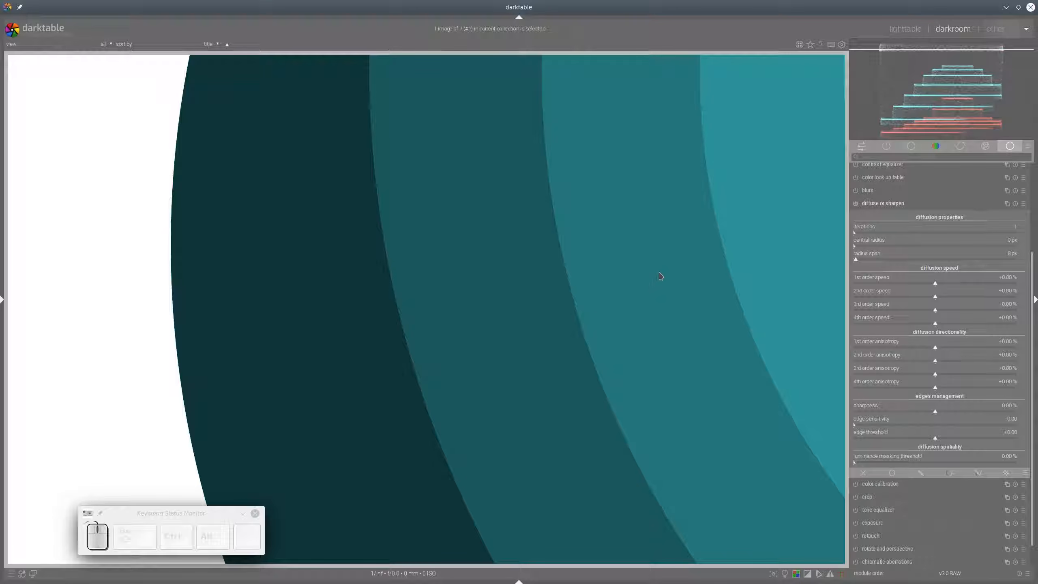
# Turn on the diffuse or sharpen module and temporarily outline the four diffusion speed sliders in red
pyautogui.click(857, 204)
pyautogui.moveTo(846, 271)
pyautogui.mouseDown()
pyautogui.moveTo(1032, 280)
pyautogui.moveTo(1030, 315)
pyautogui.moveTo(1025, 328)
pyautogui.moveTo(954, 333)
pyautogui.moveTo(841, 327)
pyautogui.moveTo(846, 271)
pyautogui.mouseUp()
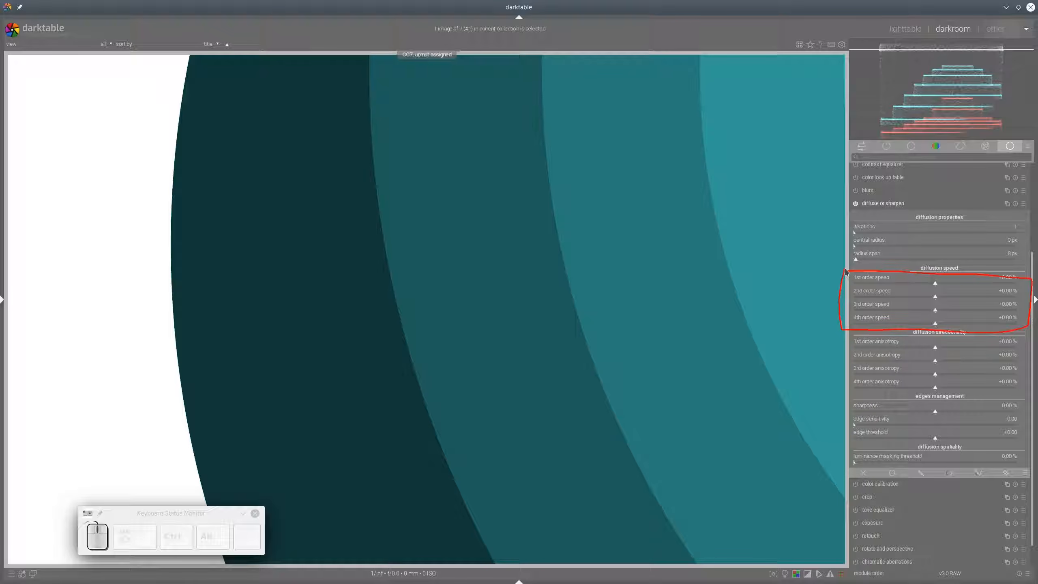
pyautogui.hotkey('shift', 'F11')
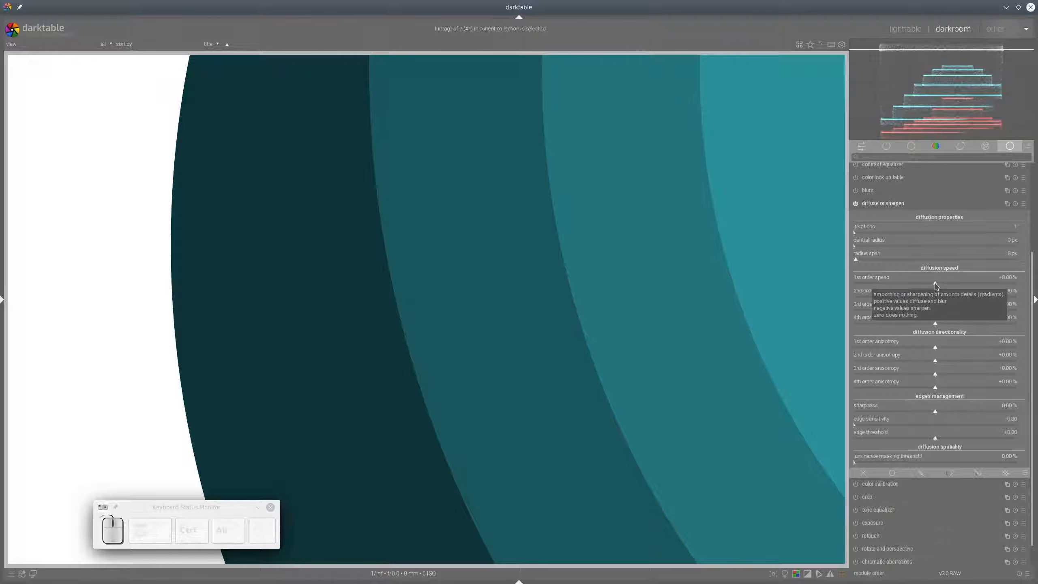
# Set the 1st order speed to +100% and the iterations to 6 in diffuse or sharpen
pyautogui.moveTo(936, 285); pyautogui.dragTo(1019, 285)
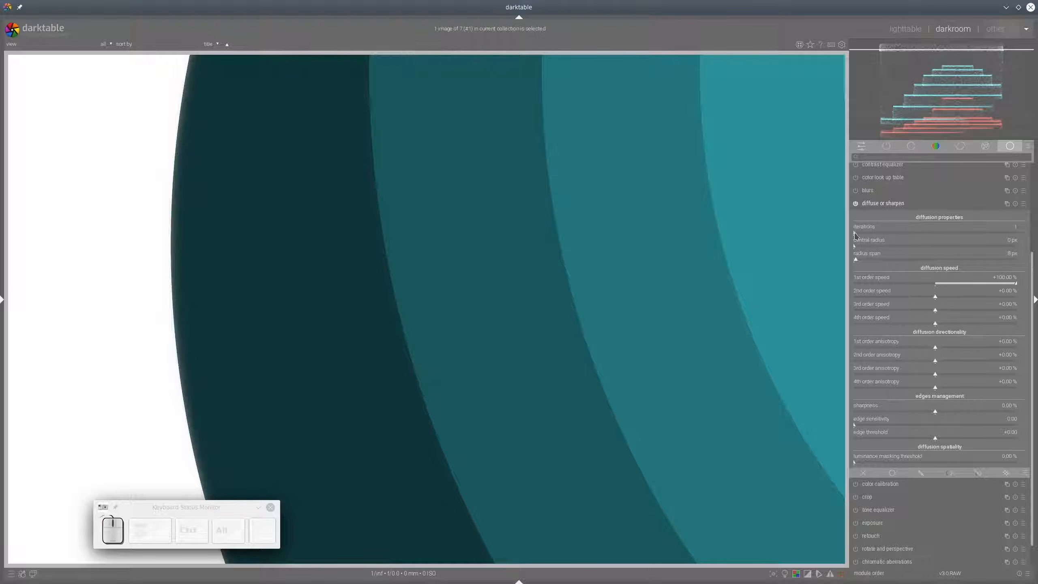
pyautogui.moveTo(855, 235); pyautogui.dragTo(861, 236)
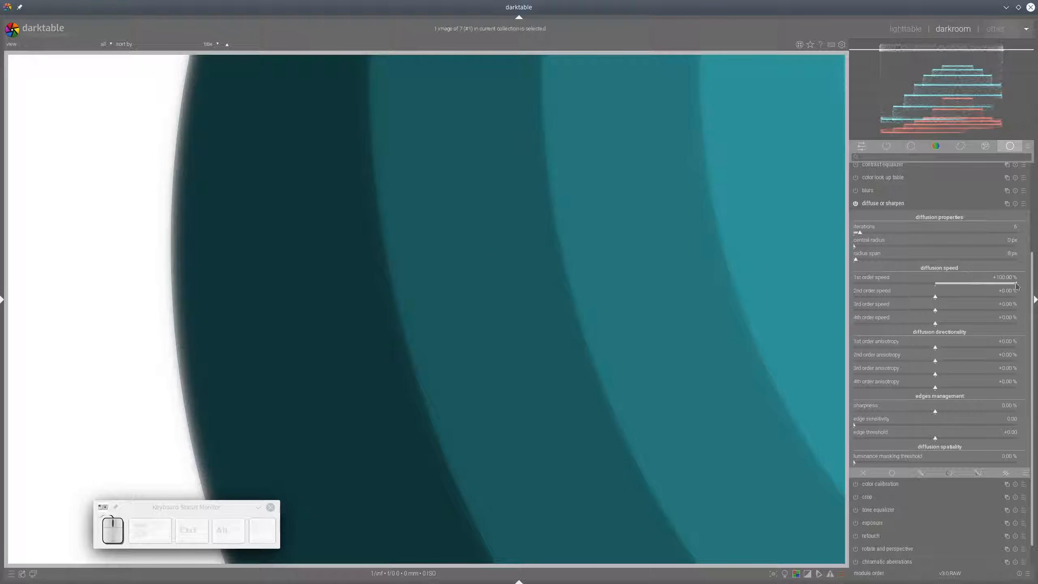
# Try each higher-order speed alone: 2nd order at +100%, 3rd order at about +75% and 4th order at +0.74%, lowering the others to +1.24%
pyautogui.moveTo(1016, 285); pyautogui.dragTo(1037, 291)
pyautogui.moveTo(1016, 285)
pyautogui.mouseDown()
pyautogui.moveTo(936, 300)
pyautogui.moveTo(1025, 298)
pyautogui.mouseUp()
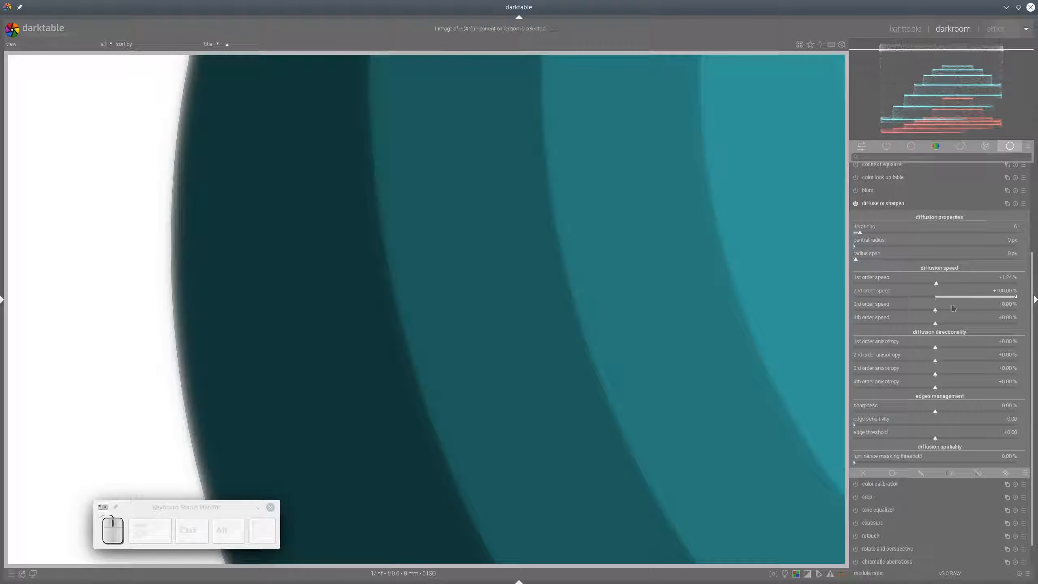
pyautogui.moveTo(1017, 300); pyautogui.dragTo(998, 312)
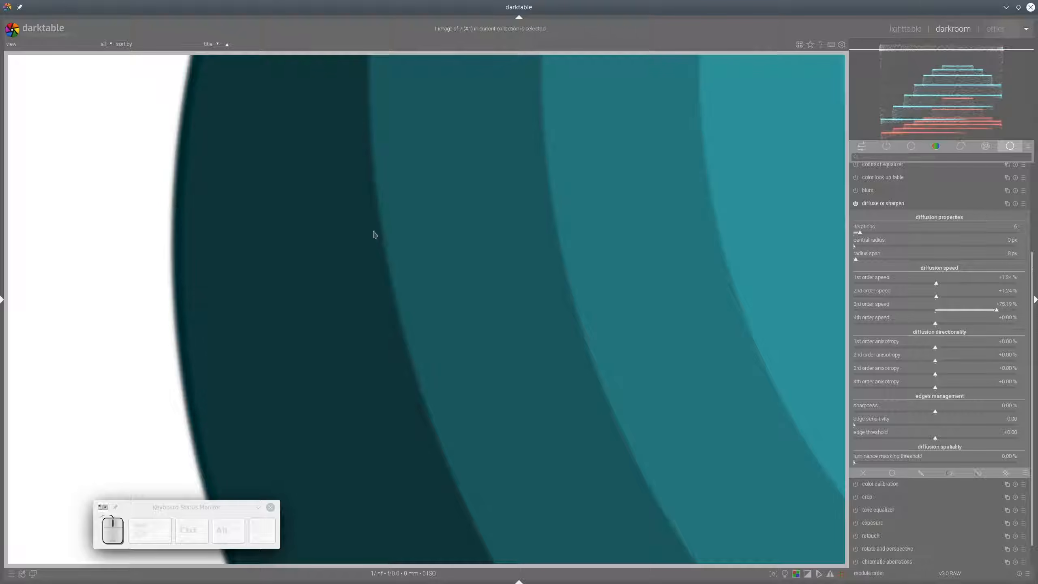
pyautogui.moveTo(996, 314); pyautogui.dragTo(918, 326)
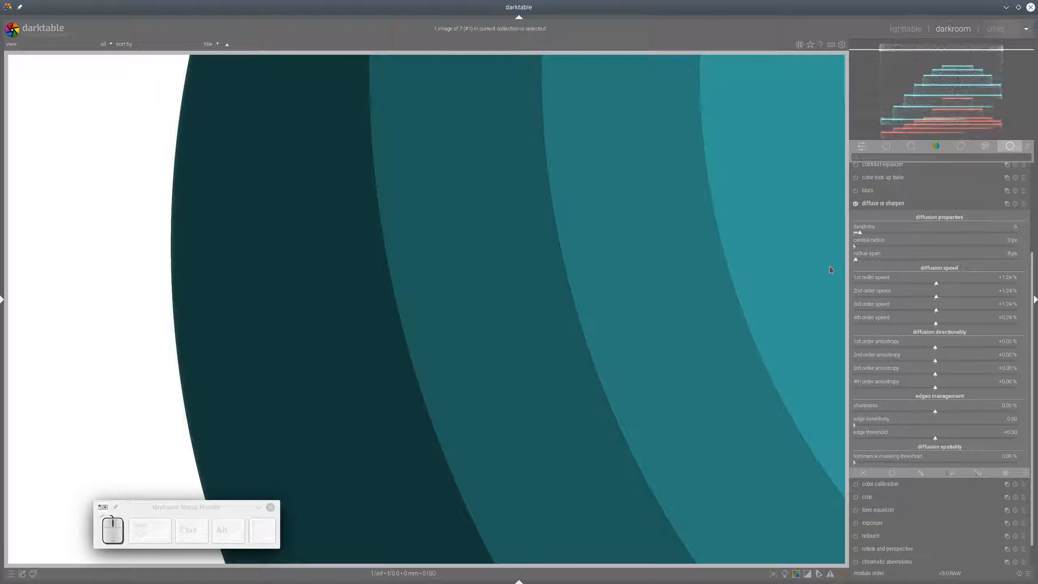
# Outline the 1st and 2nd order speeds and separately the 3rd and 4th order speeds in red, clearing the marks each time
pyautogui.moveTo(831, 266)
pyautogui.mouseDown()
pyautogui.moveTo(1031, 268)
pyautogui.moveTo(1027, 292)
pyautogui.moveTo(983, 303)
pyautogui.moveTo(863, 308)
pyautogui.moveTo(831, 282)
pyautogui.moveTo(834, 266)
pyautogui.mouseUp()
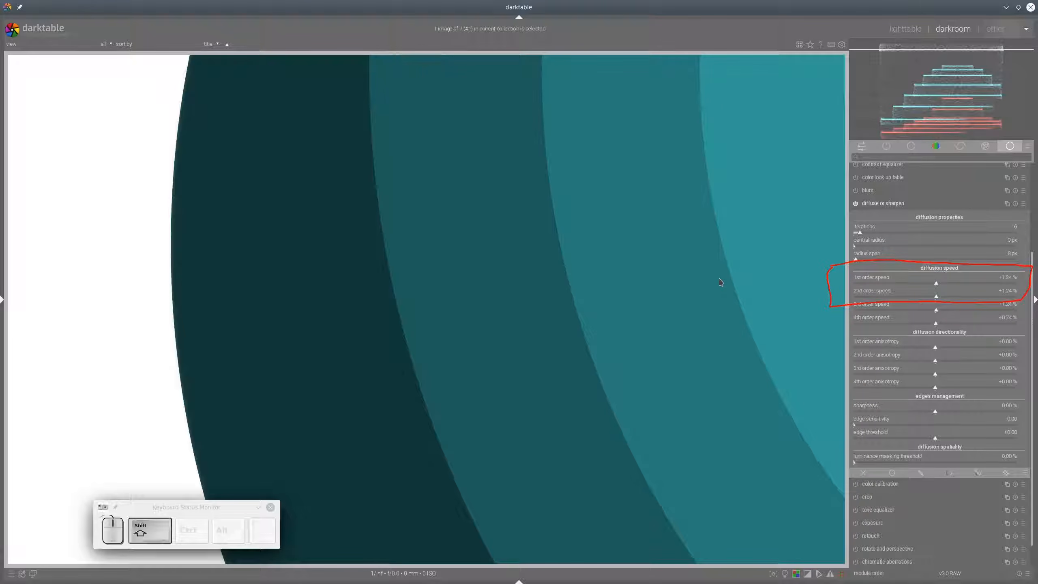
pyautogui.hotkey('shift', 'F9')
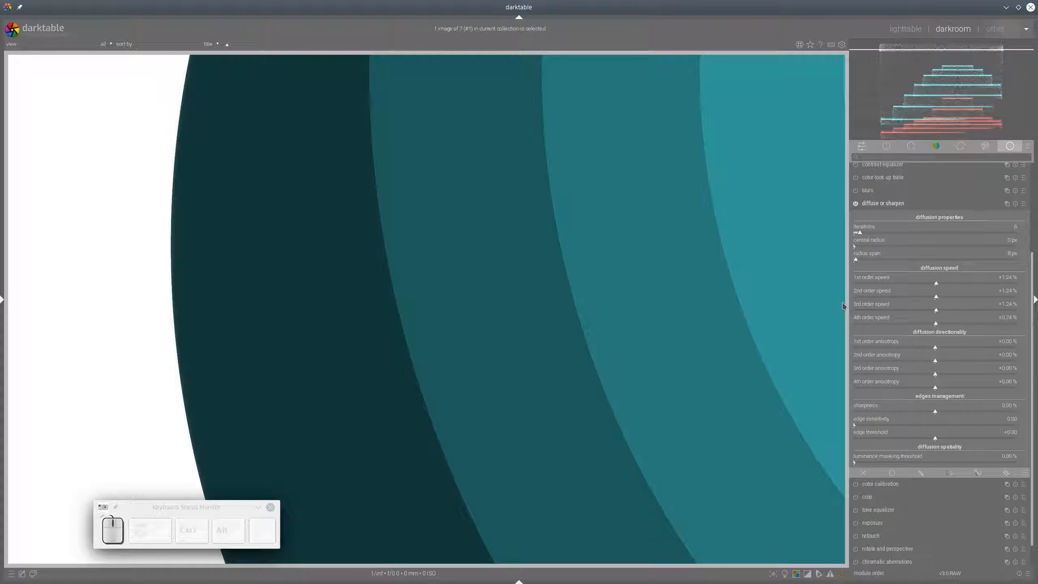
pyautogui.moveTo(851, 304)
pyautogui.mouseDown()
pyautogui.moveTo(1014, 303)
pyautogui.moveTo(1025, 326)
pyautogui.moveTo(837, 328)
pyautogui.moveTo(856, 304)
pyautogui.mouseUp()
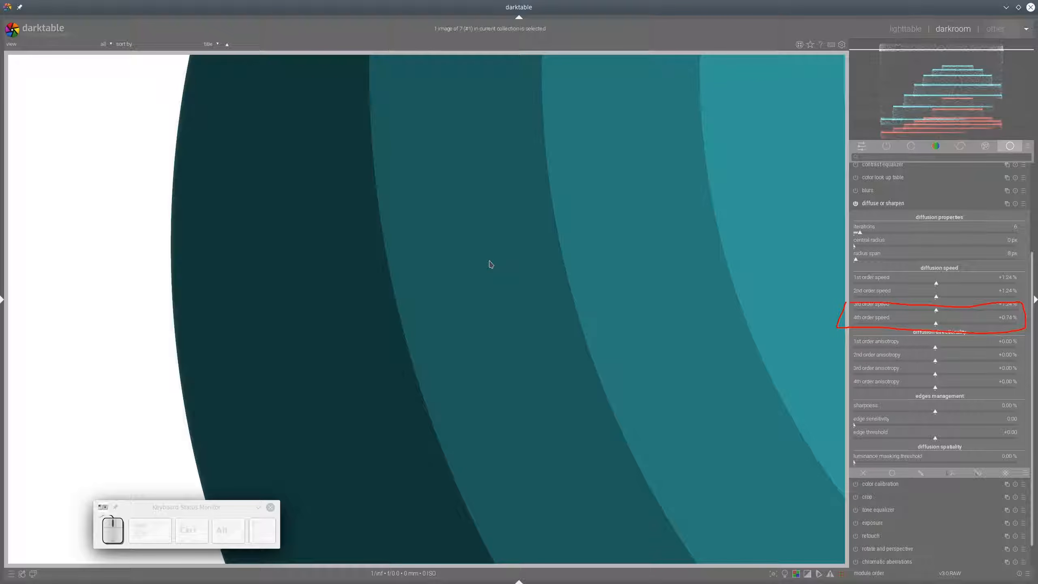
pyautogui.press('shift+super+F11')
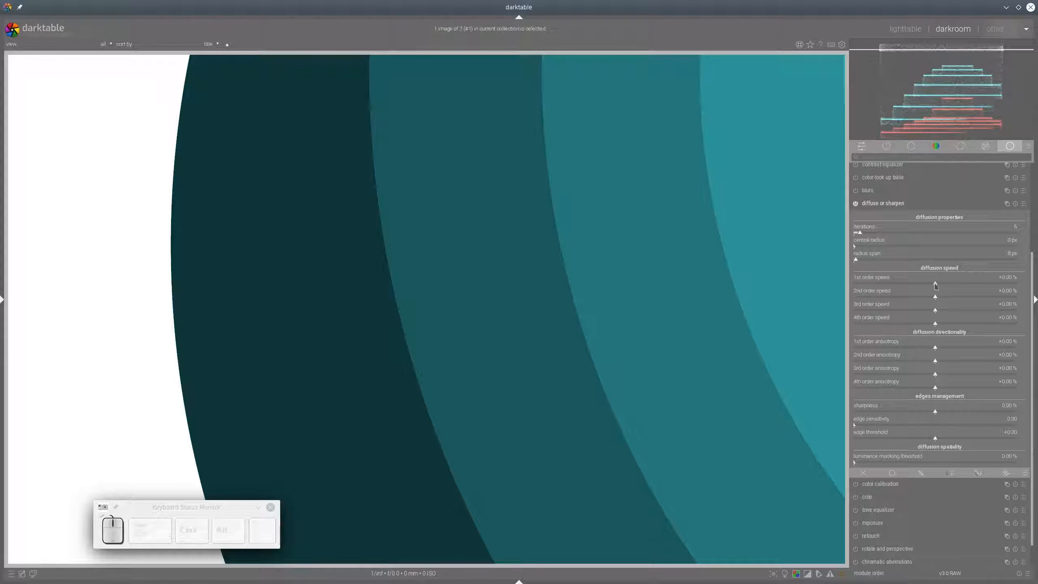
# Set the 1st order speed to about +79% and try a radius span of 68 px before reducing it to 11 px
pyautogui.moveTo(937, 287); pyautogui.dragTo(1000, 290)
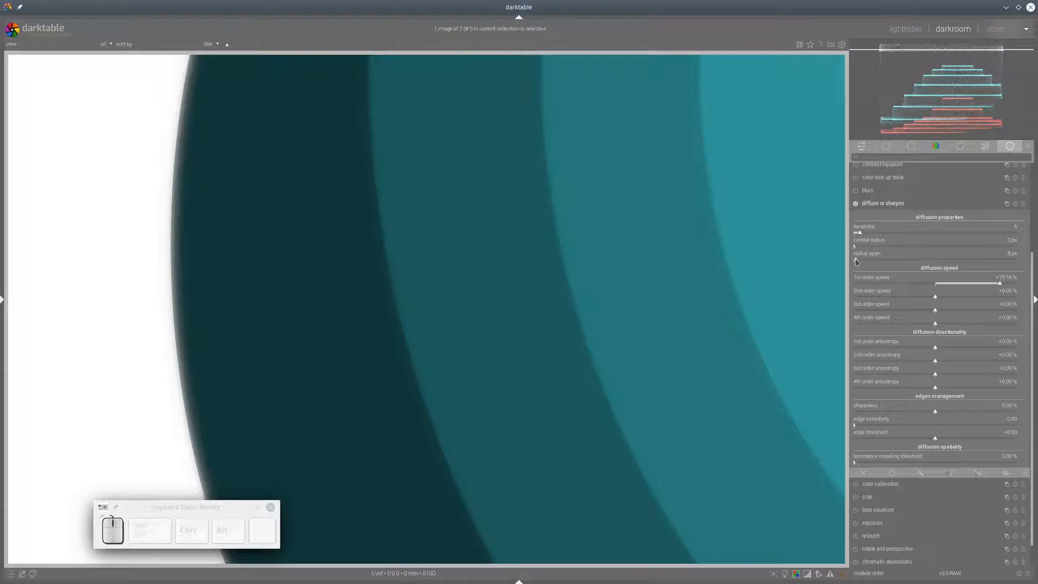
pyautogui.moveTo(858, 261); pyautogui.dragTo(877, 262)
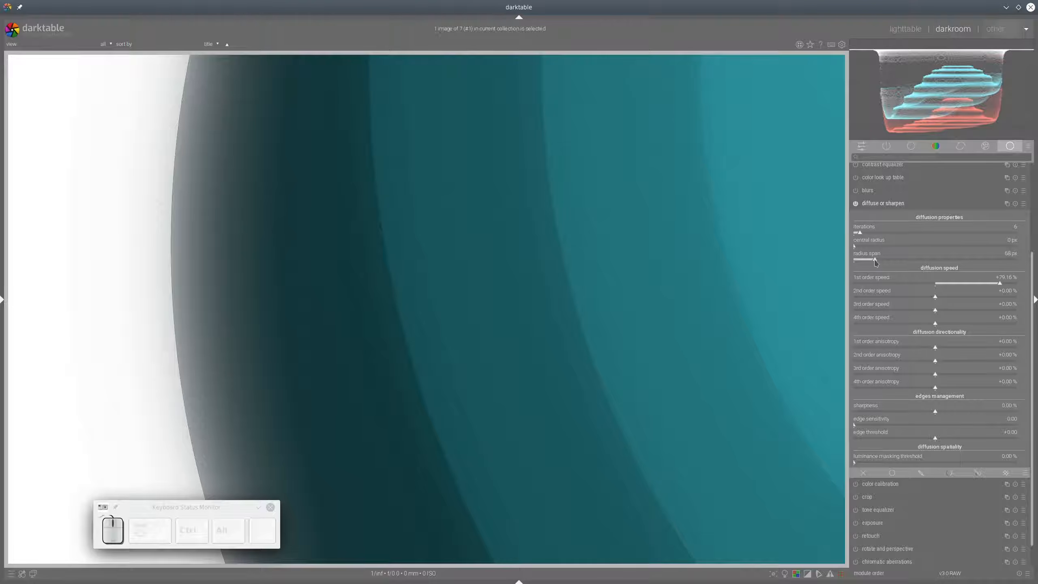
pyautogui.moveTo(875, 263); pyautogui.dragTo(857, 262)
pyautogui.rightClick(857, 262)
pyautogui.write('8')
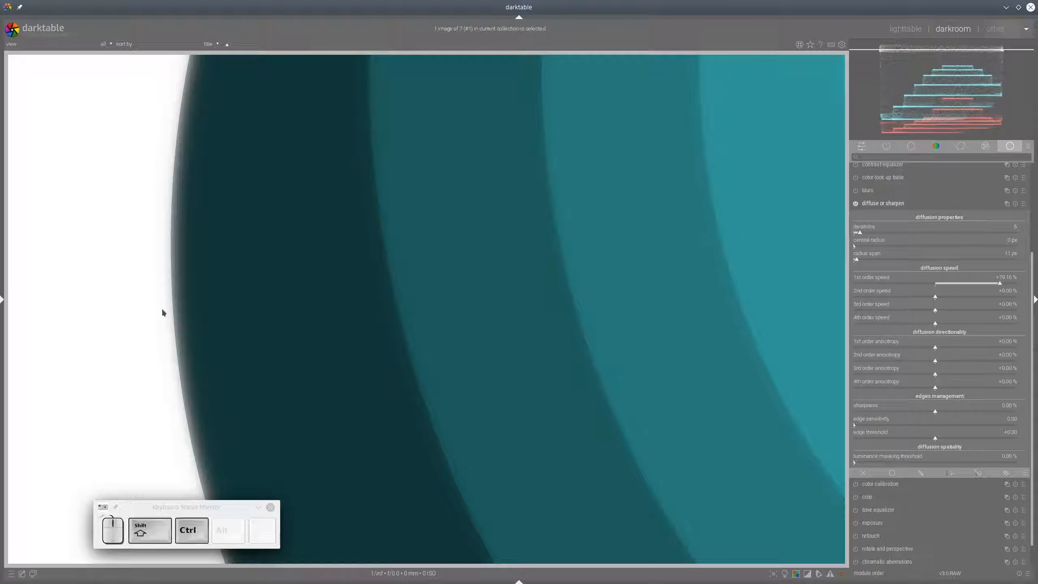
# Mark both sides of the dark shape's blurred edge with short red strokes and raise the radius span to 85 px
pyautogui.moveTo(160, 271); pyautogui.dragTo(162, 315)
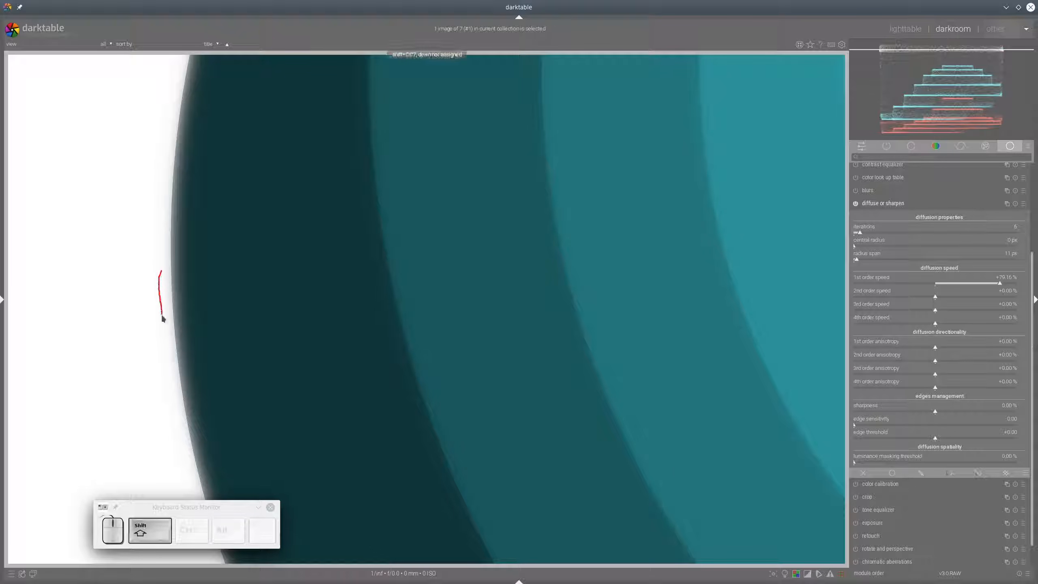
pyautogui.moveTo(181, 267); pyautogui.dragTo(186, 309)
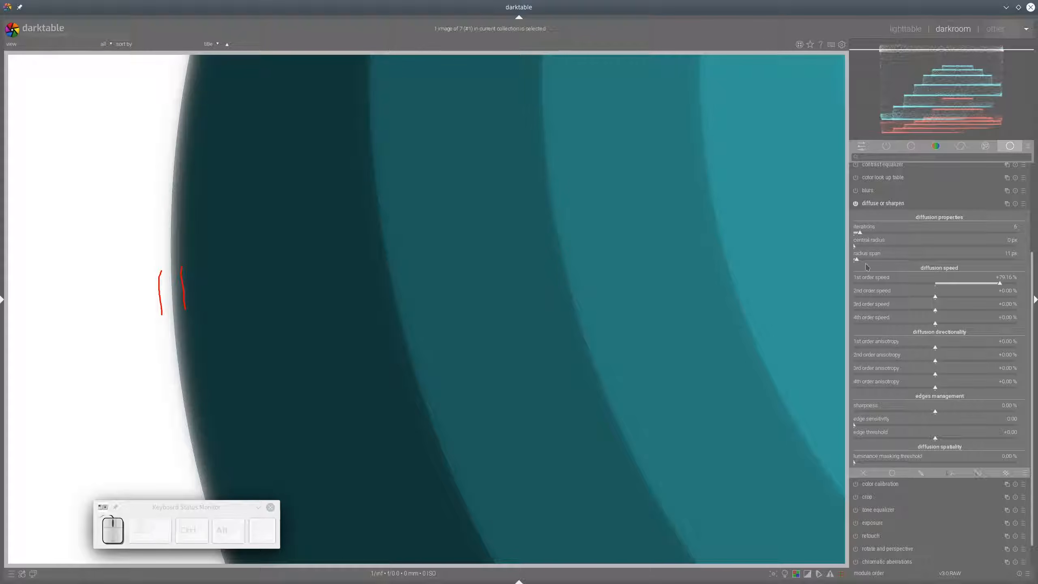
pyautogui.moveTo(857, 261); pyautogui.dragTo(881, 262)
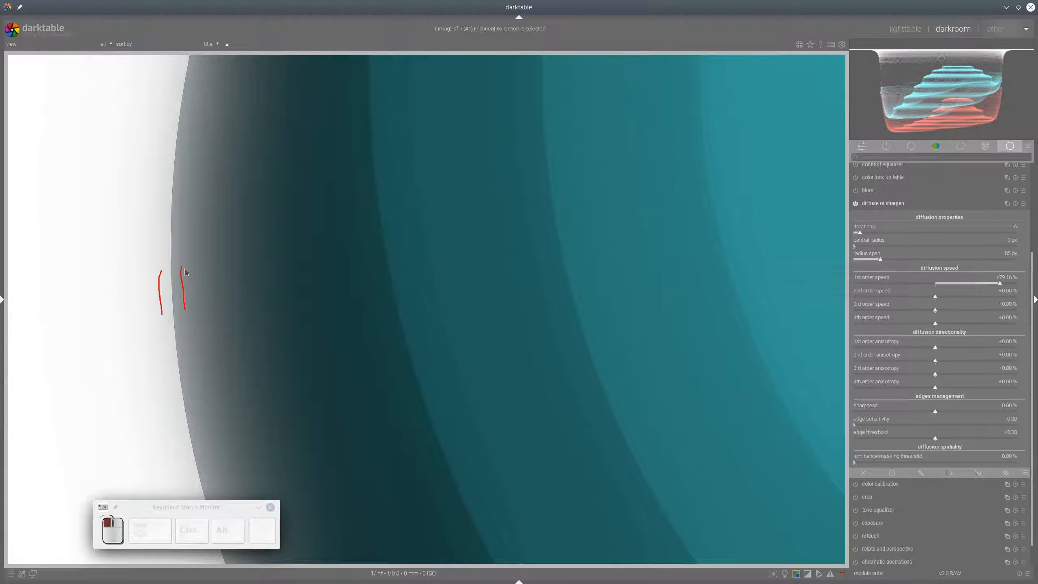
# Mark the blur's extent around the dark edge with two long red lines and double-headed arrows between them, and clear all marks
pyautogui.moveTo(81, 221); pyautogui.dragTo(82, 401)
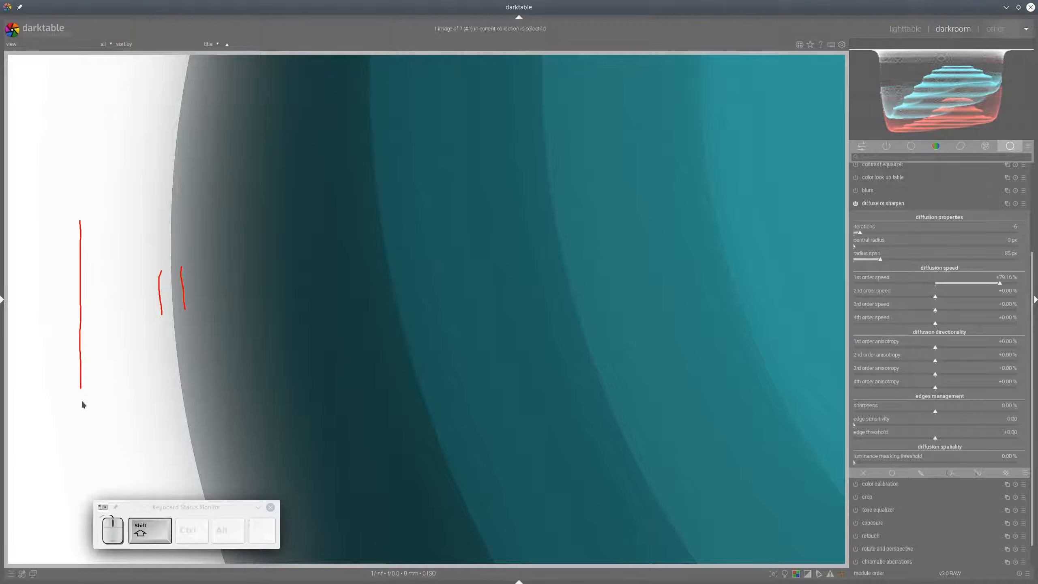
pyautogui.moveTo(258, 214); pyautogui.dragTo(267, 454)
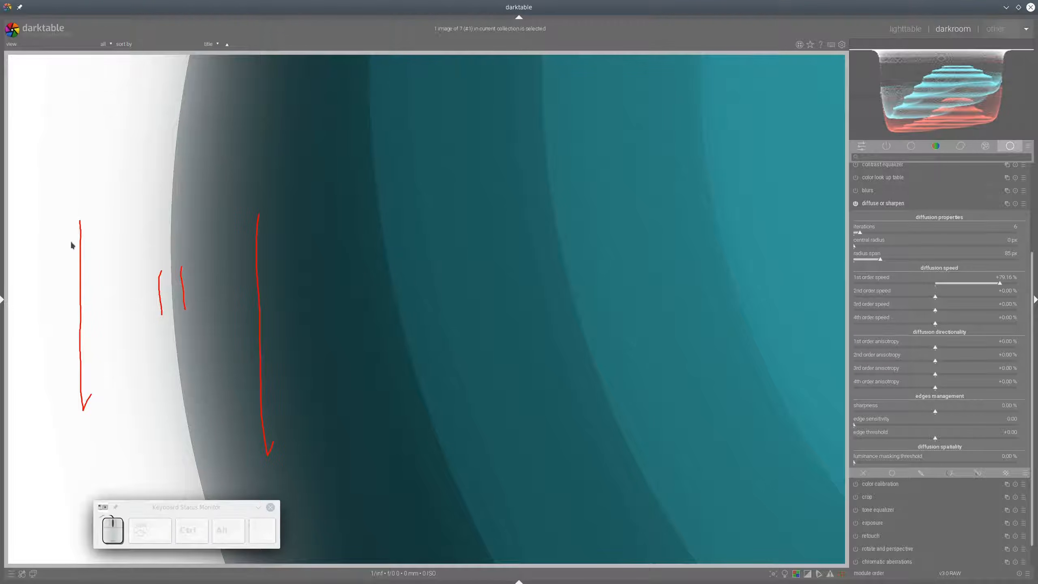
pyautogui.moveTo(104, 241)
pyautogui.mouseDown()
pyautogui.moveTo(232, 233)
pyautogui.moveTo(213, 245)
pyautogui.mouseUp()
pyautogui.moveTo(120, 231)
pyautogui.mouseDown()
pyautogui.moveTo(103, 242)
pyautogui.moveTo(126, 253)
pyautogui.mouseUp()
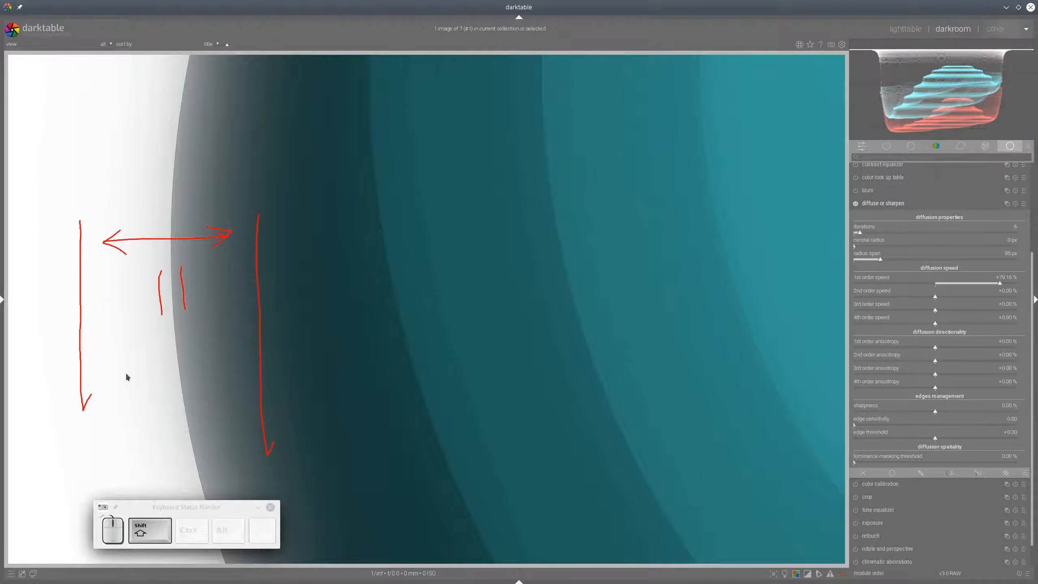
pyautogui.moveTo(115, 394)
pyautogui.mouseDown()
pyautogui.moveTo(236, 396)
pyautogui.moveTo(211, 408)
pyautogui.moveTo(120, 396)
pyautogui.moveTo(139, 400)
pyautogui.mouseUp()
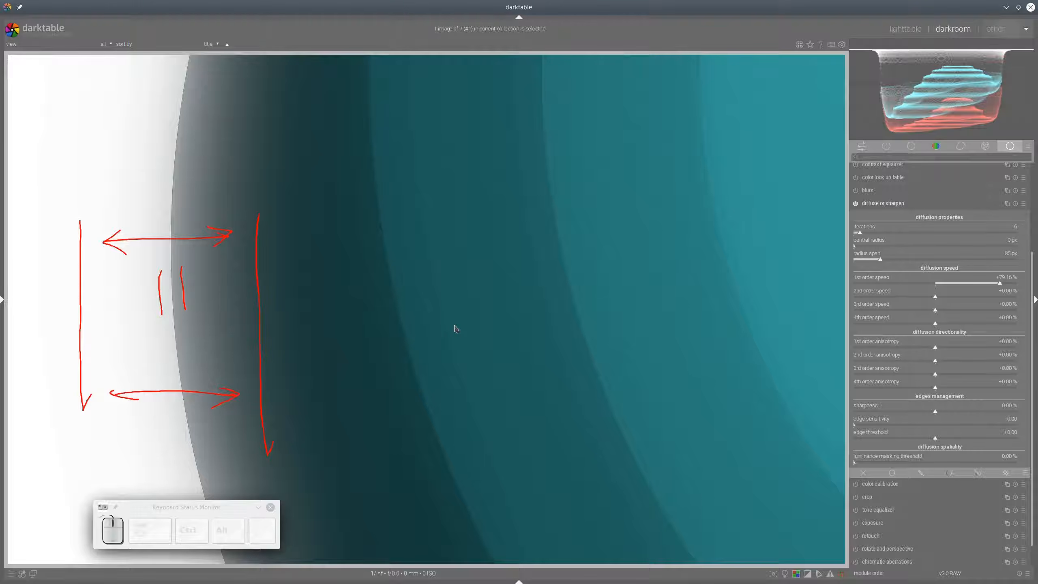
pyautogui.press('shift+super+F11')
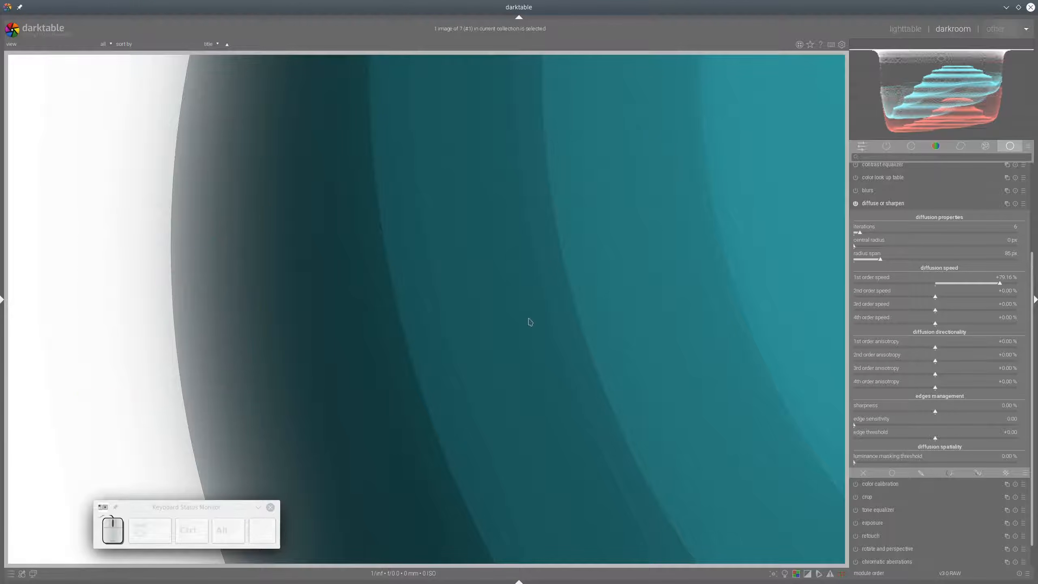
# Lower the 1st order speed to -0.25% and try the 2nd order speed at about +75% before reducing it to +1.74%
pyautogui.click(937, 287)
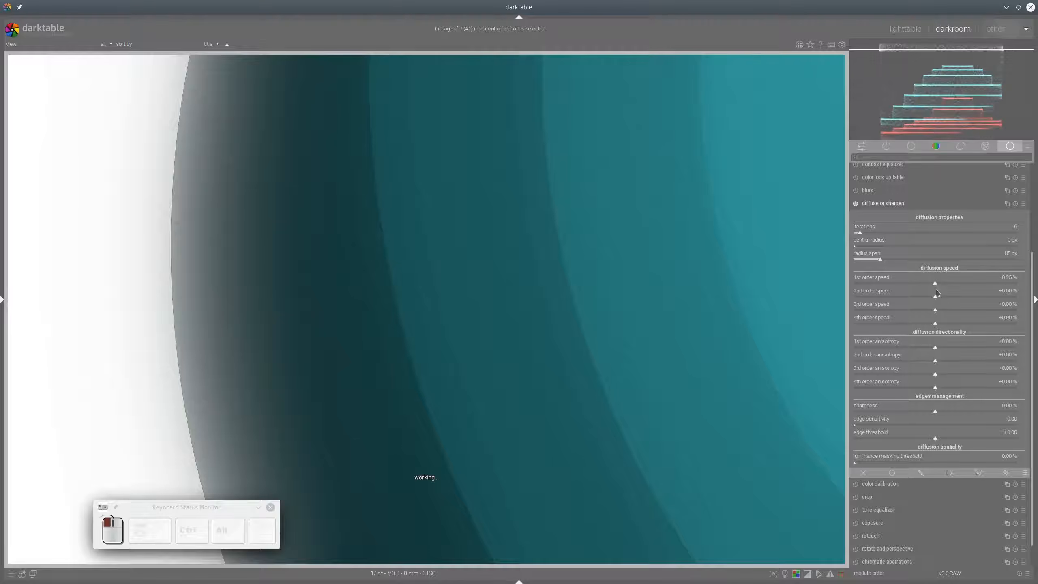
pyautogui.moveTo(936, 298); pyautogui.dragTo(997, 300)
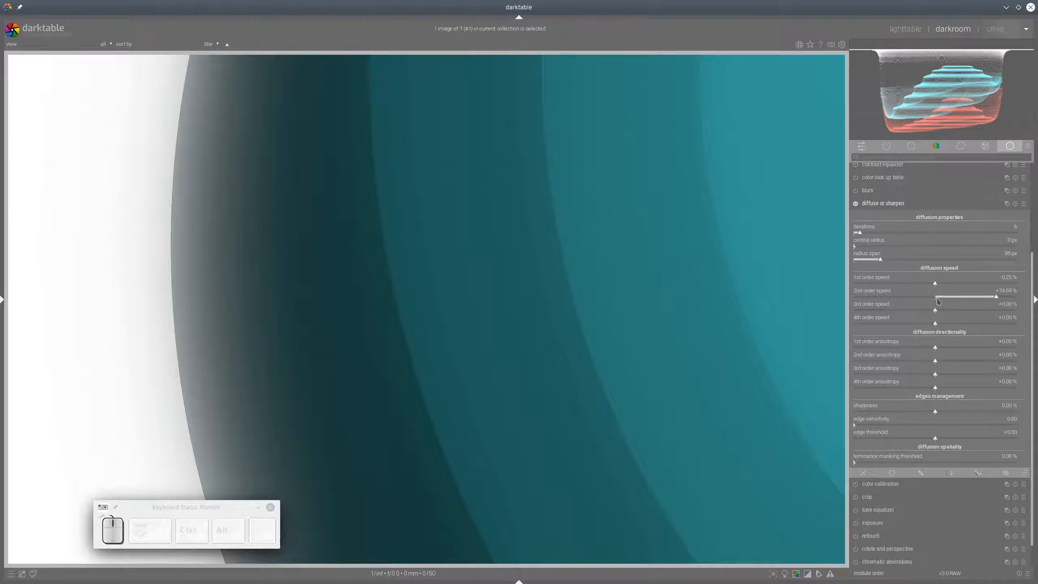
pyautogui.click(937, 300)
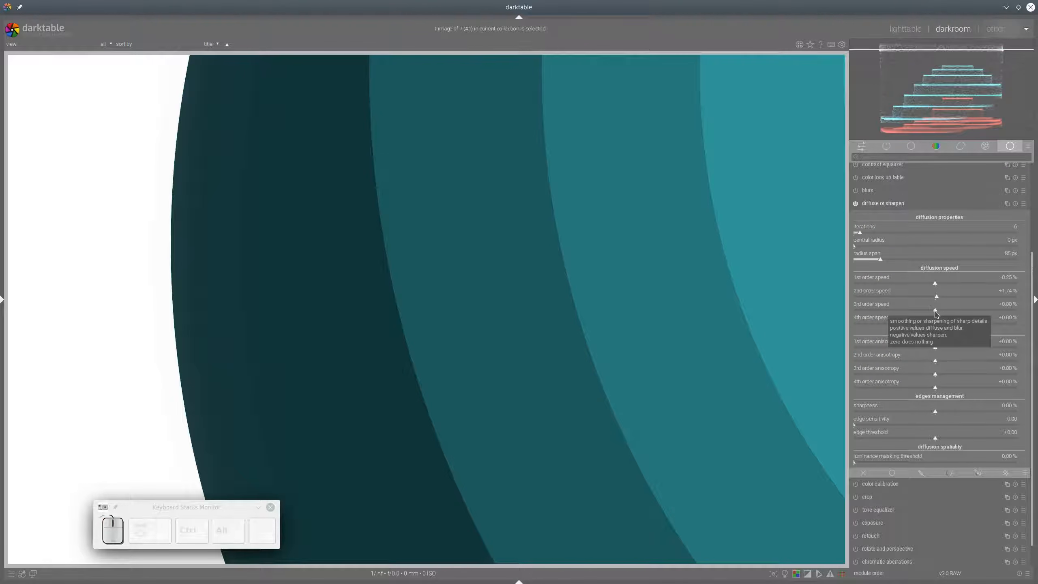
# Try raising the 3rd order speed, bring it back near zero and test the 4th order speed
pyautogui.moveTo(937, 311); pyautogui.dragTo(980, 318)
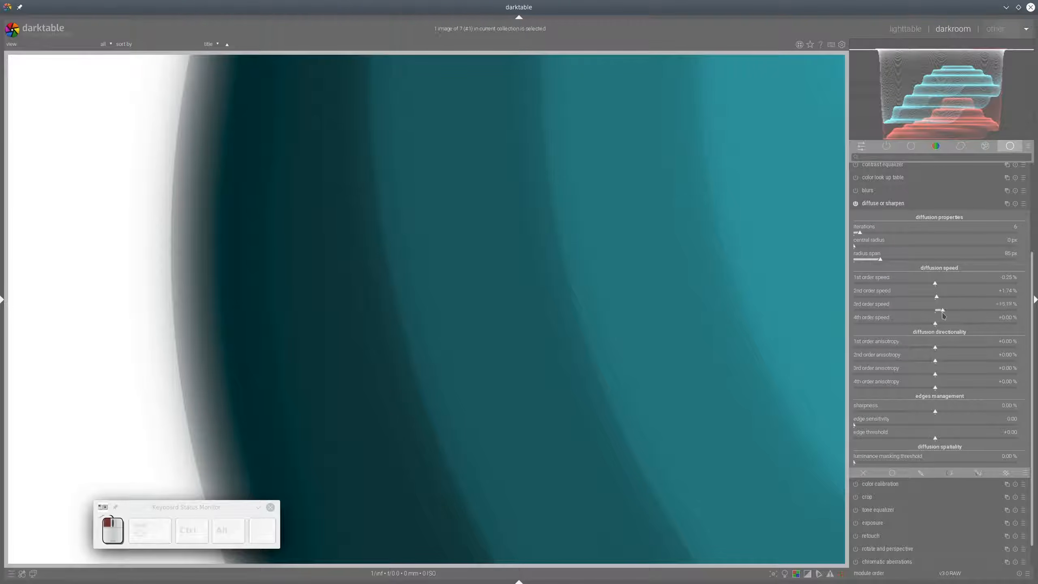
pyautogui.moveTo(981, 313); pyautogui.dragTo(937, 326)
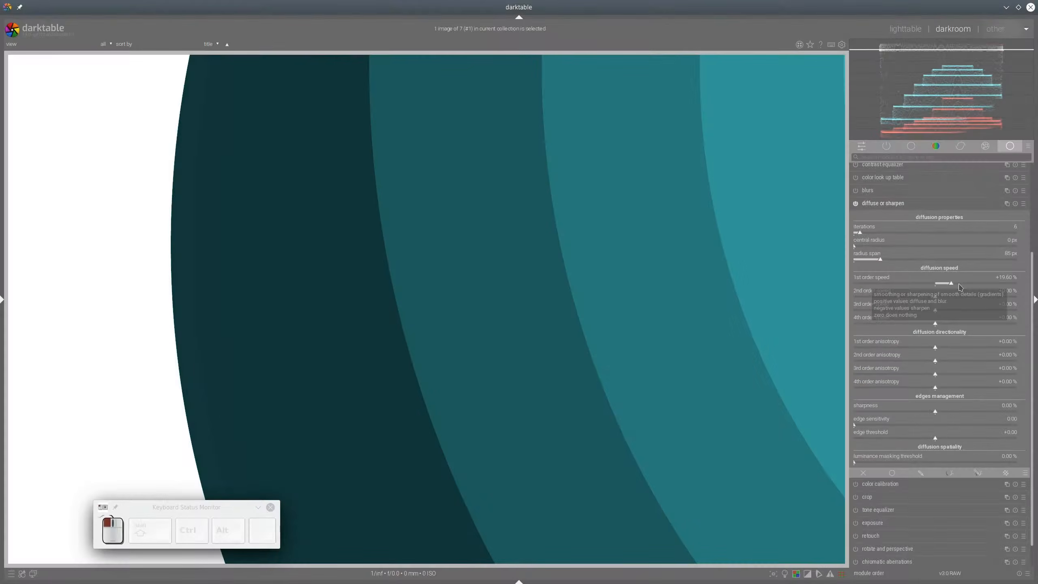
# Set the 1st order speed to +63.77% and try a central radius of 118 px before resetting it to 0 px
pyautogui.moveTo(959, 285); pyautogui.dragTo(988, 286)
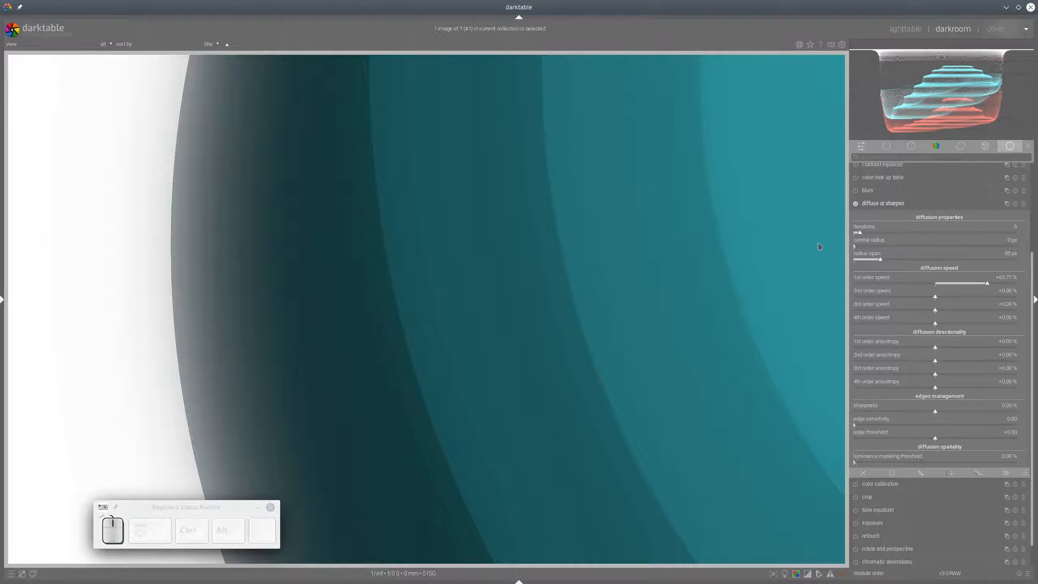
pyautogui.moveTo(855, 247); pyautogui.dragTo(883, 247)
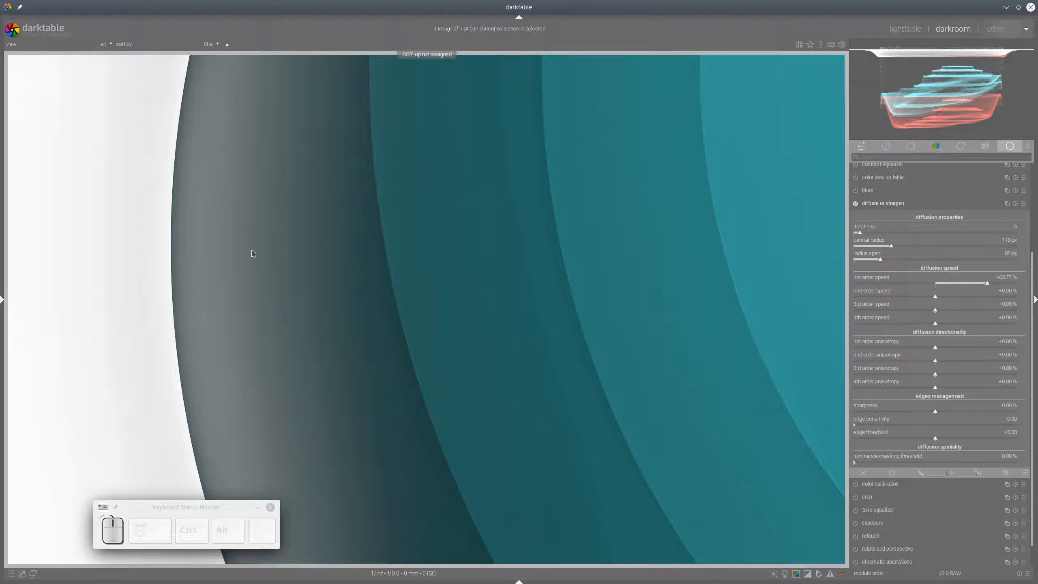
pyautogui.doubleClick(891, 247)
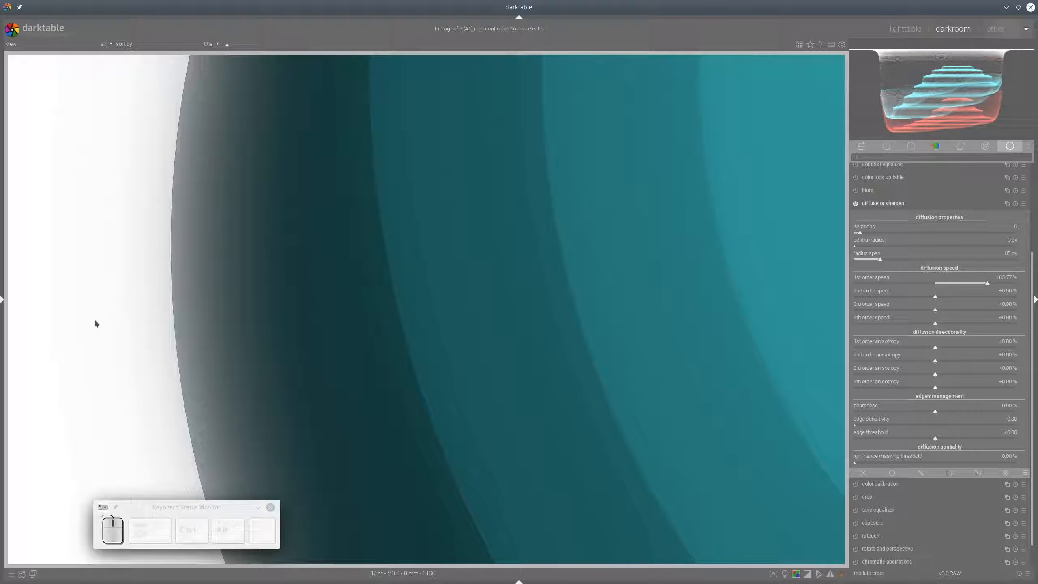
# Set the central radius to 77 px and sketch red single-peak and double-peak curves across the dark edge, with two short lines bracketing the edge
pyautogui.moveTo(70, 325)
pyautogui.mouseDown()
pyautogui.moveTo(165, 290)
pyautogui.moveTo(205, 294)
pyautogui.moveTo(271, 327)
pyautogui.mouseUp()
pyautogui.moveTo(855, 247); pyautogui.dragTo(879, 250)
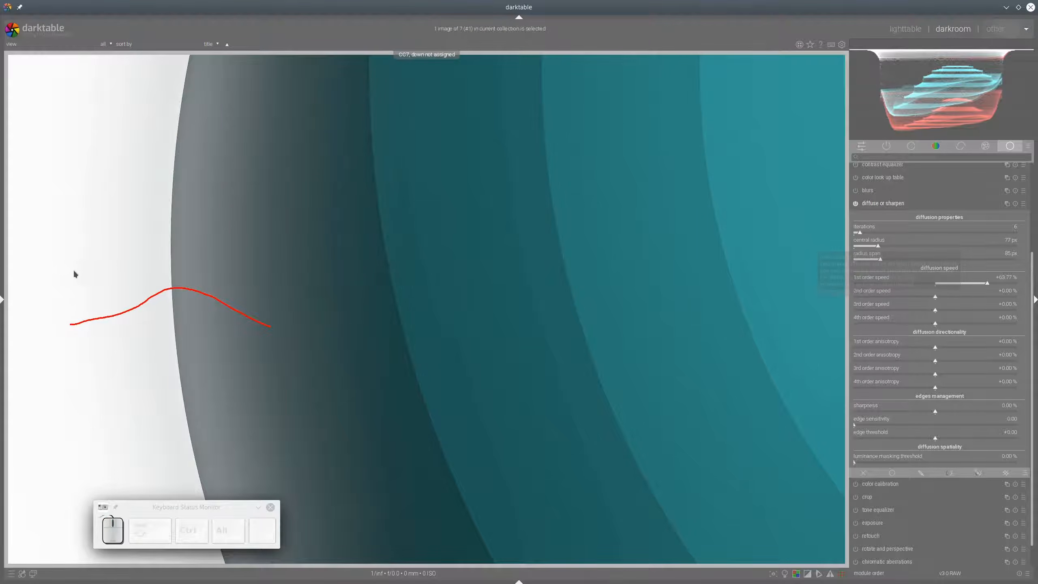
pyautogui.moveTo(55, 286)
pyautogui.mouseDown()
pyautogui.moveTo(129, 253)
pyautogui.moveTo(184, 262)
pyautogui.moveTo(236, 247)
pyautogui.moveTo(295, 263)
pyautogui.moveTo(319, 283)
pyautogui.mouseUp()
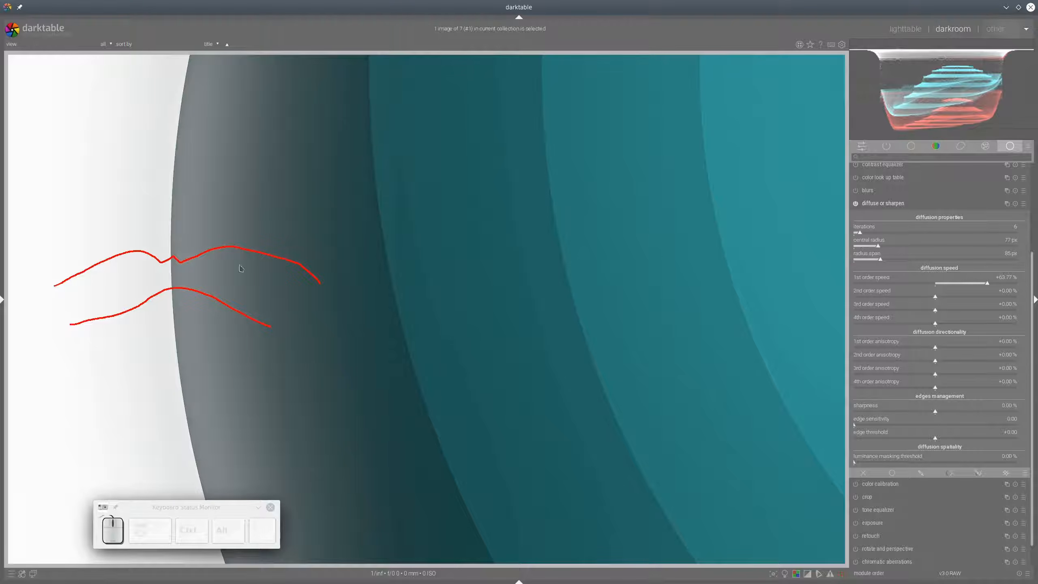
pyautogui.moveTo(157, 225); pyautogui.dragTo(164, 294)
pyautogui.moveTo(183, 235); pyautogui.dragTo(189, 297)
# Try central radius values of 117 px and 234 px, settling on 163 px
pyautogui.click(892, 248)
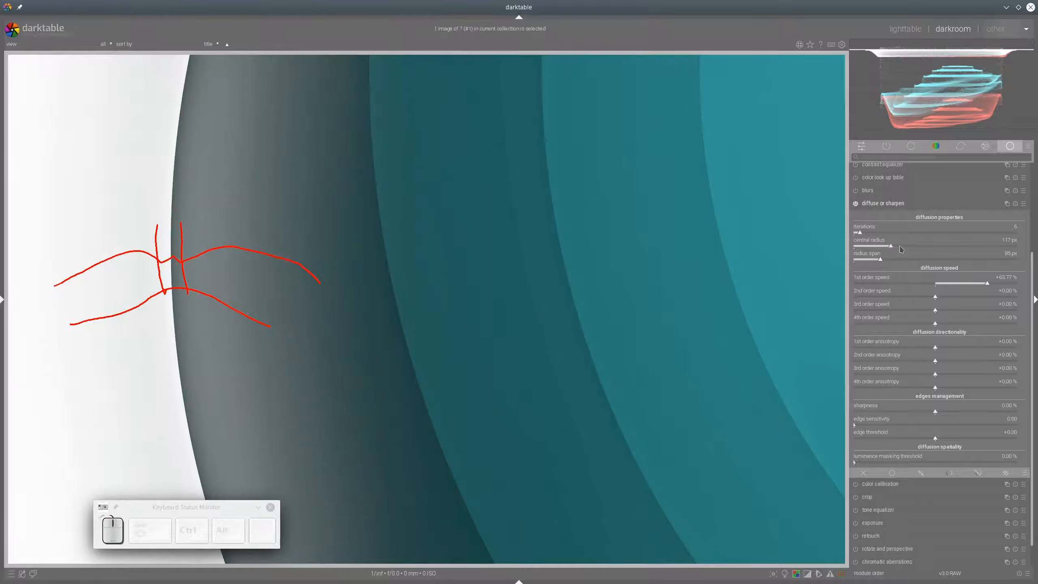
pyautogui.click(903, 247)
pyautogui.click(928, 247)
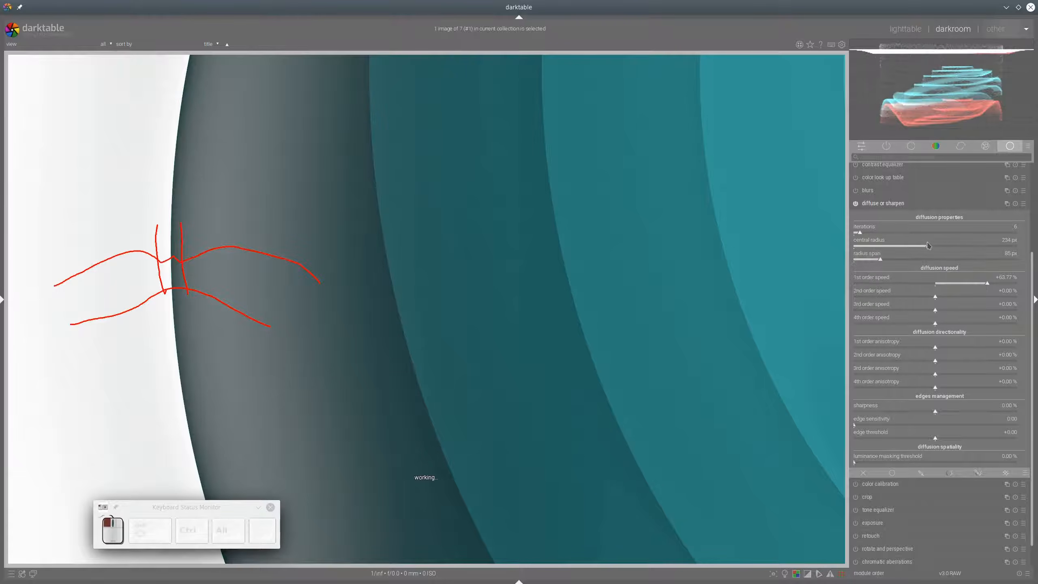
pyautogui.click(905, 248)
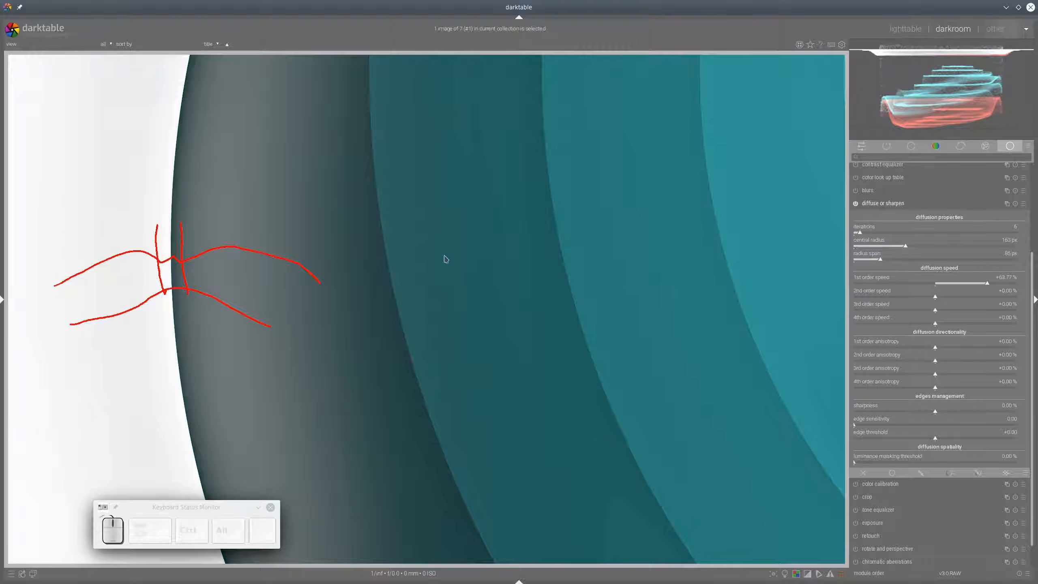
# Clear the red sketch, try a 1st order speed of +1.24% with a 3rd order speed of +54.34%, and sketch a curve across the dark edge
pyautogui.hotkey('shift', 'F12')
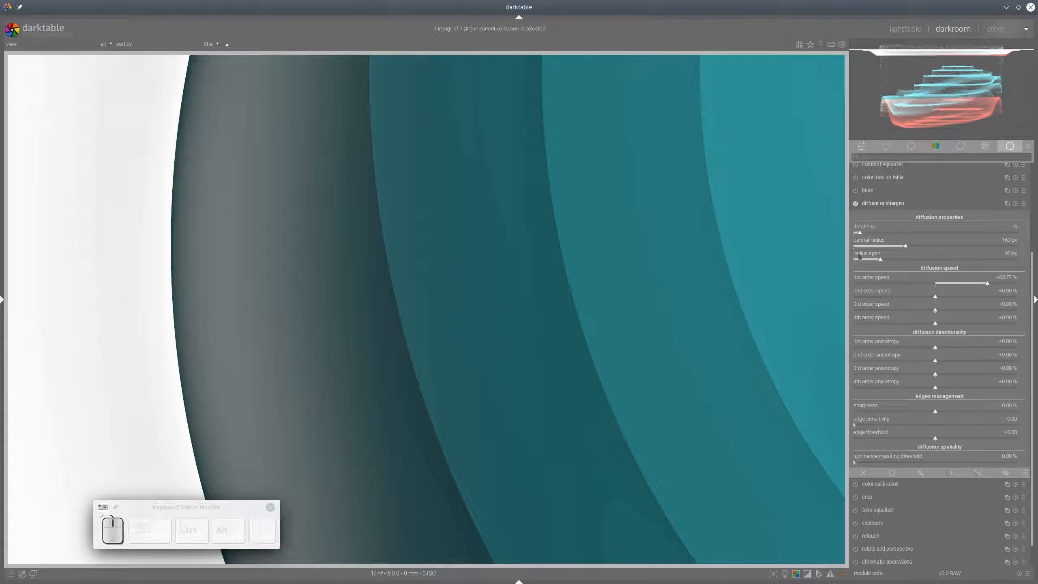
pyautogui.click(937, 287)
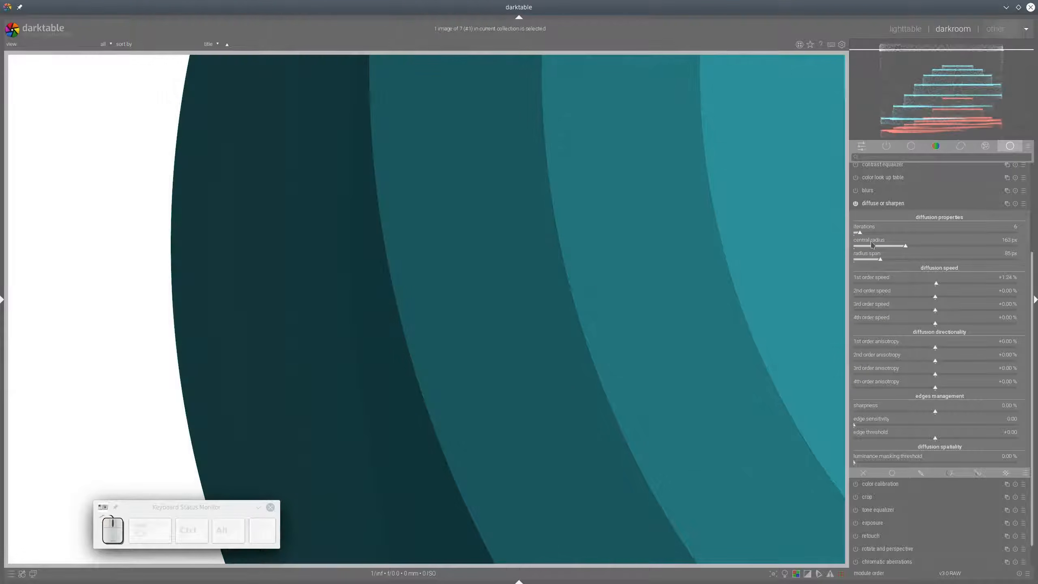
pyautogui.click(981, 311)
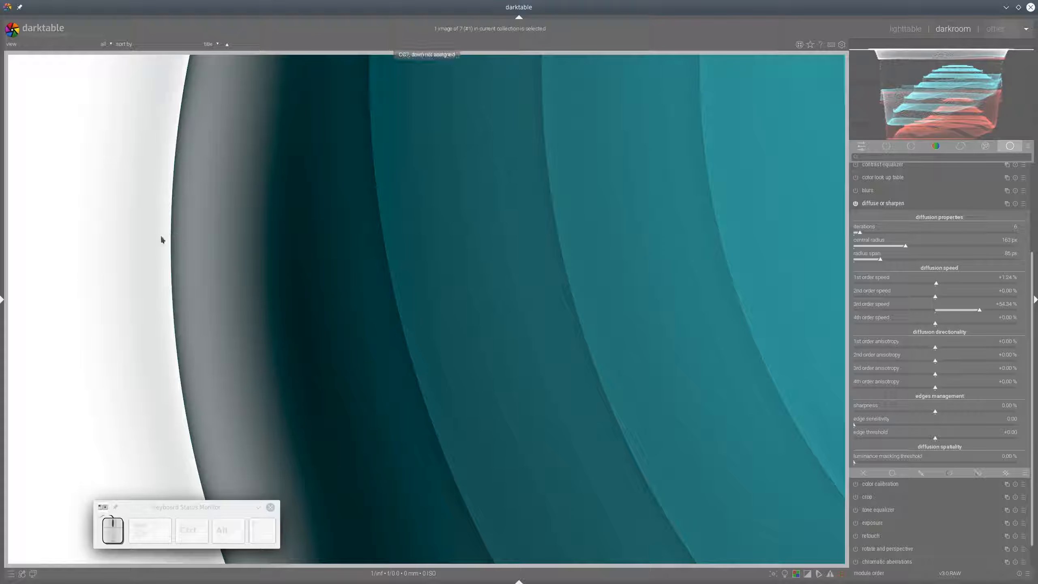
pyautogui.moveTo(67, 303)
pyautogui.mouseDown()
pyautogui.moveTo(117, 261)
pyautogui.moveTo(166, 279)
pyautogui.moveTo(229, 234)
pyautogui.moveTo(326, 277)
pyautogui.mouseUp()
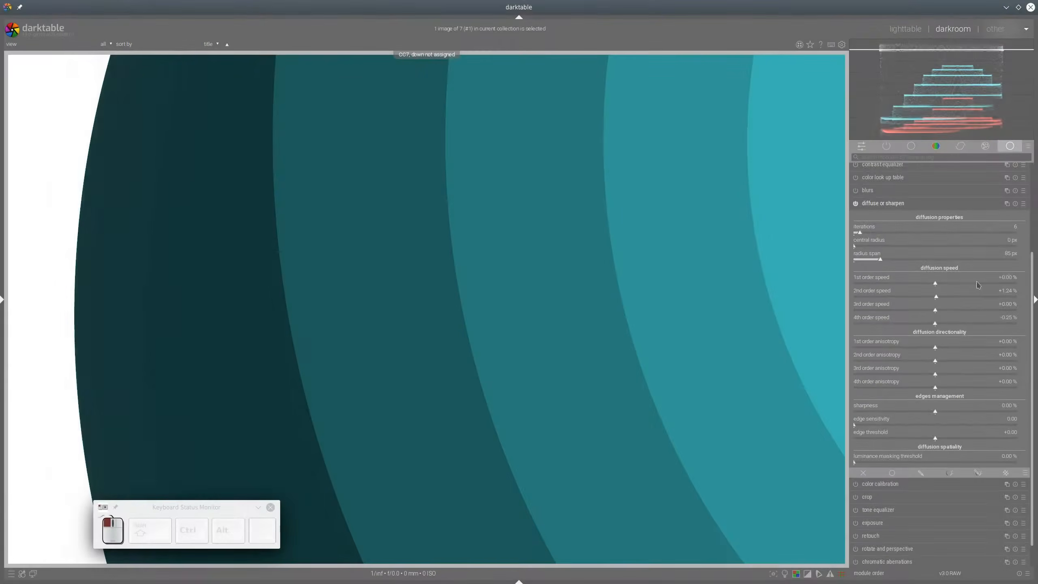
# Try a 1st order speed of +87.59% with a radius span of 512 px, showing the whole sphere
pyautogui.moveTo(936, 283); pyautogui.dragTo(998, 281)
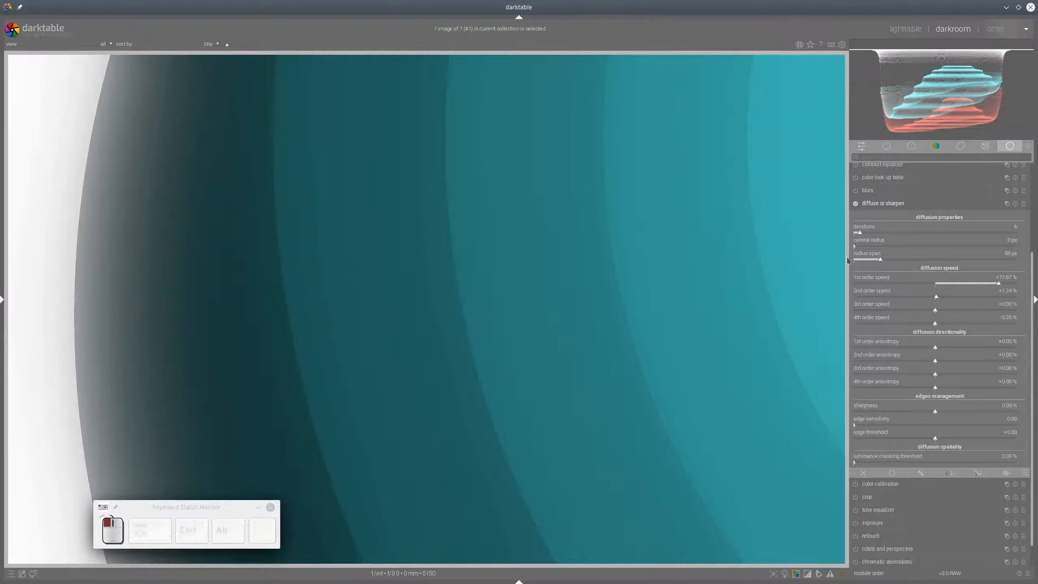
pyautogui.moveTo(848, 260); pyautogui.dragTo(1033, 270)
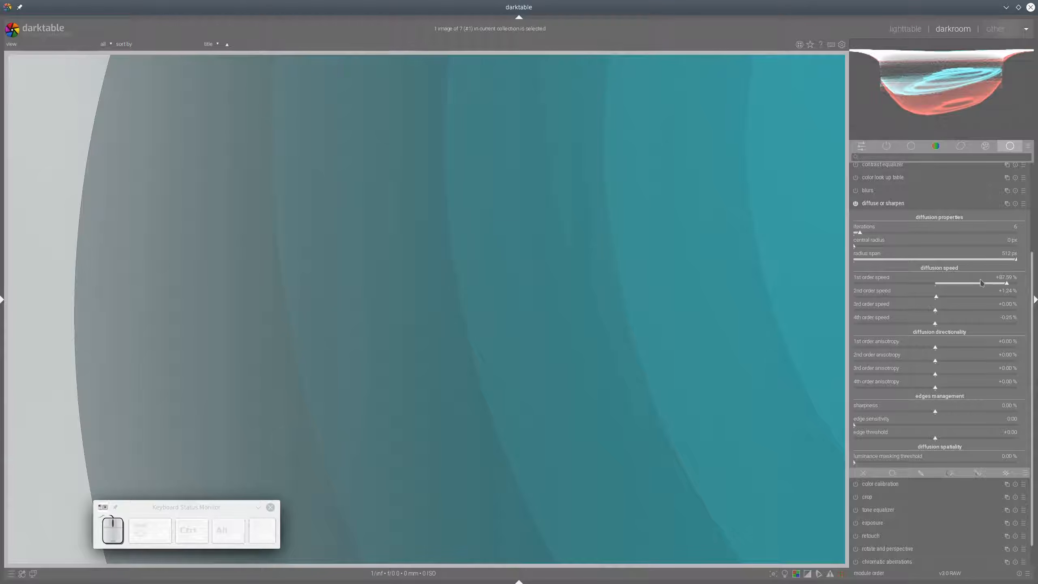
pyautogui.scroll(-4, 553, 241)
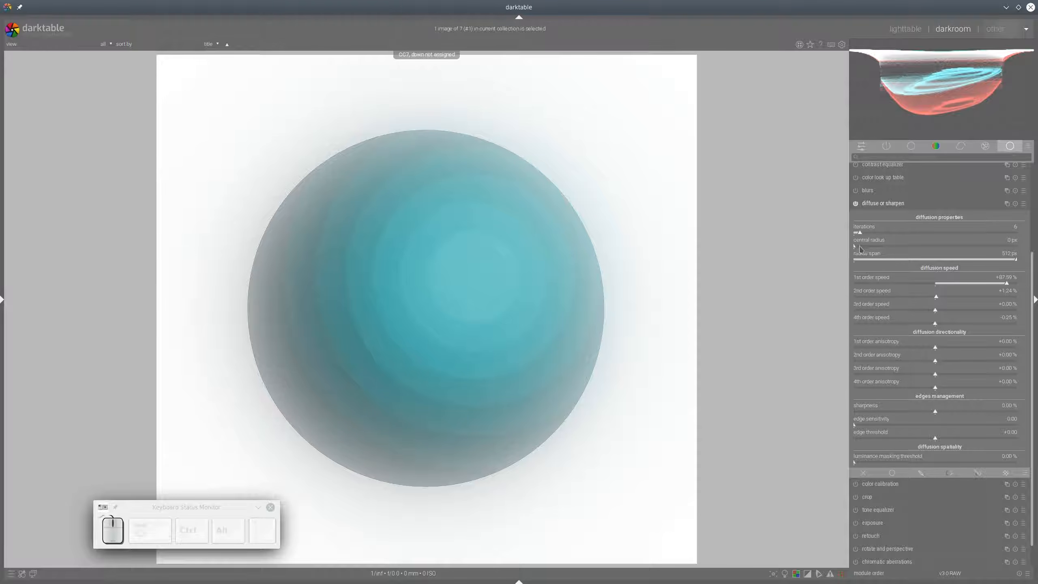
# Try central radius values of 512 px and 130 px, reduce the radius span to 78 px and return the central radius to 0 px
pyautogui.moveTo(855, 248); pyautogui.dragTo(1034, 257)
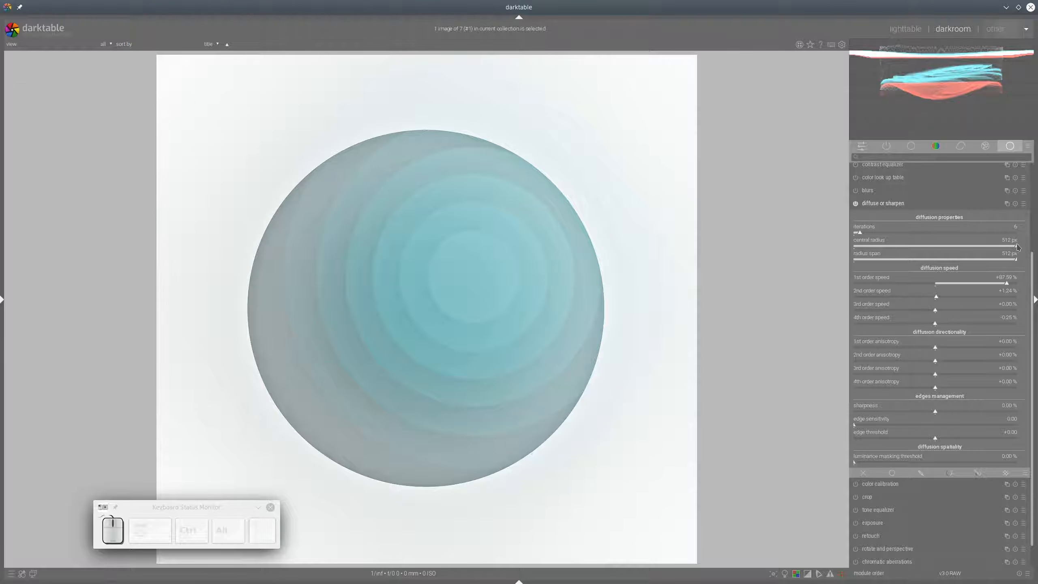
pyautogui.moveTo(1018, 247); pyautogui.dragTo(896, 254)
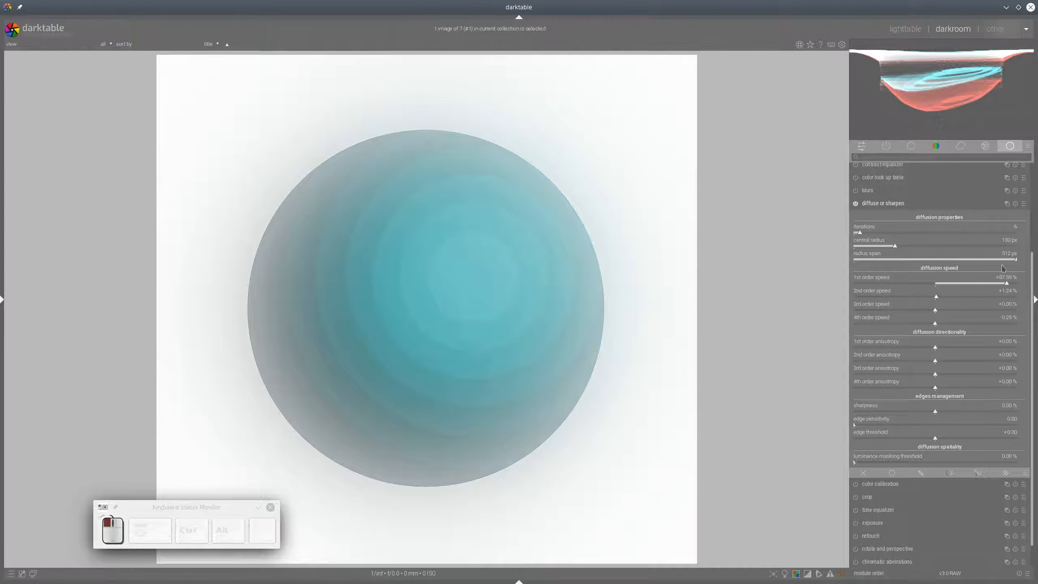
pyautogui.moveTo(1019, 261); pyautogui.dragTo(880, 266)
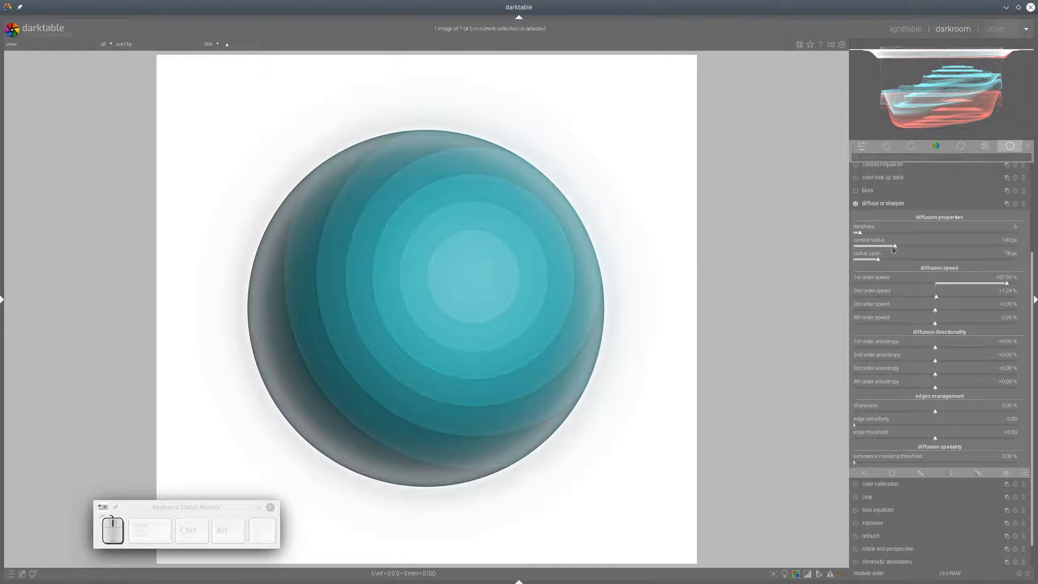
pyautogui.moveTo(894, 247); pyautogui.dragTo(568, 232)
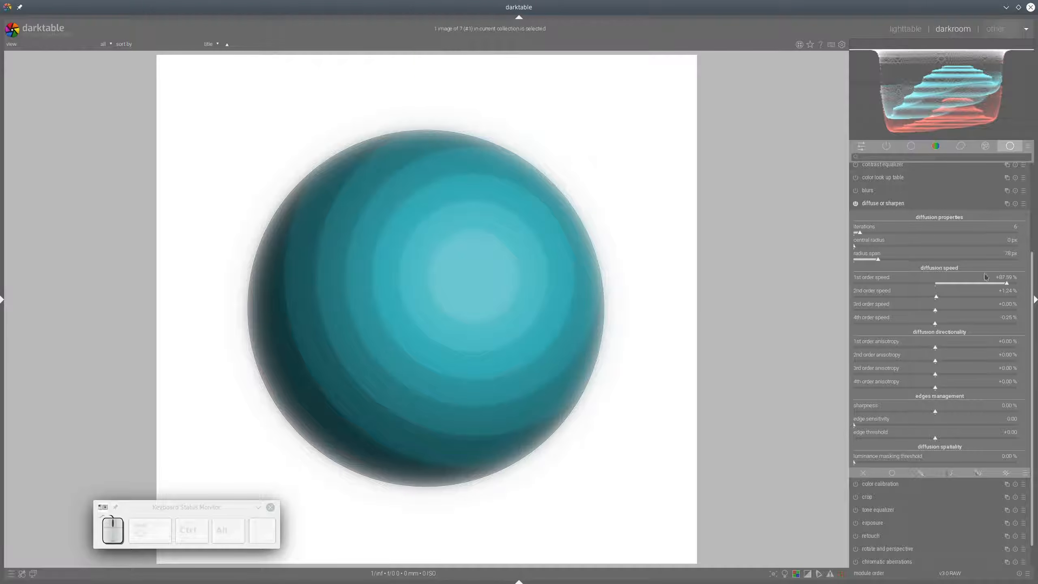
# Set the 1st order speed to +95.53% and the iterations to 11
pyautogui.moveTo(1006, 285); pyautogui.dragTo(684, 291)
pyautogui.scroll(5, 863, 233)
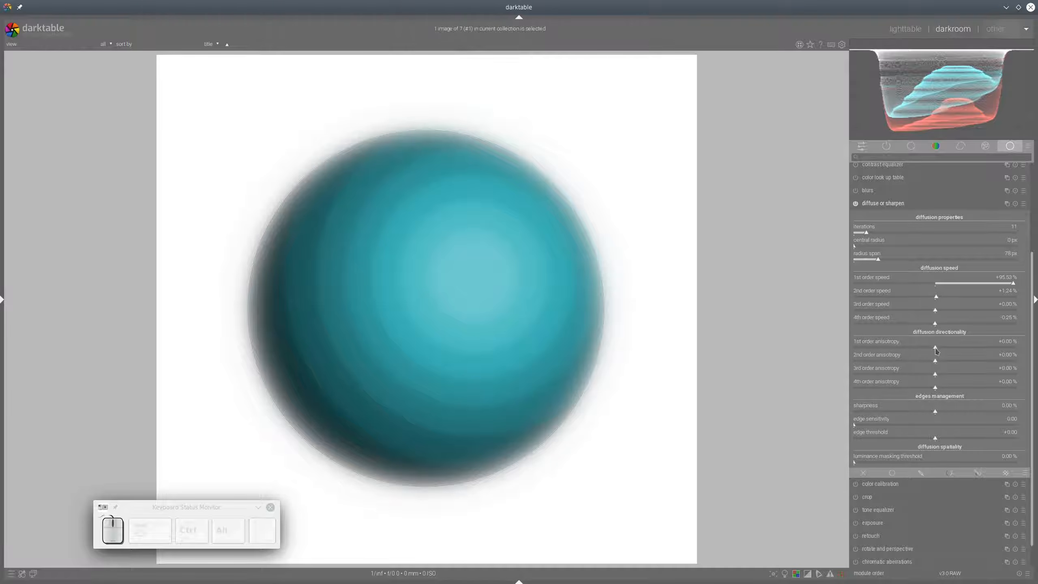
# Try a 1st order anisotropy of +682.38% and mark areas around the sphere's edge with temporary red loops
pyautogui.moveTo(936, 350); pyautogui.dragTo(991, 353)
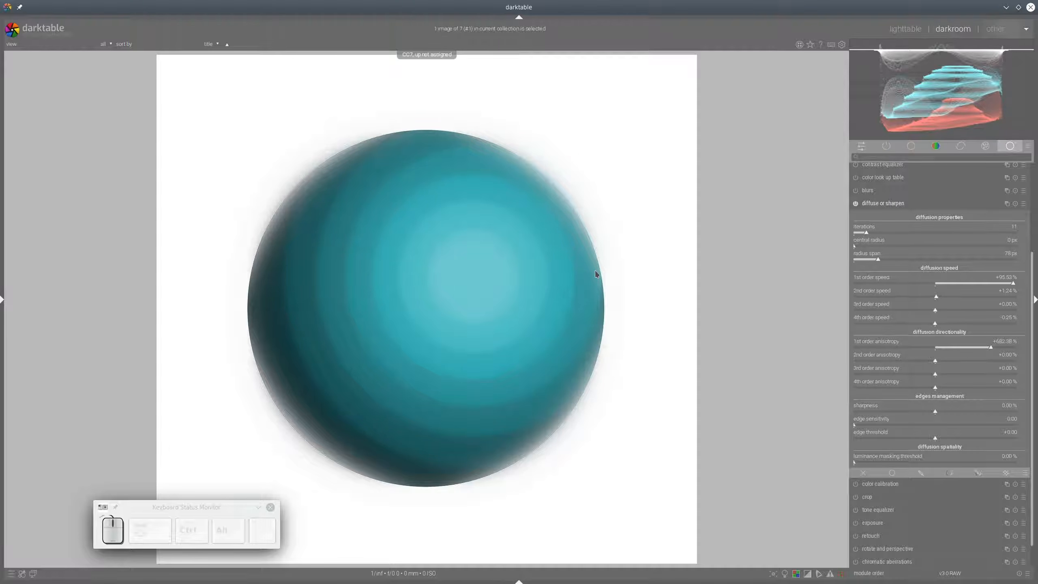
pyautogui.moveTo(595, 263)
pyautogui.mouseDown()
pyautogui.moveTo(600, 378)
pyautogui.moveTo(622, 287)
pyautogui.moveTo(614, 258)
pyautogui.mouseUp()
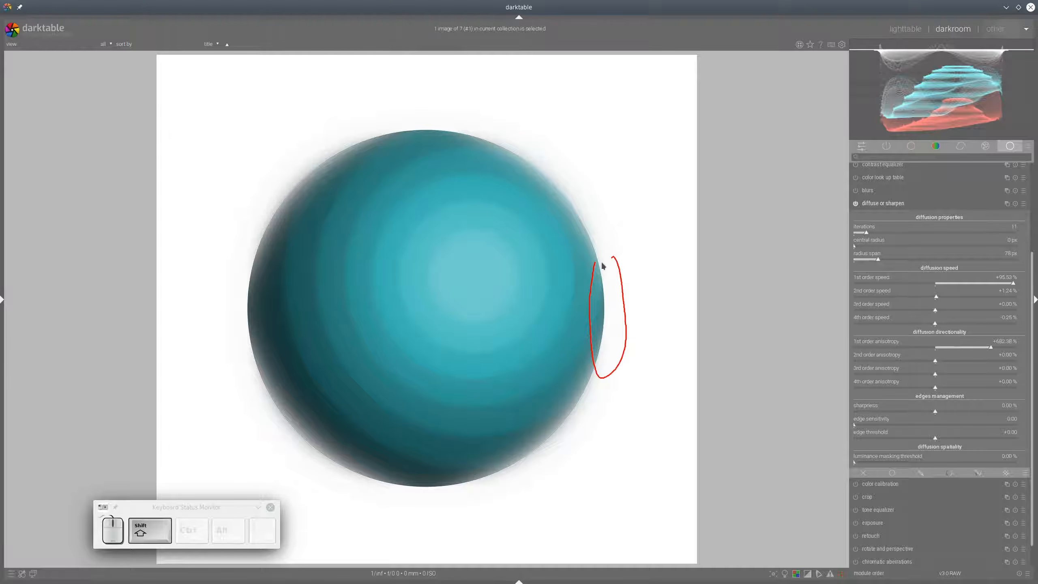
pyautogui.moveTo(382, 131)
pyautogui.mouseDown()
pyautogui.moveTo(488, 125)
pyautogui.moveTo(470, 147)
pyautogui.moveTo(383, 138)
pyautogui.moveTo(398, 124)
pyautogui.mouseUp()
pyautogui.moveTo(238, 232)
pyautogui.mouseDown()
pyautogui.moveTo(246, 362)
pyautogui.moveTo(268, 282)
pyautogui.moveTo(244, 234)
pyautogui.mouseUp()
pyautogui.moveTo(386, 466)
pyautogui.mouseDown()
pyautogui.moveTo(429, 501)
pyautogui.moveTo(373, 471)
pyautogui.moveTo(380, 467)
pyautogui.mouseUp()
pyautogui.hotkey('shift', 'F9')
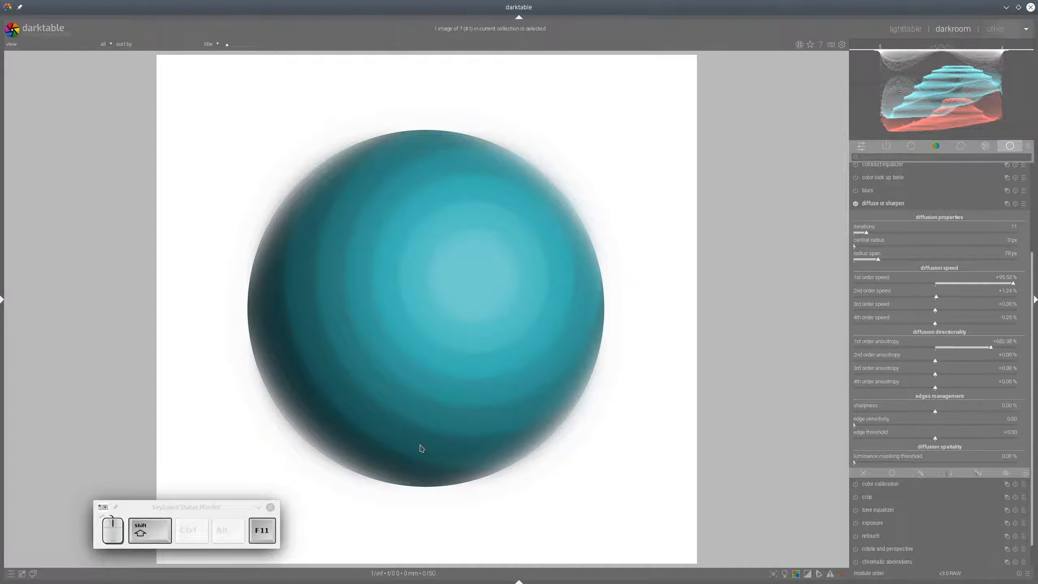
# Set the 1st order anisotropy to +2.48% and circle the right and bottom areas of the sphere's edge in red
pyautogui.click(938, 350)
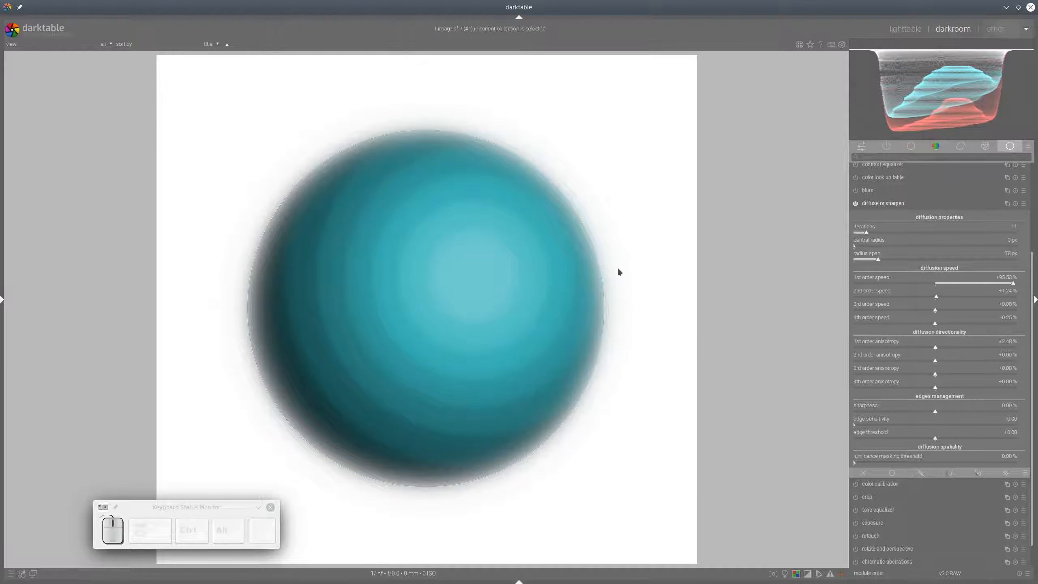
pyautogui.moveTo(602, 266)
pyautogui.mouseDown()
pyautogui.moveTo(561, 317)
pyautogui.moveTo(643, 343)
pyautogui.moveTo(603, 268)
pyautogui.mouseUp()
pyautogui.moveTo(480, 463)
pyautogui.mouseDown()
pyautogui.moveTo(447, 445)
pyautogui.moveTo(489, 475)
pyautogui.moveTo(476, 436)
pyautogui.mouseUp()
# Draw a red cross with arrowheads on all four ends inside the loop at the sphere's bottom edge
pyautogui.moveTo(423, 460)
pyautogui.mouseDown()
pyautogui.moveTo(419, 509)
pyautogui.moveTo(409, 513)
pyautogui.moveTo(464, 490)
pyautogui.mouseUp()
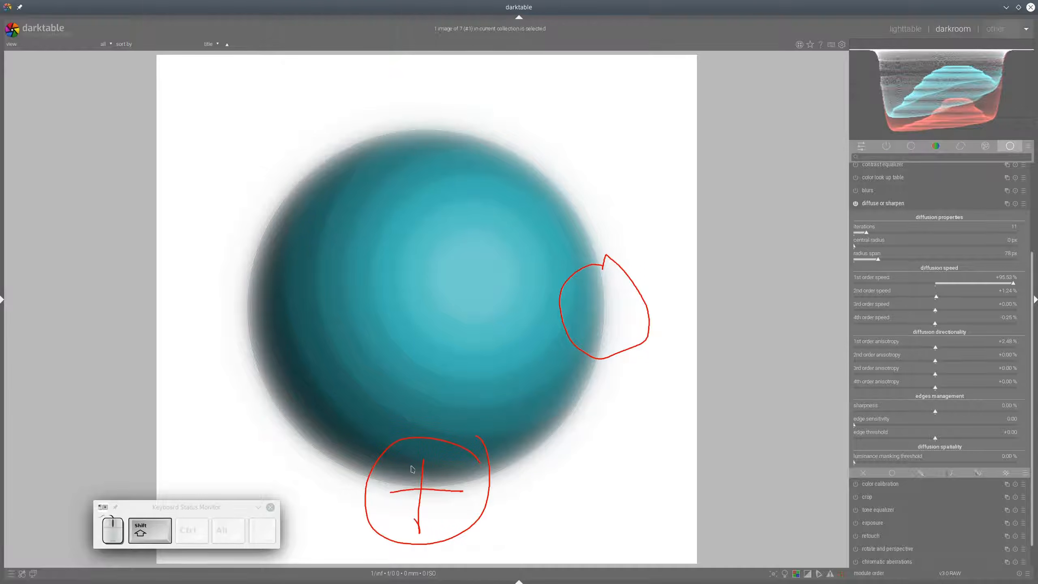
pyautogui.moveTo(421, 464); pyautogui.dragTo(427, 454)
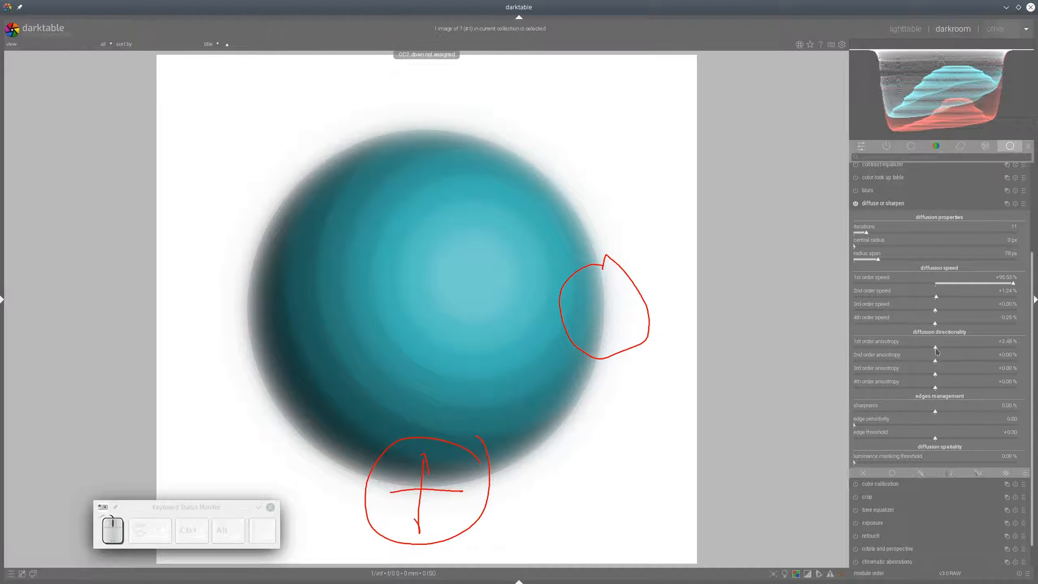
pyautogui.moveTo(418, 531); pyautogui.dragTo(437, 522)
pyautogui.press('shift')
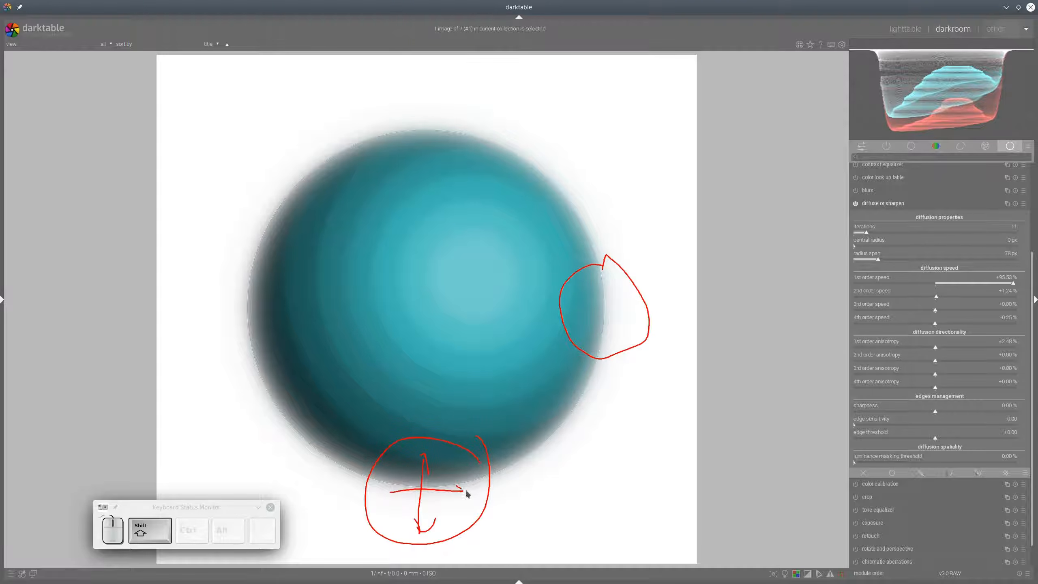
pyautogui.moveTo(455, 487)
pyautogui.mouseDown()
pyautogui.moveTo(445, 499)
pyautogui.moveTo(388, 492)
pyautogui.moveTo(420, 495)
pyautogui.mouseUp()
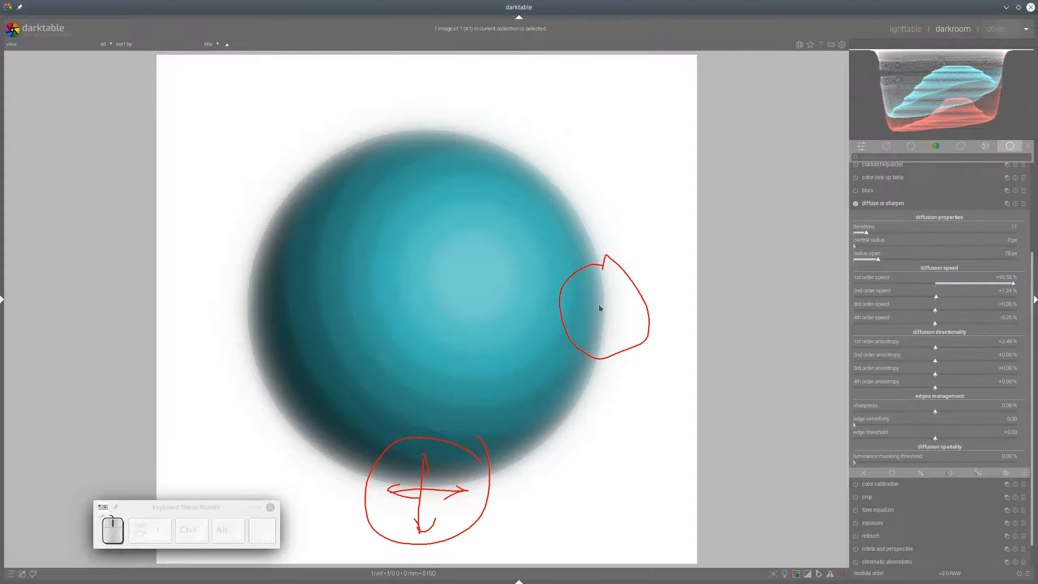
# Draw a matching red four-way arrow cross inside the loop at the sphere's right edge
pyautogui.press('shift')
pyautogui.moveTo(602, 278)
pyautogui.mouseDown()
pyautogui.moveTo(601, 333)
pyautogui.moveTo(605, 284)
pyautogui.mouseUp()
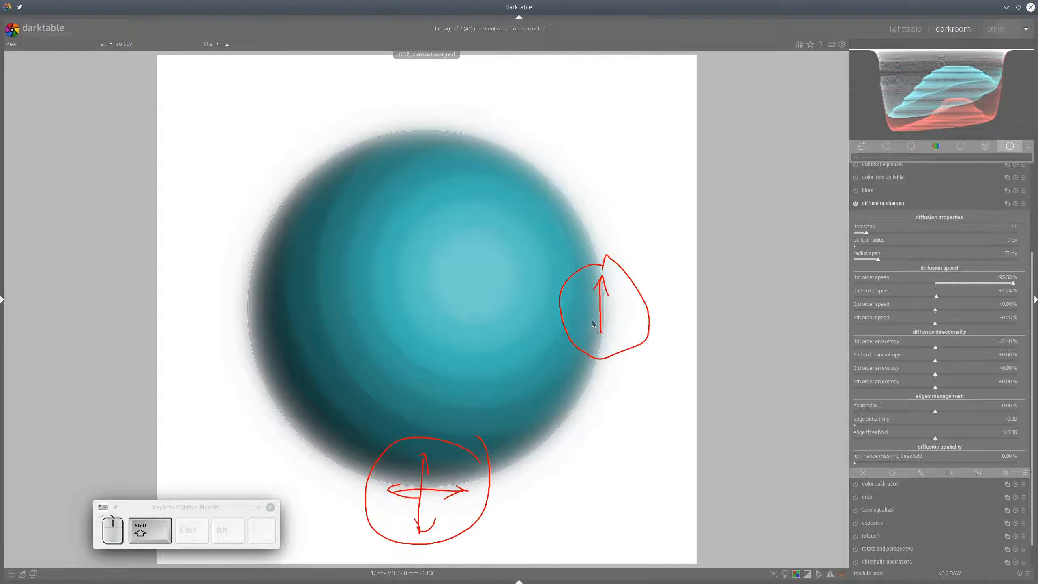
pyautogui.moveTo(593, 320)
pyautogui.mouseDown()
pyautogui.moveTo(614, 331)
pyautogui.moveTo(627, 307)
pyautogui.moveTo(572, 308)
pyautogui.moveTo(587, 319)
pyautogui.mouseUp()
pyautogui.press('shift')
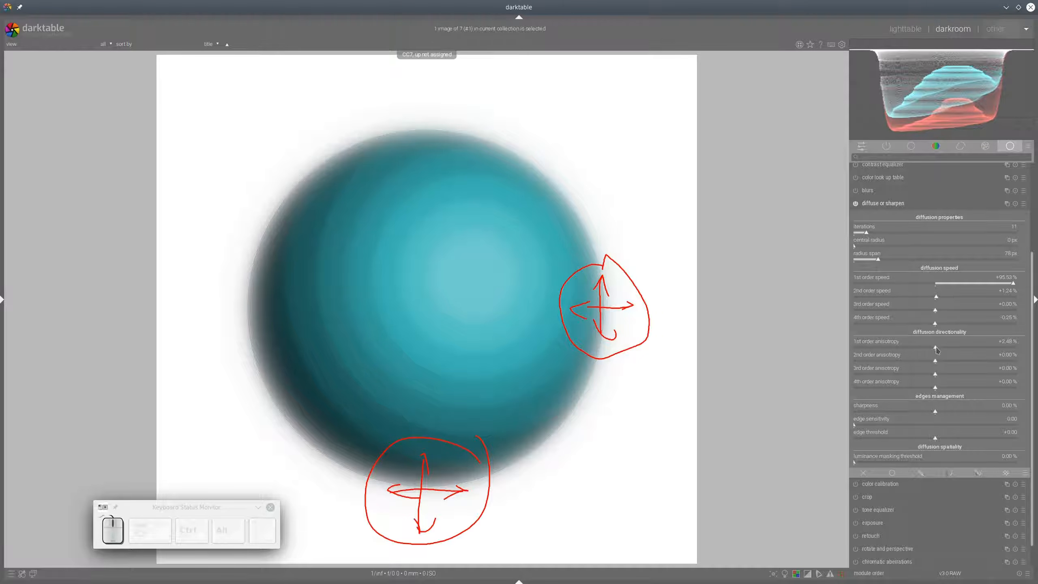
# Try a 1st order anisotropy of +727.05% and sketch temporary curved arrows following the sphere's inner rings and lower right edge
pyautogui.moveTo(937, 350); pyautogui.dragTo(995, 350)
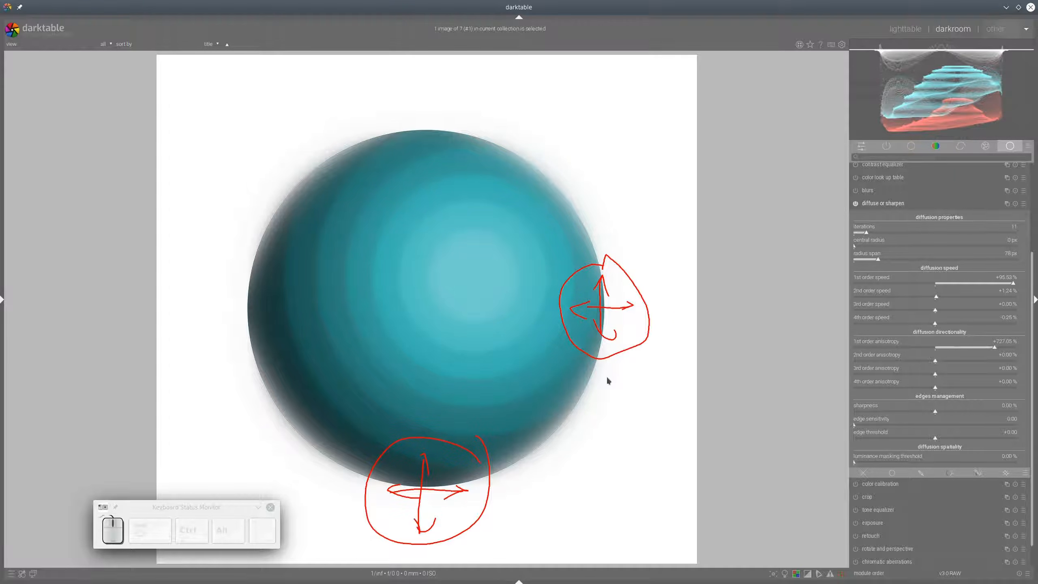
pyautogui.hotkey('shift', 'F11')
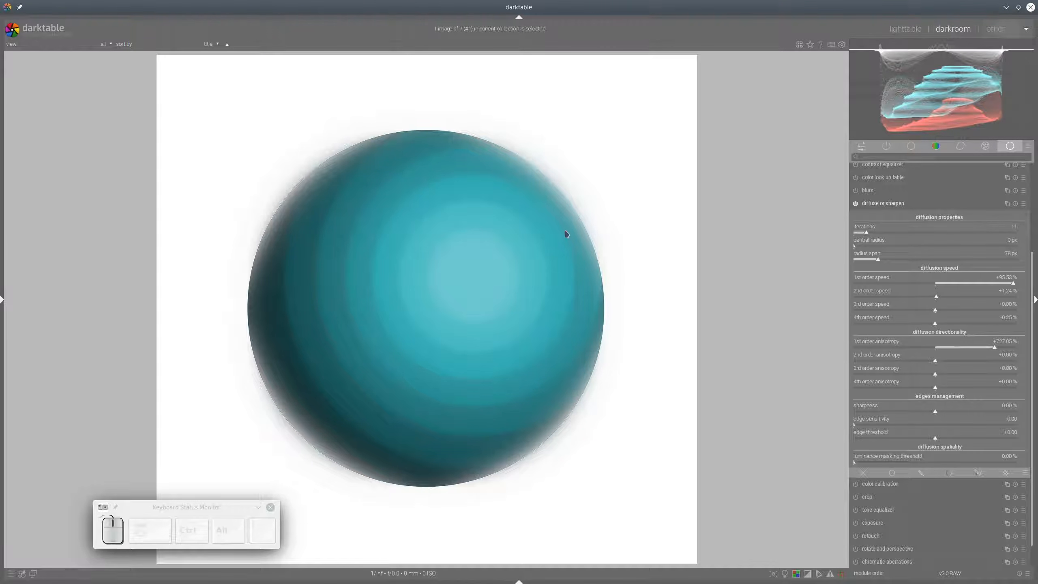
pyautogui.moveTo(570, 242)
pyautogui.mouseDown()
pyautogui.moveTo(559, 337)
pyautogui.moveTo(463, 379)
pyautogui.moveTo(483, 355)
pyautogui.mouseUp()
pyautogui.moveTo(476, 202); pyautogui.dragTo(437, 211)
pyautogui.moveTo(597, 256)
pyautogui.mouseDown()
pyautogui.moveTo(593, 363)
pyautogui.moveTo(558, 419)
pyautogui.mouseUp()
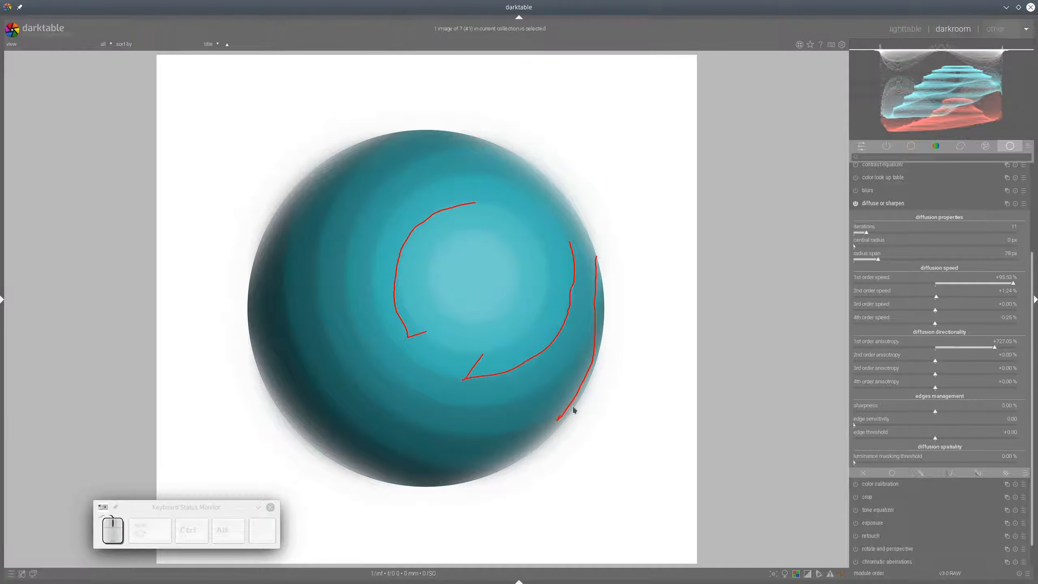
pyautogui.press('shift+super+F11')
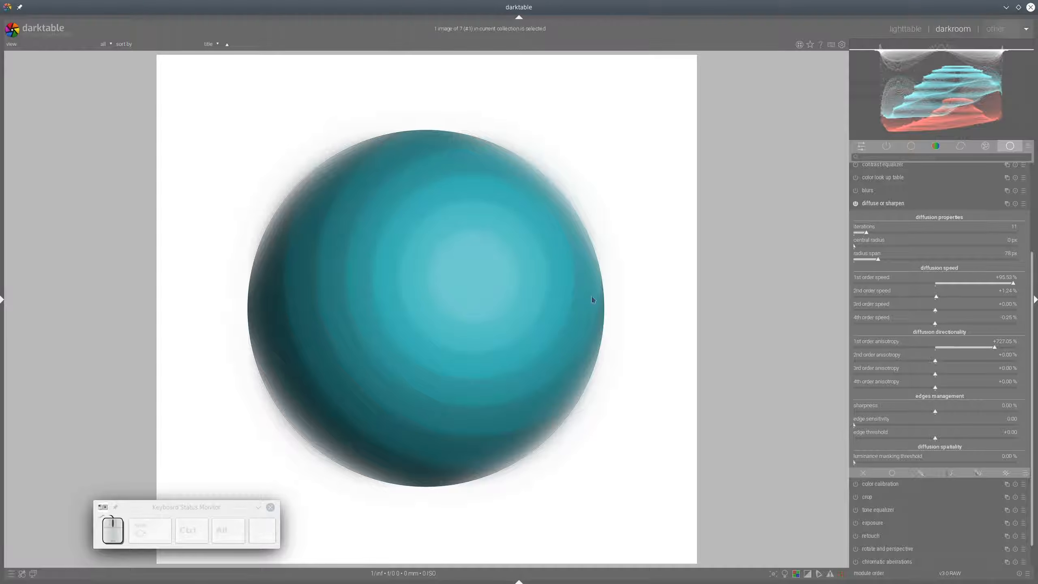
# Sketch temporary red ovals stretched along the sphere's right and bottom edges, with long arrows along each edge and short arrows across it
pyautogui.moveTo(586, 247)
pyautogui.mouseDown()
pyautogui.moveTo(578, 319)
pyautogui.moveTo(594, 392)
pyautogui.moveTo(643, 356)
pyautogui.moveTo(638, 260)
pyautogui.moveTo(597, 238)
pyautogui.moveTo(583, 259)
pyautogui.moveTo(603, 251)
pyautogui.moveTo(601, 384)
pyautogui.moveTo(610, 384)
pyautogui.moveTo(609, 259)
pyautogui.mouseUp()
pyautogui.moveTo(609, 304)
pyautogui.mouseDown()
pyautogui.moveTo(617, 301)
pyautogui.moveTo(587, 304)
pyautogui.mouseUp()
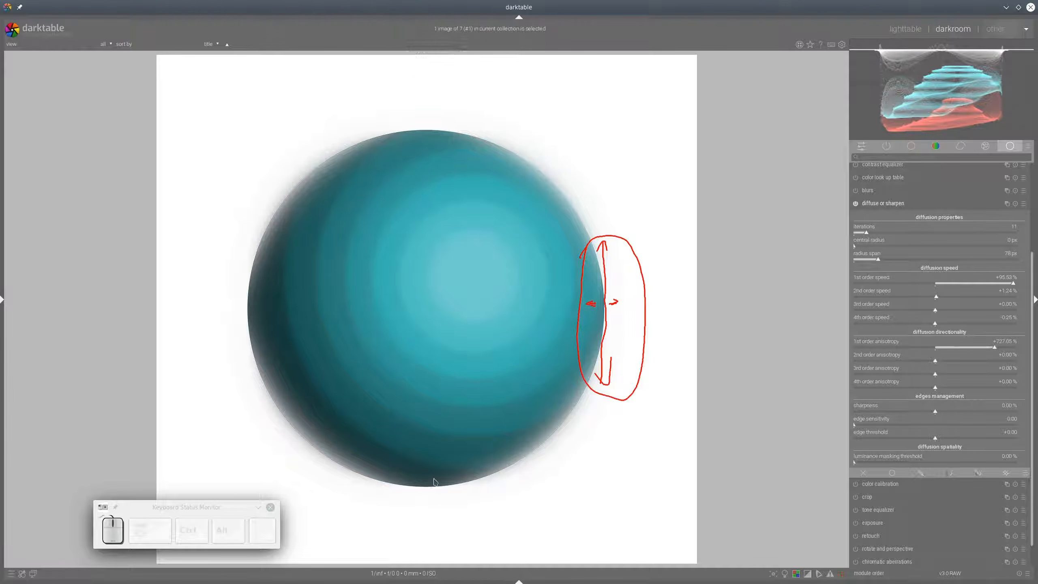
pyautogui.moveTo(346, 474)
pyautogui.mouseDown()
pyautogui.moveTo(515, 475)
pyautogui.moveTo(514, 485)
pyautogui.moveTo(406, 522)
pyautogui.moveTo(369, 470)
pyautogui.moveTo(399, 486)
pyautogui.moveTo(501, 485)
pyautogui.moveTo(494, 493)
pyautogui.mouseUp()
pyautogui.moveTo(403, 480)
pyautogui.mouseDown()
pyautogui.moveTo(379, 484)
pyautogui.moveTo(403, 491)
pyautogui.moveTo(437, 471)
pyautogui.moveTo(440, 506)
pyautogui.mouseUp()
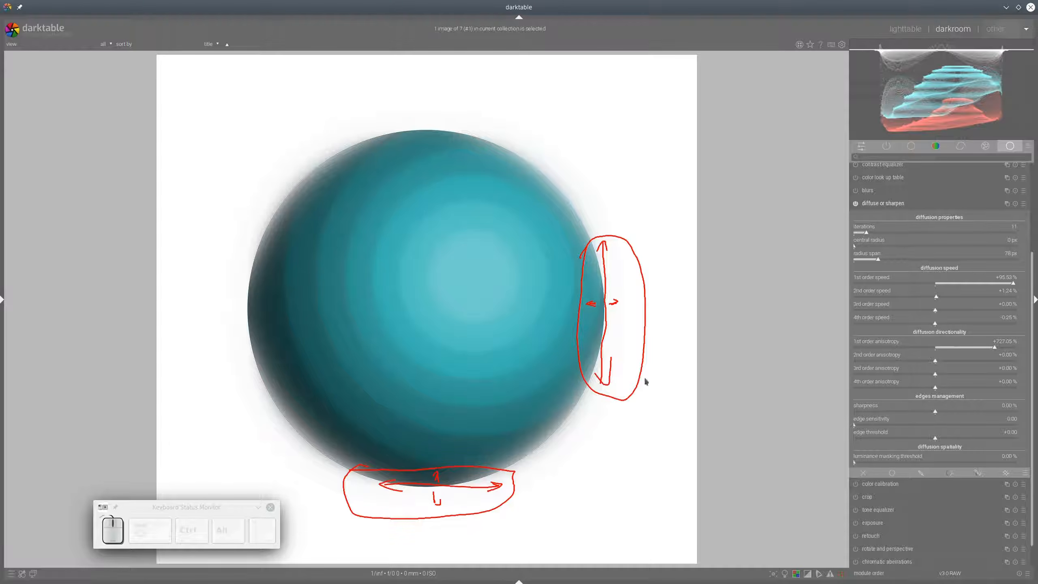
pyautogui.press('shift+super+F11')
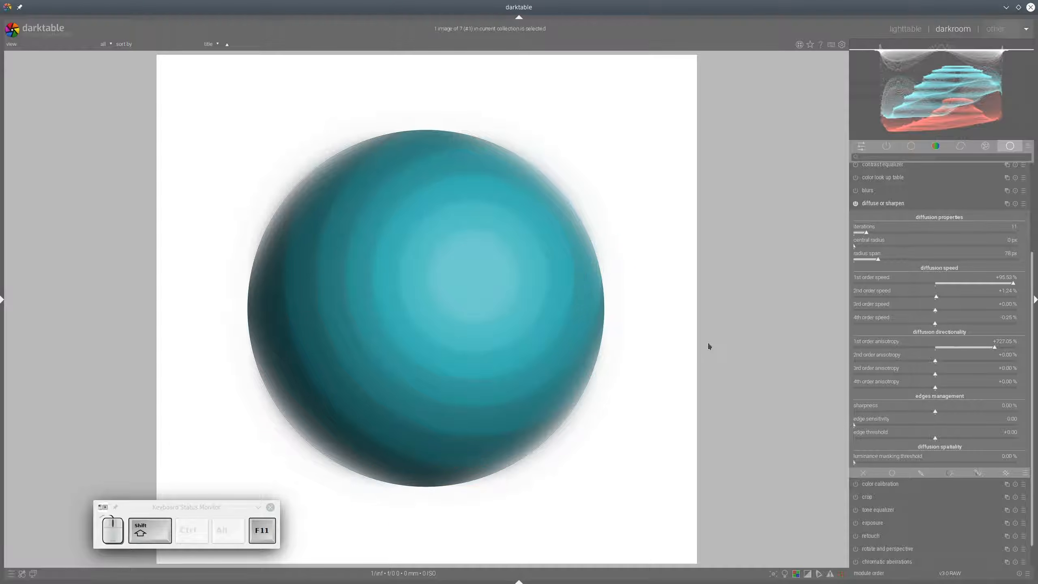
# Try a 1st order anisotropy of -722.08% and sketch temporary ovals across the sphere's side edges, with long arrows across each edge and short ones along it
pyautogui.click(876, 347)
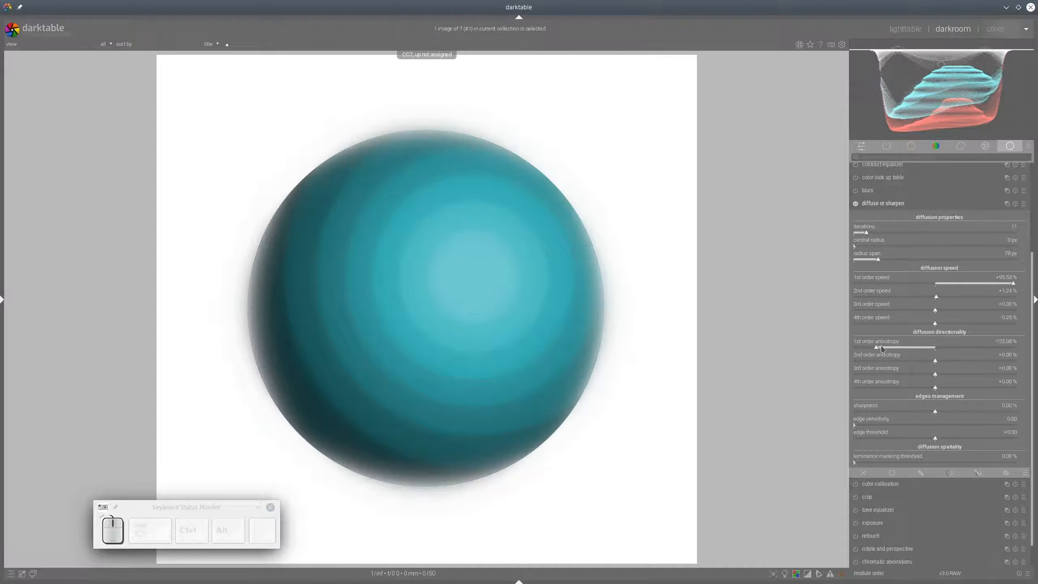
pyautogui.moveTo(547, 281)
pyautogui.mouseDown()
pyautogui.moveTo(651, 282)
pyautogui.moveTo(687, 302)
pyautogui.moveTo(668, 331)
pyautogui.moveTo(570, 335)
pyautogui.moveTo(535, 289)
pyautogui.moveTo(556, 285)
pyautogui.mouseUp()
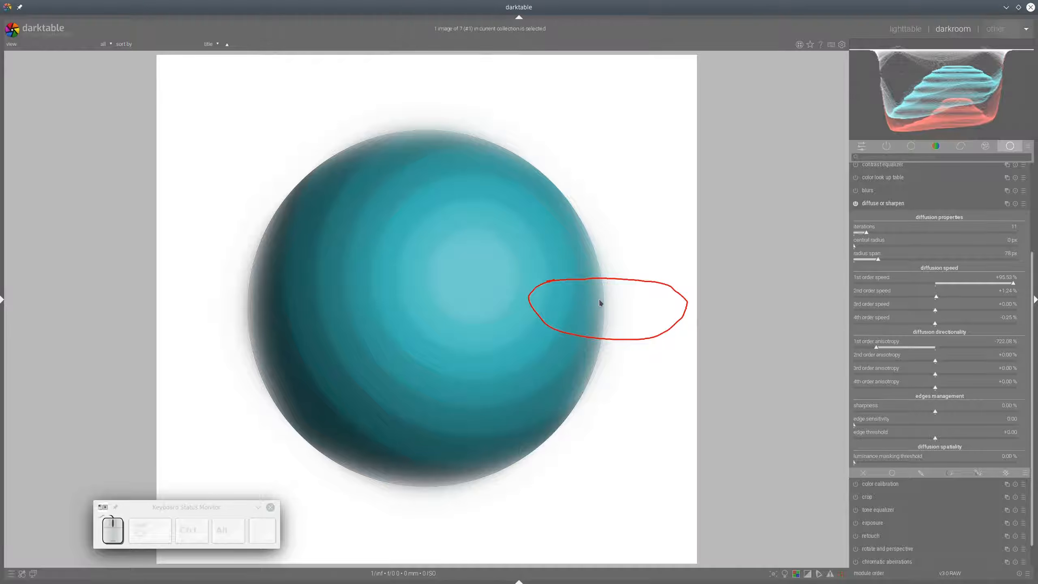
pyautogui.moveTo(662, 303)
pyautogui.mouseDown()
pyautogui.moveTo(554, 301)
pyautogui.moveTo(562, 297)
pyautogui.moveTo(567, 308)
pyautogui.mouseUp()
pyautogui.moveTo(651, 298)
pyautogui.mouseDown()
pyautogui.moveTo(656, 308)
pyautogui.moveTo(607, 317)
pyautogui.moveTo(603, 295)
pyautogui.moveTo(612, 319)
pyautogui.mouseUp()
pyautogui.moveTo(195, 267)
pyautogui.mouseDown()
pyautogui.moveTo(337, 270)
pyautogui.moveTo(341, 293)
pyautogui.moveTo(276, 326)
pyautogui.moveTo(202, 289)
pyautogui.moveTo(223, 266)
pyautogui.moveTo(302, 291)
pyautogui.moveTo(254, 284)
pyautogui.mouseUp()
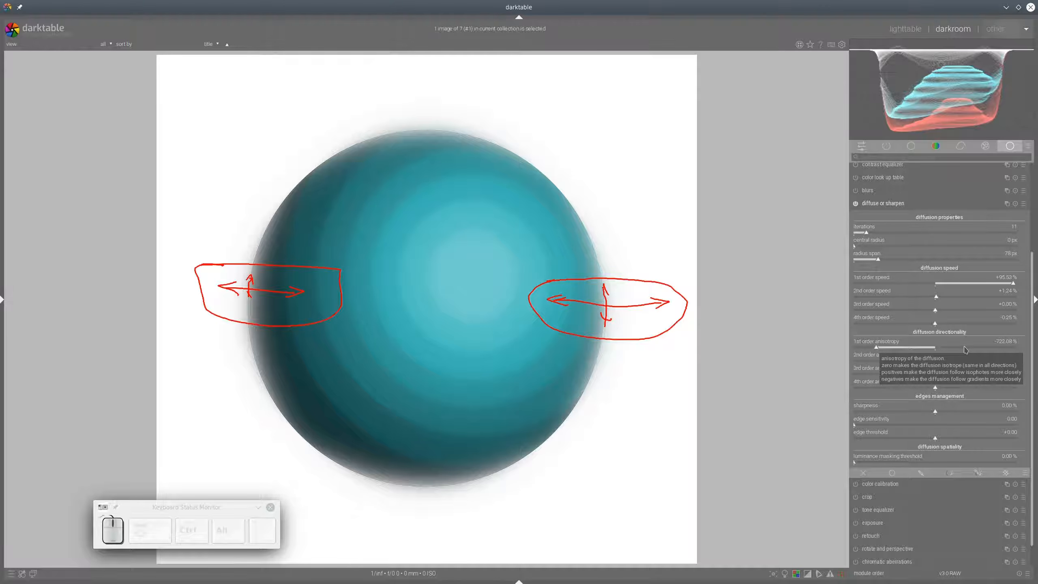
pyautogui.press('shift+super+F11')
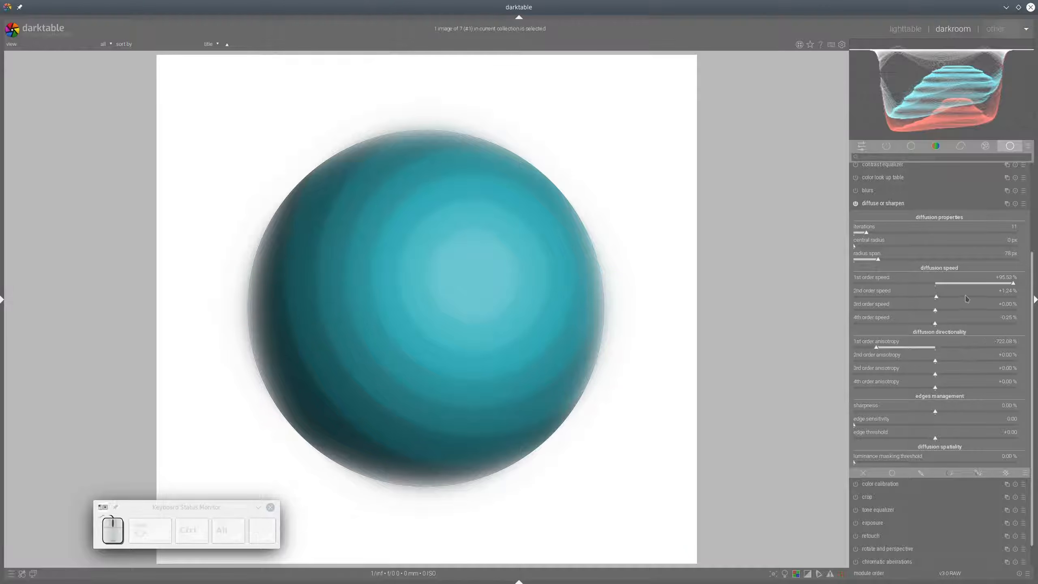
# Draw a large red square over the sphere and set the 1st order anisotropy to +612.90%
pyautogui.moveTo(313, 131)
pyautogui.mouseDown()
pyautogui.moveTo(299, 457)
pyautogui.moveTo(588, 454)
pyautogui.moveTo(610, 246)
pyautogui.moveTo(483, 123)
pyautogui.moveTo(312, 131)
pyautogui.mouseUp()
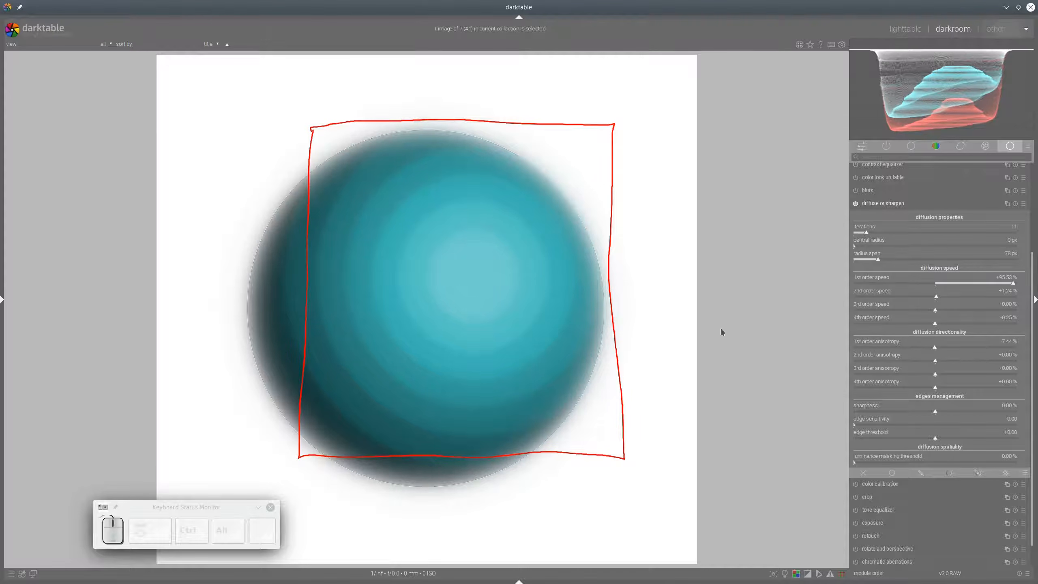
pyautogui.click(981, 350)
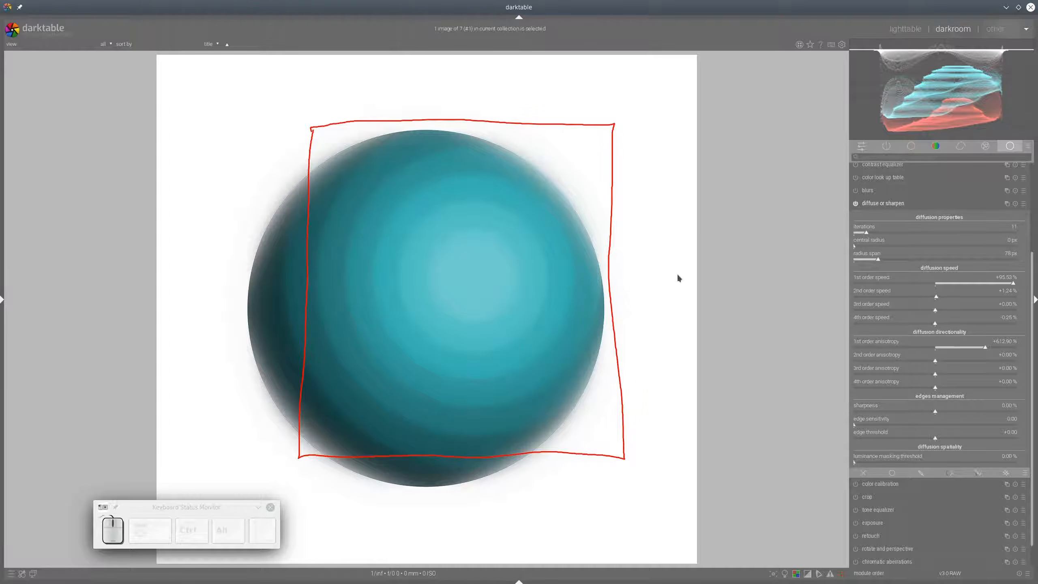
# Set the 1st order anisotropy to +17.37% and clear the red square sketched over the sphere
pyautogui.click(937, 348)
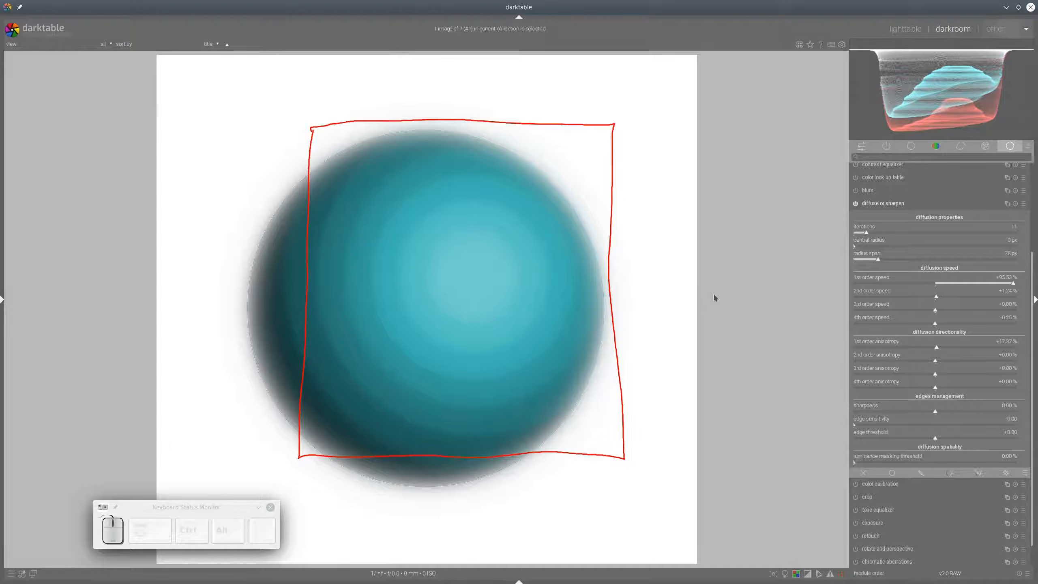
pyautogui.hotkey('shift', 'F9')
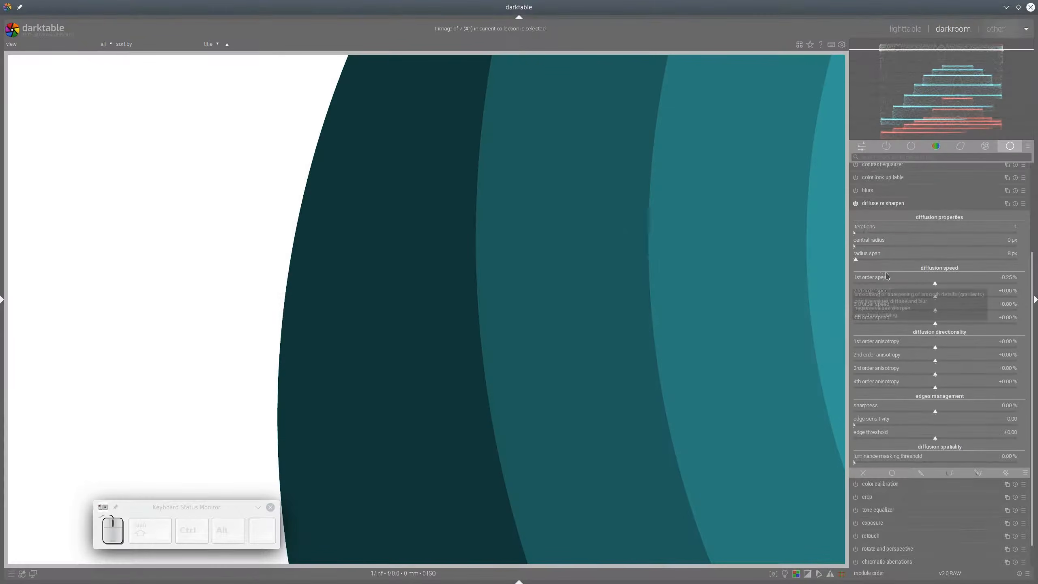
# Set the 1st order speed to -50.87% and the iterations to 8 to sharpen the ring edges
pyautogui.moveTo(936, 287); pyautogui.dragTo(895, 290)
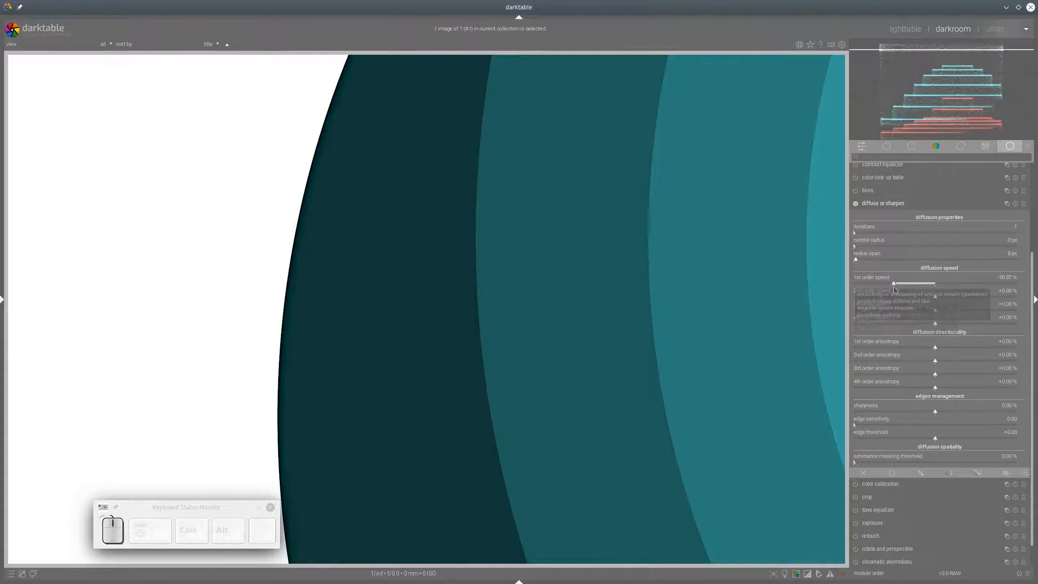
pyautogui.click(864, 233)
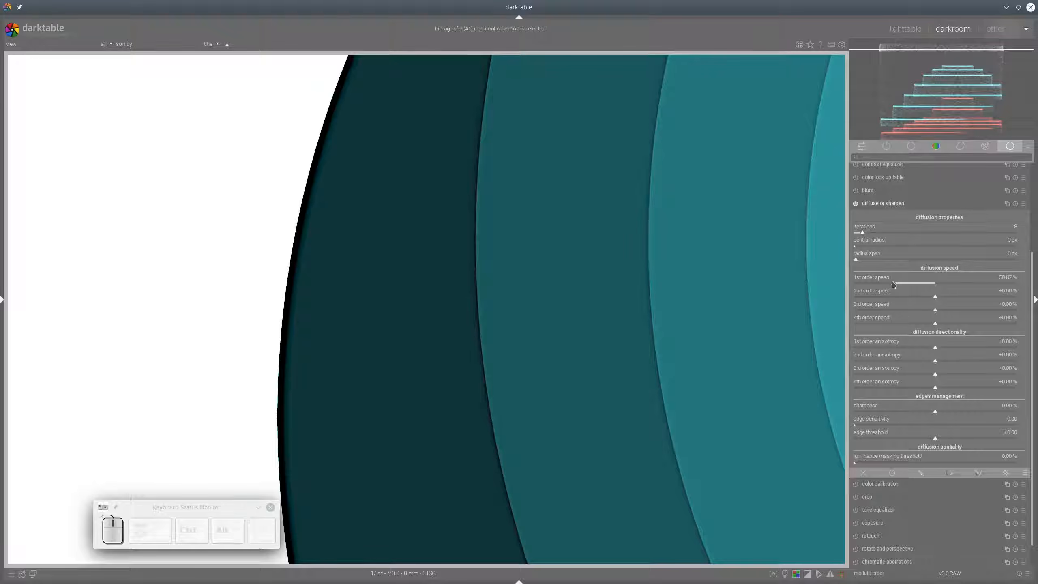
# Return the 1st order speed to +0.25%, try a 3rd order speed of -16.13% and compare with diffuse or sharpen off and on
pyautogui.moveTo(892, 283); pyautogui.dragTo(903, 313)
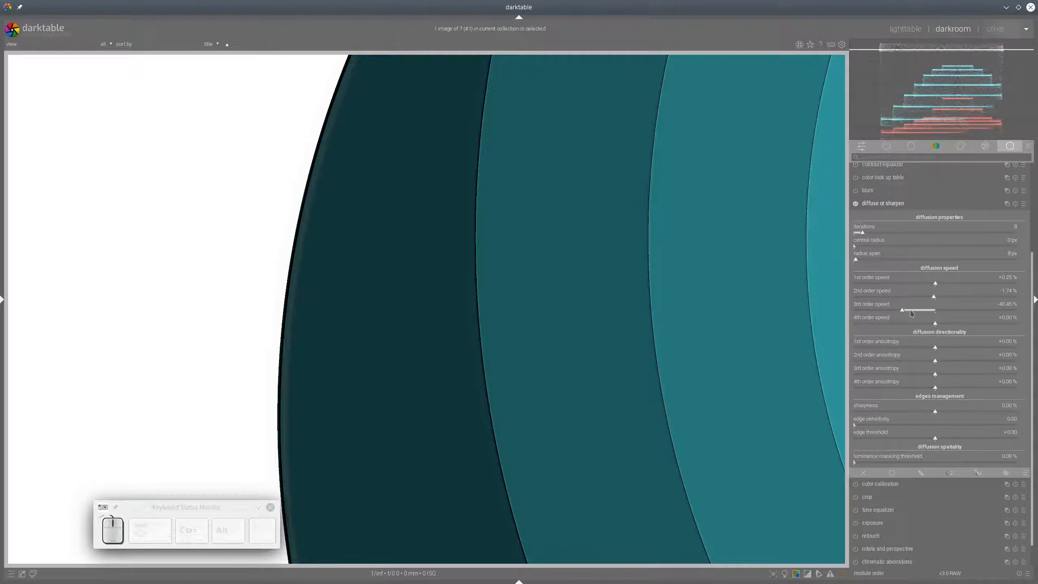
pyautogui.moveTo(911, 314); pyautogui.dragTo(925, 316)
pyautogui.click(855, 204)
pyautogui.click(855, 204)
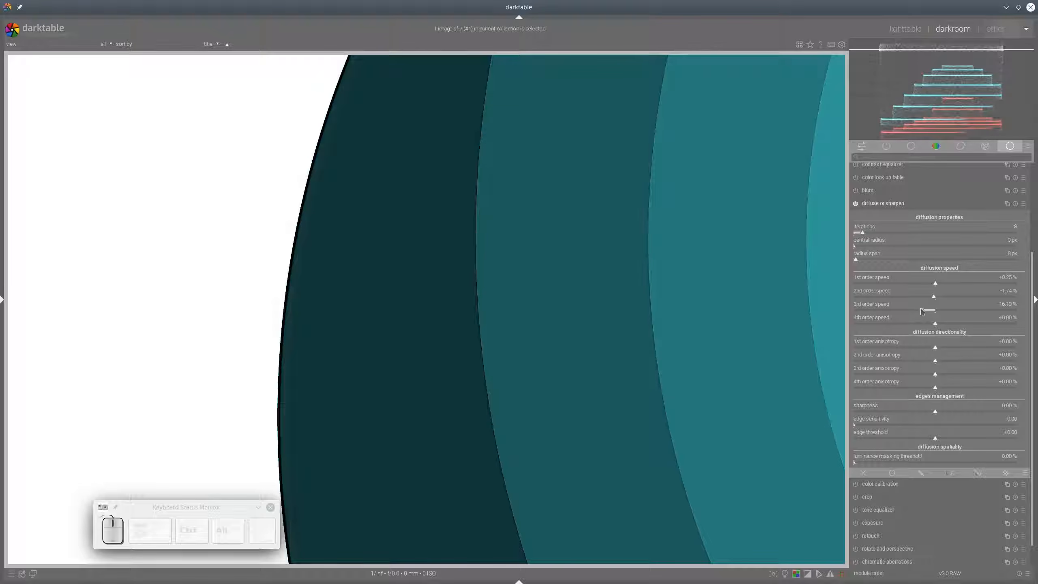
# Try a negative 4th order speed, leaving the 3rd order speed at -1.24% and the 4th at -1.74%
pyautogui.moveTo(922, 312)
pyautogui.mouseDown()
pyautogui.moveTo(937, 327)
pyautogui.moveTo(922, 325)
pyautogui.mouseUp()
pyautogui.moveTo(918, 325); pyautogui.dragTo(935, 328)
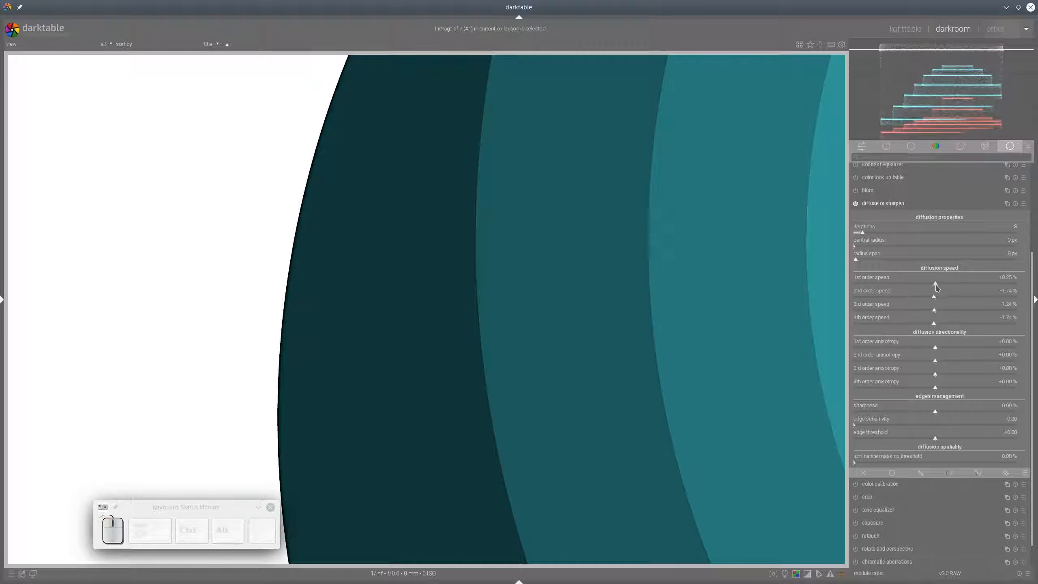
# Try speeds of -54.84% for the 1st order and -36.97% for the 2nd, ending at -1.74%, -1.24%, -0.74% and -1.24% for orders 1 to 4
pyautogui.click(934, 284)
pyautogui.moveTo(934, 284); pyautogui.dragTo(905, 299)
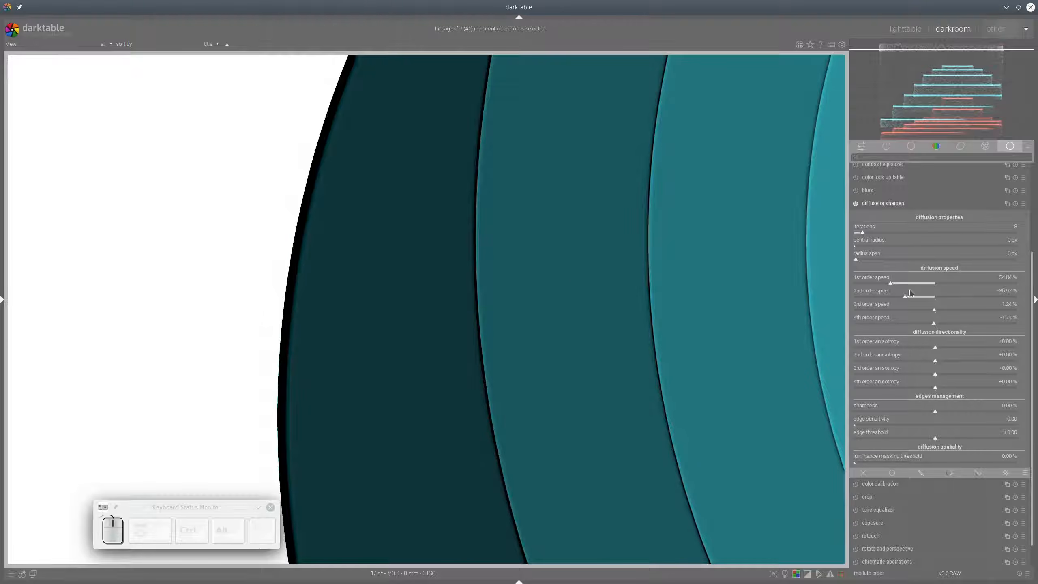
pyautogui.moveTo(906, 299)
pyautogui.mouseDown()
pyautogui.moveTo(935, 298)
pyautogui.moveTo(894, 286)
pyautogui.moveTo(936, 289)
pyautogui.moveTo(915, 311)
pyautogui.moveTo(935, 326)
pyautogui.moveTo(926, 311)
pyautogui.moveTo(935, 311)
pyautogui.moveTo(915, 312)
pyautogui.mouseUp()
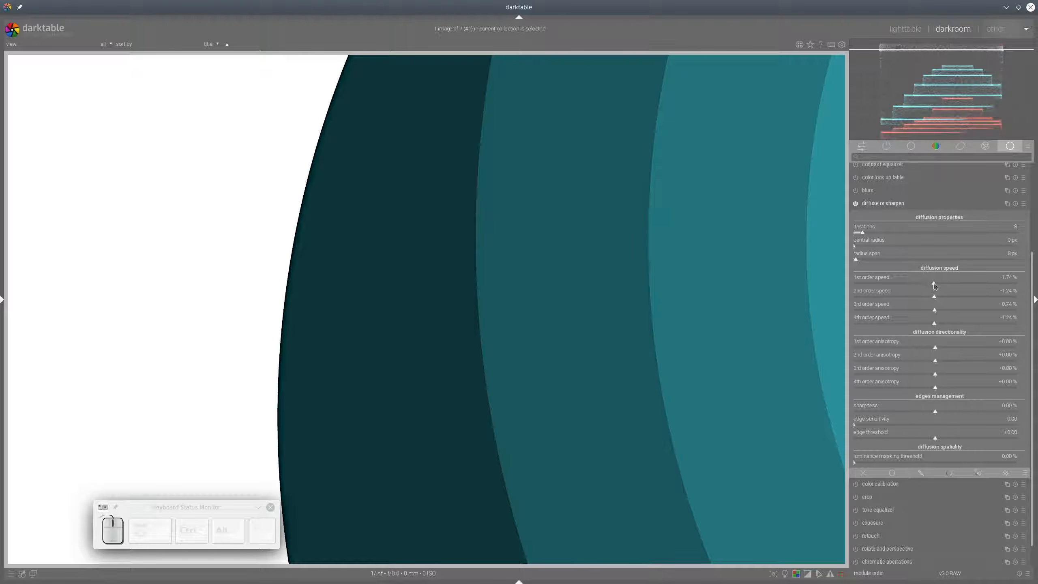
# Set the 1st order speed to -48.39% and radius span to 83 px, with edge sensitivity 2.05 and edge threshold +1.15
pyautogui.moveTo(935, 285); pyautogui.dragTo(885, 261)
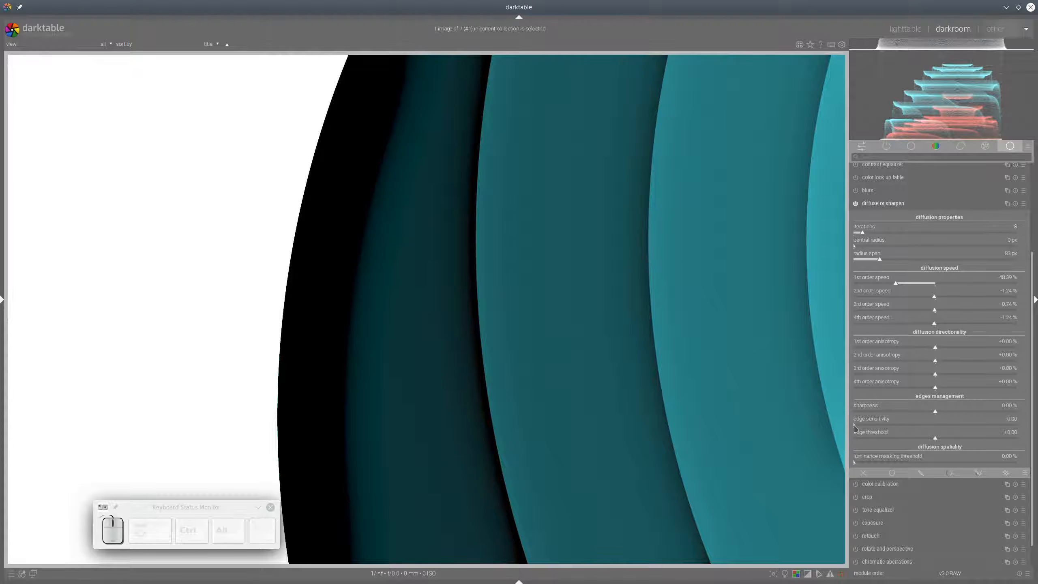
pyautogui.moveTo(854, 427); pyautogui.dragTo(939, 428)
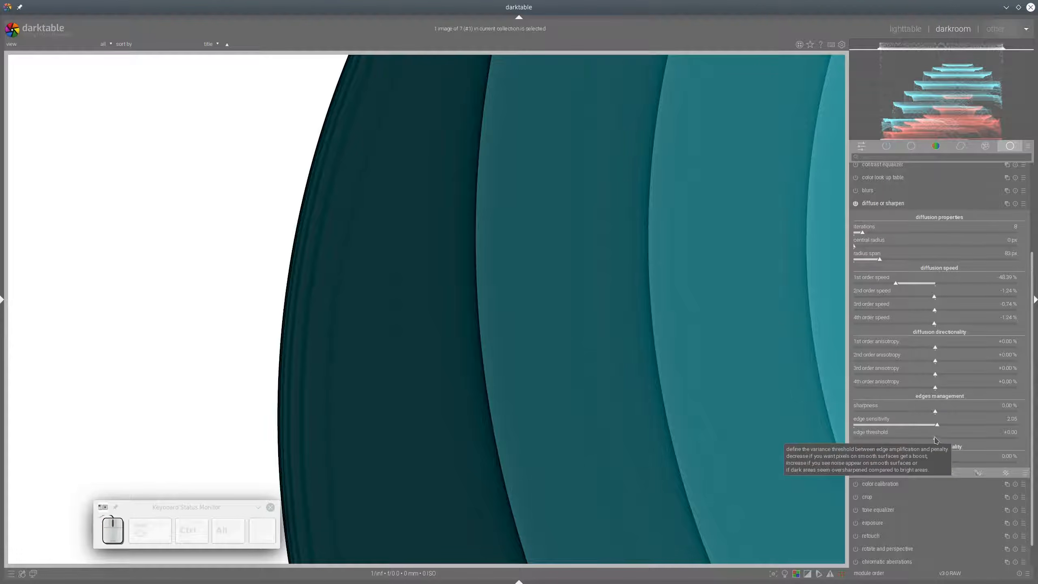
pyautogui.moveTo(936, 440); pyautogui.dragTo(983, 440)
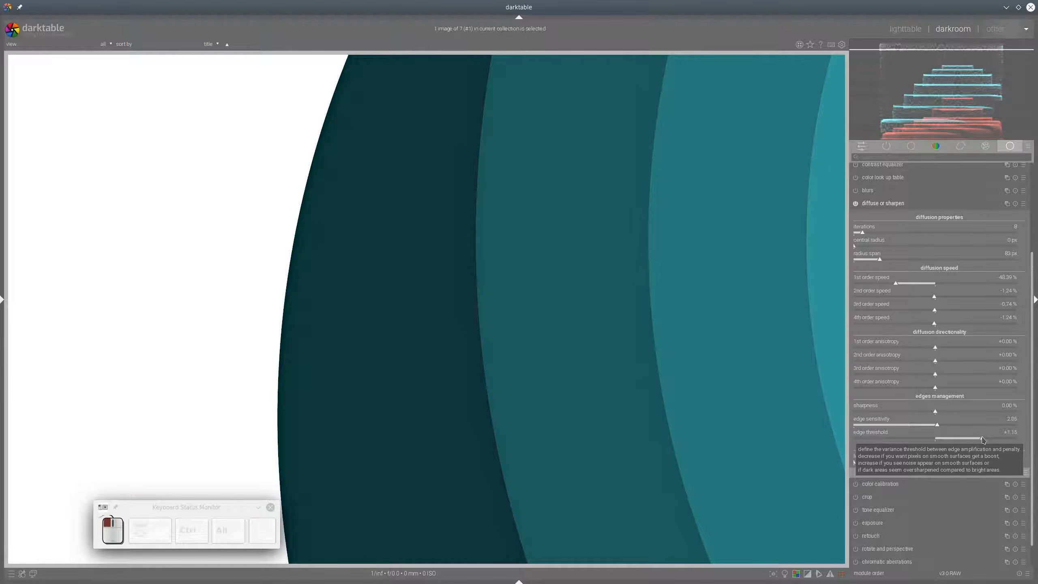
# Compare the sphere's edges with diffuse or sharpen repeatedly switched off and on, keeping the module's settings open
pyautogui.click(856, 204)
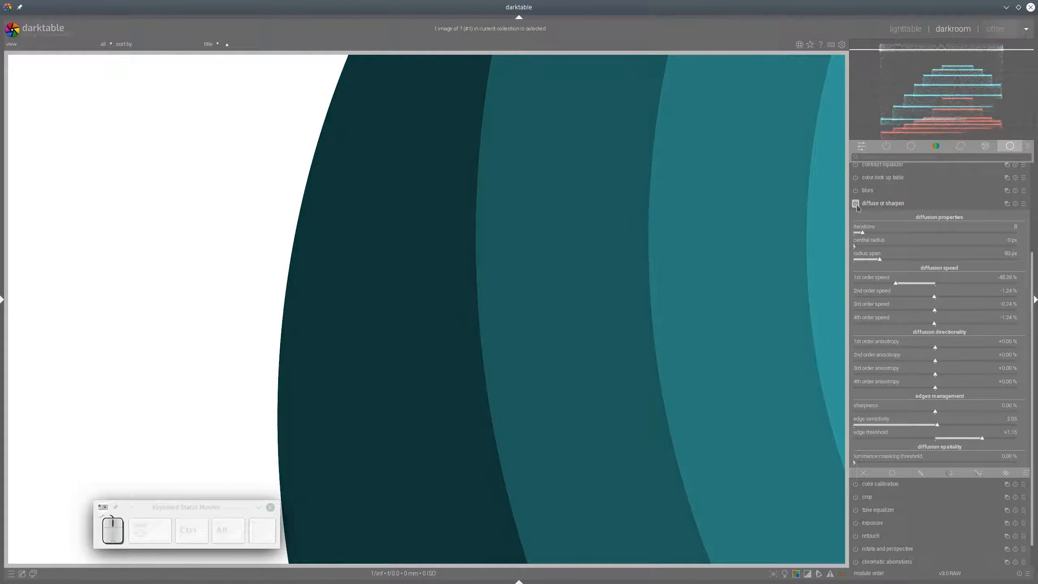
pyautogui.click(857, 205)
pyautogui.click(857, 205)
pyautogui.click(857, 205)
pyautogui.click(859, 205)
pyautogui.click(858, 205)
pyautogui.click(859, 205)
pyautogui.click(864, 207)
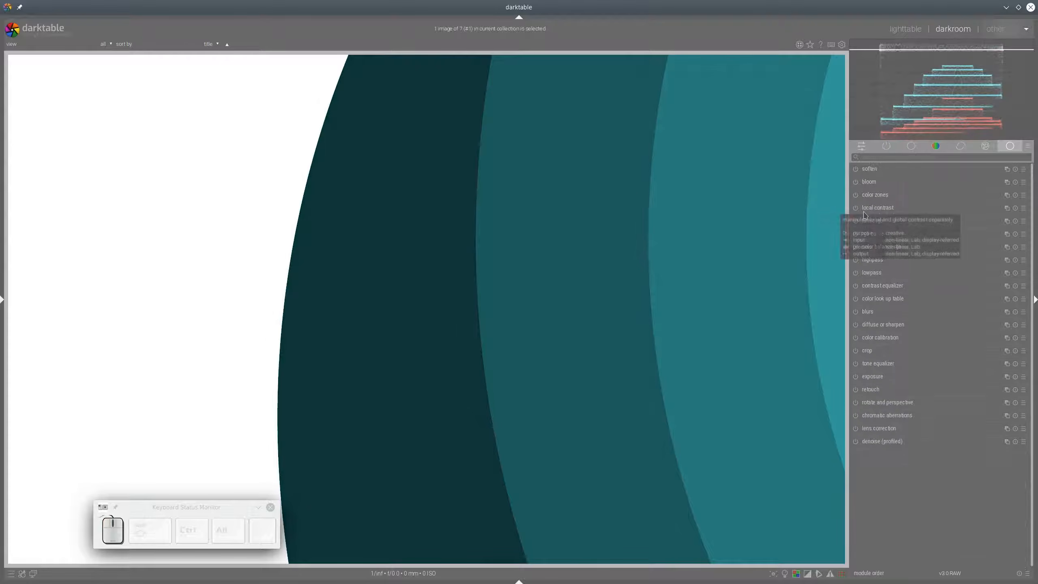
pyautogui.click(863, 325)
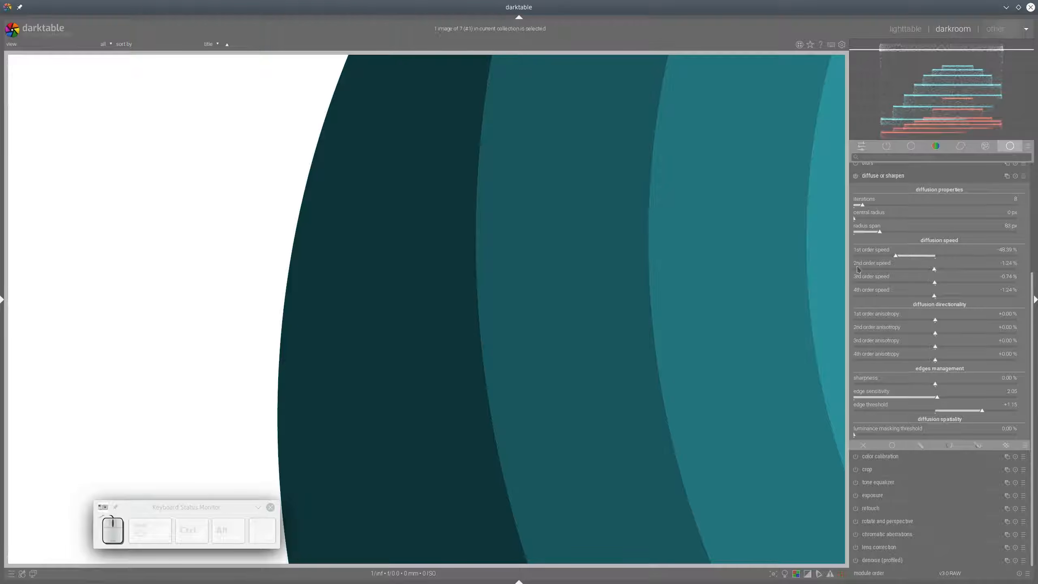
# Set the 1st order speed to -66.25%, the 3rd order speed to -46.90% and the edge threshold to +0.54
pyautogui.scroll(-1, 697, 309)
pyautogui.scroll(-3, 695, 307)
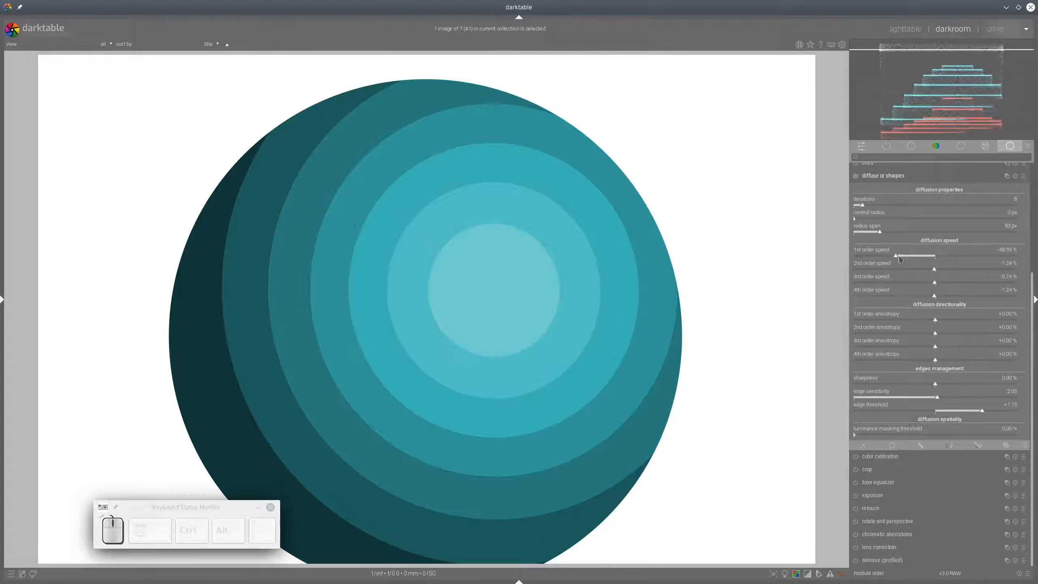
pyautogui.moveTo(891, 256); pyautogui.dragTo(882, 258)
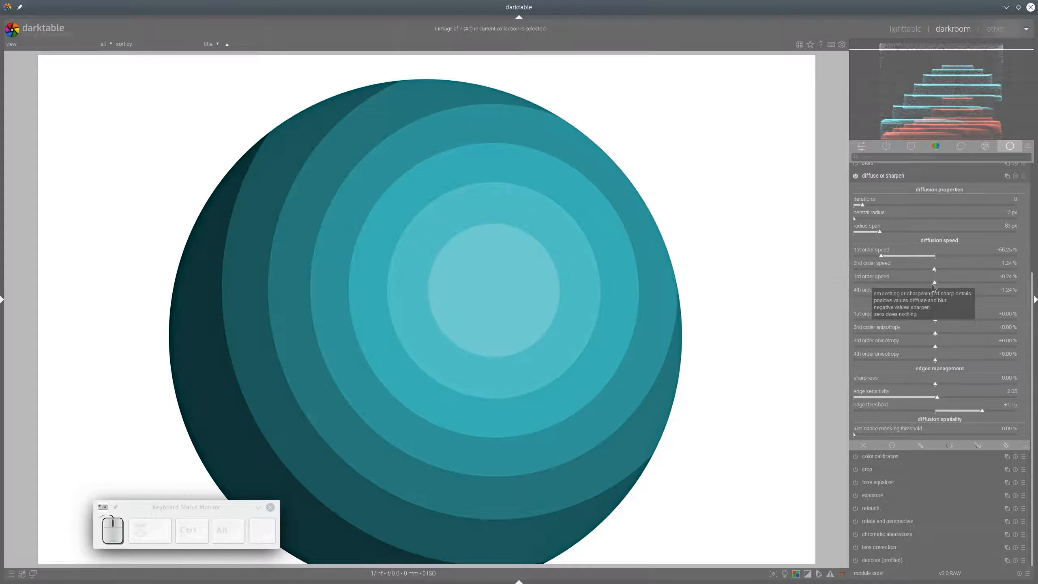
pyautogui.moveTo(934, 284); pyautogui.dragTo(897, 287)
pyautogui.click(962, 410)
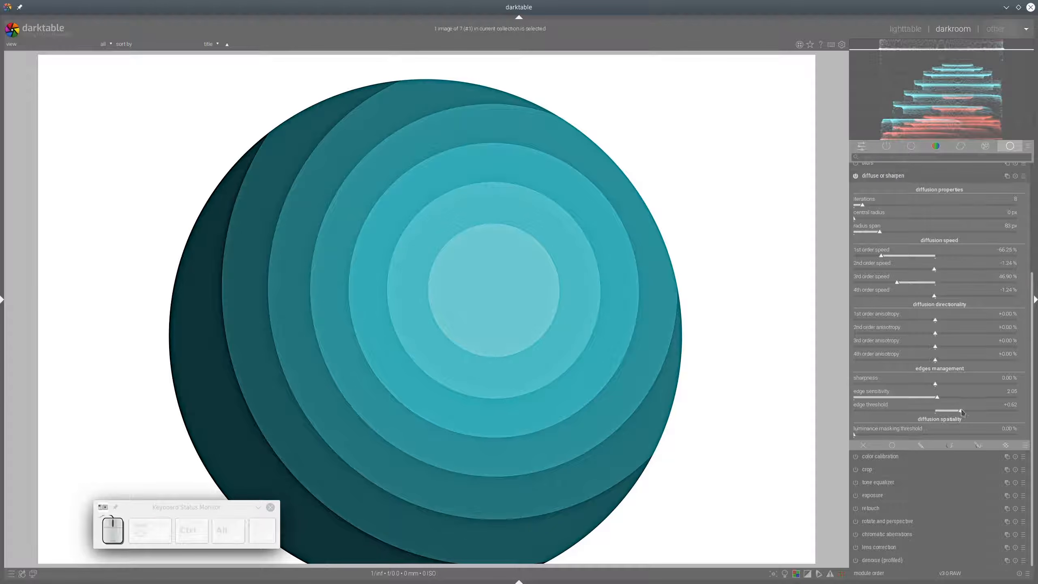
pyautogui.click(957, 410)
# Examine the sphere's ring edges up close with diffuse or sharpen switched off and on
pyautogui.scroll(3, 197, 335)
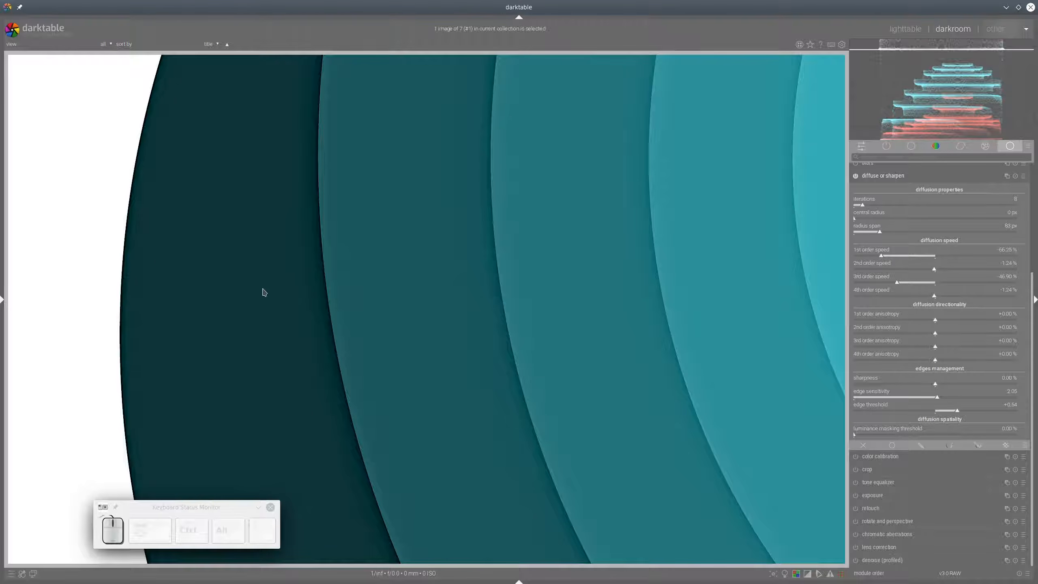
pyautogui.moveTo(470, 312); pyautogui.dragTo(315, 353)
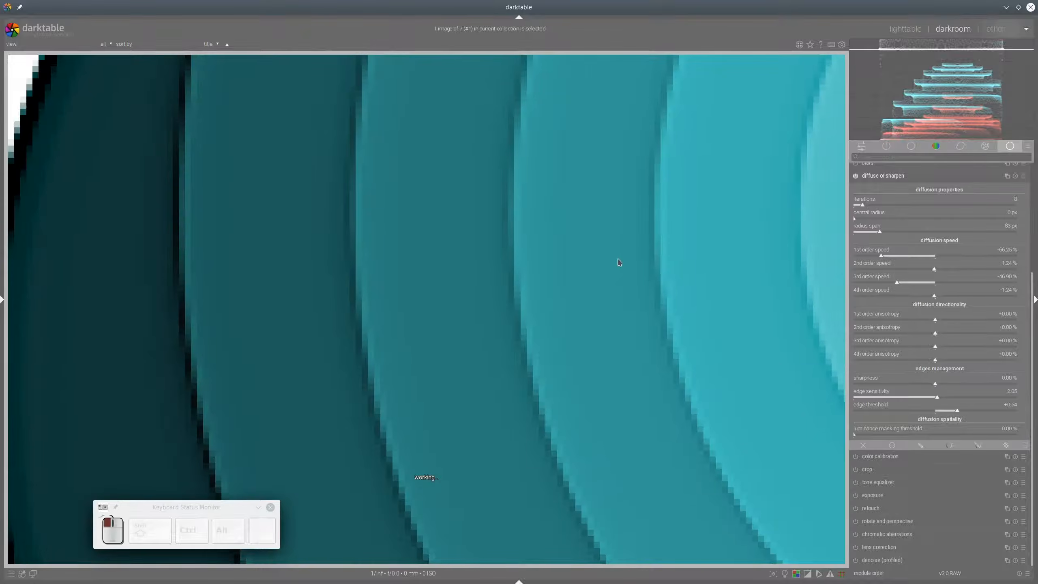
pyautogui.click(856, 176)
pyautogui.click(856, 177)
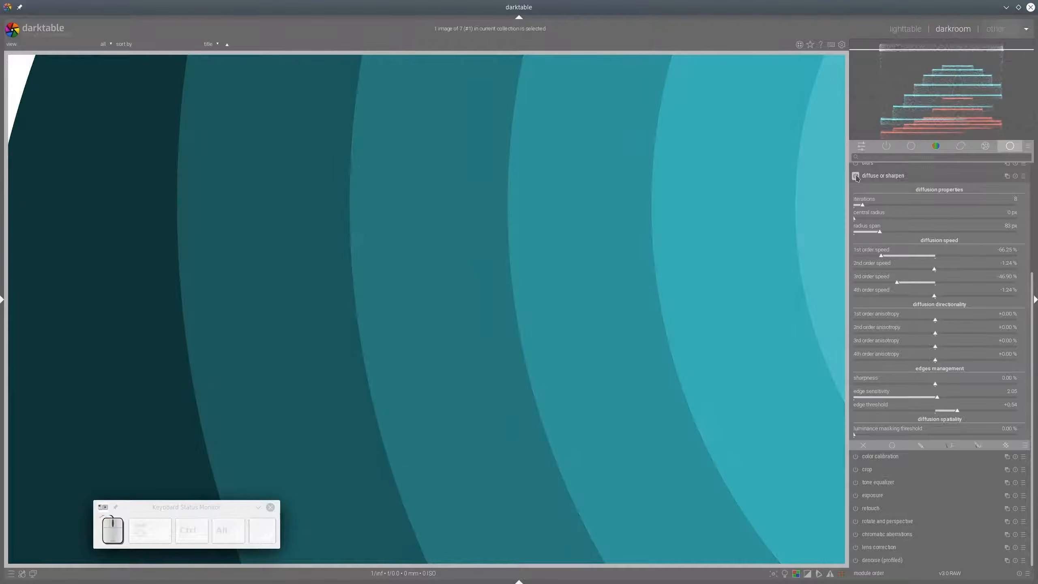
pyautogui.click(856, 177)
pyautogui.click(855, 176)
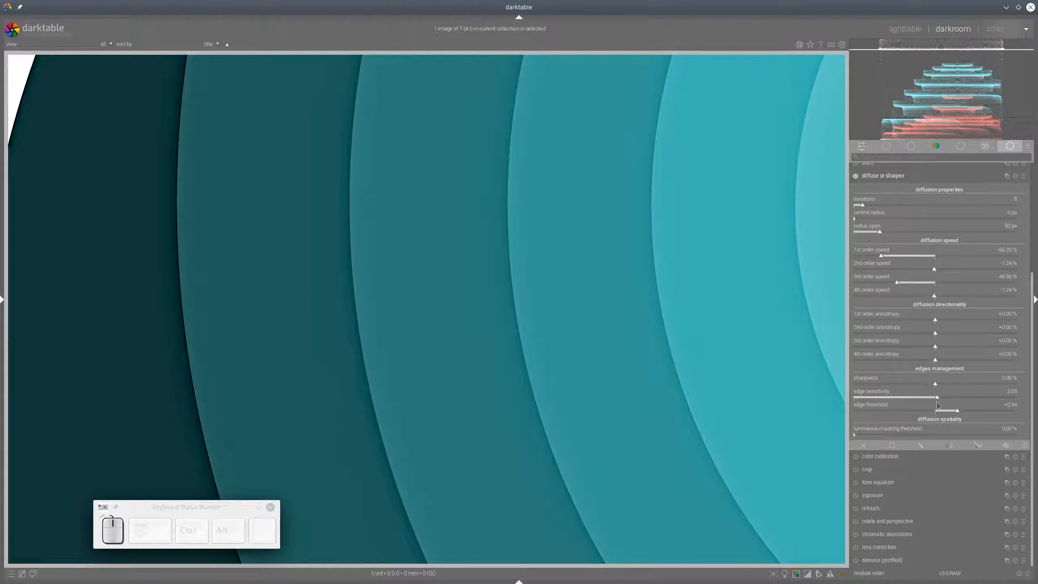
# Raise the edge sensitivity to 2.39 with the edge threshold at +0.54, and check the sphere's outer and inner edges
pyautogui.click(952, 400)
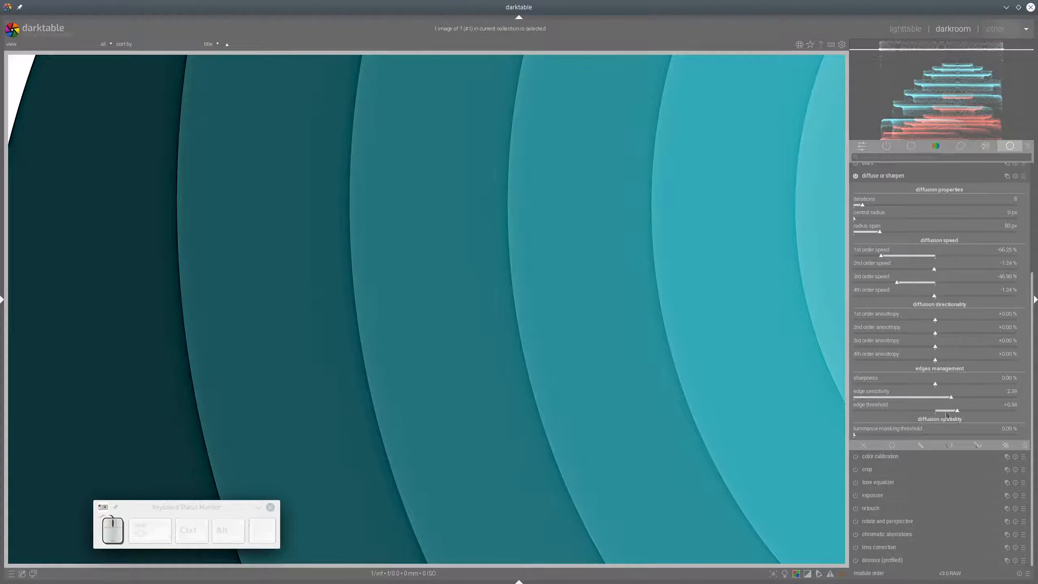
pyautogui.click(947, 411)
pyautogui.click(958, 410)
pyautogui.moveTo(320, 250); pyautogui.dragTo(547, 246)
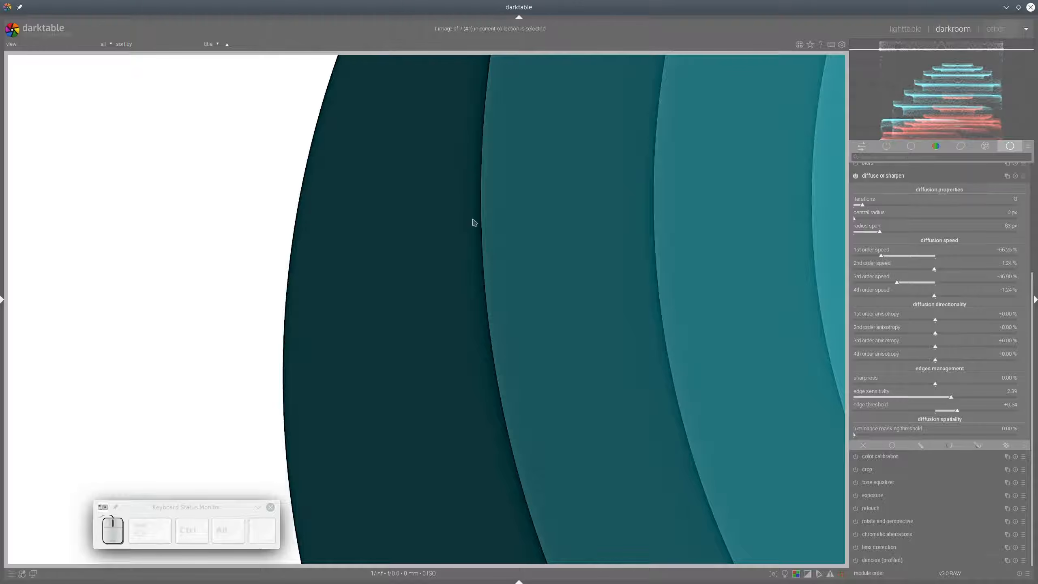
pyautogui.moveTo(720, 276); pyautogui.dragTo(564, 281)
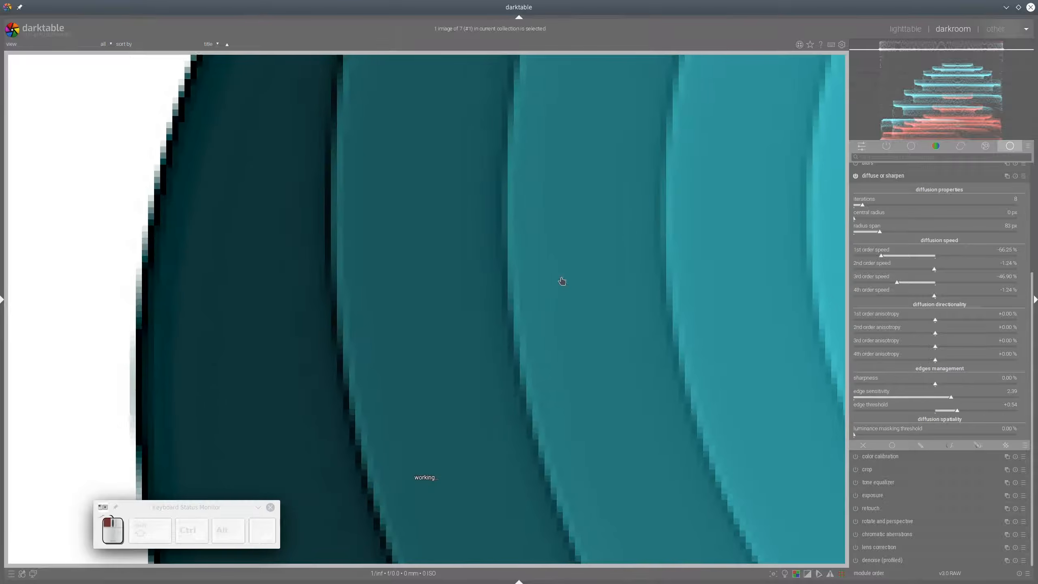
# Raise the central radius to 494 px and the radius span to 512 px for local contrast on the whole sphere
pyautogui.scroll(-1, 574, 278)
pyautogui.scroll(-3, 583, 260)
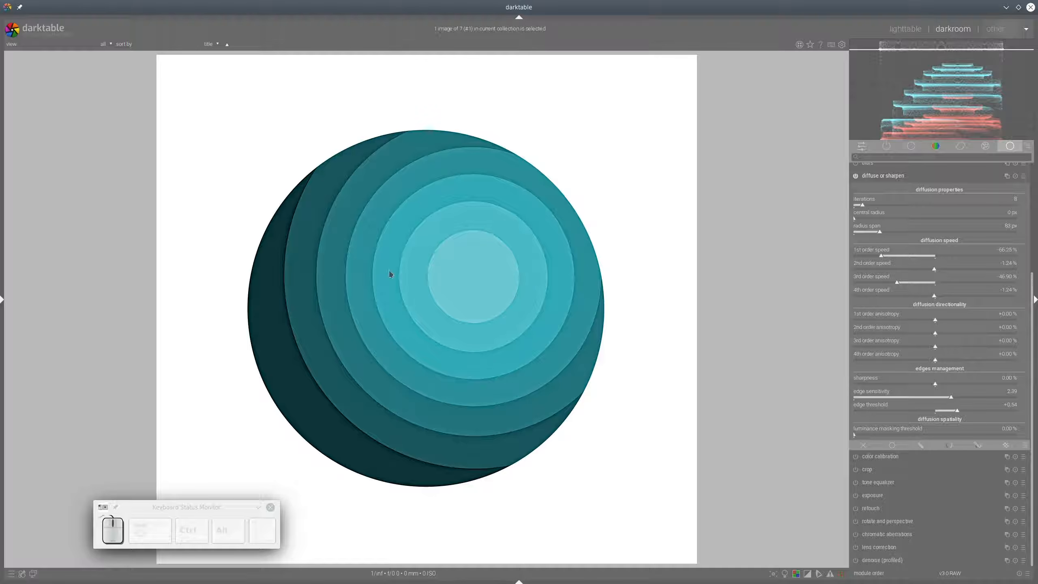
pyautogui.click(872, 219)
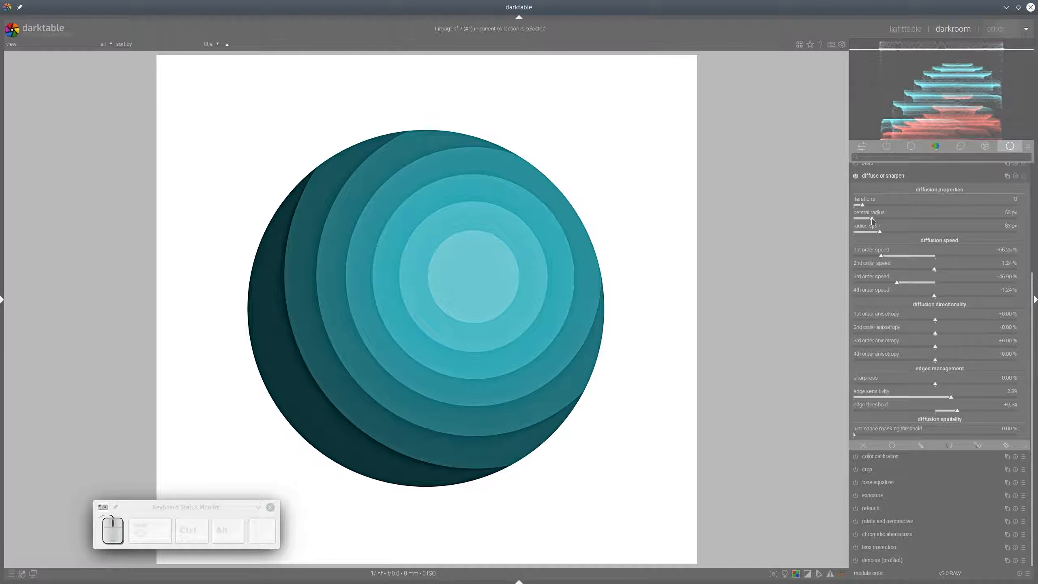
pyautogui.moveTo(874, 220)
pyautogui.mouseDown()
pyautogui.moveTo(890, 220)
pyautogui.moveTo(876, 221)
pyautogui.mouseUp()
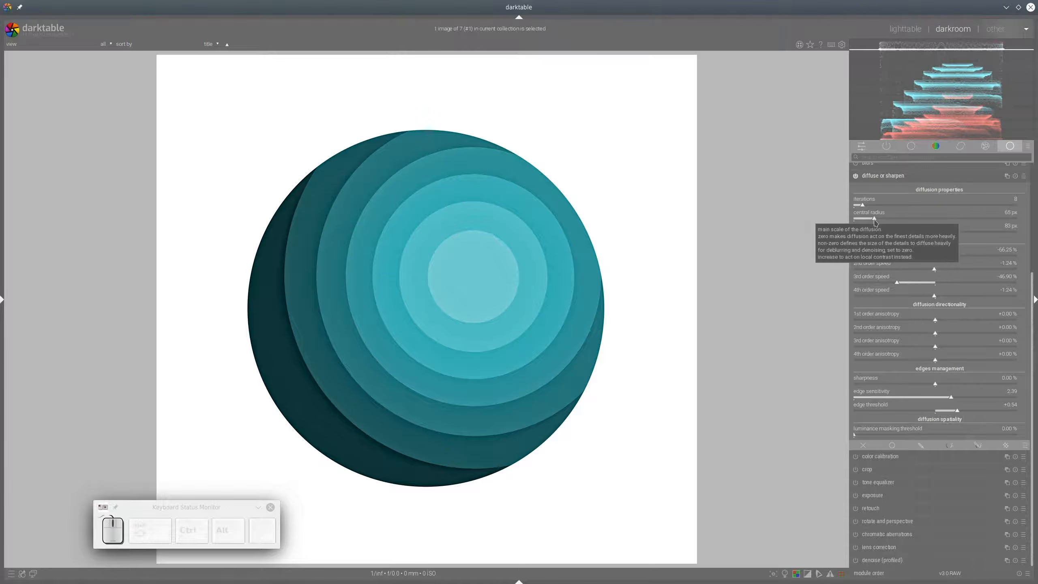
pyautogui.moveTo(880, 233); pyautogui.dragTo(1012, 223)
# Examine the sphere's inner rings and outer edge up close with diffuse or sharpen switched off and on
pyautogui.scroll(3, 284, 307)
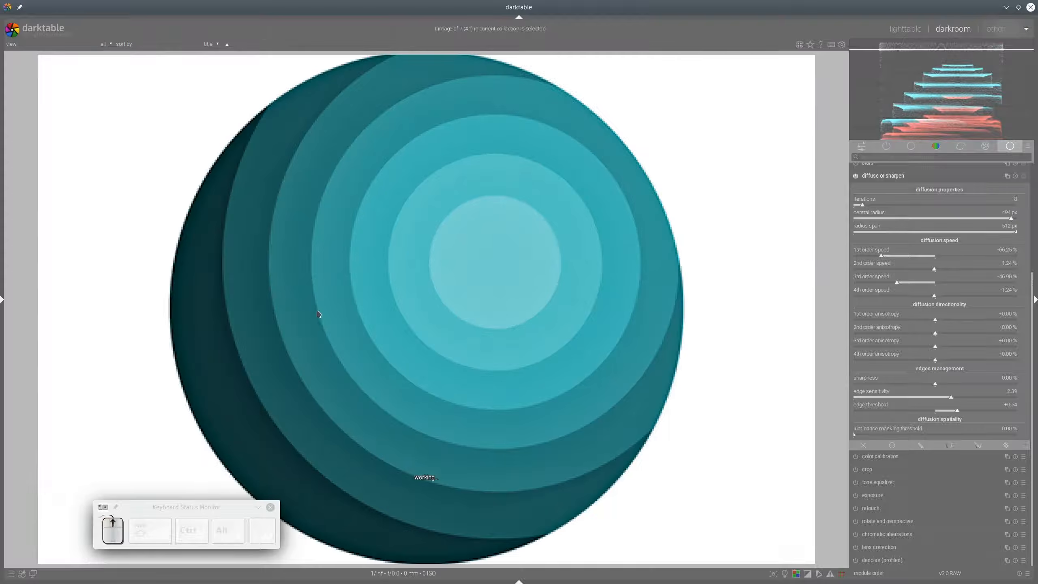
pyautogui.click(857, 178)
pyautogui.click(857, 177)
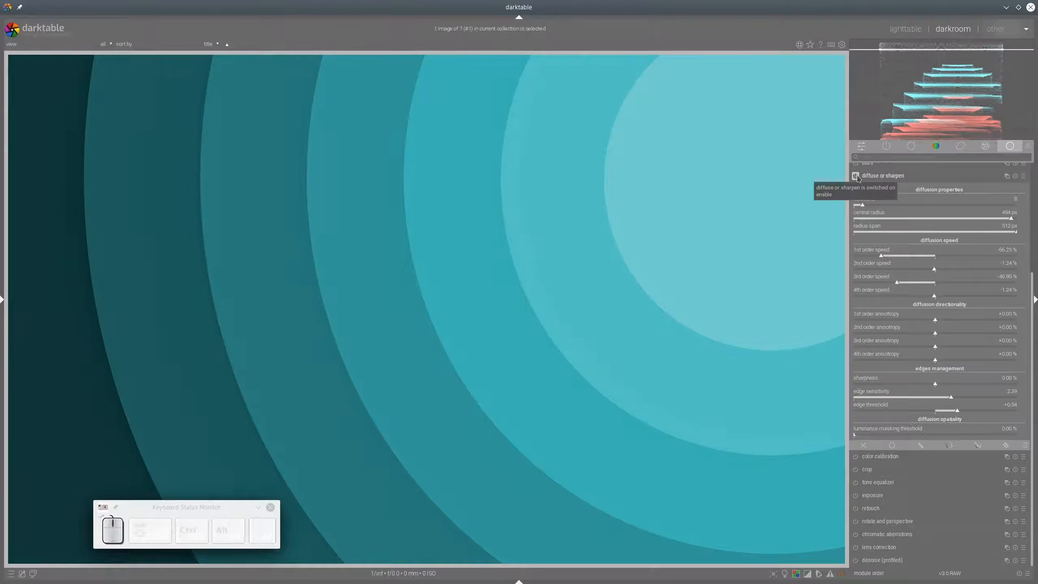
pyautogui.click(857, 178)
pyautogui.click(857, 179)
pyautogui.moveTo(363, 294); pyautogui.dragTo(772, 262)
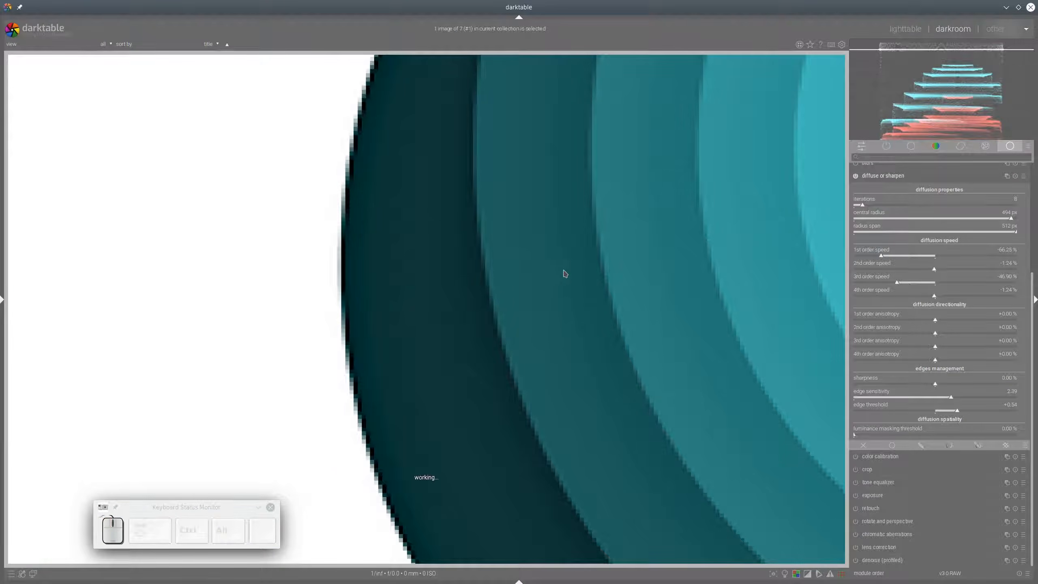
pyautogui.click(858, 179)
pyautogui.click(857, 179)
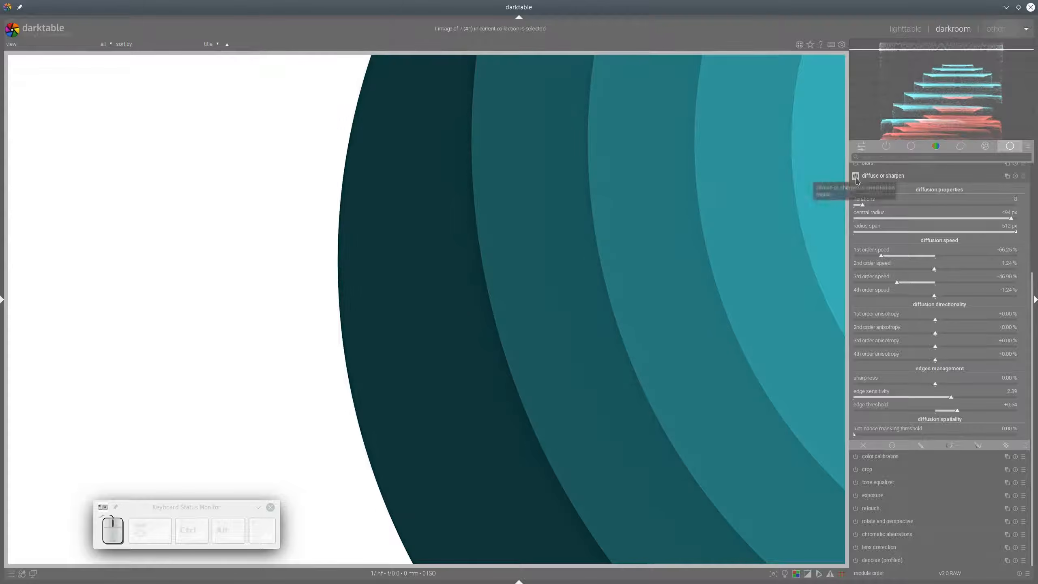
pyautogui.scroll(-3, 715, 264)
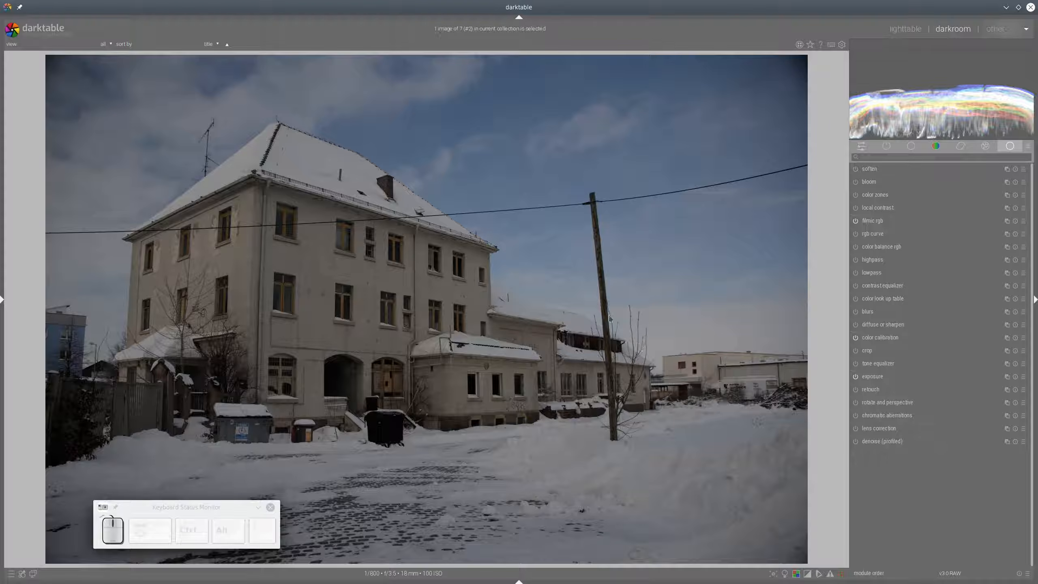
# Enable denoise (profiled) and lens correction on the photo of the snowy building
pyautogui.click(856, 441)
pyautogui.click(855, 428)
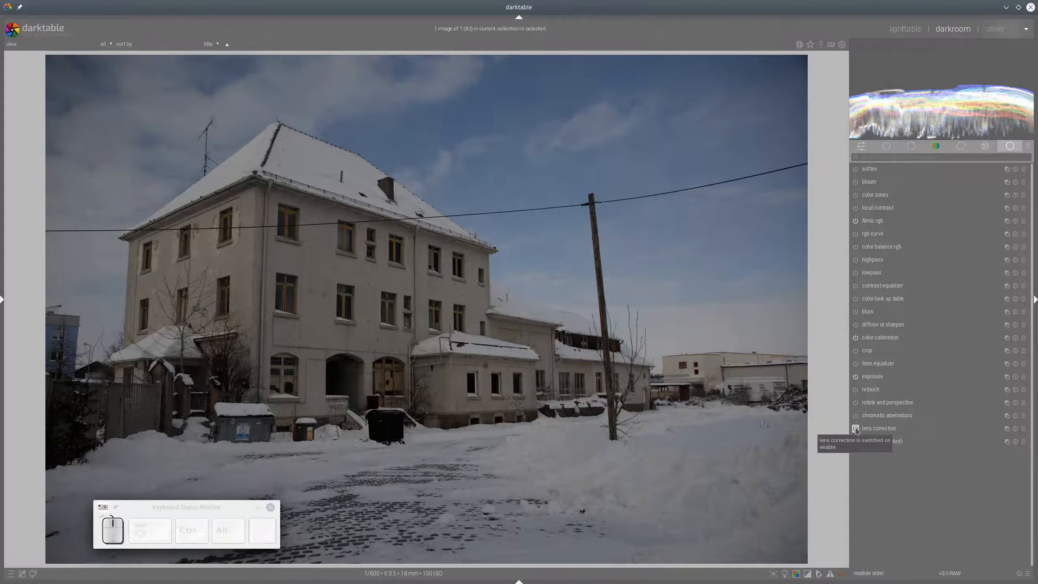
# Brighten the photo of the snowy building by raising the exposure to 2.49 EV
pyautogui.click(881, 382)
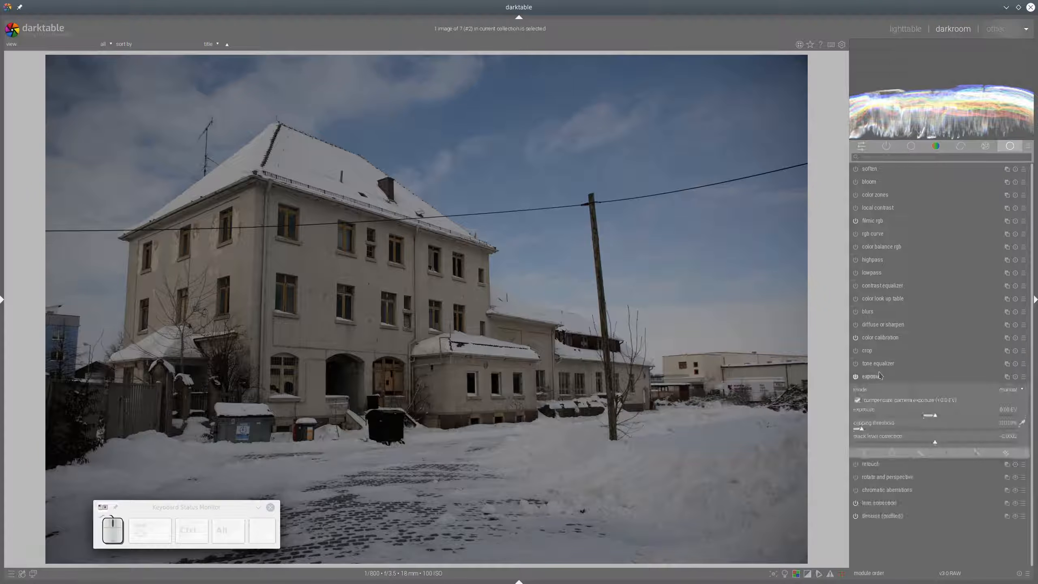
pyautogui.click(982, 416)
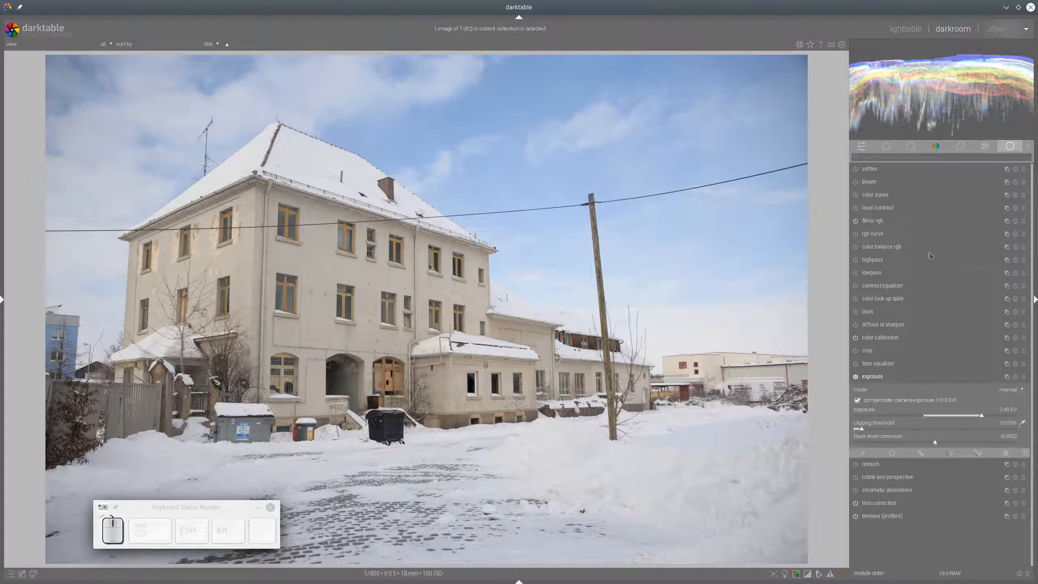
# In filmic rgb, lower the contrast to 0.990 and raise the white relative exposure to about +5.6 EV
pyautogui.click(883, 222)
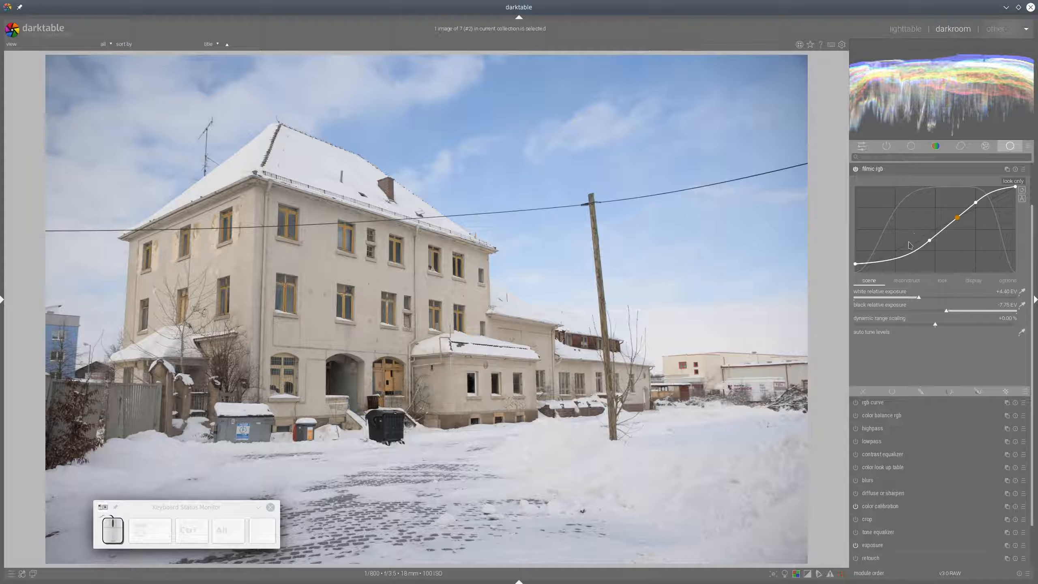
pyautogui.click(942, 282)
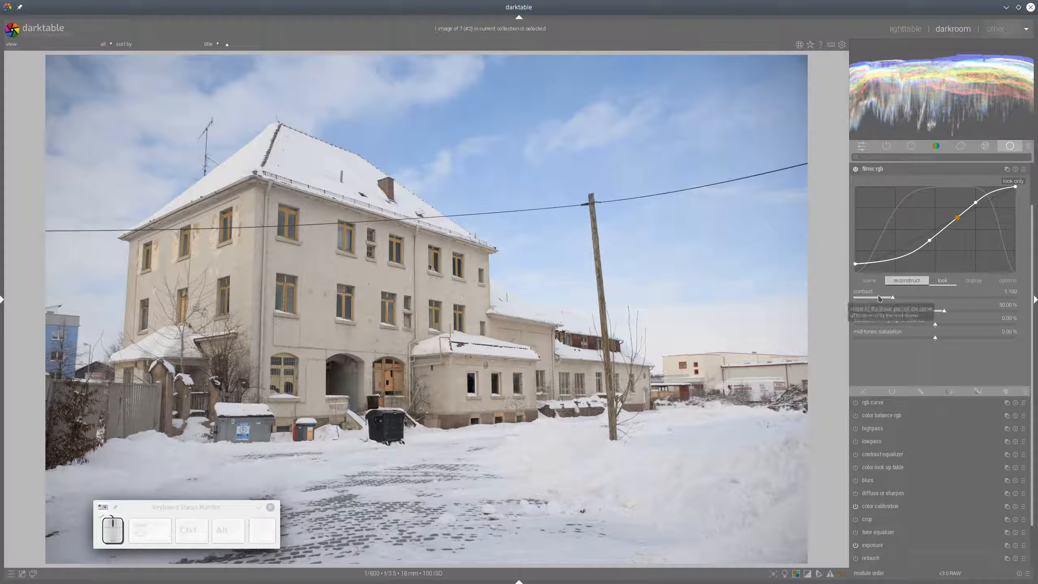
pyautogui.click(886, 297)
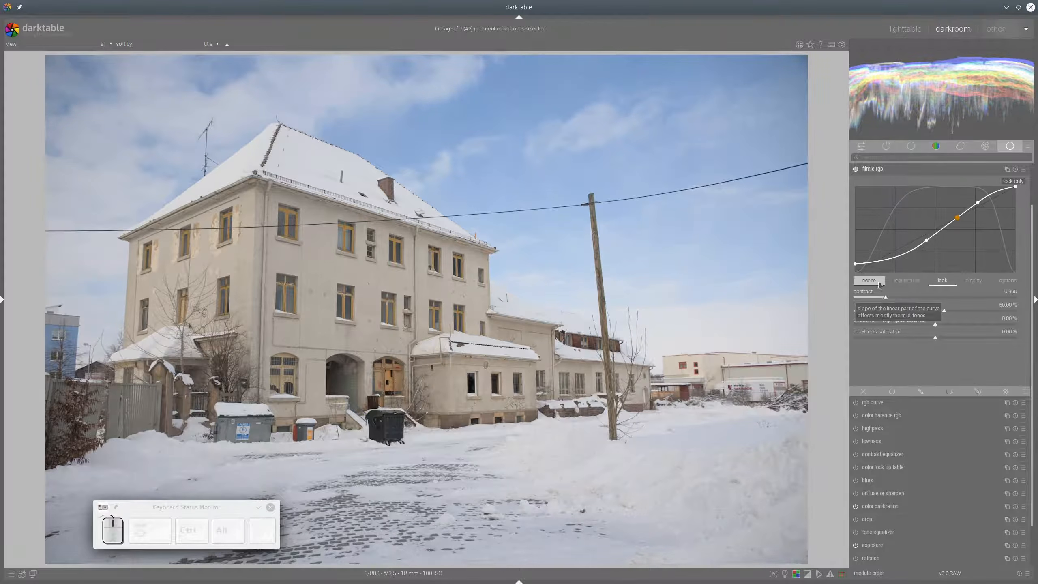
pyautogui.click(874, 280)
pyautogui.click(953, 297)
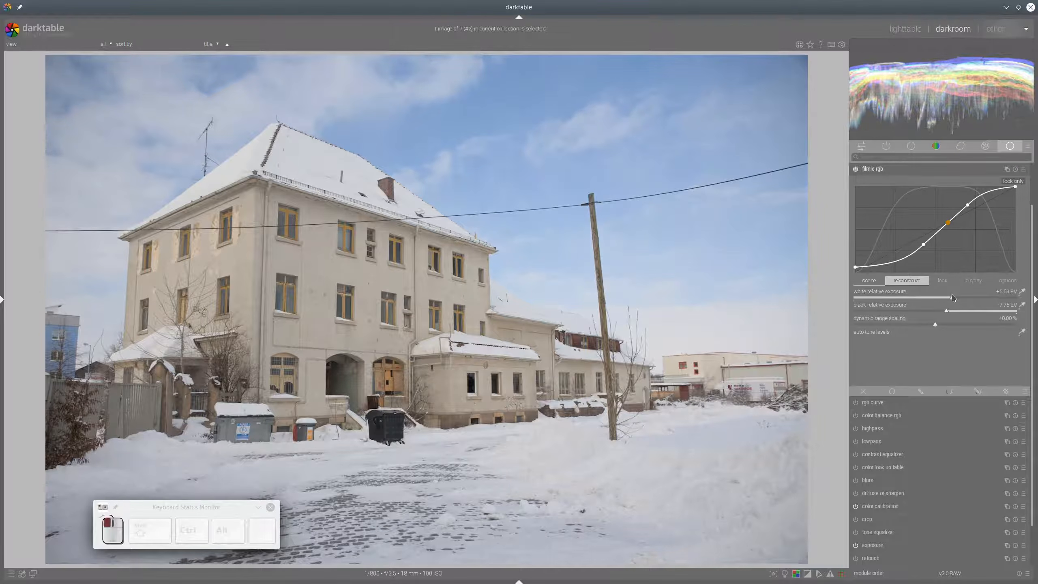
pyautogui.click(894, 171)
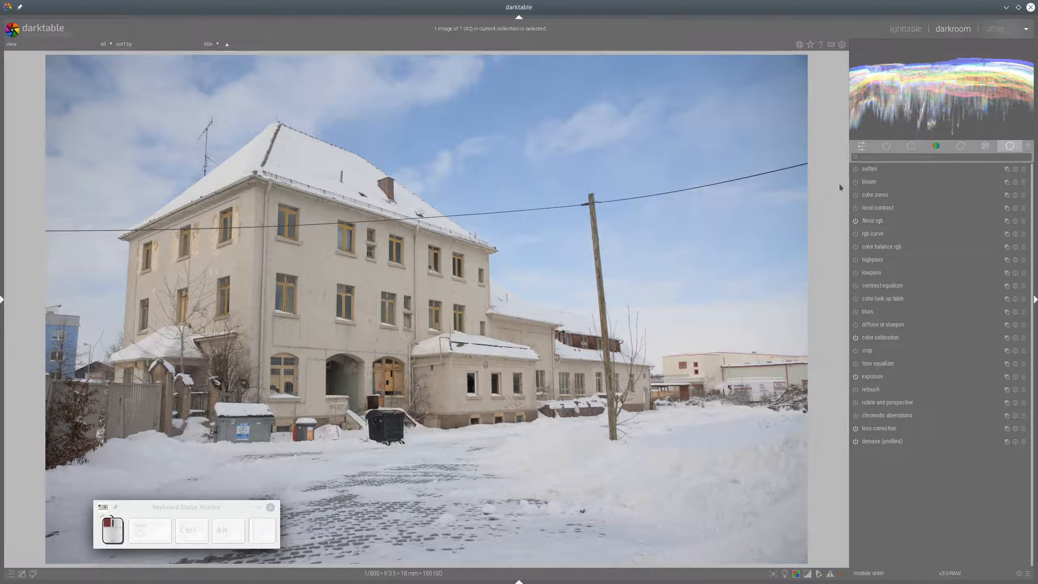
# In color balance rgb, set global vibrance to about 22%, shadow saturation to 20.41%, mid-tone saturation to 8%, highlight brilliance to 8.25% and global brilliance to -15.07%
pyautogui.click(884, 249)
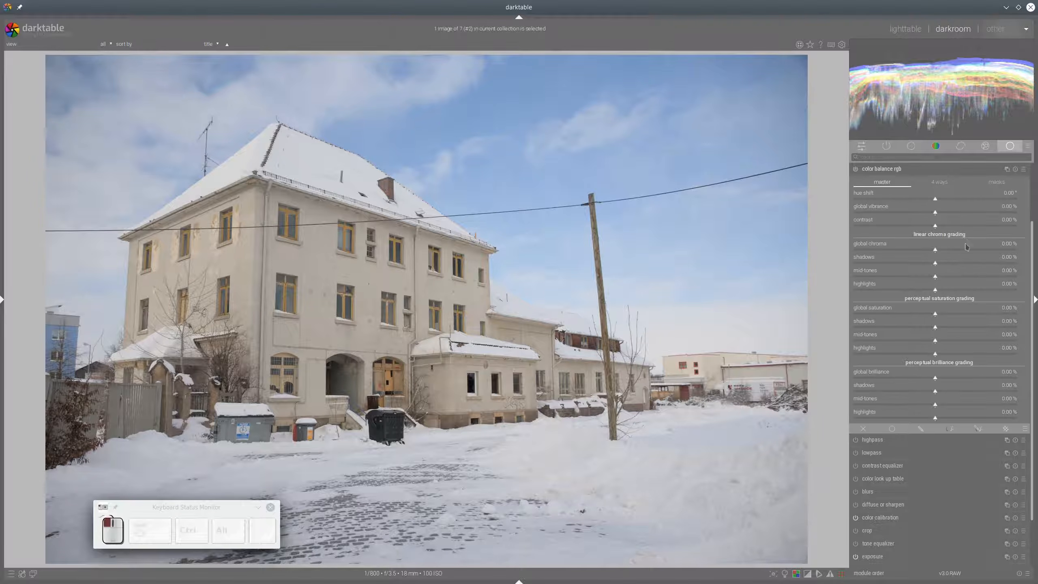
pyautogui.click(972, 212)
pyautogui.click(1001, 327)
pyautogui.click(961, 341)
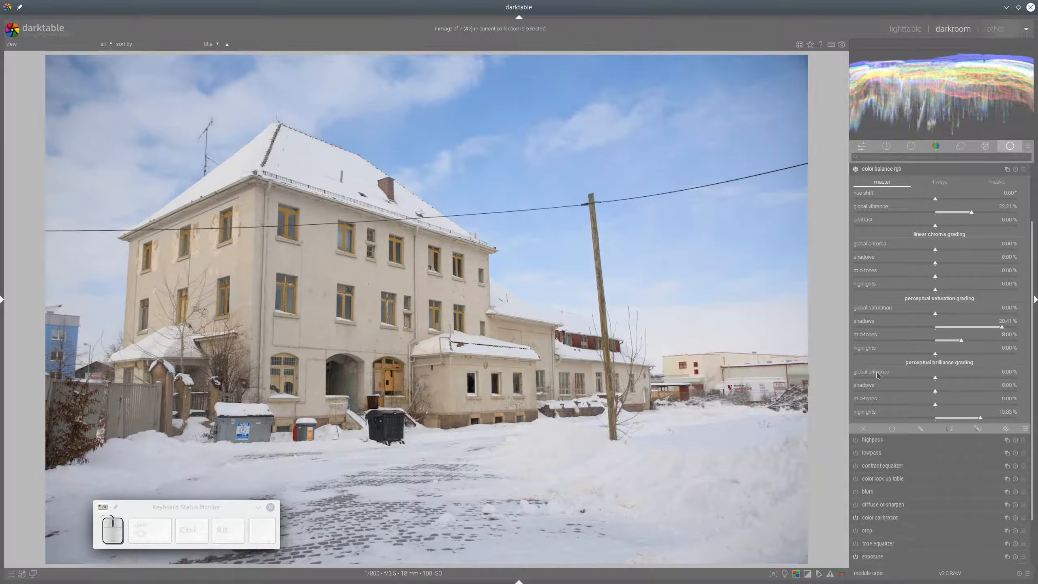
pyautogui.click(963, 418)
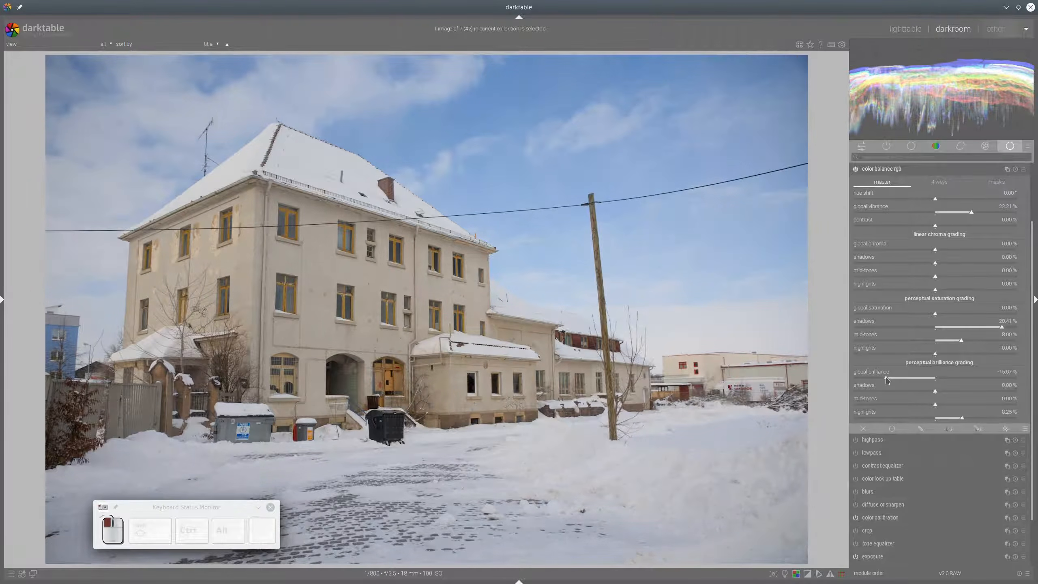
# Use the color balance rgb 4 ways controls to set power luminance to about -12% and highlights gain luminance to about 23%
pyautogui.click(940, 182)
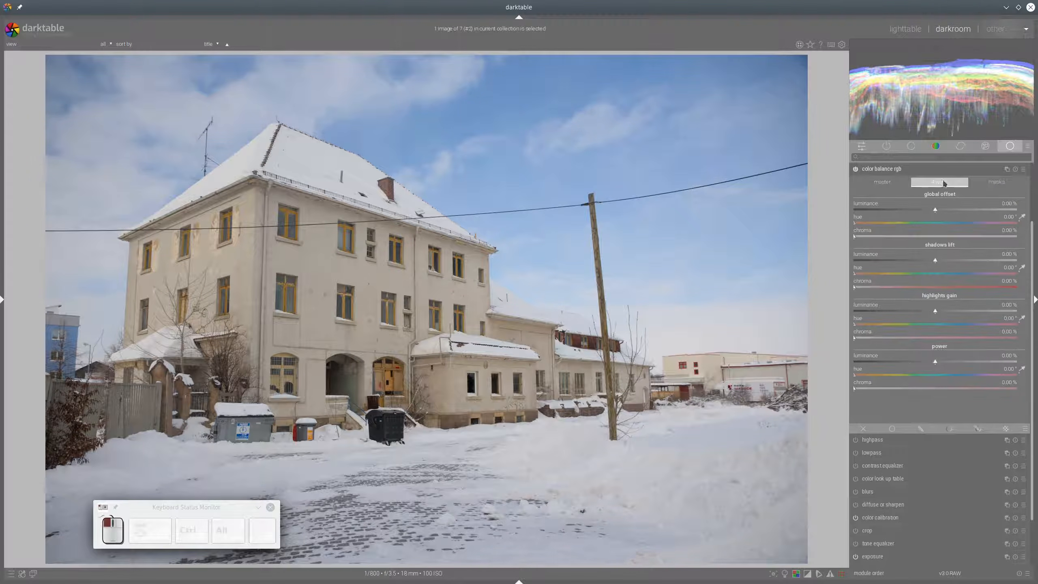
pyautogui.click(906, 362)
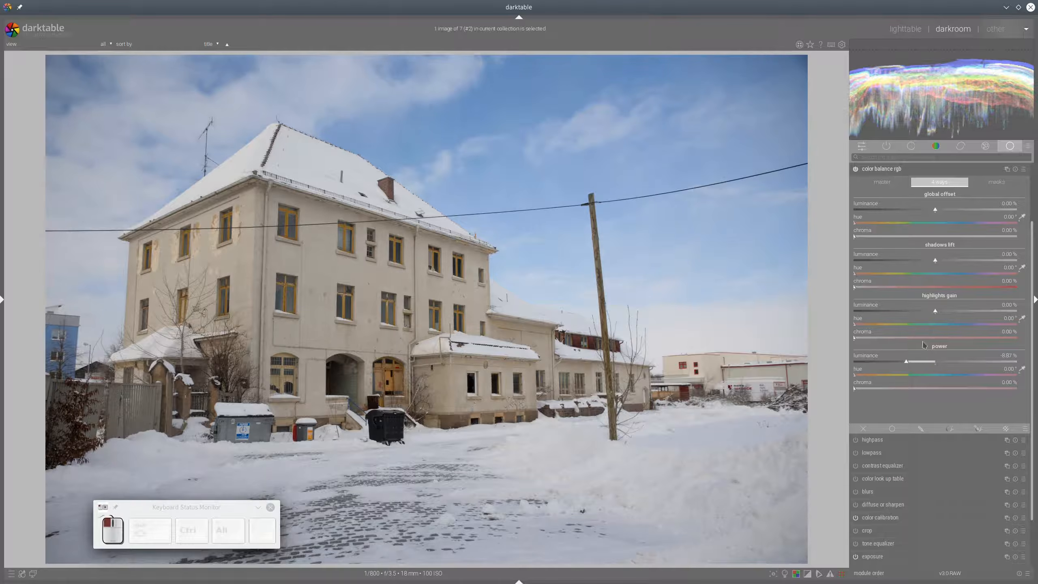
pyautogui.click(896, 362)
pyautogui.click(973, 312)
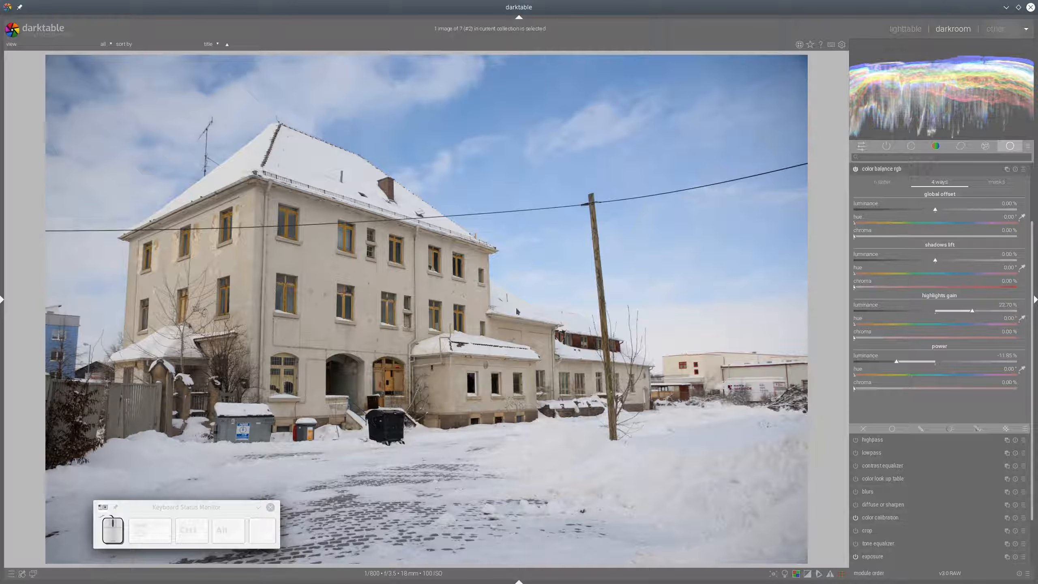
pyautogui.click(894, 169)
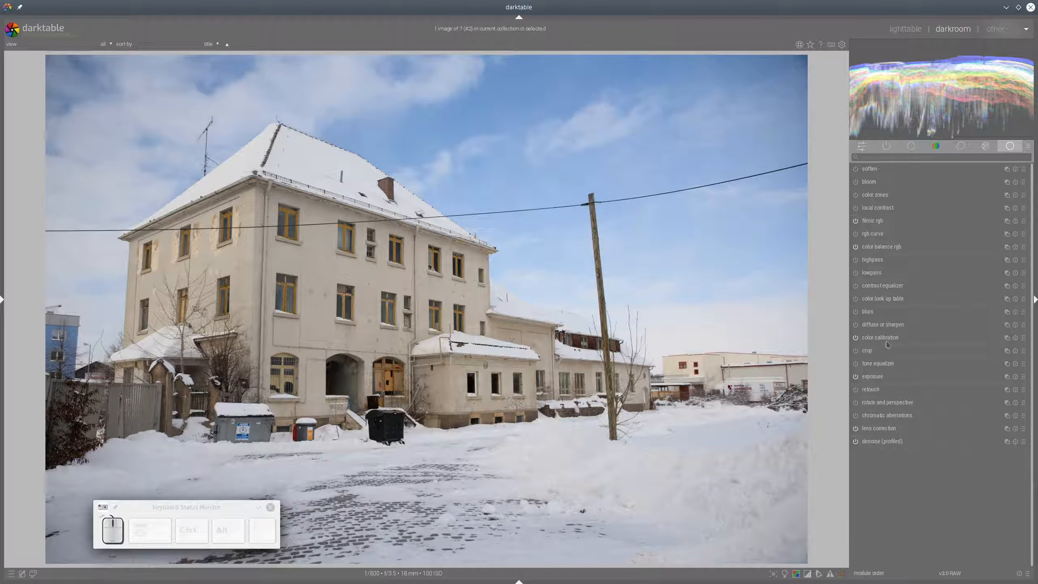
# Add a second color calibration instance and set its brightness input B to -0.603 and input R to 0.445 to darken the sky
pyautogui.click(1006, 338)
pyautogui.click(976, 344)
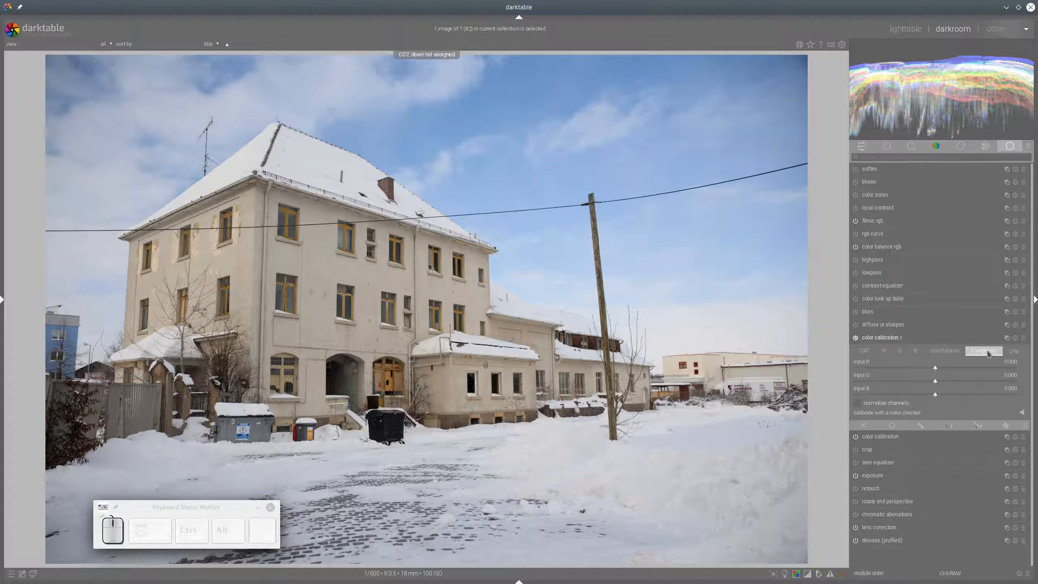
pyautogui.click(895, 395)
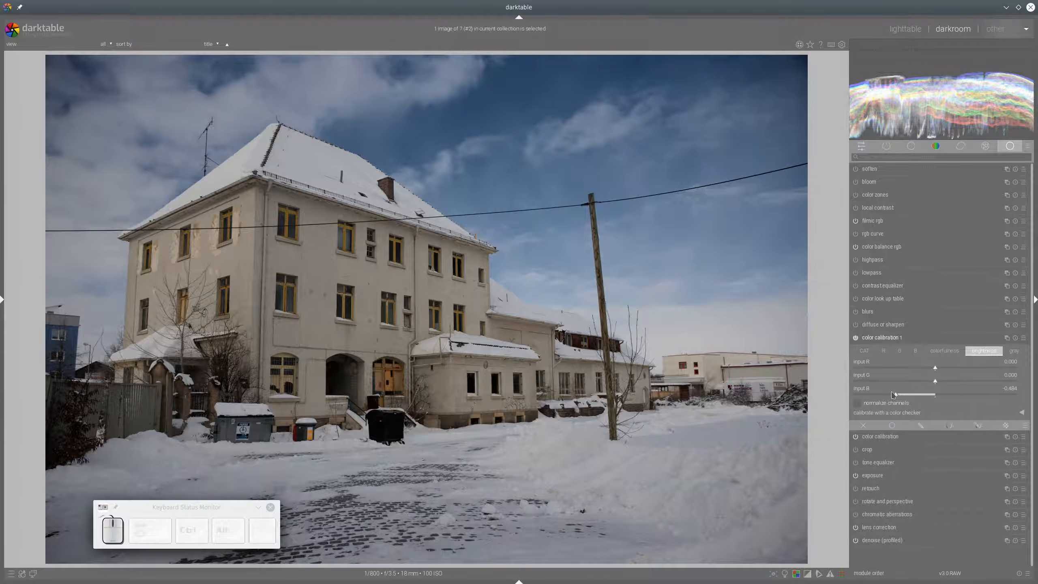
pyautogui.click(886, 395)
pyautogui.click(964, 370)
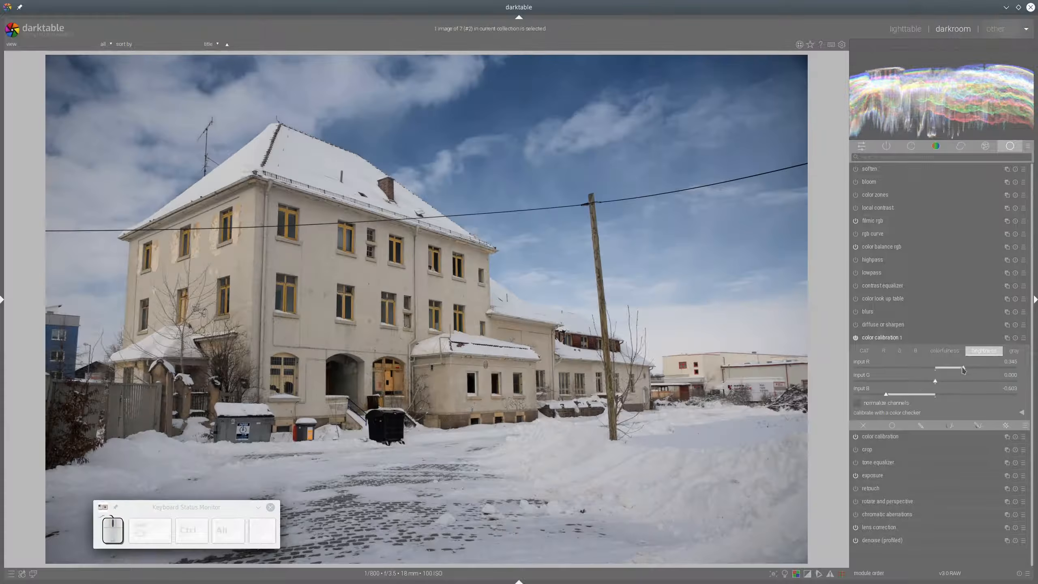
pyautogui.click(973, 370)
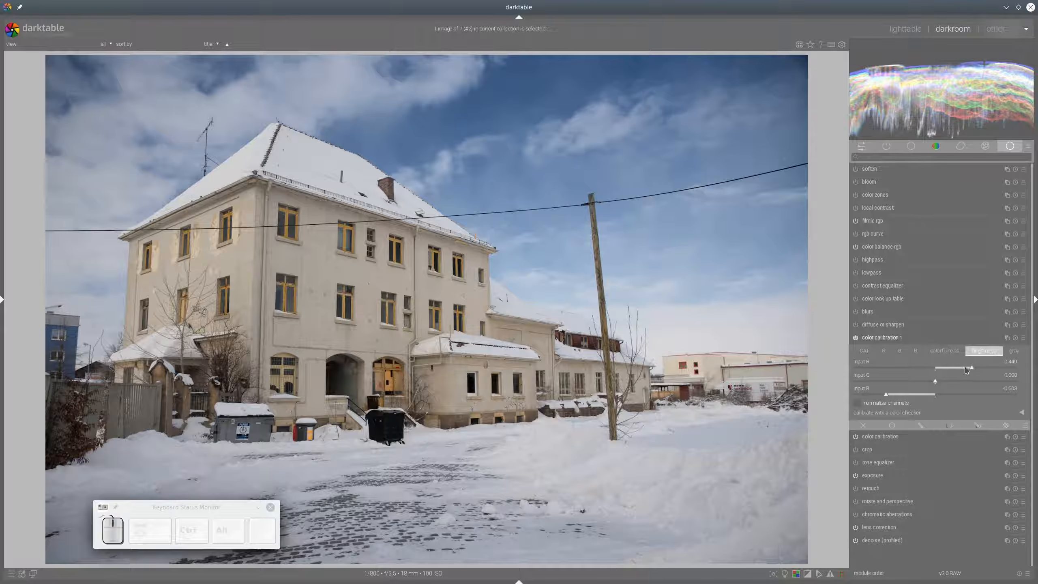
pyautogui.click(875, 339)
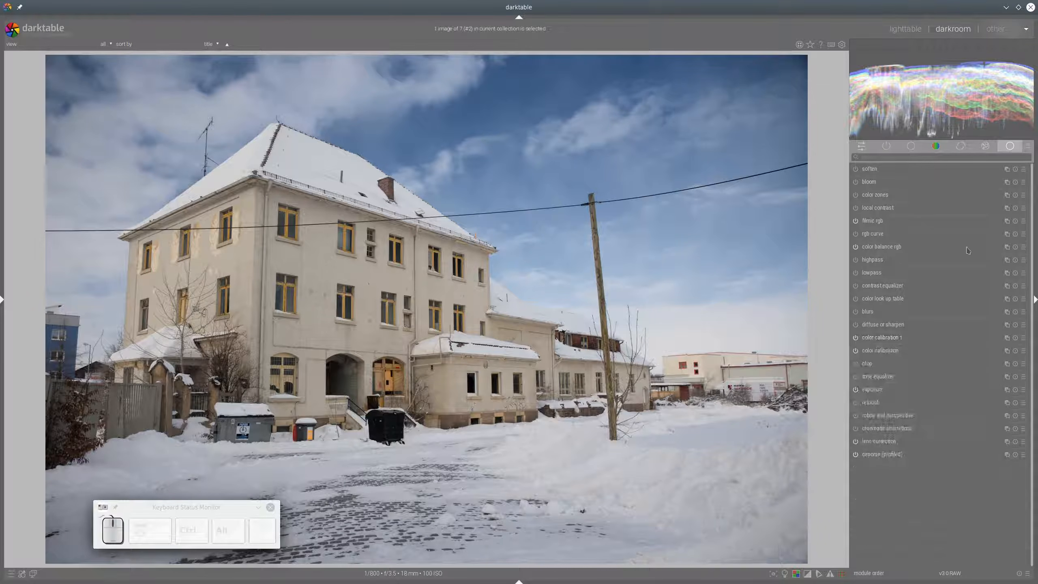
# In color balance rgb, raise global vibrance to 31.14%, global chroma to 19.98% and shadow chroma to about 26%
pyautogui.click(895, 247)
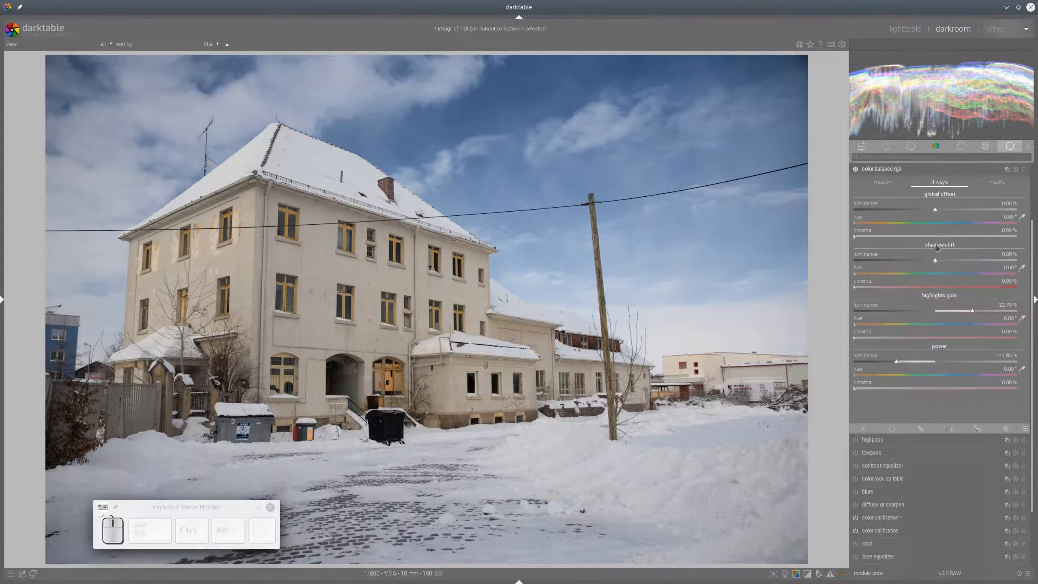
pyautogui.click(883, 182)
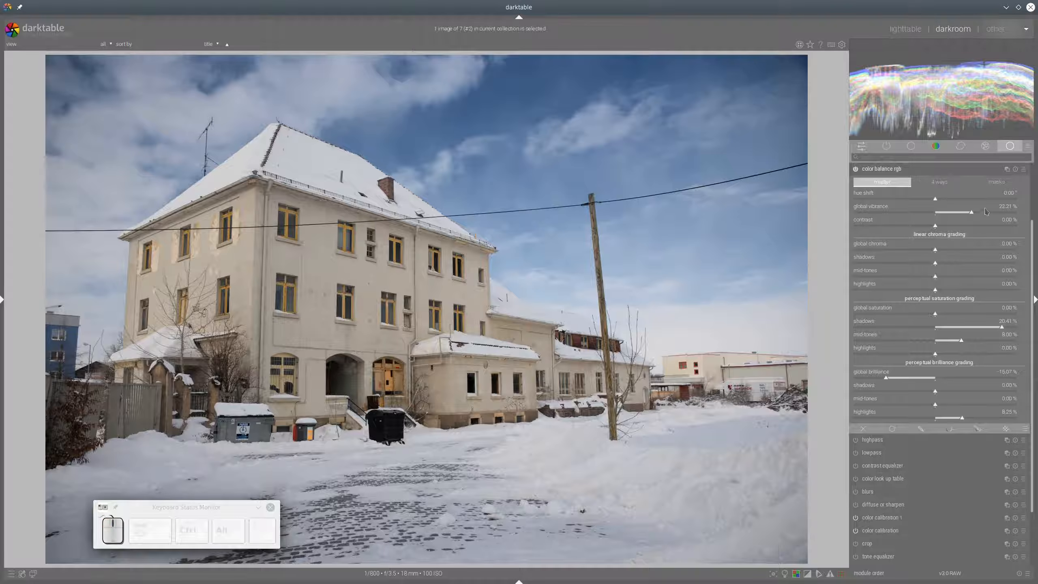
pyautogui.moveTo(972, 213); pyautogui.dragTo(986, 213)
pyautogui.click(972, 253)
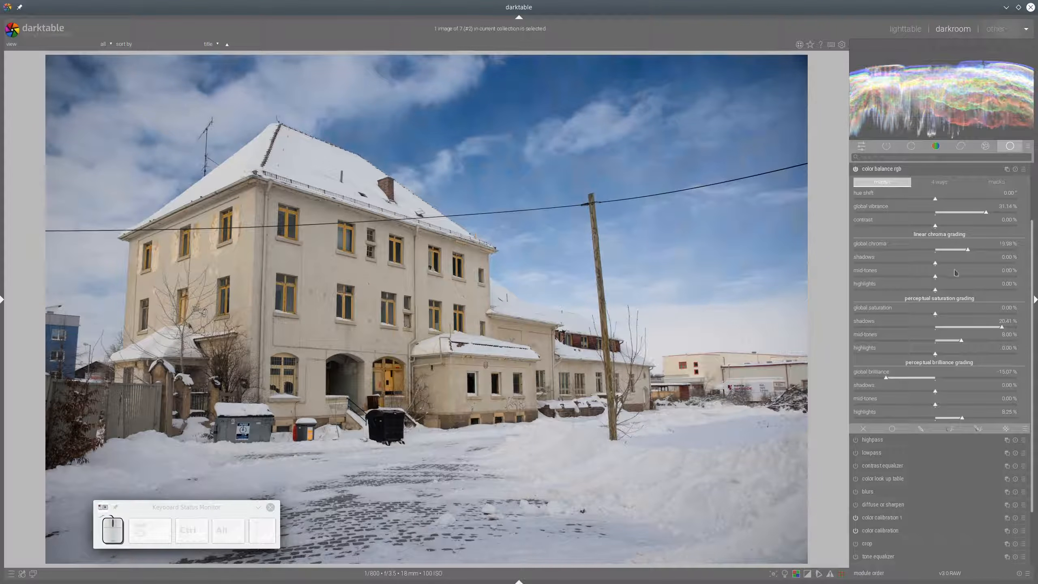
pyautogui.click(956, 264)
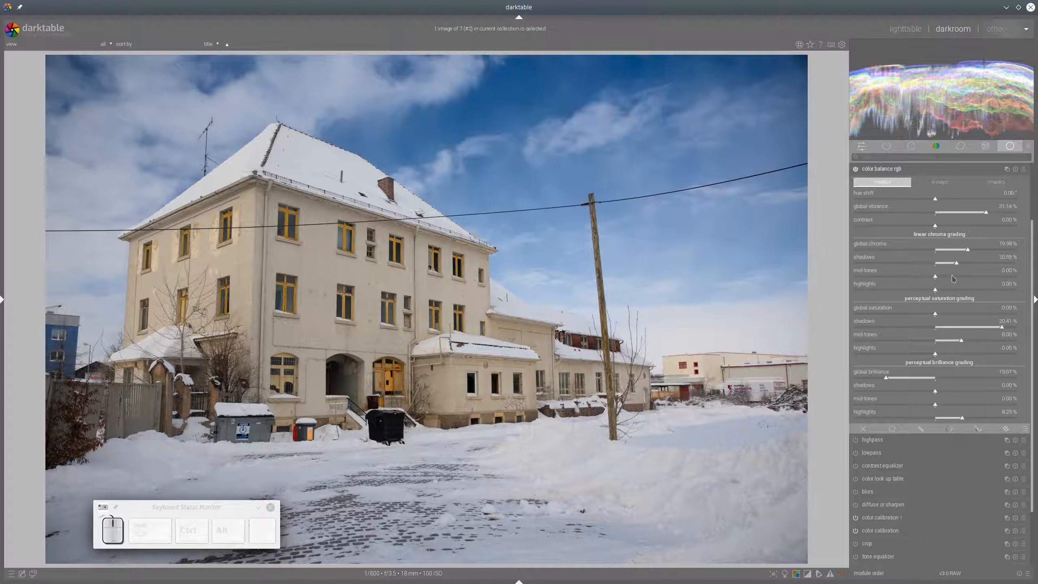
# Set mid-tone chroma to about 23% and highlight chroma to about 17%, with shadow saturation at 25% and highlight saturation at -4.78%
pyautogui.click(948, 277)
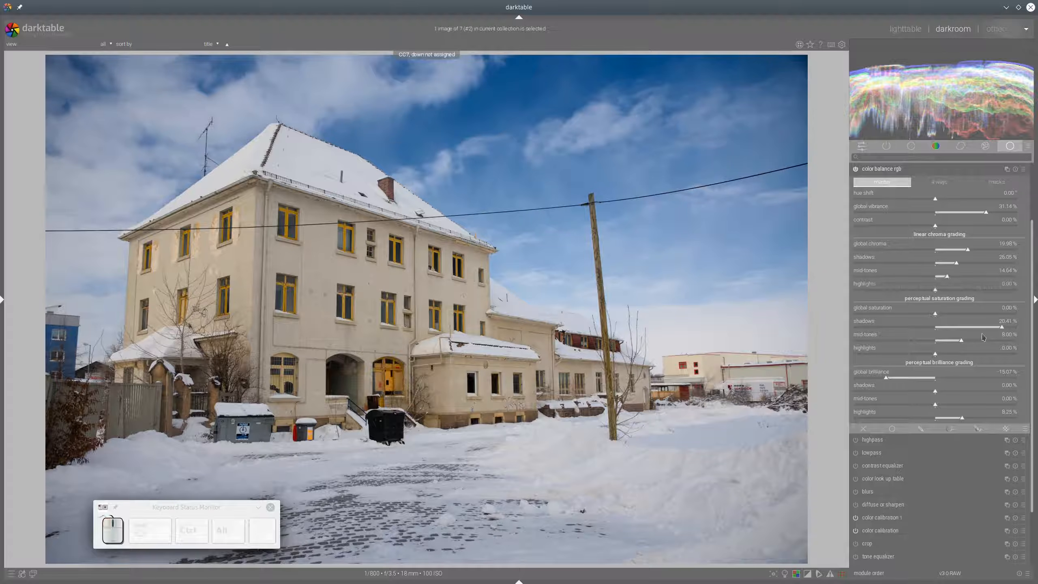
pyautogui.moveTo(1007, 327); pyautogui.dragTo(1016, 333)
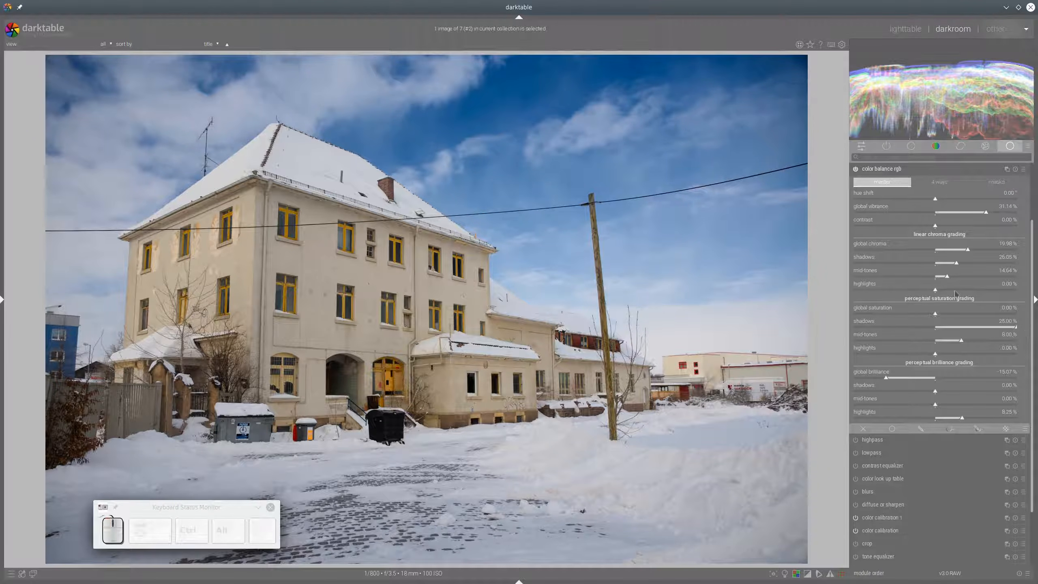
pyautogui.click(936, 278)
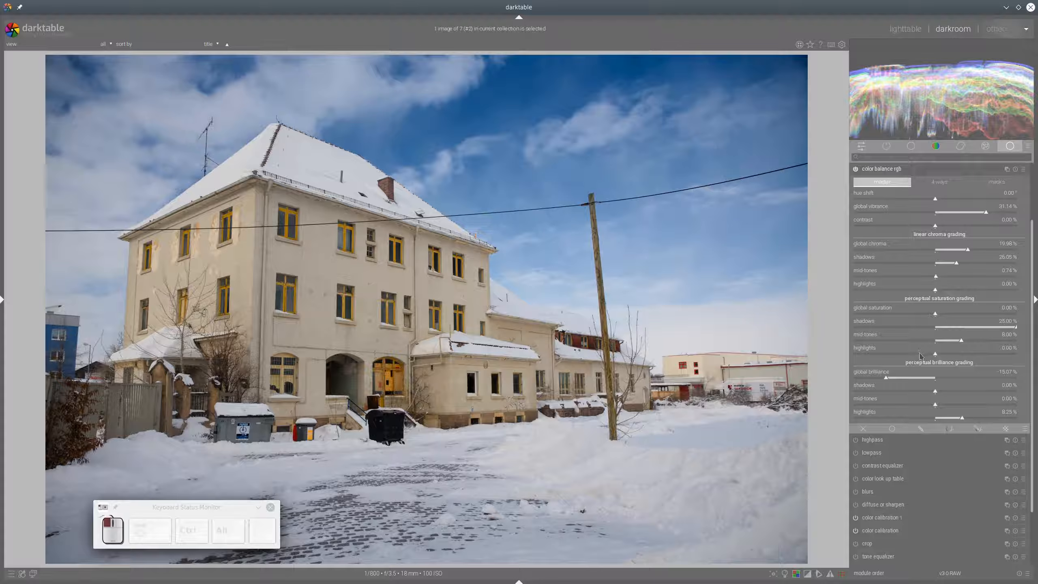
pyautogui.click(920, 354)
pyautogui.click(954, 277)
pyautogui.click(949, 290)
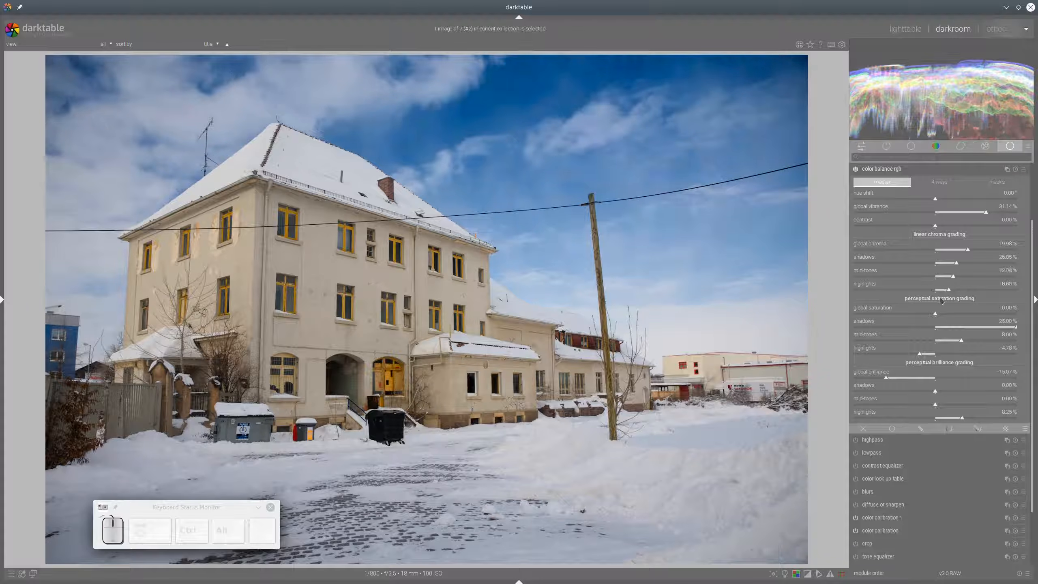
# Compare the building photo with color balance rgb switched off and on, and close the module
pyautogui.click(856, 169)
pyautogui.click(856, 169)
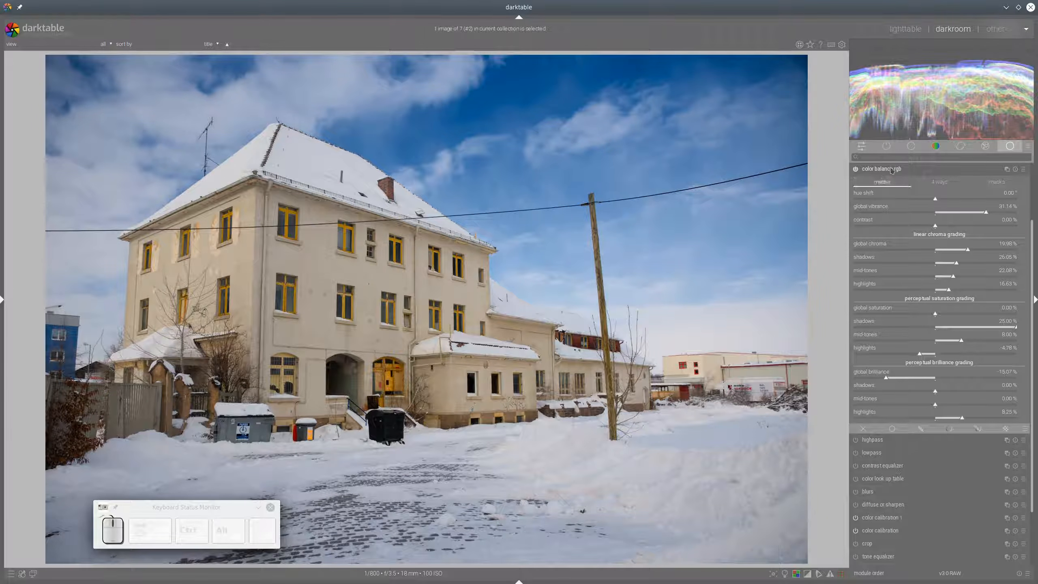
pyautogui.click(884, 183)
pyautogui.click(887, 169)
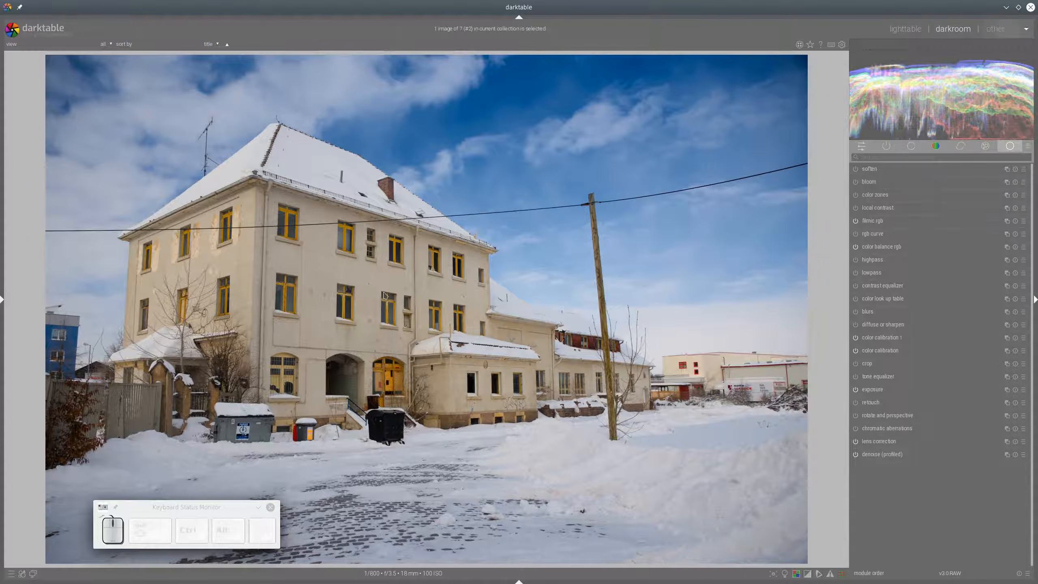
# Enable diffuse or sharpen on the building photo with a 1st order speed of about -43% and 9 iterations, checking the roof corner
pyautogui.scroll(4, 277, 248)
pyautogui.moveTo(285, 172); pyautogui.dragTo(477, 235)
pyautogui.scroll(2, 361, 219)
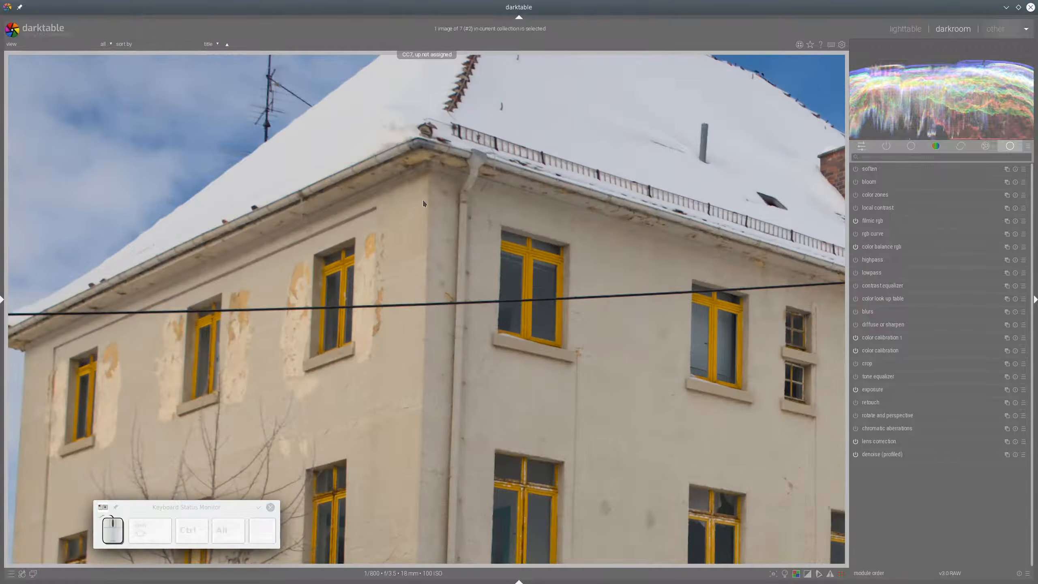
pyautogui.moveTo(437, 205); pyautogui.dragTo(545, 277)
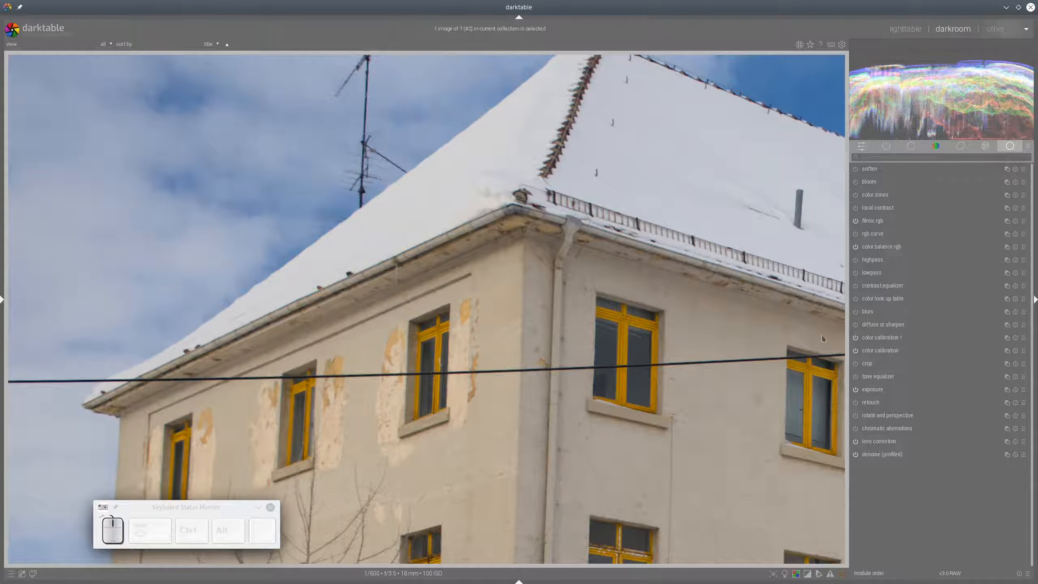
pyautogui.click(858, 325)
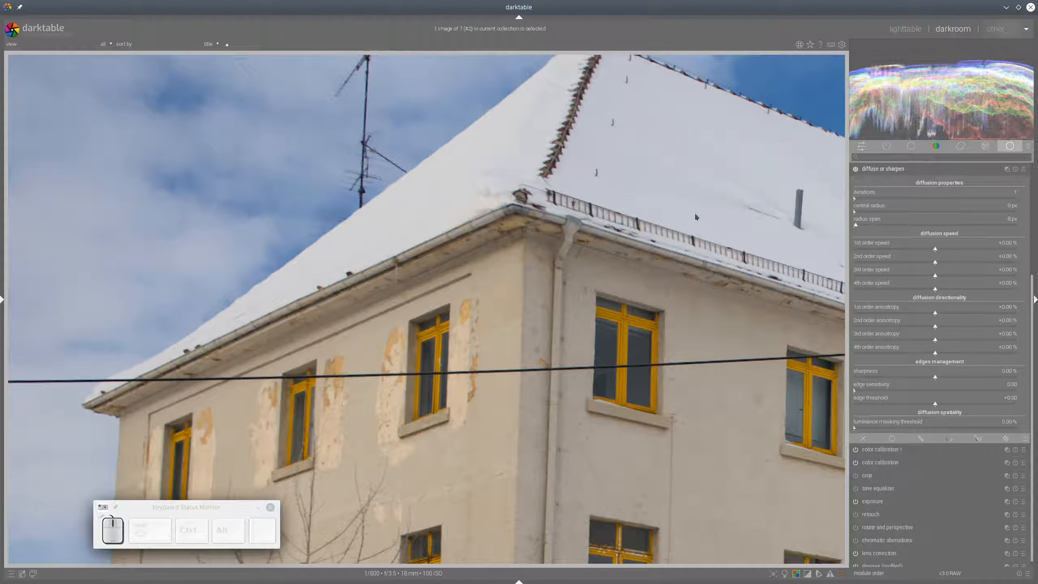
pyautogui.click(900, 248)
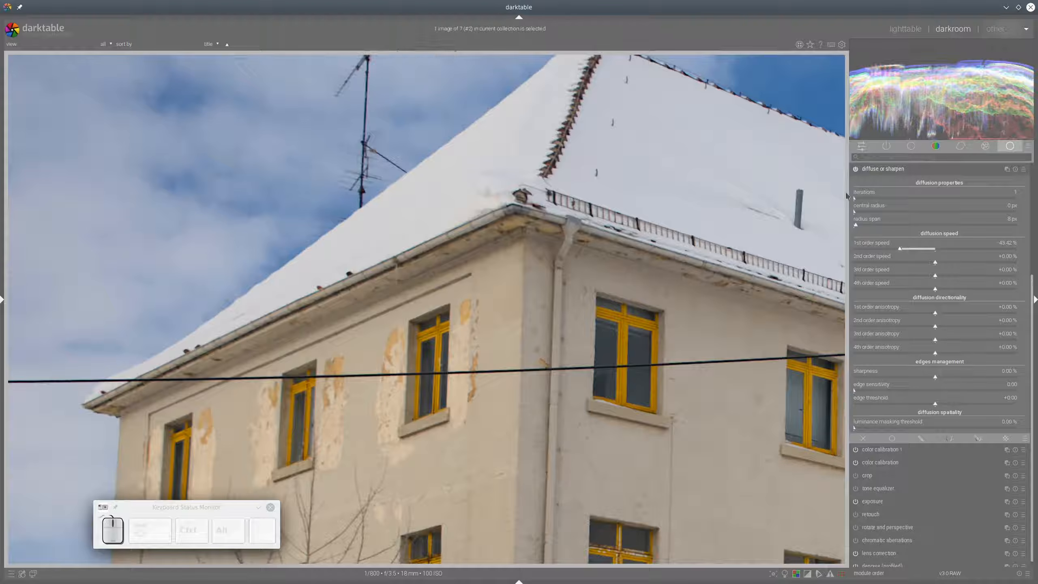
pyautogui.click(863, 199)
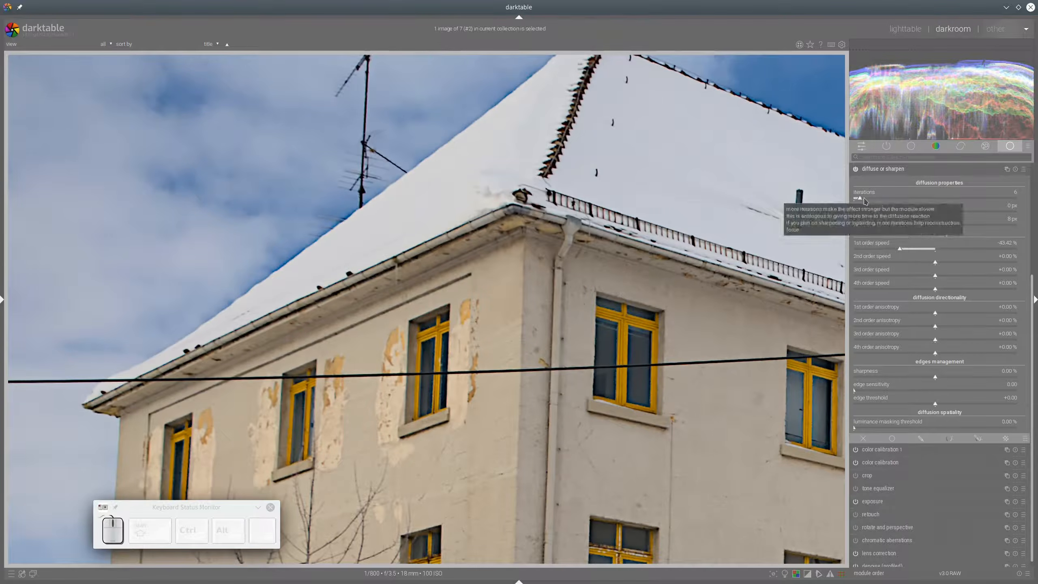
pyautogui.click(865, 199)
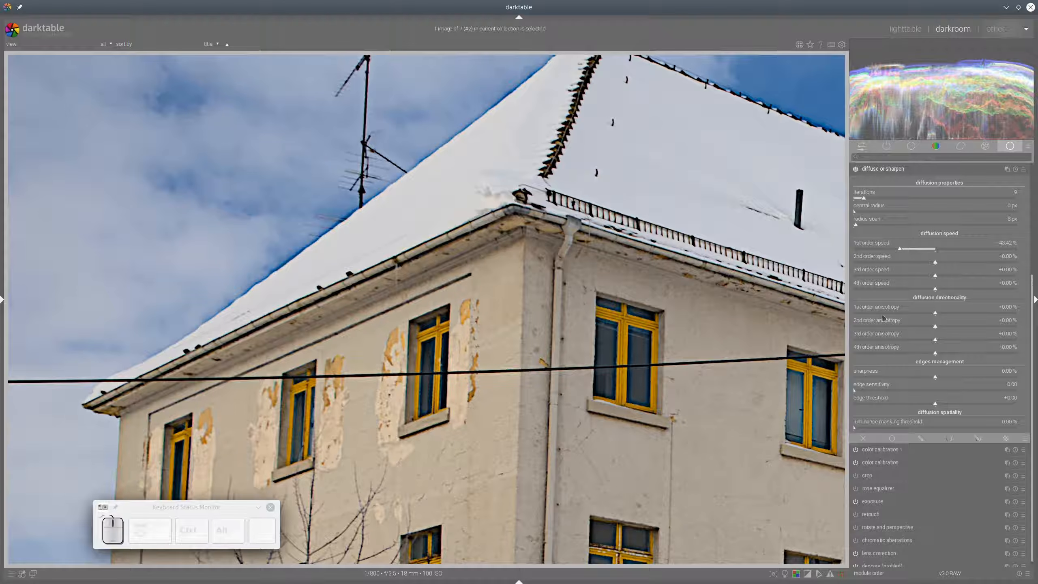
# In diffuse or sharpen, raise edge sensitivity to about 1.99 and set the 1st order speed to about -43%
pyautogui.click(899, 392)
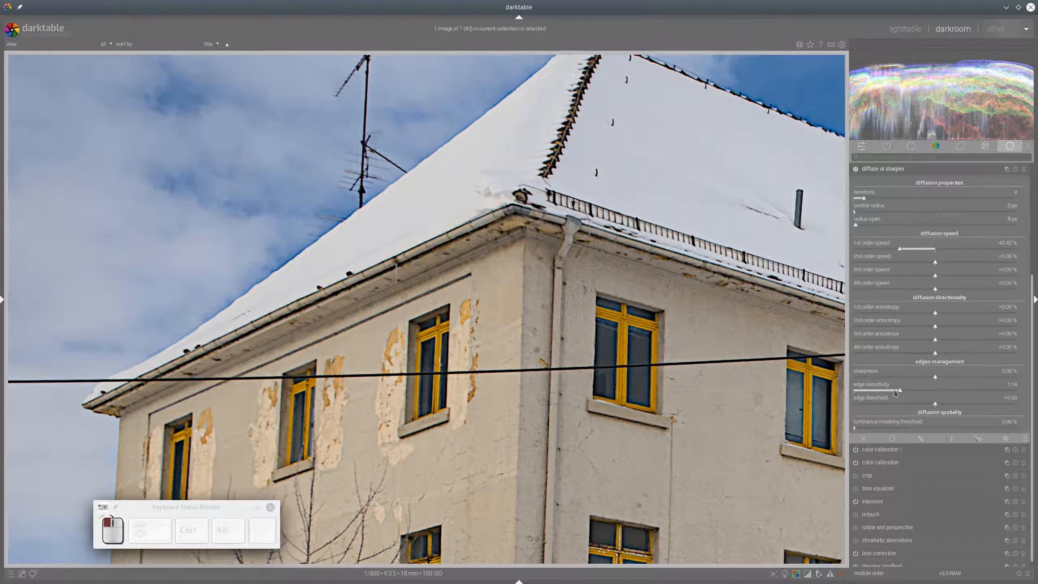
pyautogui.click(928, 392)
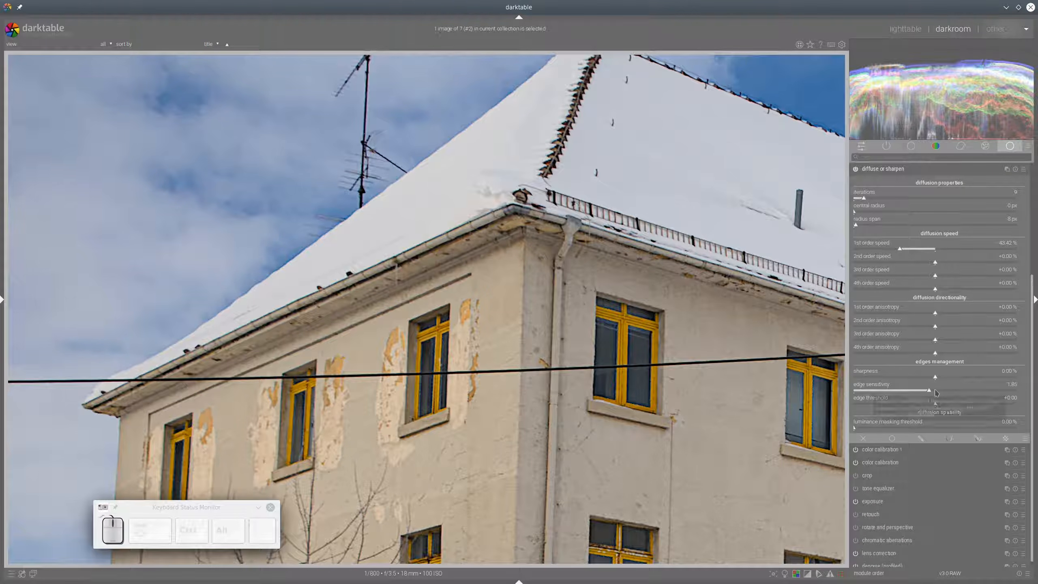
pyautogui.click(935, 392)
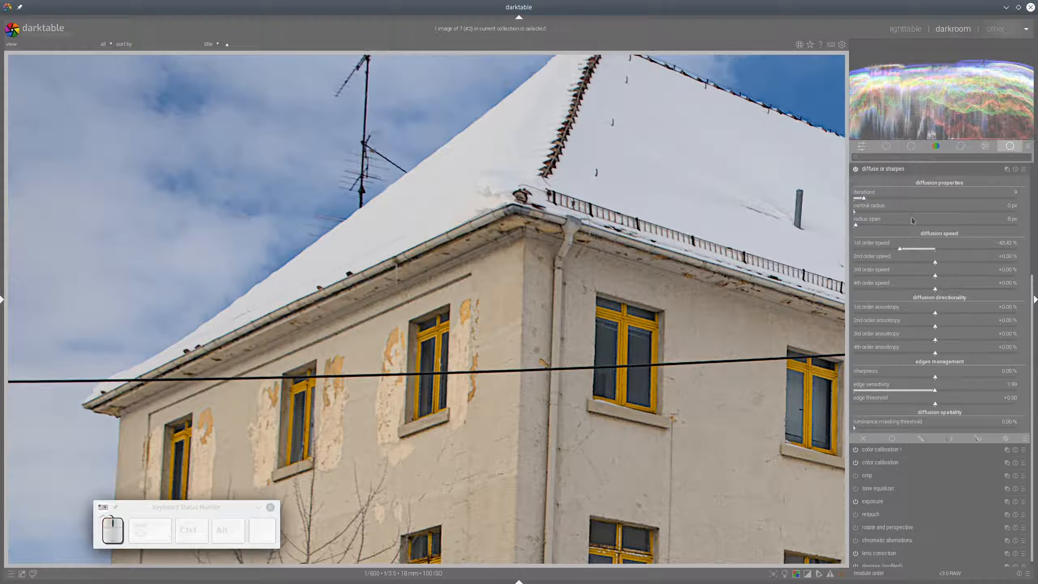
pyautogui.click(888, 252)
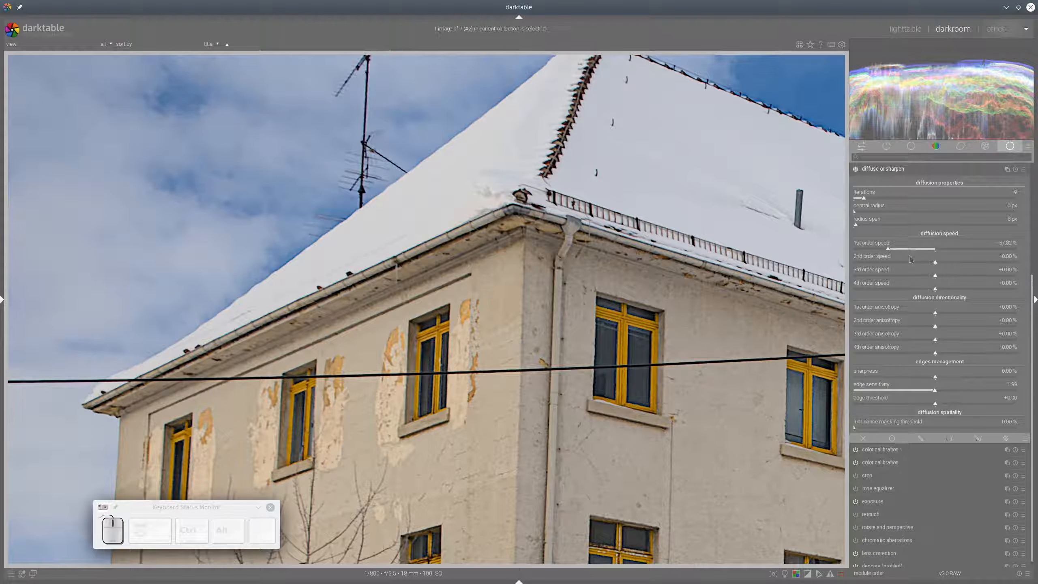
pyautogui.click(902, 252)
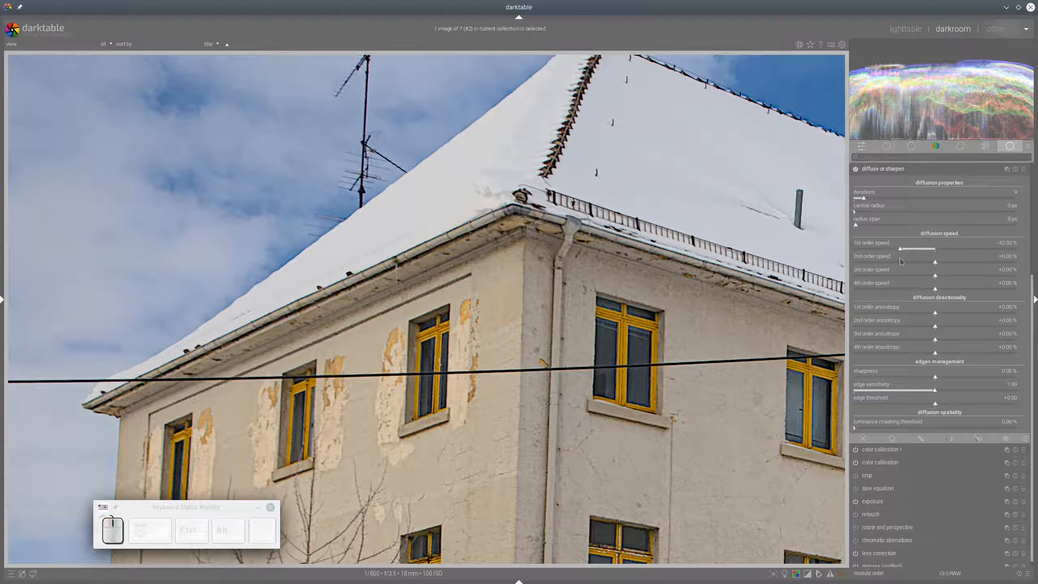
# Set the 3rd order speed to -10.67% and check the antenna and the roof corner up close
pyautogui.click(917, 277)
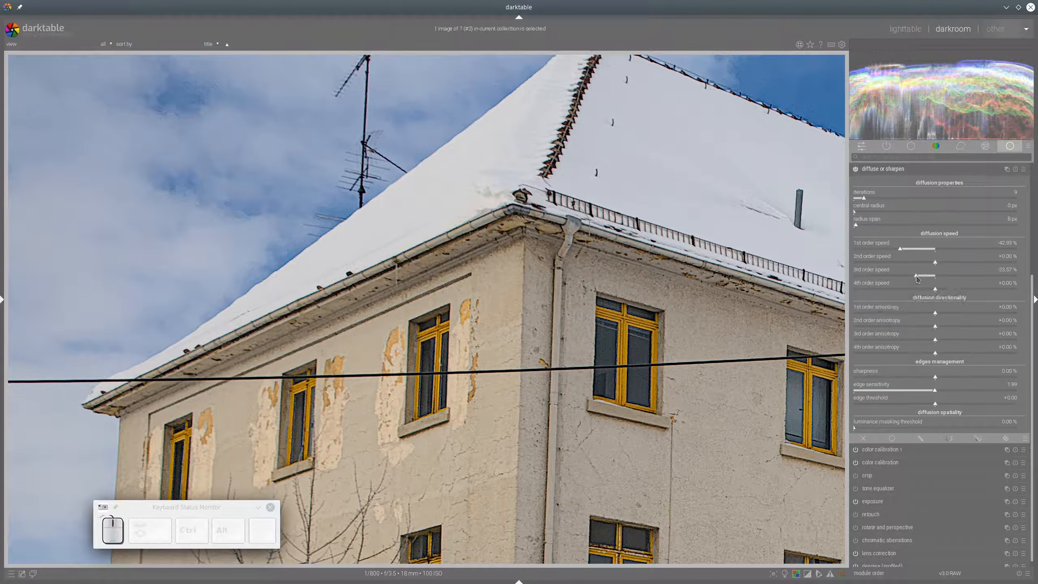
pyautogui.click(928, 277)
pyautogui.scroll(-2, 289, 173)
pyautogui.scroll(5, 299, 174)
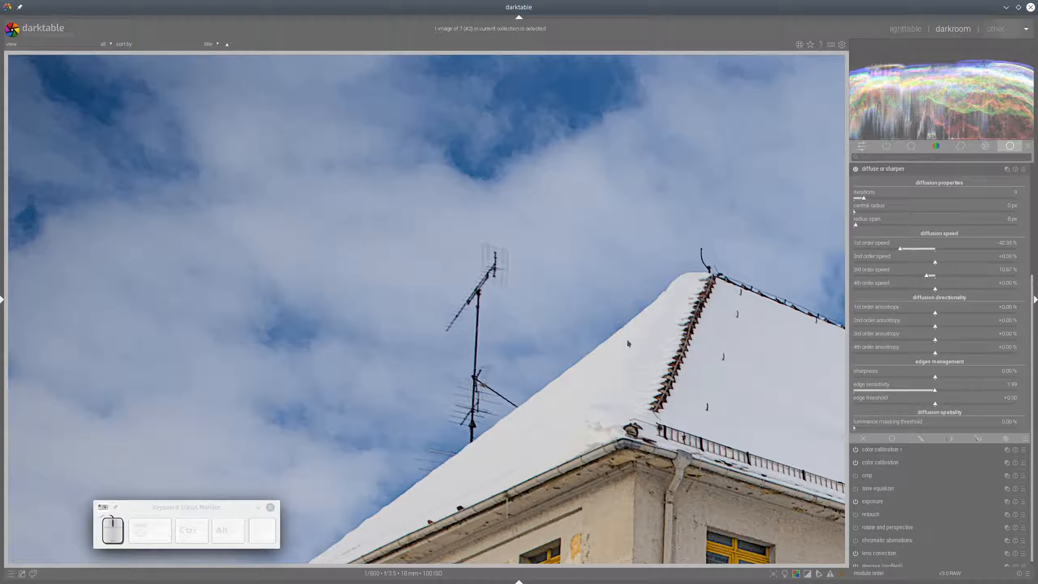
pyautogui.moveTo(628, 343); pyautogui.dragTo(524, 169)
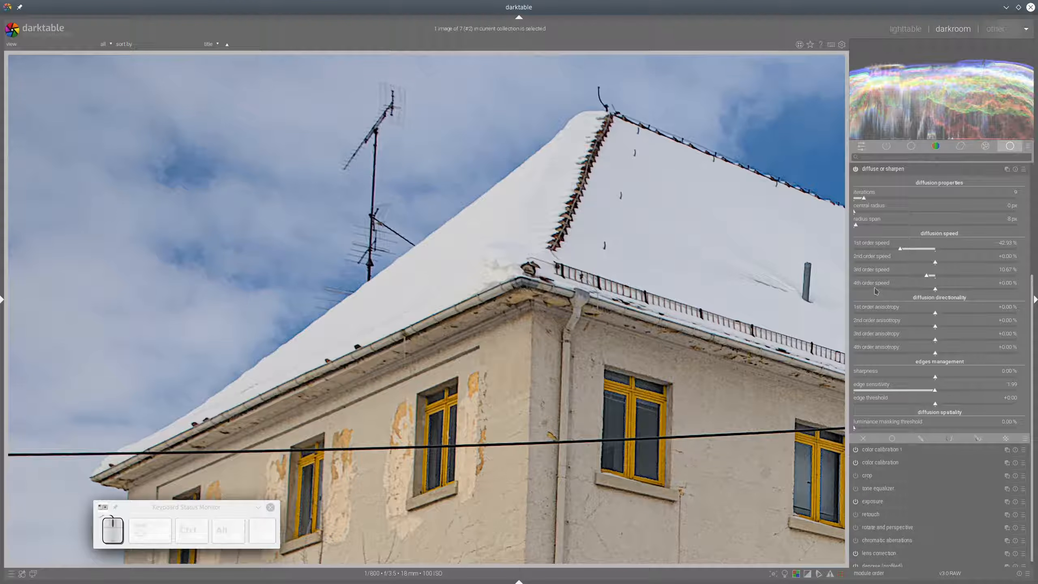
# Set the 4th order speed to +9.68% and compare the facade with diffuse or sharpen off and on
pyautogui.click(944, 291)
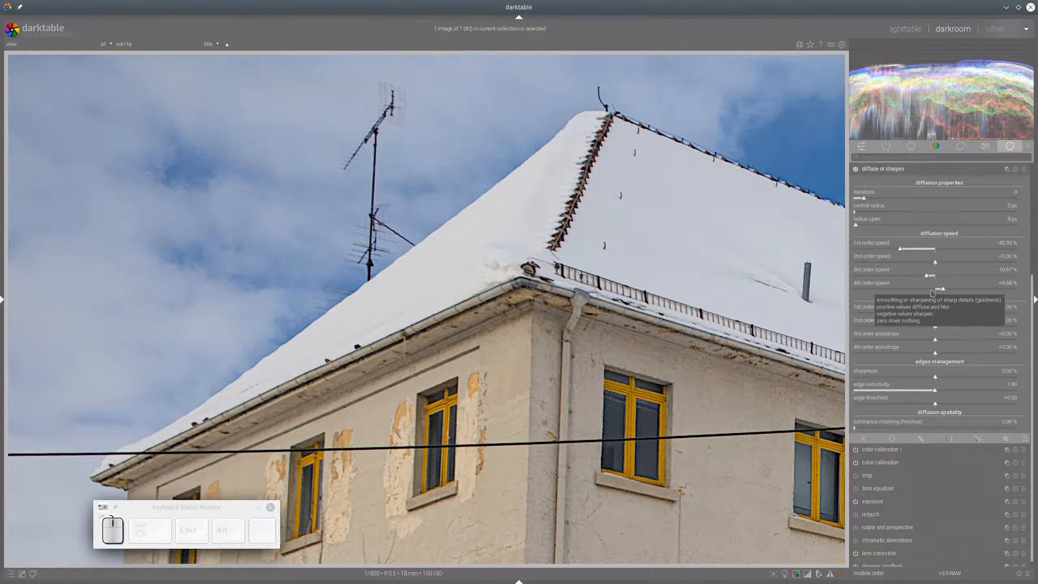
pyautogui.moveTo(606, 347); pyautogui.dragTo(597, 234)
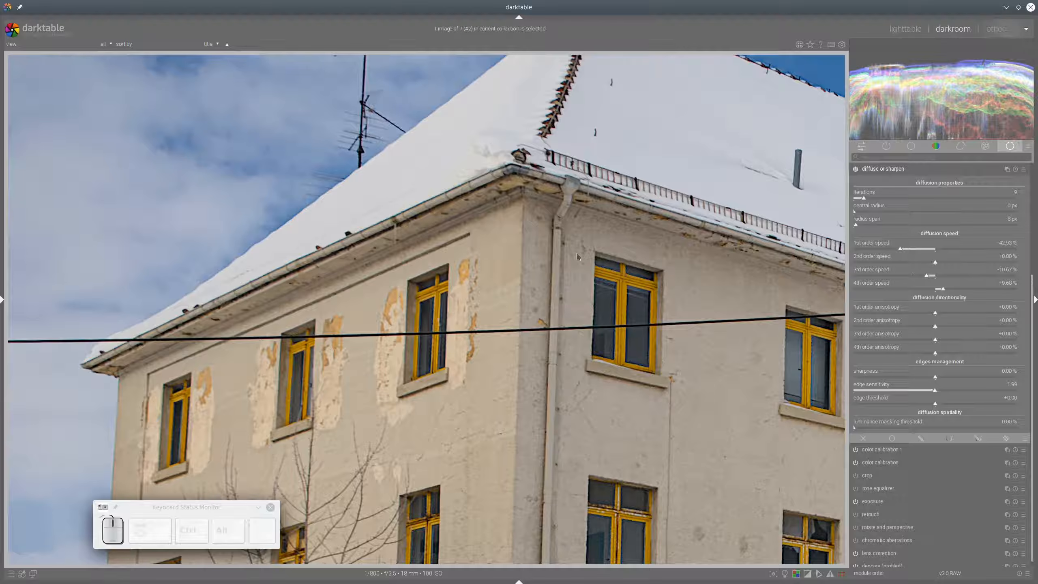
pyautogui.click(855, 169)
pyautogui.click(855, 169)
# Set the 1st order speed to -46.90%, edge sensitivity to about 2.15 and edge threshold to +0.16, comparing the photo with the module off and on
pyautogui.click(898, 249)
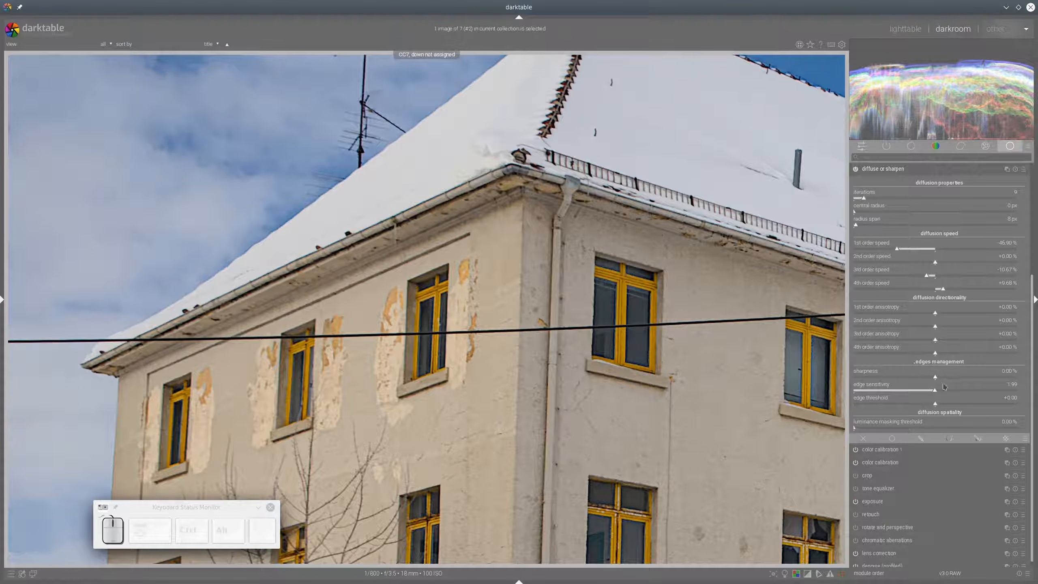
pyautogui.click(942, 390)
pyautogui.click(941, 404)
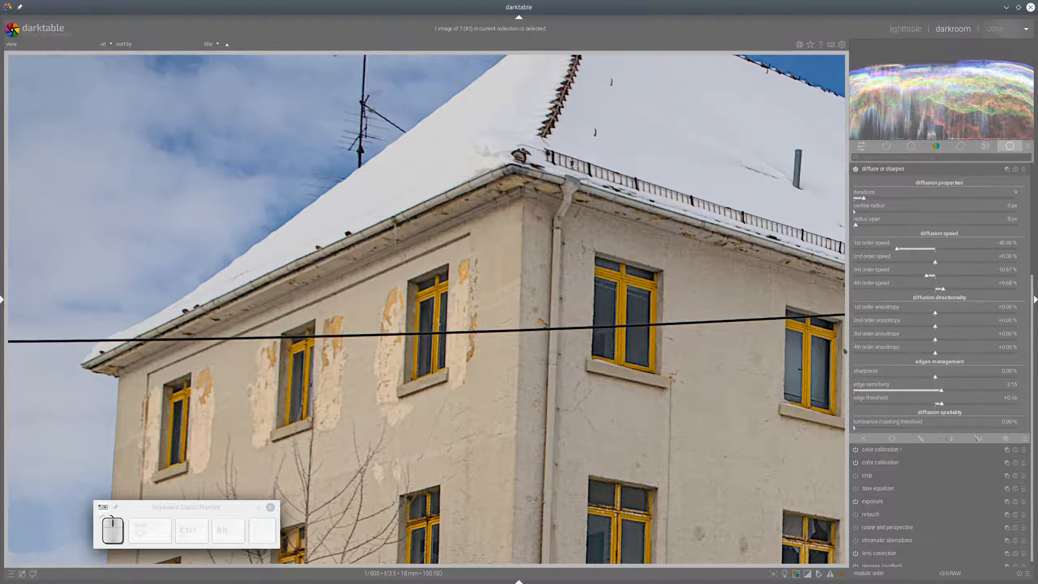
pyautogui.click(856, 169)
pyautogui.click(855, 170)
pyautogui.scroll(-3, 663, 330)
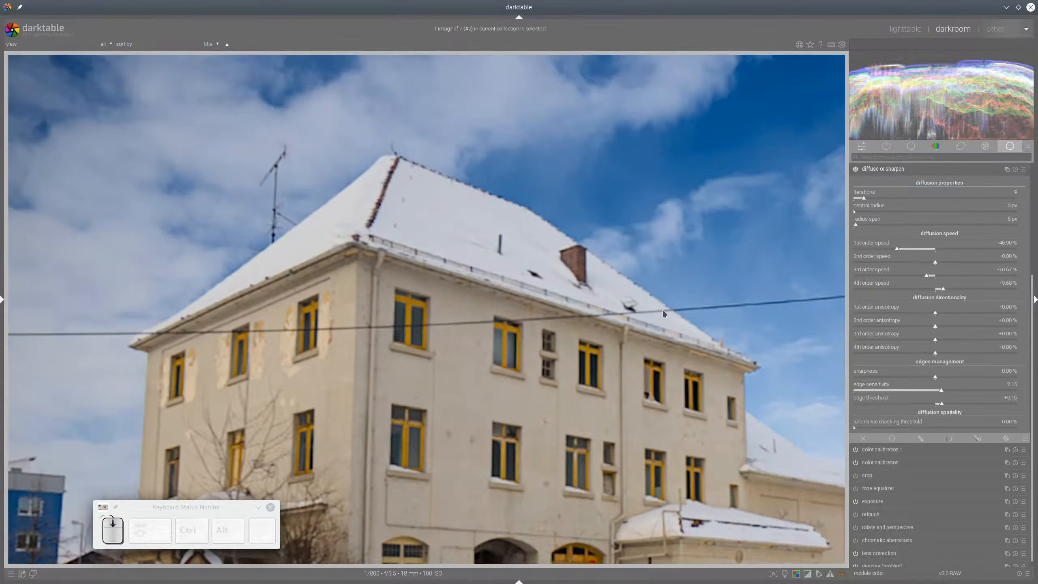
pyautogui.scroll(-2, 663, 313)
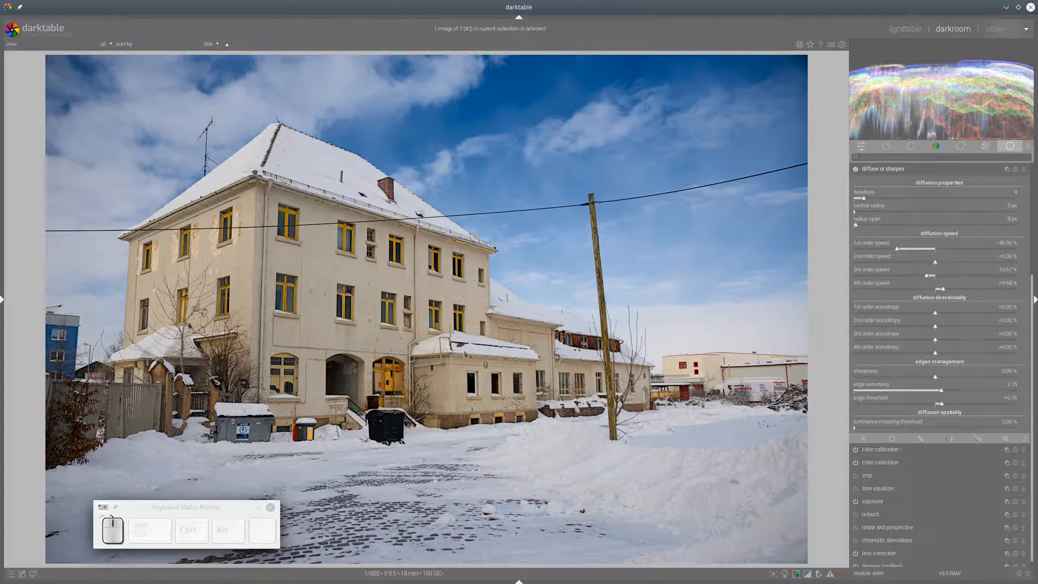
pyautogui.scroll(2, 431, 348)
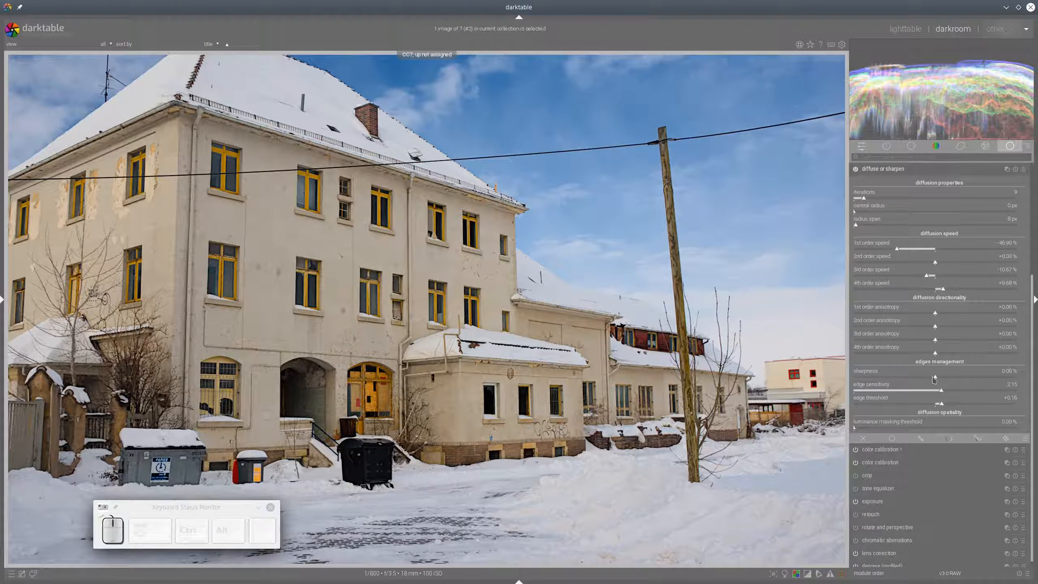
# Set the edges management sharpness to 3.00% and inspect the roof corner and antenna
pyautogui.scroll(-4, 933, 379)
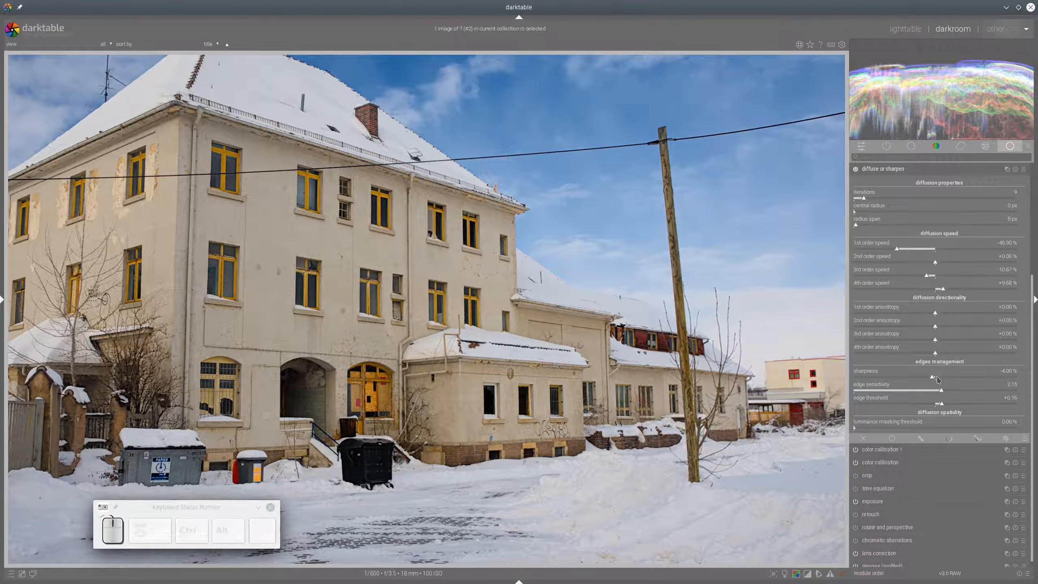
pyautogui.scroll(8, 938, 380)
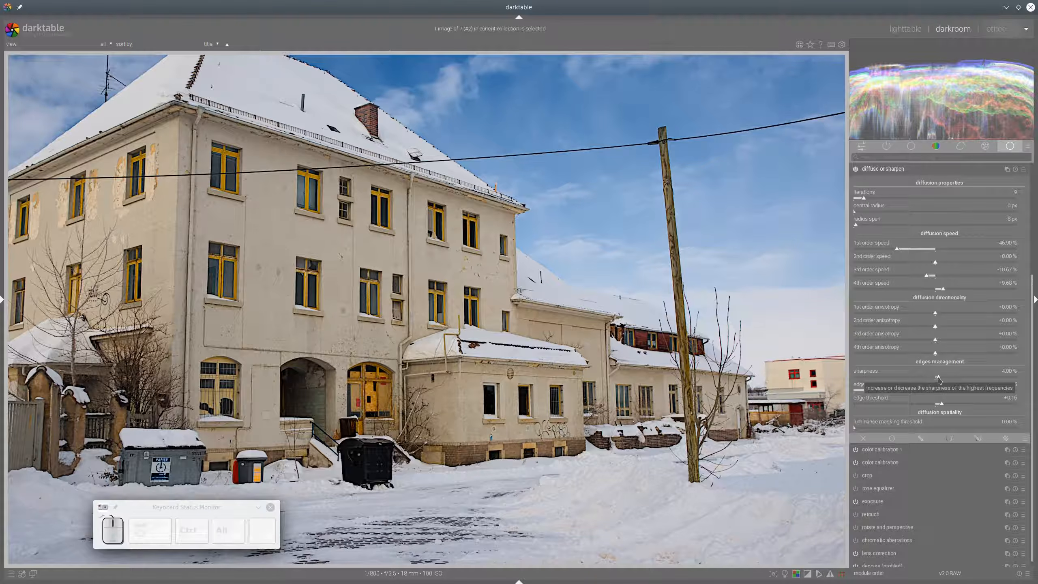
pyautogui.scroll(-2, 938, 380)
pyautogui.scroll(1, 938, 380)
pyautogui.scroll(2, 474, 304)
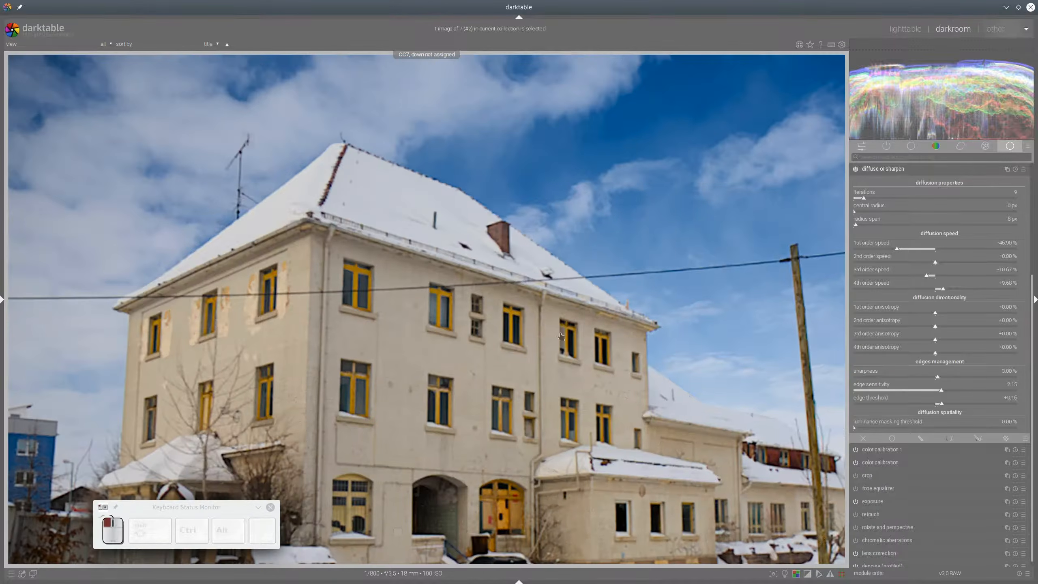
pyautogui.scroll(5, 276, 196)
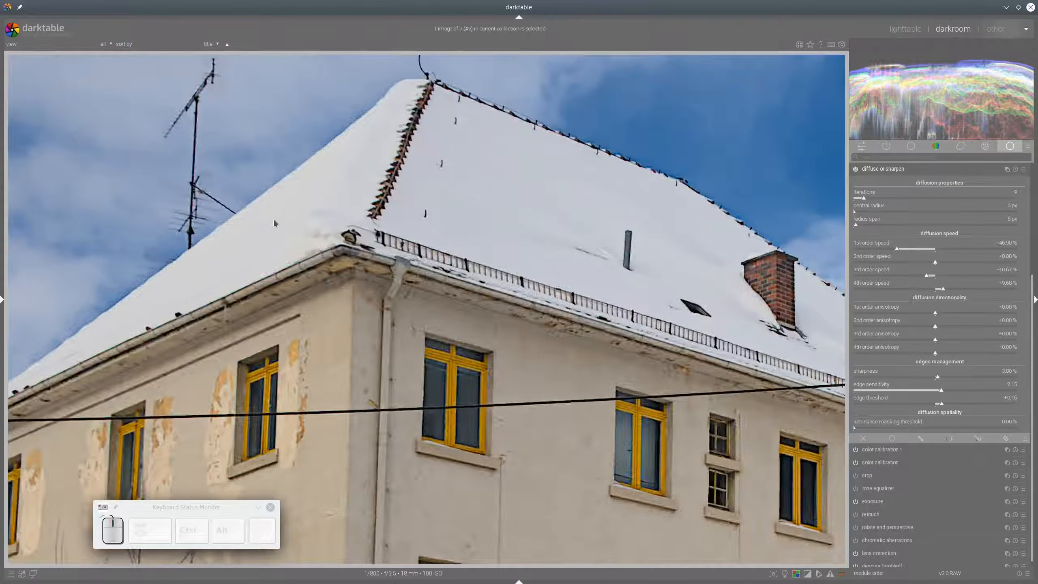
pyautogui.moveTo(275, 222); pyautogui.dragTo(470, 251)
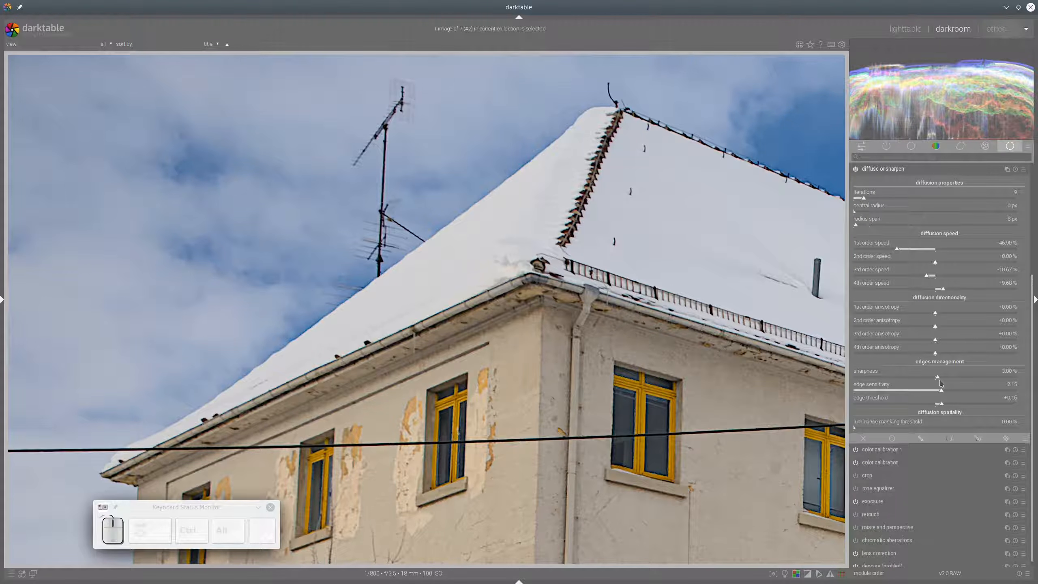
# Set edge sensitivity to 2.24 and edge threshold to +0.50, comparing the whole photo with the module off and on
pyautogui.click(950, 393)
pyautogui.click(960, 393)
pyautogui.click(947, 392)
pyautogui.click(955, 404)
pyautogui.click(949, 402)
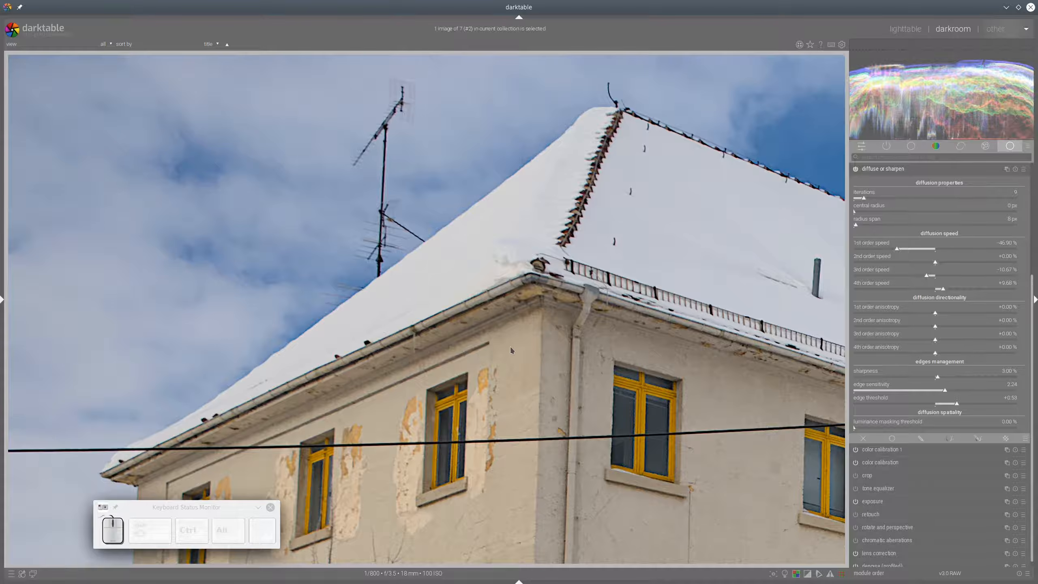
pyautogui.scroll(-5, 511, 351)
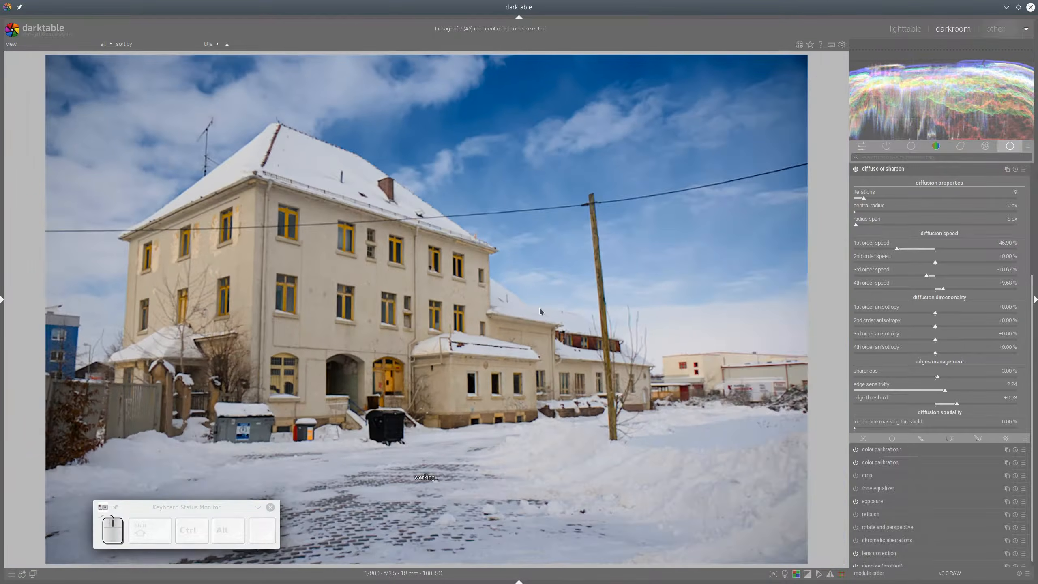
pyautogui.click(858, 170)
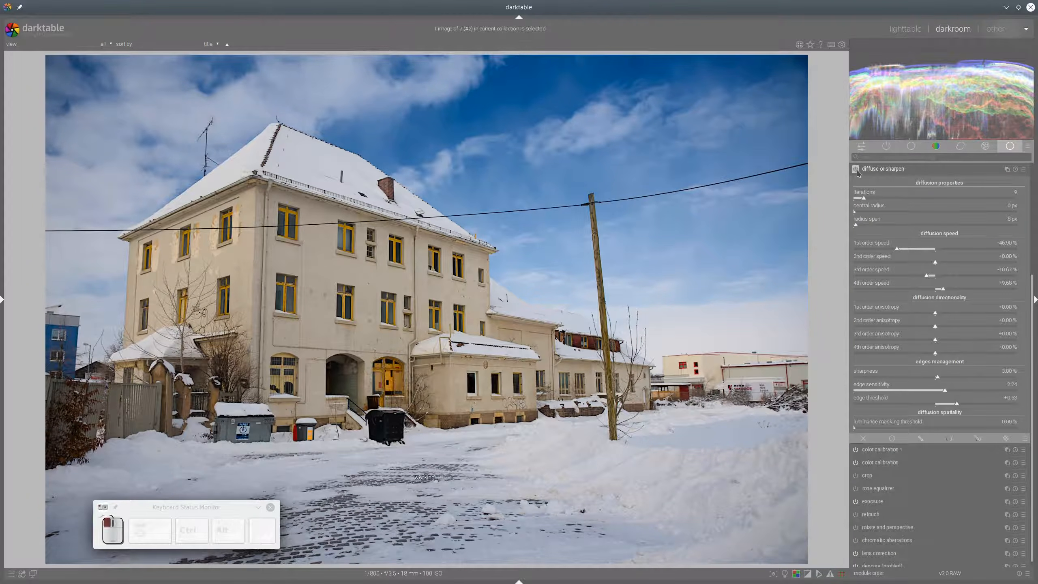
pyautogui.click(857, 170)
pyautogui.click(857, 170)
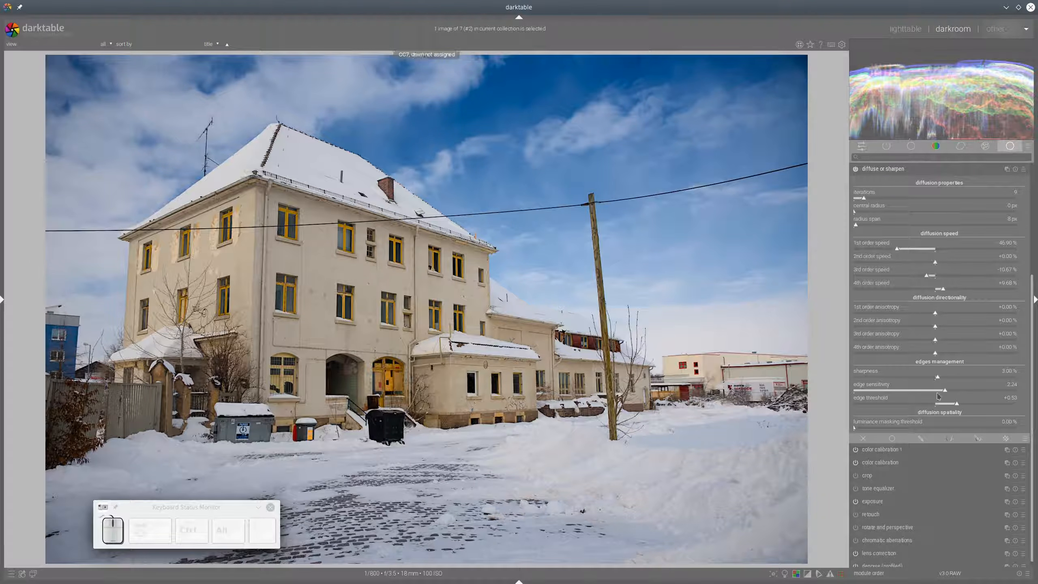
# Set edge threshold to +0.35 and the 3rd order speed to -39.45%, checking the roof and antenna up close
pyautogui.click(951, 405)
pyautogui.click(904, 279)
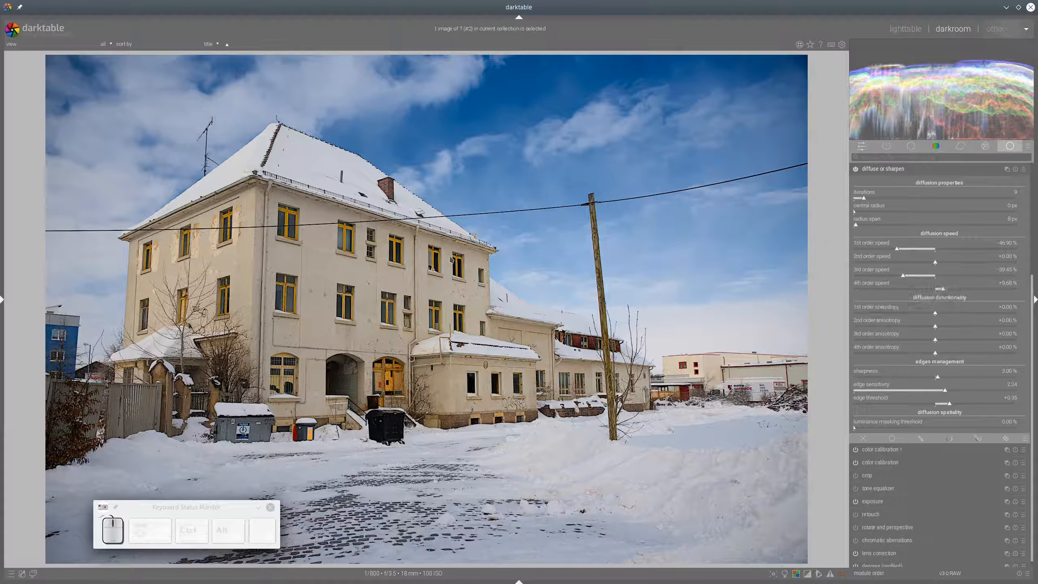
pyautogui.scroll(4, 179, 160)
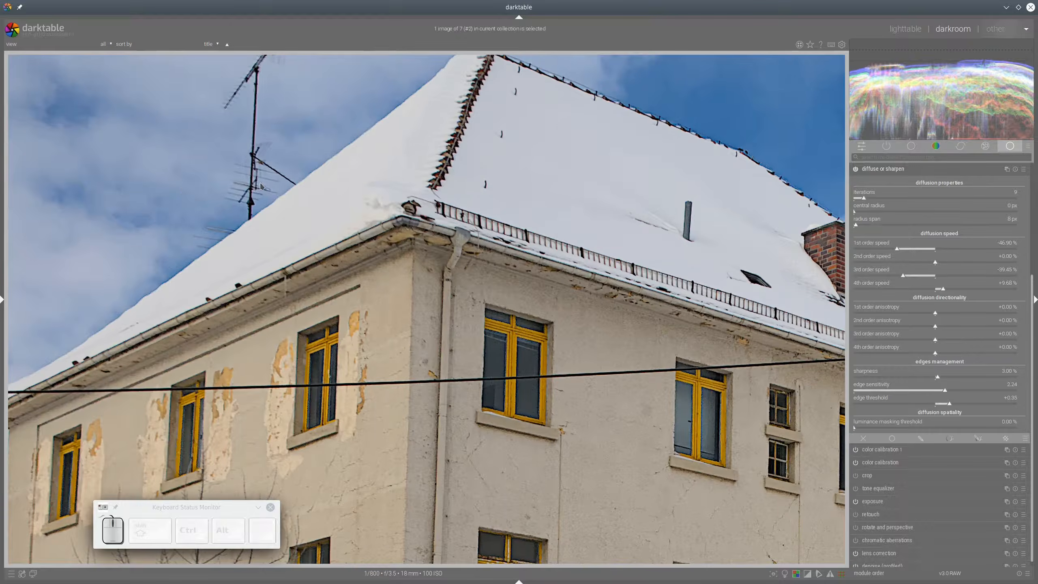
pyautogui.moveTo(260, 184); pyautogui.dragTo(350, 232)
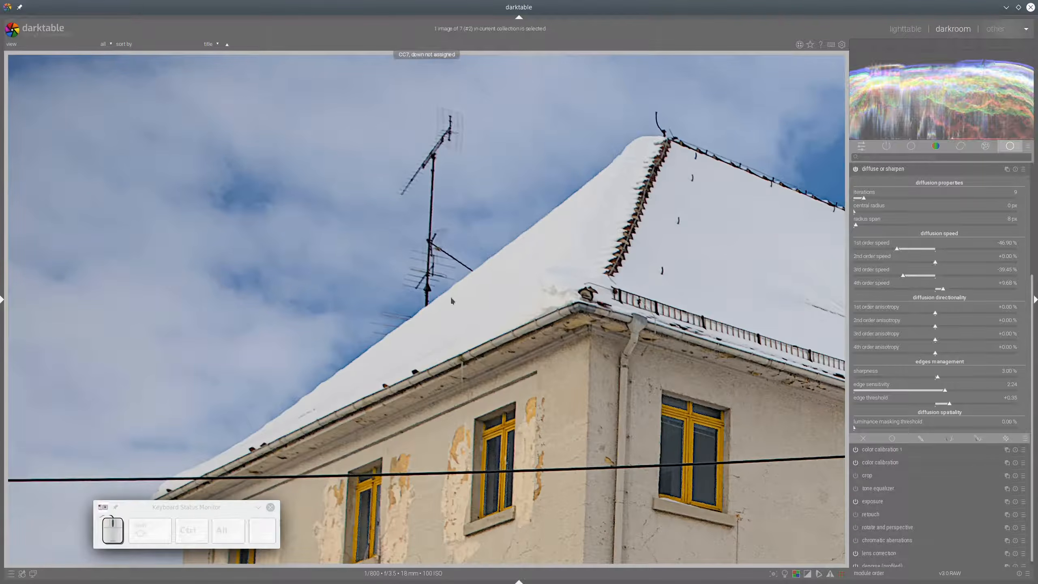
pyautogui.scroll(-4, 452, 301)
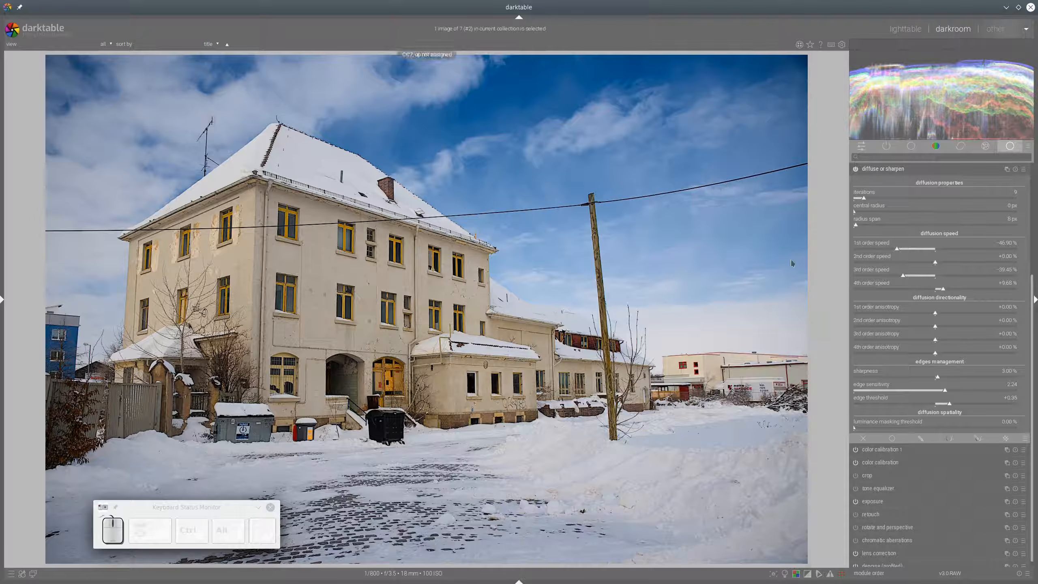
# Raise both the radius span and the central radius to 512 px and check the facade and roof up close
pyautogui.moveTo(861, 227); pyautogui.dragTo(1028, 236)
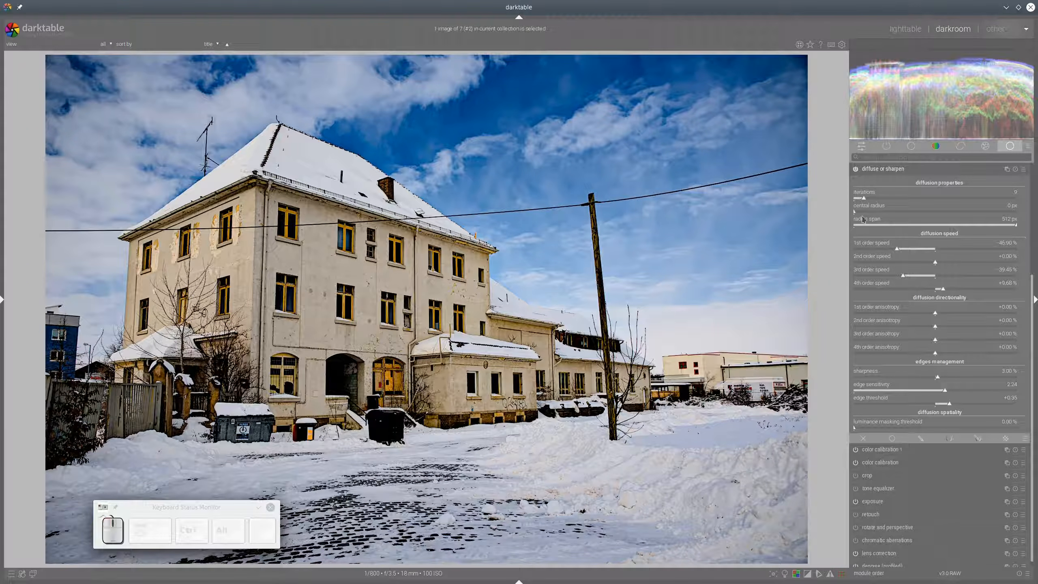
pyautogui.moveTo(858, 213); pyautogui.dragTo(1020, 221)
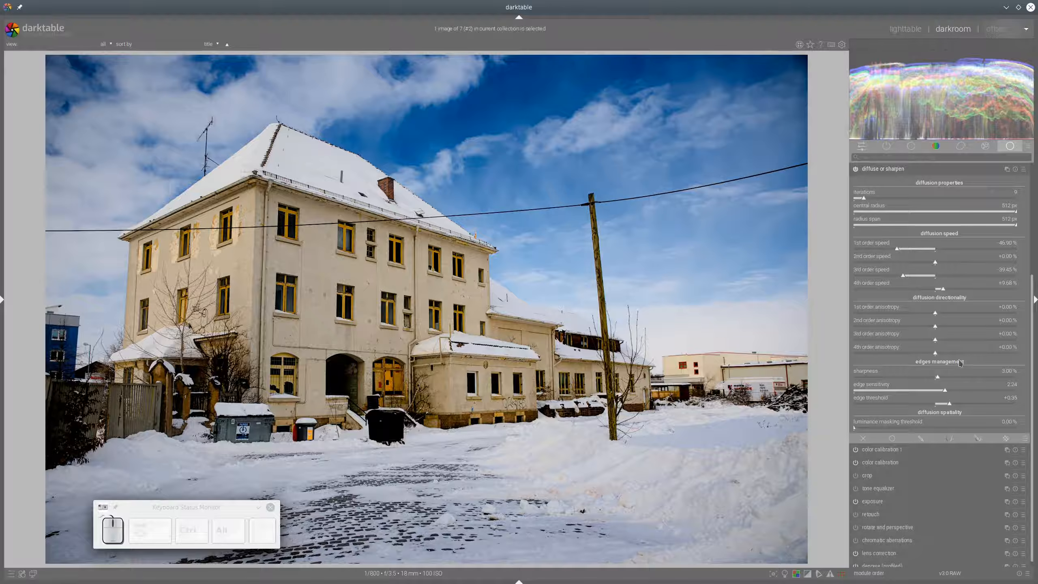
pyautogui.middleClick(235, 263)
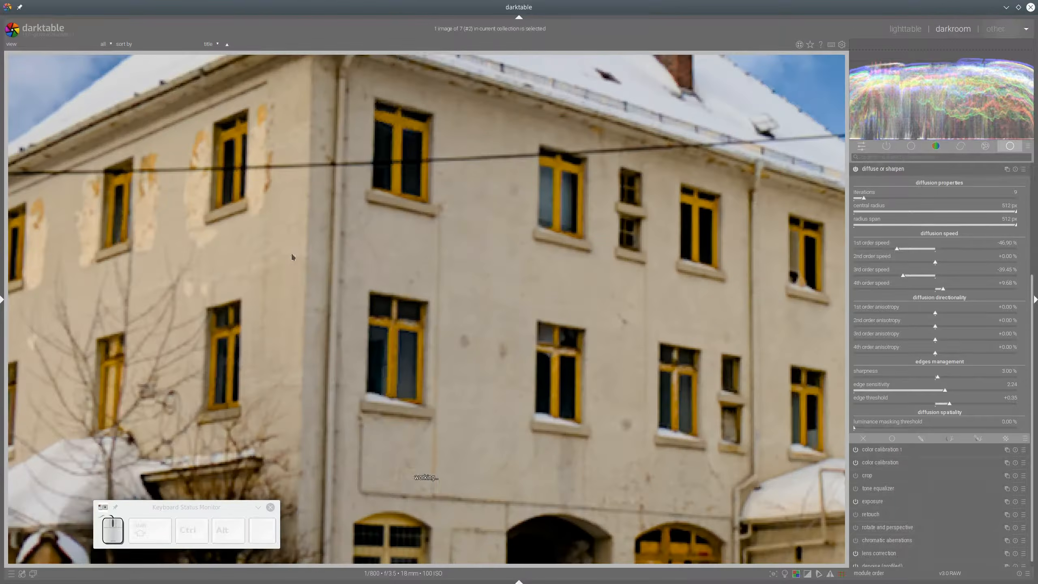
pyautogui.moveTo(314, 89); pyautogui.dragTo(474, 278)
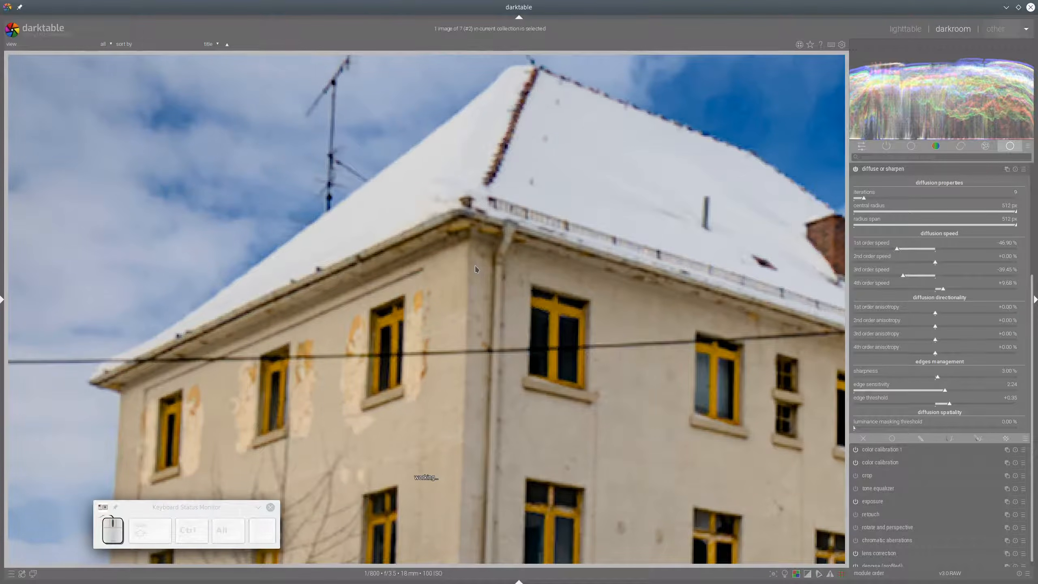
pyautogui.scroll(-5, 559, 319)
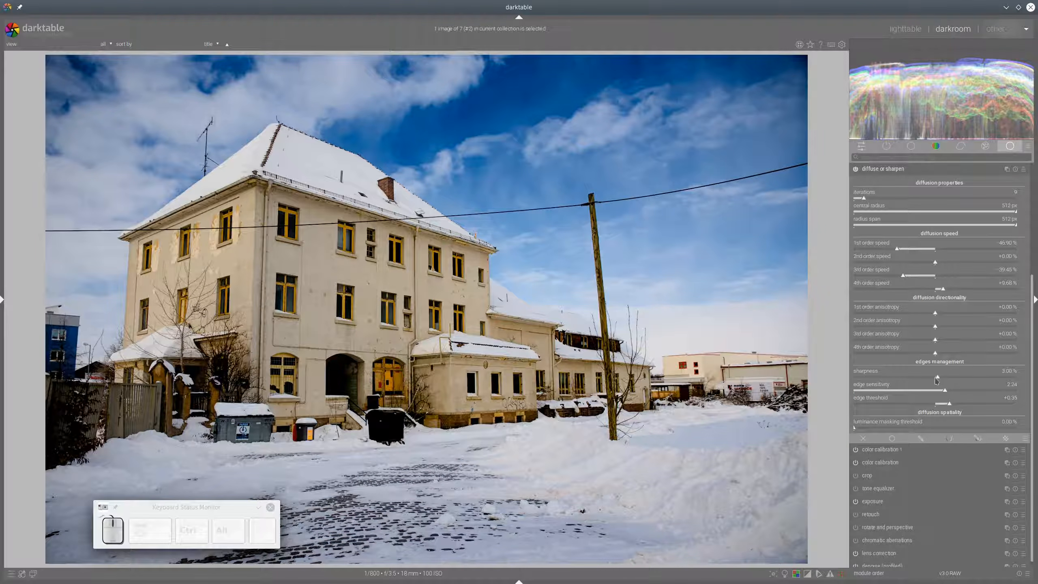
# Lower the edges management sharpness to 1%
pyautogui.rightClick(938, 380)
pyautogui.write('1')
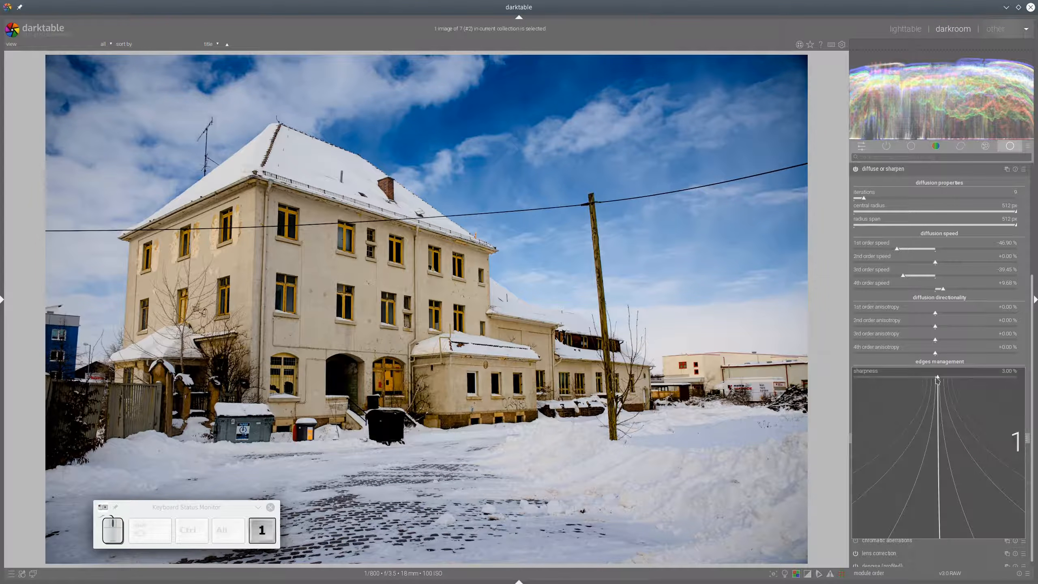
pyautogui.press('Return')
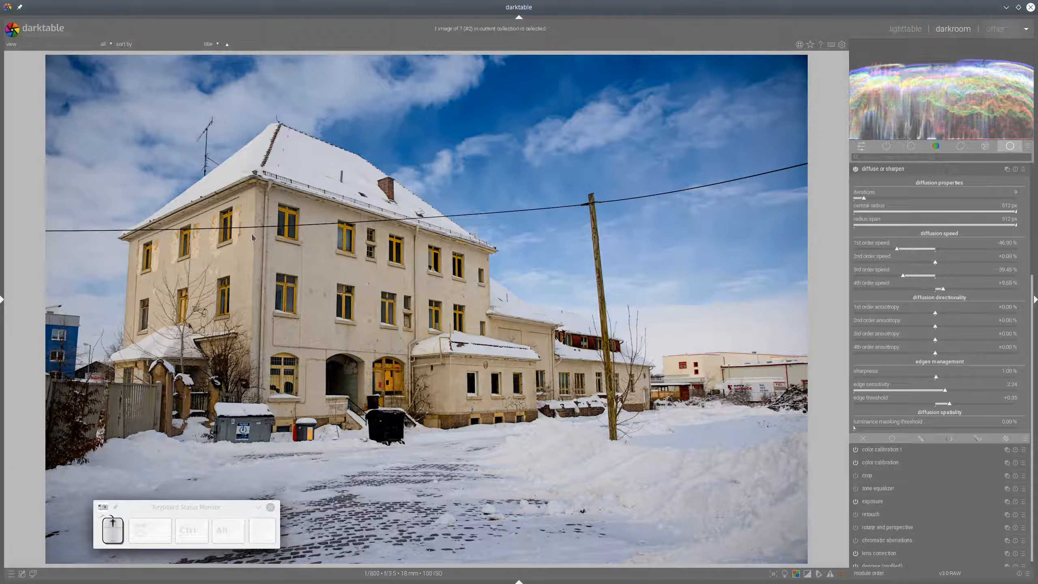
# Set the 3rd order speed to -46.40% and check the facade, windows and shed roof up close
pyautogui.scroll(5, 252, 232)
pyautogui.moveTo(261, 234); pyautogui.dragTo(545, 355)
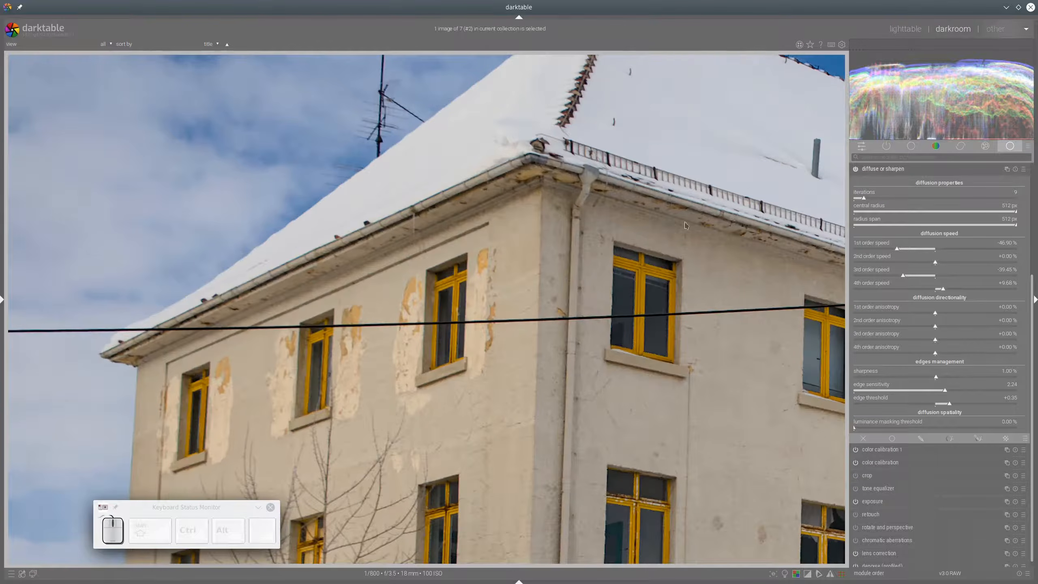
pyautogui.click(856, 169)
pyautogui.click(855, 169)
pyautogui.click(855, 169)
pyautogui.moveTo(898, 279); pyautogui.dragTo(897, 268)
pyautogui.moveTo(704, 442); pyautogui.dragTo(535, 246)
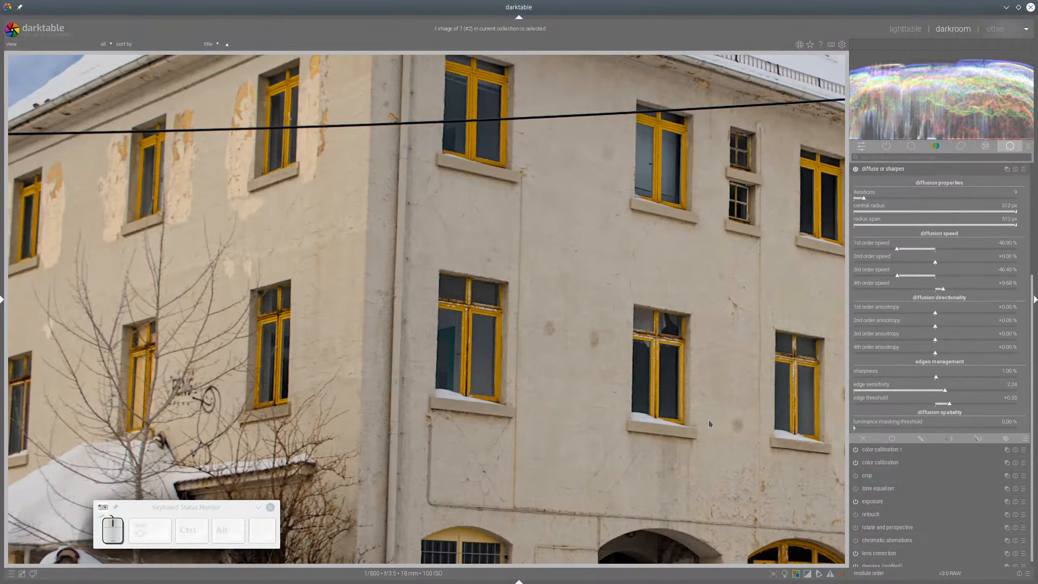
pyautogui.moveTo(449, 477); pyautogui.dragTo(394, 248)
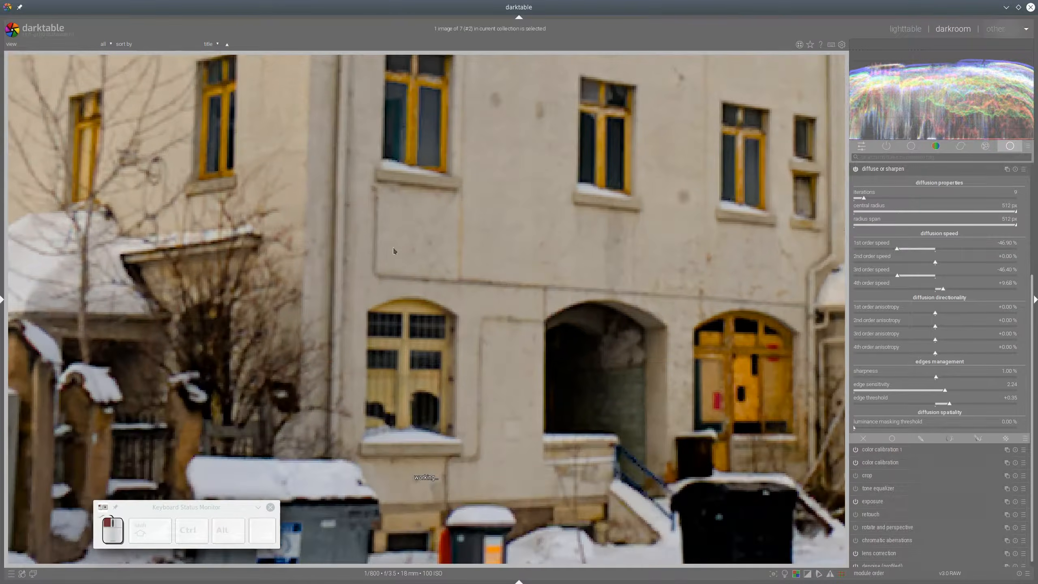
pyautogui.moveTo(266, 397); pyautogui.dragTo(608, 470)
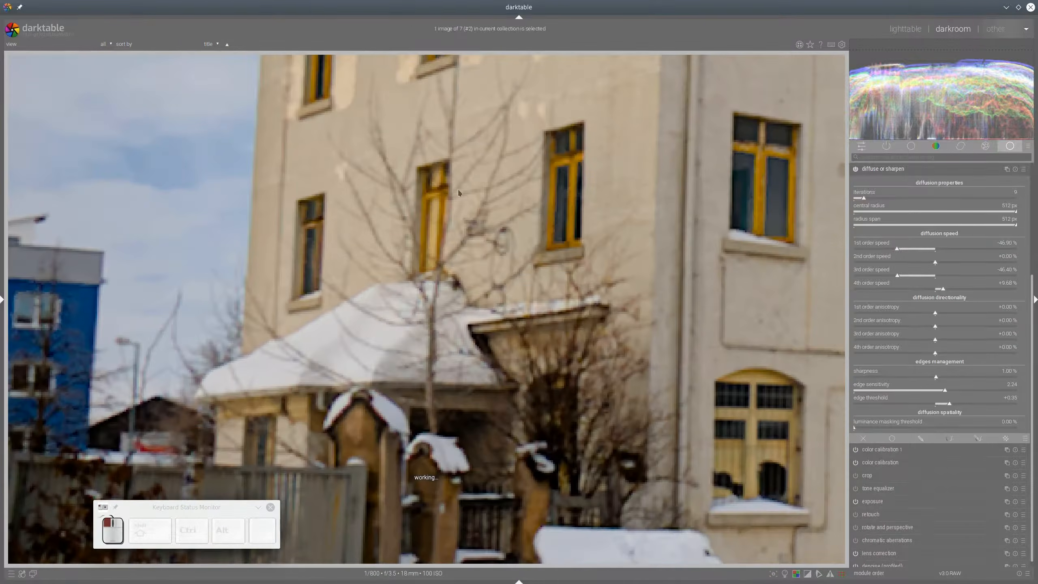
pyautogui.moveTo(458, 193); pyautogui.dragTo(474, 486)
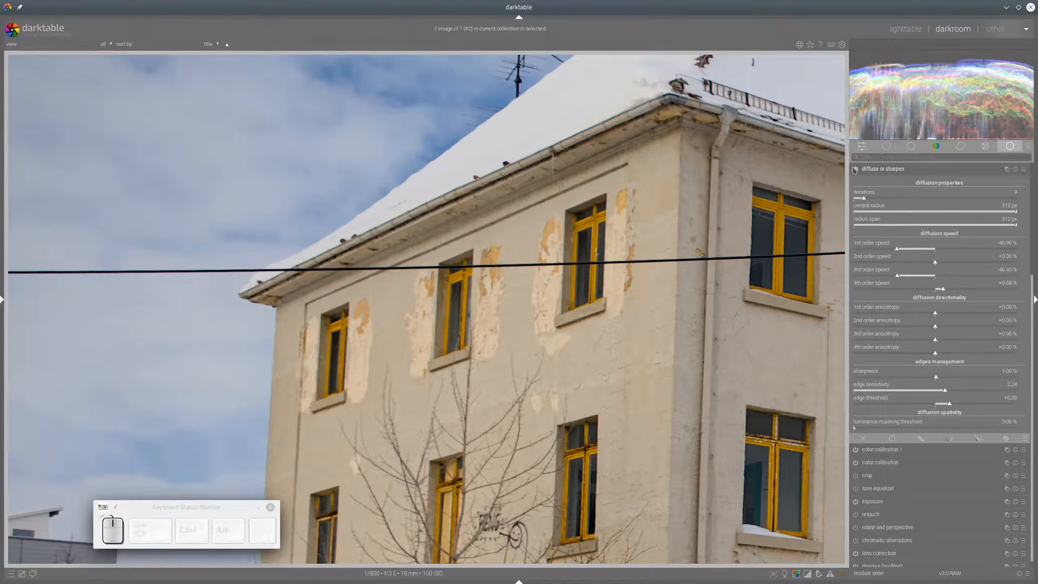
# Compare the close-up and the whole photo with diffuse or sharpen off and on, and collapse the module
pyautogui.click(855, 169)
pyautogui.click(855, 169)
pyautogui.click(856, 169)
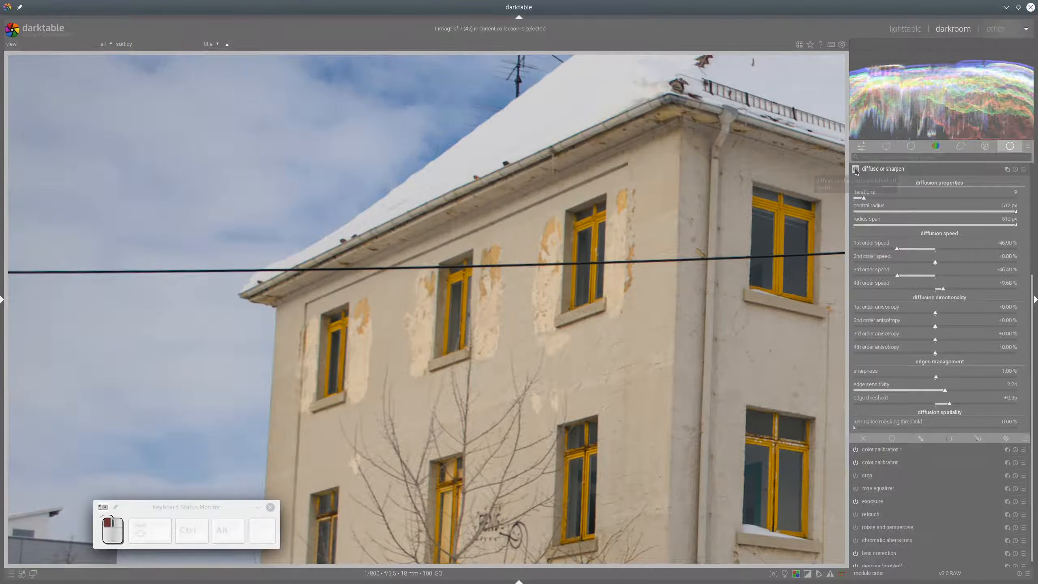
pyautogui.click(855, 169)
pyautogui.scroll(-3, 647, 314)
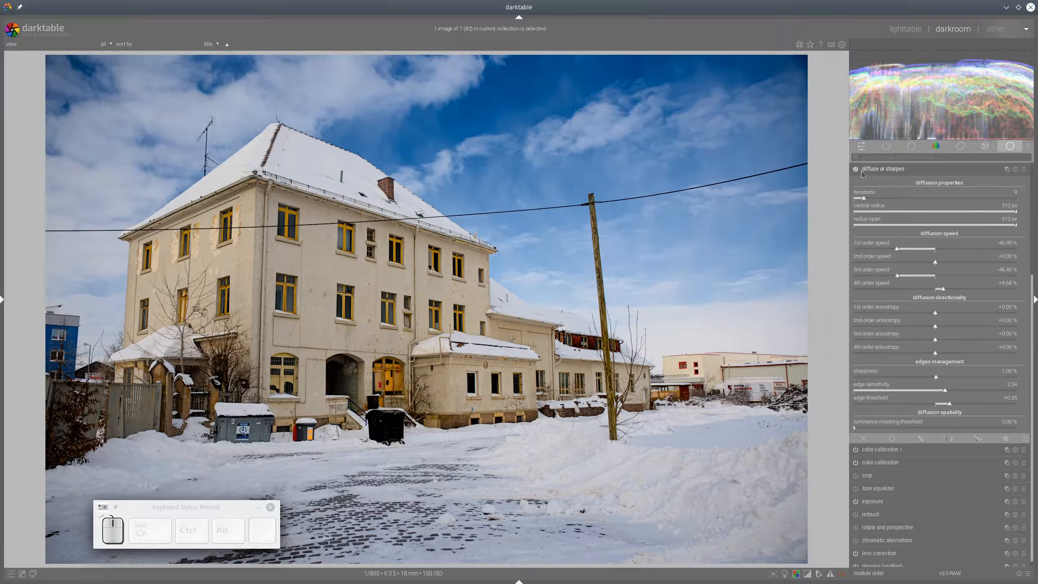
pyautogui.click(855, 168)
pyautogui.click(856, 169)
pyautogui.click(882, 170)
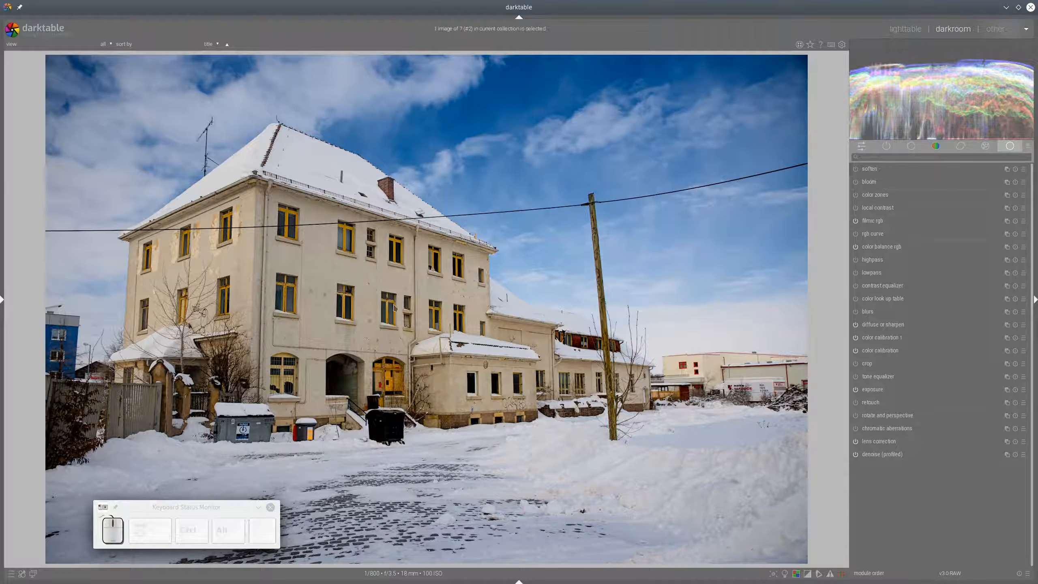
# Activate the tone equalizer and auto-adjust its mask exposure compensation
pyautogui.click(868, 378)
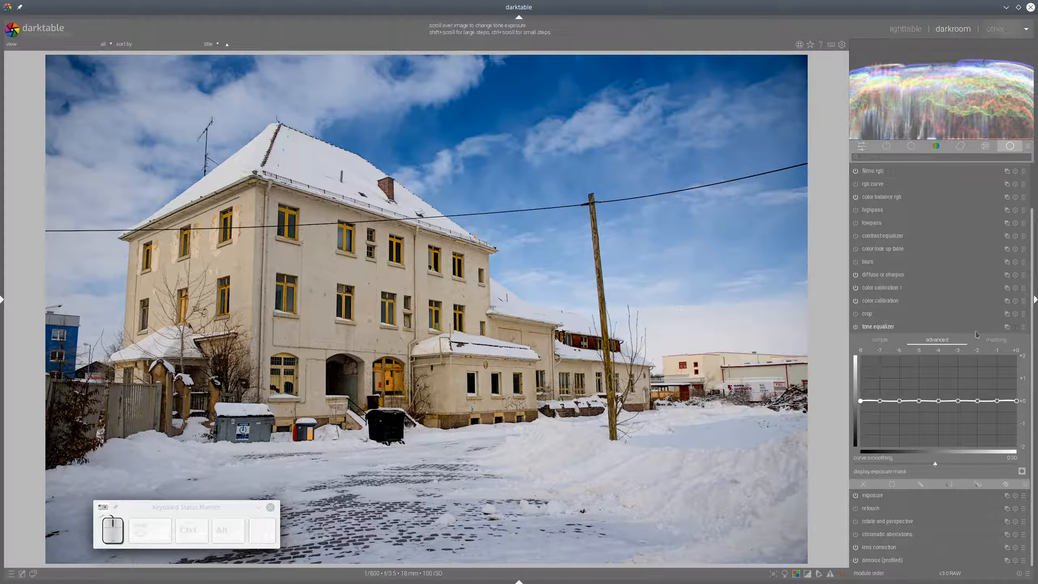
pyautogui.click(1001, 342)
pyautogui.click(1023, 445)
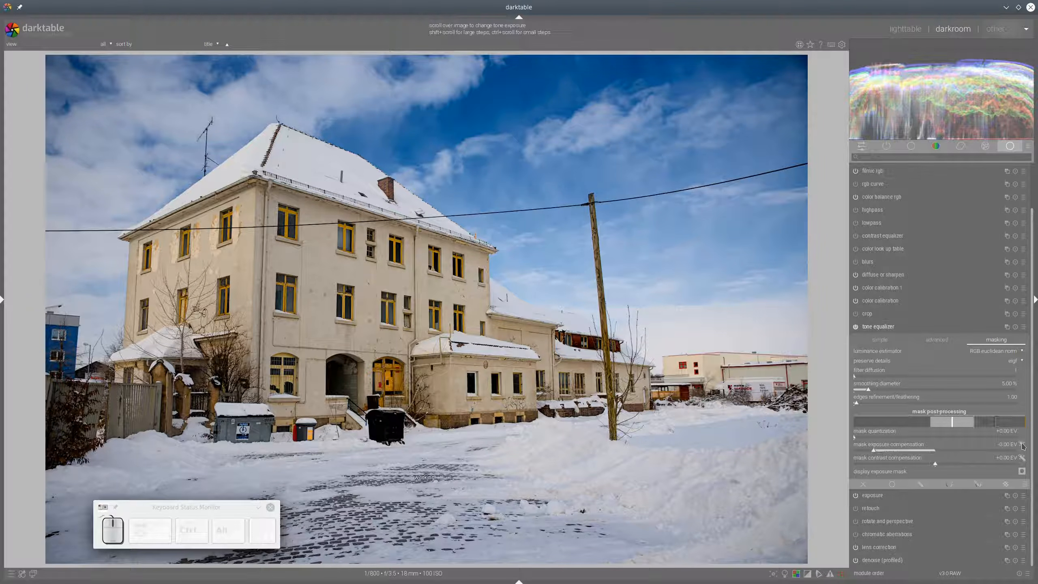
pyautogui.click(940, 343)
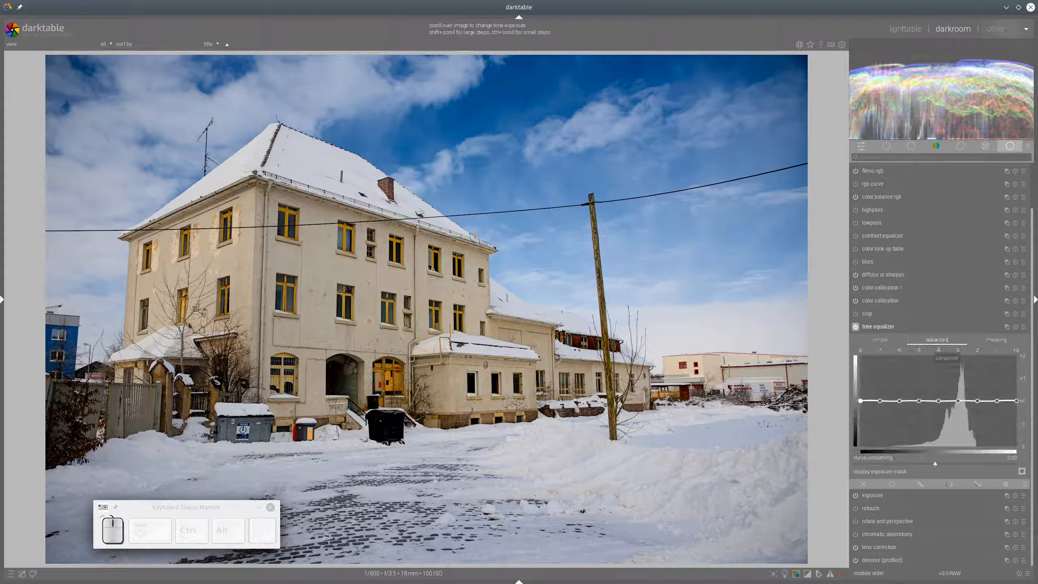
# Darken the highlights on the tone equalizer curve by about 1 EV around the -1 EV node, leaving only a slight dip at -3 EV
pyautogui.scroll(-3, 328, 178)
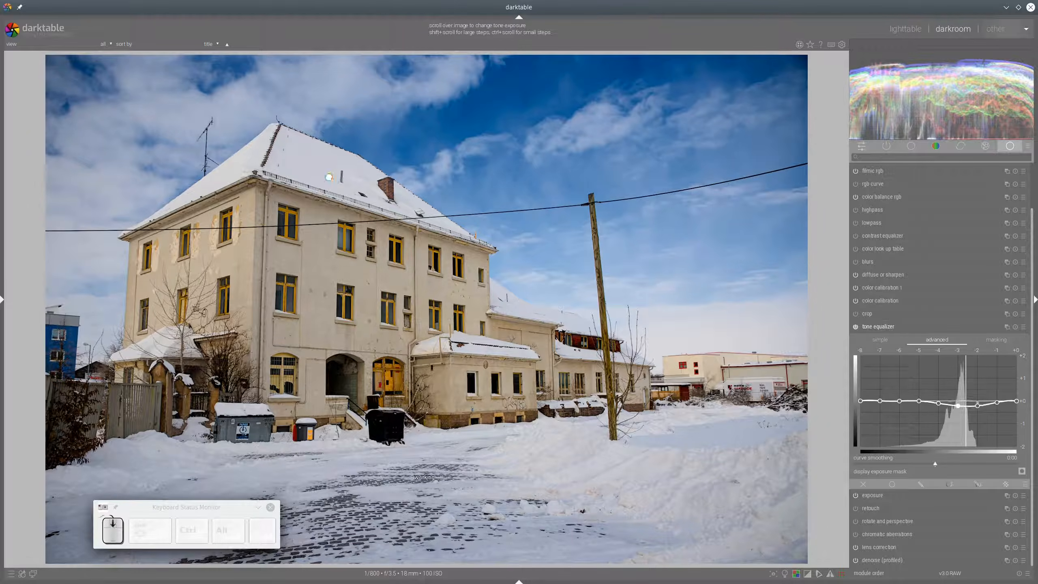
pyautogui.moveTo(1000, 412); pyautogui.dragTo(994, 421)
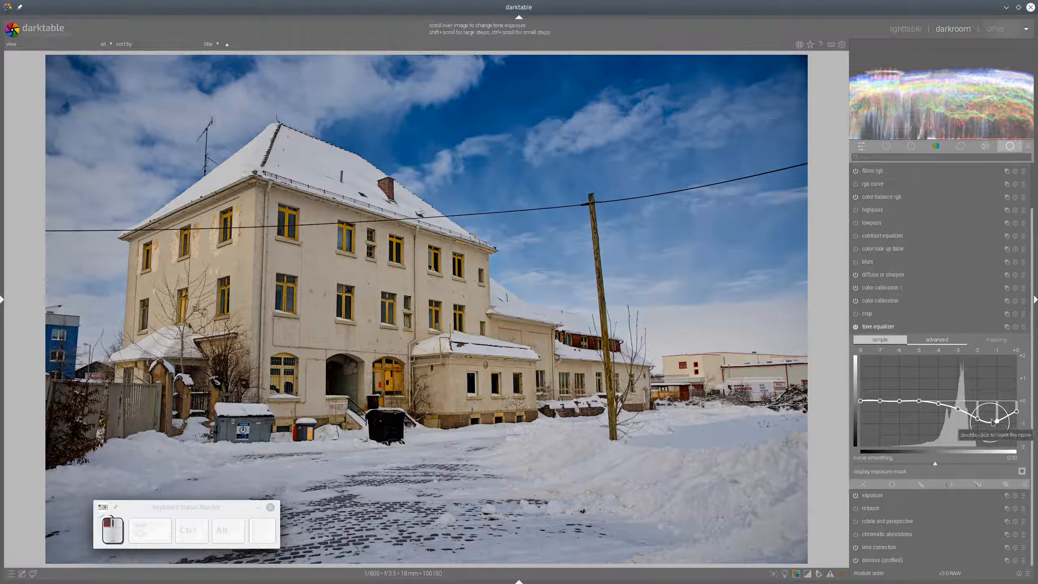
pyautogui.moveTo(959, 410); pyautogui.dragTo(960, 407)
pyautogui.click(977, 327)
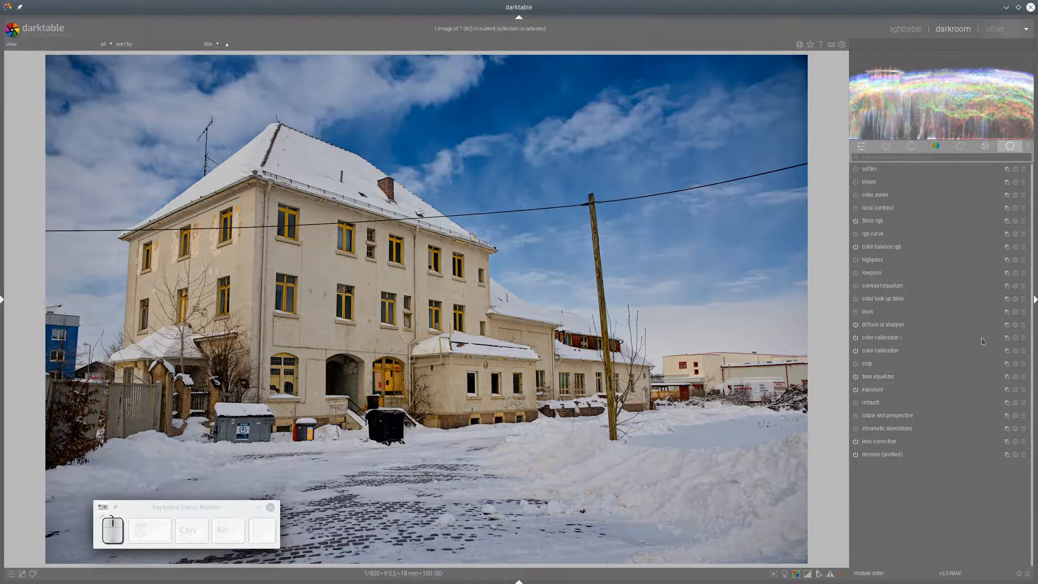
# Add a new tone equalizer instance and place it directly above diffuse or sharpen in the module order
pyautogui.click(1006, 376)
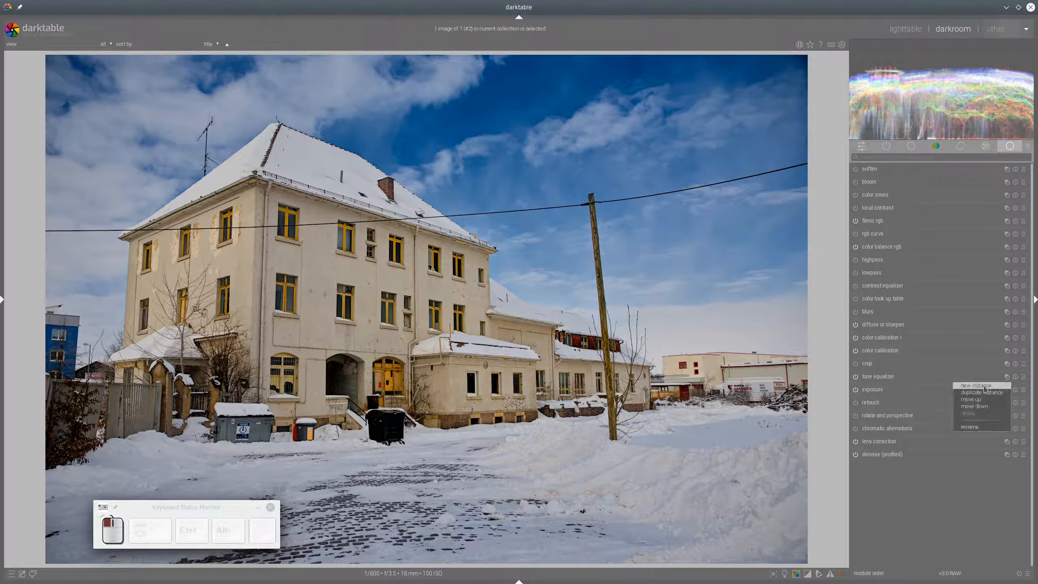
pyautogui.click(987, 390)
pyautogui.moveTo(879, 320); pyautogui.dragTo(892, 266)
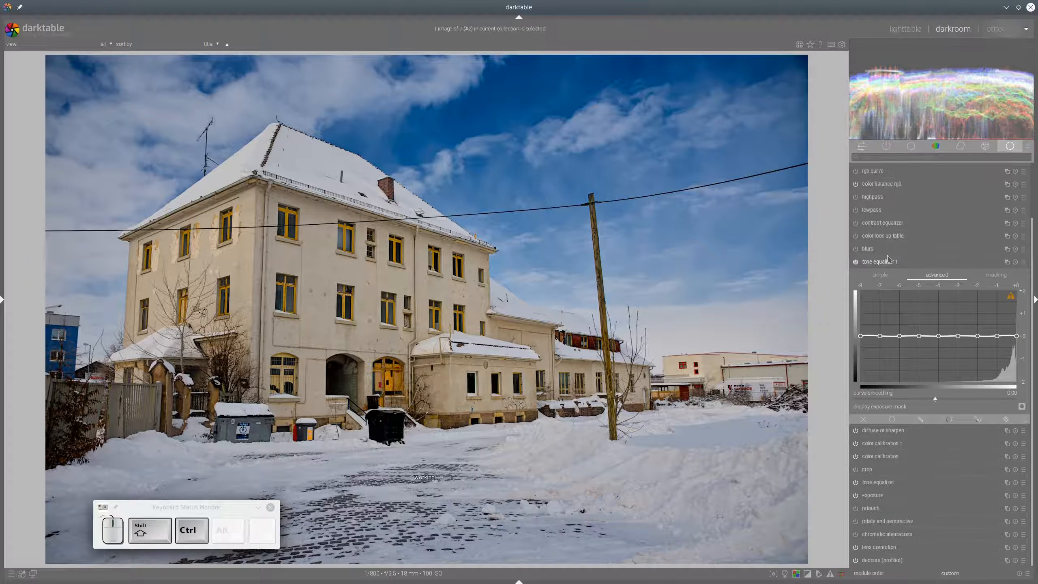
# Apply the simple tone curve preset to the new tone equalizer instance, auto-adjust its mask exposure compensation and preview the exposure mask
pyautogui.click(1017, 279)
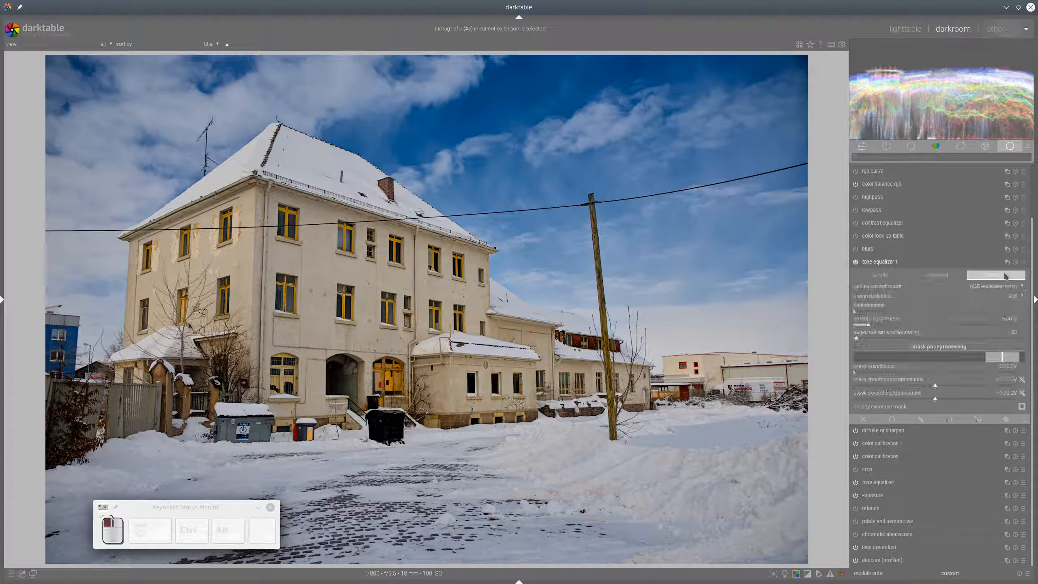
pyautogui.click(1024, 262)
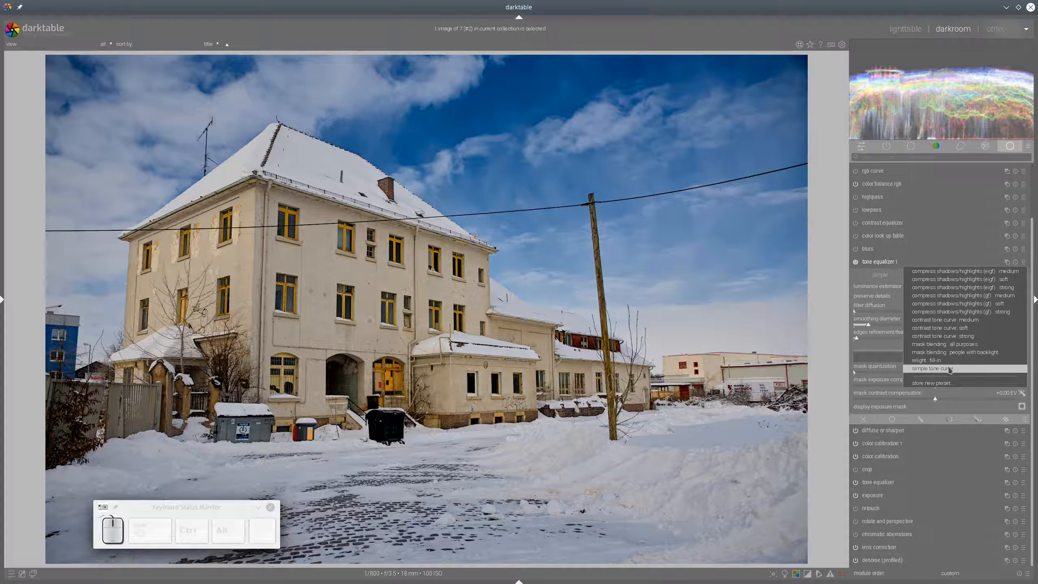
pyautogui.click(998, 369)
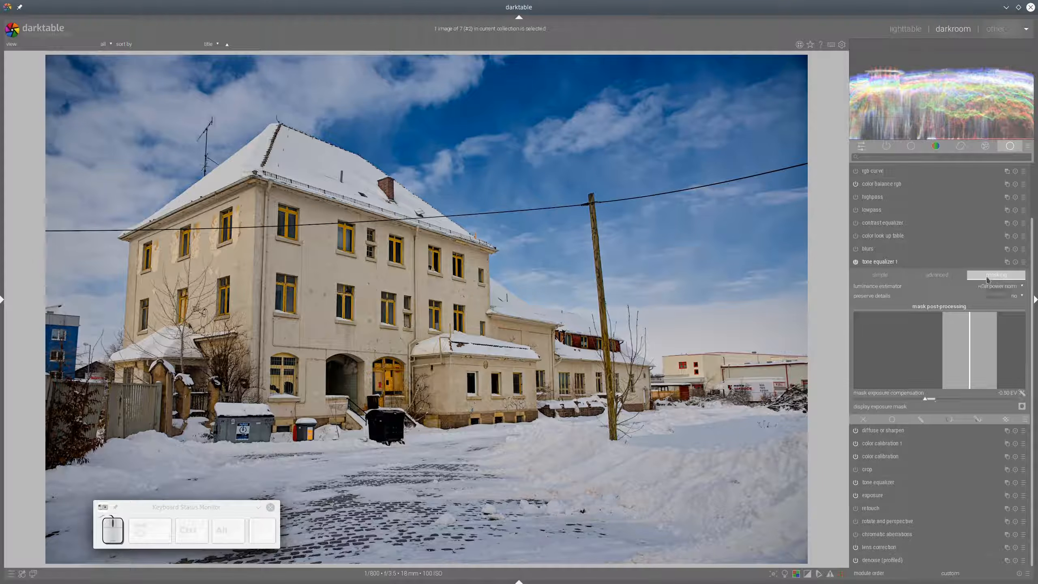
pyautogui.click(1022, 393)
pyautogui.click(1022, 392)
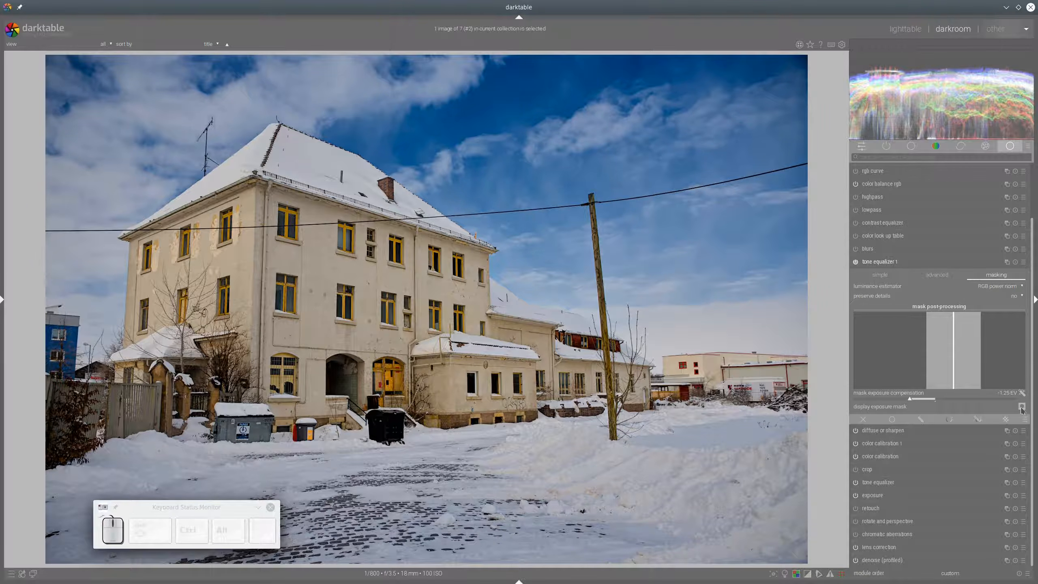
pyautogui.click(1022, 407)
pyautogui.click(1022, 406)
# Raise the second tone equalizer's curve in the highlights, peaking around the -1 EV node, and collapse the module
pyautogui.click(937, 275)
pyautogui.moveTo(1001, 320); pyautogui.dragTo(1000, 319)
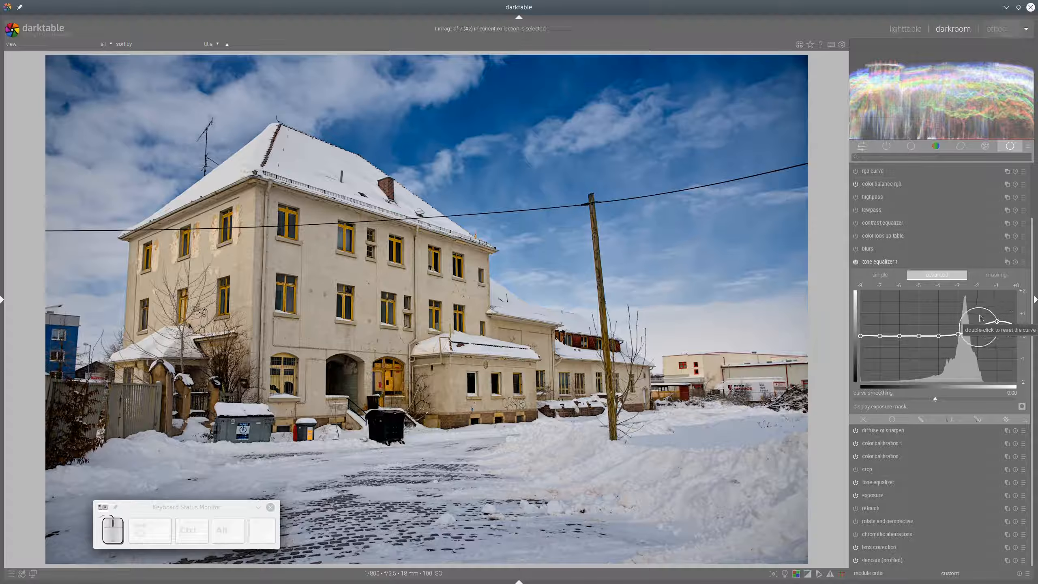
pyautogui.moveTo(981, 315); pyautogui.dragTo(999, 312)
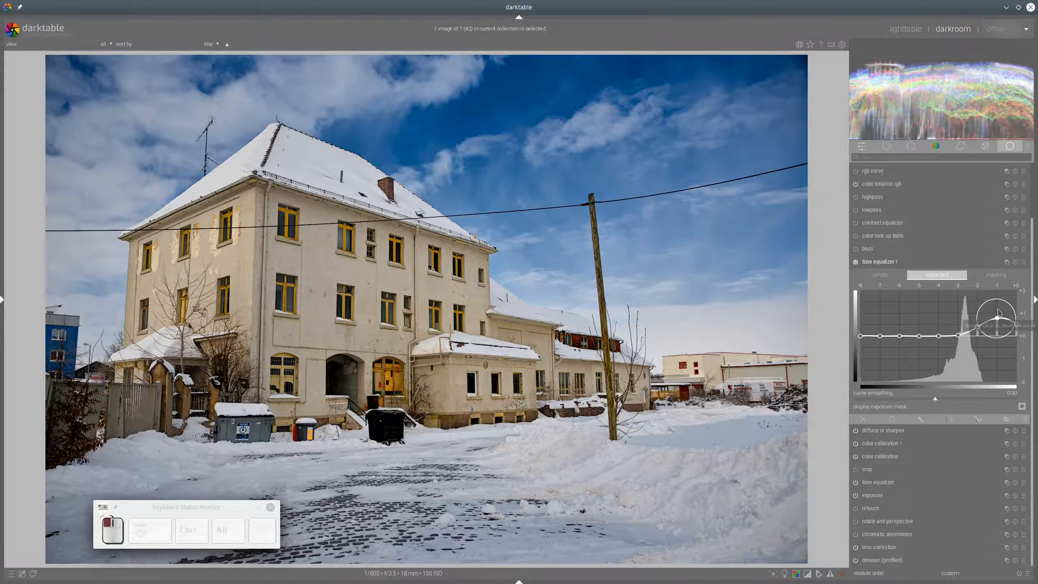
pyautogui.click(940, 320)
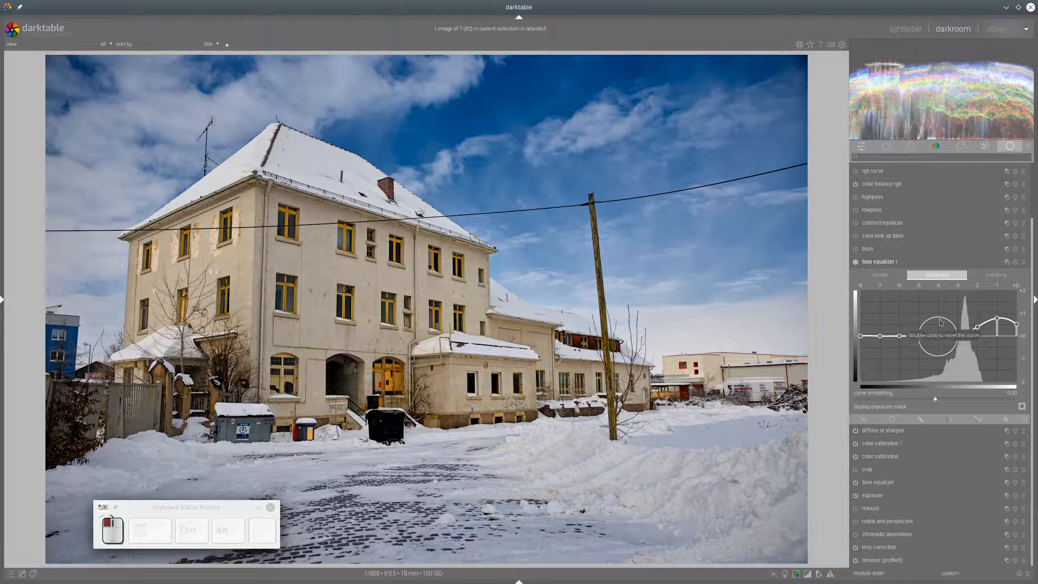
pyautogui.click(869, 264)
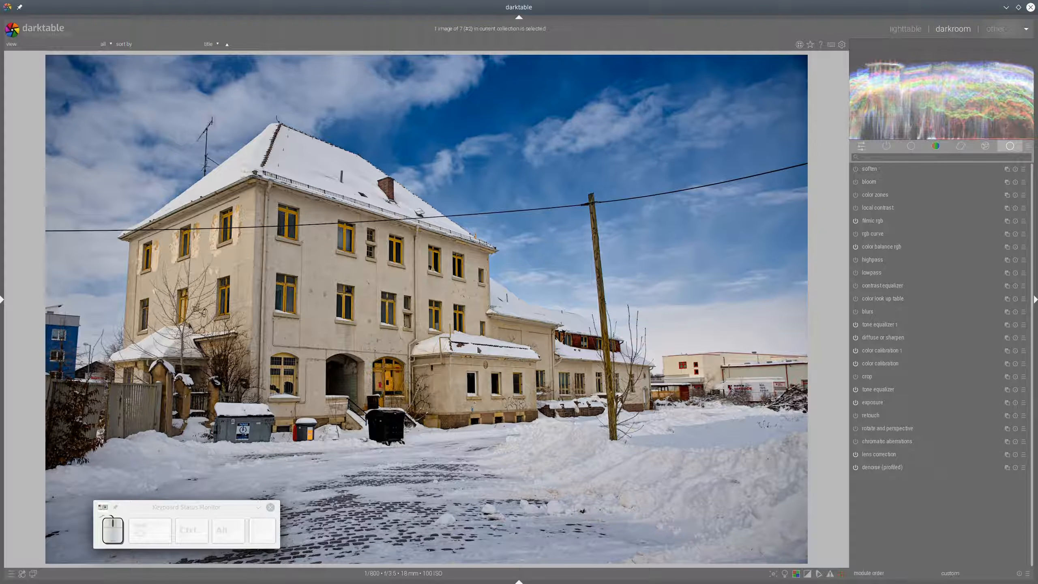
pyautogui.hotkey('shift', 'l')
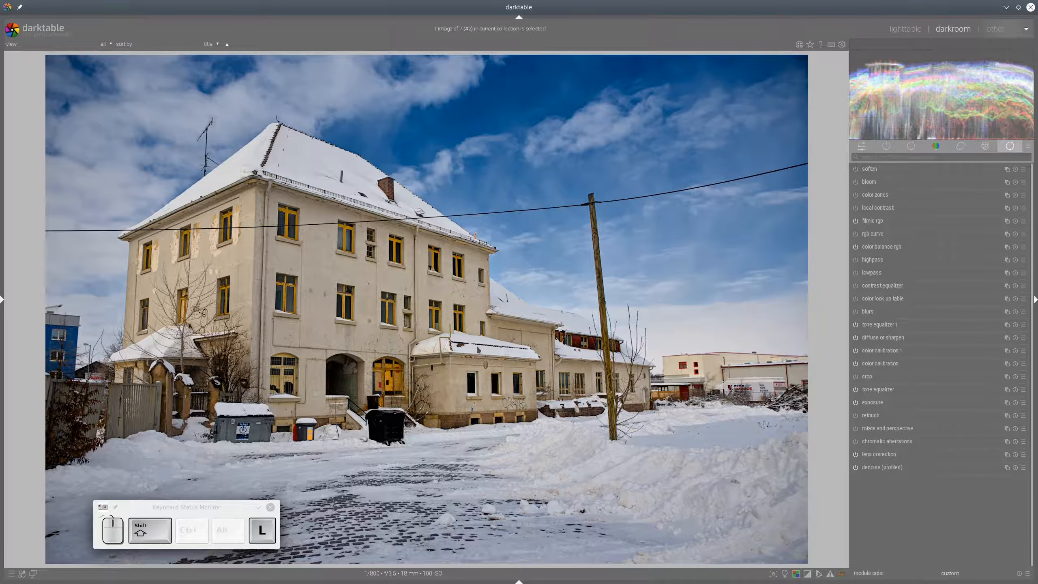
pyautogui.hotkey('ctrl', 'shift', 'l')
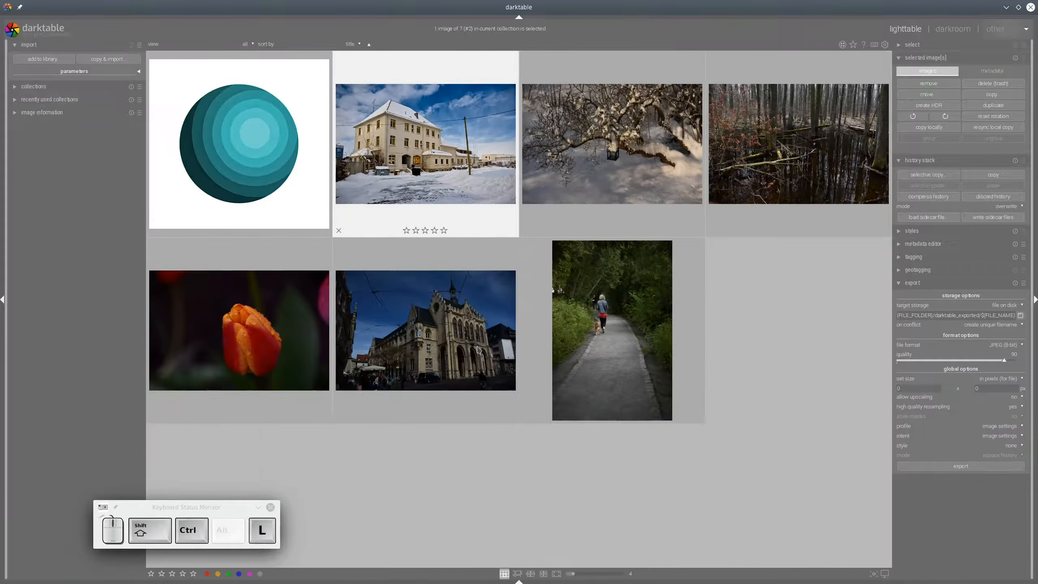
pyautogui.click(438, 177)
pyautogui.doubleClick(438, 177)
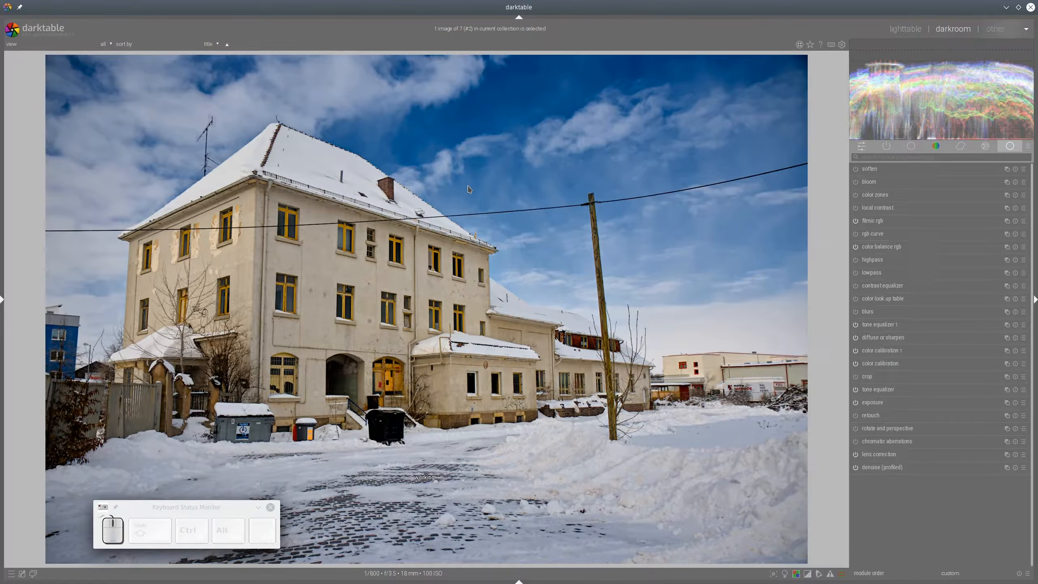
# Show the history stack, roll the photo back to the lens correction state and take a snapshot of it
pyautogui.hotkey('ctrl', 'shift', 'l')
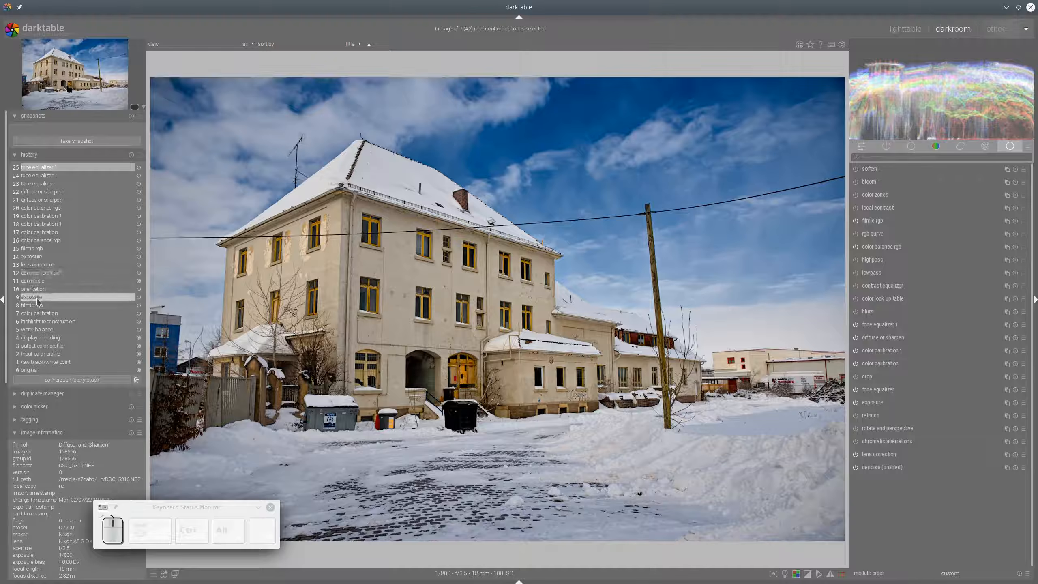
pyautogui.click(38, 282)
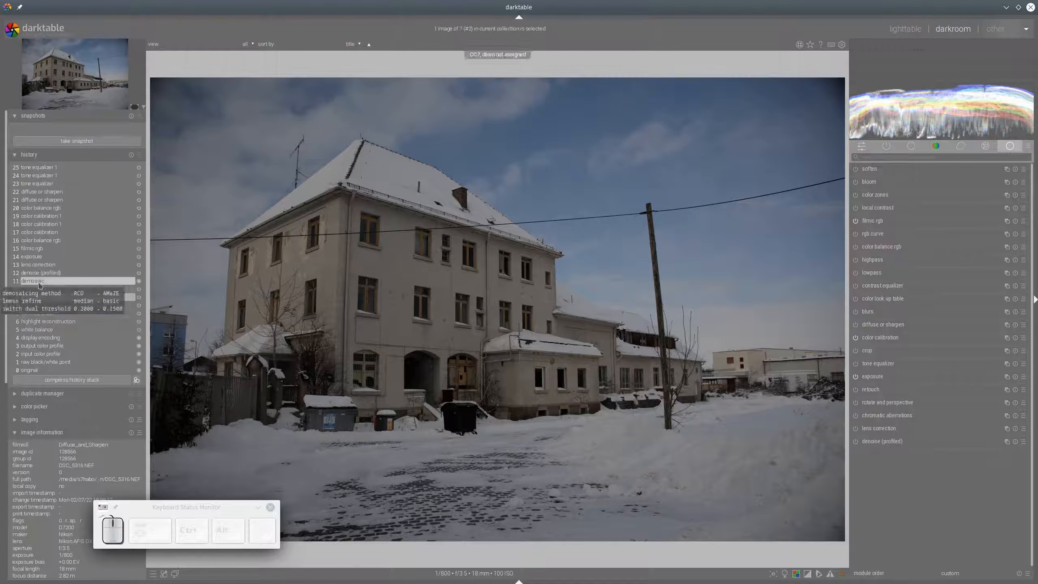
pyautogui.click(34, 257)
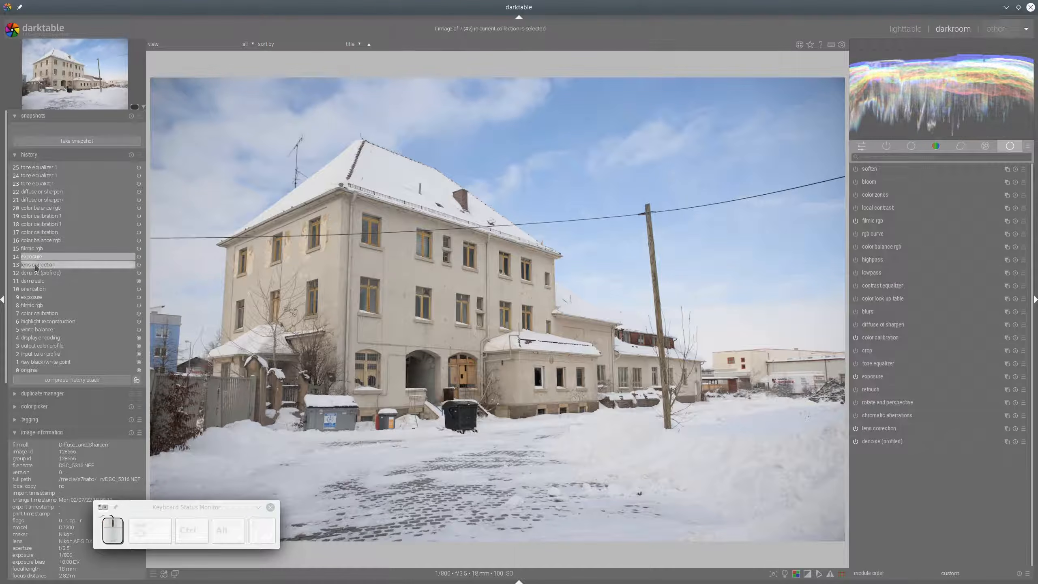
pyautogui.click(36, 265)
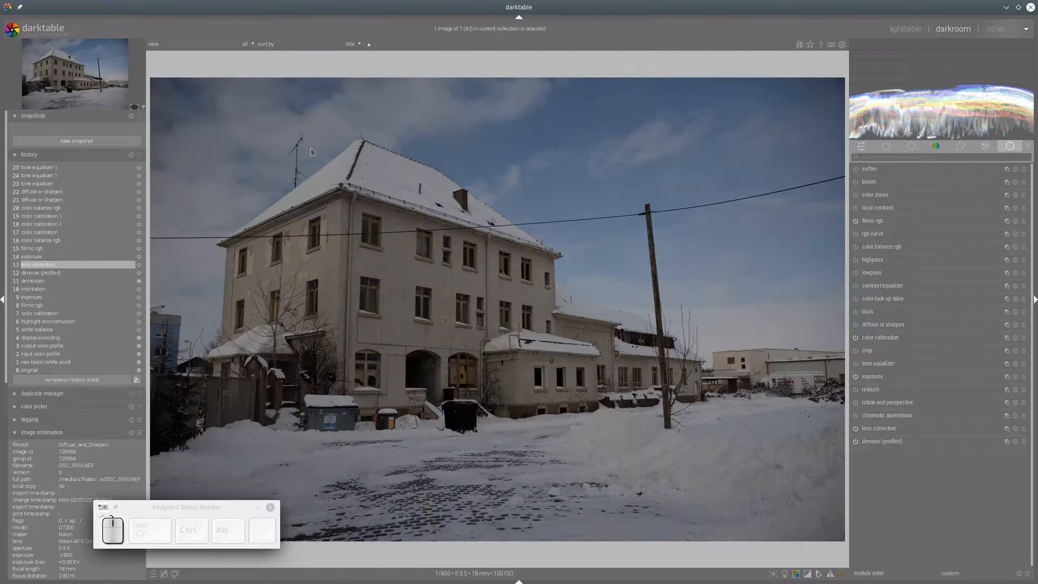
pyautogui.click(105, 140)
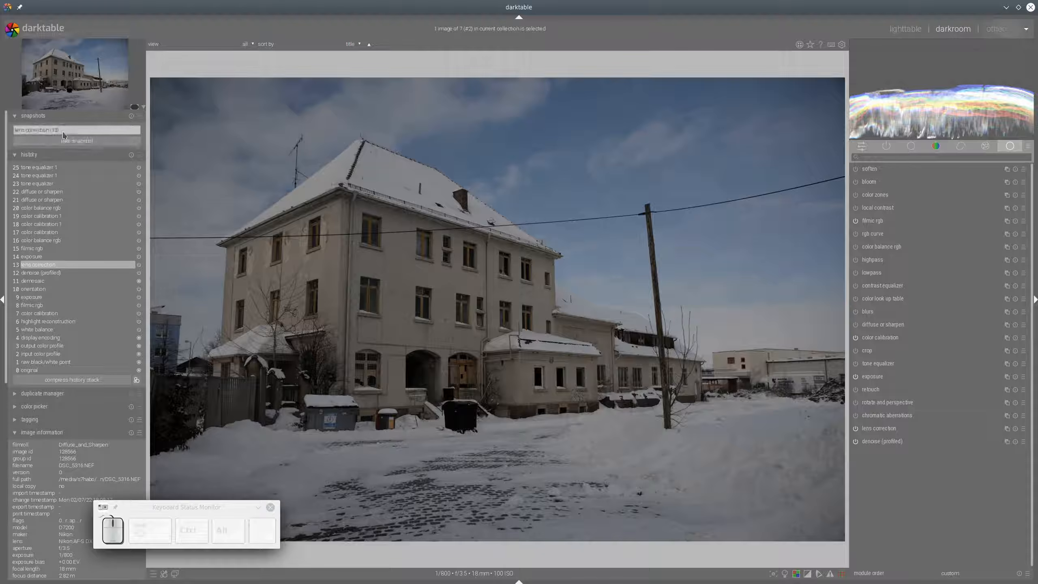
# Restore the latest tone equalizer 1 history state and sweep the split line across the photo to compare it with the lens correction snapshot
pyautogui.click(42, 167)
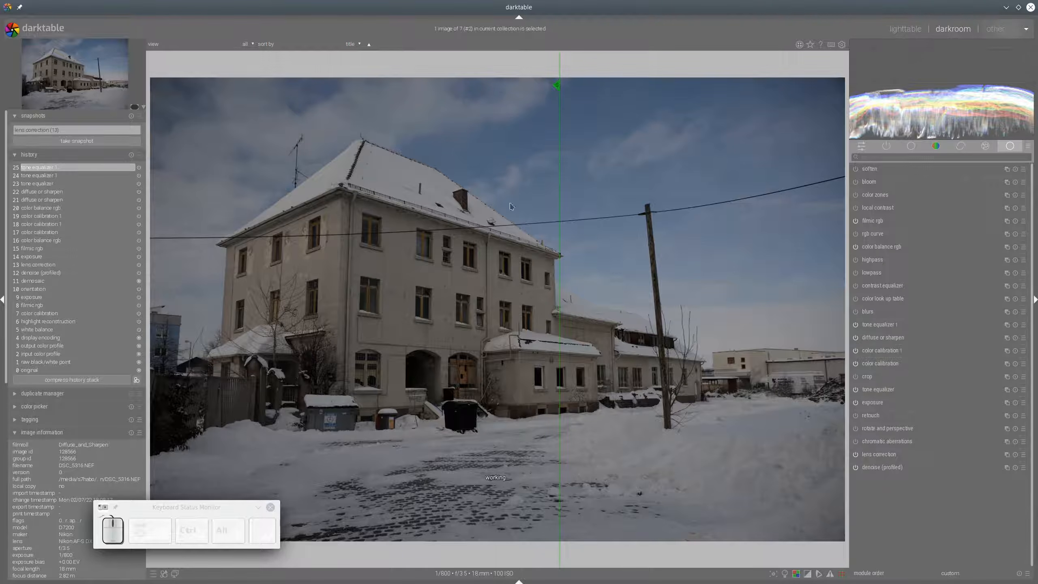
pyautogui.moveTo(559, 212); pyautogui.dragTo(82, 214)
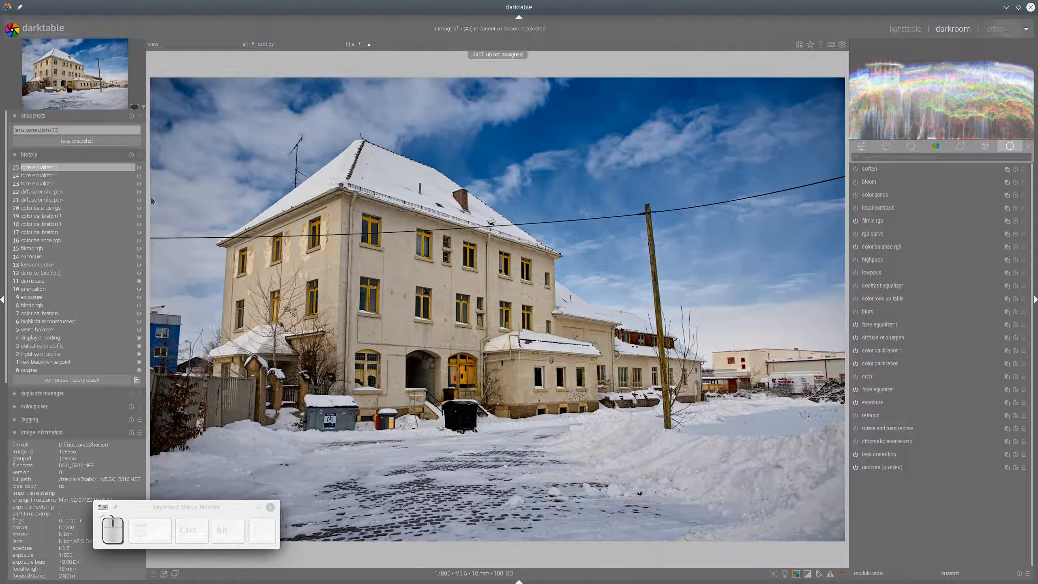
pyautogui.moveTo(150, 197); pyautogui.dragTo(135, 235)
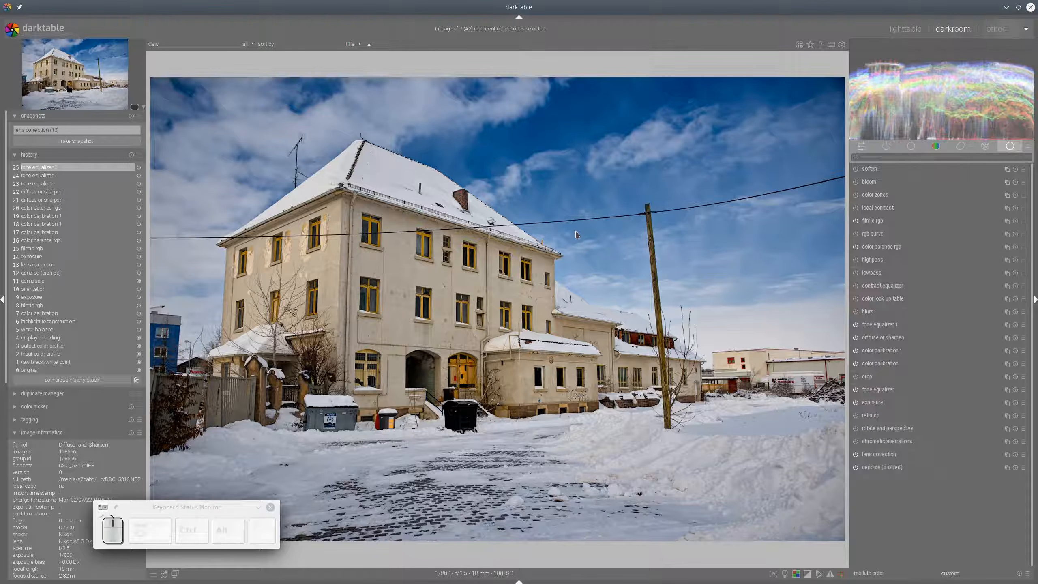
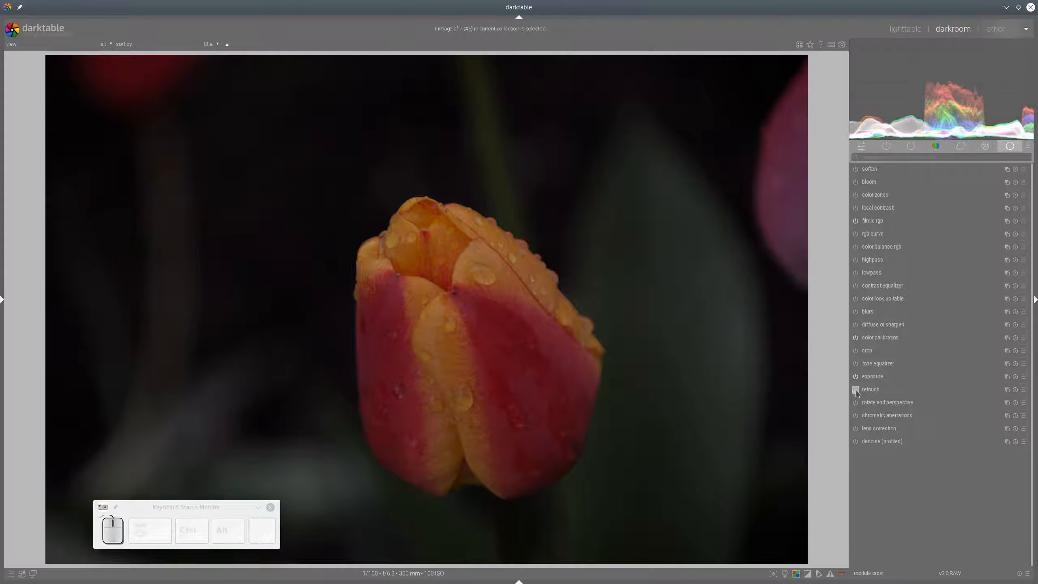
# Enable lens correction and denoise (profiled) on the tulip photo and raise its exposure to about 1.79 EV
pyautogui.click(879, 378)
pyautogui.click(872, 382)
pyautogui.click(857, 429)
pyautogui.click(956, 376)
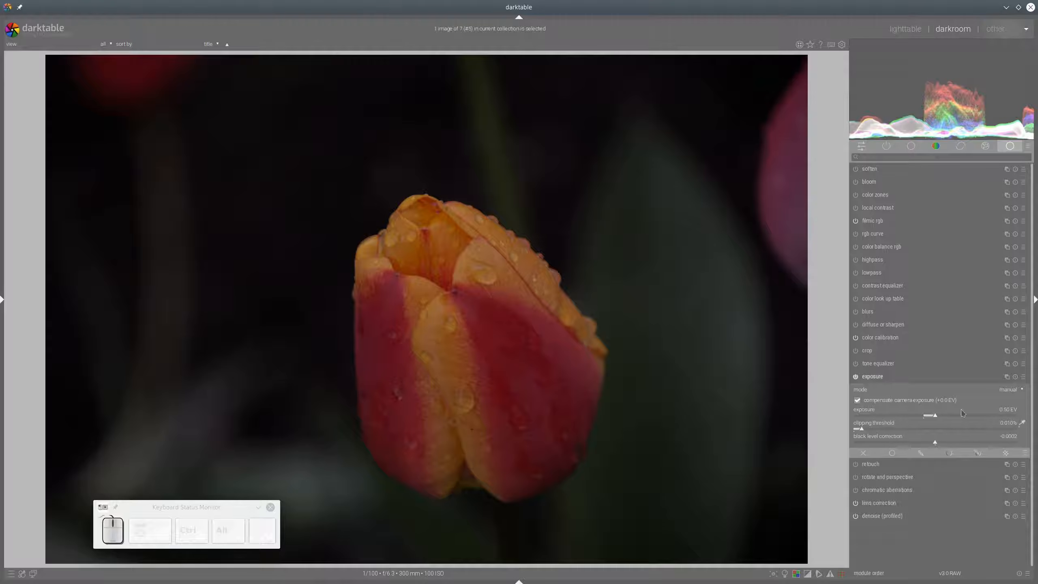
pyautogui.click(984, 416)
pyautogui.click(966, 417)
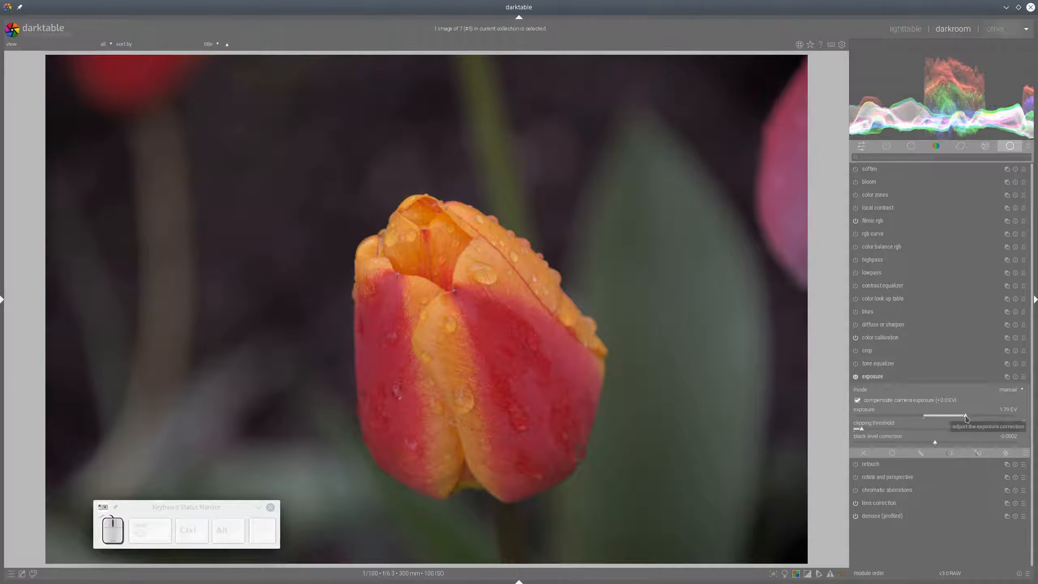
# Enable color balance rgb, set its global chroma to about 42.80% and collapse the module
pyautogui.click(869, 247)
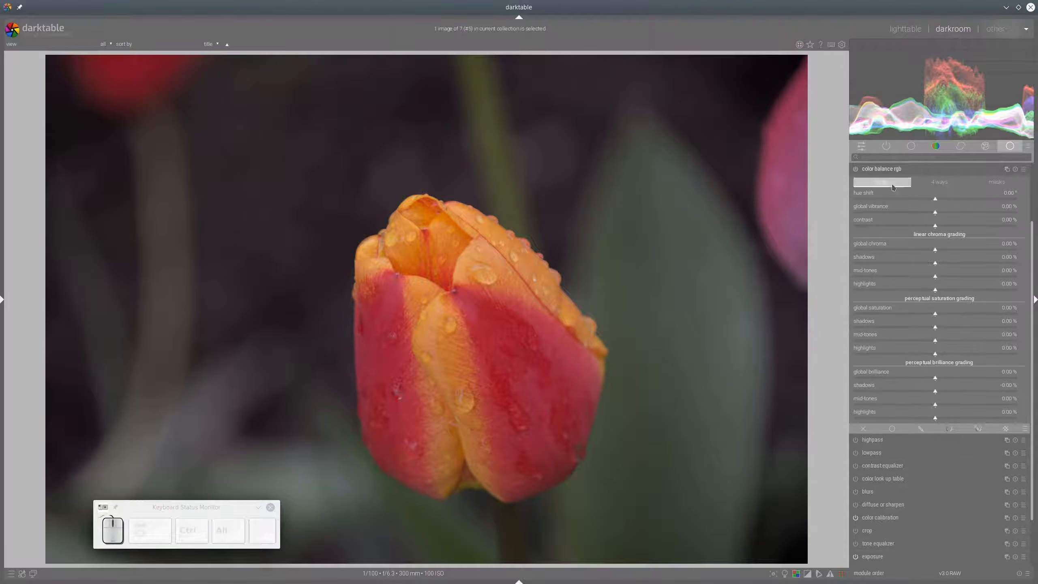
pyautogui.click(856, 171)
pyautogui.moveTo(976, 253); pyautogui.dragTo(994, 253)
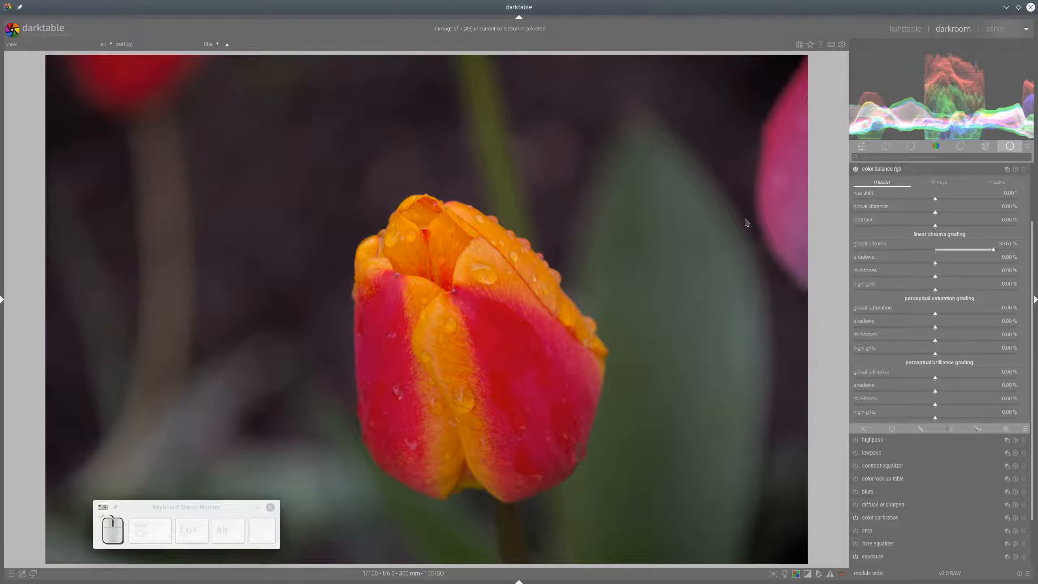
pyautogui.click(1006, 252)
pyautogui.click(888, 169)
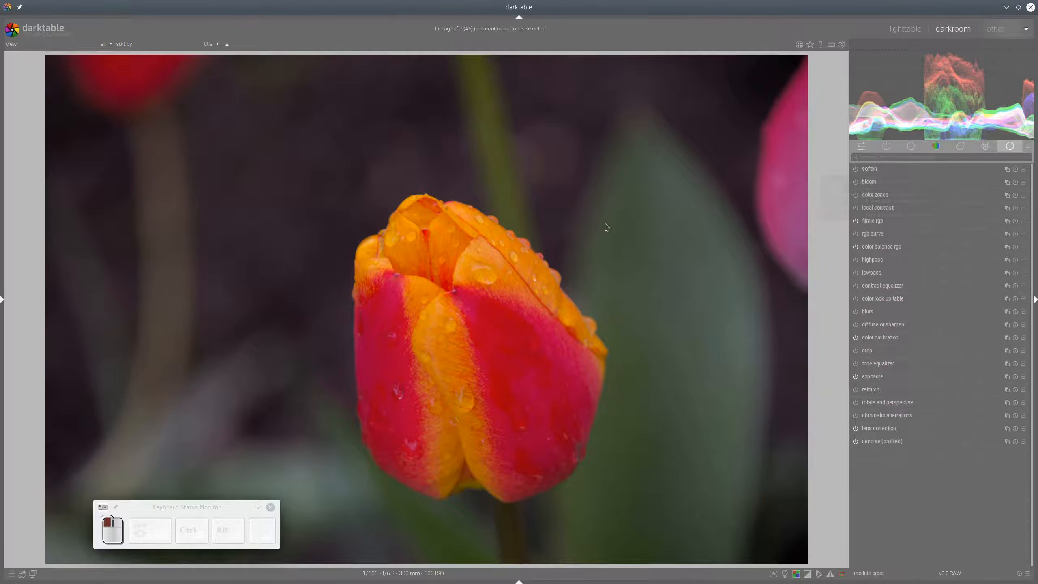
# Duplicate the edited tulip photo in the lighttable and open the duplicate in the darkroom
pyautogui.click(904, 30)
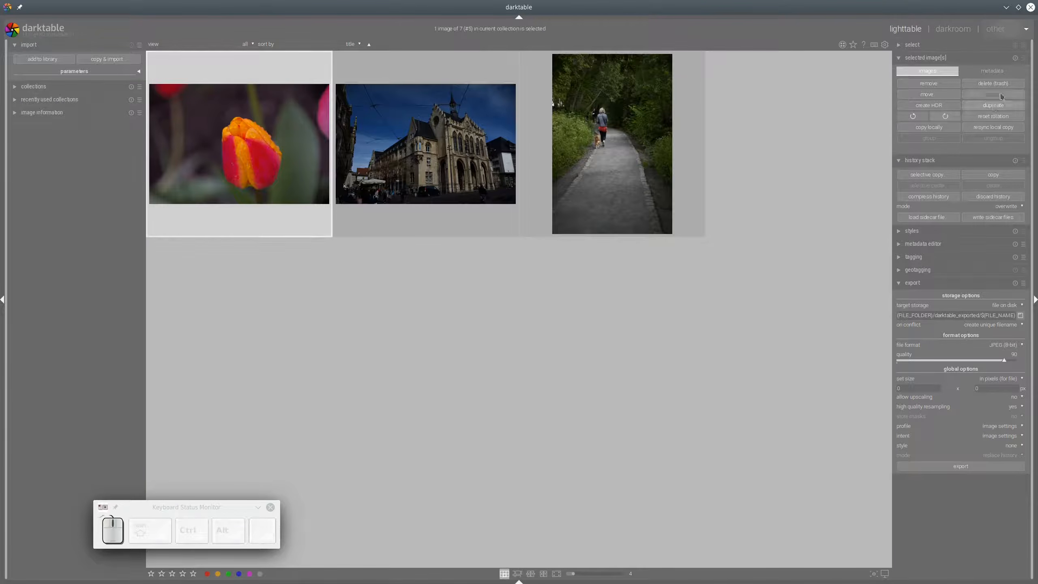
pyautogui.click(993, 105)
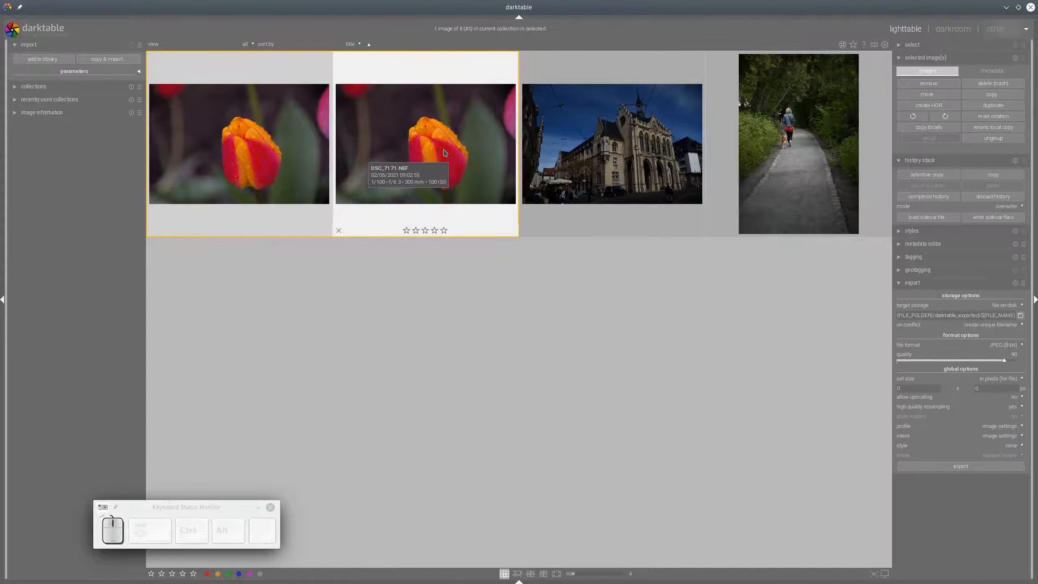
pyautogui.doubleClick(445, 153)
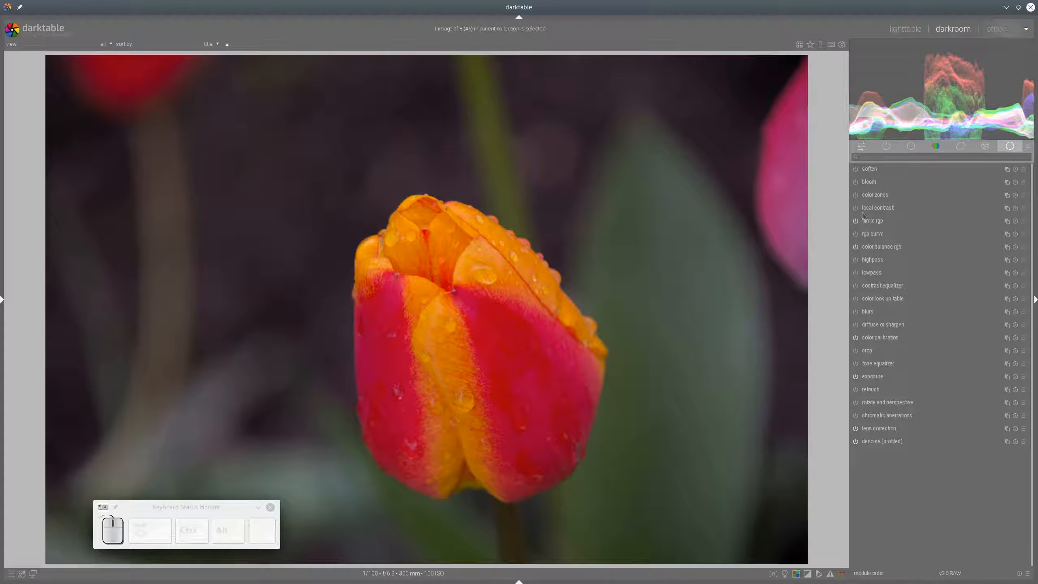
# In the duplicate's color balance rgb, lower global chroma to about 0.62% and set global vibrance to about 25.68%
pyautogui.click(880, 247)
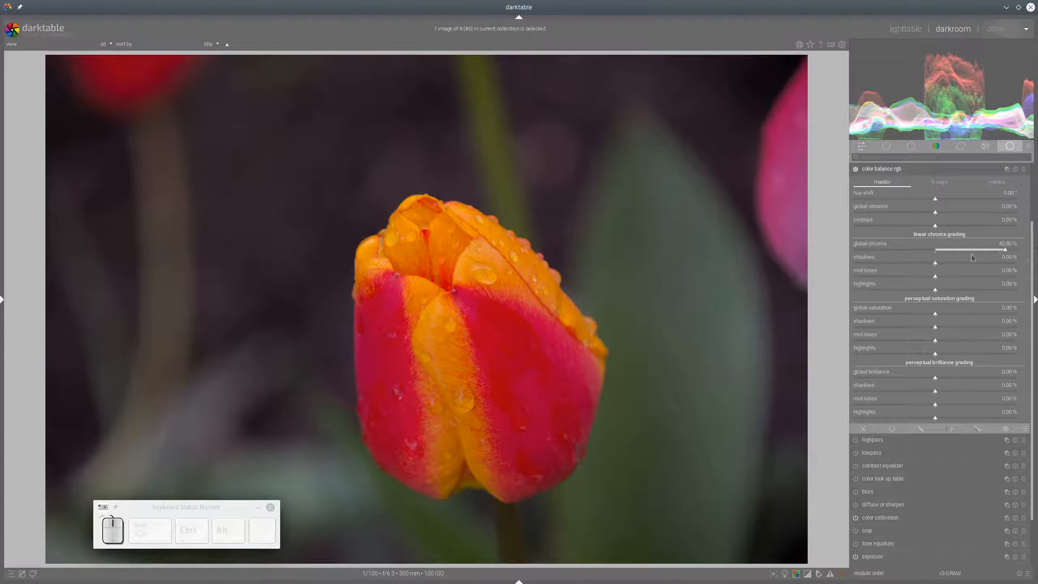
pyautogui.click(936, 251)
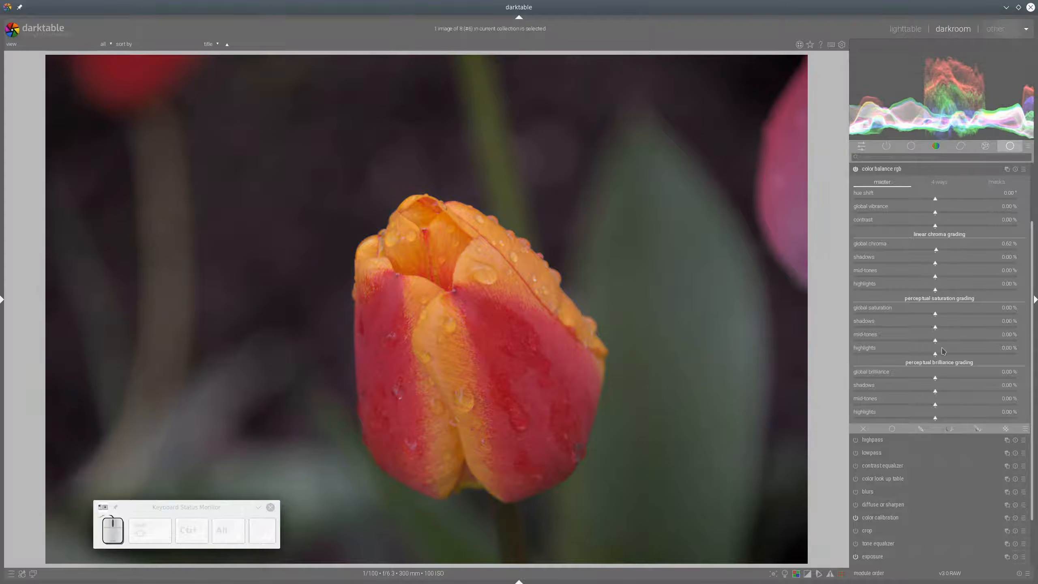
pyautogui.click(973, 212)
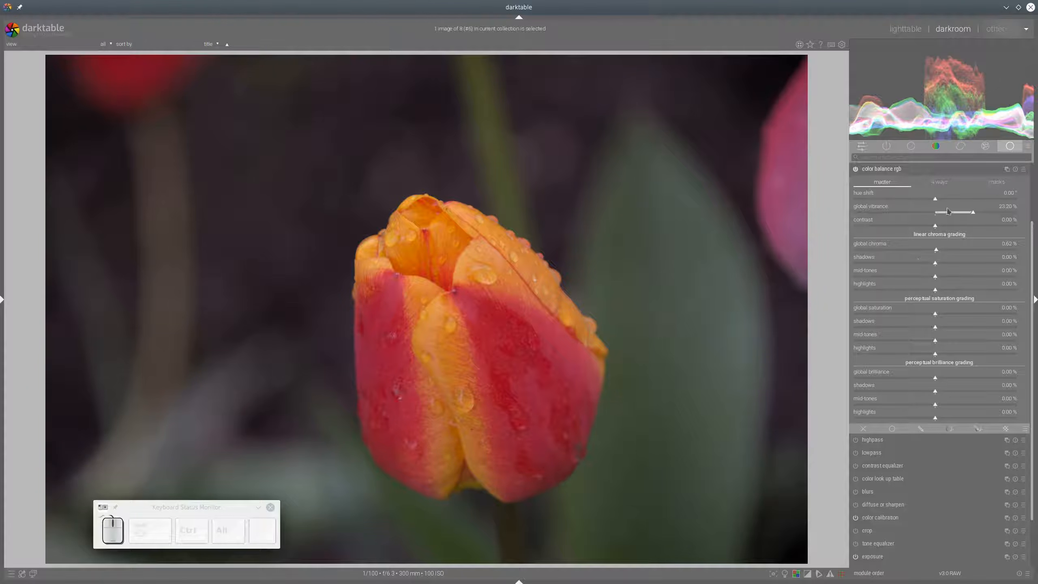
pyautogui.click(978, 212)
# Set perceptual saturation to about 23.88% in shadows and 14.93% in mid-tones, and brilliance to about -7.88% globally and 17.68% in highlights
pyautogui.click(1014, 328)
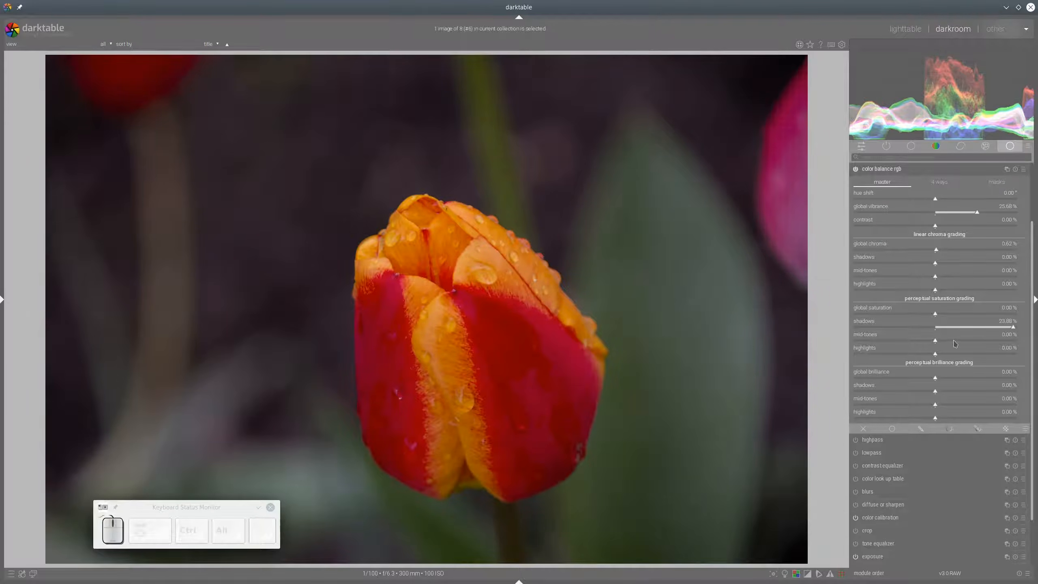
pyautogui.click(976, 341)
pyautogui.click(994, 340)
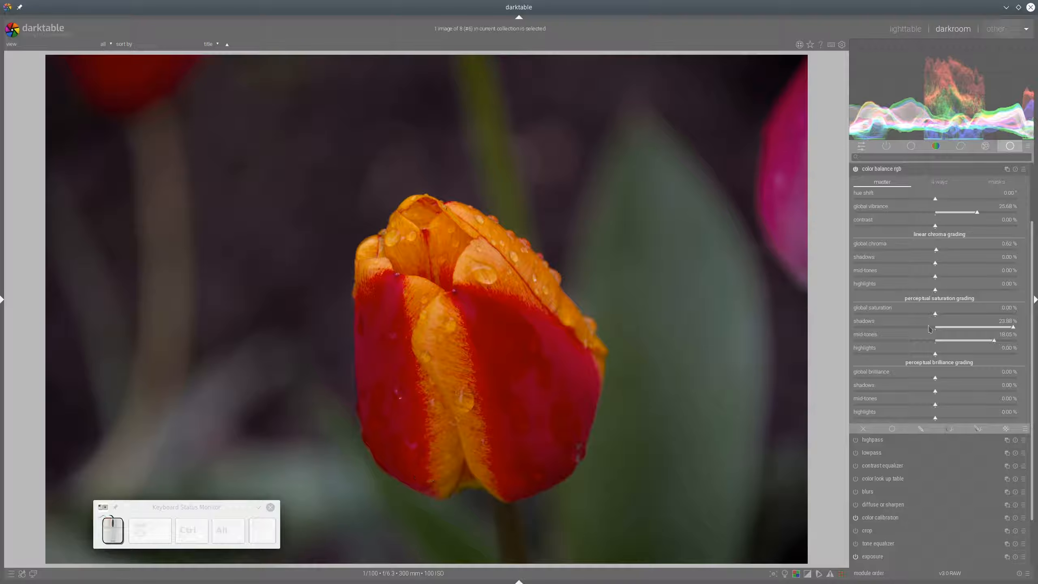
pyautogui.click(984, 341)
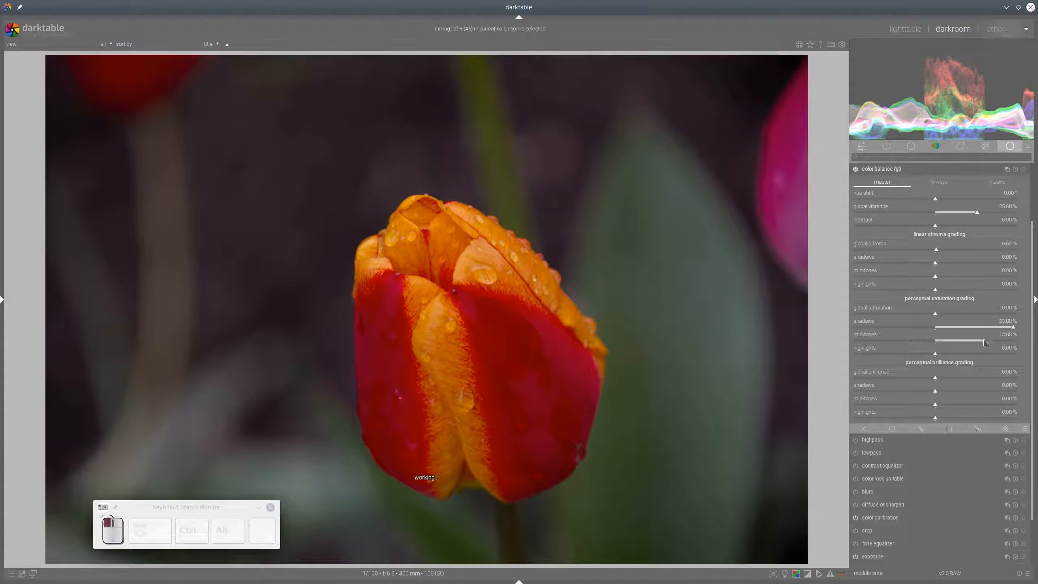
pyautogui.click(909, 380)
pyautogui.moveTo(977, 418); pyautogui.dragTo(993, 418)
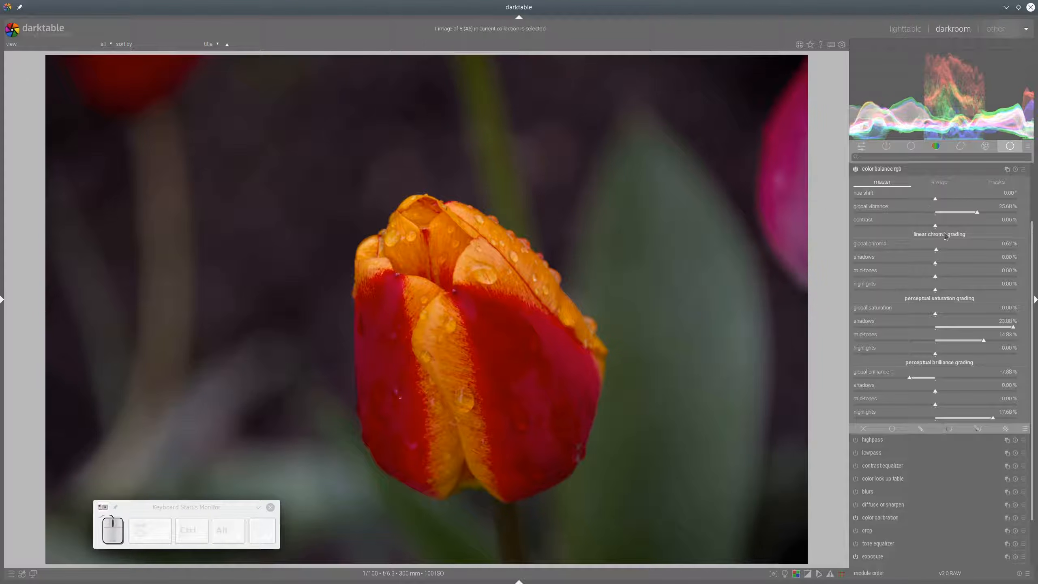
# In the 4 ways grading, lower power luminance to about -6.8% and raise highlights gain luminance moderately, and collapse color balance rgb
pyautogui.click(948, 185)
pyautogui.click(913, 362)
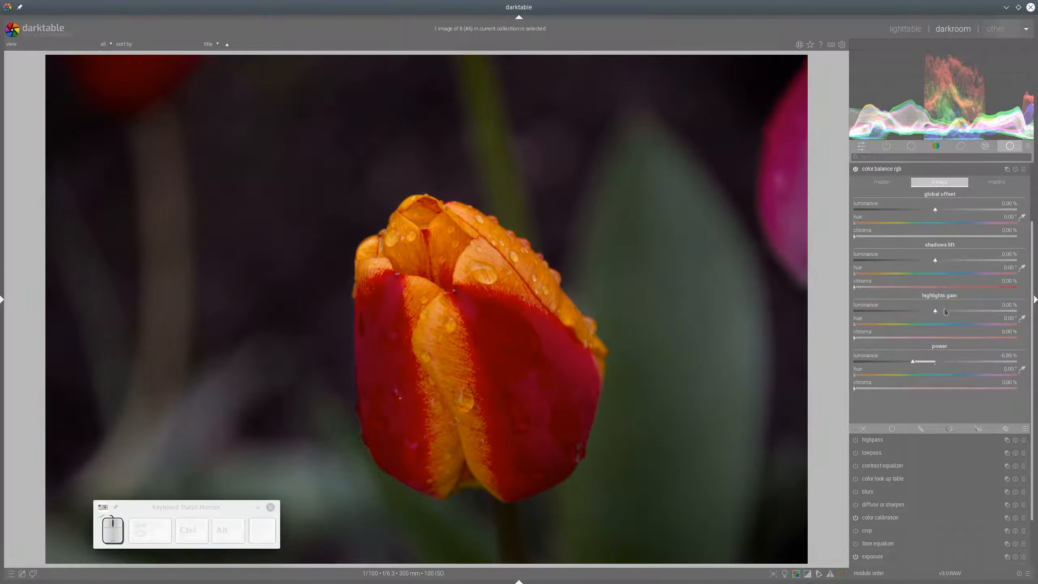
pyautogui.click(957, 309)
pyautogui.click(970, 312)
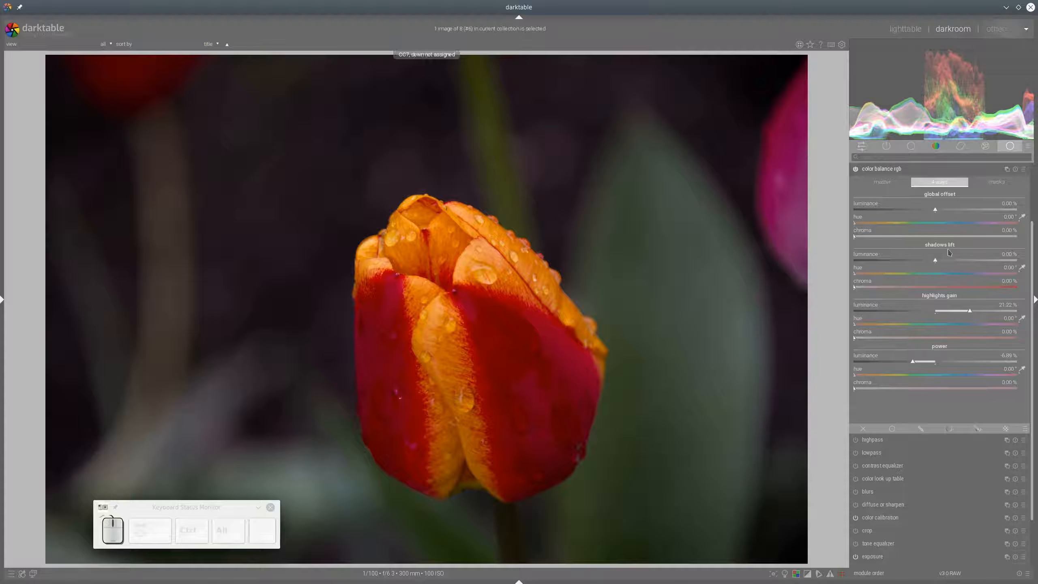
pyautogui.click(960, 312)
pyautogui.click(886, 172)
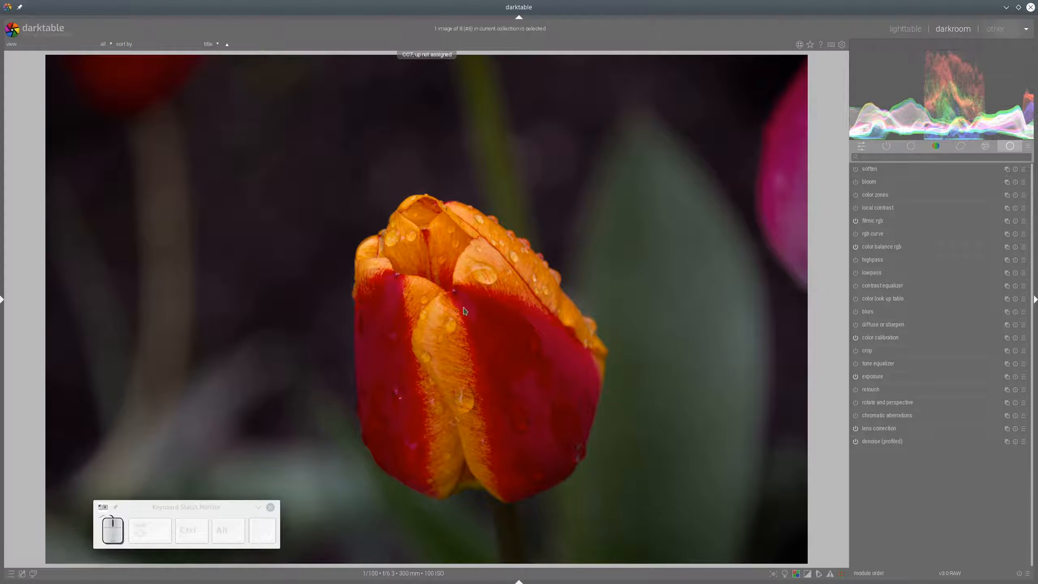
# Give diffuse or sharpen a combined drawn and parametric mask and activate the range picker for the hue channel
pyautogui.scroll(10, 411, 296)
pyautogui.scroll(-9, 438, 258)
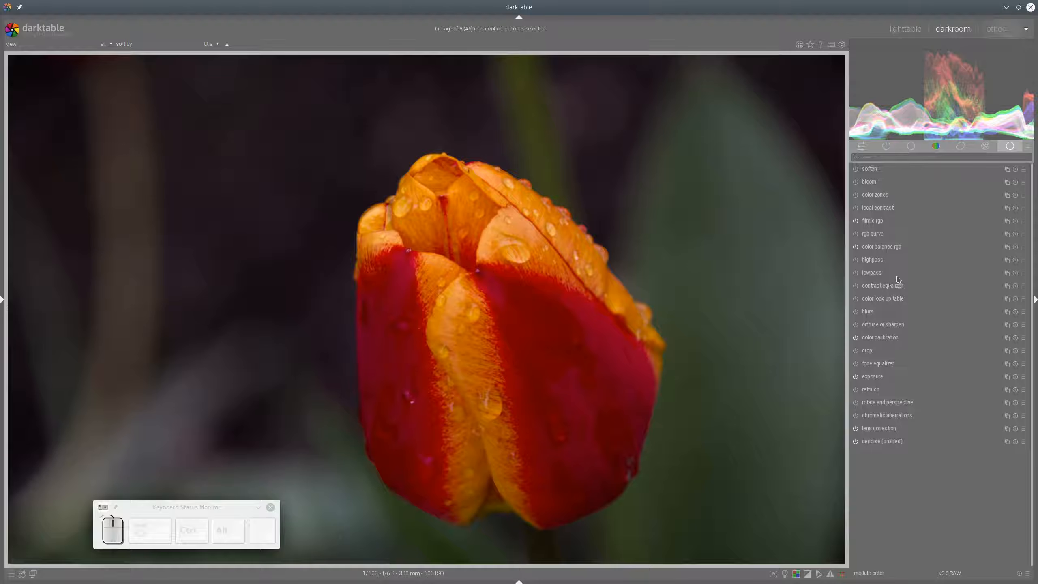
pyautogui.click(879, 326)
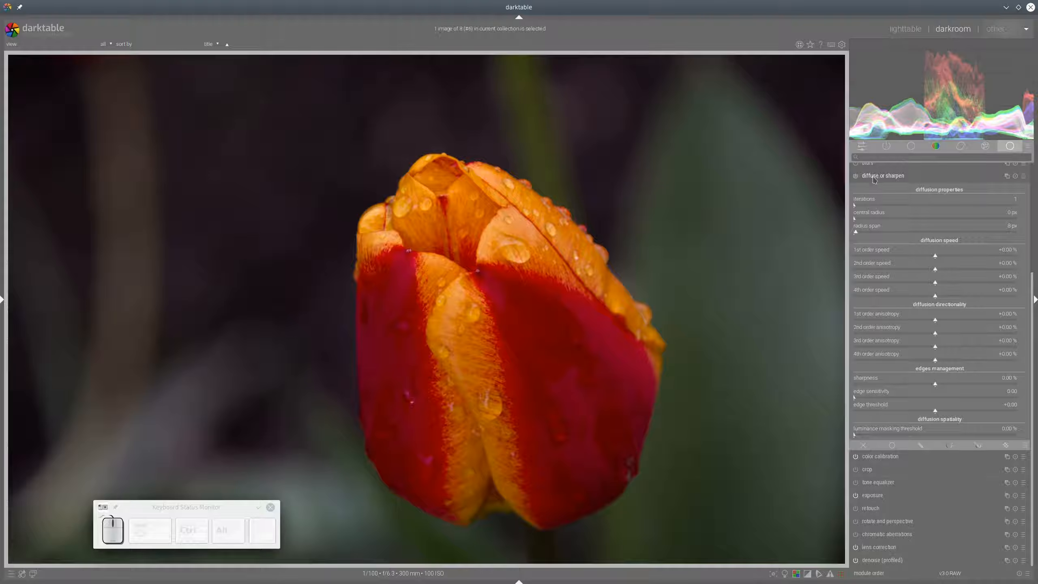
pyautogui.click(981, 447)
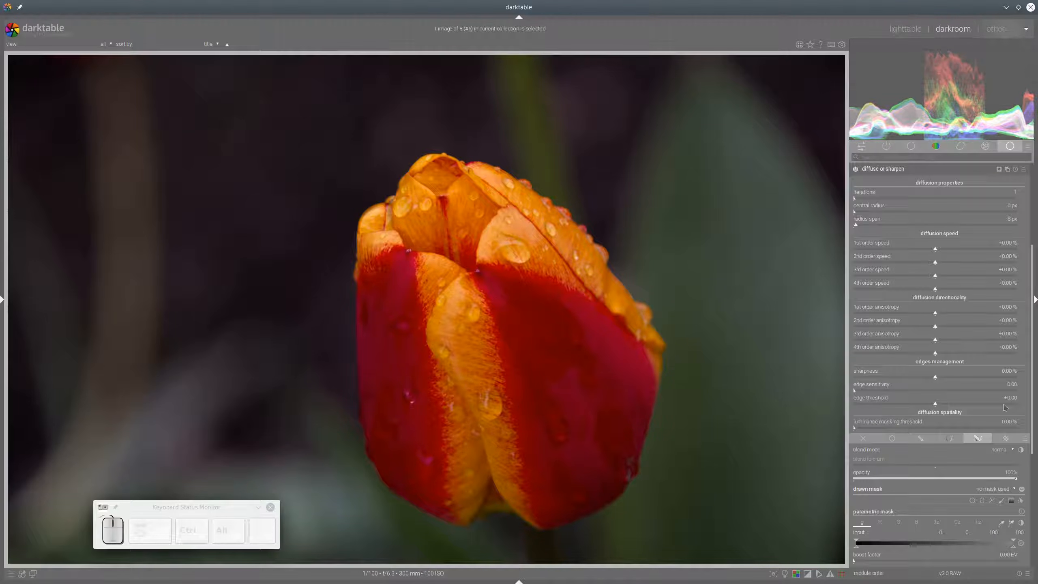
pyautogui.scroll(-5, 981, 323)
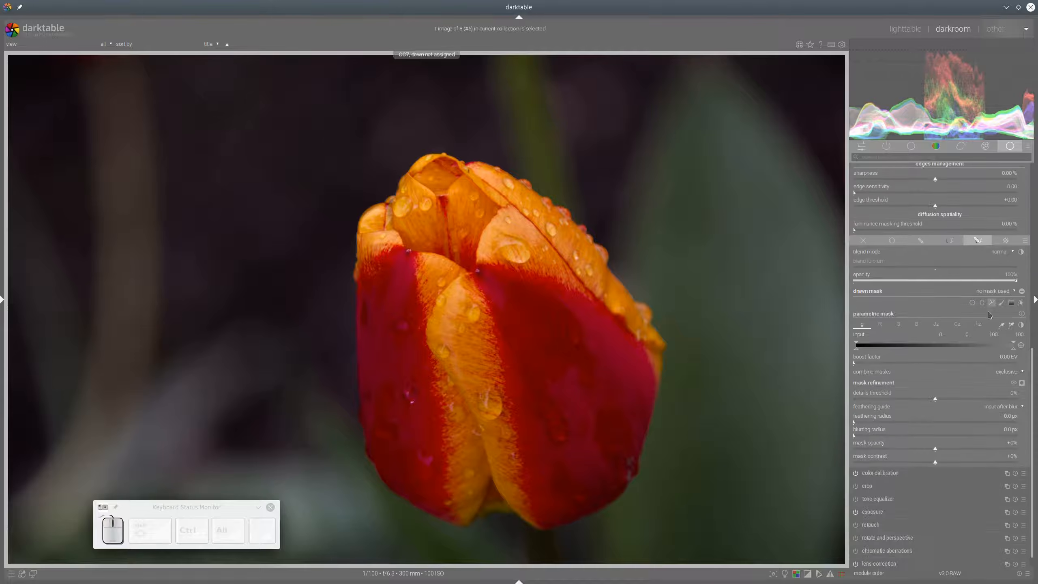
pyautogui.click(984, 326)
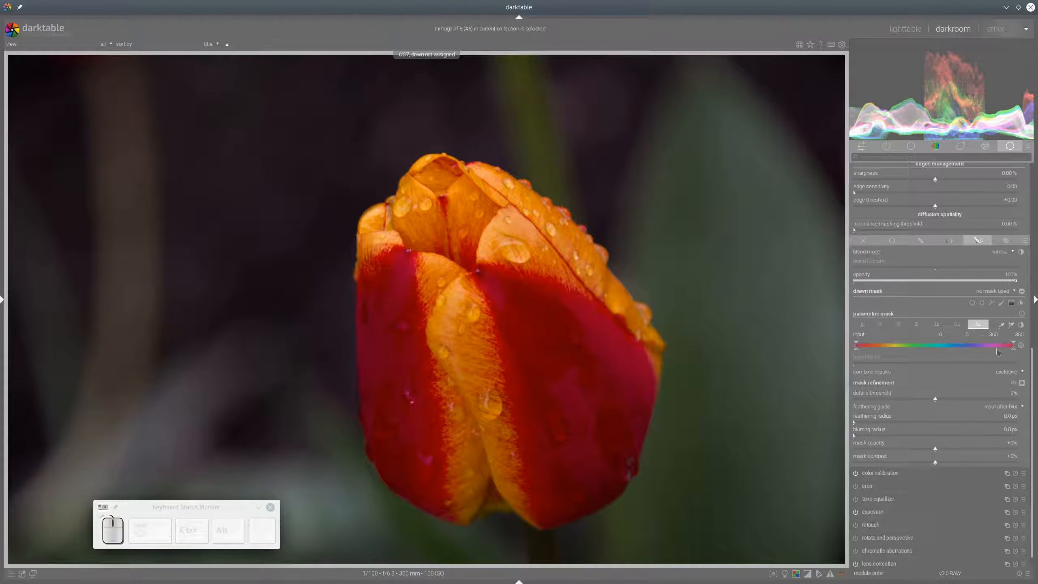
pyautogui.click(1011, 325)
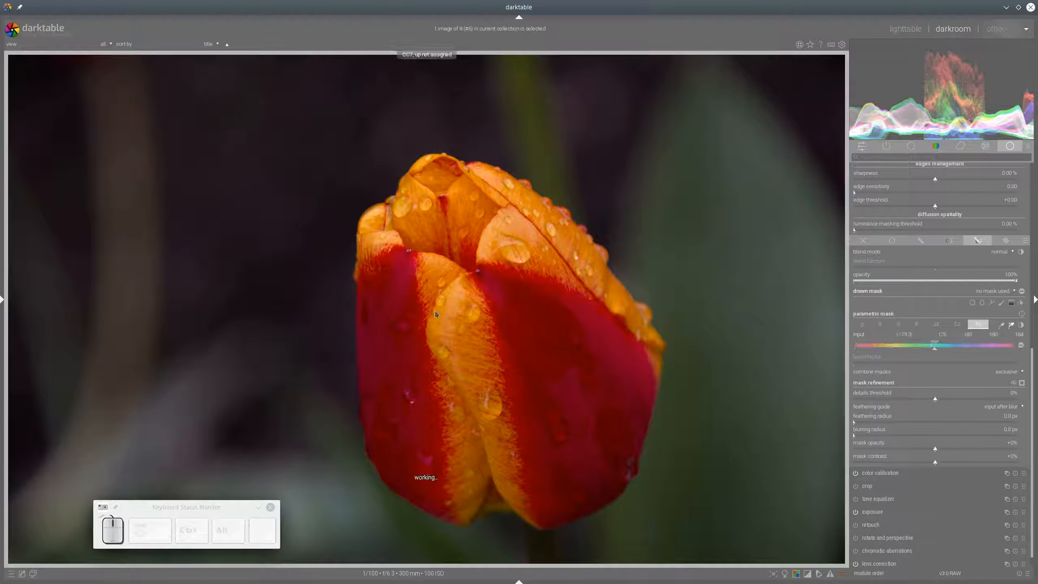
# Clear the lens correction snapshot of the building so that the split view no longer covers the tulip, keeping the left panel hidden
pyautogui.click(434, 330)
pyautogui.moveTo(434, 331); pyautogui.dragTo(515, 245)
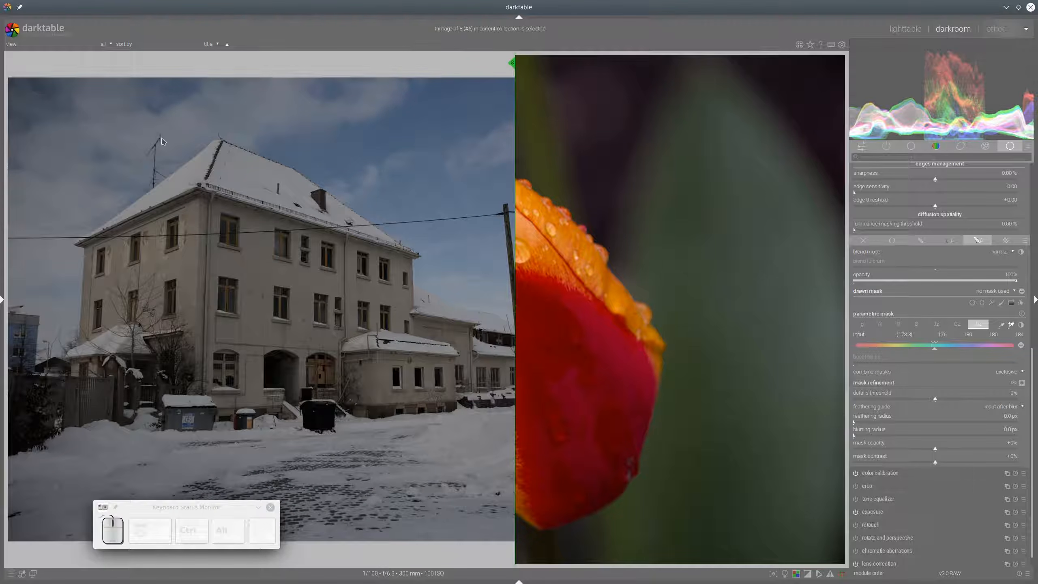
pyautogui.hotkey('shift', 'F11')
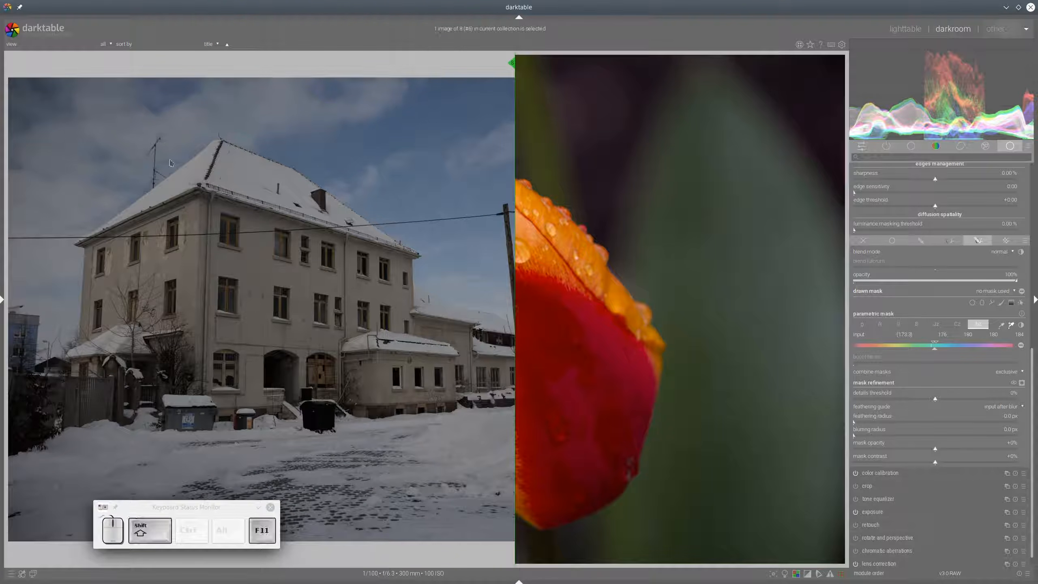
pyautogui.hotkey('ctrl', 'shift')
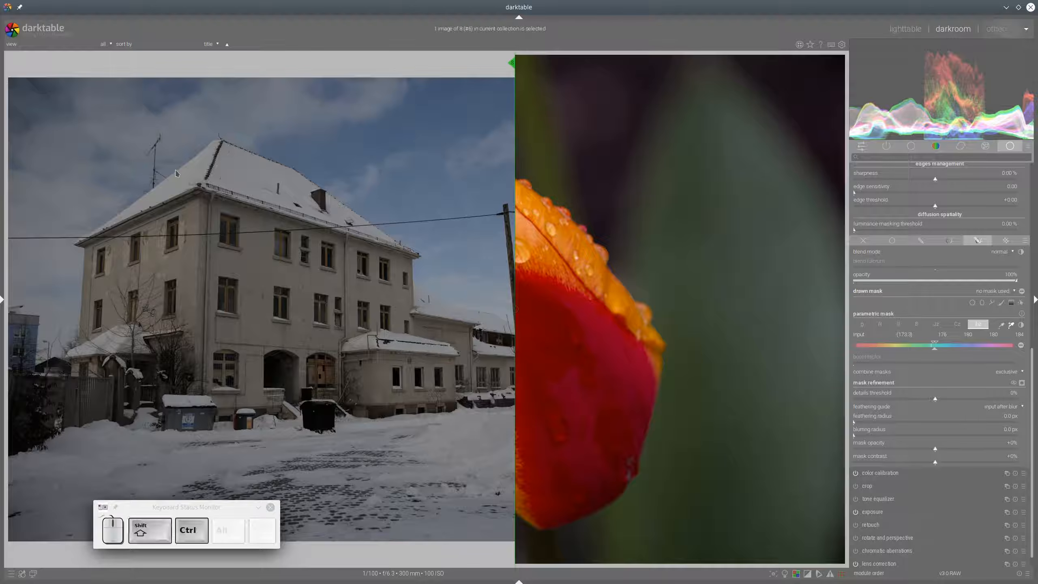
pyautogui.hotkey('ctrl', 'shift', 'l')
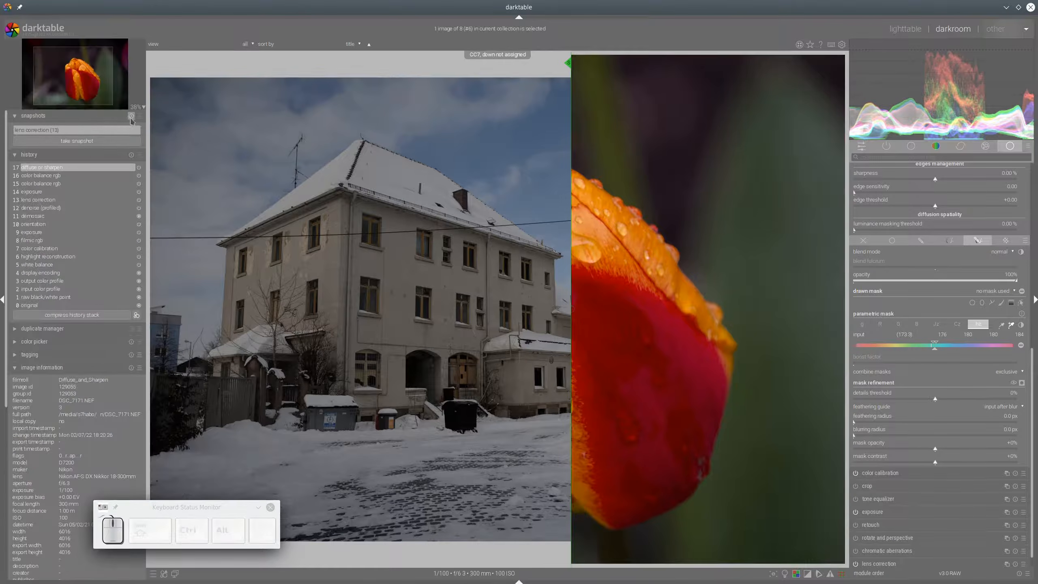
pyautogui.click(132, 116)
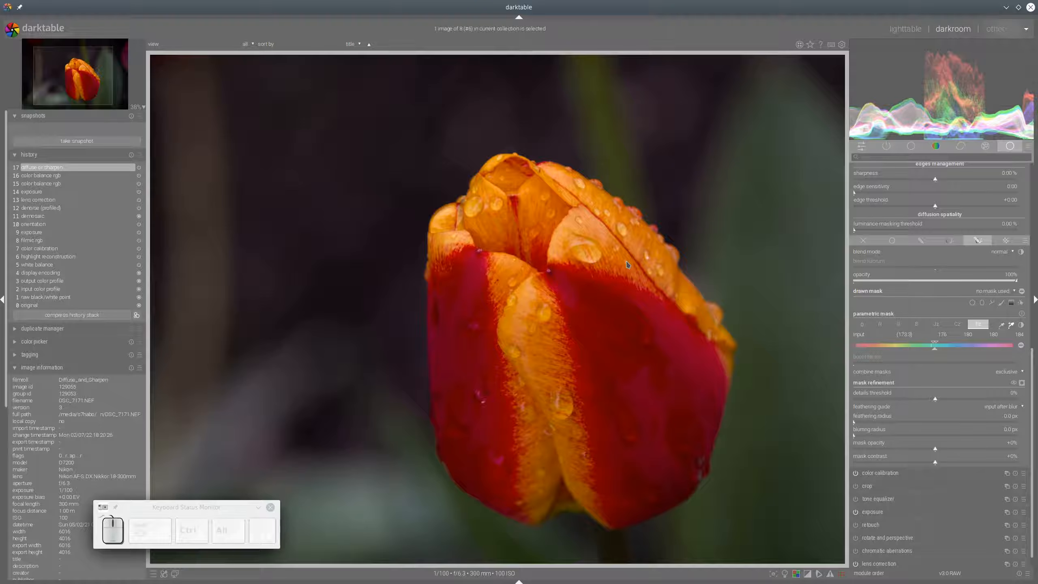
pyautogui.hotkey('ctrl', 'shift', 'l')
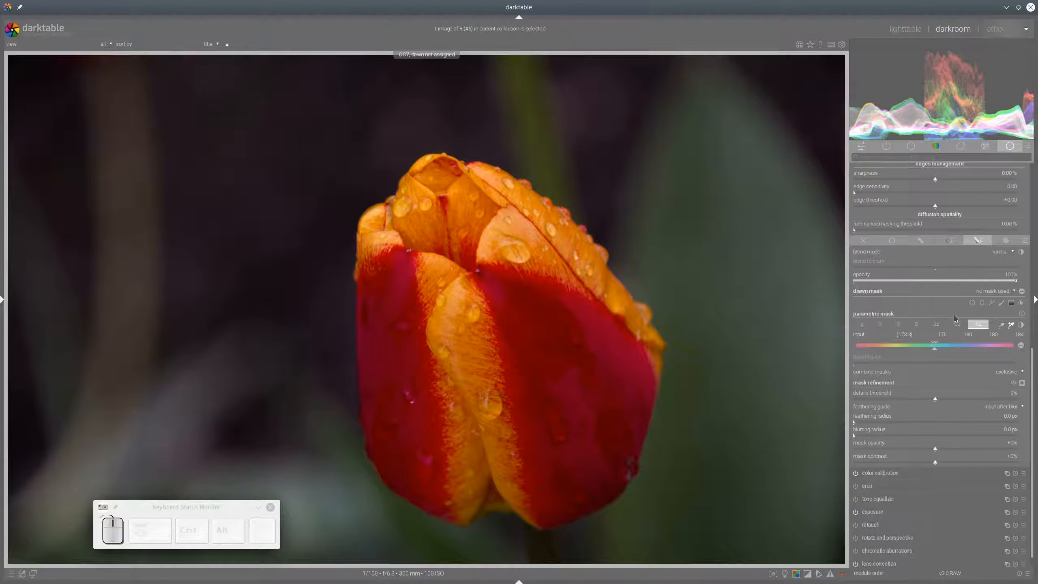
# Sample a rectangle across the red and orange petals as the hue range, display the mask and widen the range to cover the blossom
pyautogui.click(1011, 325)
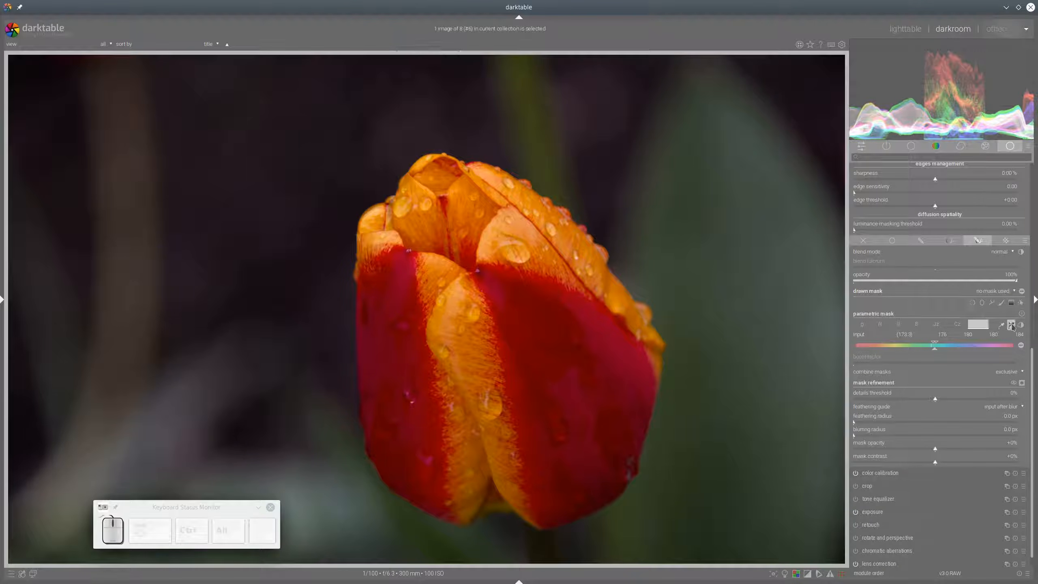
pyautogui.moveTo(412, 294); pyautogui.dragTo(569, 365)
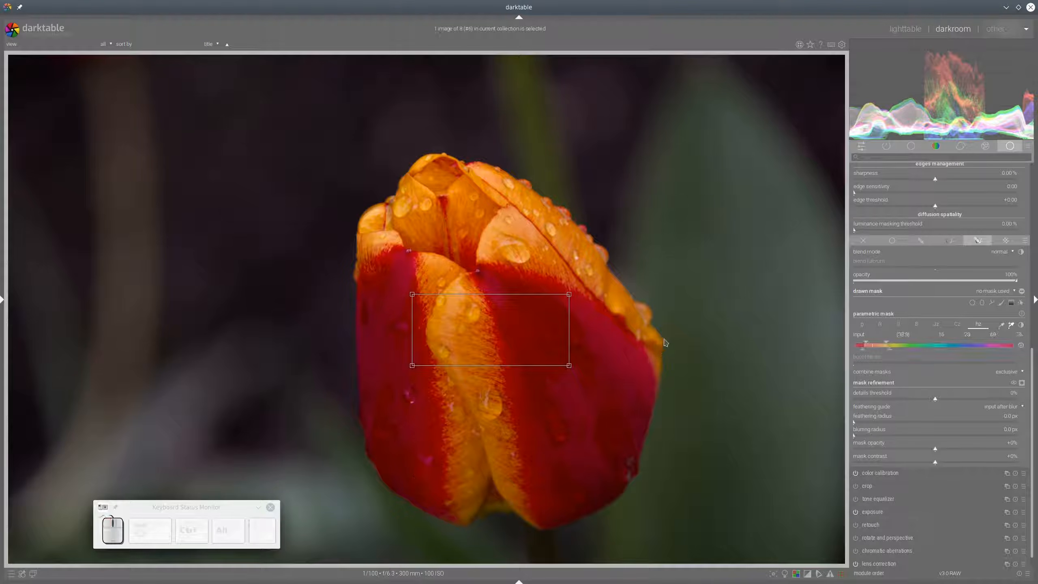
pyautogui.click(1023, 383)
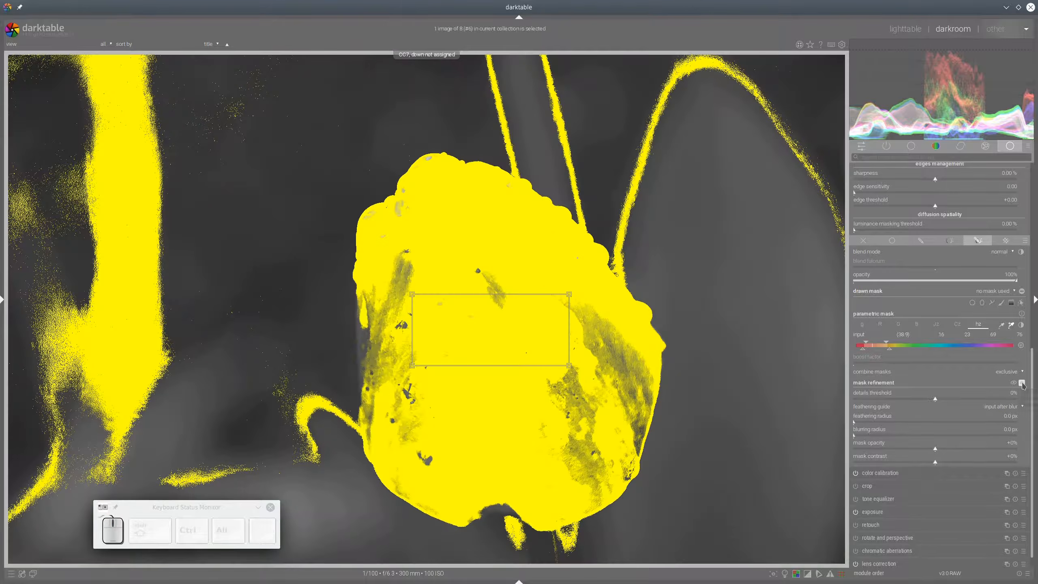
pyautogui.moveTo(866, 354)
pyautogui.mouseDown()
pyautogui.moveTo(860, 346)
pyautogui.moveTo(891, 346)
pyautogui.mouseUp()
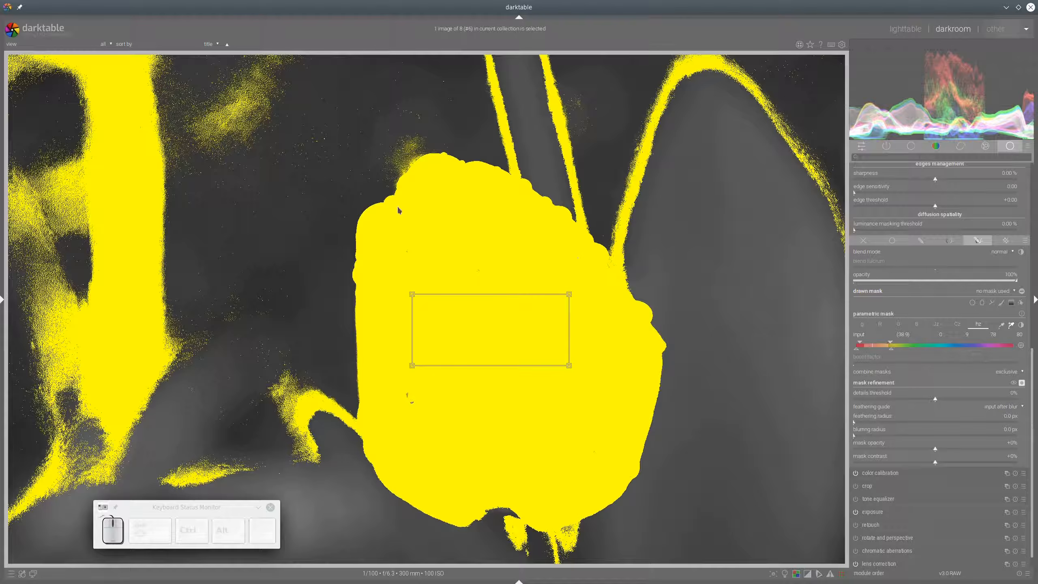
# Refine the parametric mask with a feathering radius of about 71 px and a mask contrast of about +26%
pyautogui.click(901, 426)
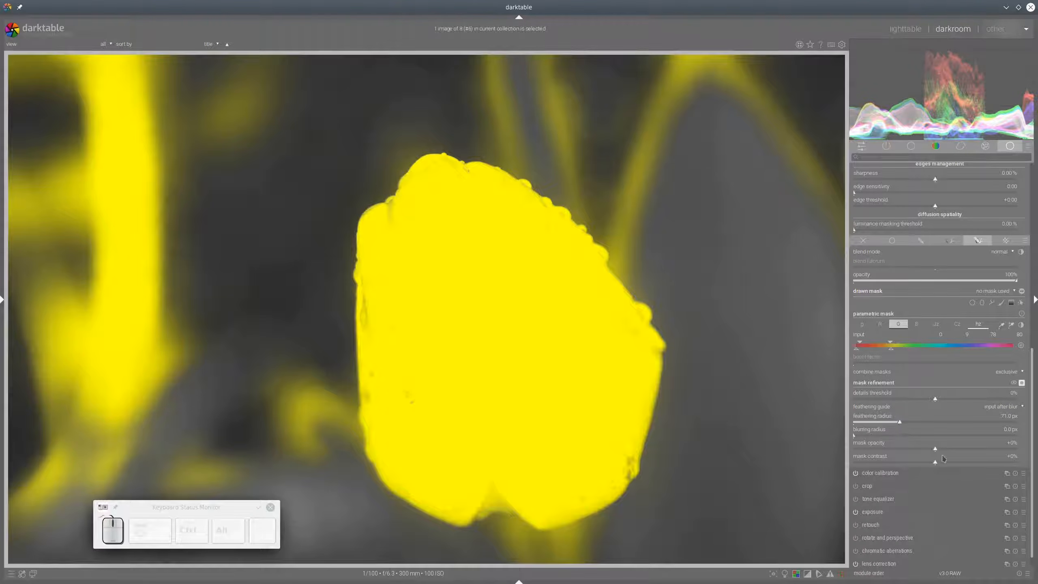
pyautogui.click(957, 461)
# Draw a closed path mask following the inside of the tulip blossom, from its tip around both lower petals
pyautogui.click(992, 303)
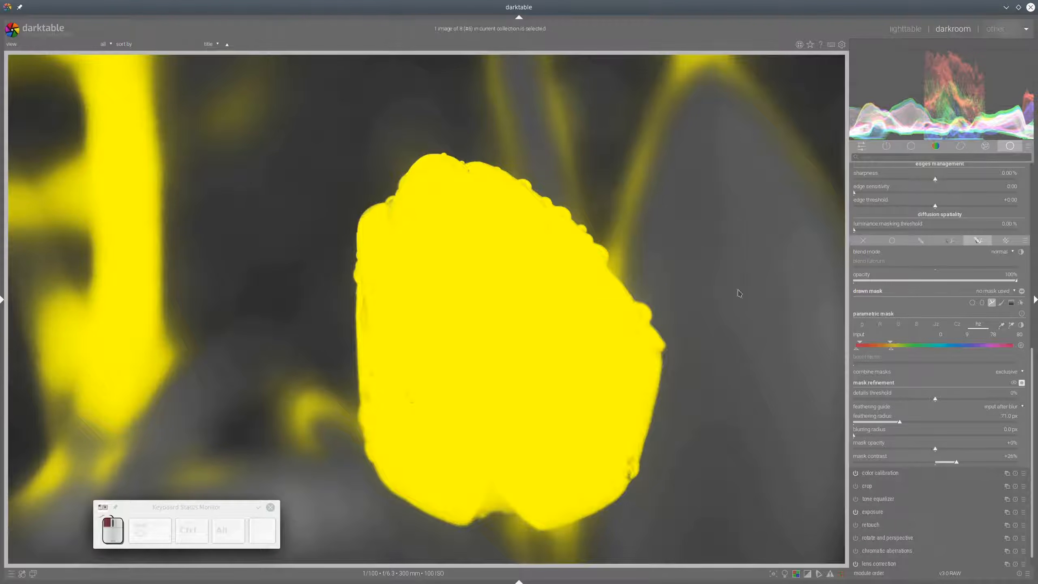
pyautogui.click(378, 282)
pyautogui.click(425, 177)
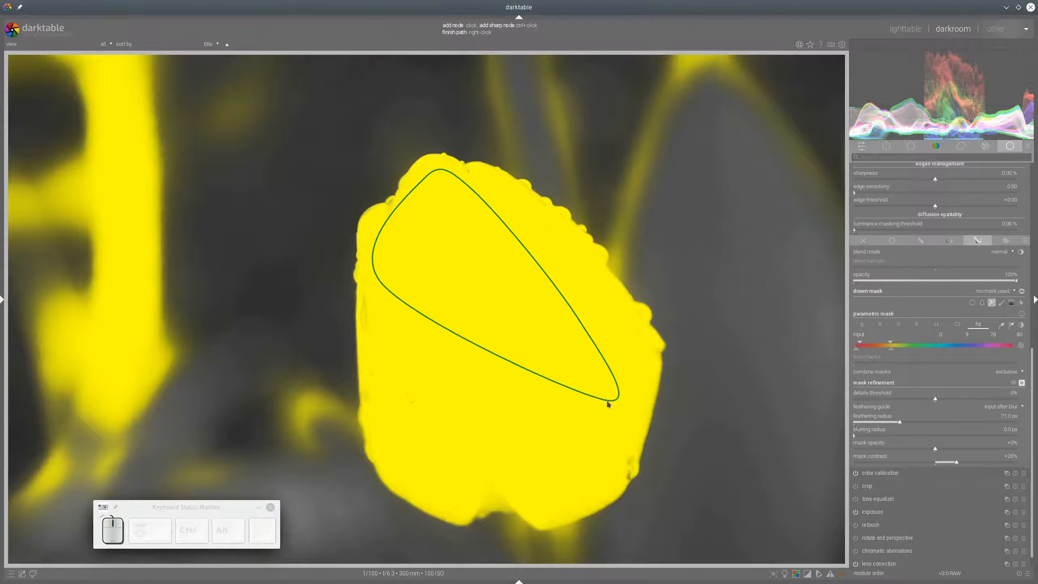
pyautogui.click(607, 402)
pyautogui.click(572, 486)
pyautogui.click(511, 478)
pyautogui.click(430, 483)
pyautogui.click(393, 392)
pyautogui.rightClick(392, 392)
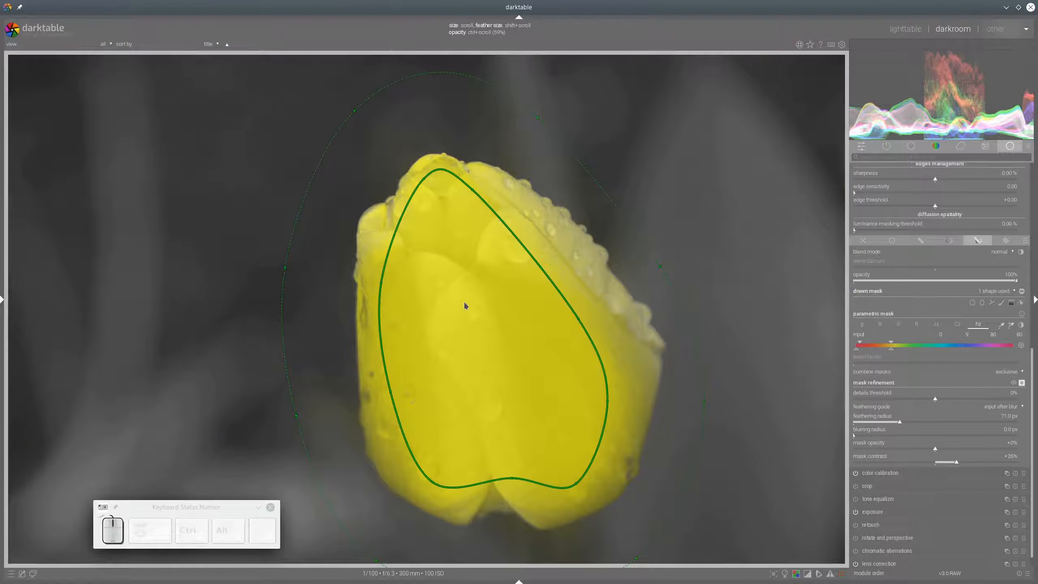
# Widen the path over the right-hand petal with about 64% feather size and 100% opacity, and hide the mask overlay and path outline
pyautogui.scroll(-3, 465, 305)
pyautogui.scroll(-1, 464, 306)
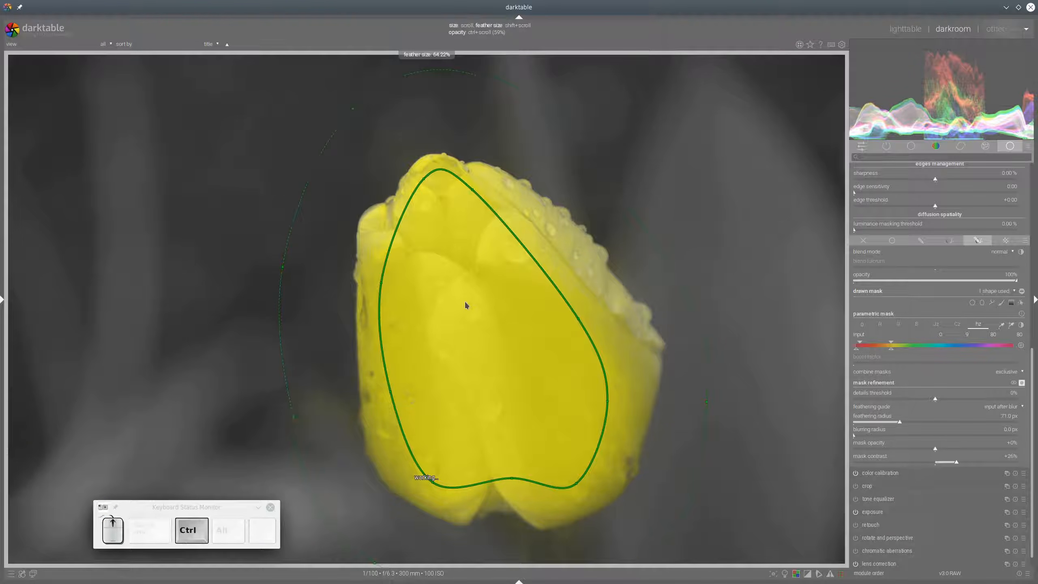
pyautogui.scroll(2, 467, 308)
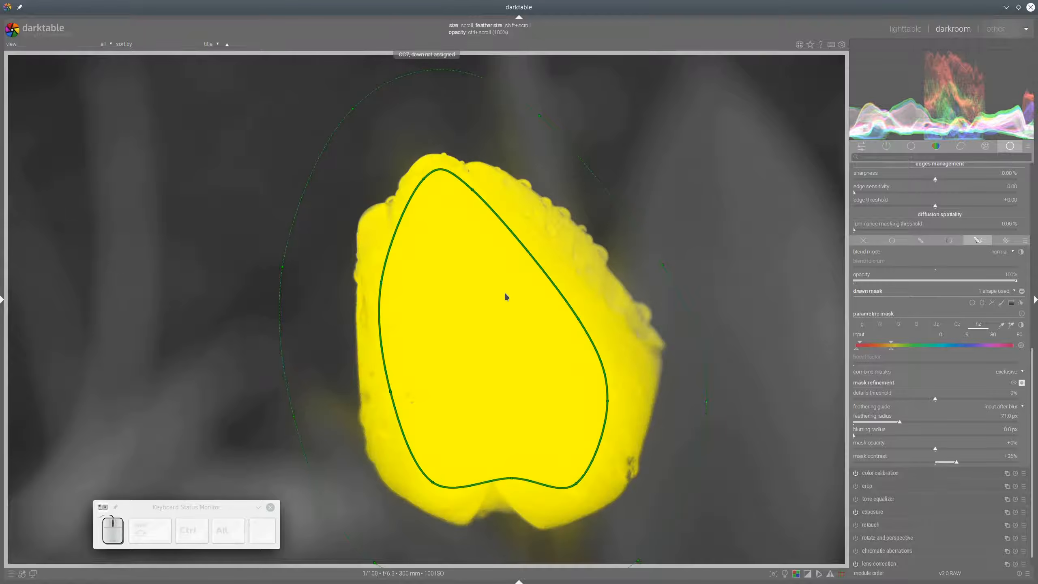
pyautogui.moveTo(563, 297)
pyautogui.mouseDown()
pyautogui.moveTo(591, 297)
pyautogui.moveTo(588, 484)
pyautogui.mouseUp()
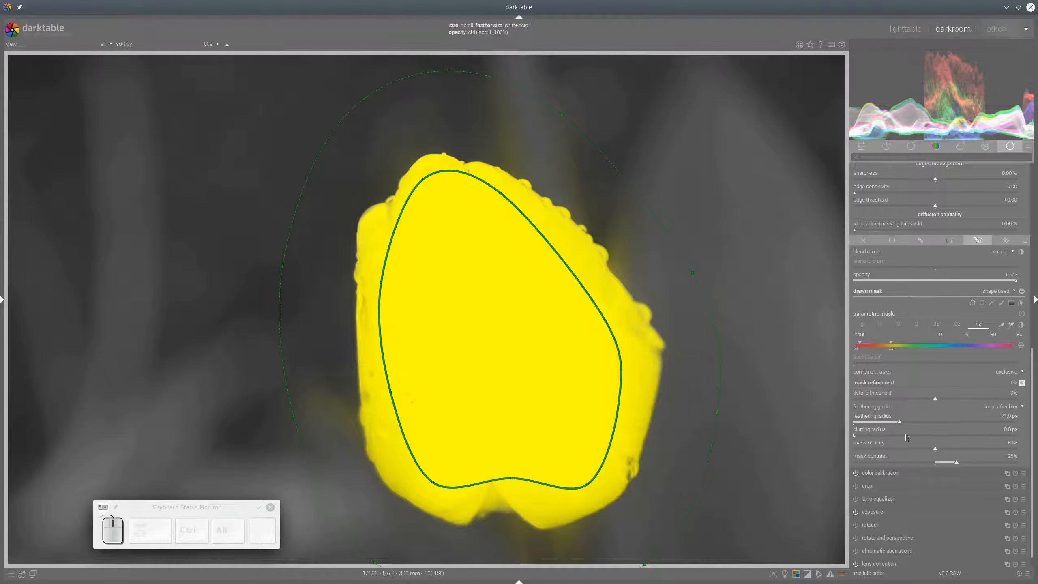
pyautogui.click(1022, 383)
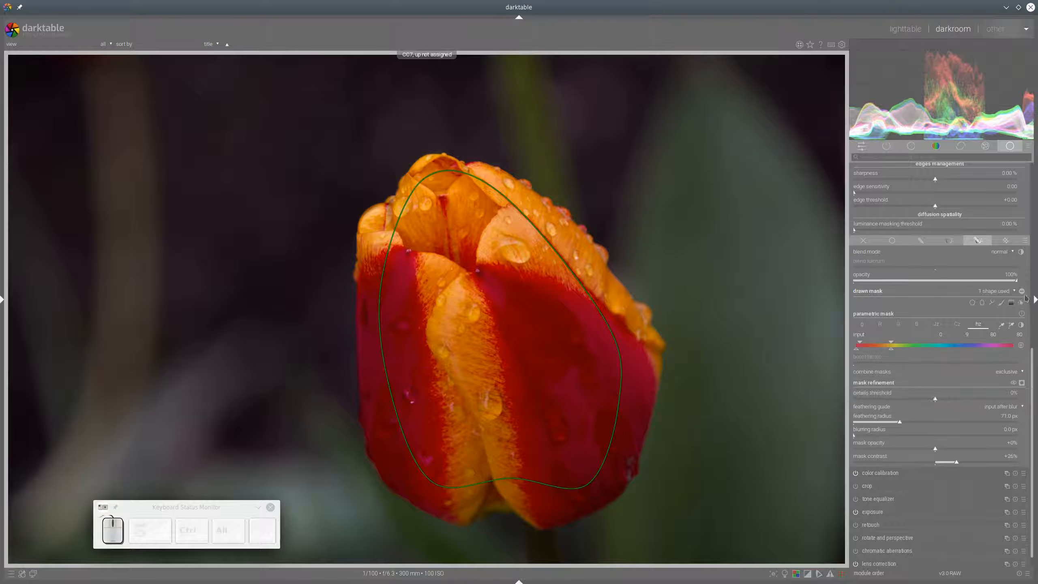
pyautogui.click(1022, 303)
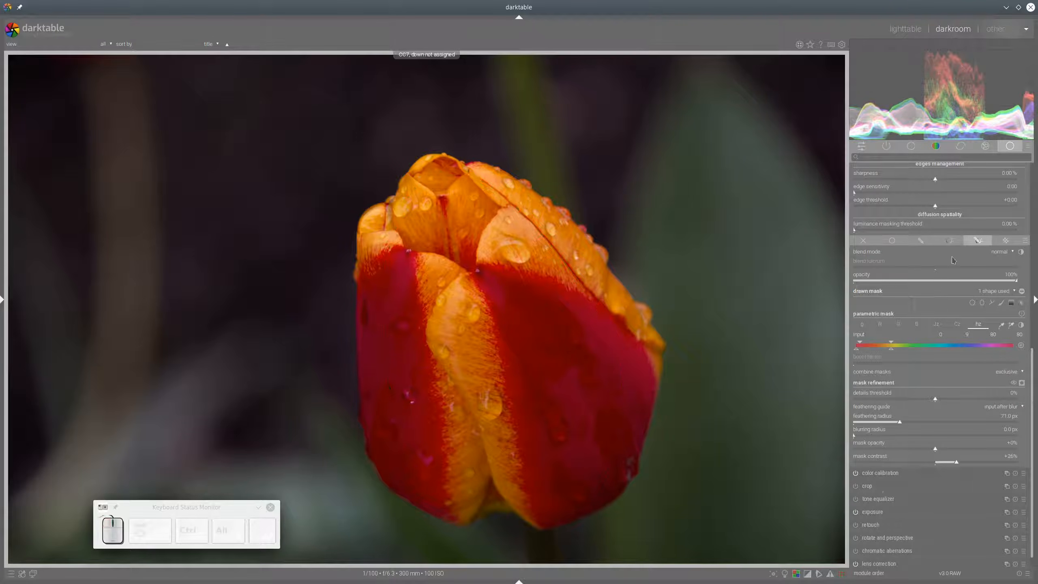
# Set 3rd order speed to about -45.4% and iterations to 5 in diffuse or sharpen, and compare with the module off
pyautogui.scroll(7, 953, 260)
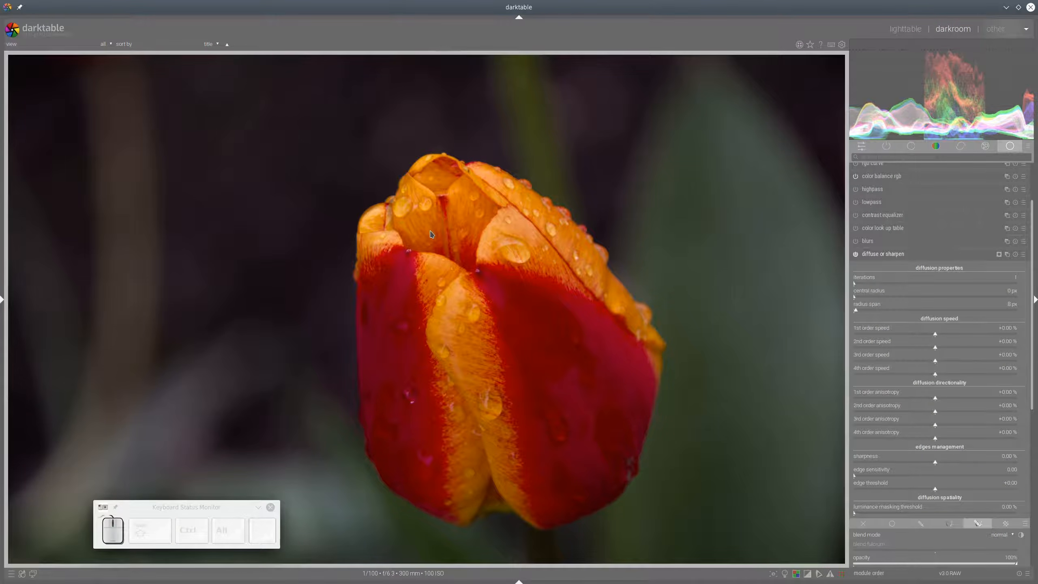
pyautogui.scroll(4, 432, 233)
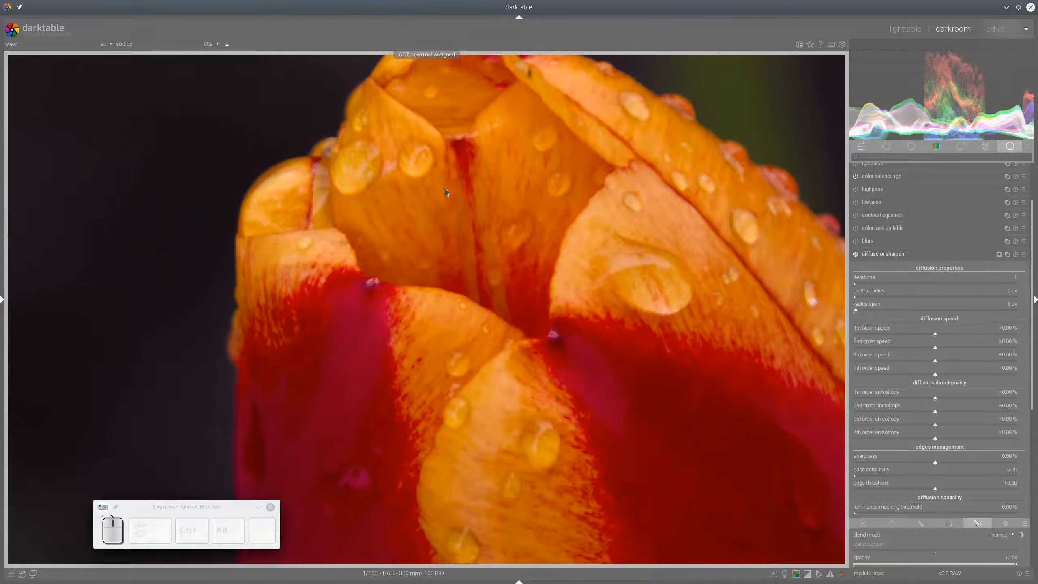
pyautogui.moveTo(447, 192); pyautogui.dragTo(467, 252)
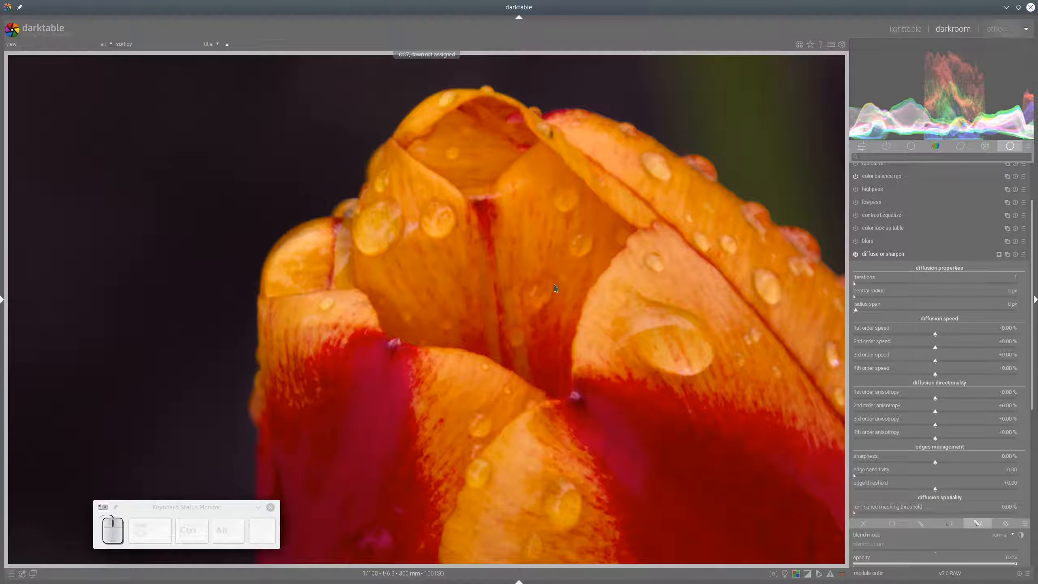
pyautogui.click(898, 362)
pyautogui.click(859, 285)
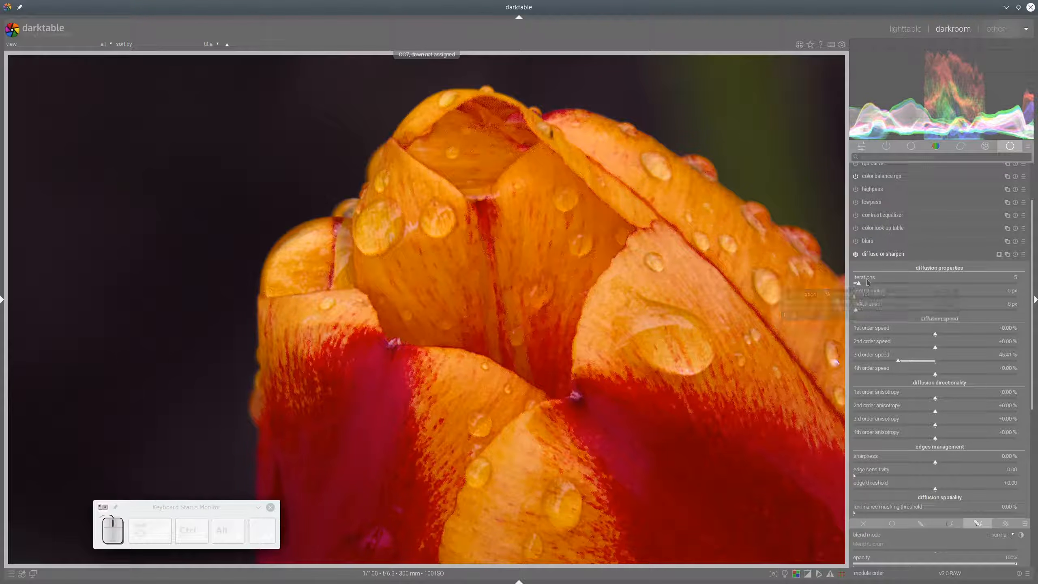
pyautogui.click(855, 255)
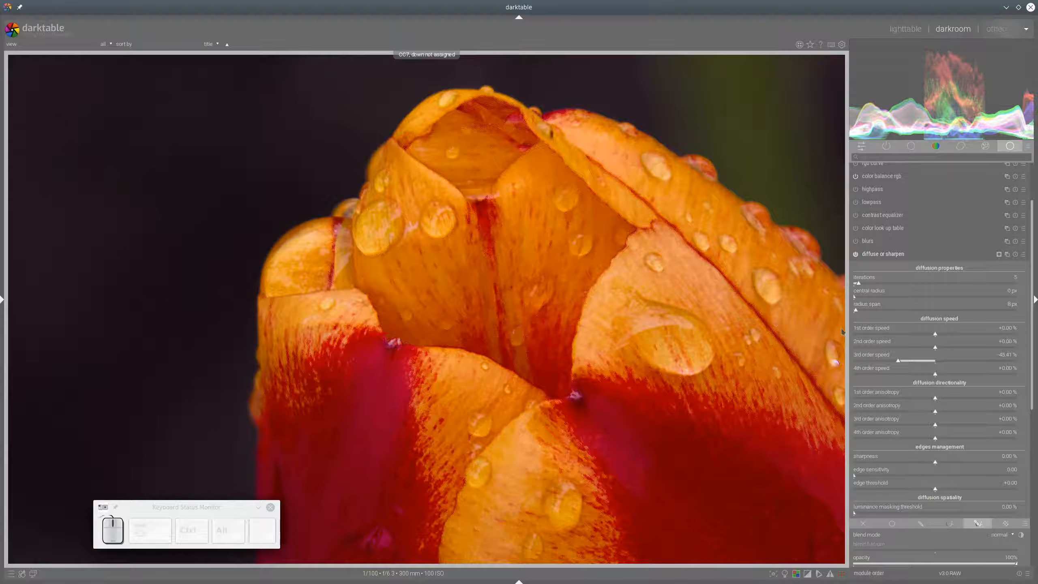
# Set 4th order speed to about +10.7%, 3rd order speed to about -52.4% and 1st order speed to about -22.1%
pyautogui.click(941, 374)
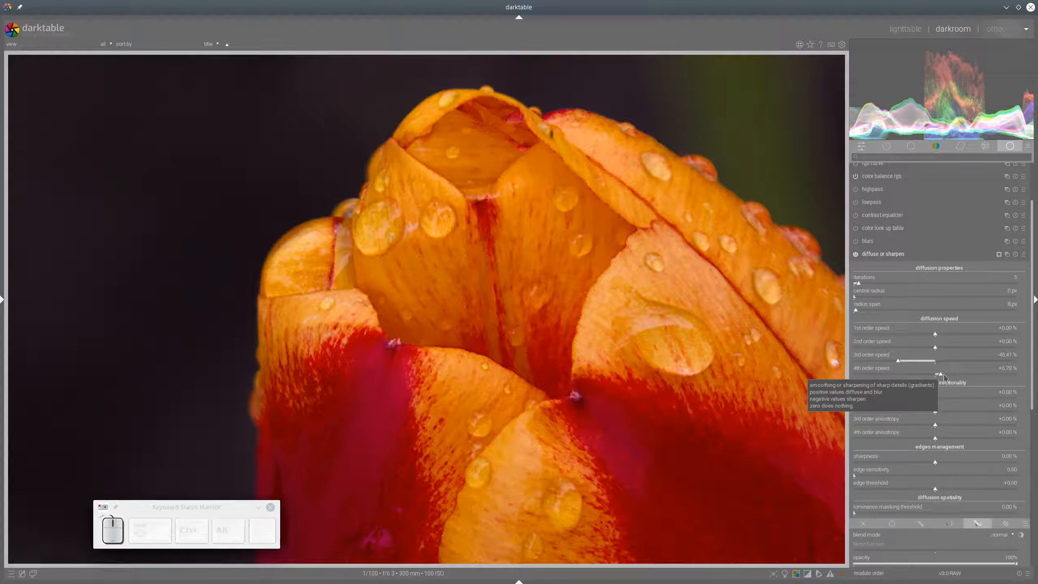
pyautogui.scroll(2, 944, 375)
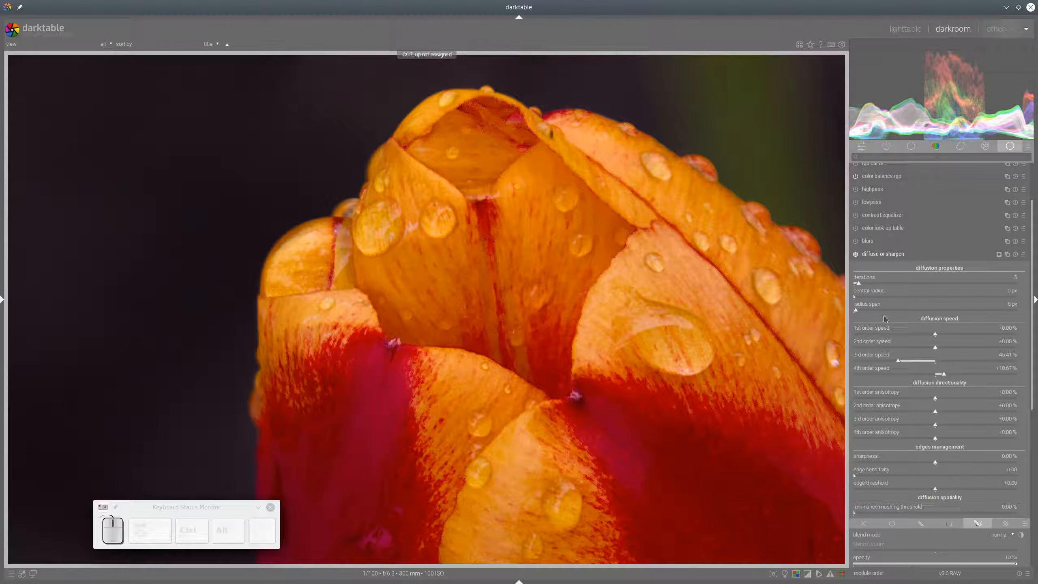
pyautogui.click(886, 363)
pyautogui.click(894, 362)
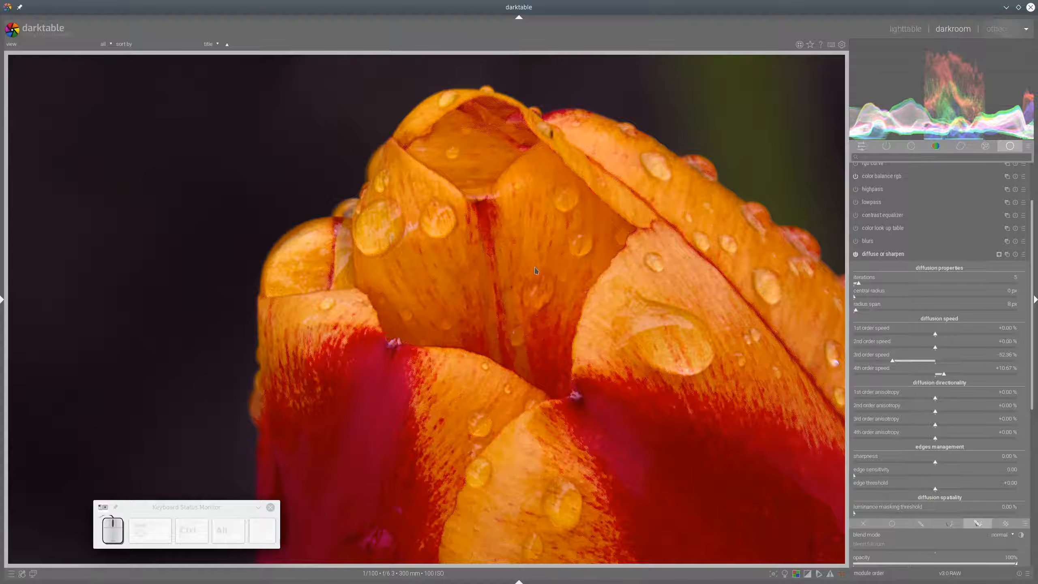
pyautogui.click(923, 335)
pyautogui.click(918, 335)
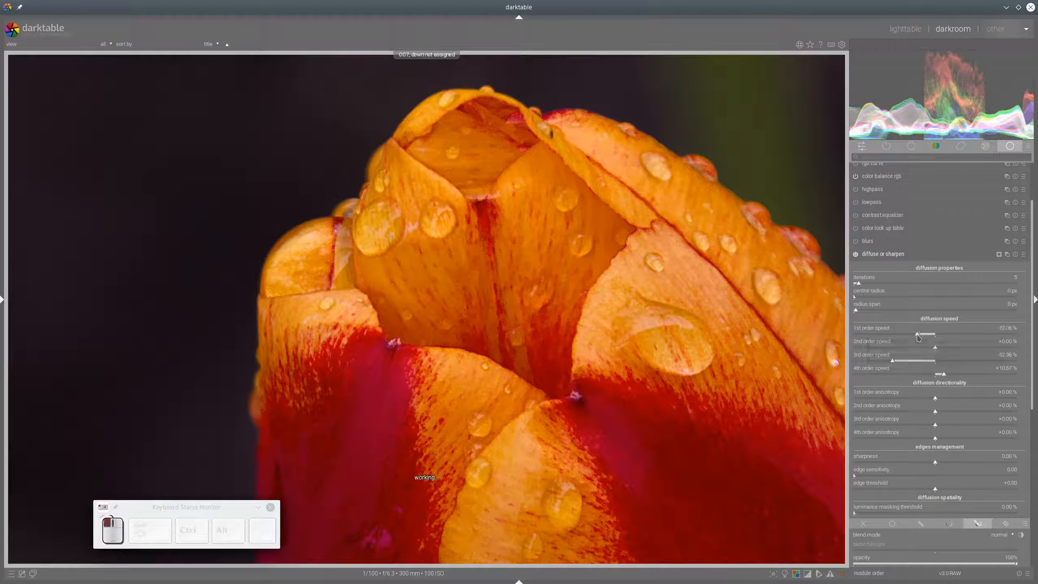
# Try diffuse or sharpen with 10 iterations and return to 5 iterations
pyautogui.click(861, 285)
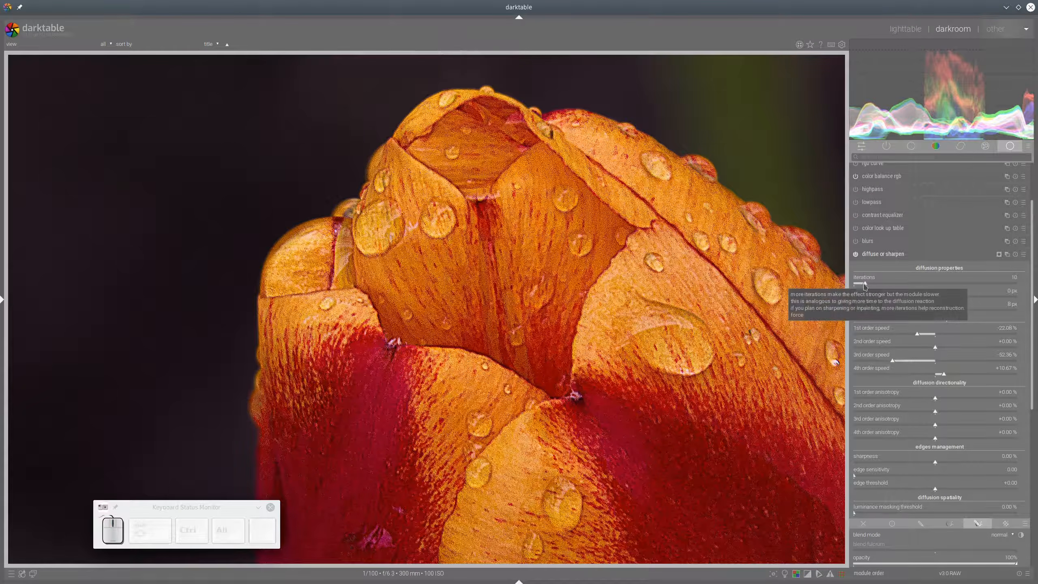
pyautogui.click(863, 286)
pyautogui.click(859, 284)
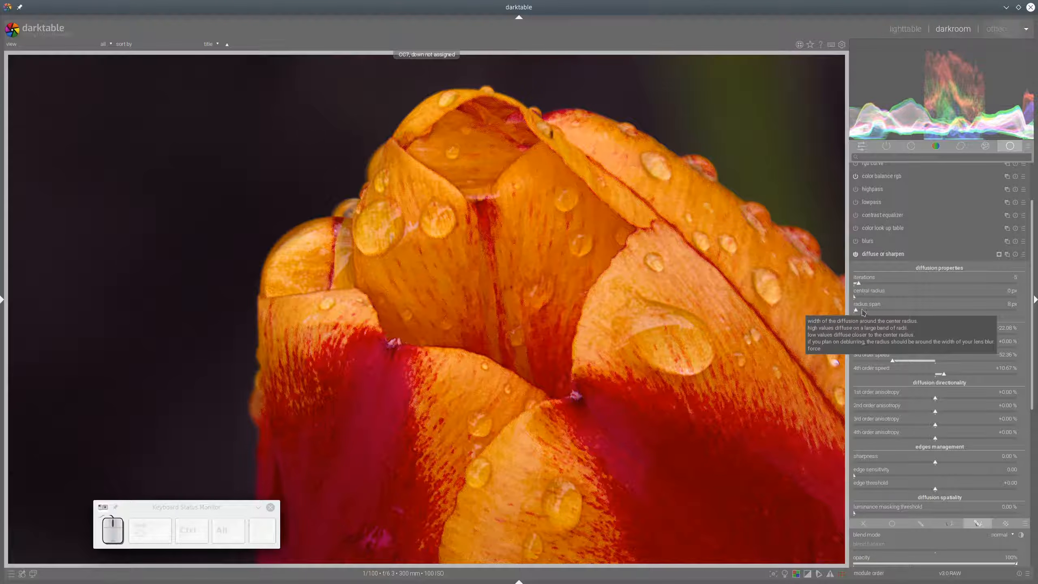
# Try radius spans of 25 px and 13 px, settle on 9 px, and compare the blossom with the module off and on
pyautogui.click(861, 311)
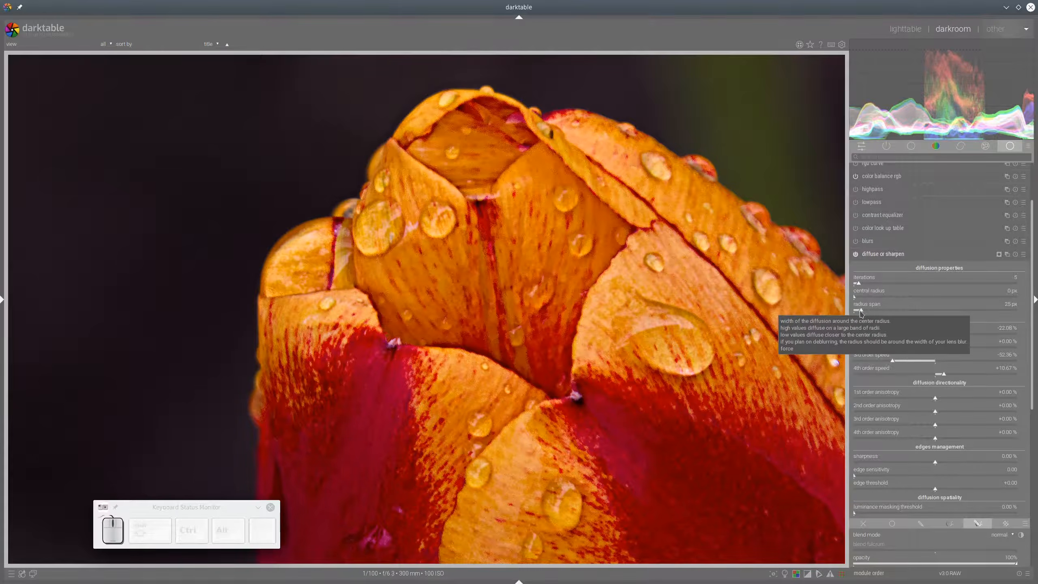
pyautogui.click(858, 310)
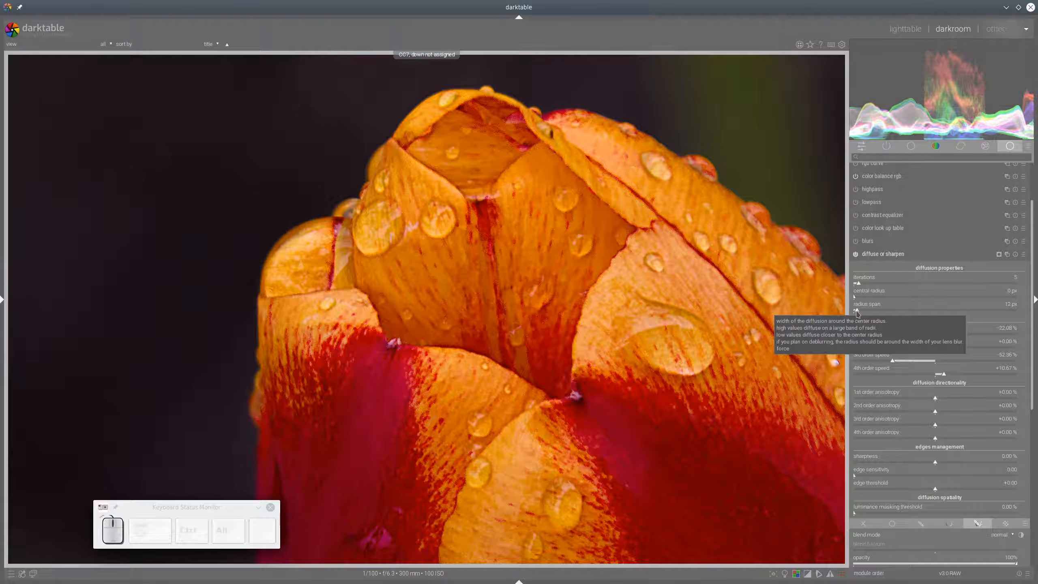
pyautogui.click(856, 311)
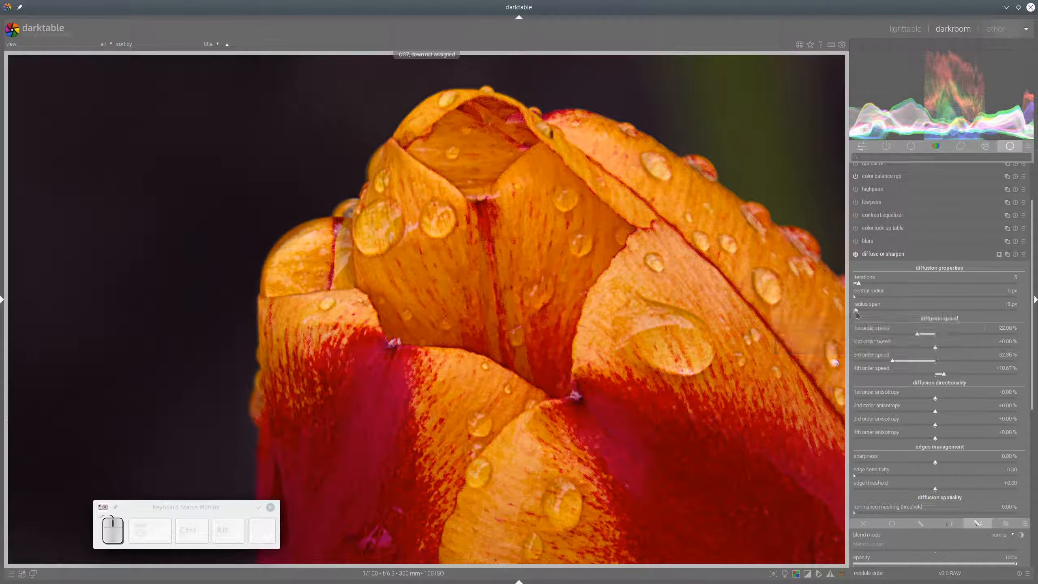
pyautogui.click(856, 254)
pyautogui.click(856, 255)
pyautogui.click(856, 254)
pyautogui.click(855, 255)
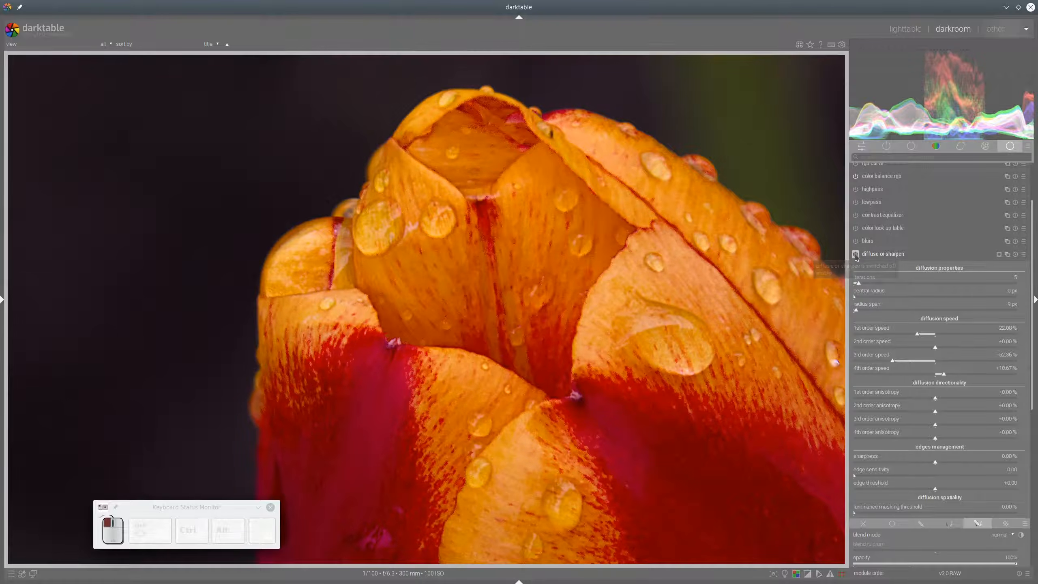
# Set edge sensitivity to about 0.96 and sharpness to 1%, and compare the blossom with the module off and on
pyautogui.click(882, 475)
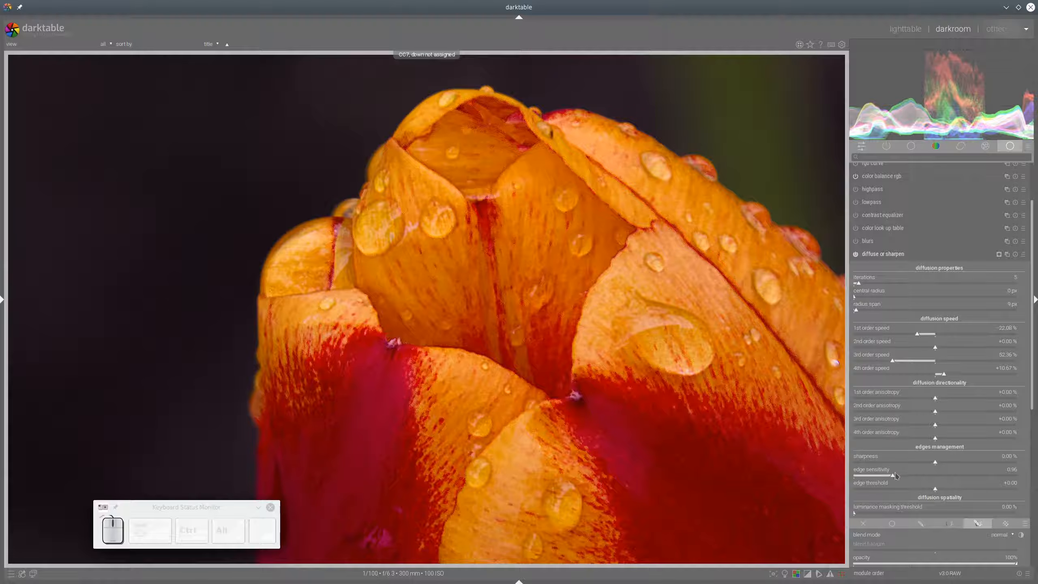
pyautogui.rightClick(938, 466)
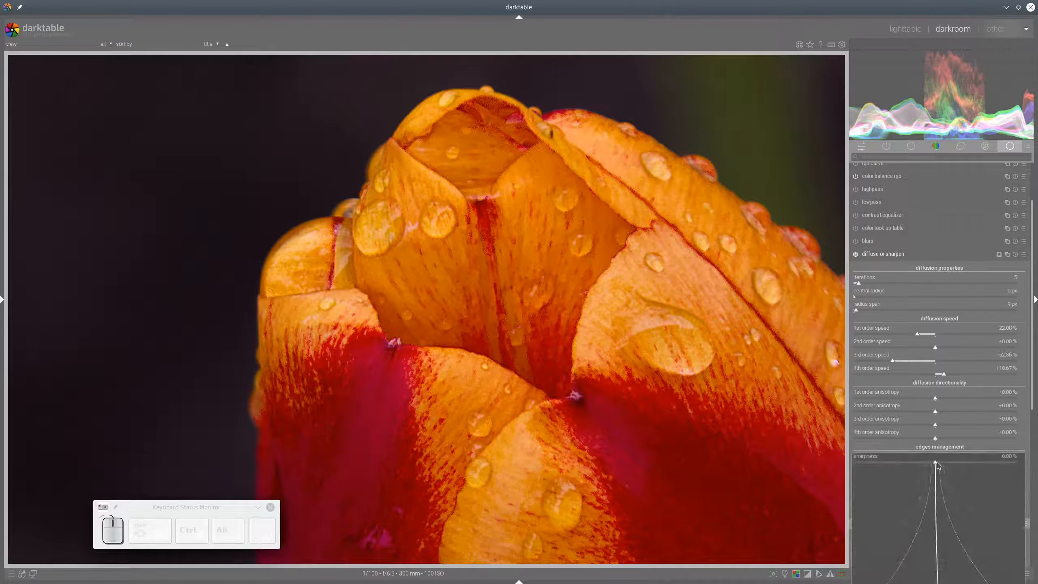
pyautogui.write('1')
pyautogui.press('Return')
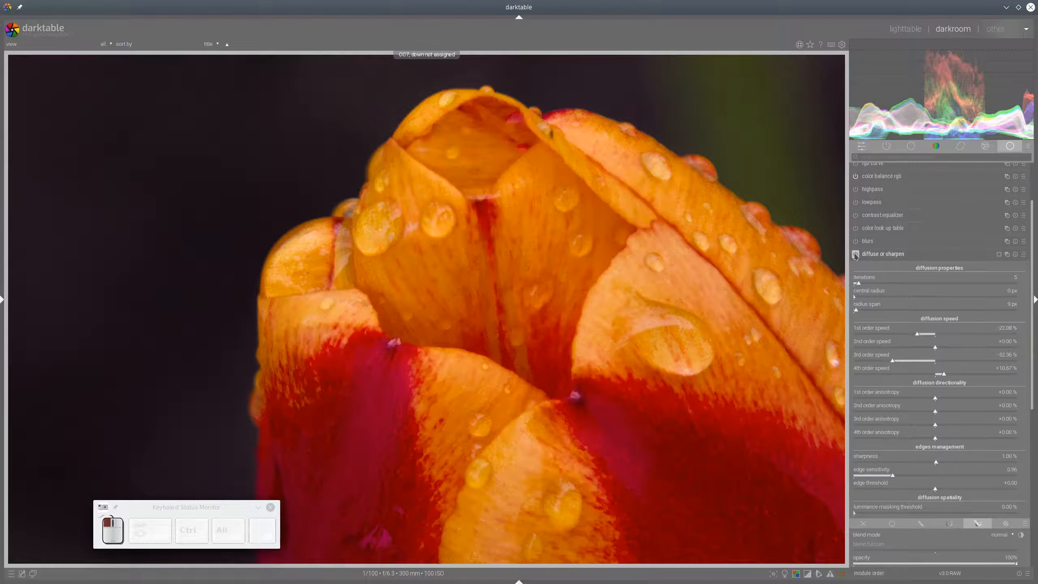
pyautogui.click(855, 254)
# Compare the whole photo with and without diffuse or sharpen, collapse the module and examine the petals and droplets up close
pyautogui.scroll(-3, 653, 307)
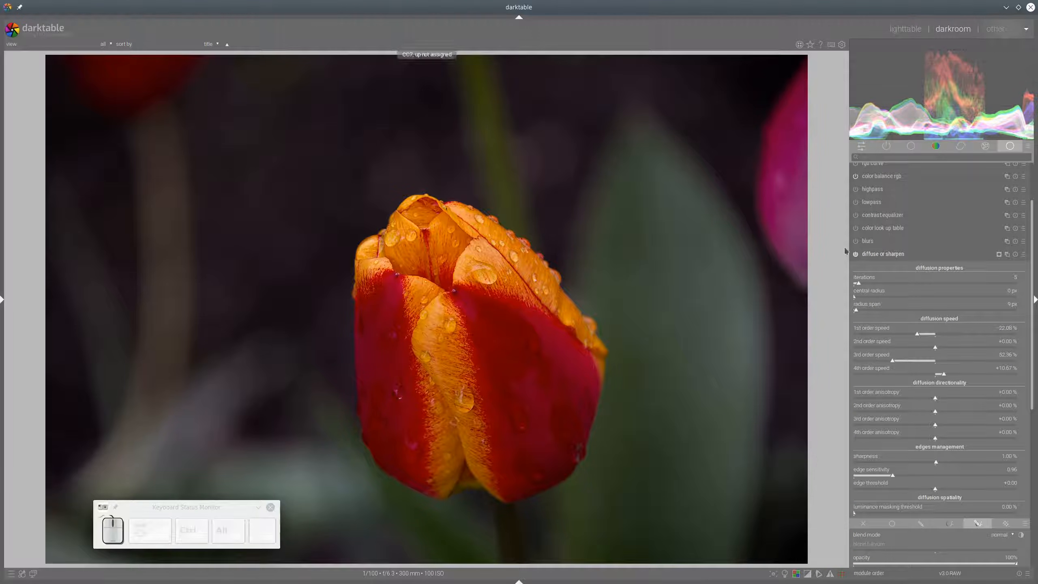
pyautogui.click(856, 255)
pyautogui.click(895, 254)
pyautogui.scroll(-1, 597, 295)
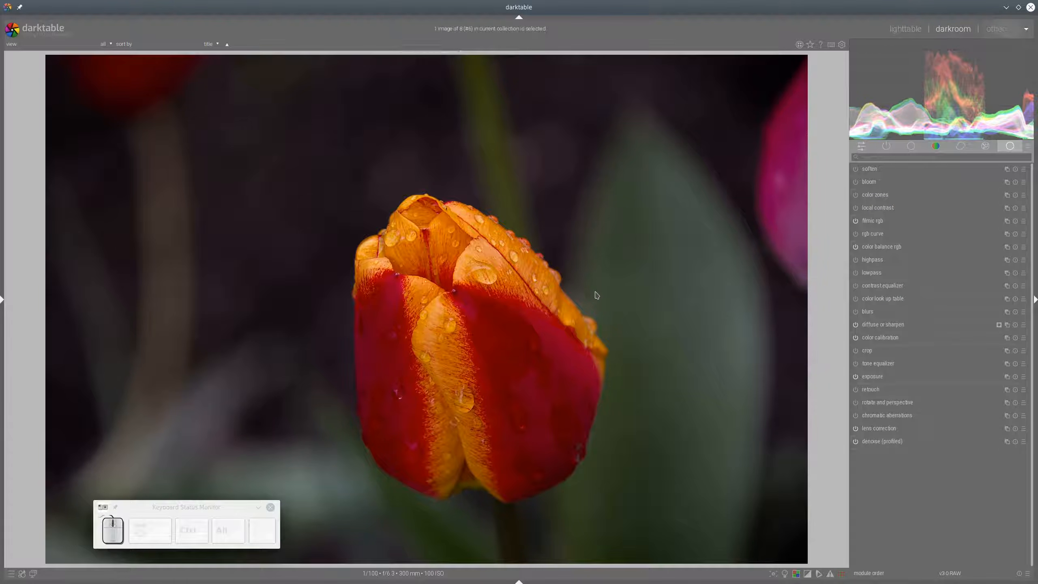
pyautogui.scroll(-4, 419, 267)
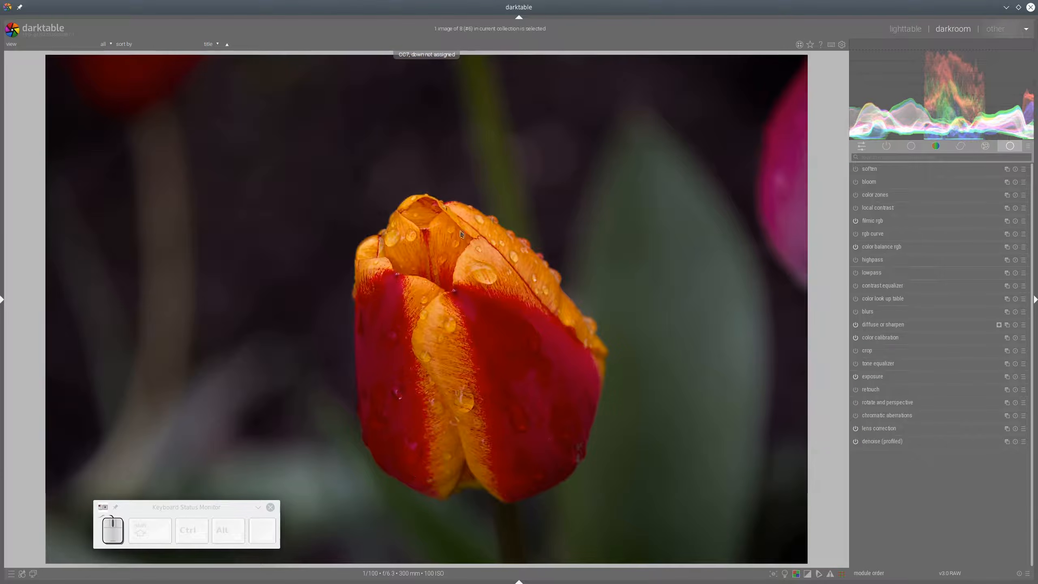
pyautogui.scroll(-1, 382, 227)
pyautogui.middleClick(377, 245)
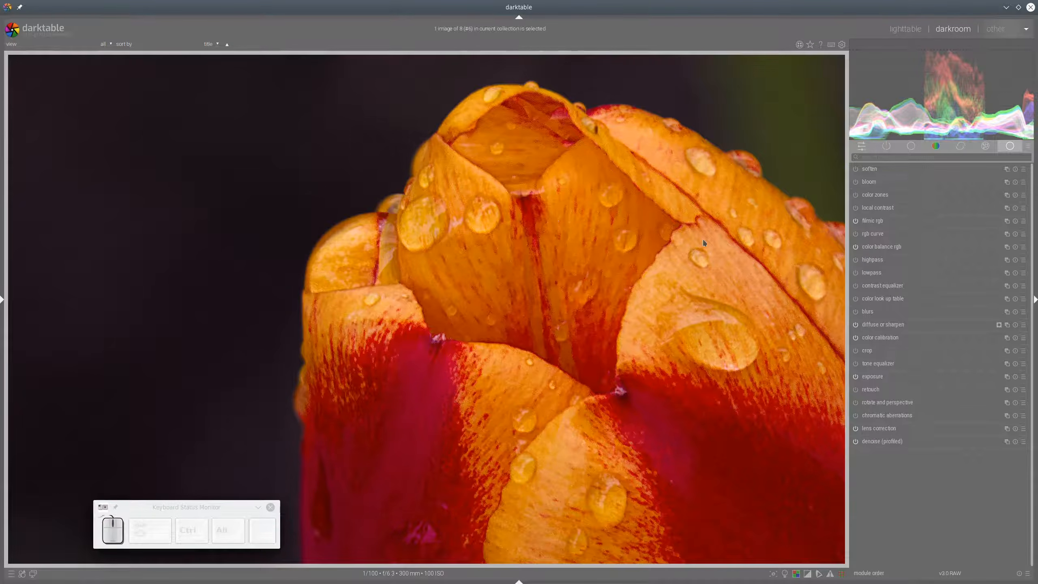
pyautogui.moveTo(703, 239); pyautogui.dragTo(616, 248)
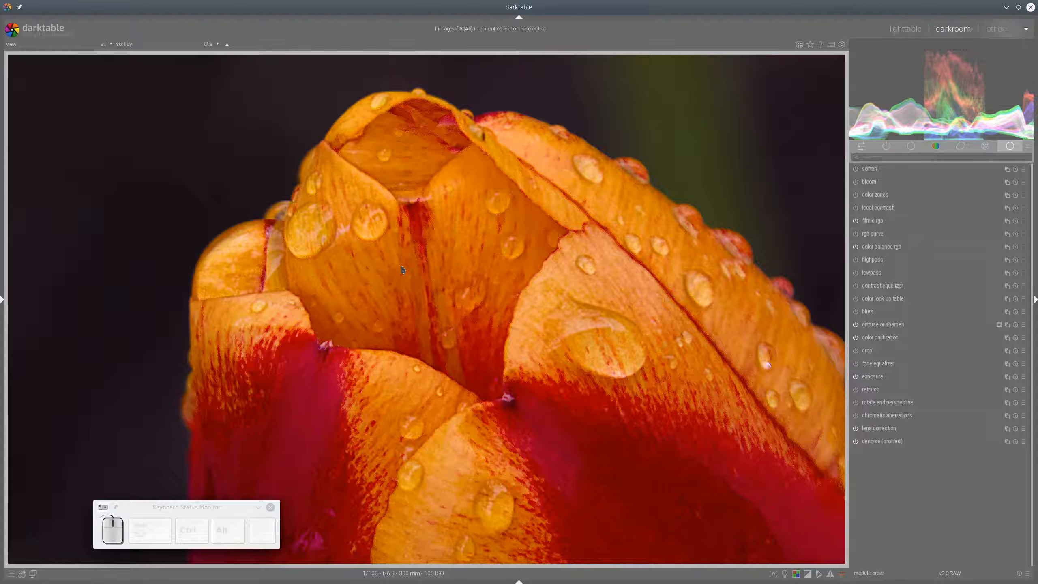
pyautogui.scroll(-5, 406, 265)
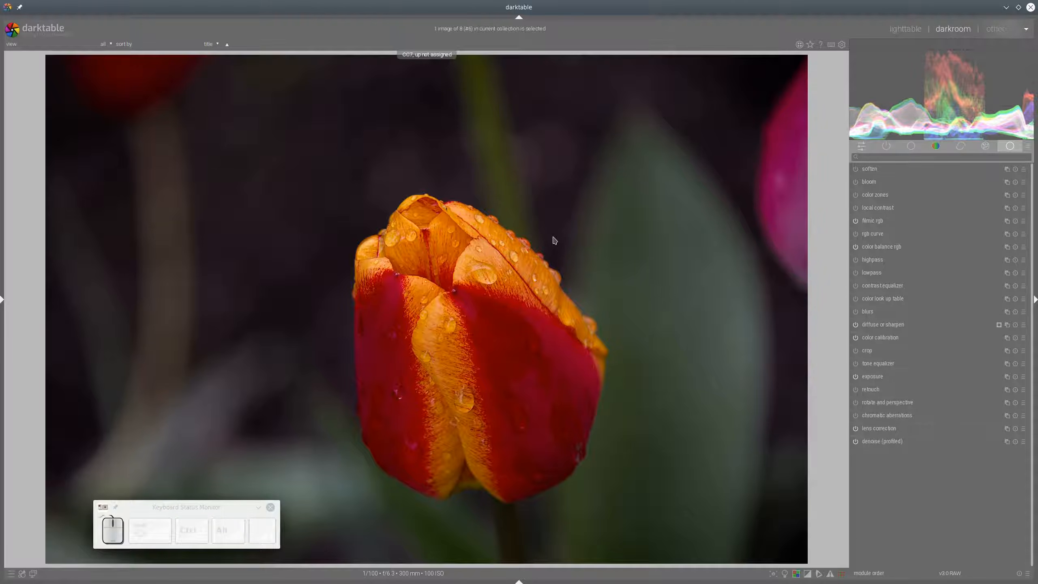
# Show the hidden left panel and take a snapshot of the sharpened tulip
pyautogui.hotkey('ctrl', 'shift', 'l')
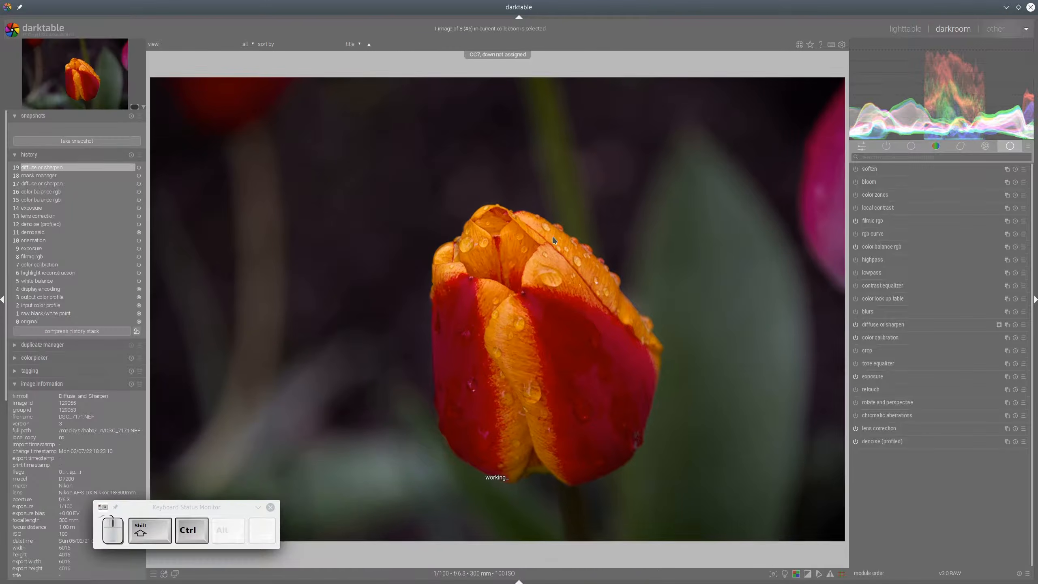
pyautogui.click(75, 141)
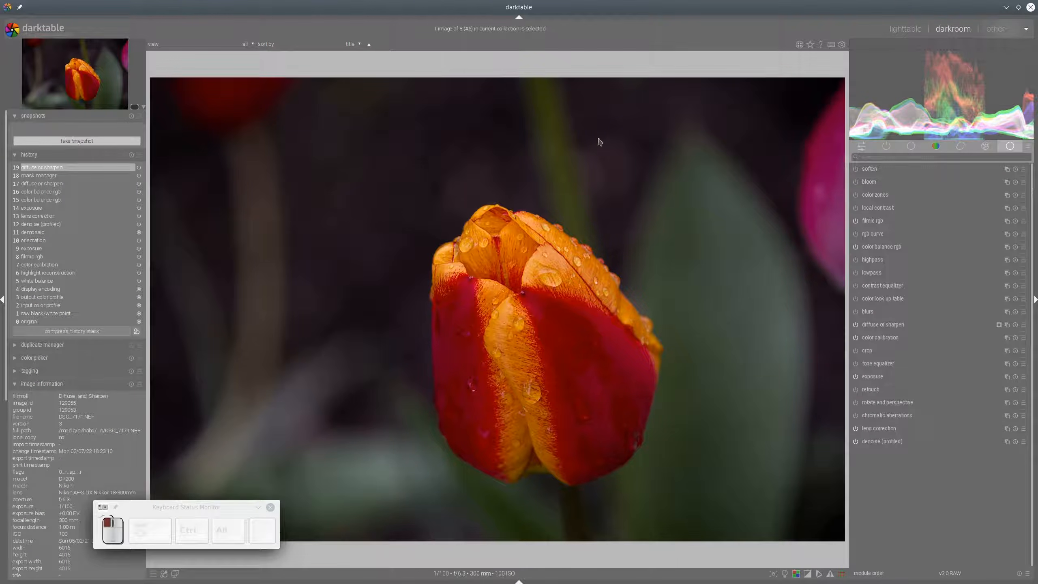
# Open the other tulip version from the lighttable and sweep the snapshot split across it to compare the two
pyautogui.click(904, 30)
pyautogui.click(288, 146)
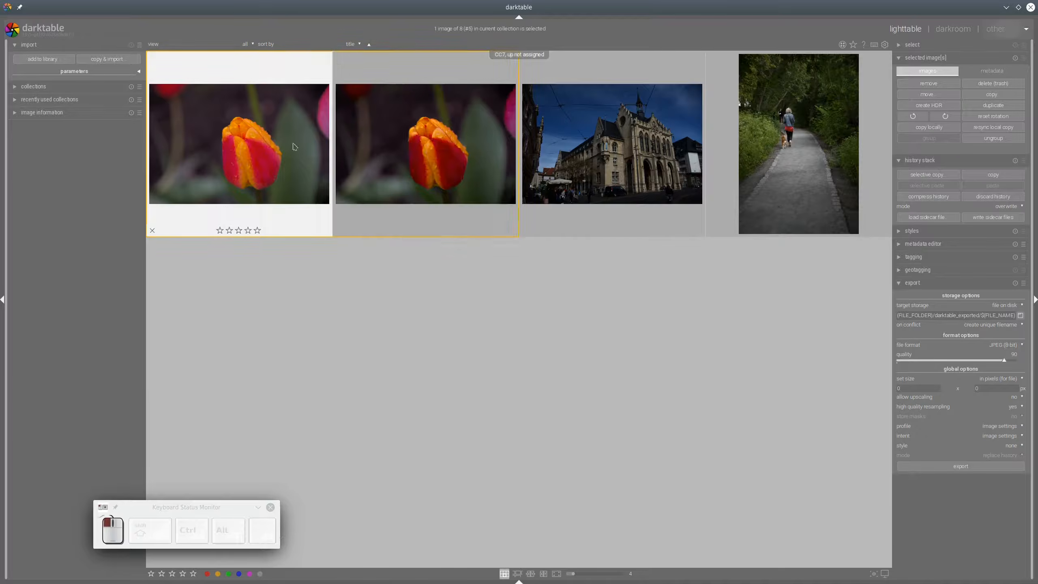
pyautogui.doubleClick(294, 146)
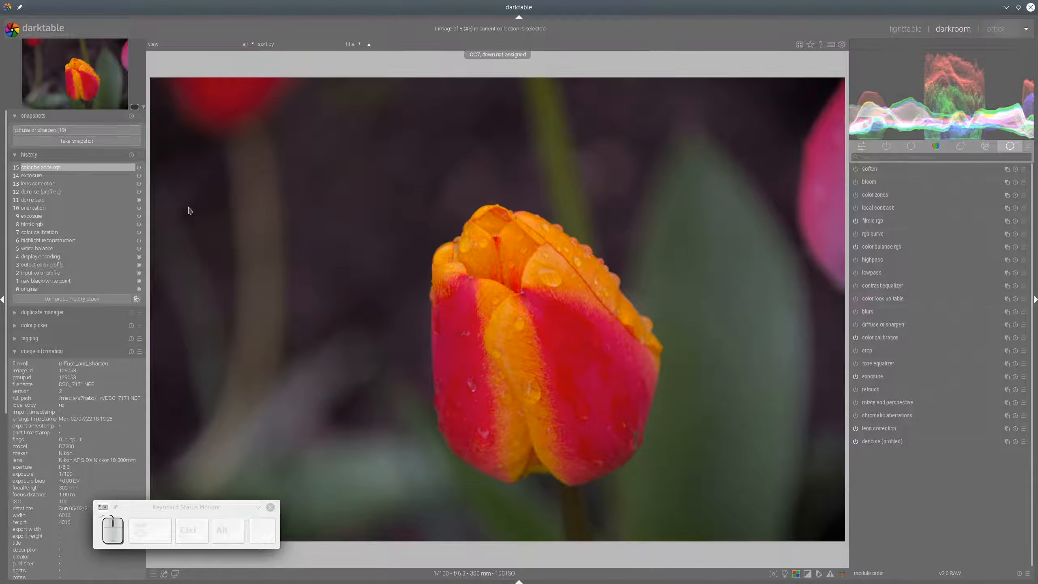
pyautogui.click(77, 129)
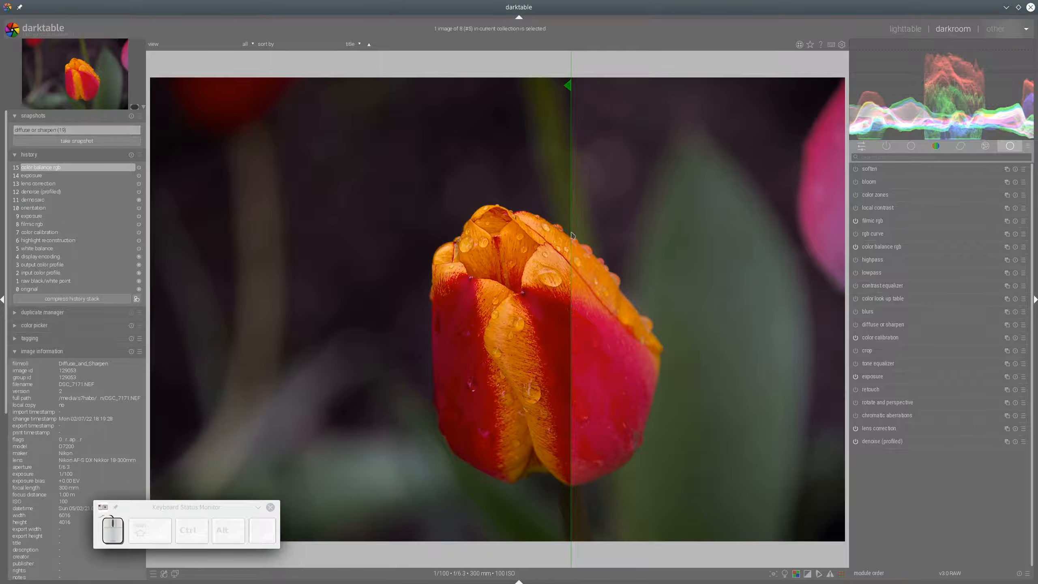
pyautogui.moveTo(572, 235); pyautogui.dragTo(838, 286)
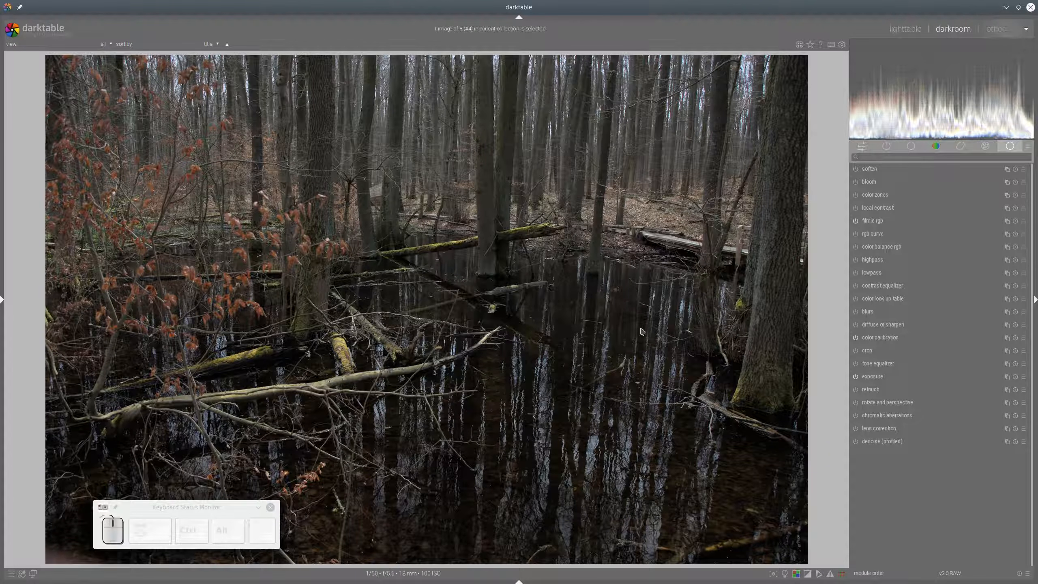
# On the forest pond photo, enable denoise (profiled) and lens correction, and set the exposure to about 0.87 EV
pyautogui.click(856, 440)
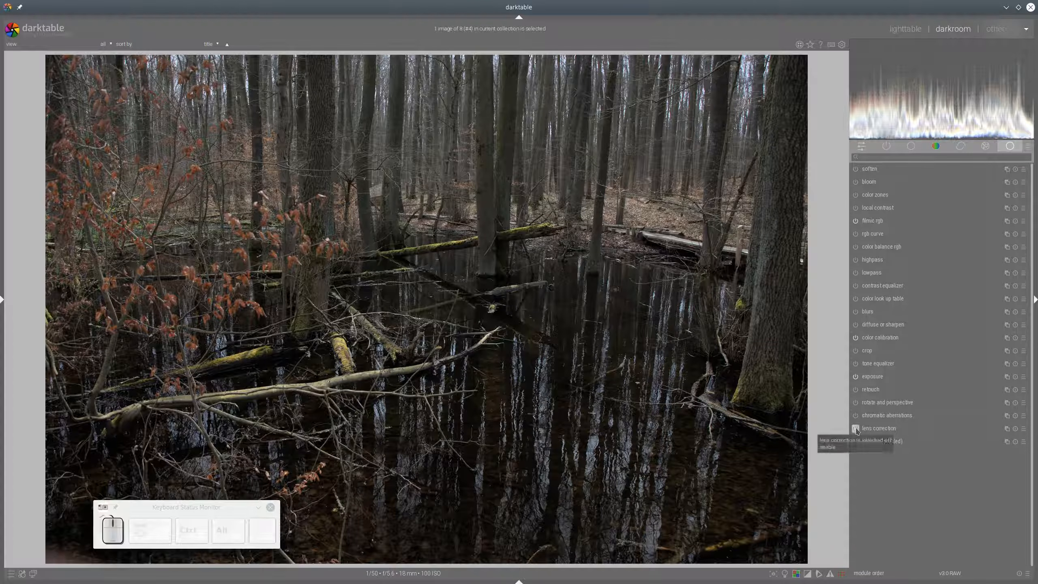
pyautogui.click(855, 428)
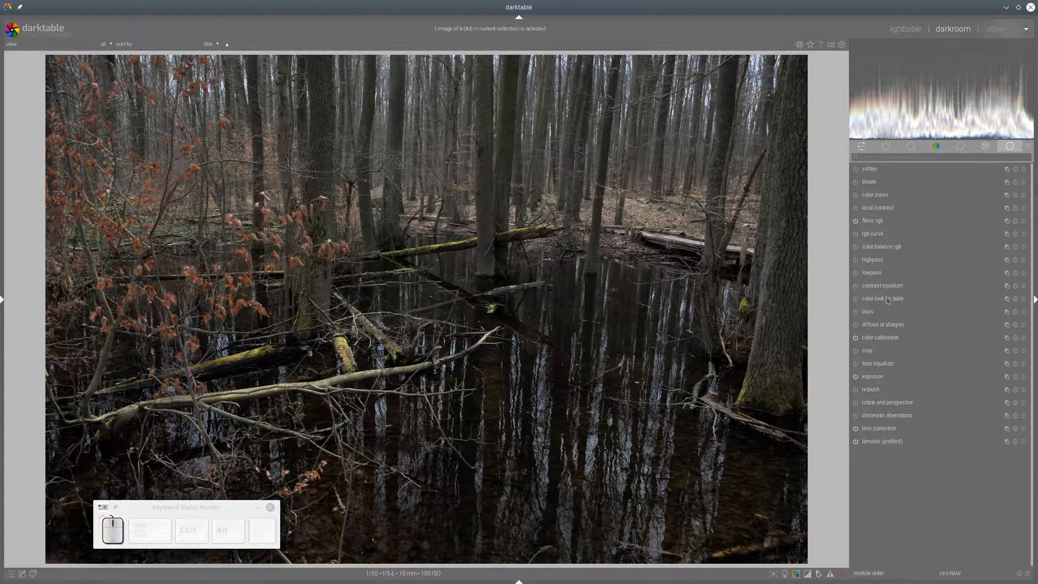
pyautogui.click(863, 377)
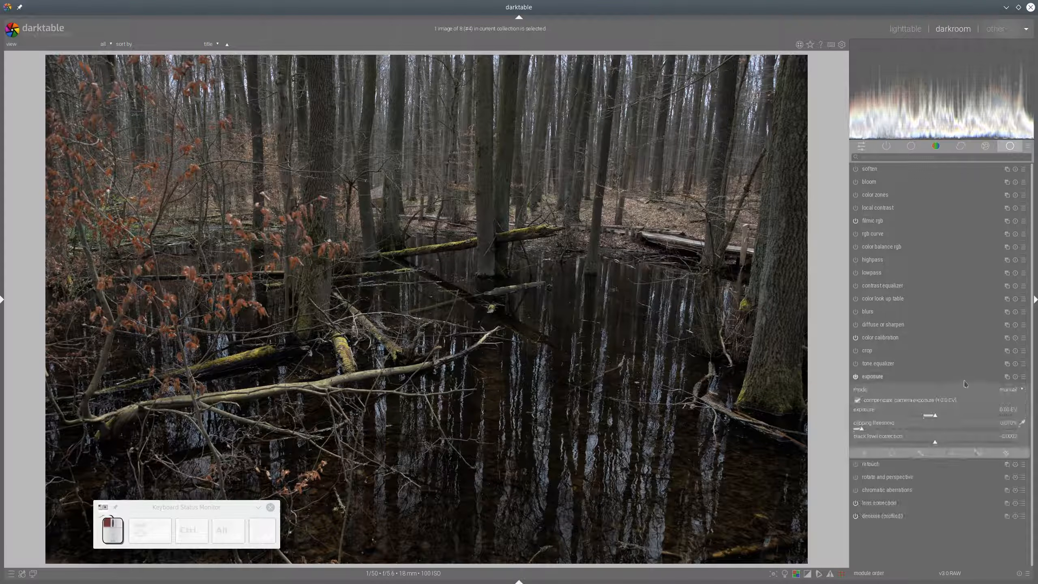
pyautogui.click(945, 416)
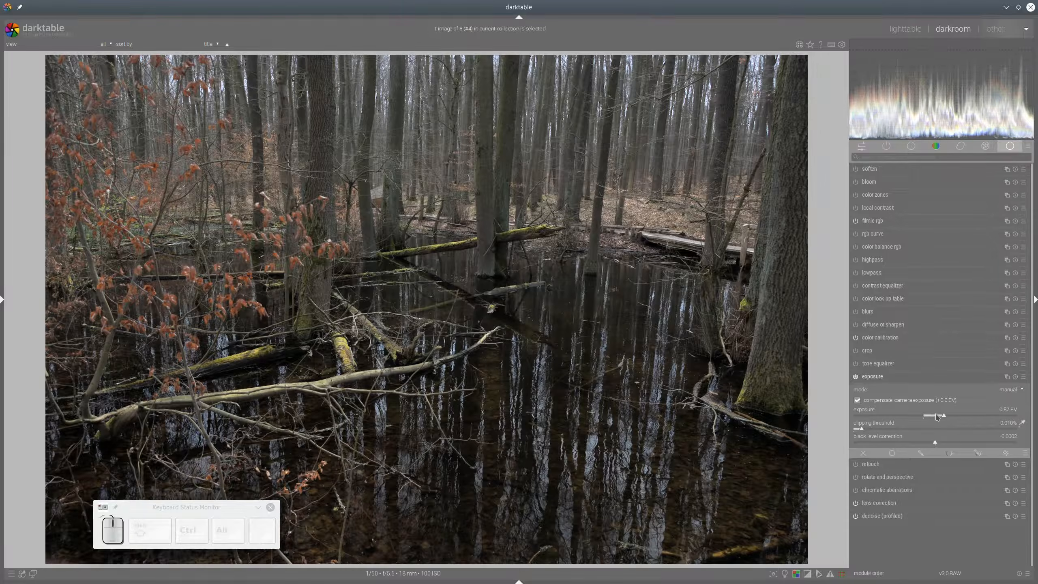
pyautogui.click(883, 378)
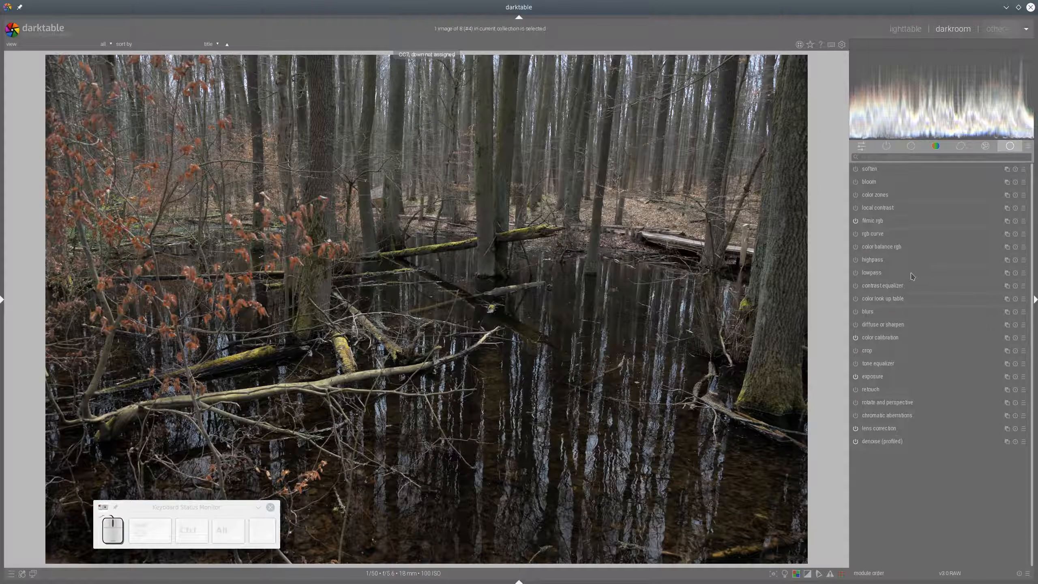
# In filmic rgb, set contrast to about 0.75 and white relative exposure to about 5.5 EV, and shift the shadows/highlights balance slightly toward highlights
pyautogui.click(874, 221)
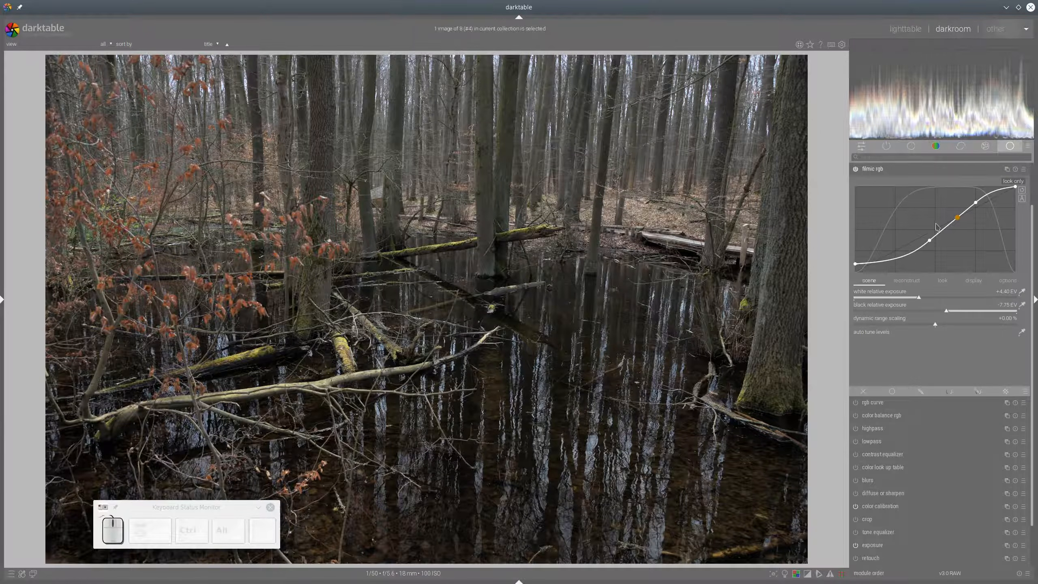
pyautogui.click(939, 285)
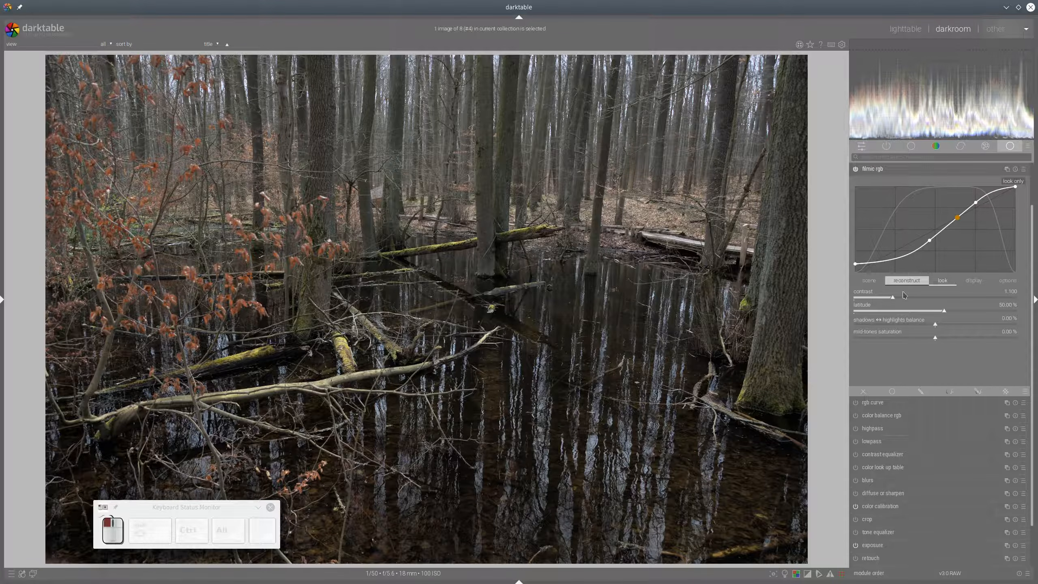
pyautogui.click(872, 298)
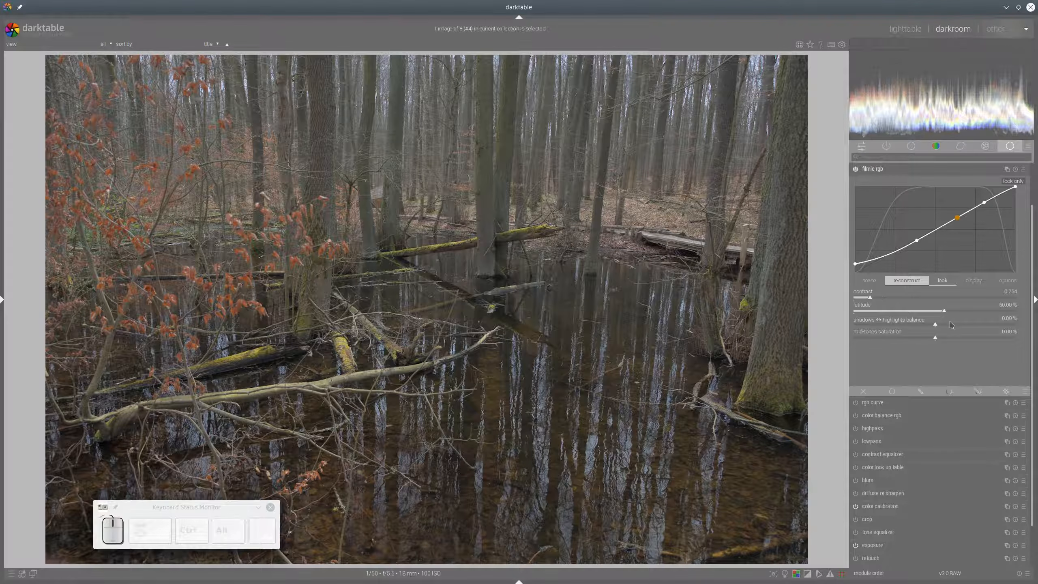
pyautogui.click(952, 325)
pyautogui.click(870, 281)
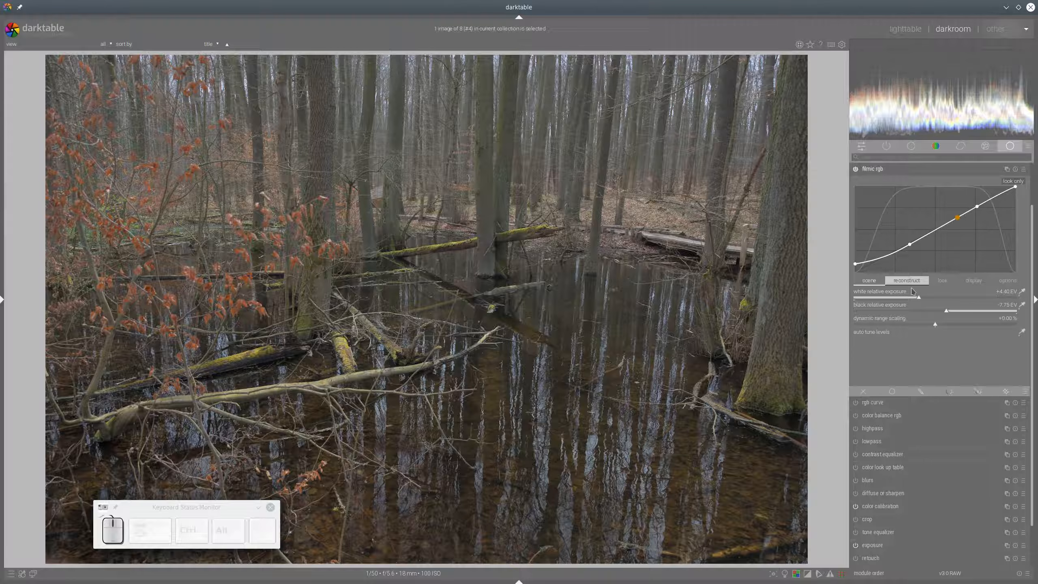
pyautogui.click(949, 298)
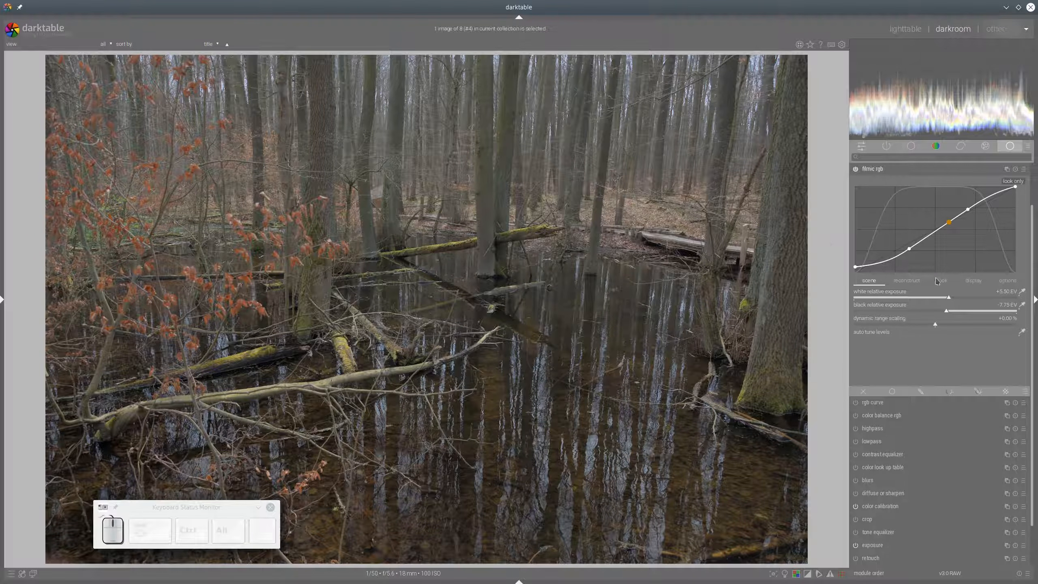
pyautogui.click(889, 171)
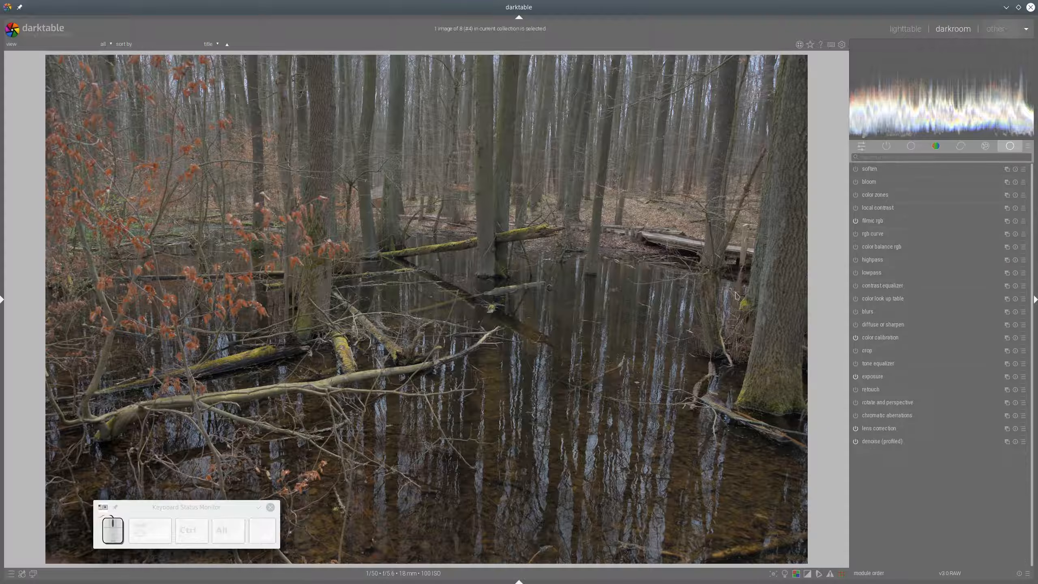
# In color balance rgb, set global vibrance to about 20%, global chroma 10%, shadows saturation 24% and mid-tones saturation 7.5%
pyautogui.click(868, 248)
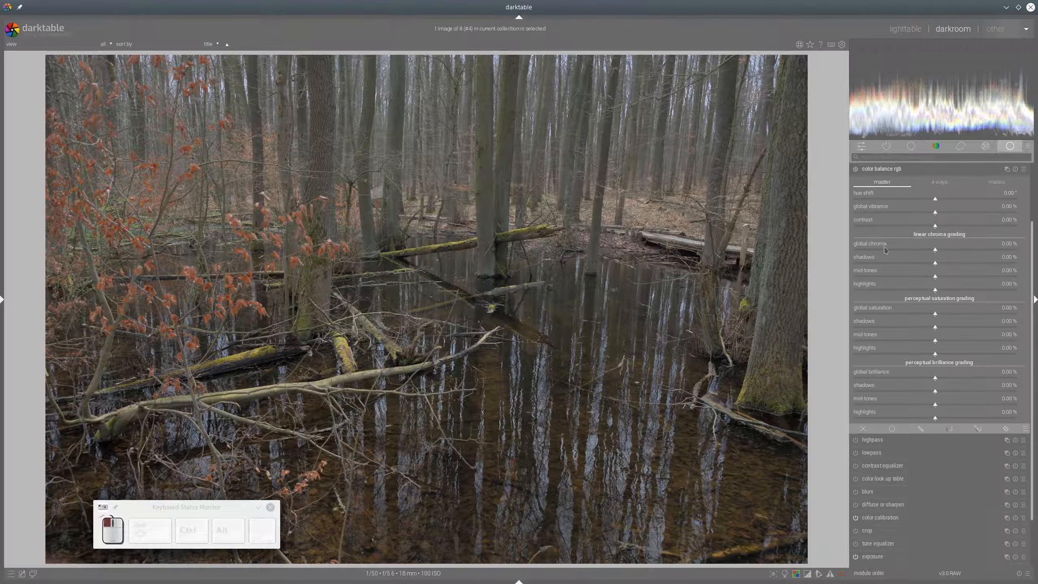
pyautogui.click(968, 212)
pyautogui.click(999, 327)
pyautogui.click(960, 340)
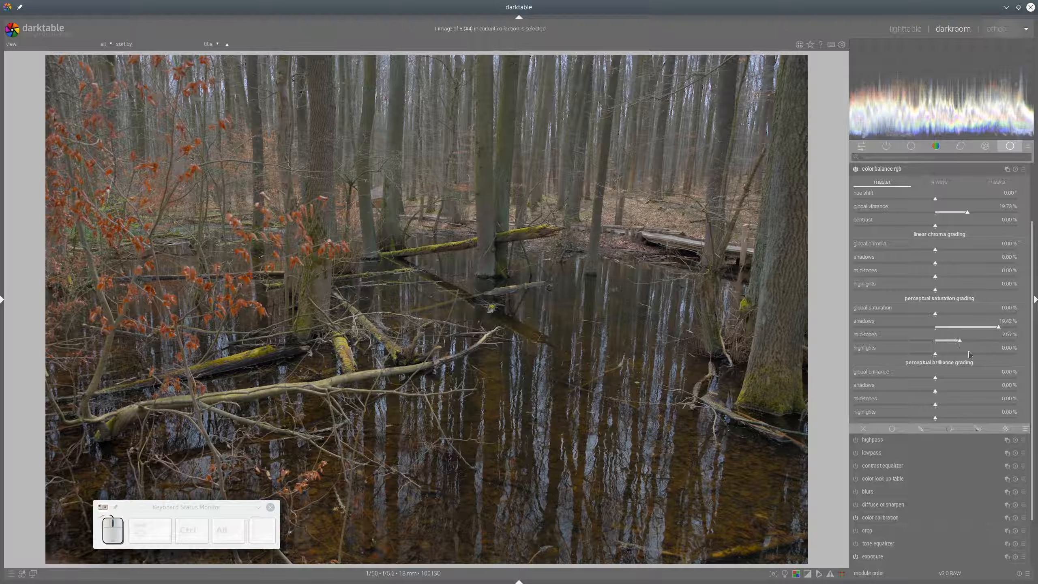
pyautogui.click(1014, 327)
pyautogui.click(952, 249)
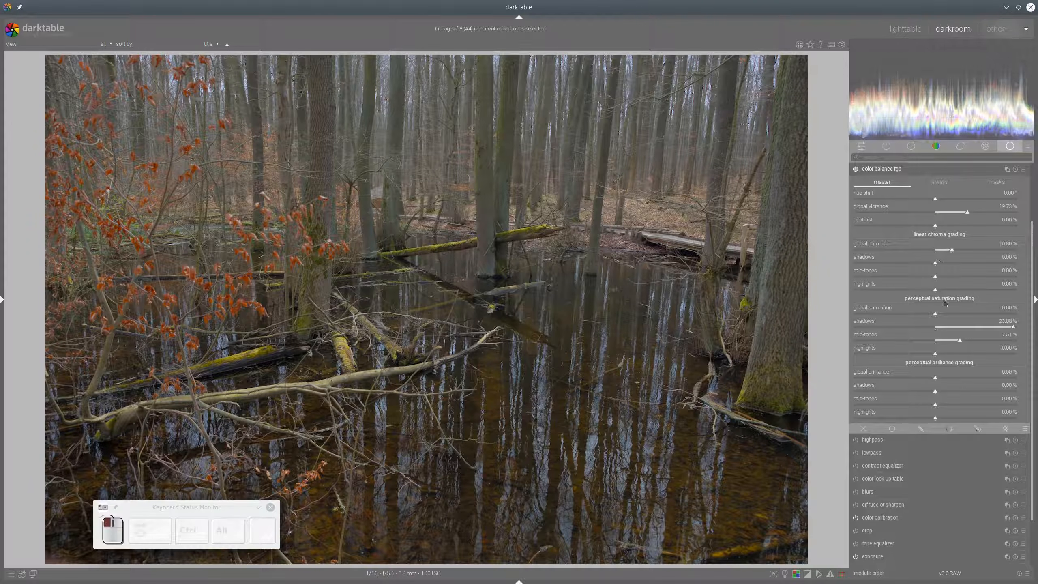
# Set global brilliance to about -10.7% and highlights brilliance to about 13.7%, and look over the 4 ways settings
pyautogui.click(971, 418)
pyautogui.click(901, 377)
pyautogui.click(979, 418)
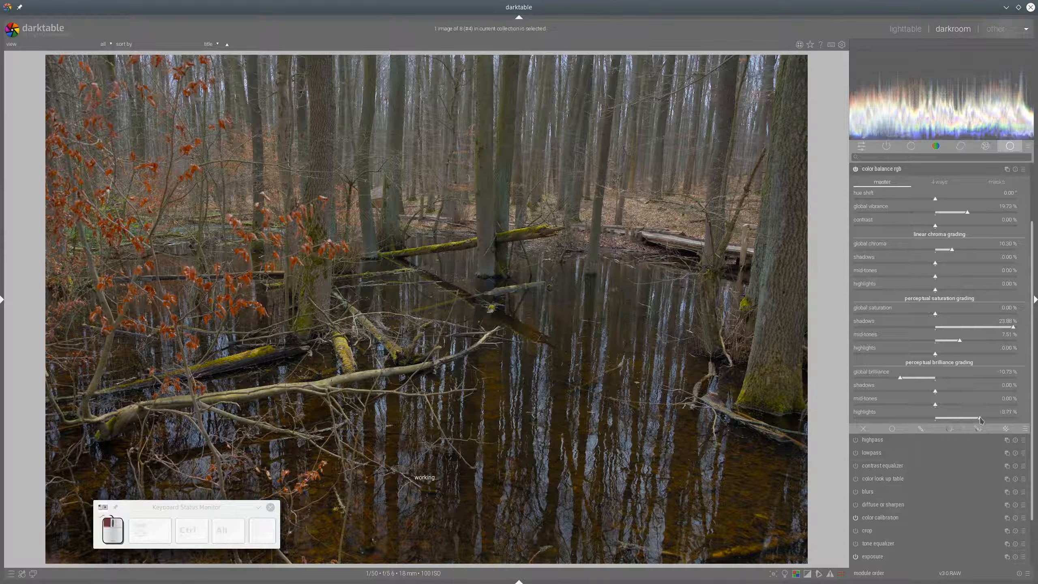
pyautogui.click(939, 182)
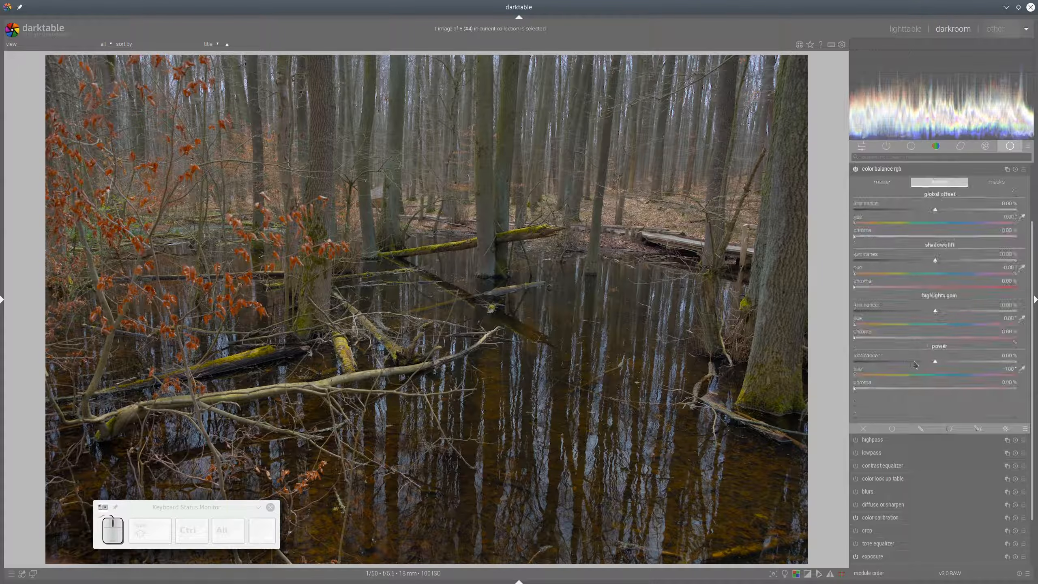
pyautogui.click(881, 183)
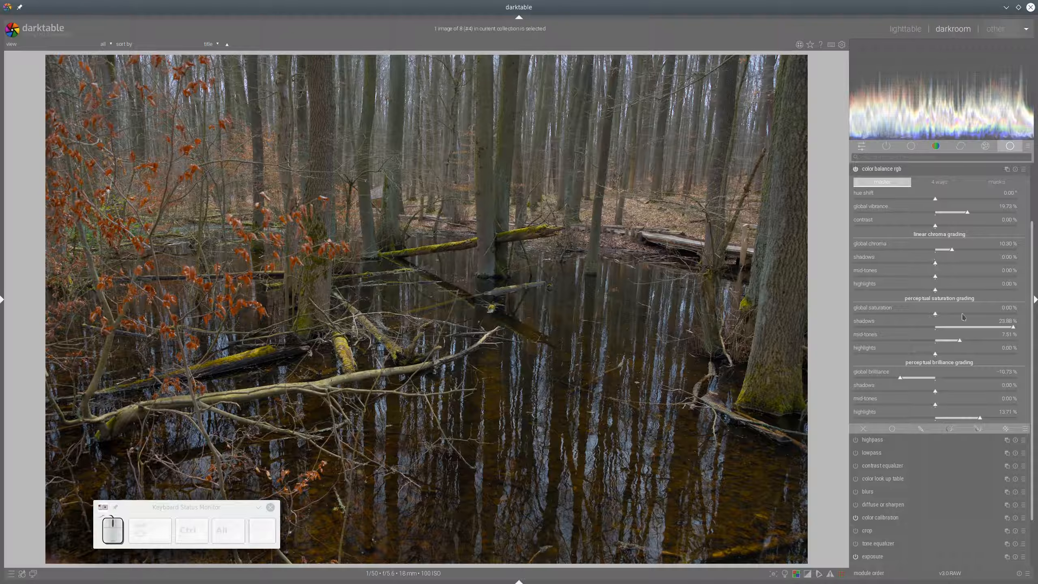
# Increase the global chroma to about 18%, raise the shadows chroma moderately and collapse color balance rgb
pyautogui.moveTo(953, 249); pyautogui.dragTo(965, 249)
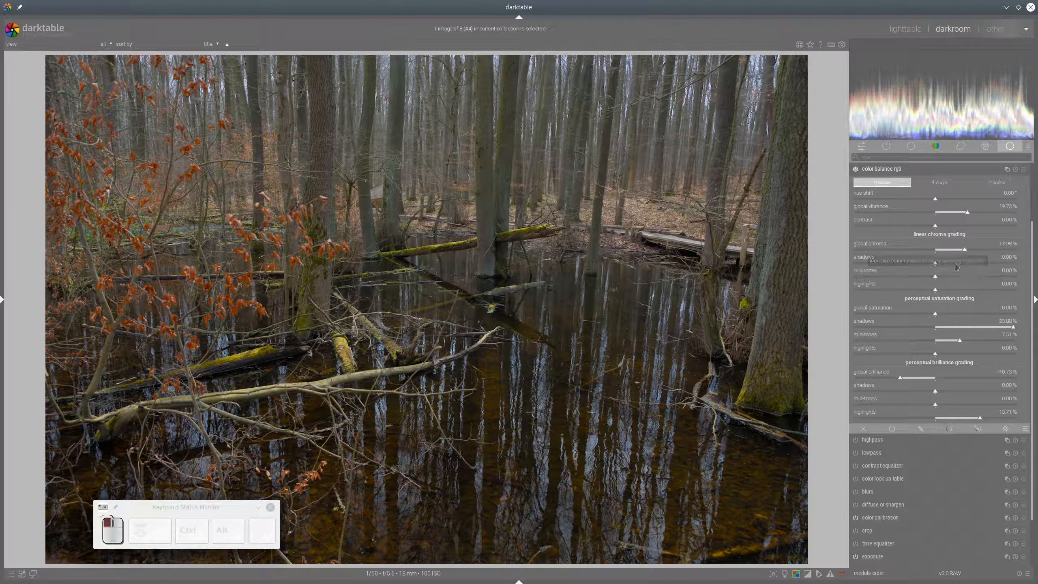
pyautogui.click(952, 267)
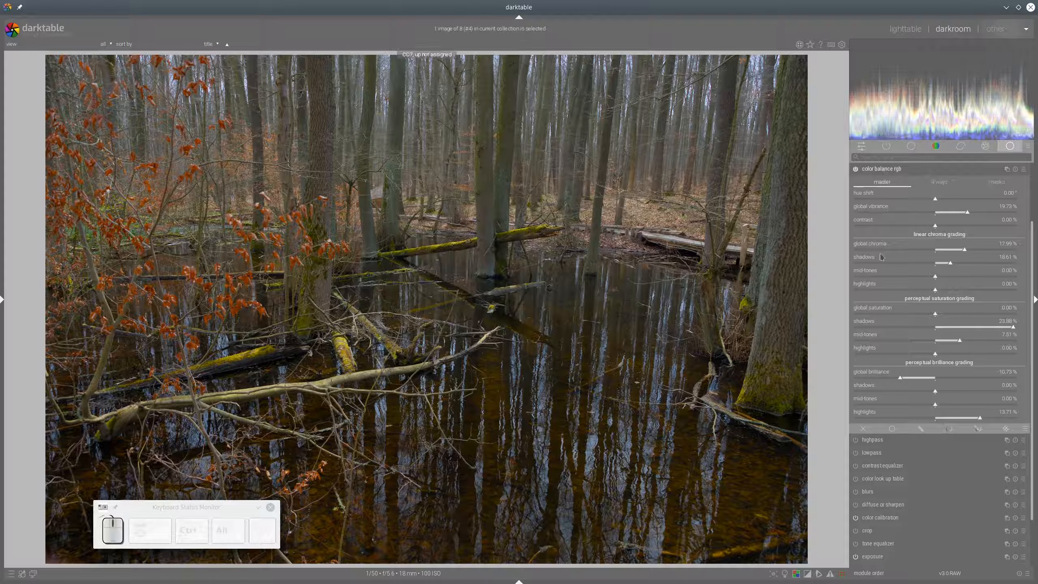
pyautogui.click(873, 169)
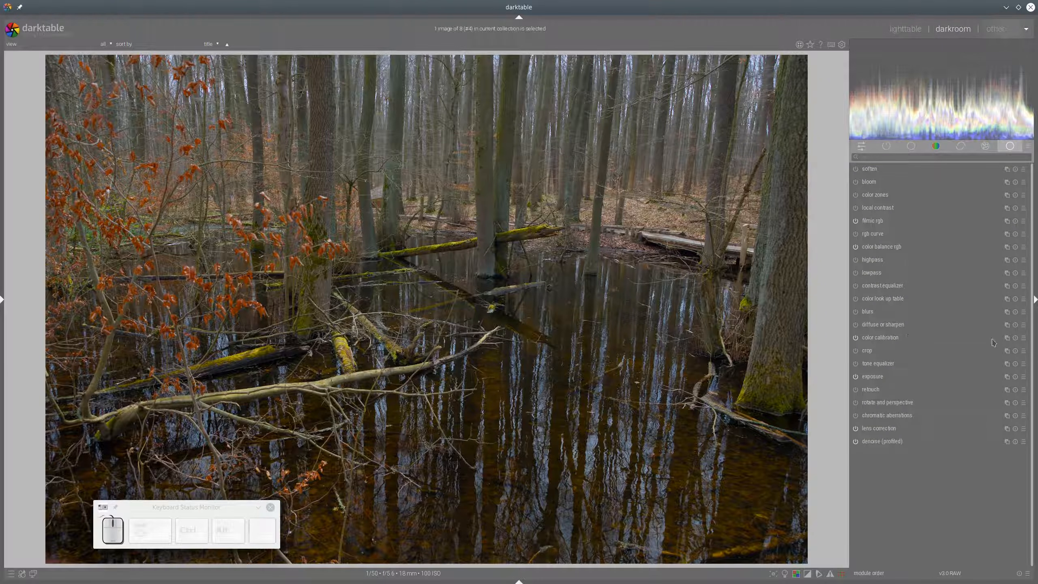
# Create a new color calibration instance and lower the brightness of its blue input to about -0.69
pyautogui.click(1007, 338)
pyautogui.click(981, 348)
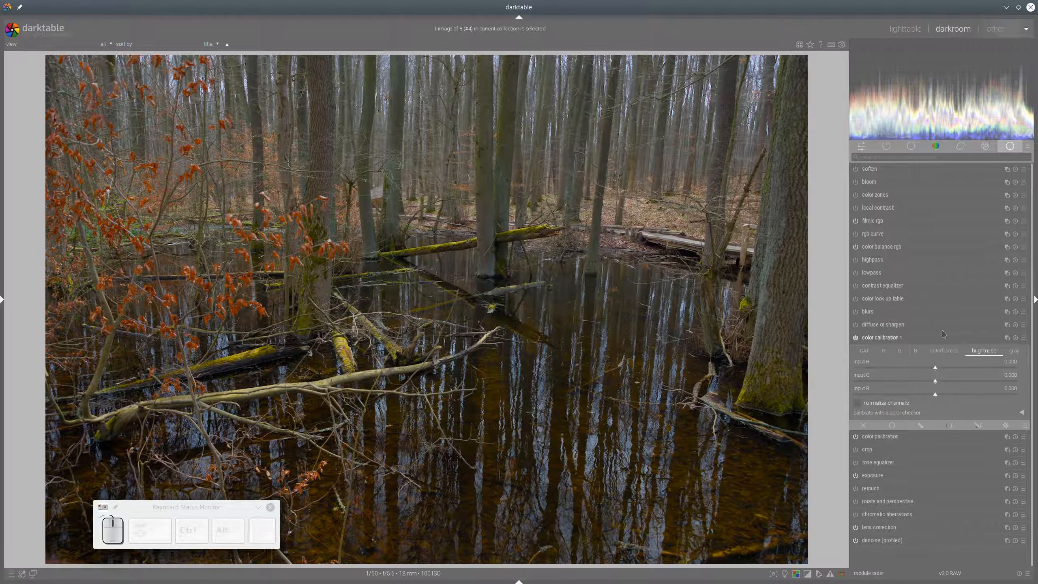
pyautogui.click(983, 353)
pyautogui.click(896, 394)
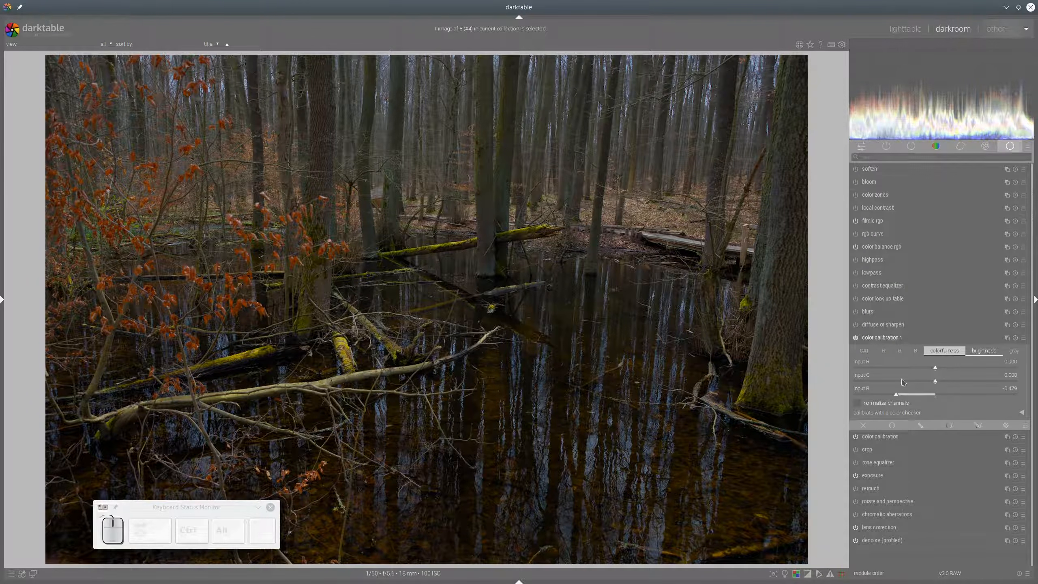
pyautogui.click(886, 395)
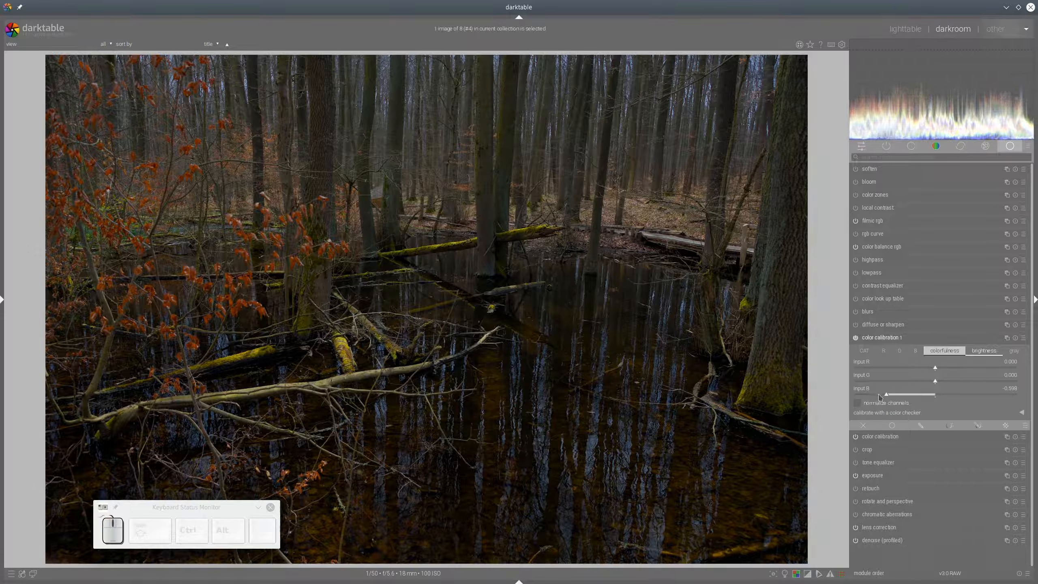
pyautogui.click(879, 395)
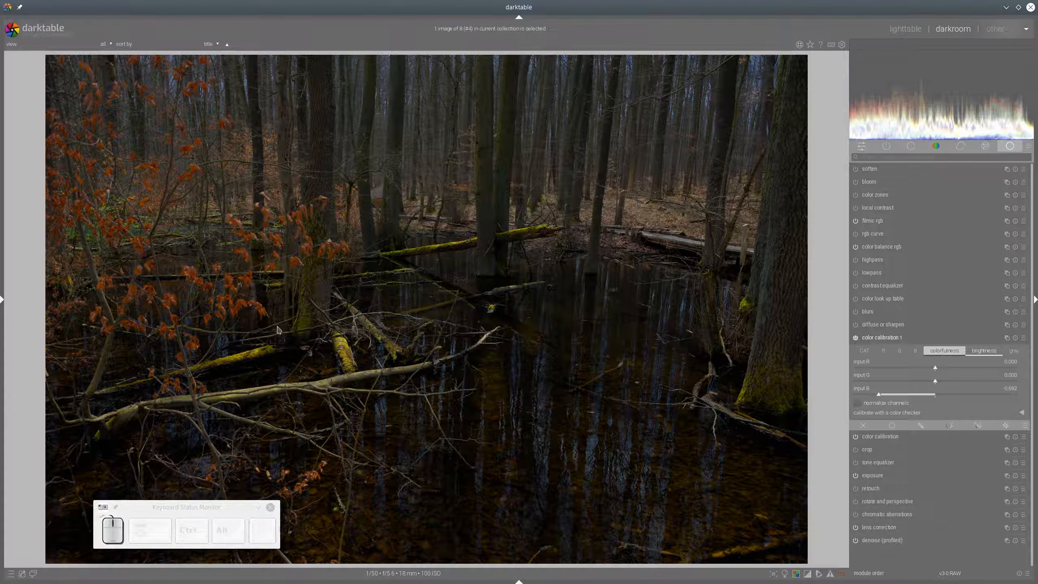
pyautogui.press('shift+super')
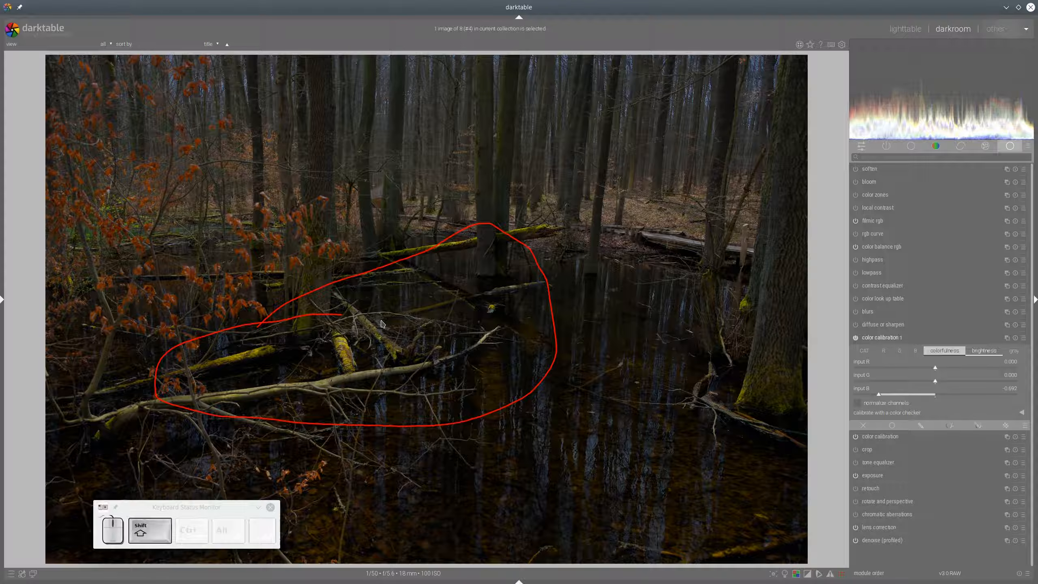
pyautogui.press('shift+super+F11')
pyautogui.press('shift+super')
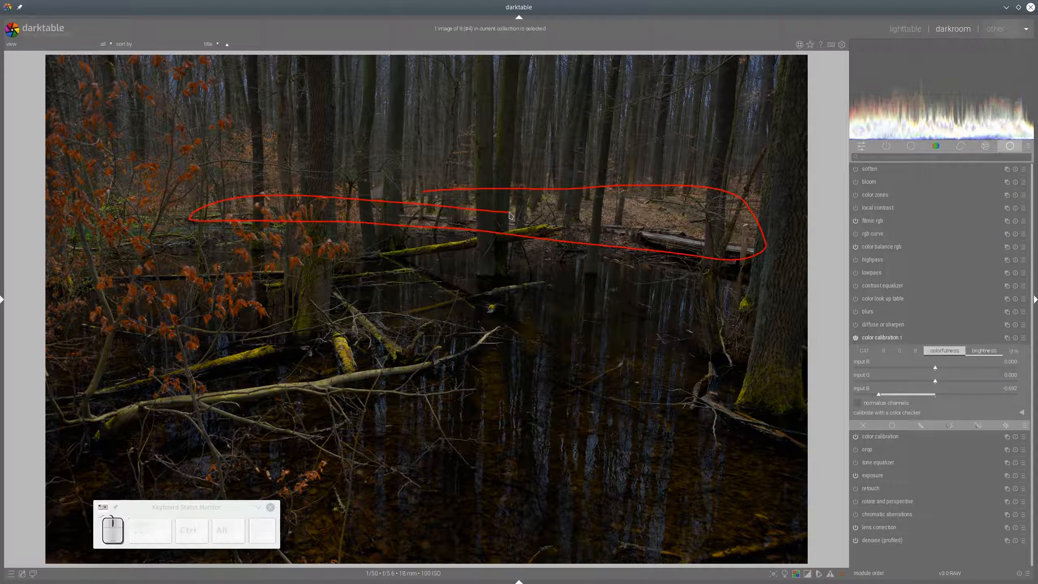
pyautogui.press('shift+super+F11')
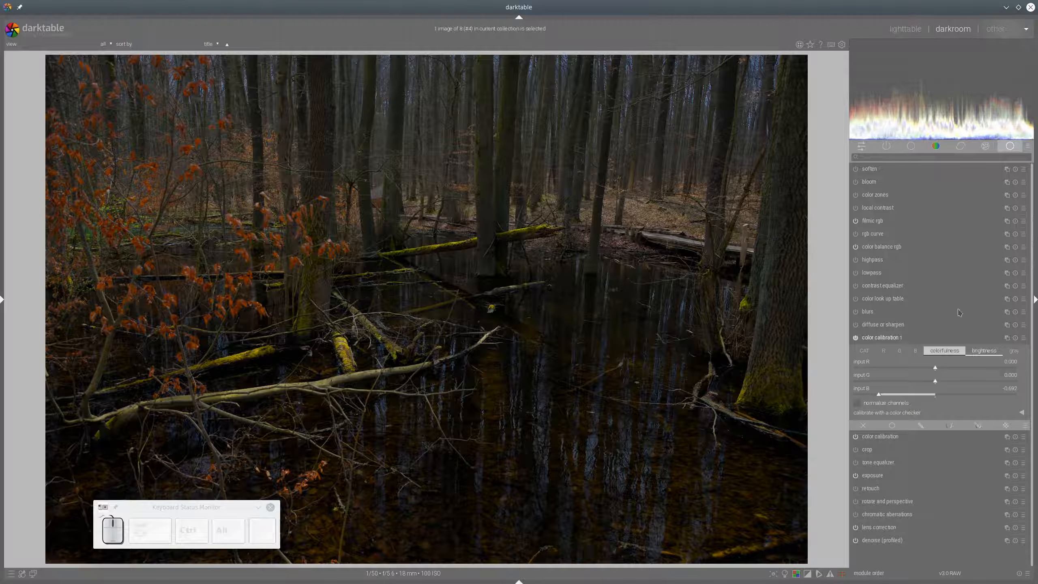
# Set the brightness of the red input to about 0.11, lower the blue input slightly further and collapse color calibration
pyautogui.click(945, 368)
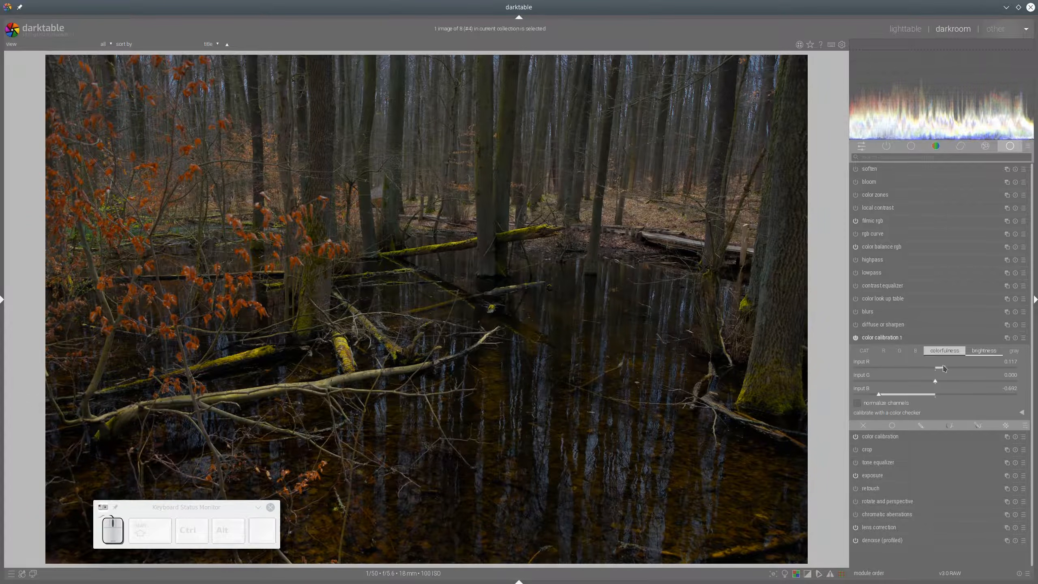
pyautogui.click(872, 394)
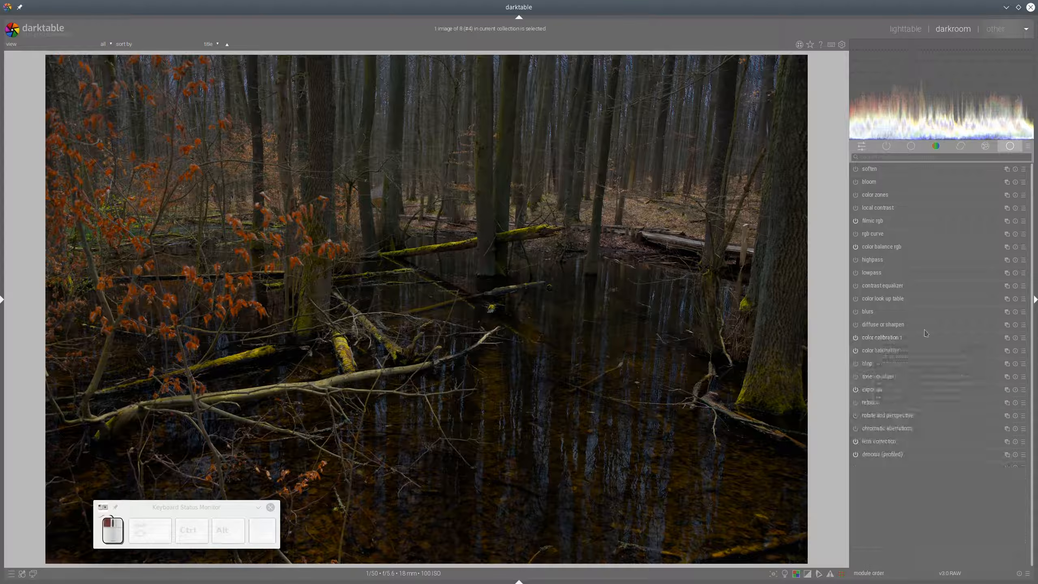
pyautogui.click(925, 337)
# Create a new exposure instance and give it a combined drawn and parametric mask
pyautogui.click(1007, 390)
pyautogui.click(976, 402)
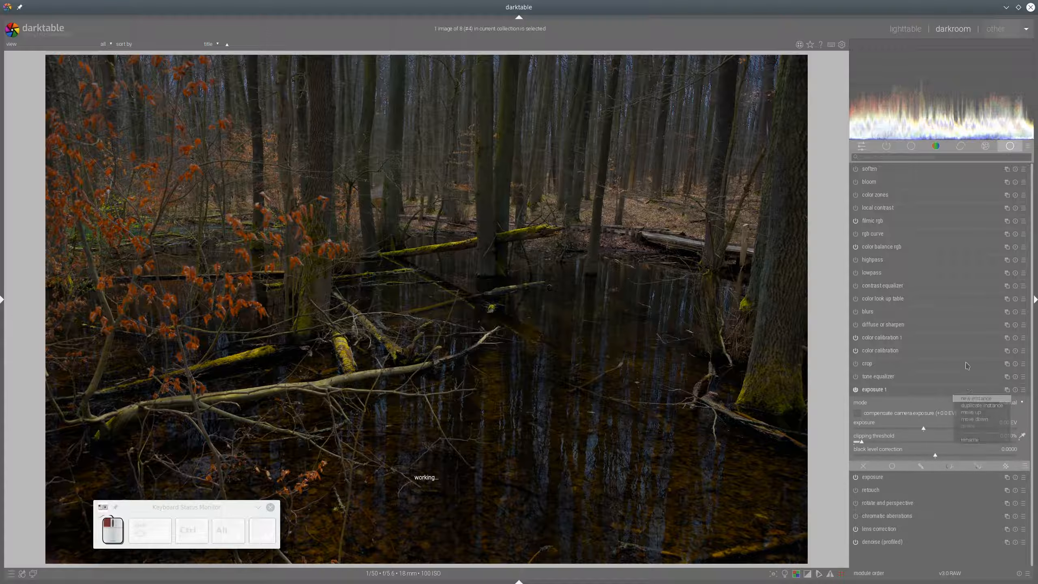
pyautogui.click(978, 466)
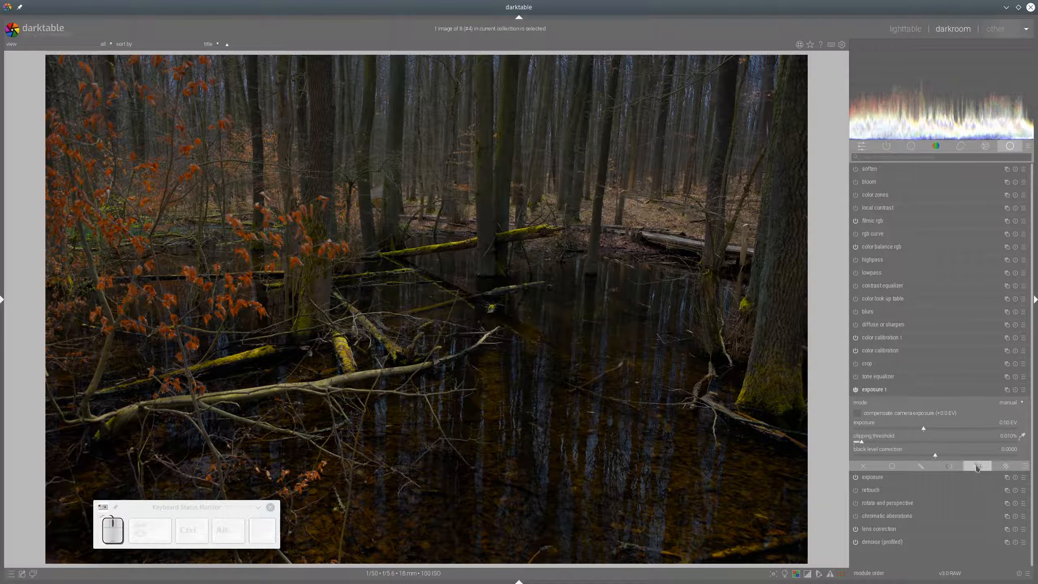
# Draw a path mask around the fallen mossy logs and branches in the foreground water
pyautogui.click(992, 324)
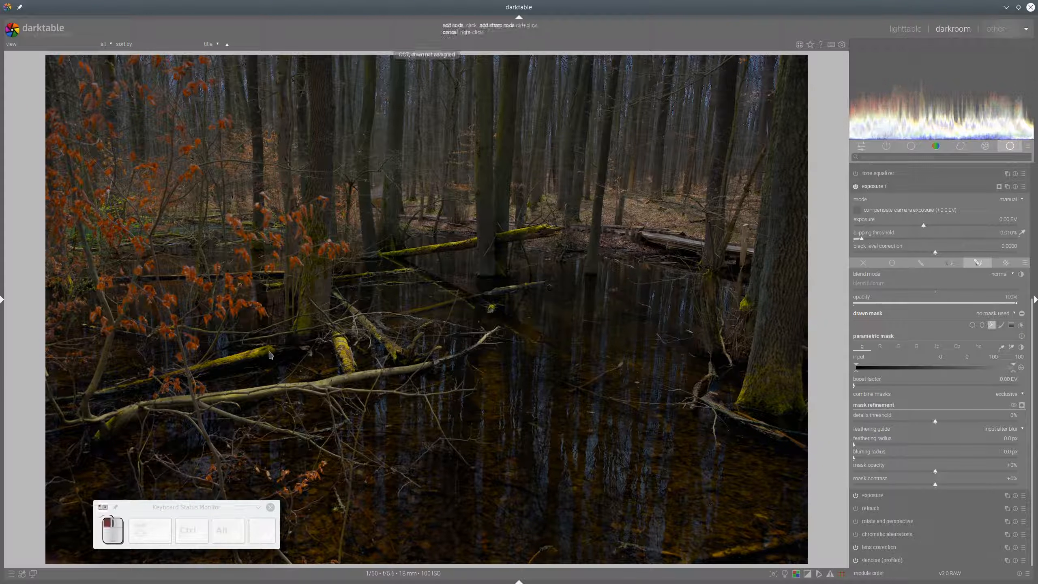
pyautogui.moveTo(104, 378); pyautogui.dragTo(233, 340)
pyautogui.click(438, 303)
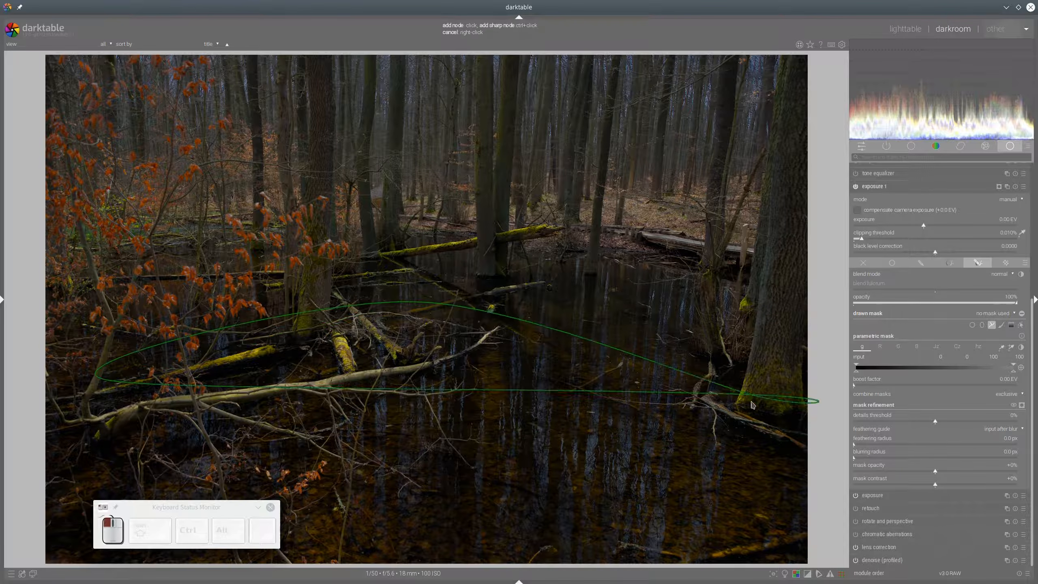
# Close the path mask around the foreground branches and pond, and widen its feather so it reaches the tree bases
pyautogui.click(815, 440)
pyautogui.rightClick(111, 433)
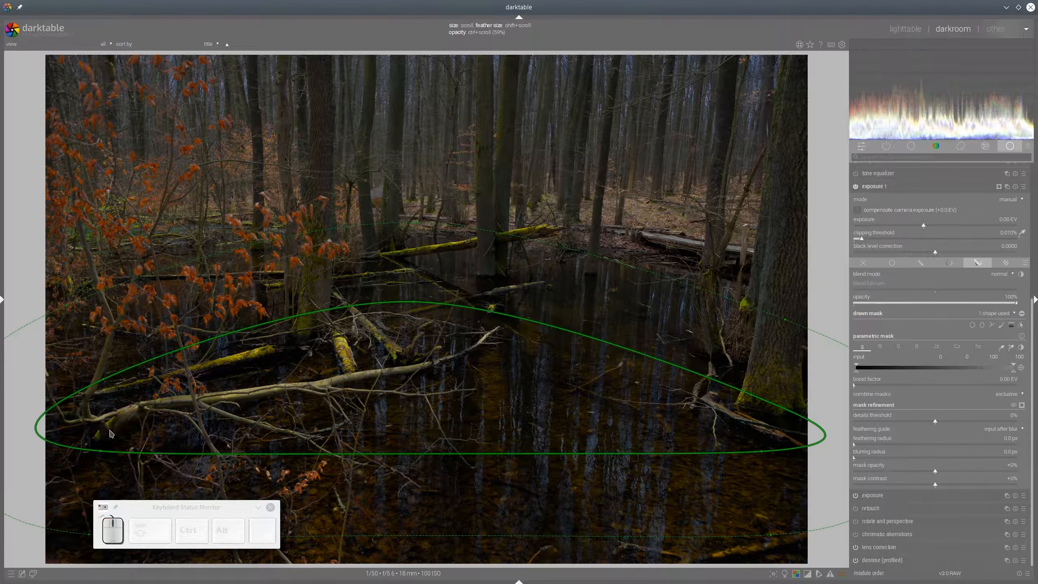
pyautogui.scroll(5, 461, 290)
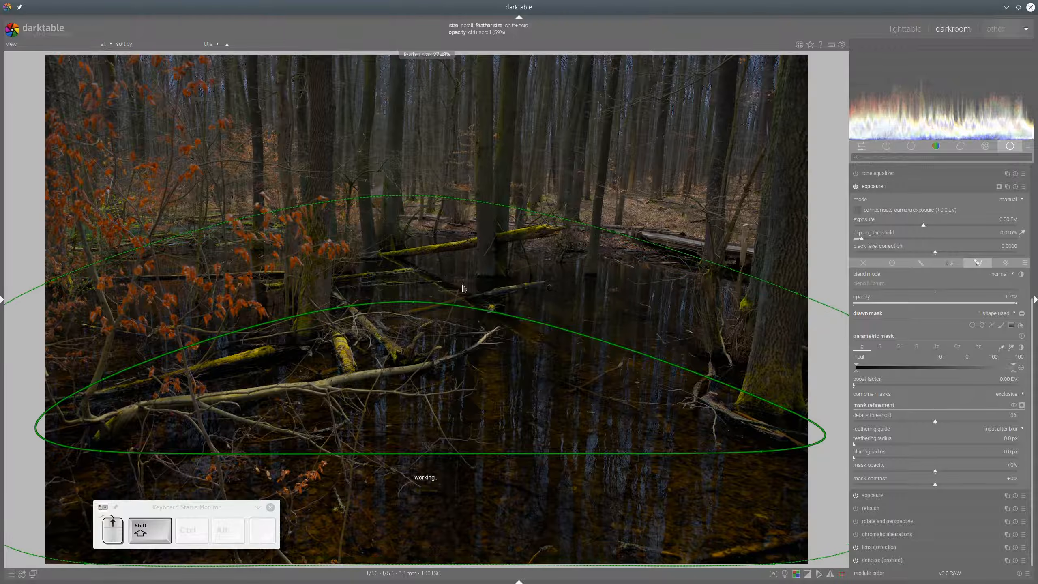
pyautogui.scroll(8, 430, 346)
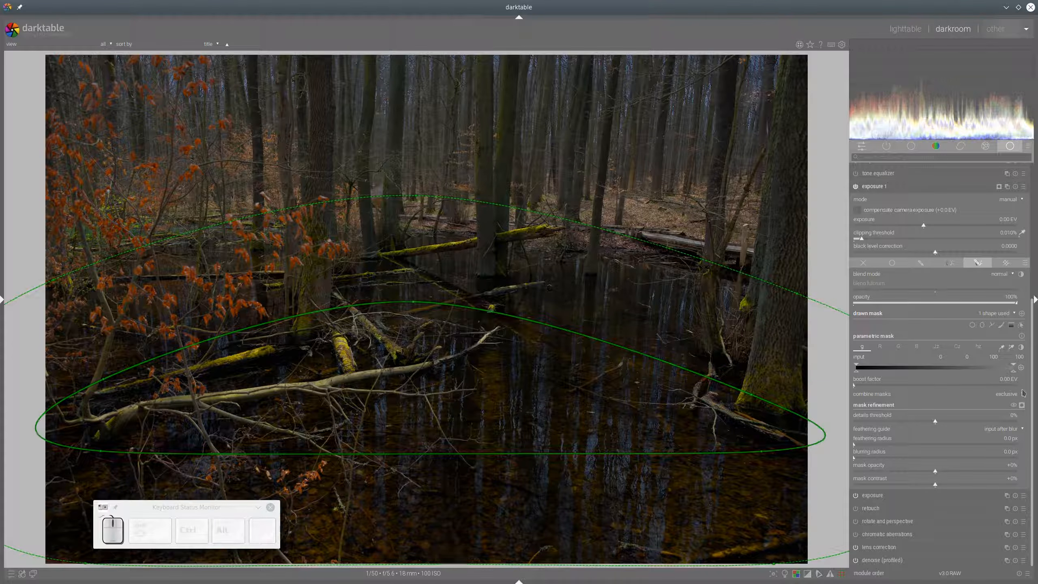
# Set the feathering radius to about 87.7 px while previewing the mask, and hide the mask preview
pyautogui.click(1022, 404)
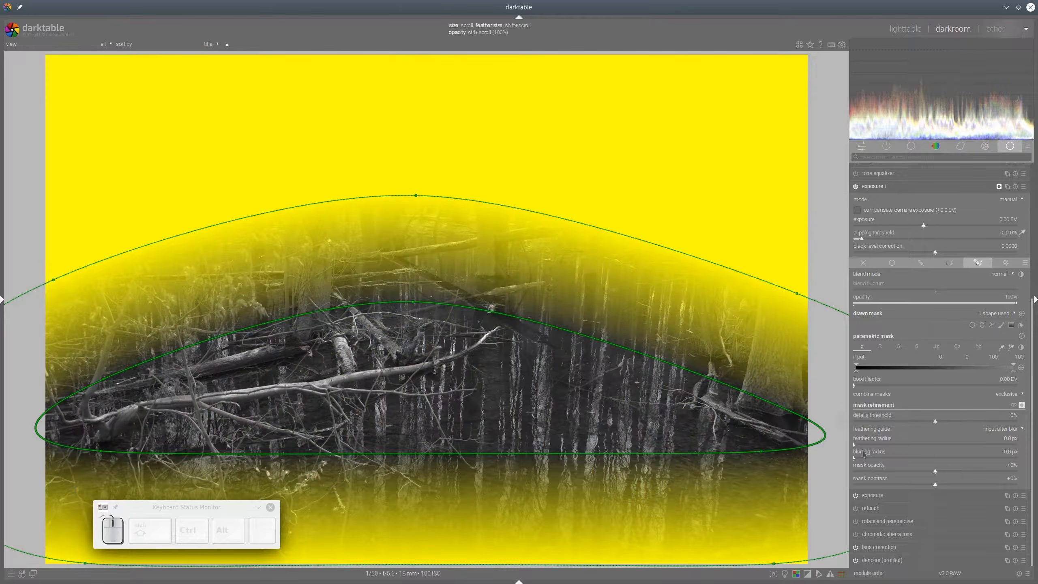
pyautogui.click(898, 445)
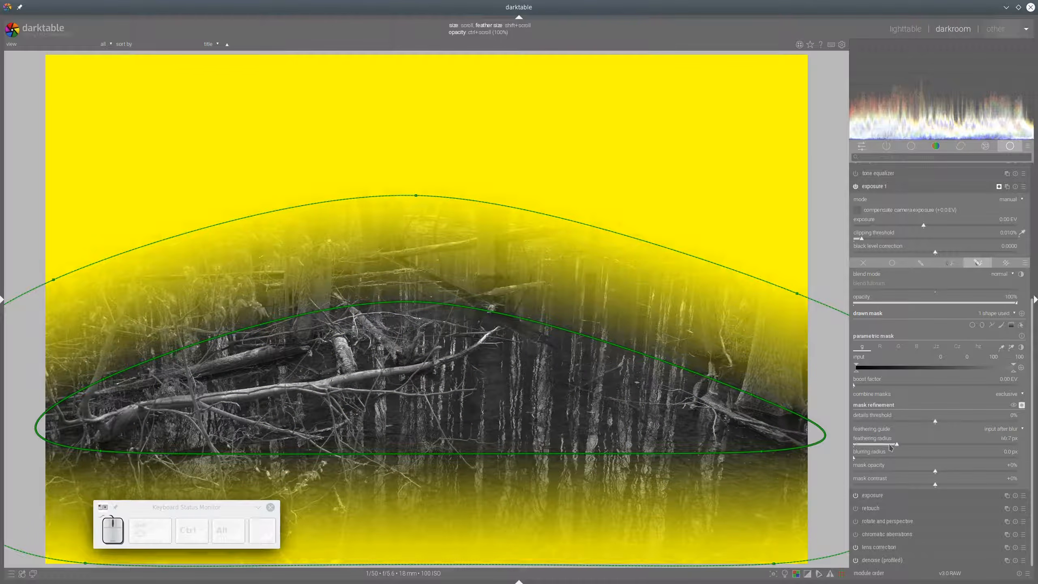
pyautogui.click(912, 445)
pyautogui.click(1022, 405)
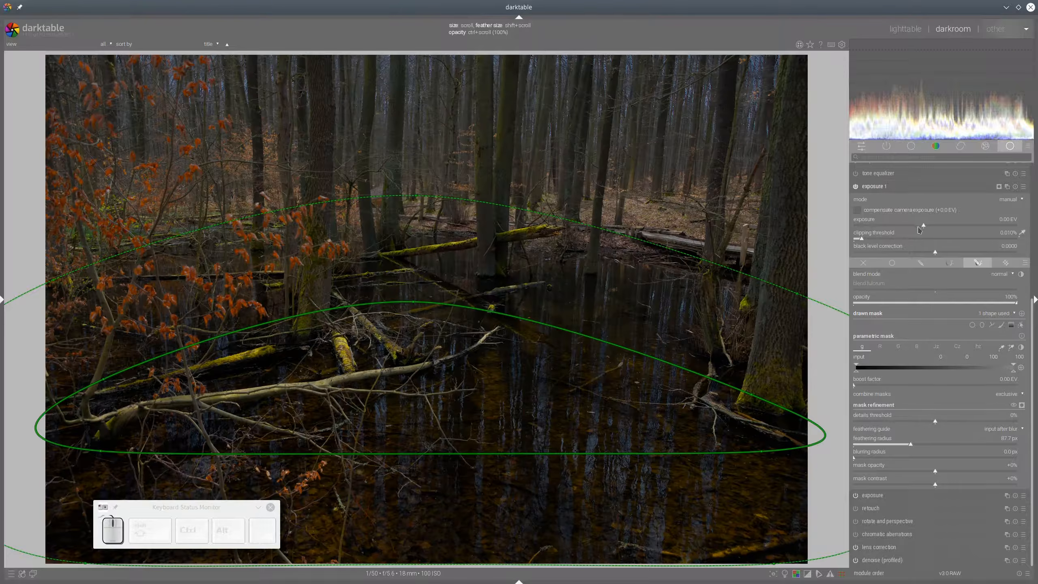
# Lower the exposure of the masked exposure 1 instance to about -0.85 EV and collapse the module
pyautogui.click(899, 225)
pyautogui.click(899, 228)
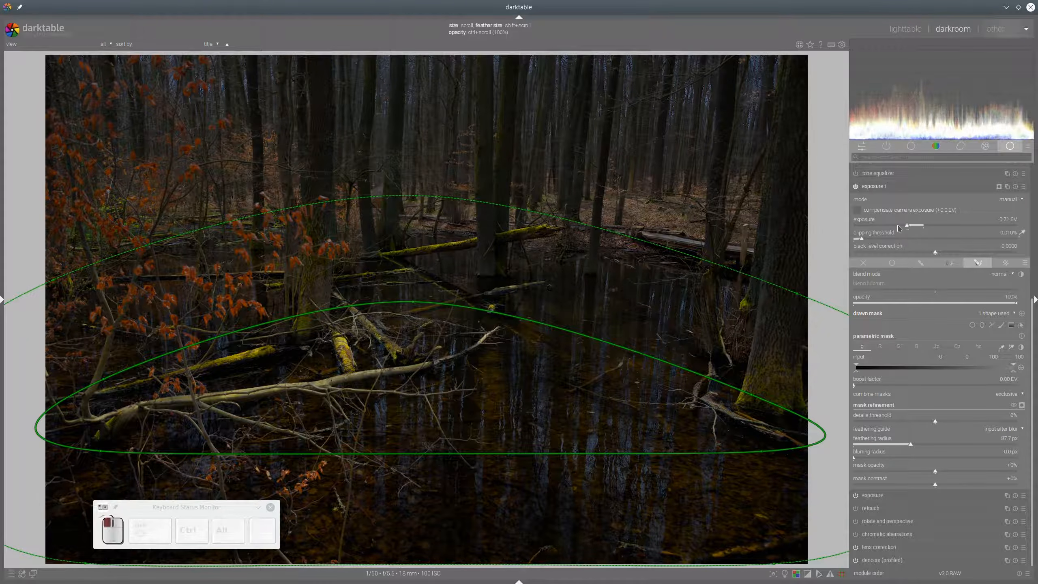
pyautogui.scroll(-11, 901, 228)
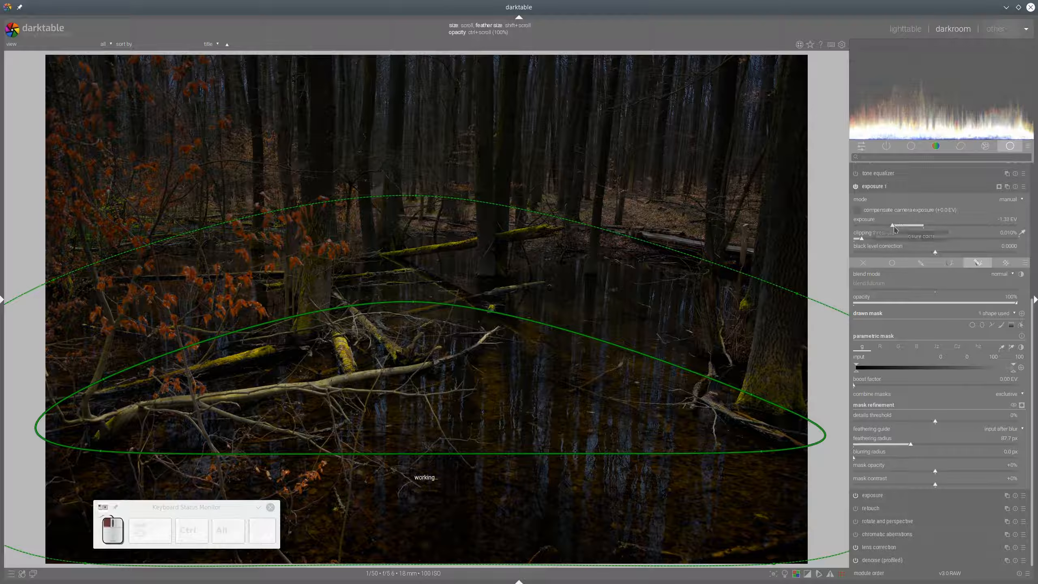
pyautogui.click(905, 226)
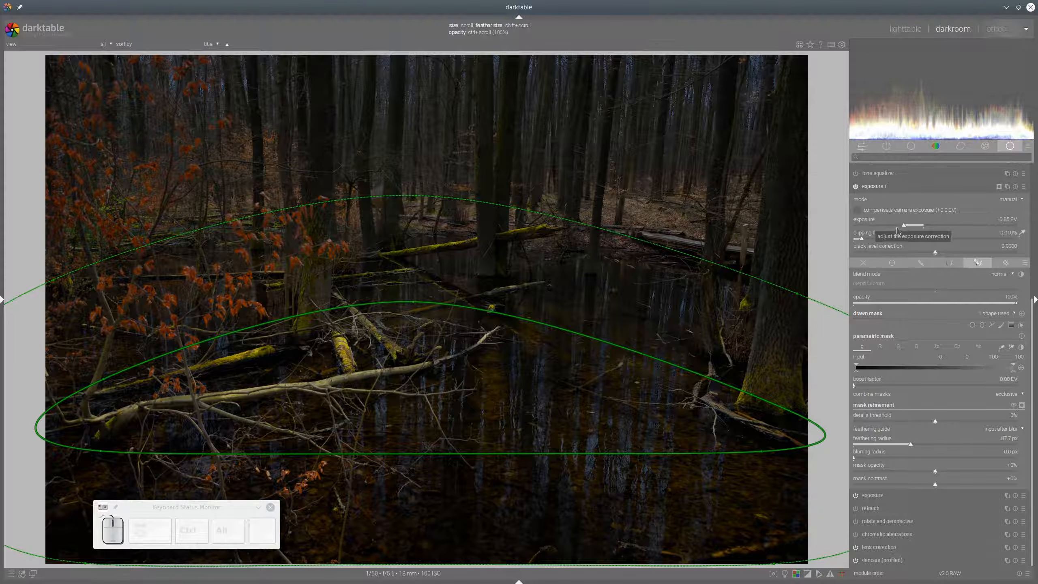
pyautogui.scroll(3, 903, 229)
pyautogui.click(880, 187)
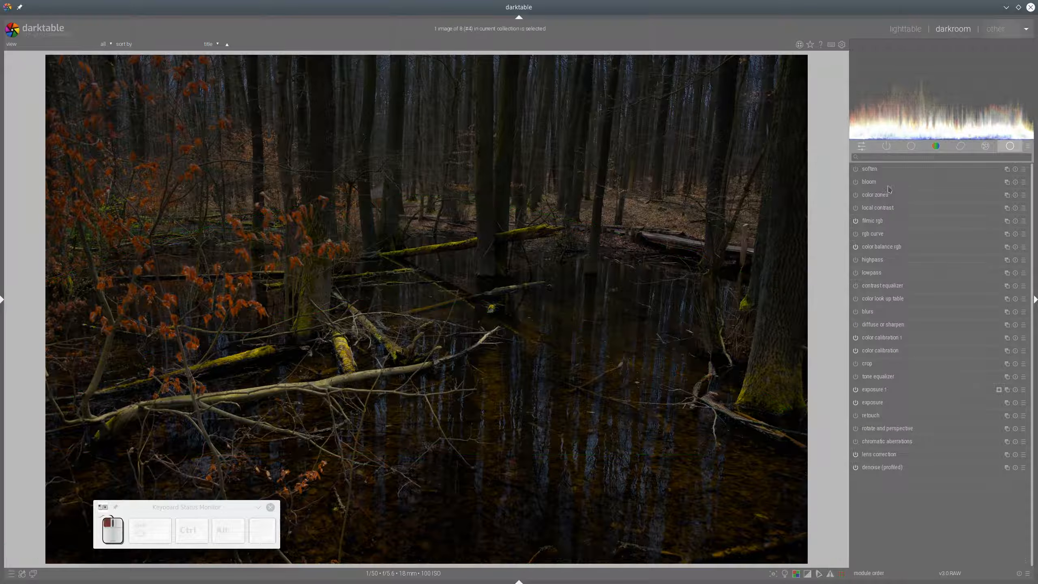
# Raise the base exposure module's exposure to about 1.31 EV and collapse the module
pyautogui.click(876, 405)
pyautogui.moveTo(950, 444); pyautogui.dragTo(952, 445)
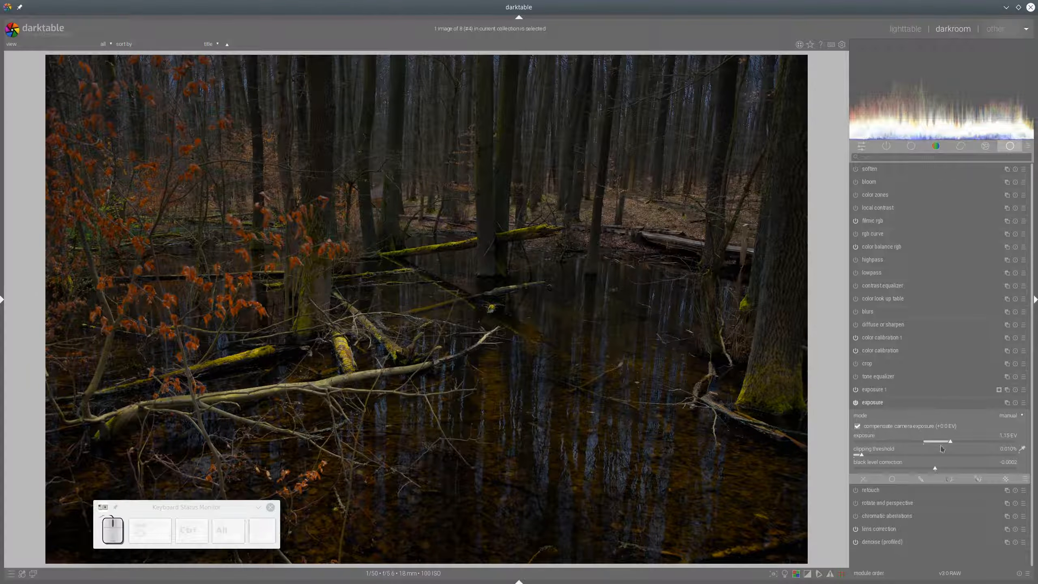
pyautogui.click(953, 445)
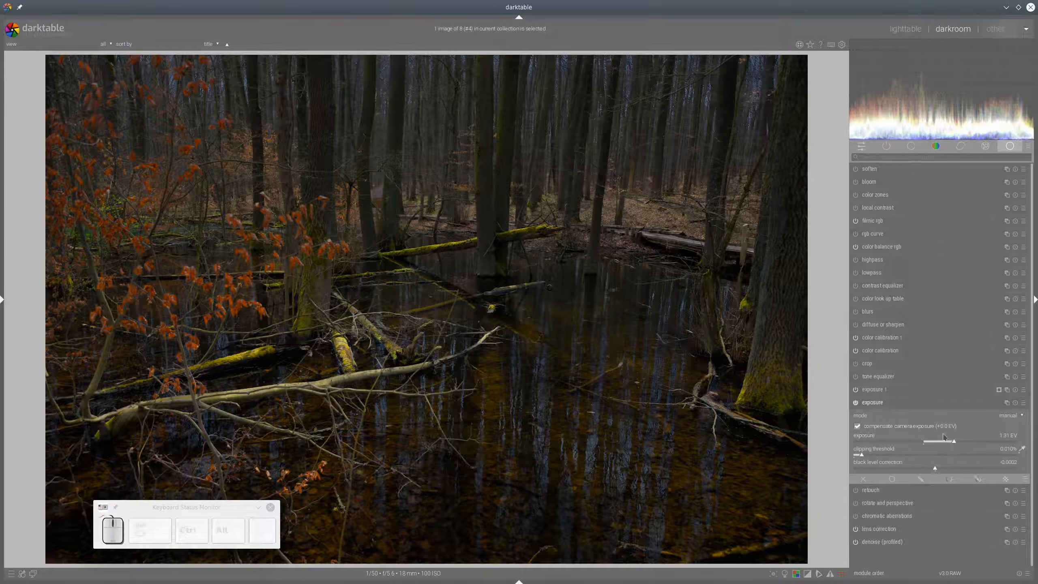
pyautogui.click(884, 404)
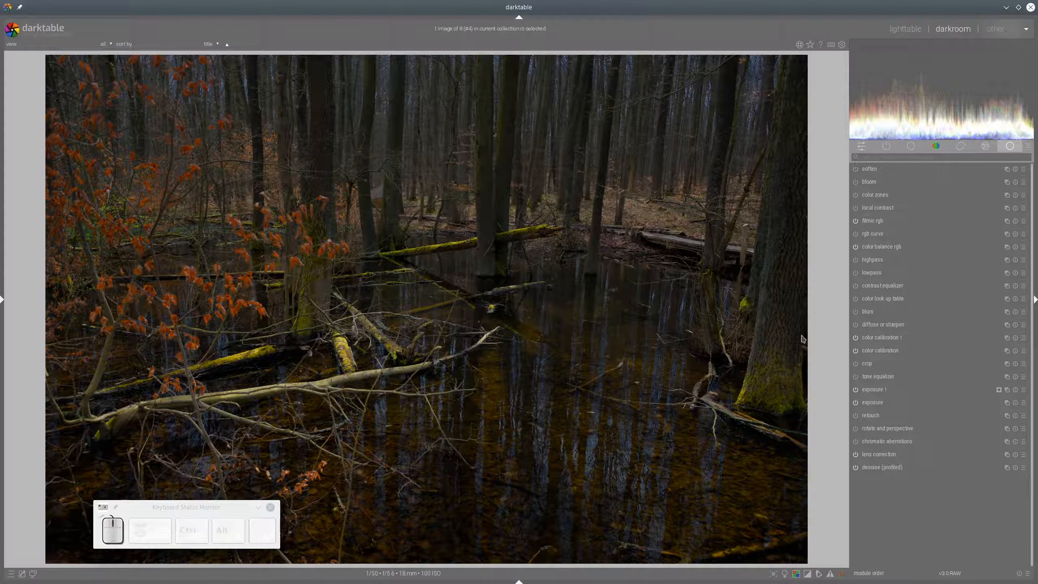
# Open the diffuse or sharpen module and apply its bloom preset
pyautogui.click(865, 327)
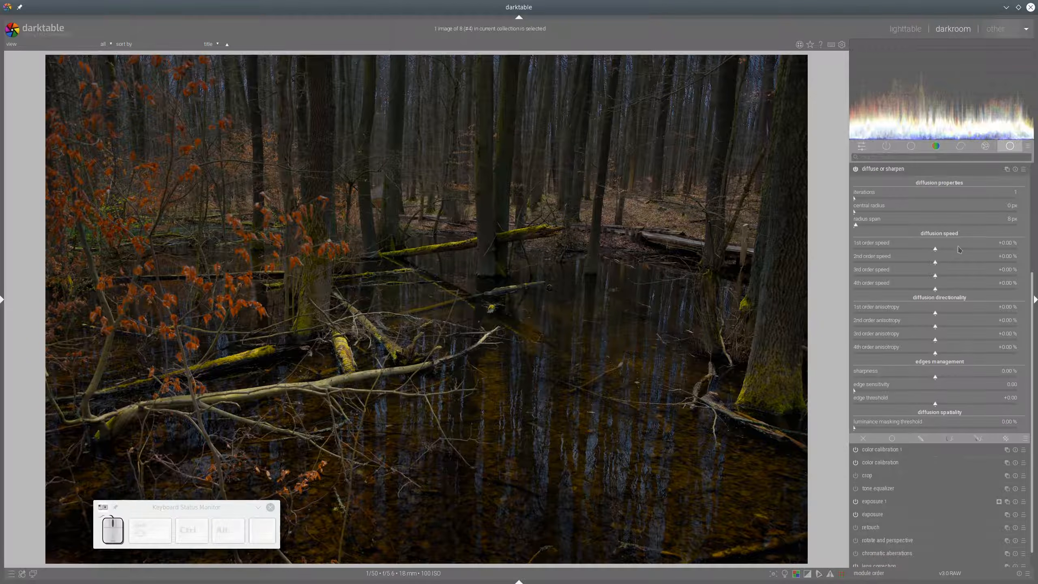
pyautogui.click(1024, 169)
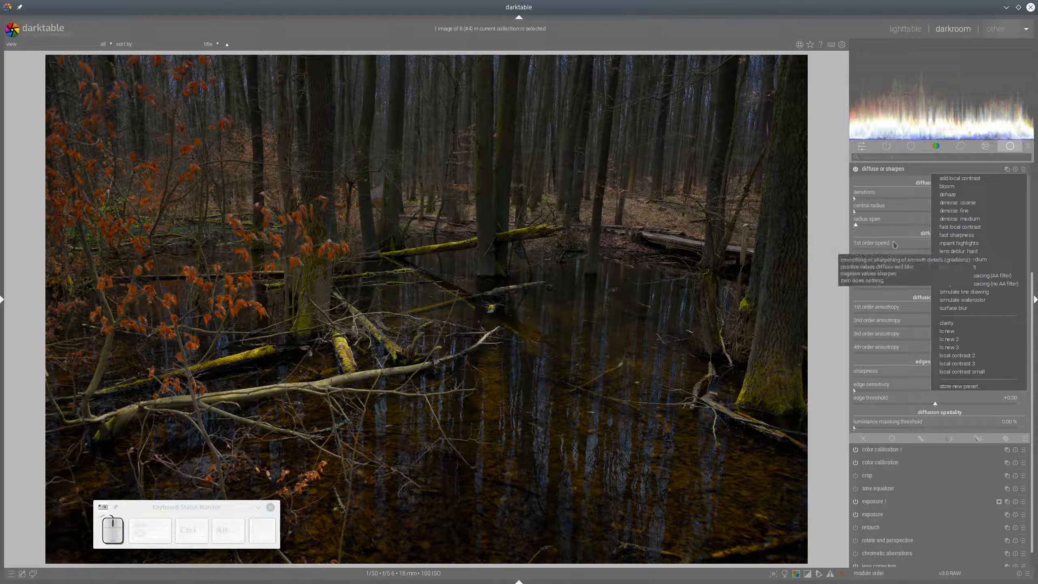
pyautogui.click(955, 187)
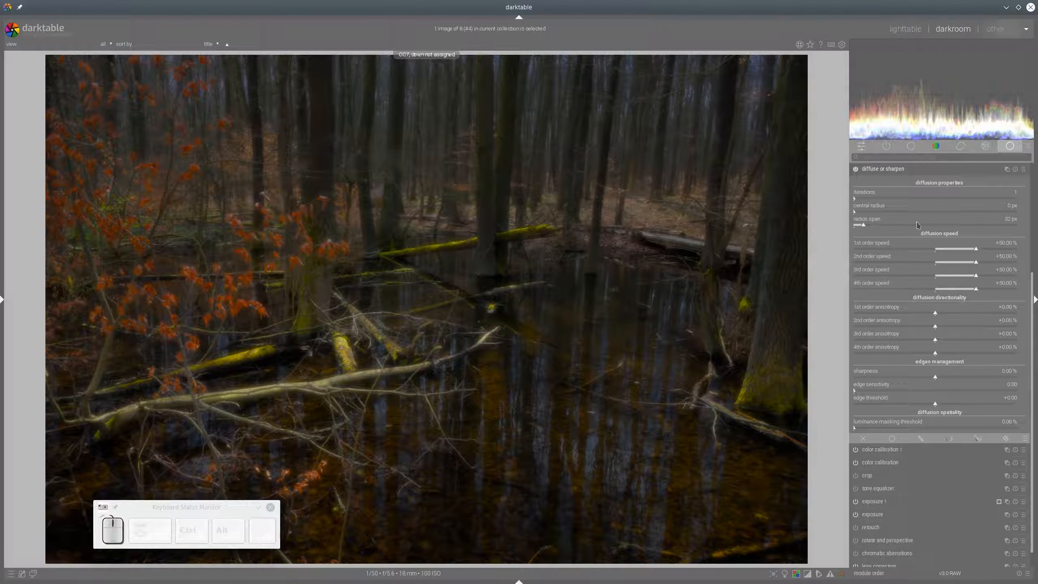
# Set the bloom's iterations to 7 and its radius span to about 139 px
pyautogui.click(918, 224)
pyautogui.click(939, 227)
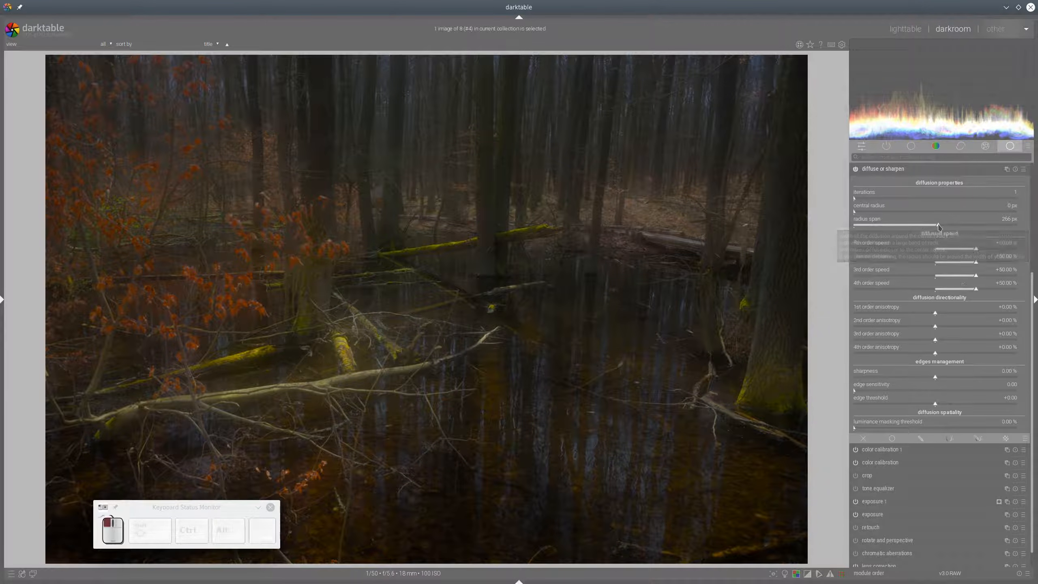
pyautogui.click(868, 198)
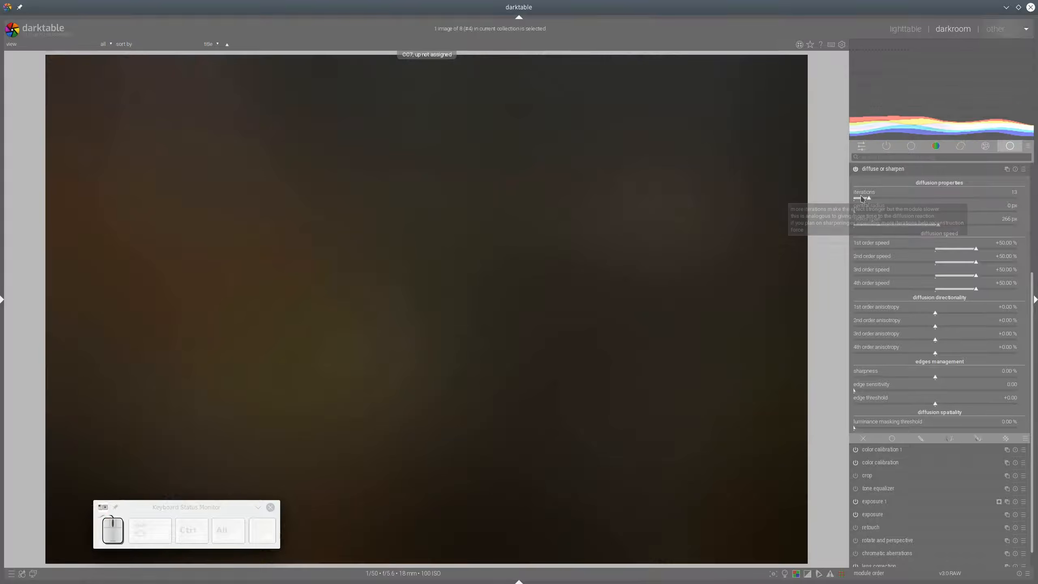
pyautogui.click(859, 199)
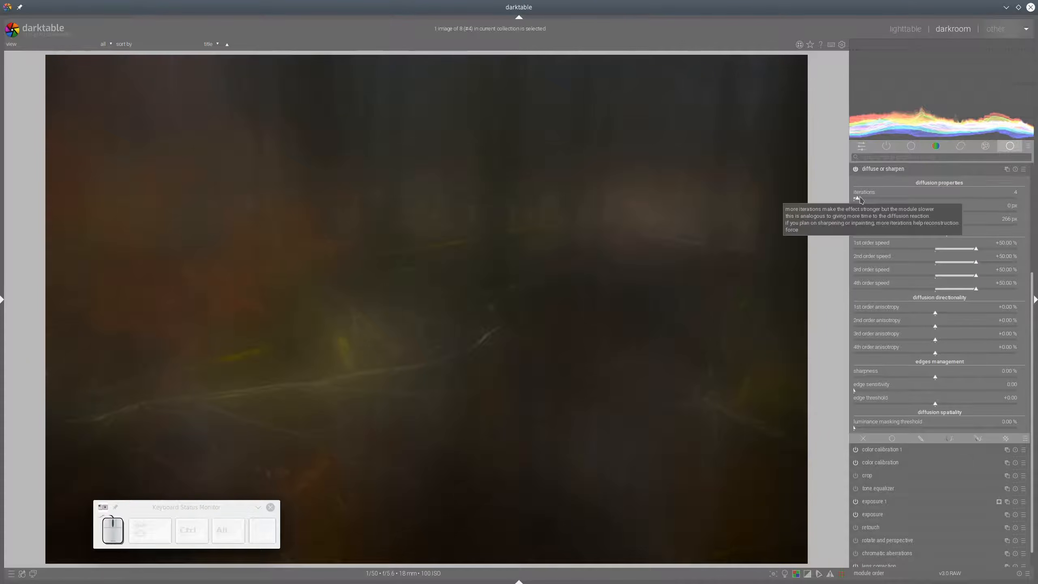
pyautogui.scroll(3, 865, 199)
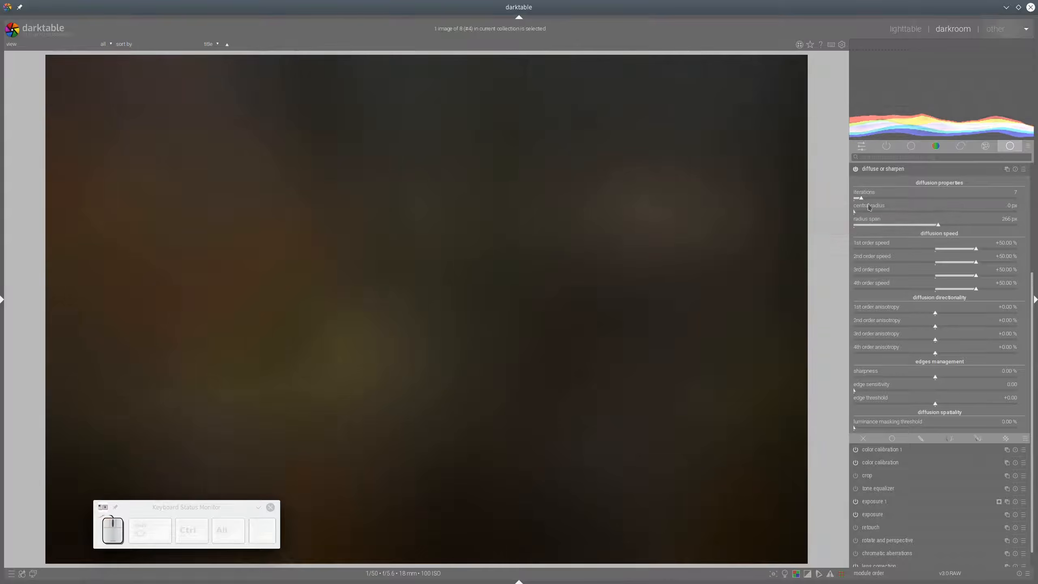
pyautogui.click(897, 226)
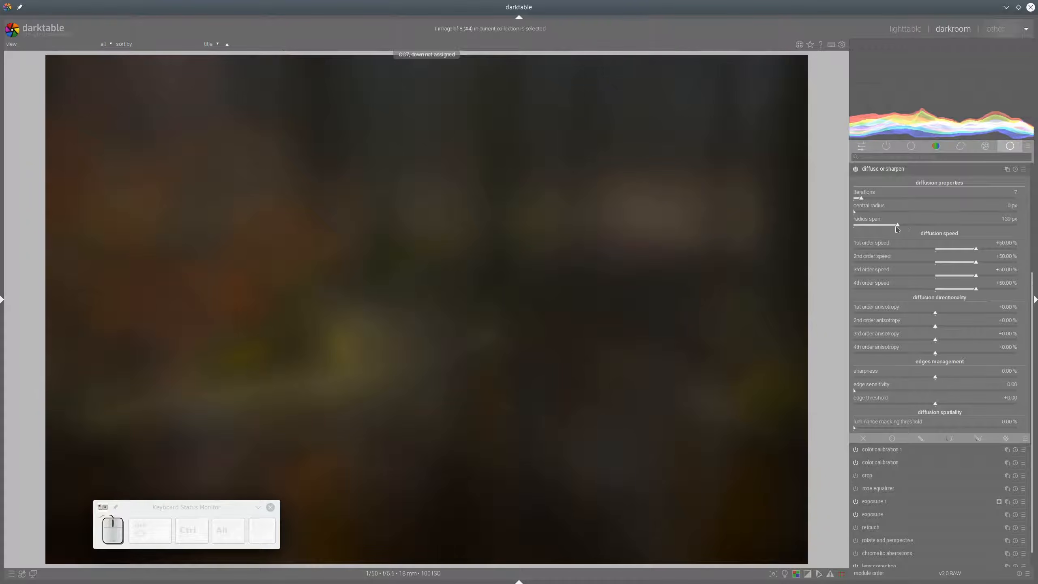
# Enable uniform blending for diffuse or sharpen and set the blend mode to multiply
pyautogui.click(892, 438)
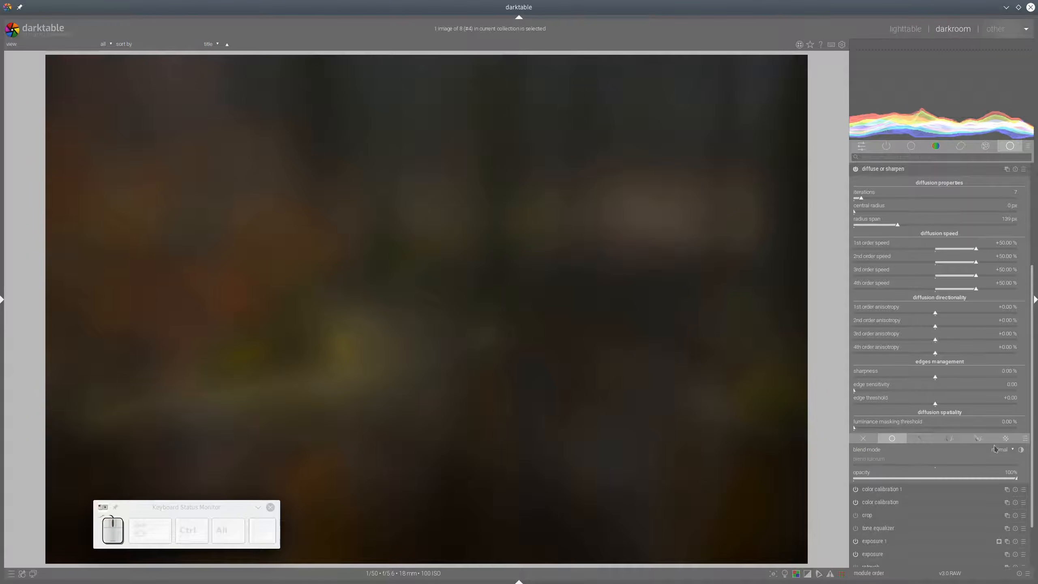
pyautogui.click(1007, 452)
pyautogui.click(1000, 458)
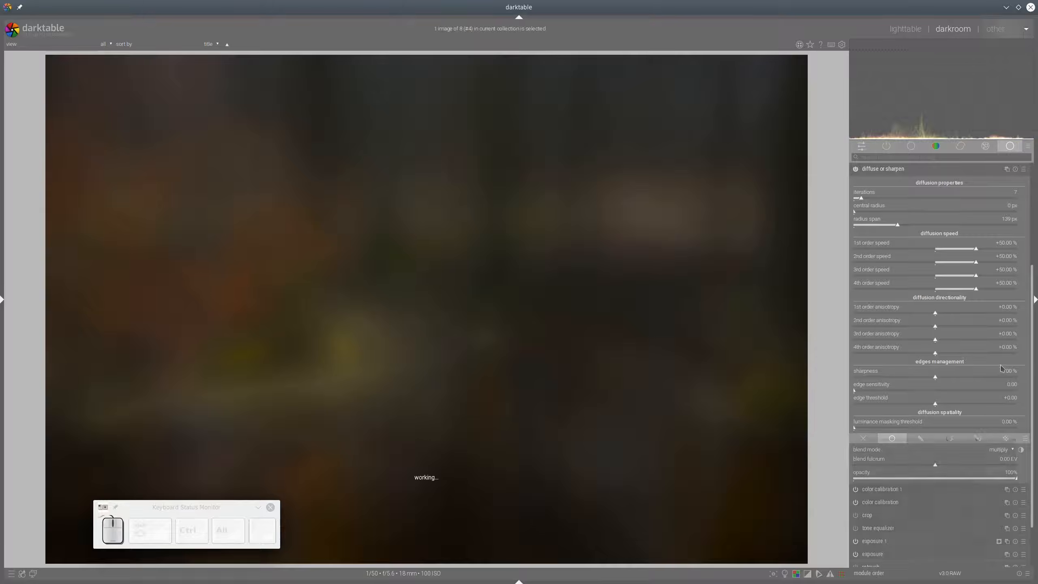
# Raise the blend fulcrum to 3.00 EV, reduce the opacity to about 78%, and collapse diffuse or sharpen
pyautogui.click(978, 465)
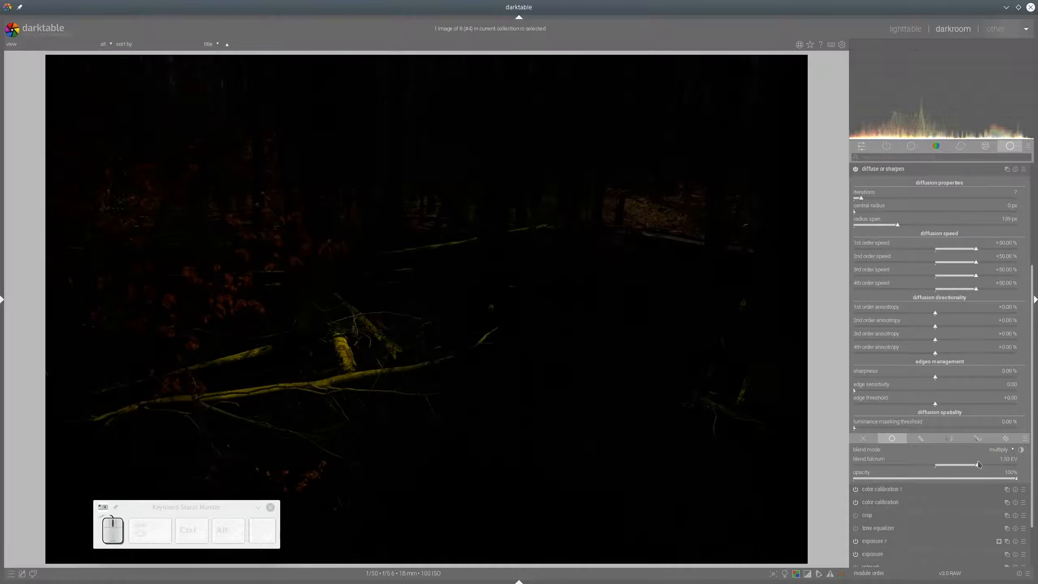
pyautogui.moveTo(1007, 466); pyautogui.dragTo(1014, 462)
pyautogui.click(1016, 466)
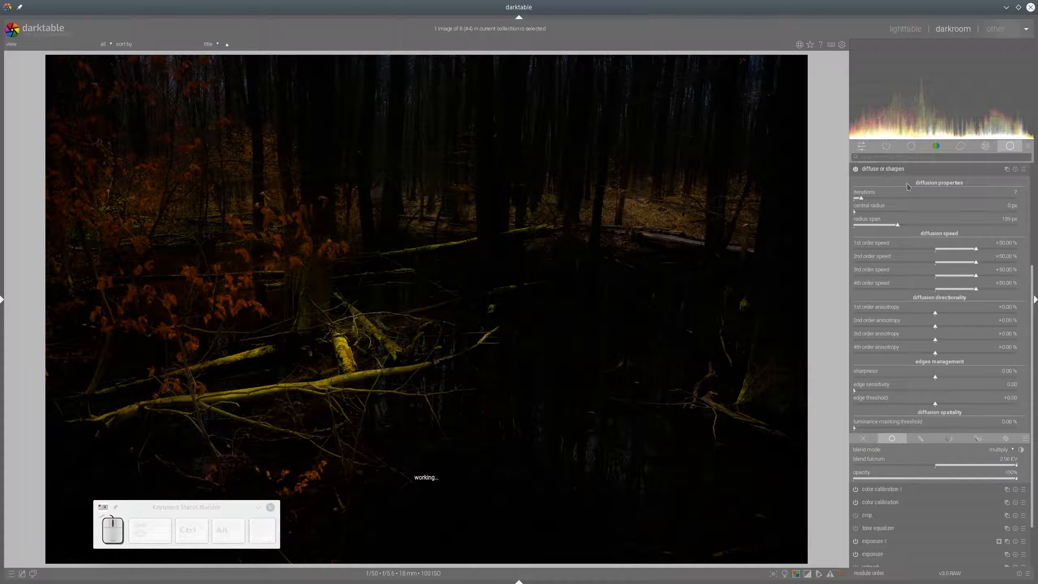
pyautogui.click(981, 478)
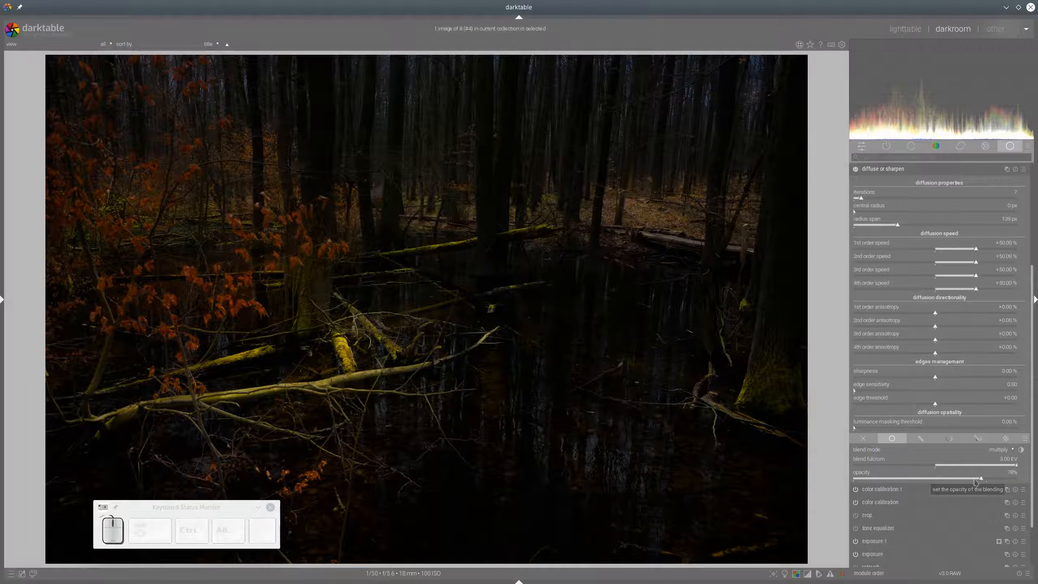
pyautogui.click(895, 169)
# Raise the base exposure module's exposure to about 1.71 EV and collapse the module
pyautogui.click(877, 404)
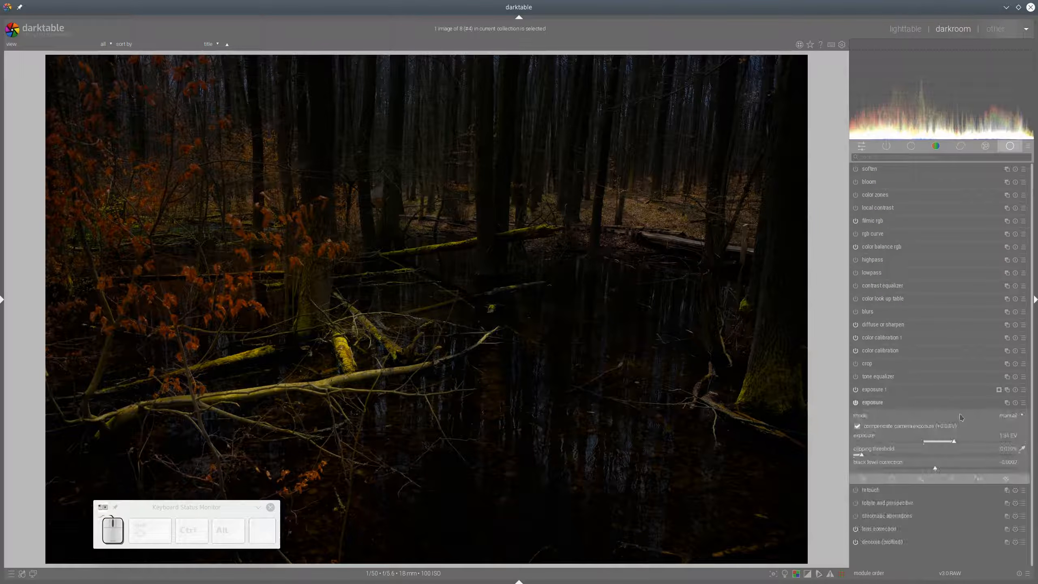
pyautogui.click(968, 444)
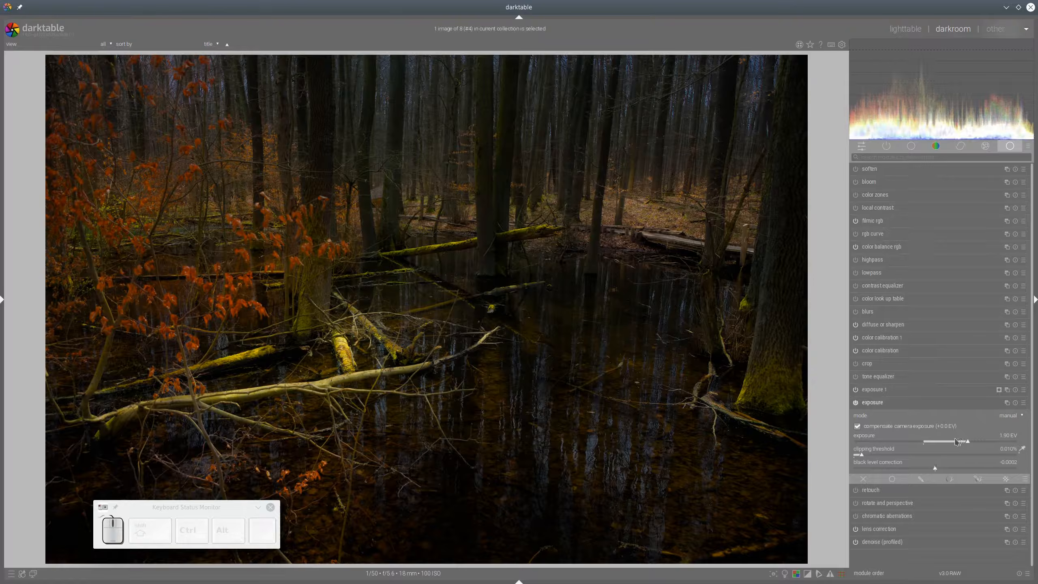
pyautogui.click(958, 443)
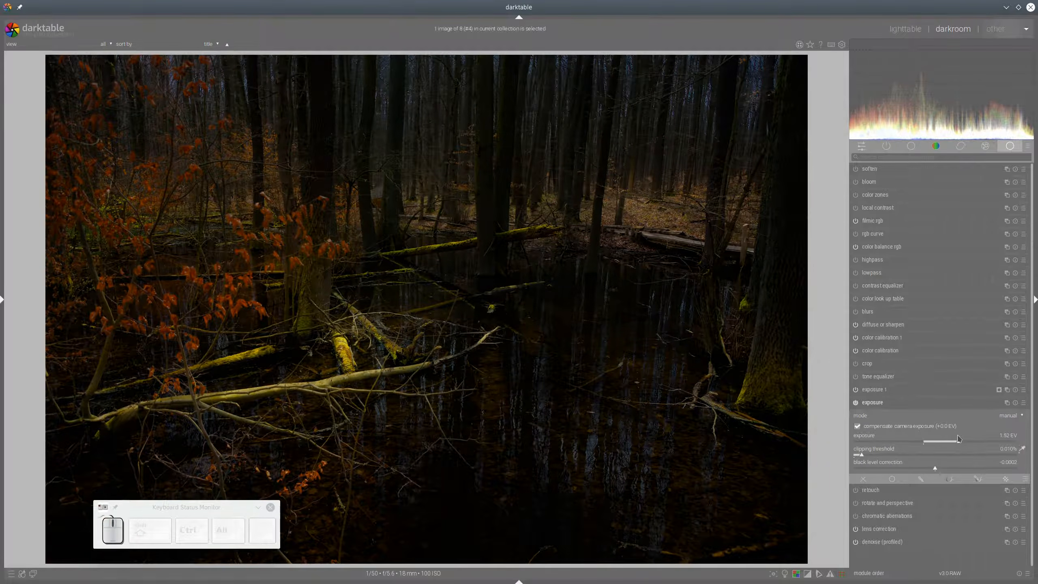
pyautogui.click(963, 443)
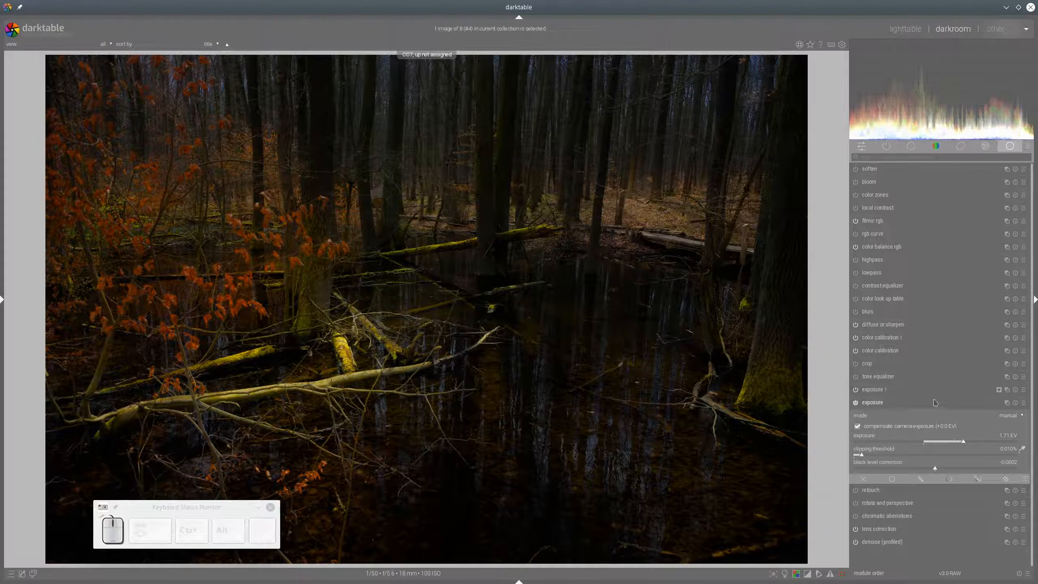
pyautogui.click(882, 404)
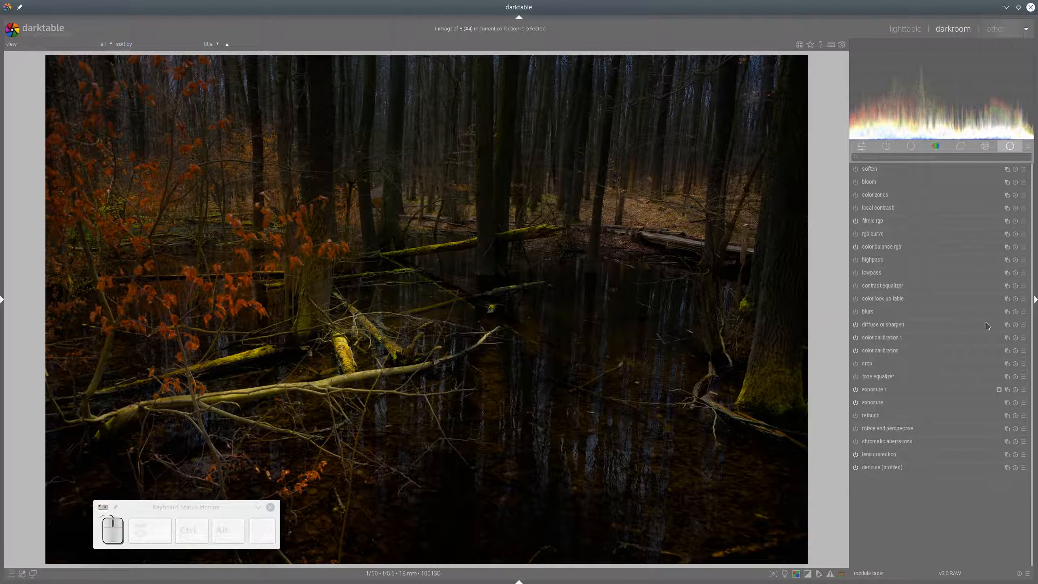
# Create a new diffuse or sharpen instance with 1st order speed at about +70% and 2nd order speed at about +40%
pyautogui.click(1008, 326)
pyautogui.click(981, 337)
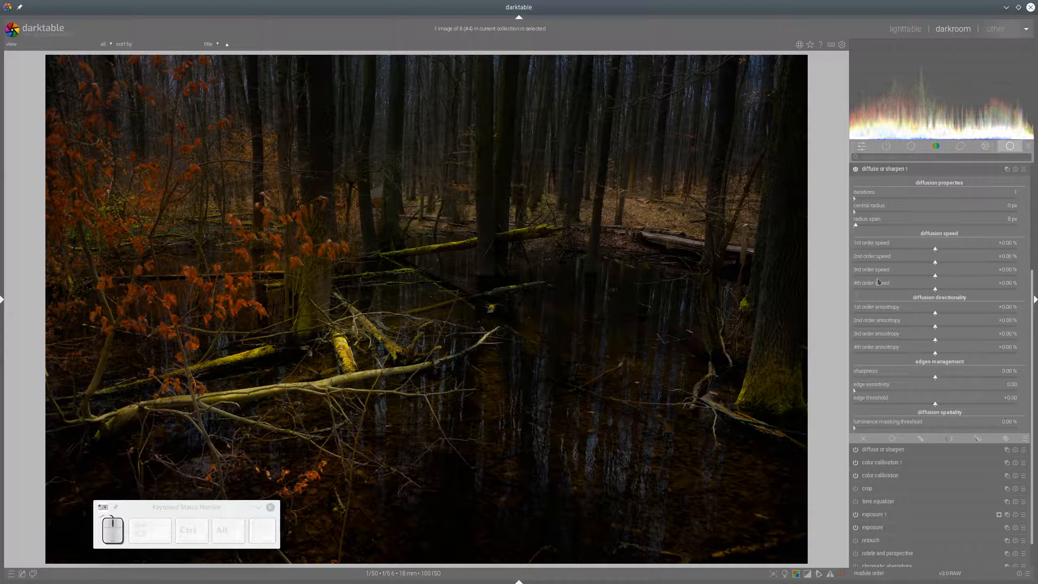
pyautogui.click(993, 246)
pyautogui.click(968, 260)
# Set the new diffuse or sharpen instance's iterations to 8 and its radius span to about 170 px
pyautogui.click(863, 199)
pyautogui.click(903, 224)
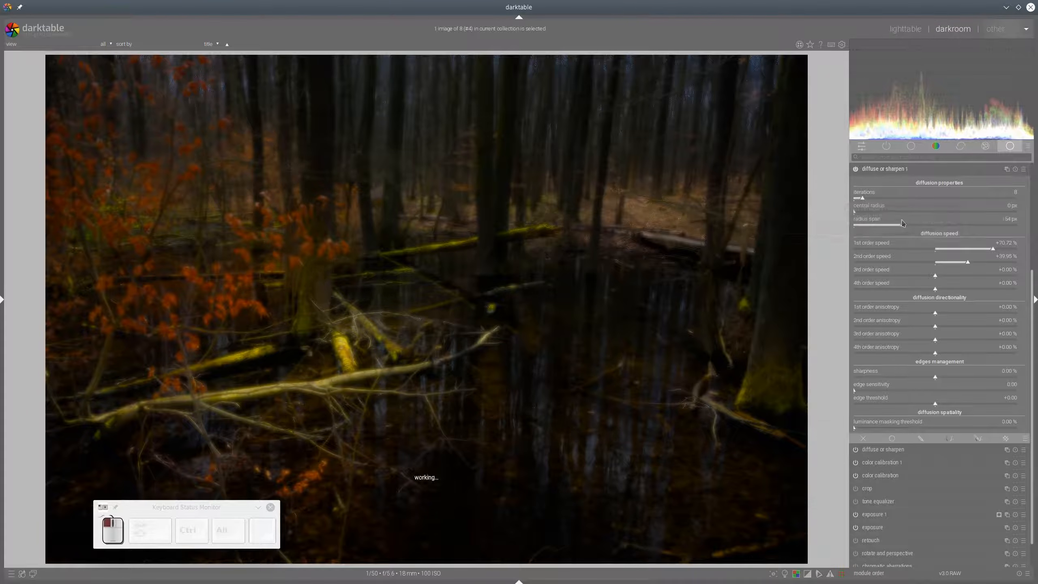
pyautogui.click(908, 225)
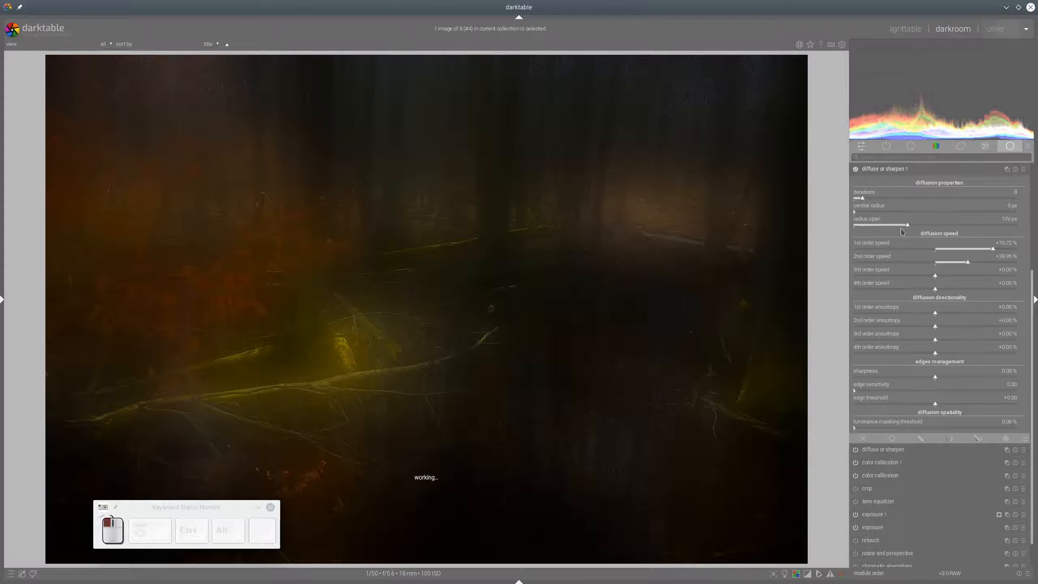
# Enable uniform blending for the new diffuse or sharpen instance and set its blend mode to harmonic mean
pyautogui.click(892, 438)
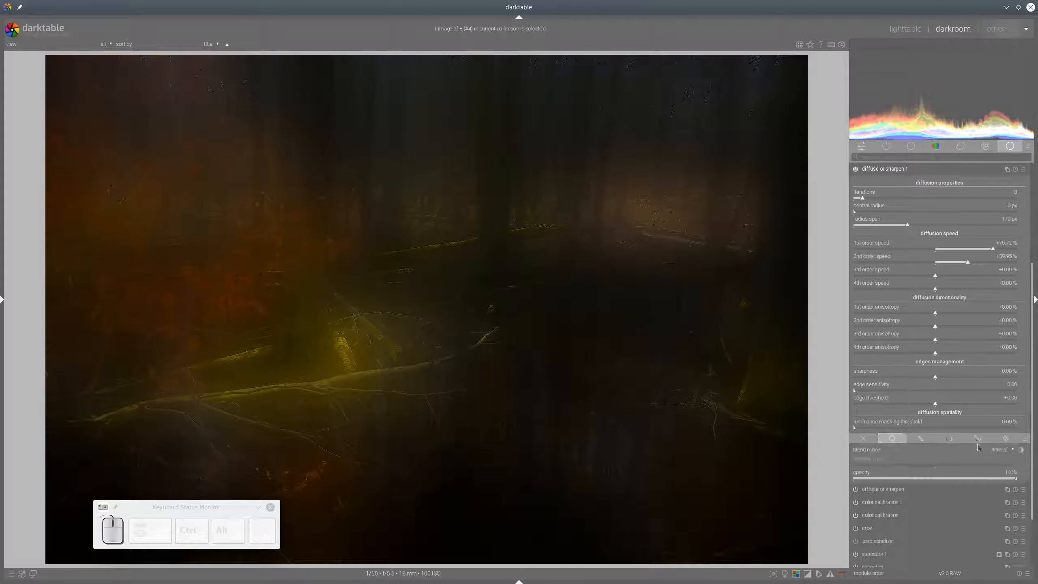
pyautogui.click(994, 452)
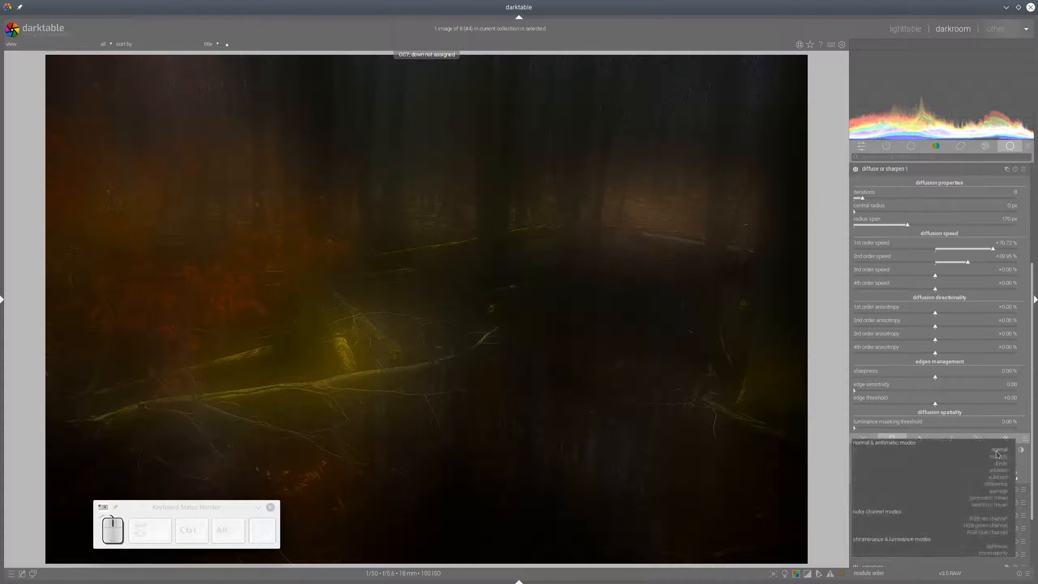
pyautogui.click(991, 505)
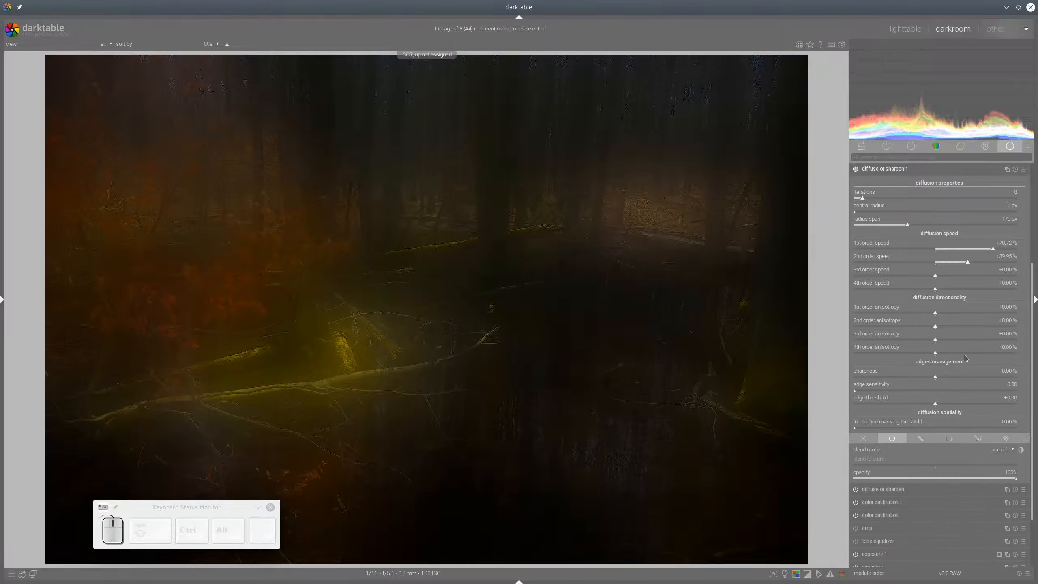
pyautogui.click(1003, 453)
pyautogui.click(996, 507)
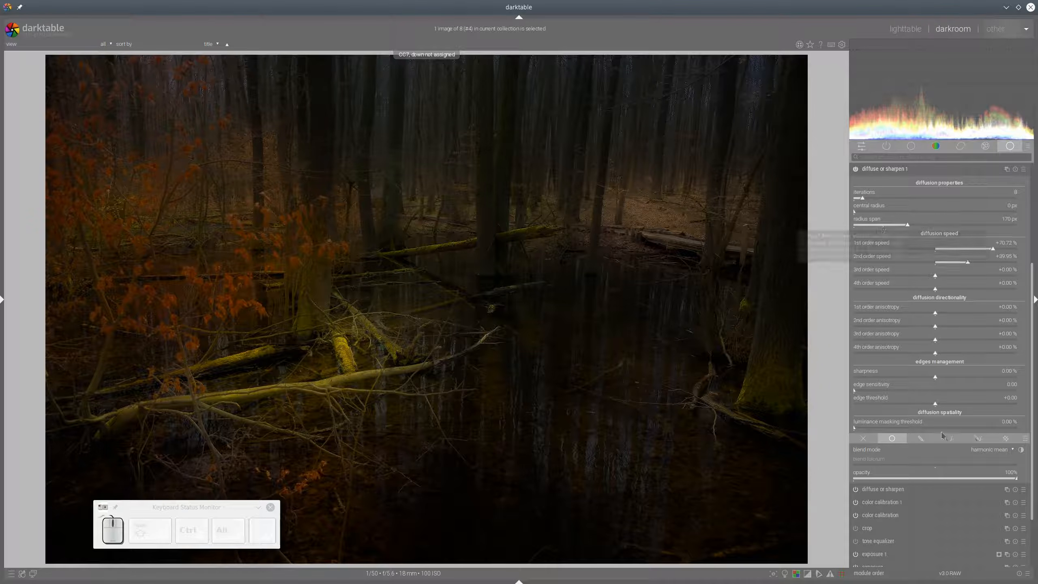
# Try the blend at about 64% opacity, restore it to 100%, and try a central radius of about 133 px
pyautogui.click(958, 478)
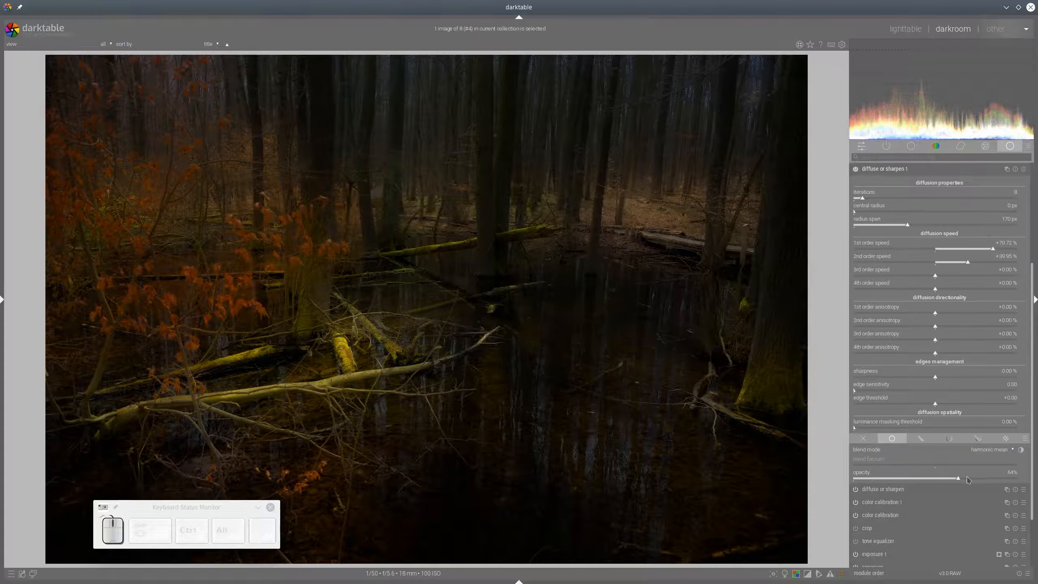
pyautogui.click(981, 478)
pyautogui.click(883, 213)
pyautogui.click(1024, 482)
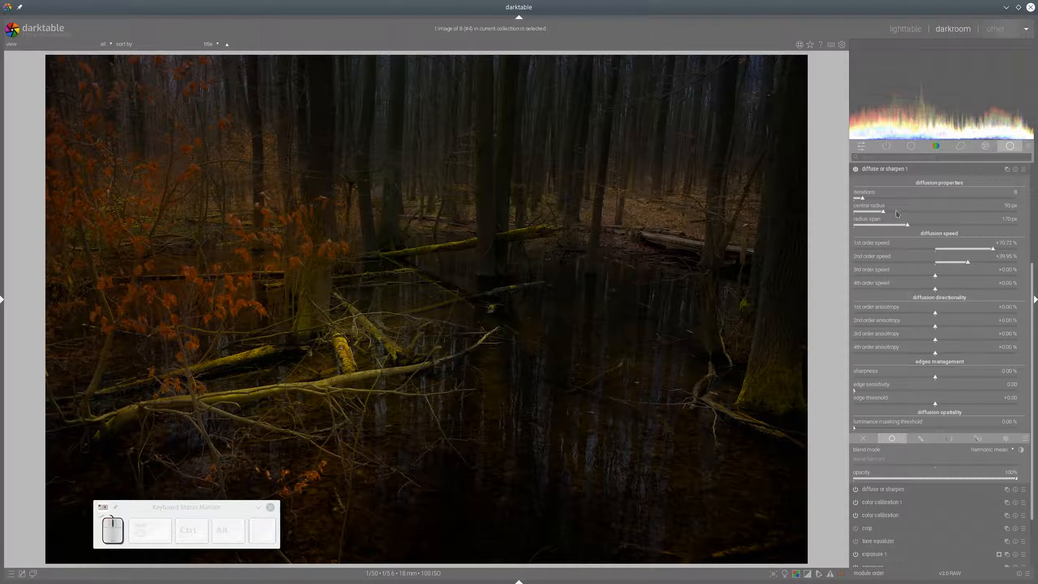
pyautogui.click(896, 212)
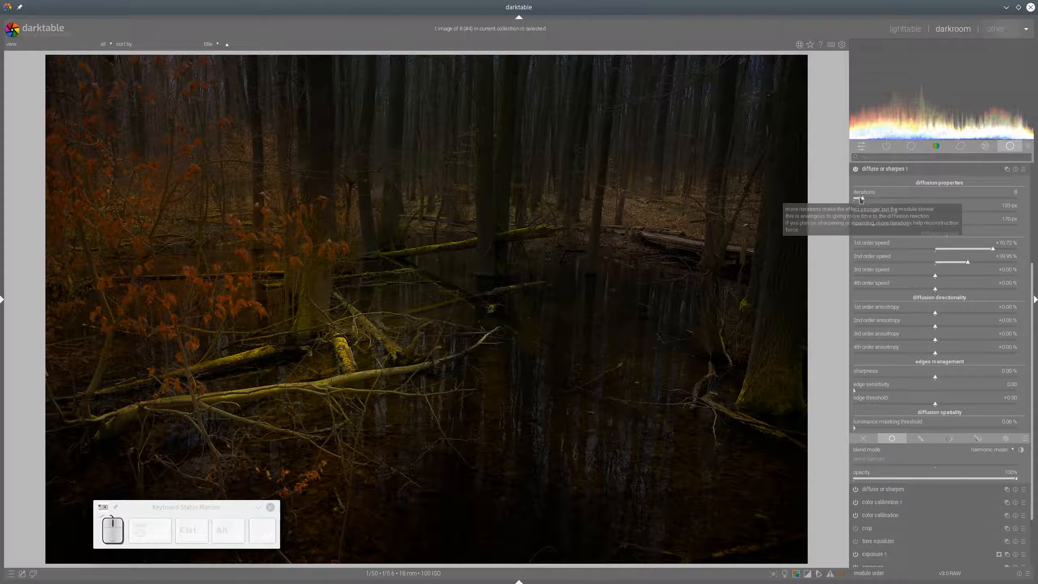
# Set the new diffuse or sharpen instance's radius span to about 99 px and its central radius to about 103 px
pyautogui.click(889, 226)
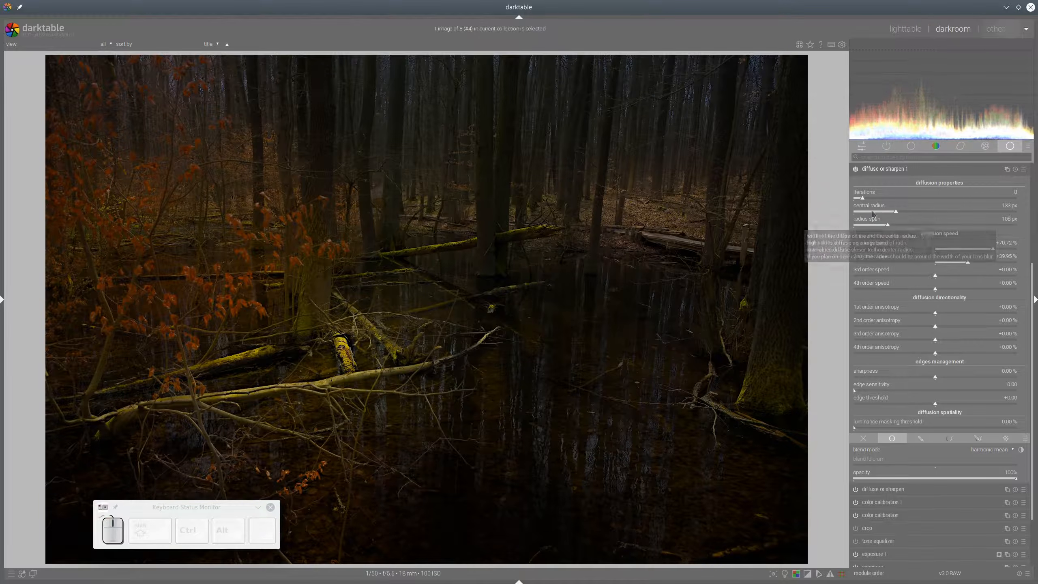
pyautogui.click(877, 211)
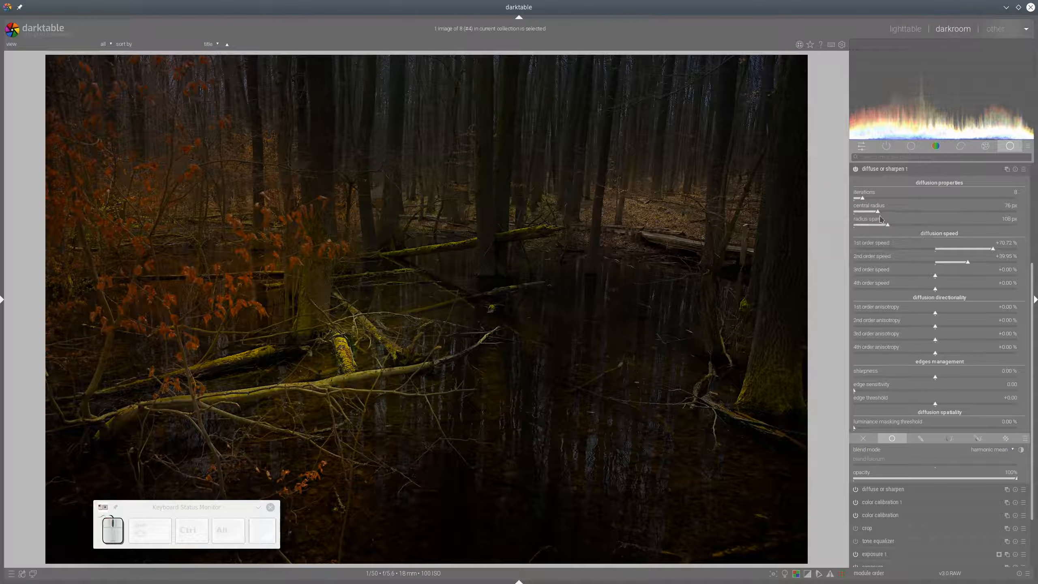
pyautogui.click(877, 226)
pyautogui.click(928, 226)
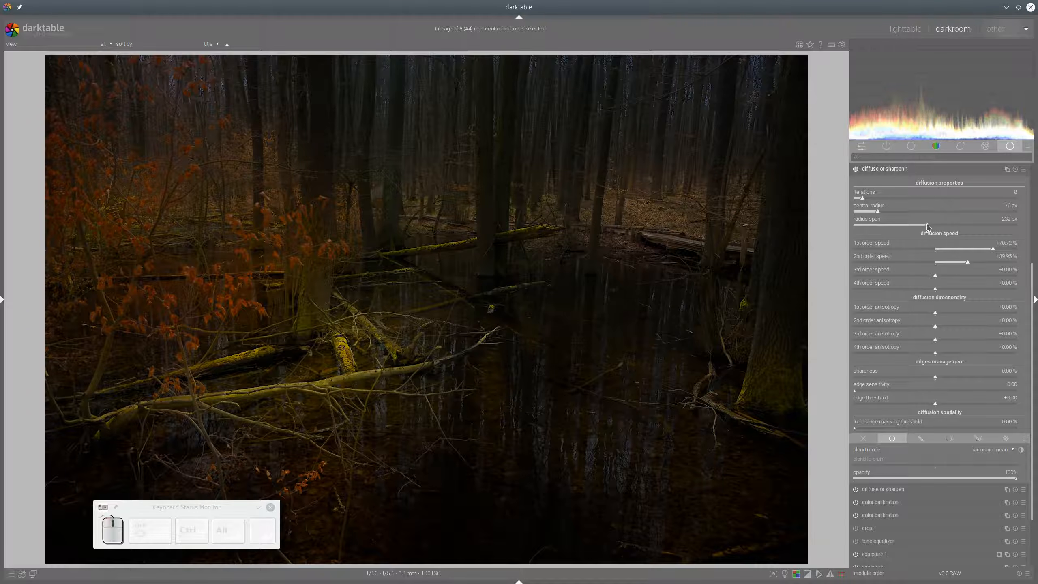
pyautogui.click(949, 226)
pyautogui.click(886, 227)
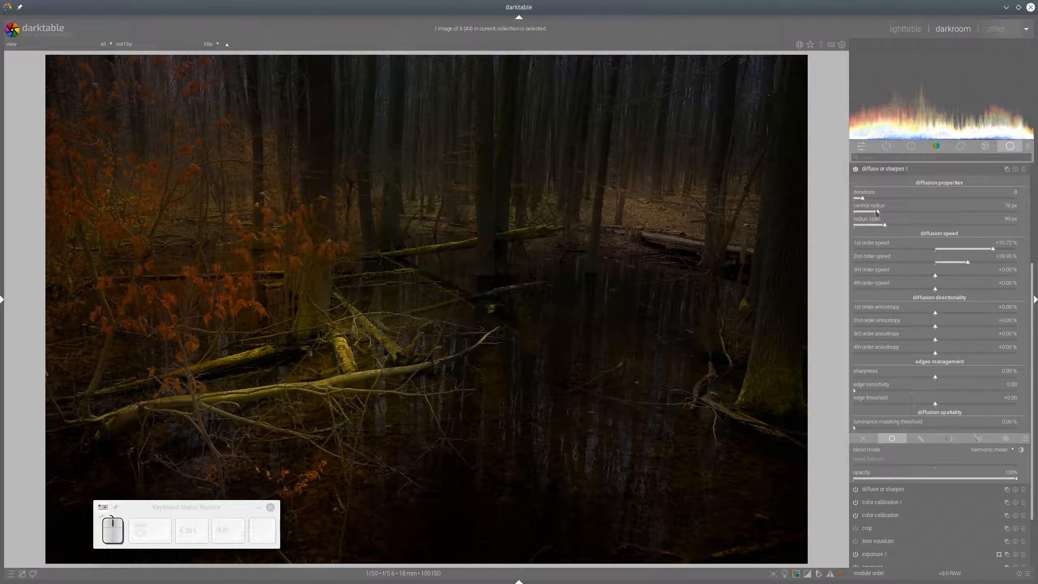
pyautogui.moveTo(877, 211); pyautogui.dragTo(887, 212)
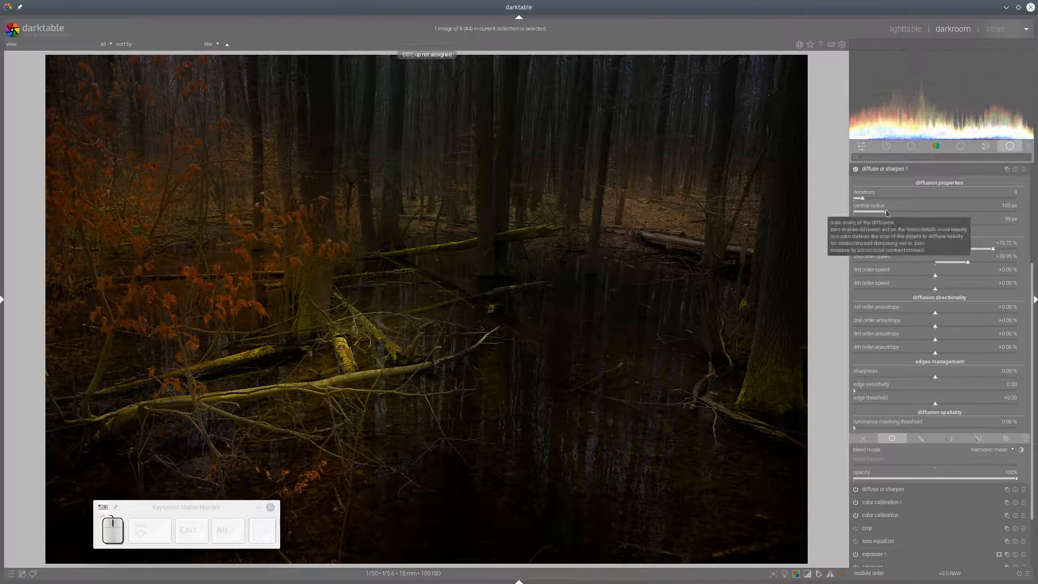
# Compare the photo with and without the new diffuse or sharpen instance, and examine it in color assessment mode
pyautogui.click(856, 169)
pyautogui.click(855, 169)
pyautogui.click(856, 170)
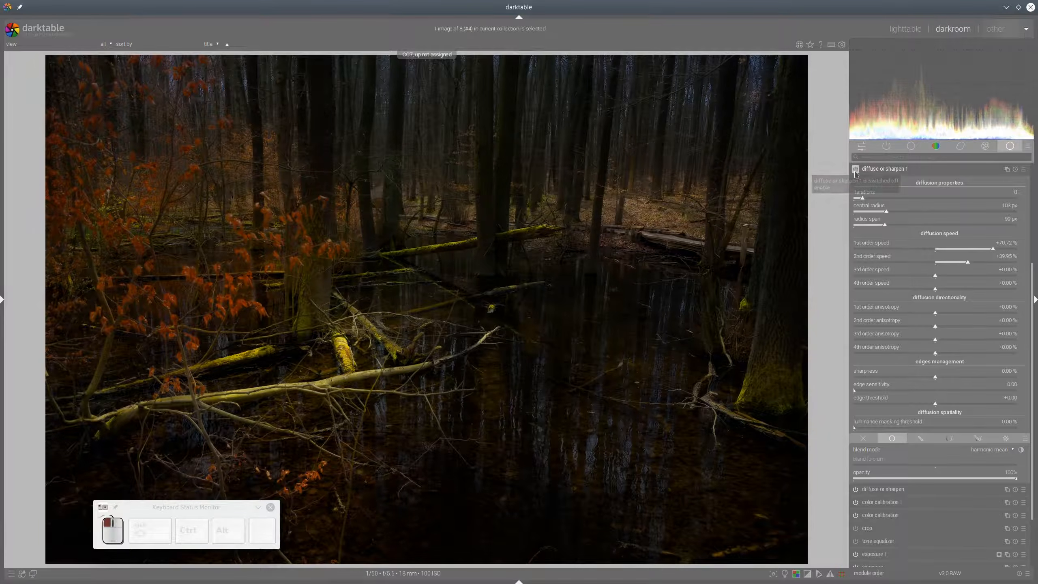
pyautogui.click(856, 169)
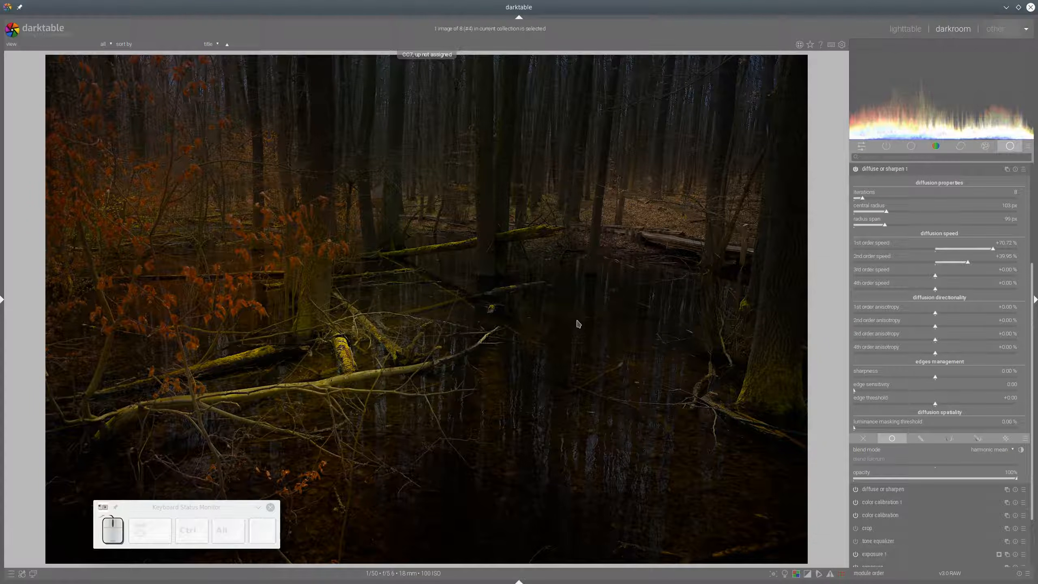
pyautogui.click(855, 169)
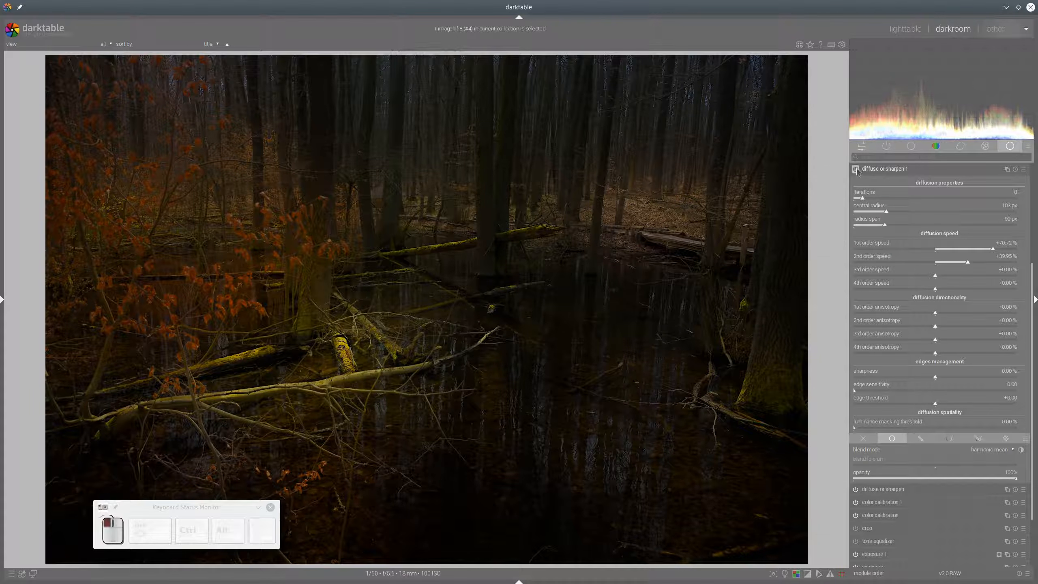
pyautogui.click(855, 169)
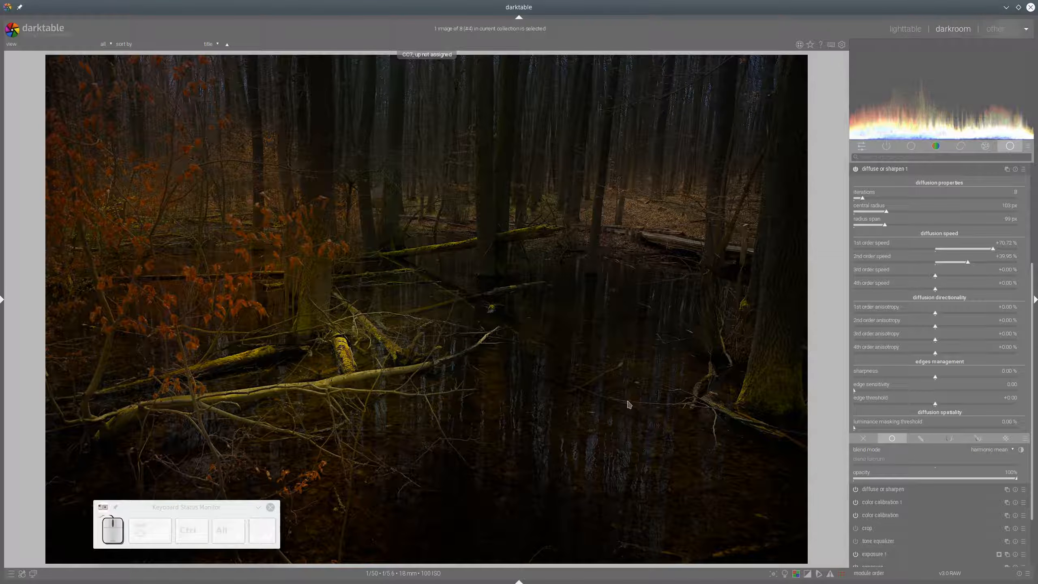
pyautogui.click(784, 574)
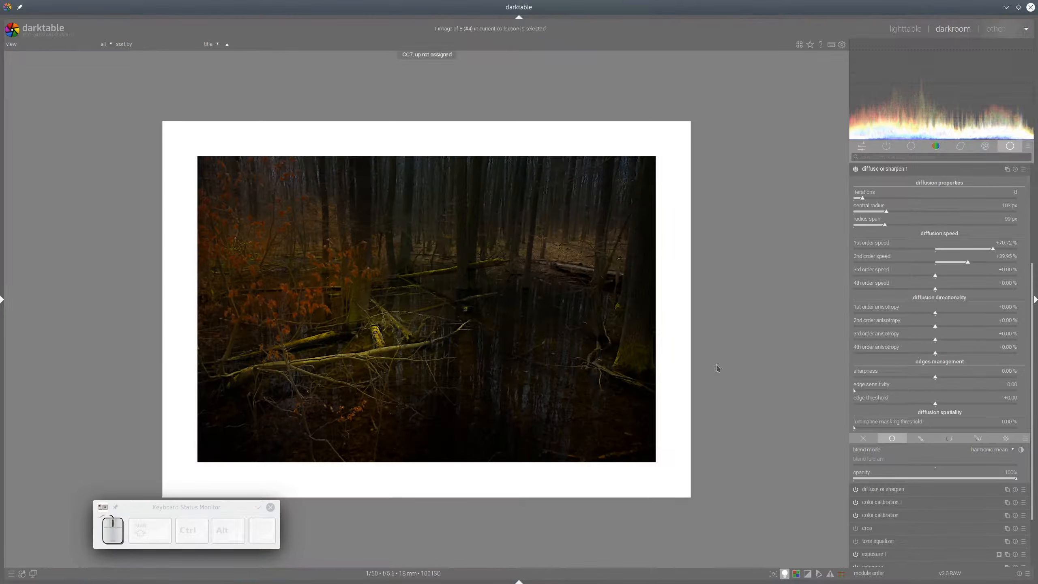
pyautogui.click(785, 574)
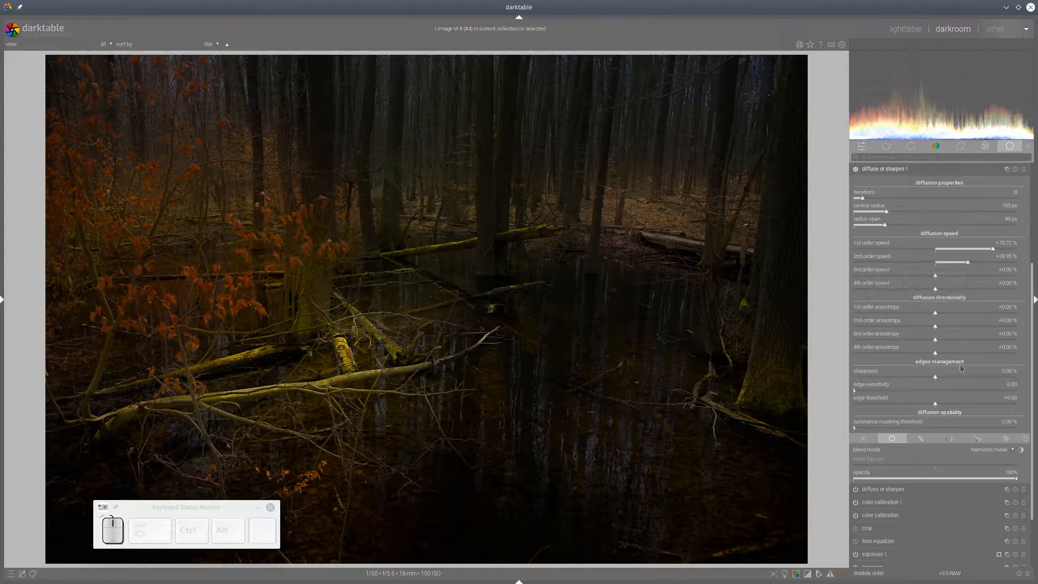
# Collapse the diffuse or sharpen instance and raise the base exposure module's exposure to about 1.9 EV
pyautogui.click(885, 169)
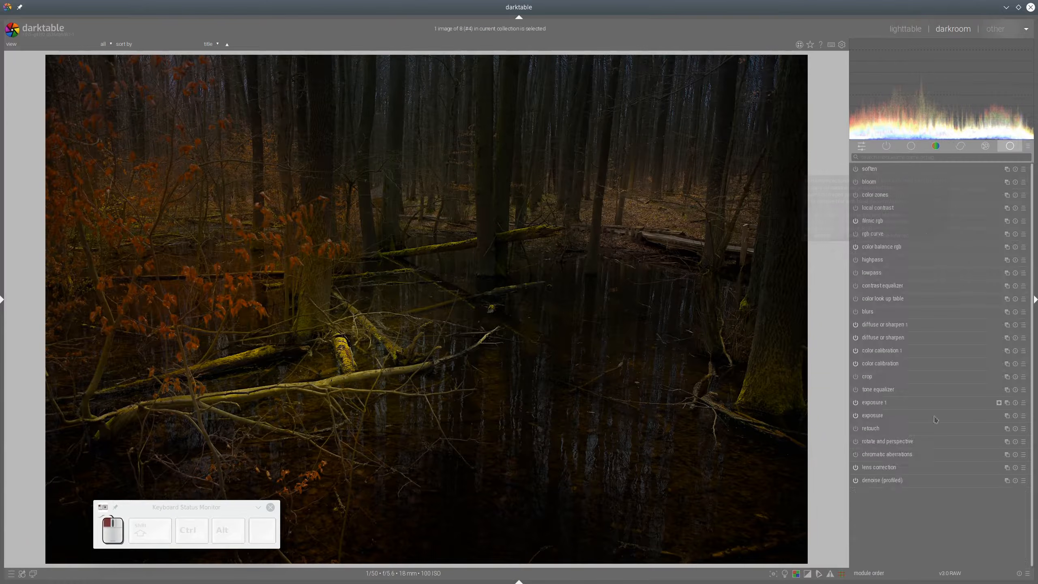
pyautogui.click(879, 417)
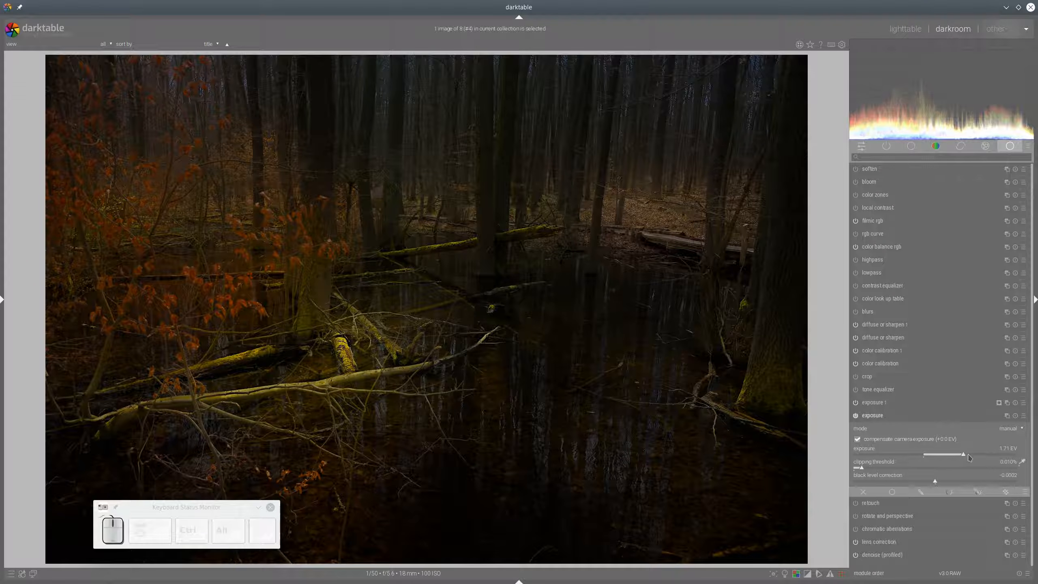
pyautogui.scroll(5, 969, 456)
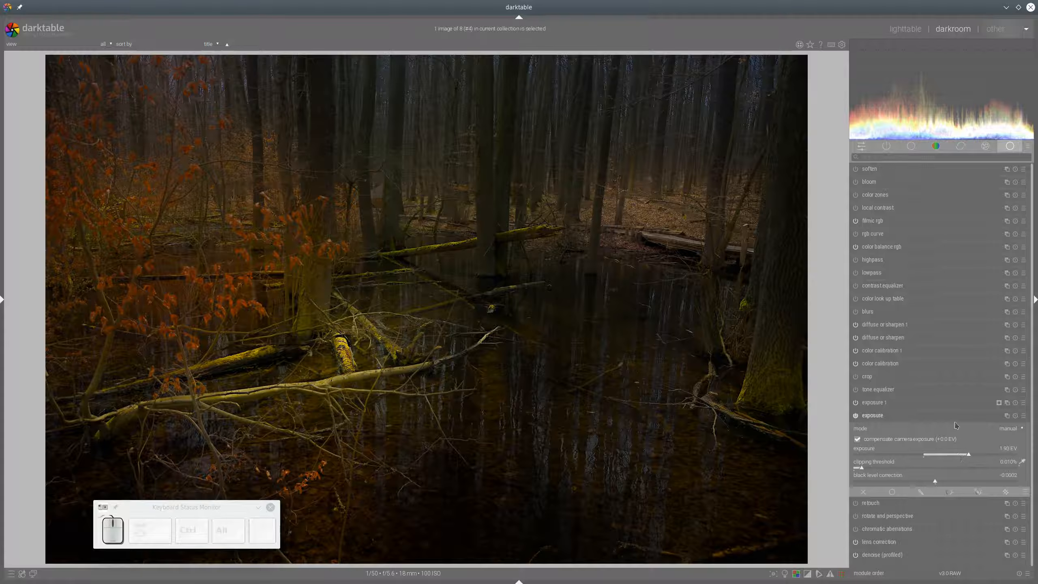
# Lower the masked exposure 1 instance to about -0.98 EV, collapse it, and check the photo in color assessment mode
pyautogui.click(878, 402)
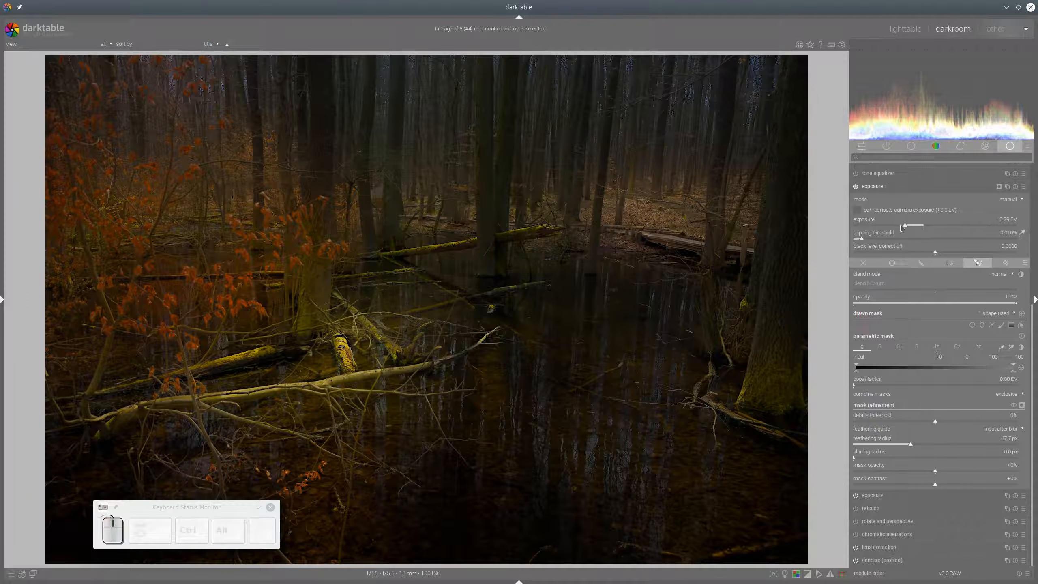
pyautogui.scroll(-5, 902, 228)
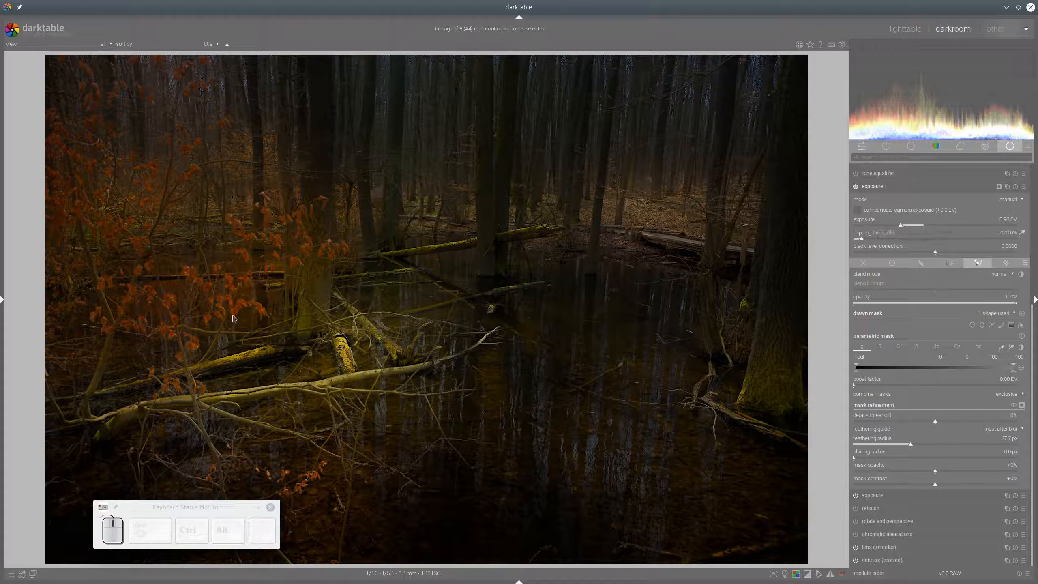
pyautogui.moveTo(224, 321)
pyautogui.mouseDown()
pyautogui.moveTo(327, 297)
pyautogui.moveTo(507, 433)
pyautogui.moveTo(209, 440)
pyautogui.moveTo(359, 326)
pyautogui.mouseUp()
pyautogui.press('shift+super+F11')
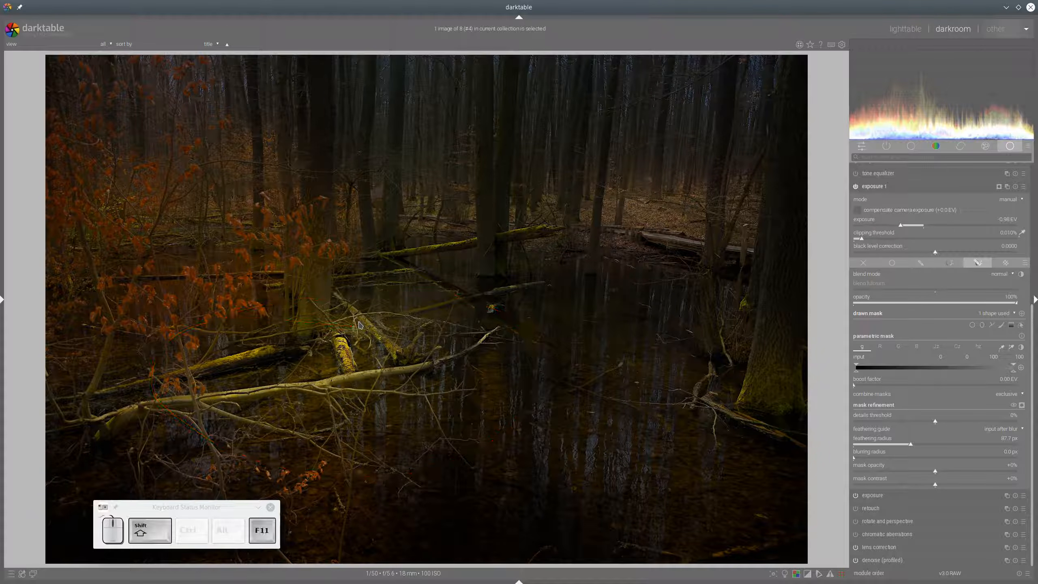
pyautogui.click(910, 189)
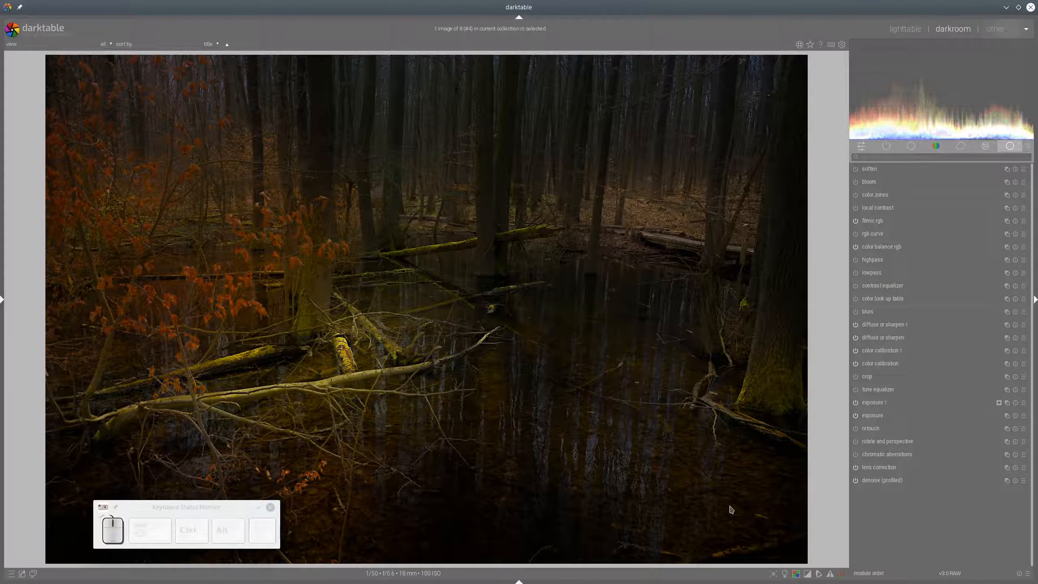
pyautogui.click(785, 573)
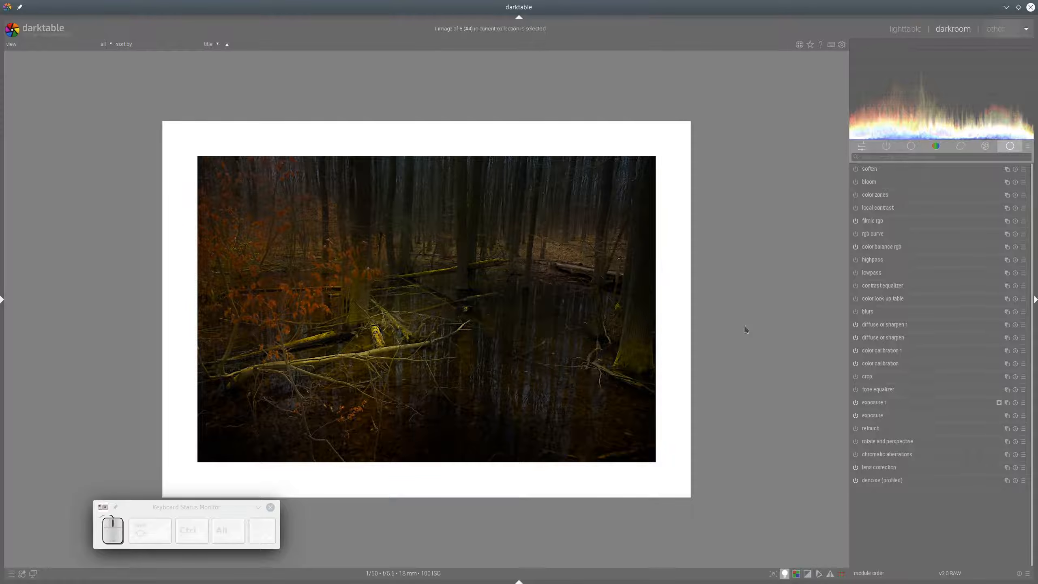
pyautogui.click(784, 573)
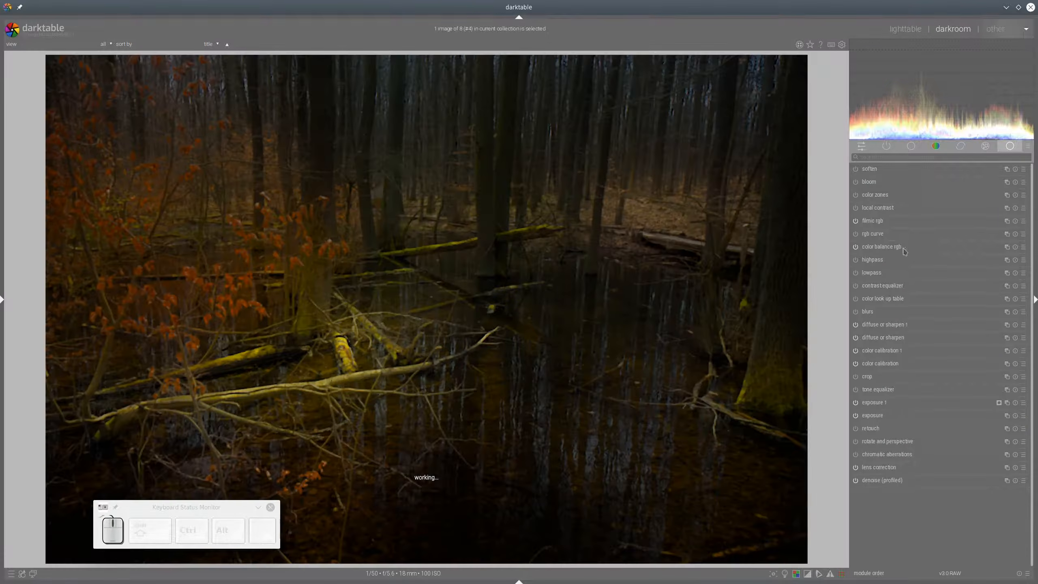
# In color balance rgb, set the perceptual saturation of the shadows to 25% and raise that of the mid-tones
pyautogui.click(1002, 247)
pyautogui.click(961, 340)
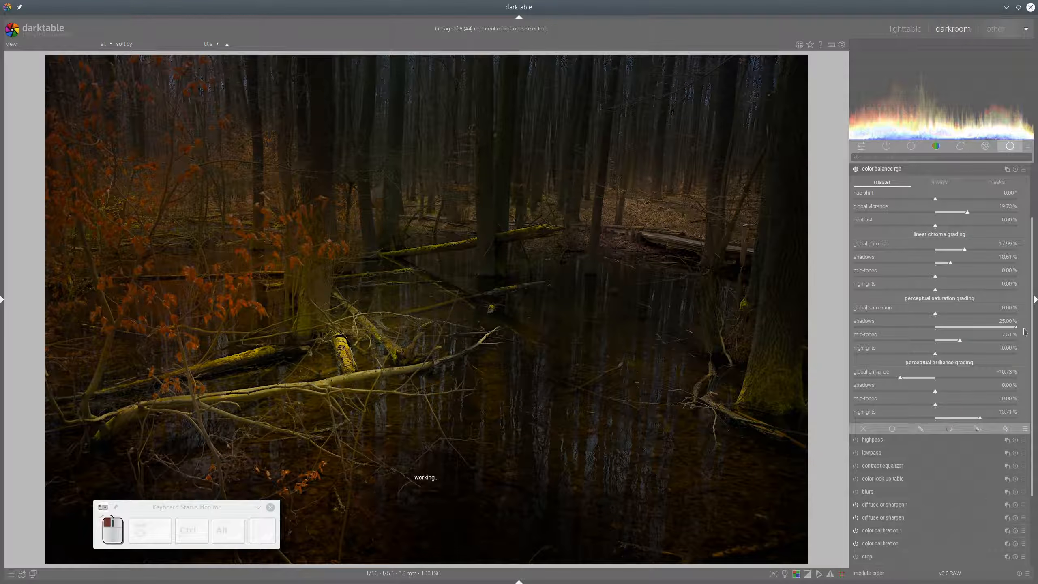
pyautogui.click(973, 339)
# Set color balance rgb's power luminance to about -9% and highlights gain luminance to about 24%, then collapse the module
pyautogui.click(939, 182)
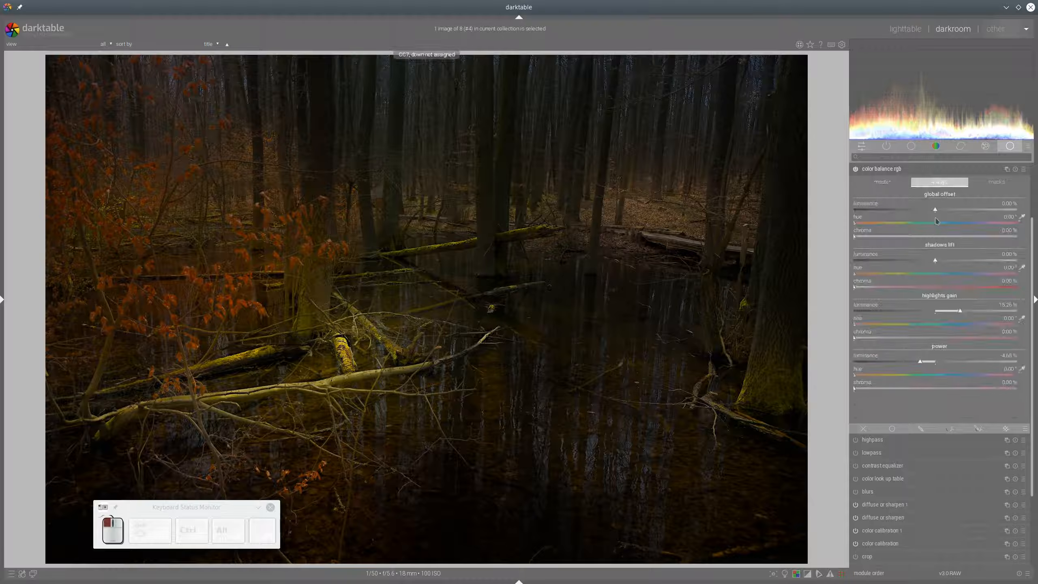
pyautogui.click(906, 361)
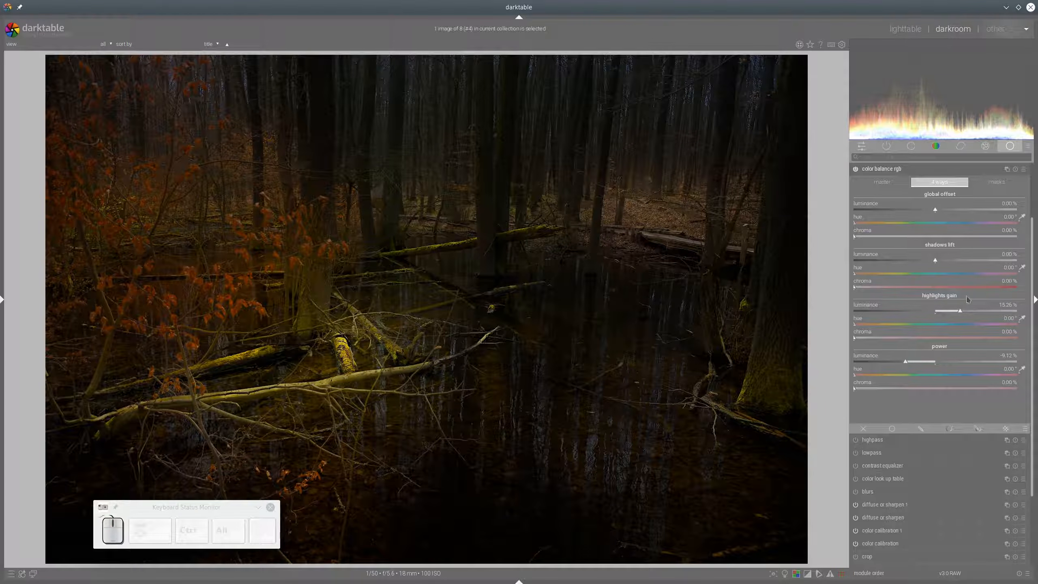
pyautogui.click(969, 311)
pyautogui.click(974, 311)
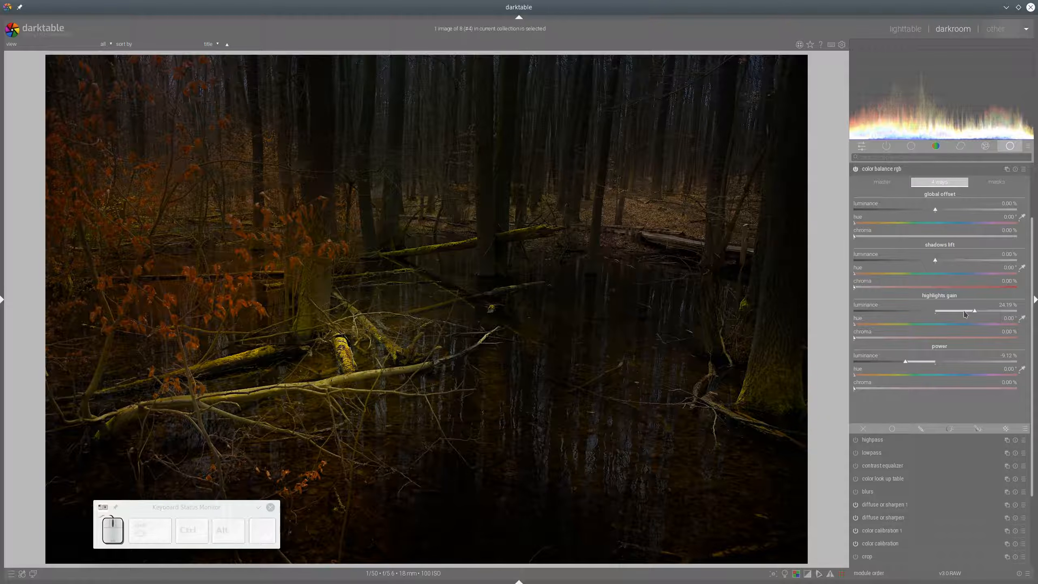
pyautogui.click(902, 168)
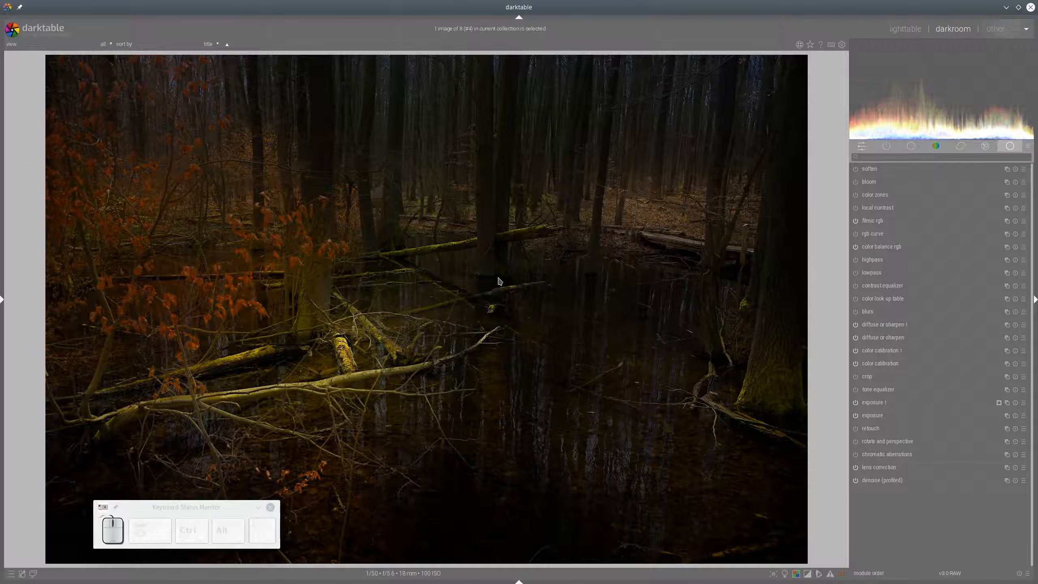
# Return the edit history to the lens correction entry (13) and take a snapshot of that state
pyautogui.hotkey('ctrl', 'shift', 'l')
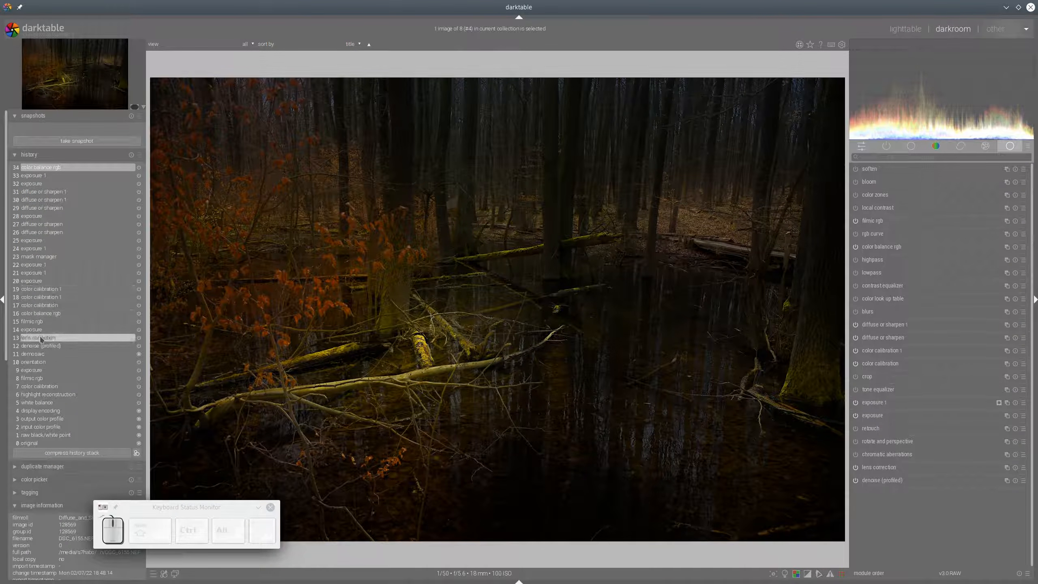
pyautogui.click(57, 337)
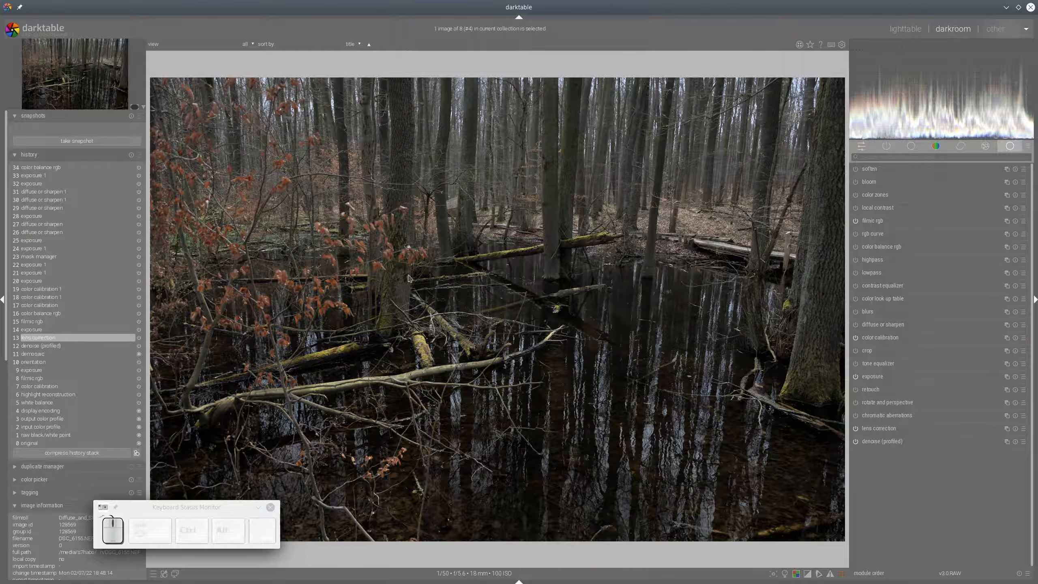
pyautogui.click(73, 141)
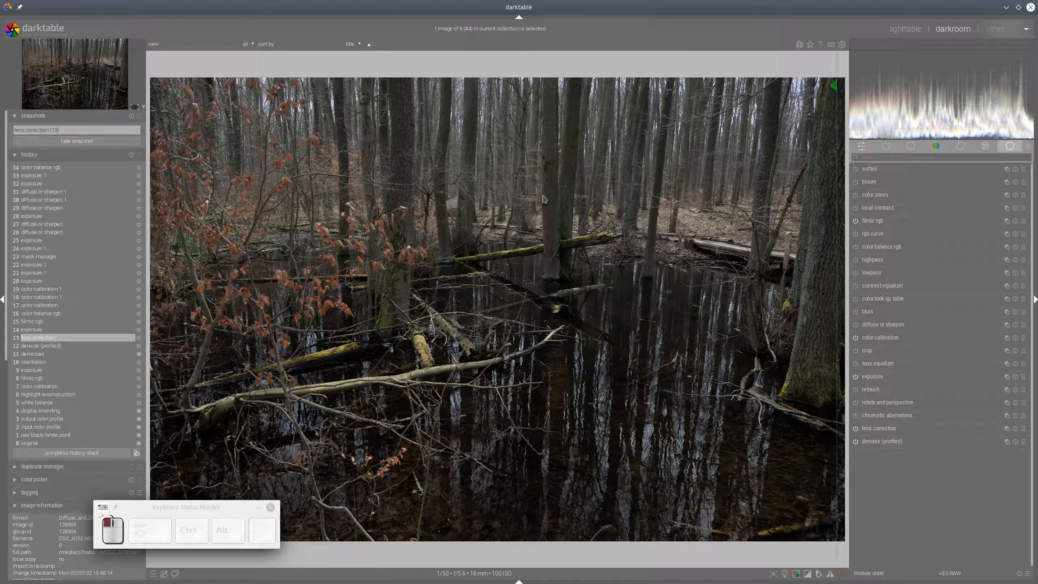
# Return the edit history to the color balance rgb entry (34) and sweep the snapshot divider across the photo to compare both versions
pyautogui.click(41, 167)
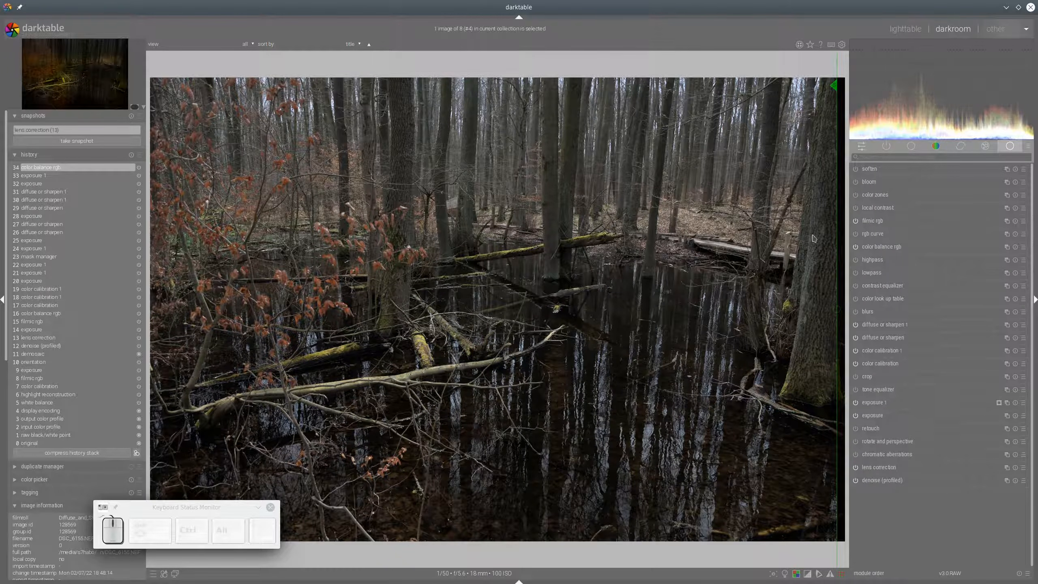
pyautogui.moveTo(835, 234); pyautogui.dragTo(135, 207)
pyautogui.moveTo(484, 289)
pyautogui.mouseDown()
pyautogui.moveTo(402, 225)
pyautogui.moveTo(472, 278)
pyautogui.mouseUp()
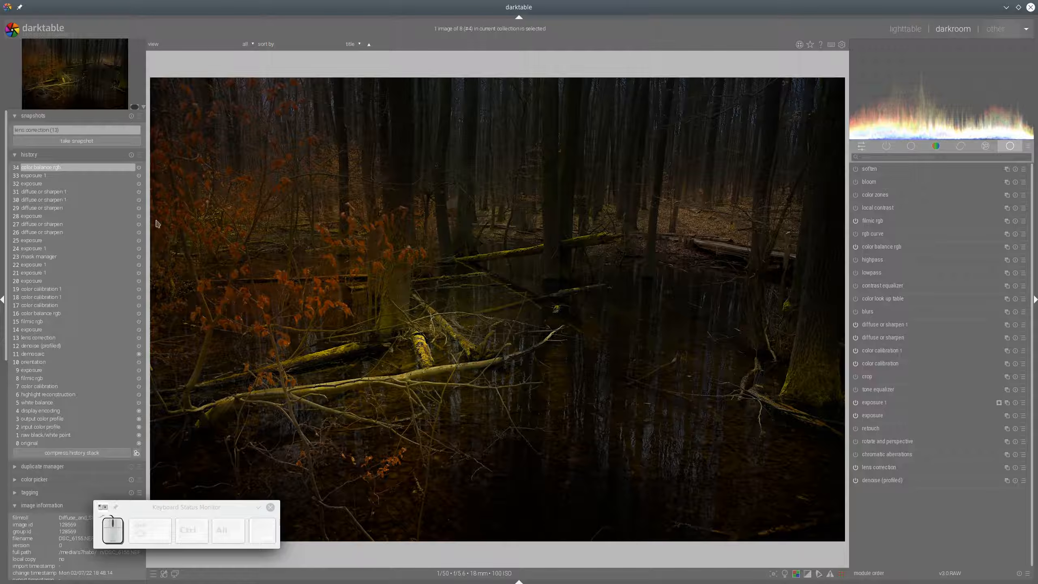
pyautogui.moveTo(151, 224); pyautogui.dragTo(341, 331)
pyautogui.hotkey('ctrl', '1')
pyautogui.moveTo(370, 316)
pyautogui.mouseDown()
pyautogui.moveTo(508, 387)
pyautogui.moveTo(274, 401)
pyautogui.moveTo(328, 337)
pyautogui.moveTo(357, 333)
pyautogui.mouseUp()
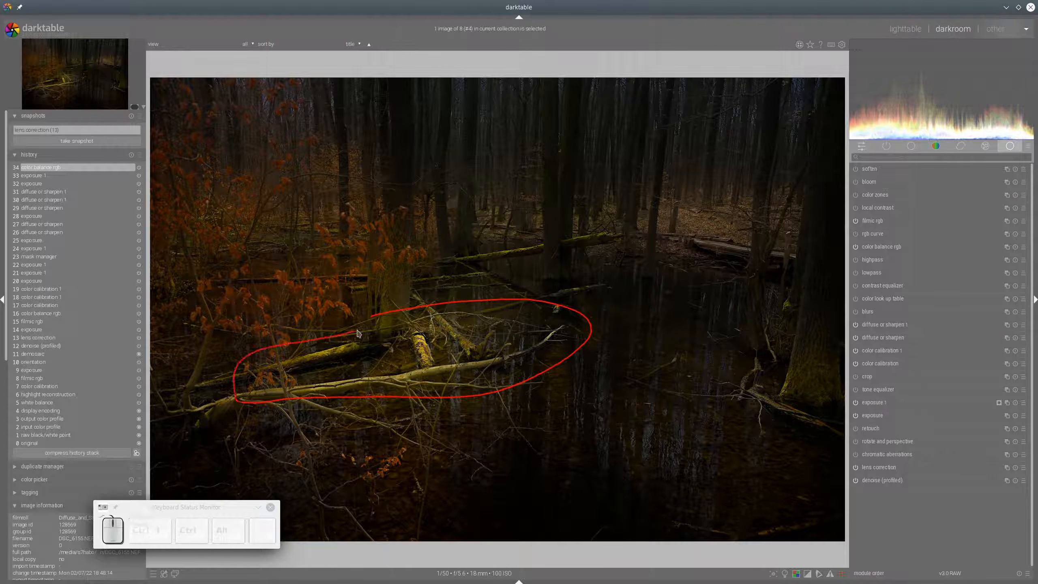
pyautogui.press('shift+super+F11')
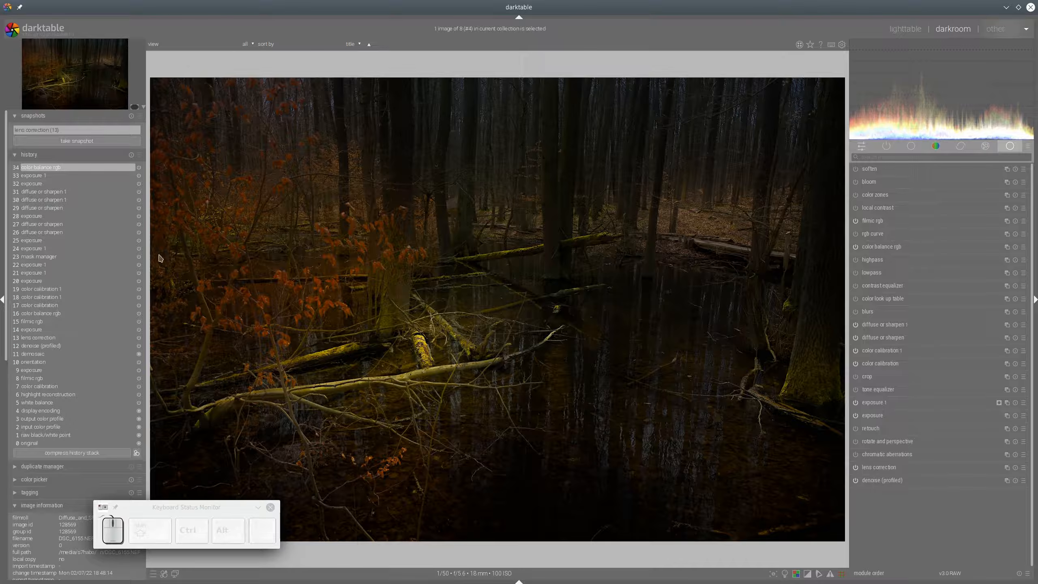
pyautogui.moveTo(160, 257); pyautogui.dragTo(142, 268)
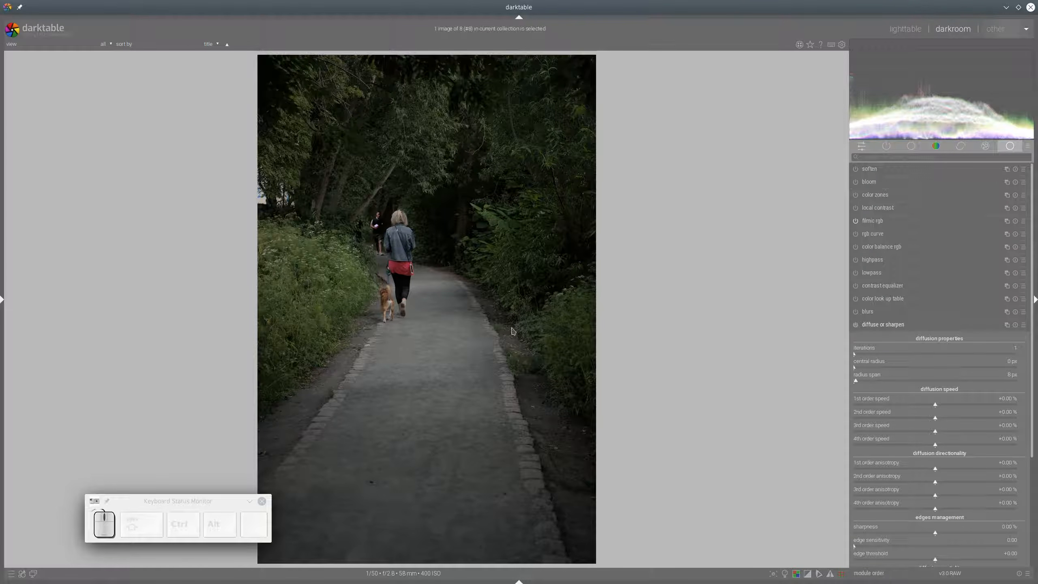
# Enable denoise (profiled) and lens correction on the path photo, and raise the exposure to about 1.24 EV
pyautogui.click(884, 330)
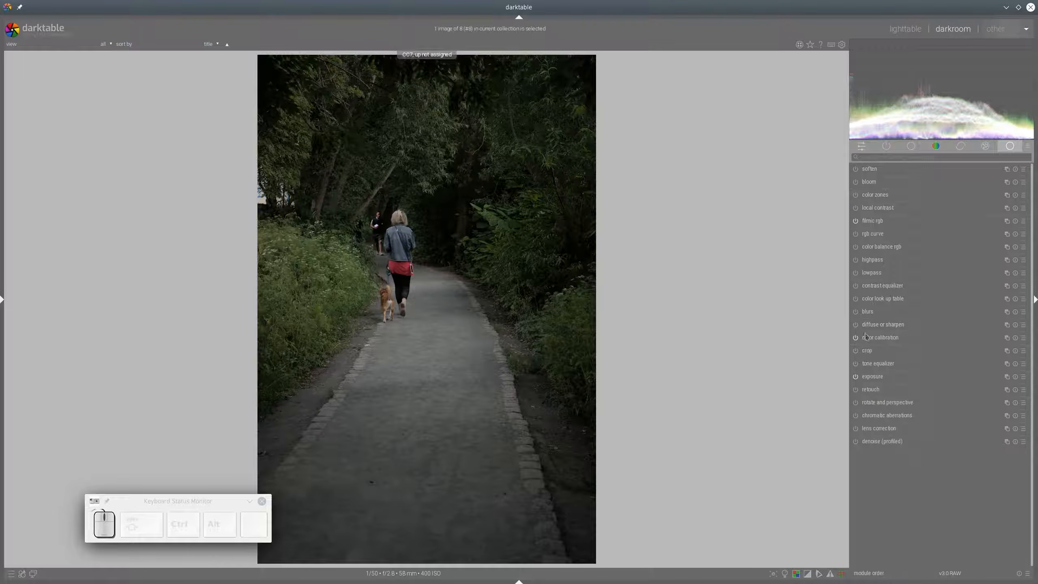
pyautogui.click(855, 442)
pyautogui.click(856, 428)
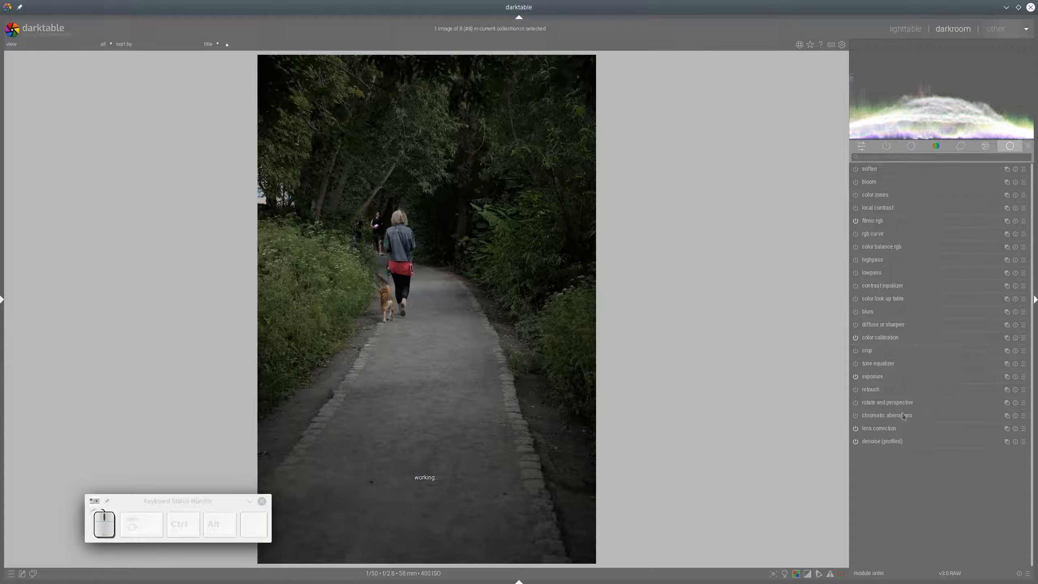
pyautogui.click(873, 377)
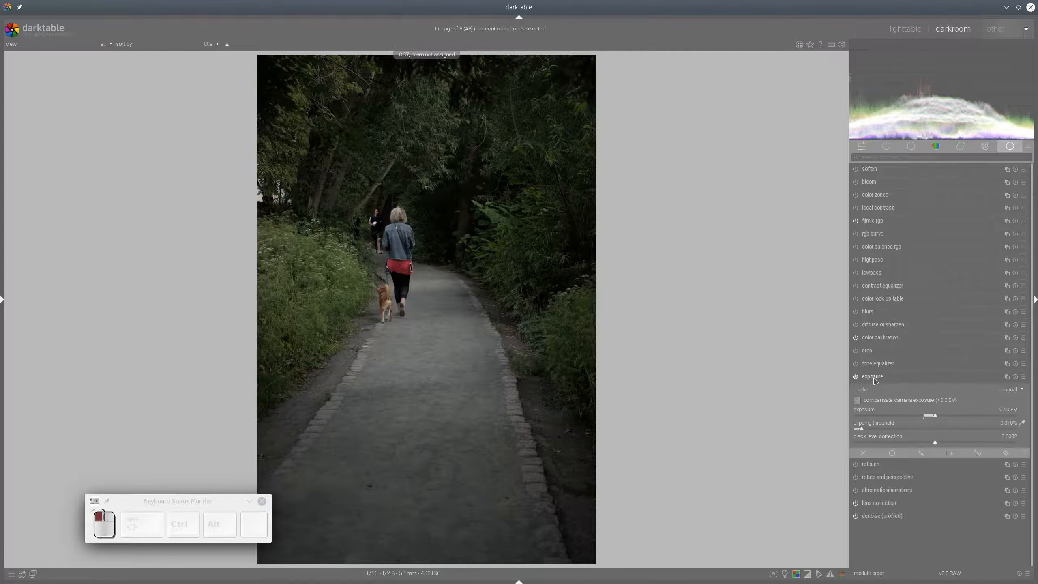
pyautogui.click(952, 414)
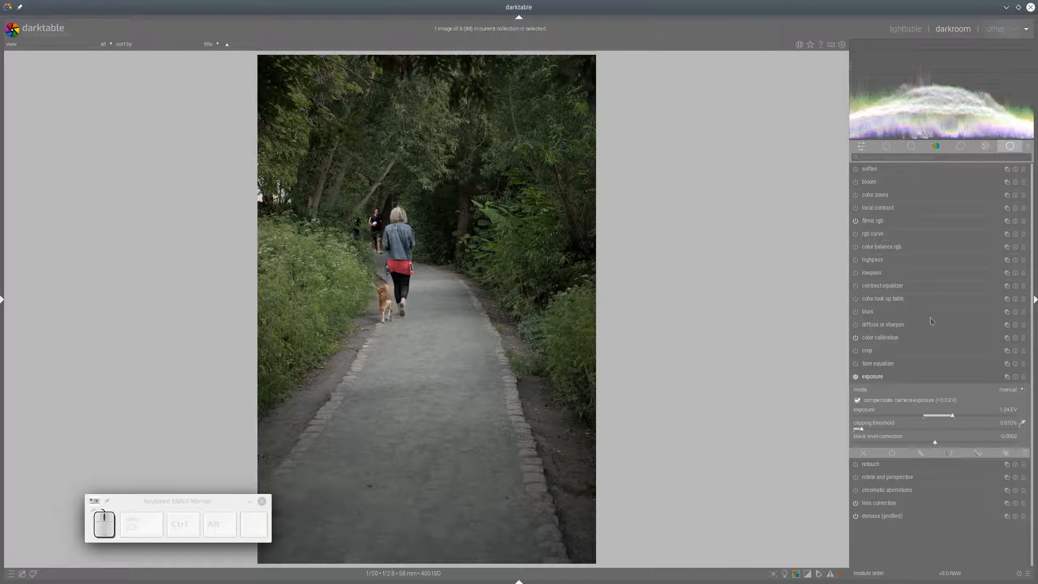
# In color balance rgb, set the perceptual saturation of the shadows to about 22.5% and of the mid-tones to about 8.4%
pyautogui.click(892, 251)
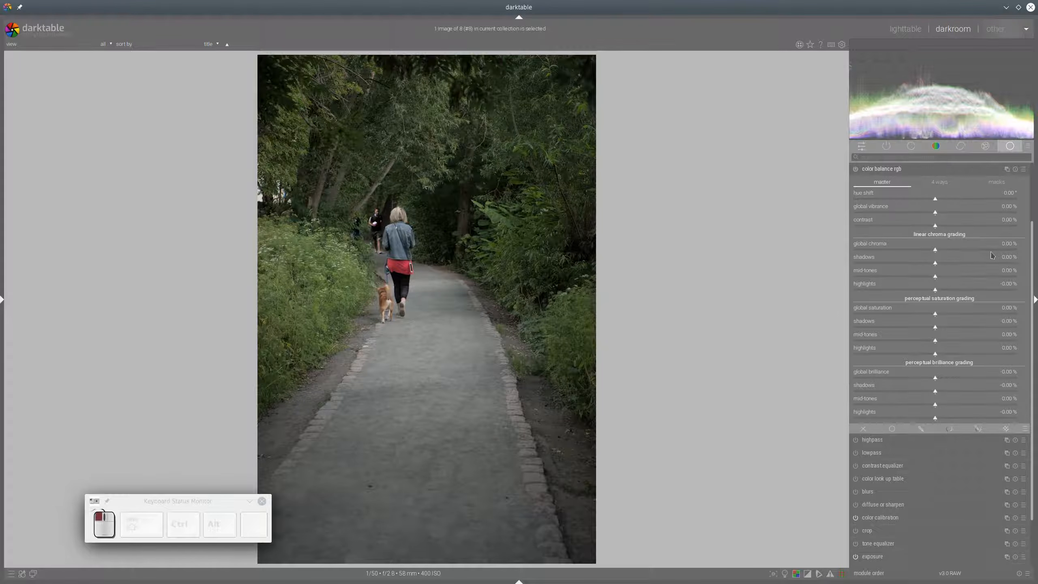
pyautogui.click(1007, 328)
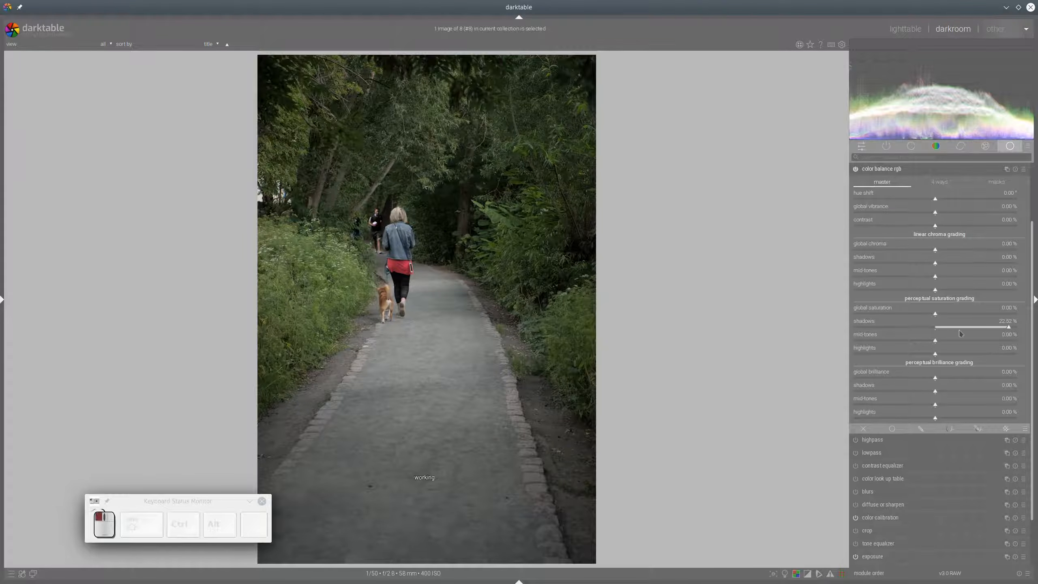
pyautogui.click(963, 341)
# Set color balance rgb's global brilliance to about -3.7% and highlights brilliance to about 15.5%, then collapse the module
pyautogui.click(956, 418)
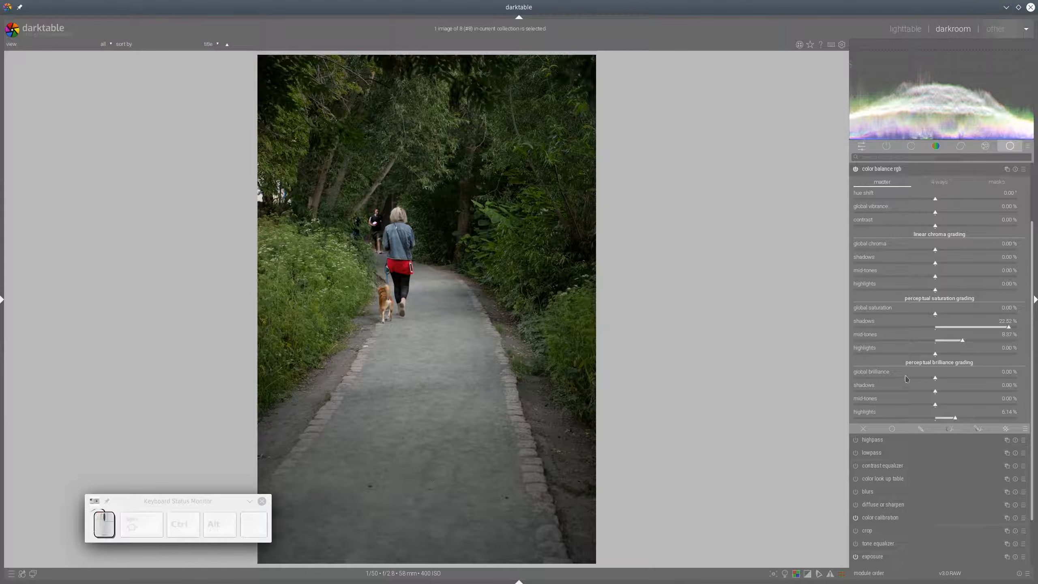
pyautogui.click(976, 418)
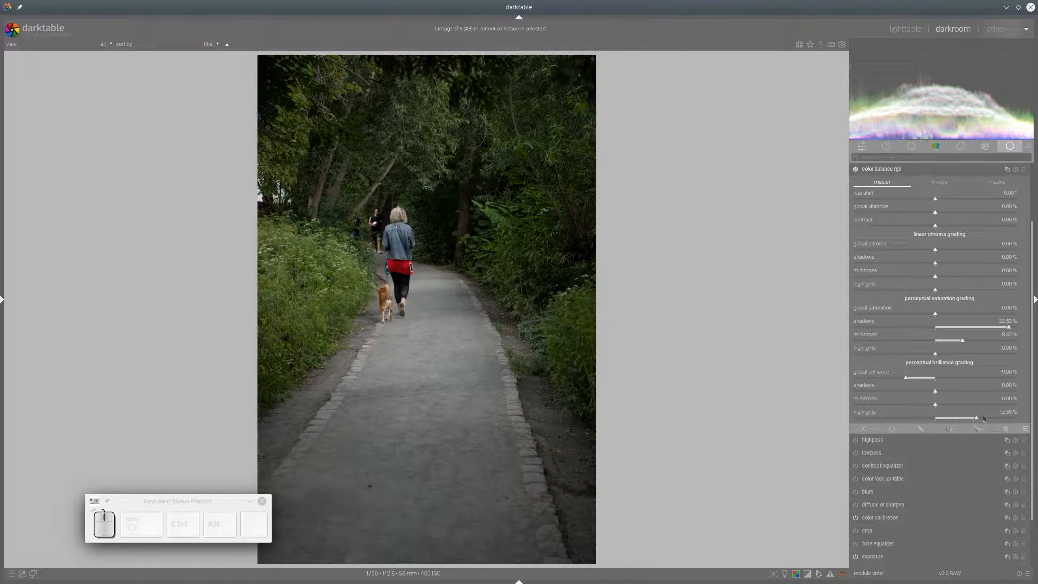
pyautogui.click(924, 378)
pyautogui.click(986, 418)
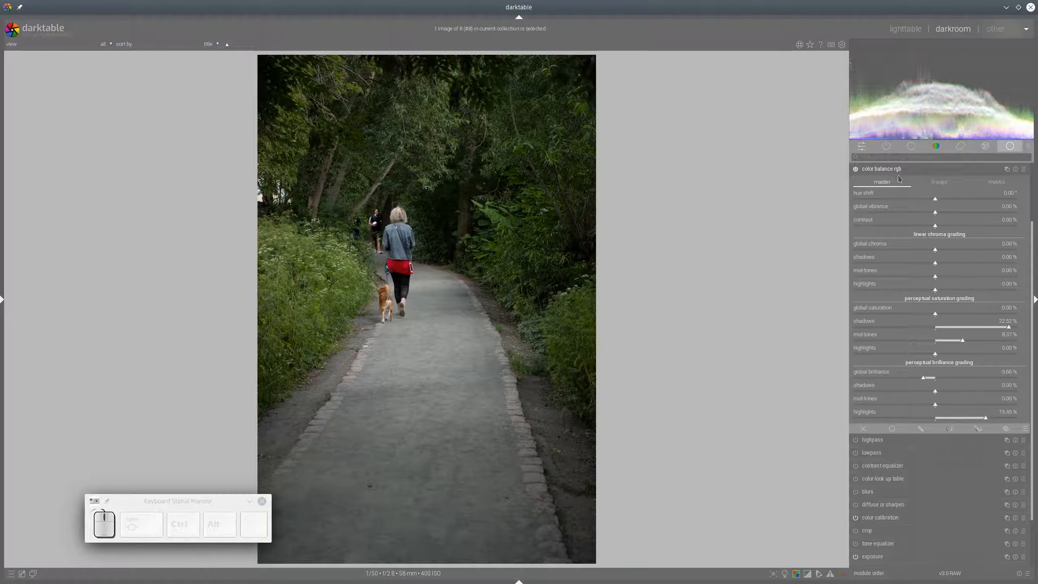
pyautogui.click(875, 168)
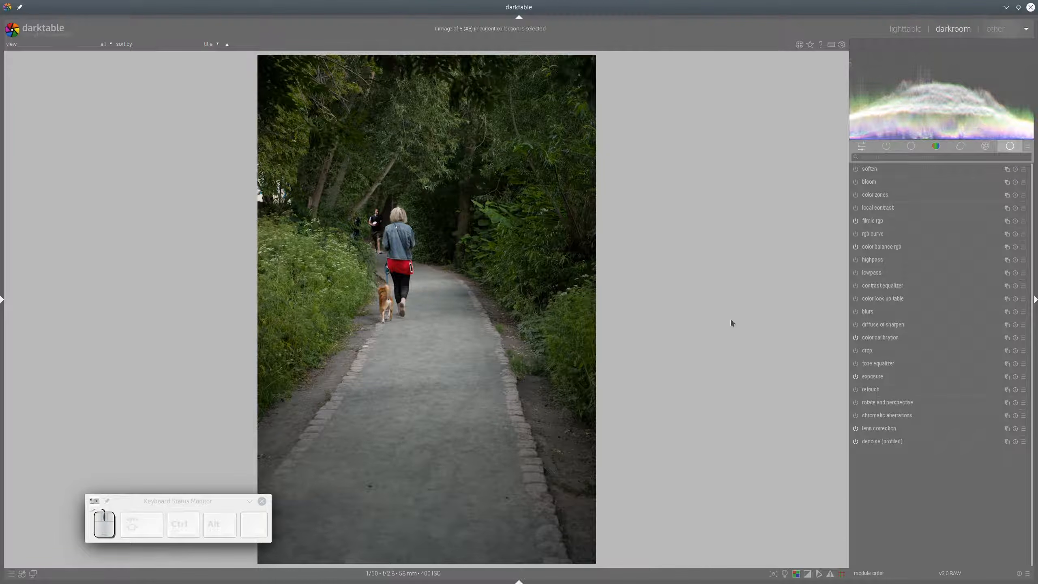
# Enable diffuse or sharpen with the bloom preset, and set its radius span to about 194 px and its iterations to 11
pyautogui.click(856, 325)
pyautogui.click(896, 325)
pyautogui.click(1024, 176)
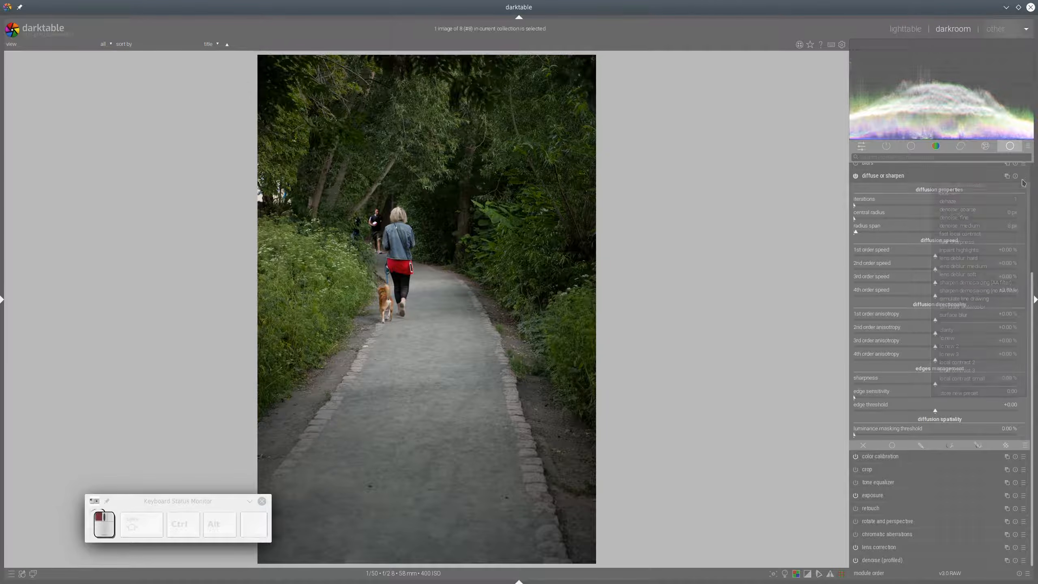
pyautogui.click(973, 198)
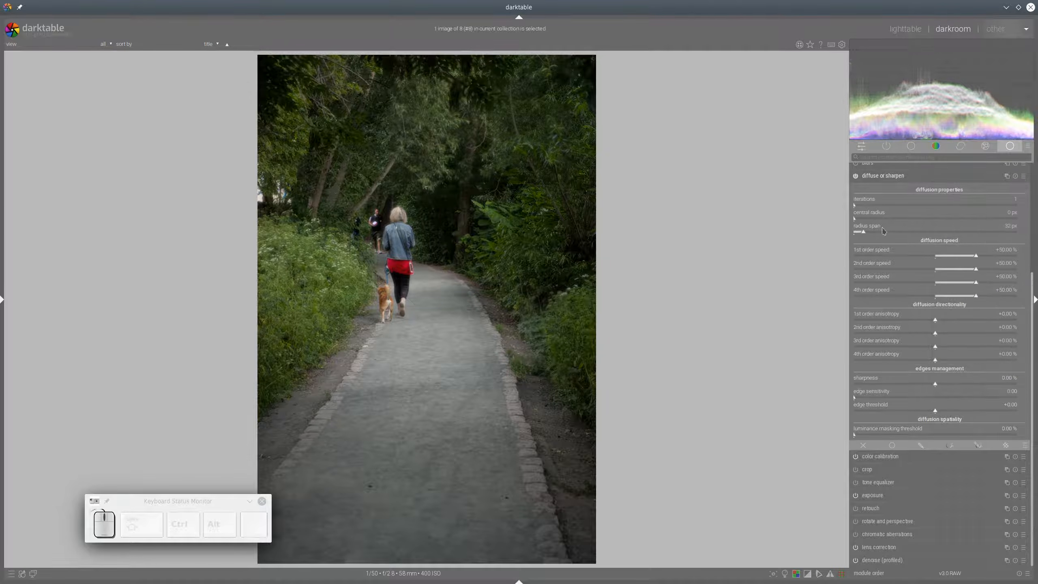
pyautogui.moveTo(908, 234); pyautogui.dragTo(916, 233)
pyautogui.click(866, 207)
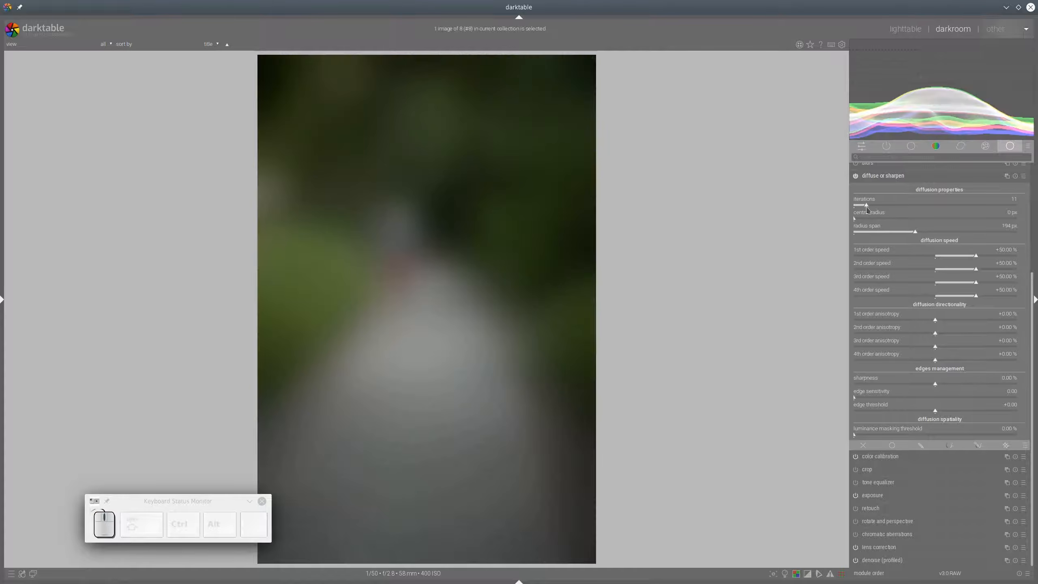
# Blend diffuse or sharpen uniformly in multiply mode with a 3.00 EV blend fulcrum and about 59% opacity
pyautogui.click(892, 445)
pyautogui.click(1006, 459)
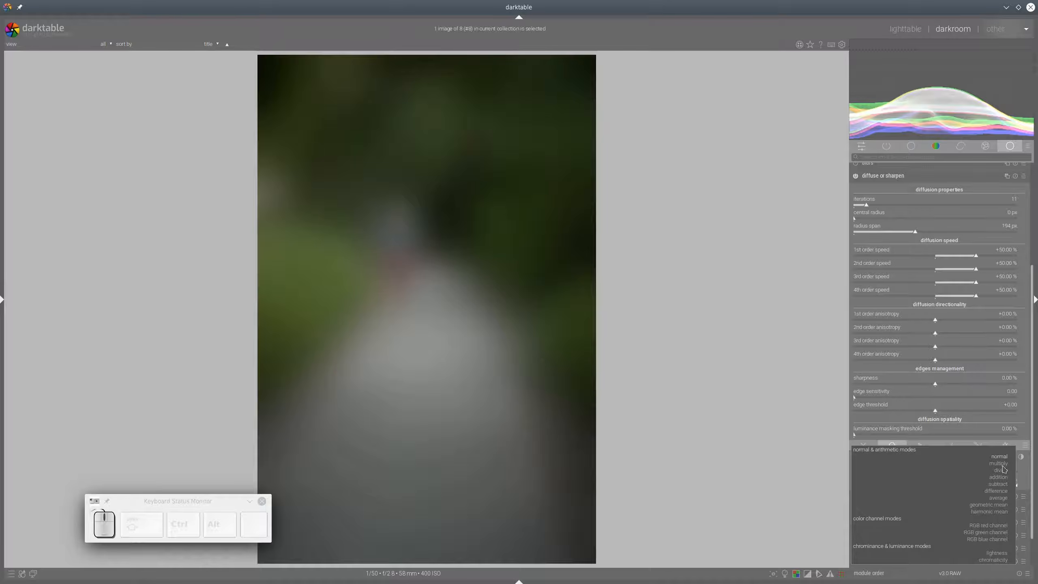
pyautogui.click(999, 463)
pyautogui.click(1006, 473)
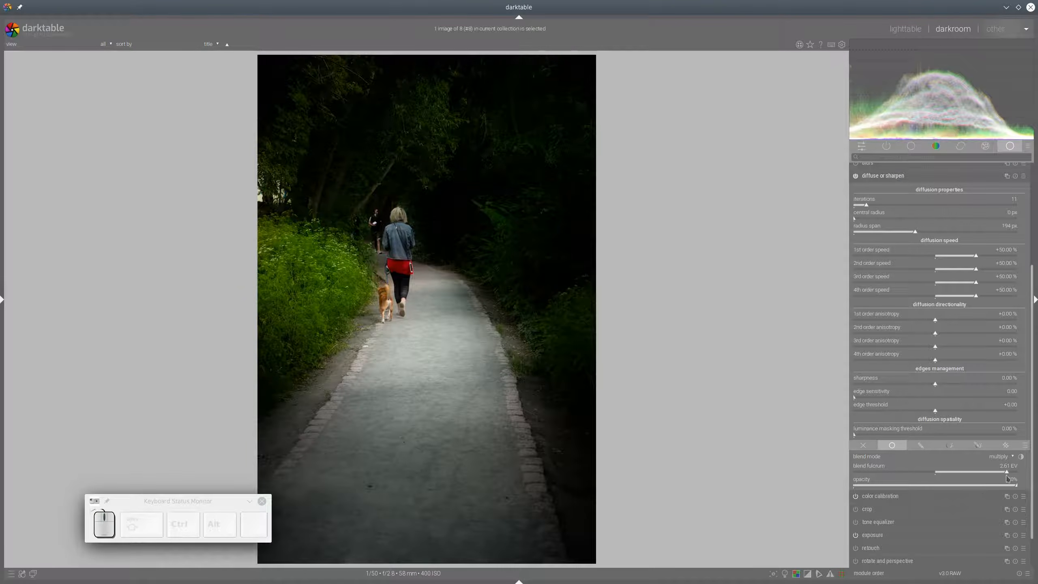
pyautogui.moveTo(1007, 475); pyautogui.dragTo(950, 488)
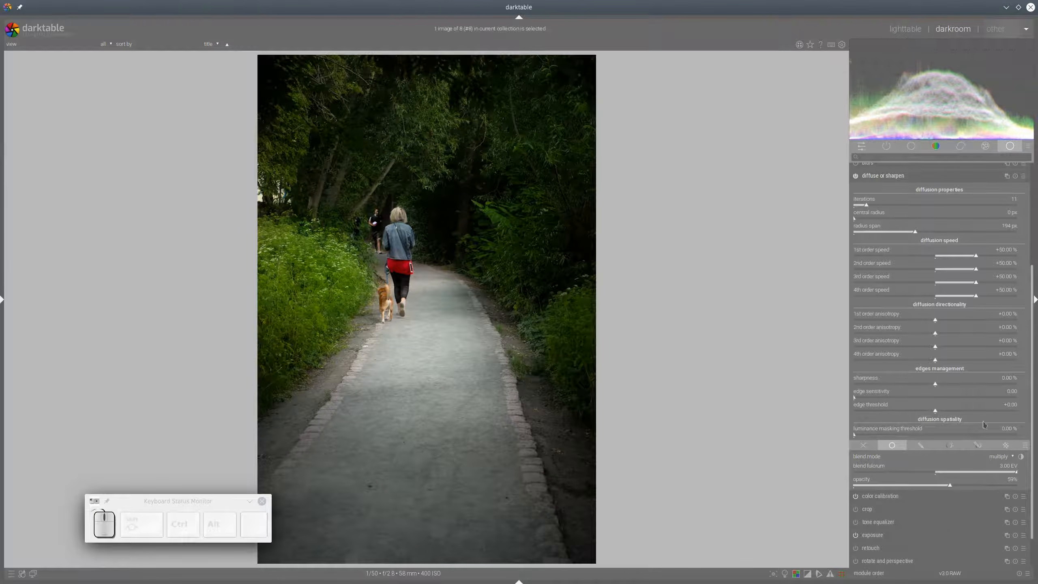
# Compare the photo with and without diffuse or sharpen, collapse the module, and inspect the woman, dog and background walker up close
pyautogui.click(856, 177)
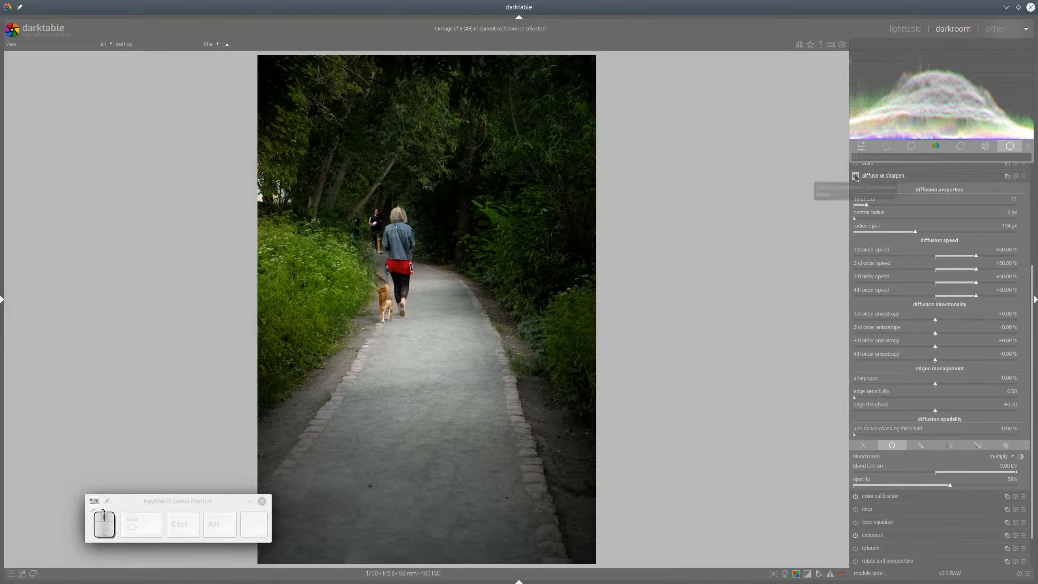
pyautogui.click(855, 177)
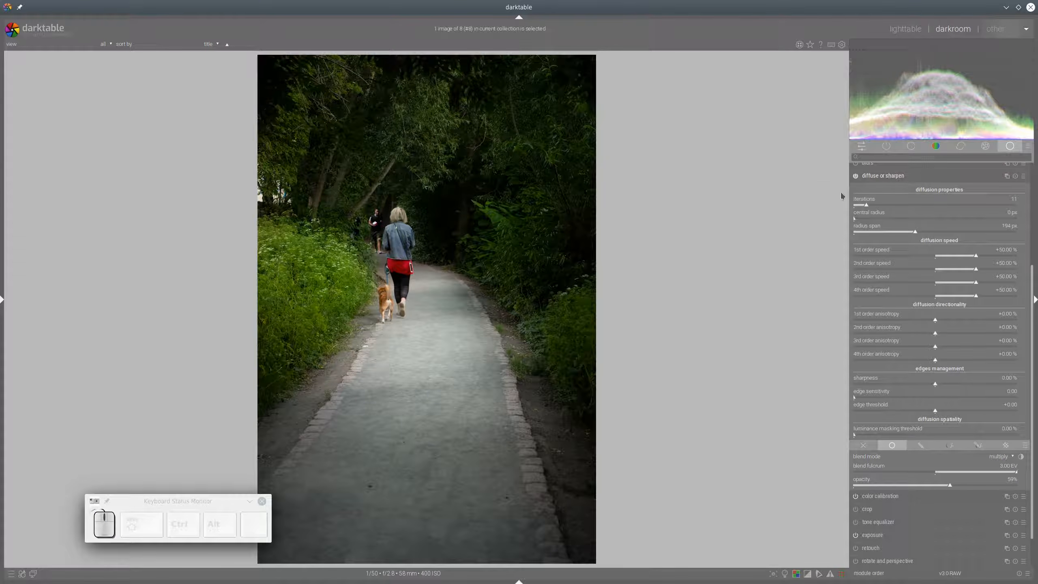
pyautogui.click(889, 178)
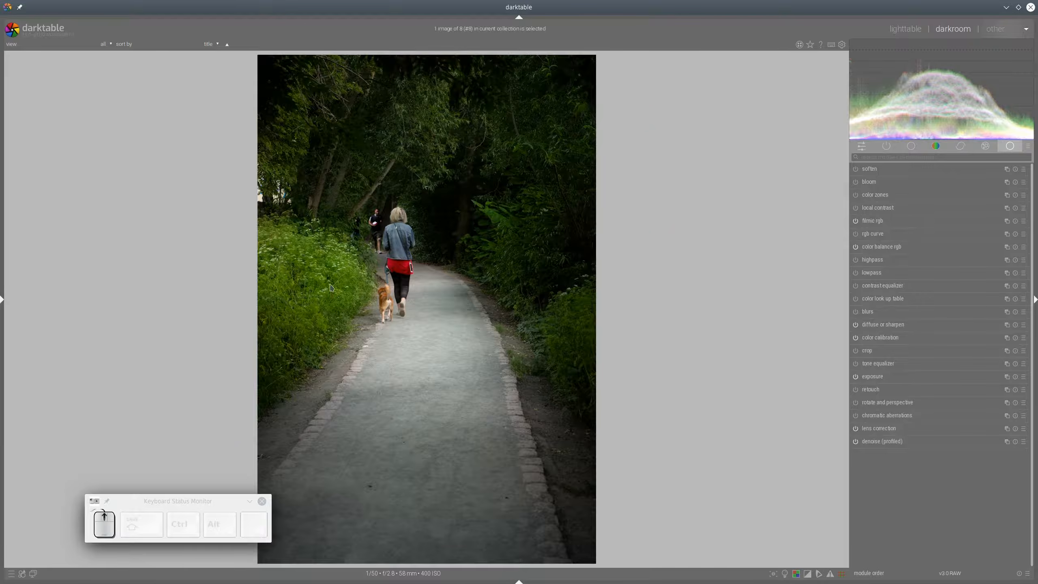
pyautogui.scroll(5, 526, 339)
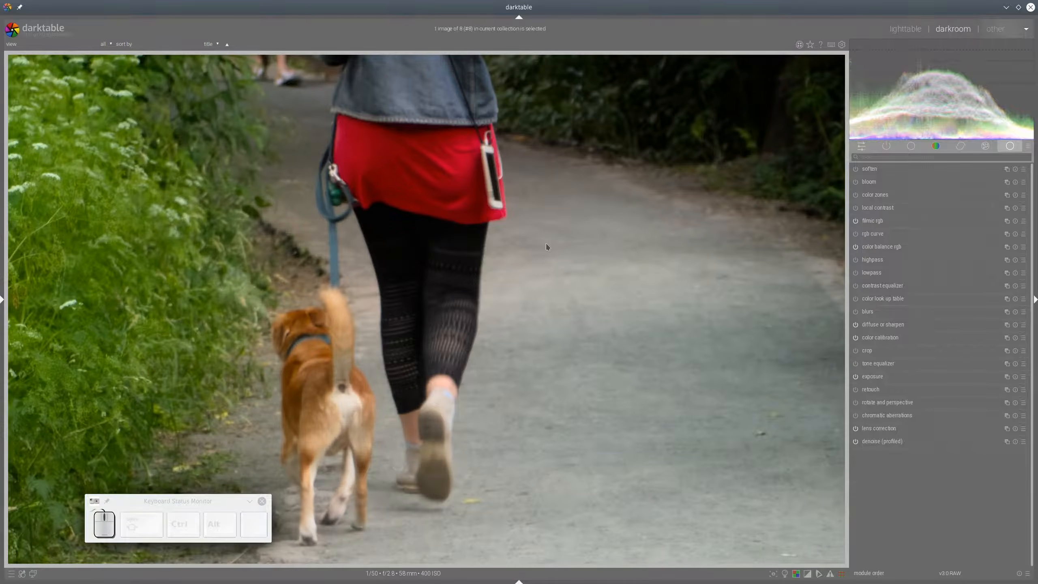
pyautogui.moveTo(608, 255); pyautogui.dragTo(608, 483)
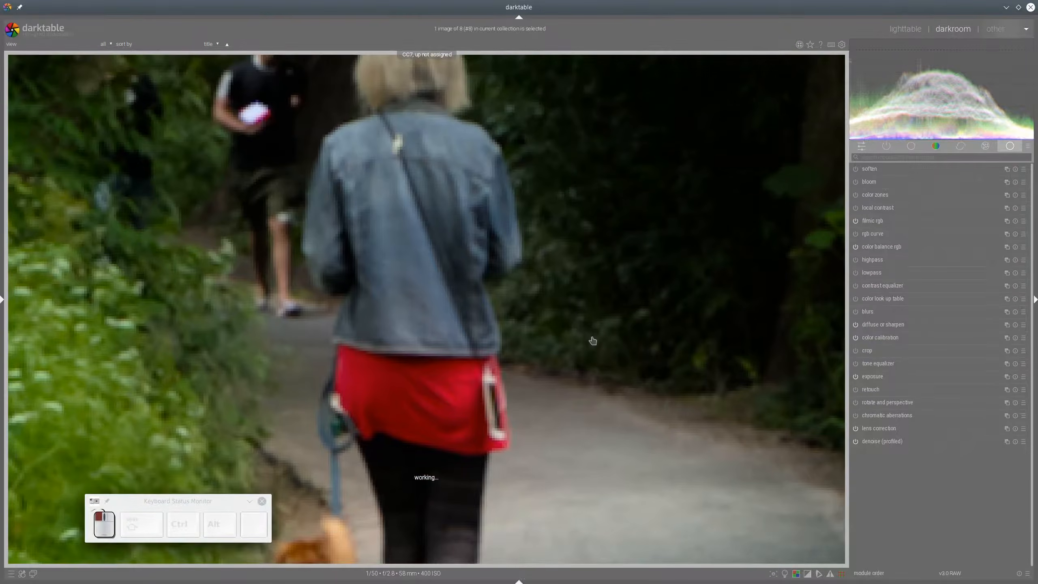
pyautogui.moveTo(591, 211); pyautogui.dragTo(623, 335)
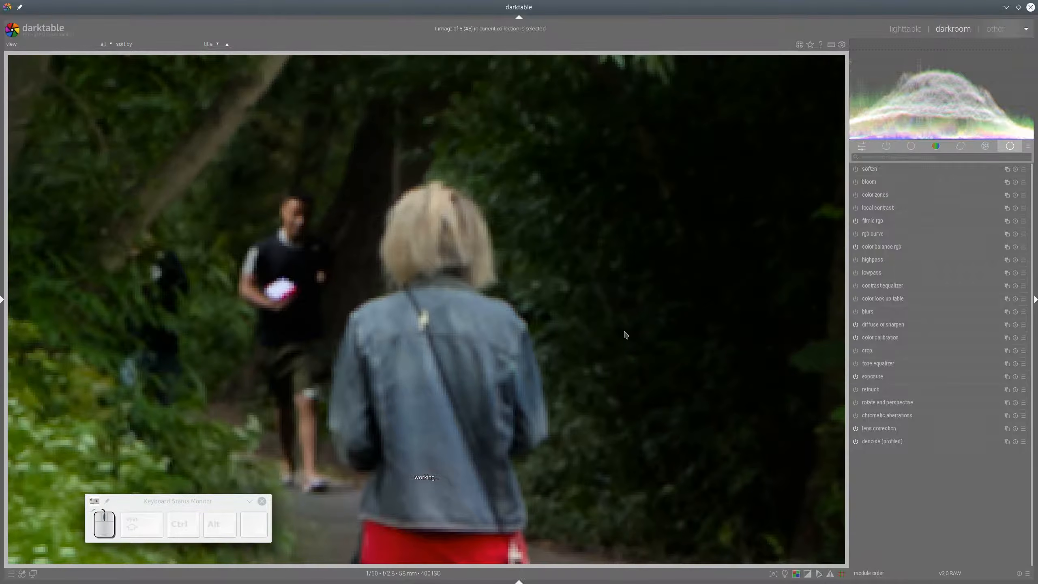
pyautogui.scroll(-3, 625, 336)
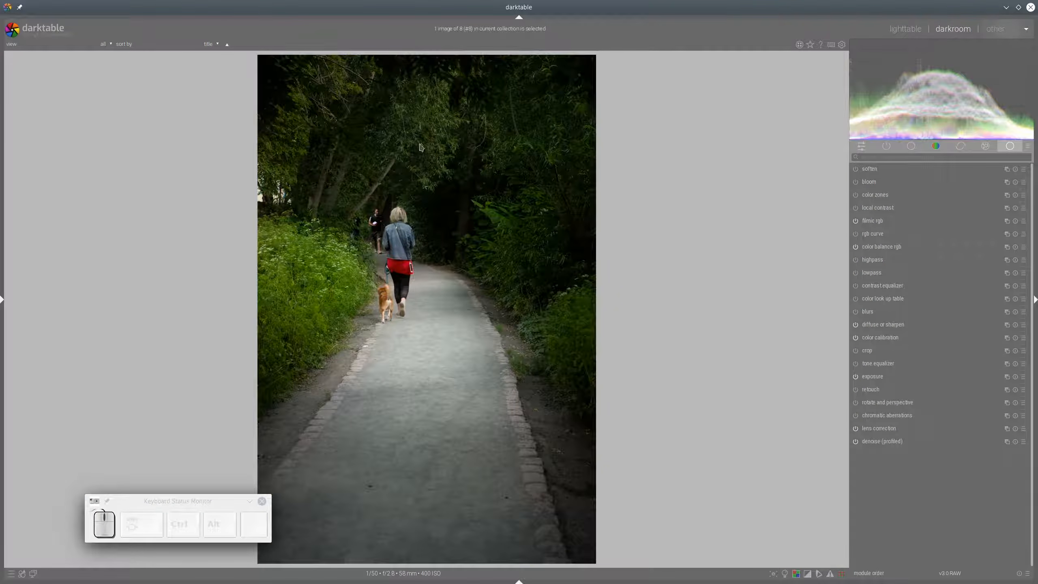
# Create a new instance of diffuse or sharpen and enable a drawn & parametric mask on it
pyautogui.click(1006, 325)
pyautogui.click(981, 334)
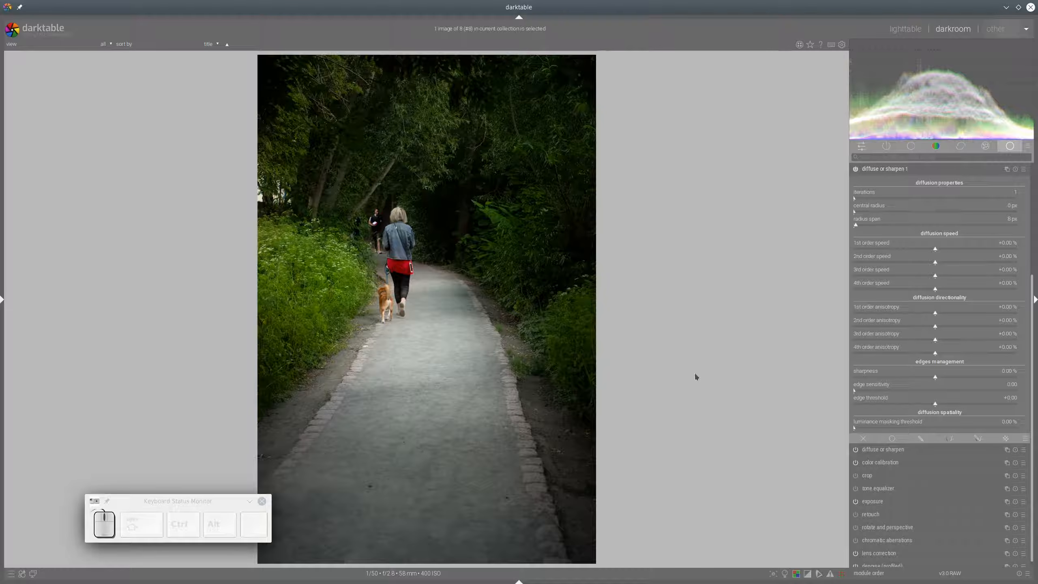
pyautogui.click(979, 438)
pyautogui.scroll(-6, 1035, 338)
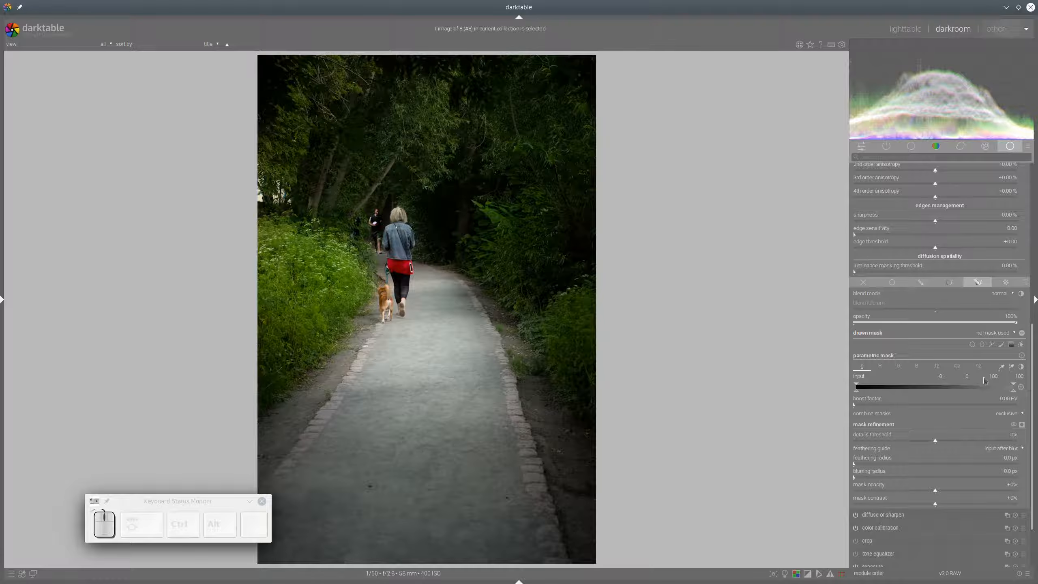
# Set the parametric mask's hue (hz) input range by sampling an area of the bright green foliage beside the path
pyautogui.click(979, 366)
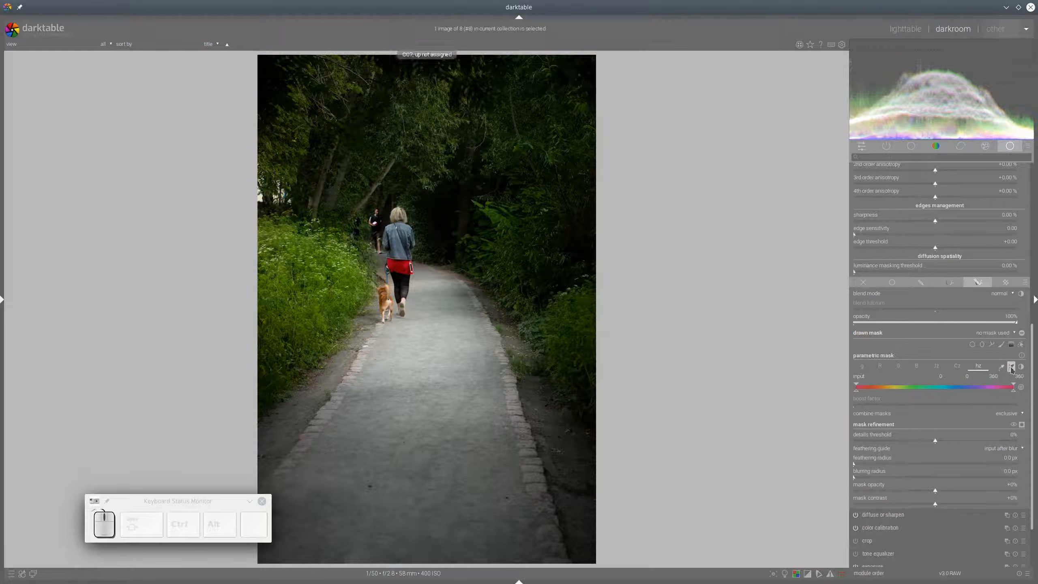
pyautogui.click(1011, 367)
pyautogui.moveTo(297, 250); pyautogui.dragTo(342, 277)
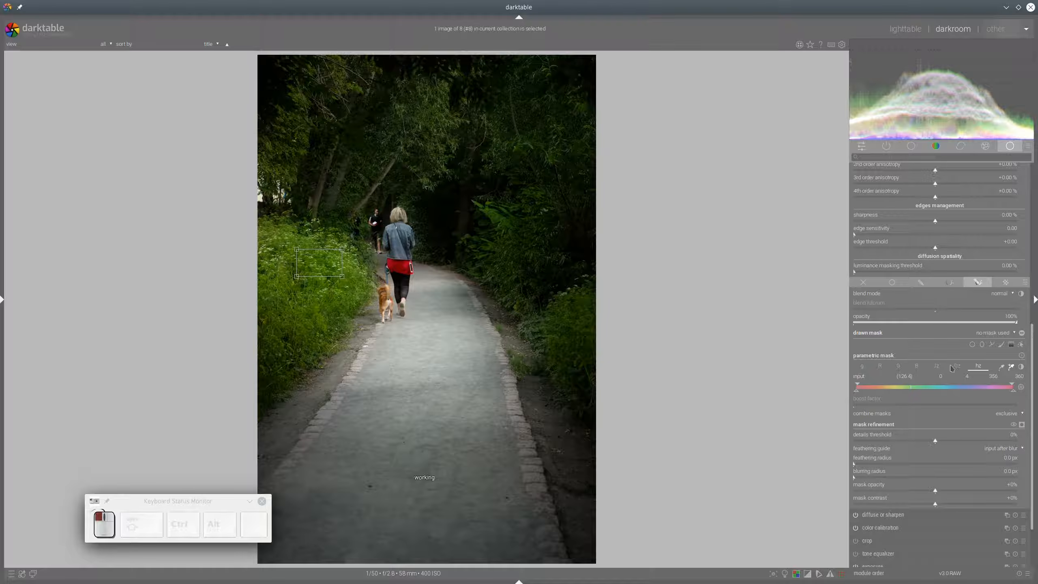
# With the mask displayed, set its feathering radius to 44.4 px and widen the hue input range to about 97–162
pyautogui.click(1022, 426)
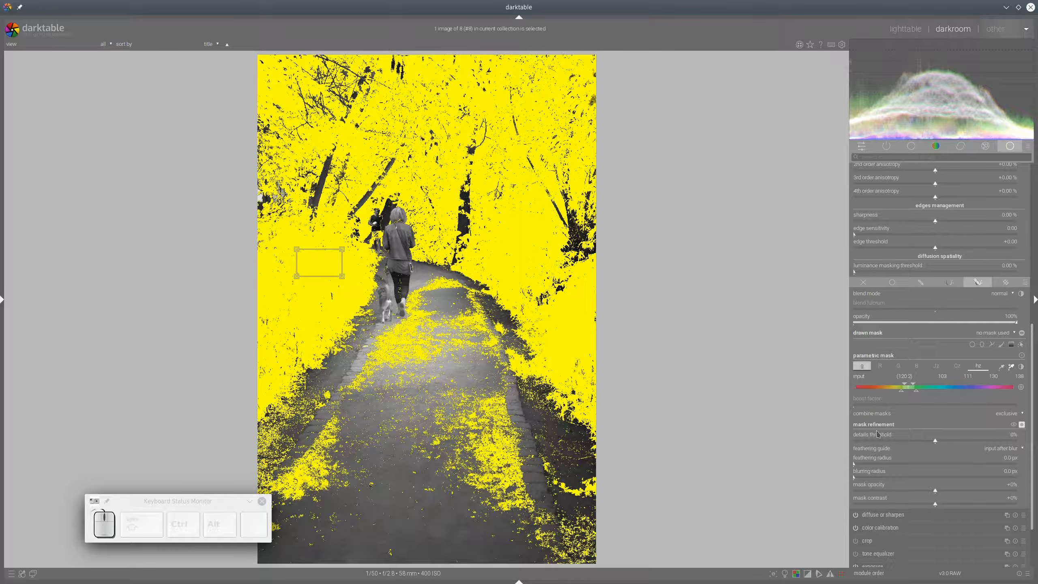
pyautogui.click(881, 465)
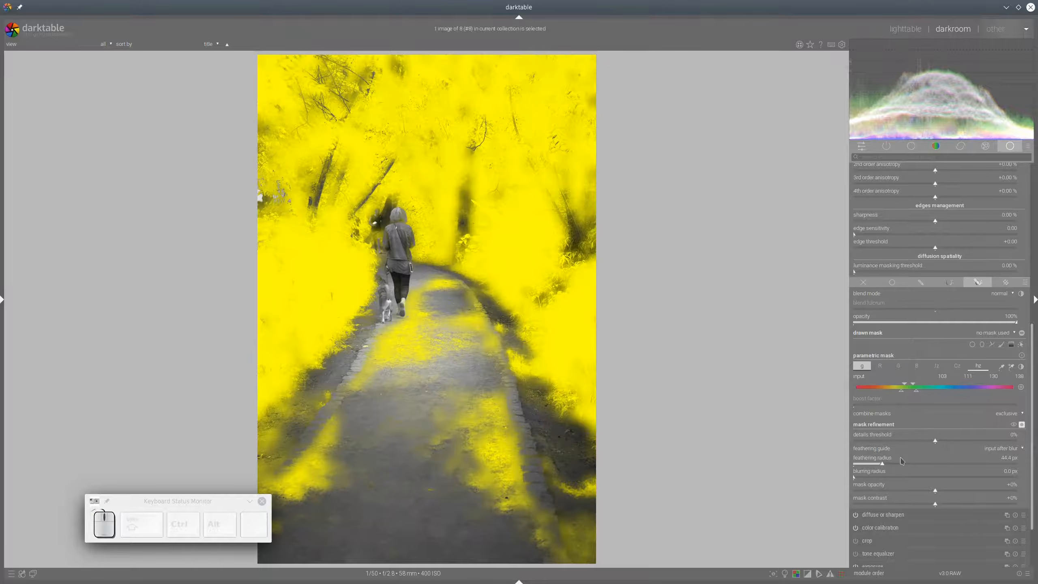
pyautogui.moveTo(917, 391)
pyautogui.mouseDown()
pyautogui.moveTo(930, 393)
pyautogui.moveTo(899, 392)
pyautogui.moveTo(927, 391)
pyautogui.mouseUp()
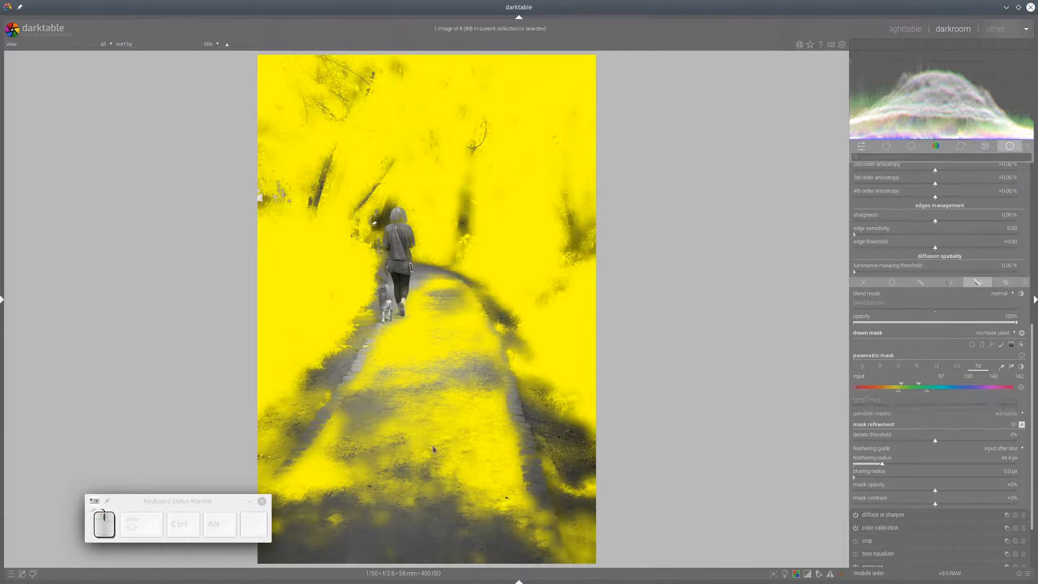
# Toggle the yellow mask display off and on to compare the mask coverage with the photo
pyautogui.click(1023, 425)
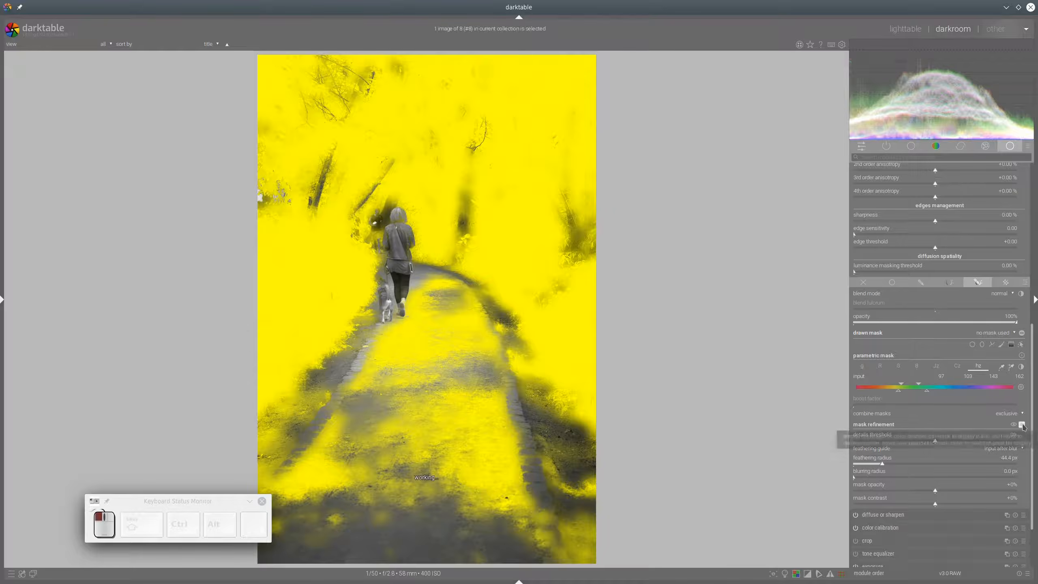
pyautogui.click(1023, 425)
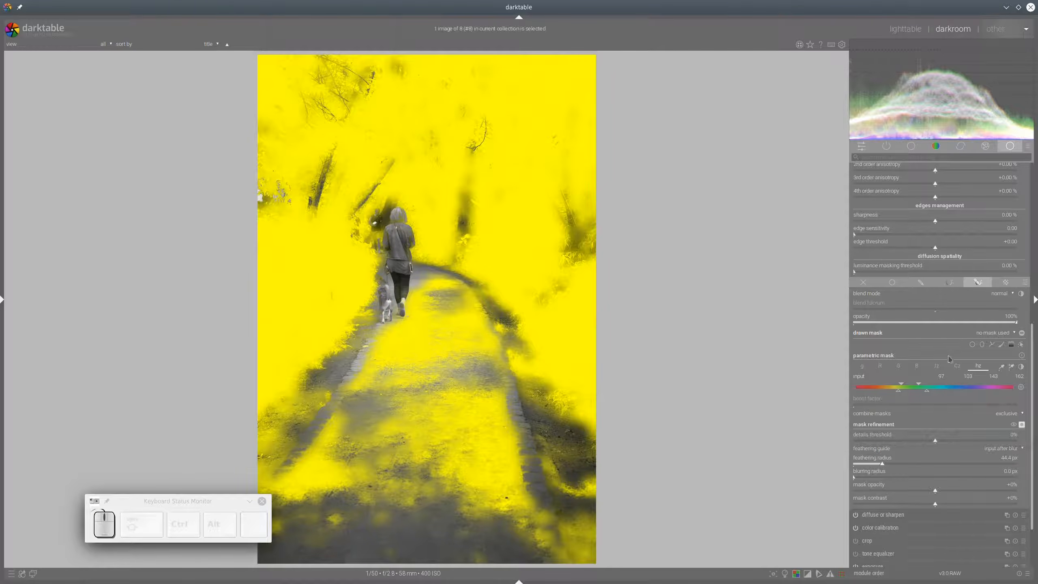
pyautogui.click(1022, 425)
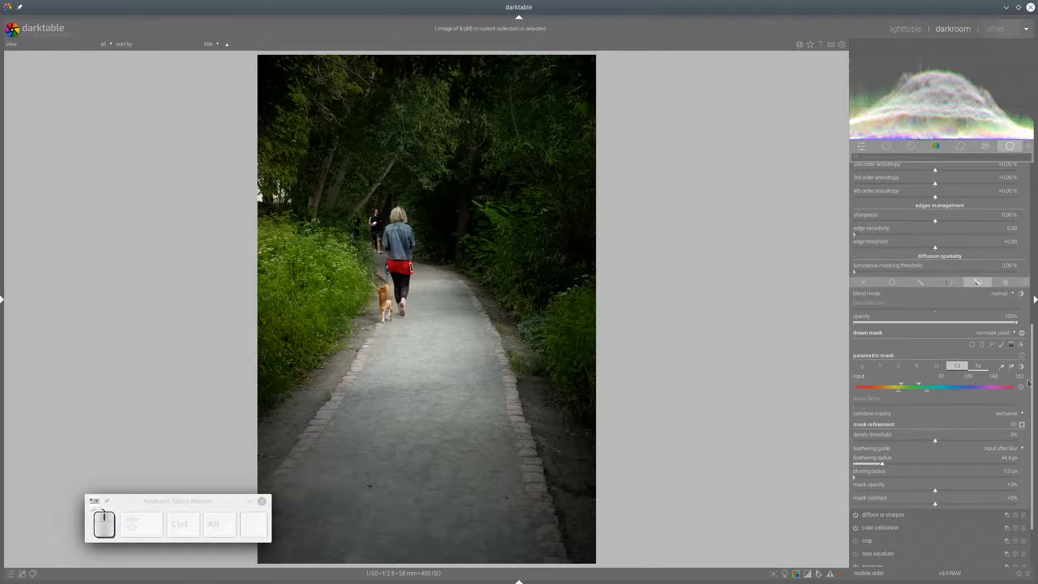
pyautogui.click(1022, 425)
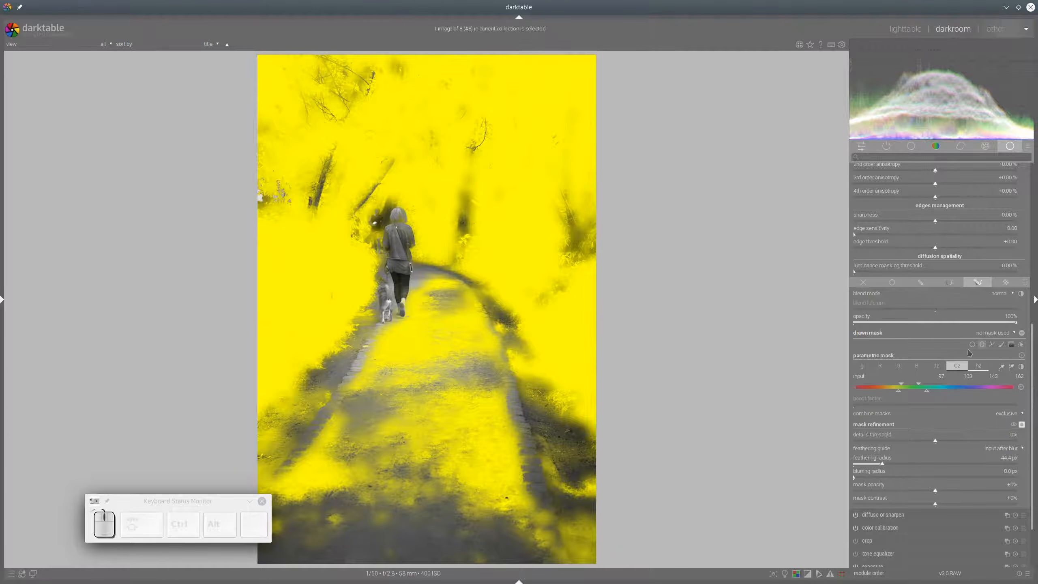
# Limit the mask's chroma (Cz) input range to start at about 0.06–0.11, raise mask contrast to +13%, and hide the mask display
pyautogui.click(940, 367)
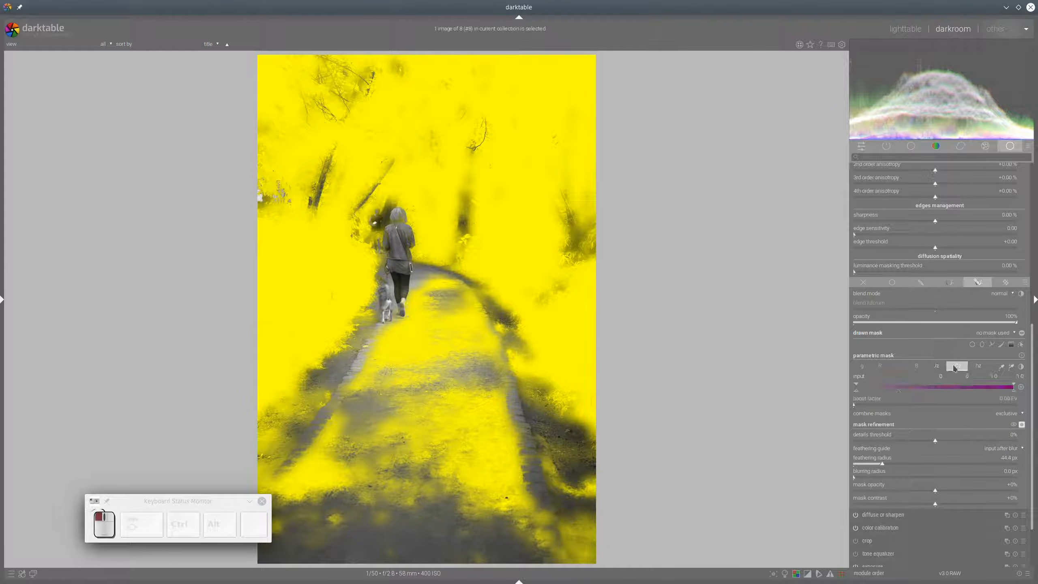
pyautogui.moveTo(856, 393); pyautogui.dragTo(871, 393)
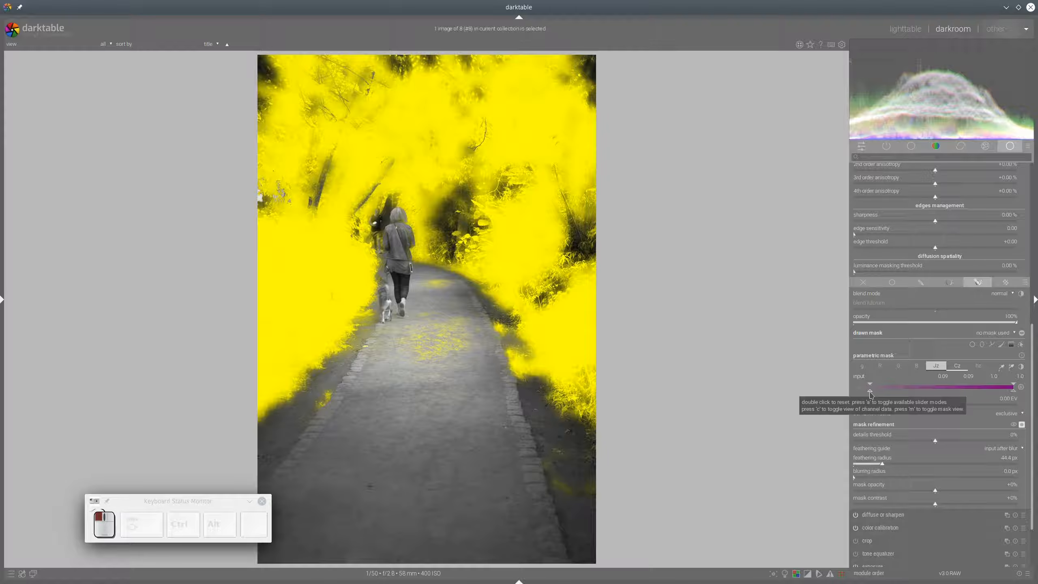
pyautogui.moveTo(870, 388); pyautogui.dragTo(865, 393)
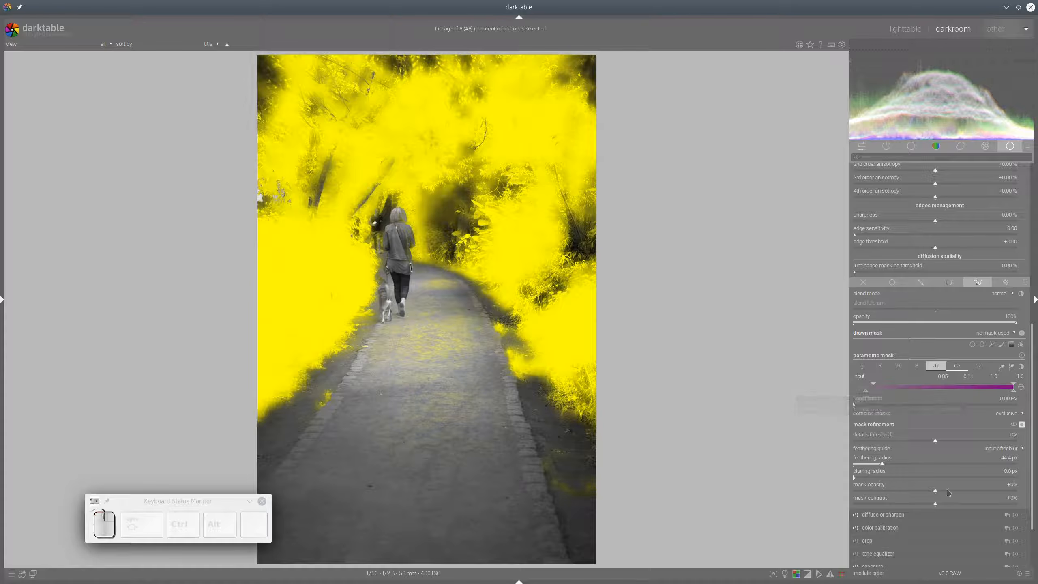
pyautogui.click(946, 503)
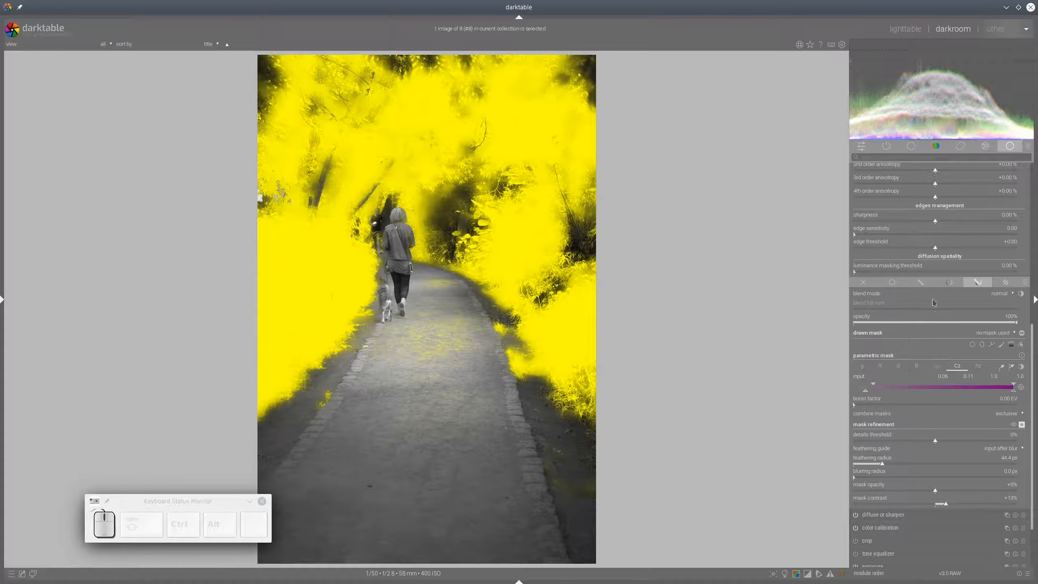
pyautogui.click(1022, 425)
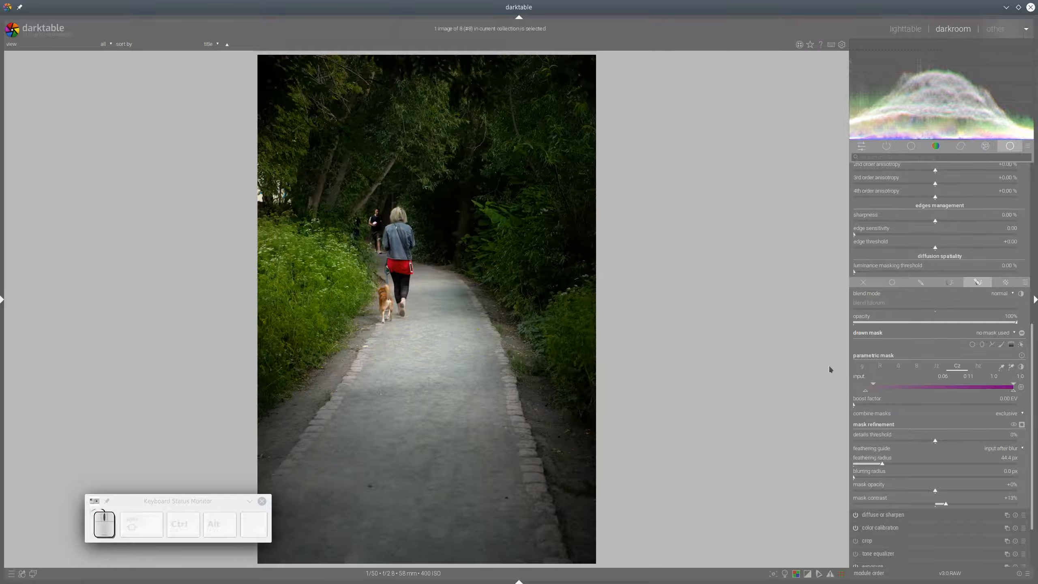
# Set the diffusion to 11 iterations, a 90 px radius span, 1st order speed +56.33% and 2nd order speed +32.01%
pyautogui.scroll(10, 908, 338)
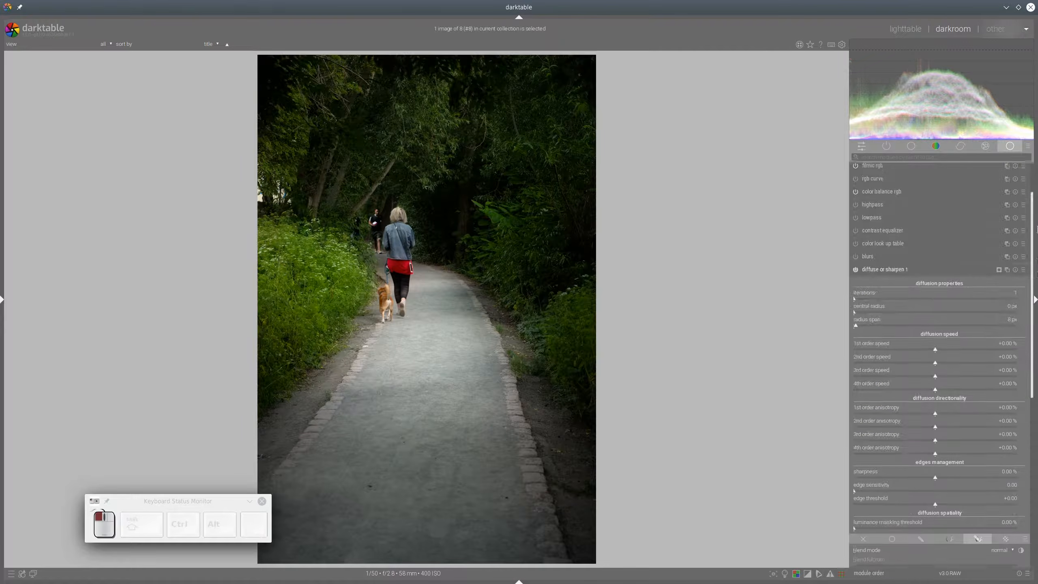
pyautogui.click(981, 350)
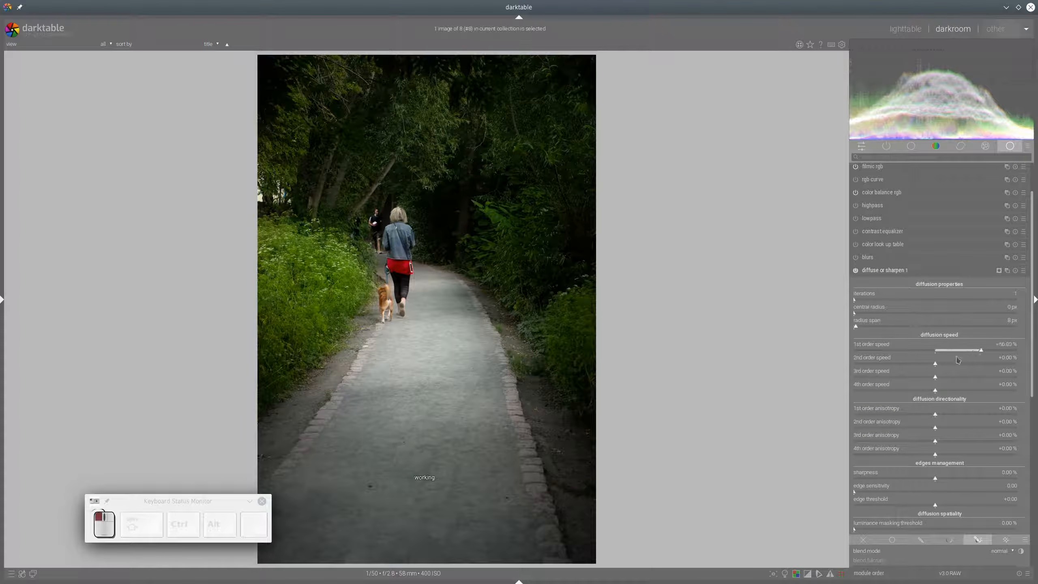
pyautogui.click(954, 363)
pyautogui.click(860, 300)
pyautogui.click(963, 366)
pyautogui.click(881, 328)
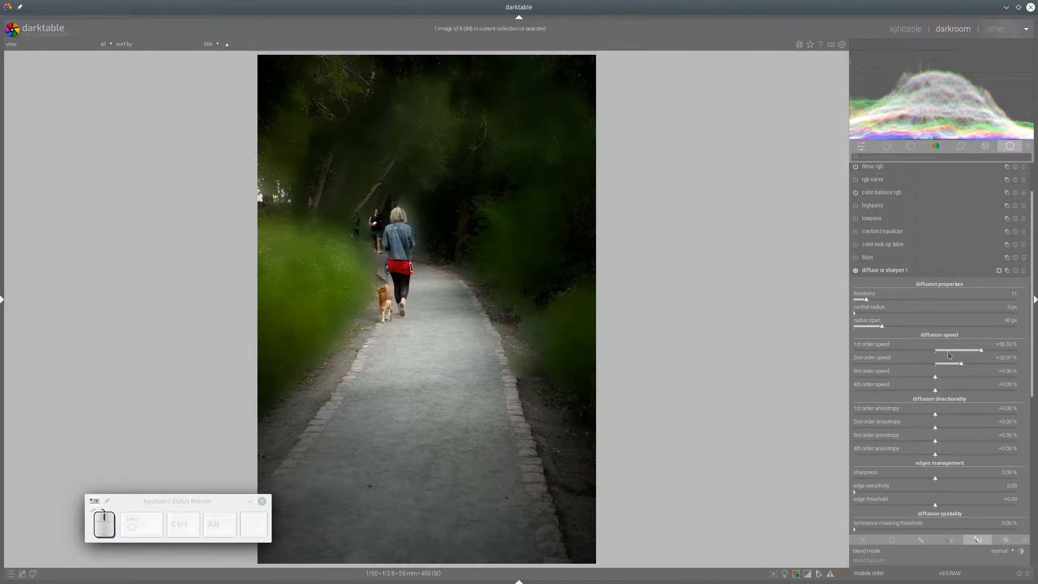
# Set the central radius to 29 px and the blend mode to harmonic mean for the foliage diffusion
pyautogui.click(876, 314)
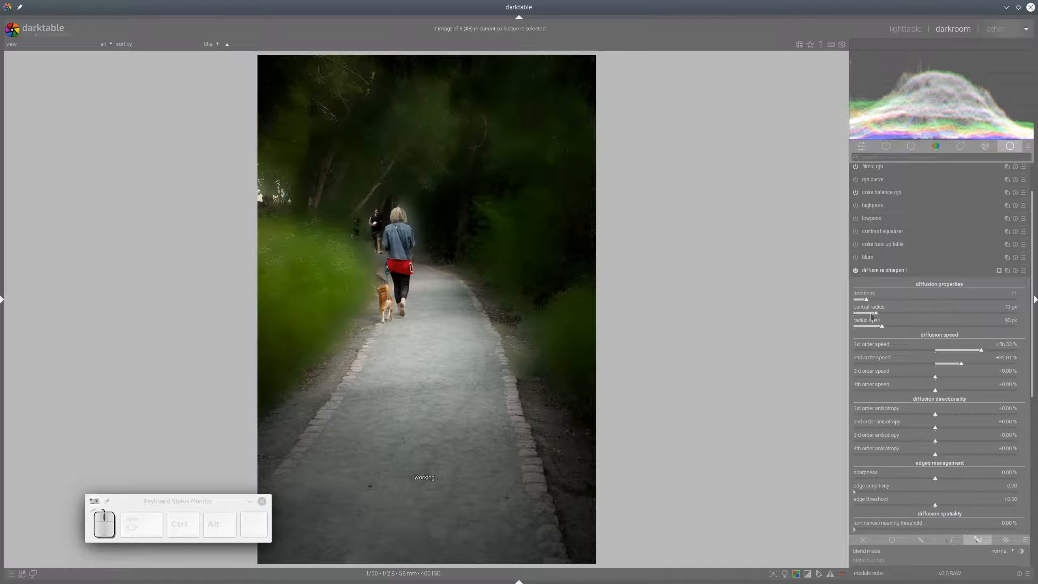
pyautogui.click(863, 314)
pyautogui.scroll(-5, 939, 502)
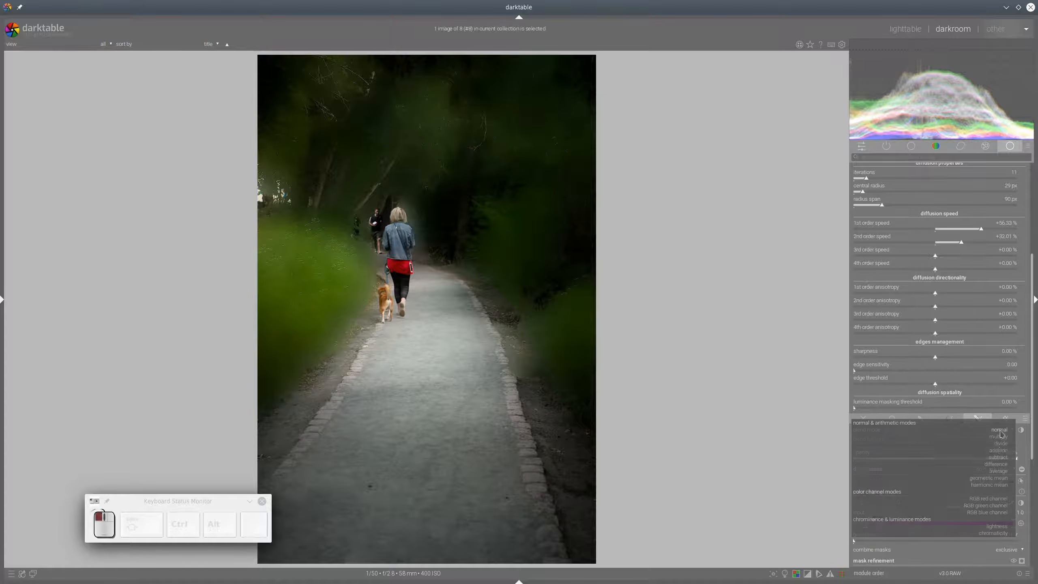
pyautogui.click(1000, 433)
pyautogui.click(995, 486)
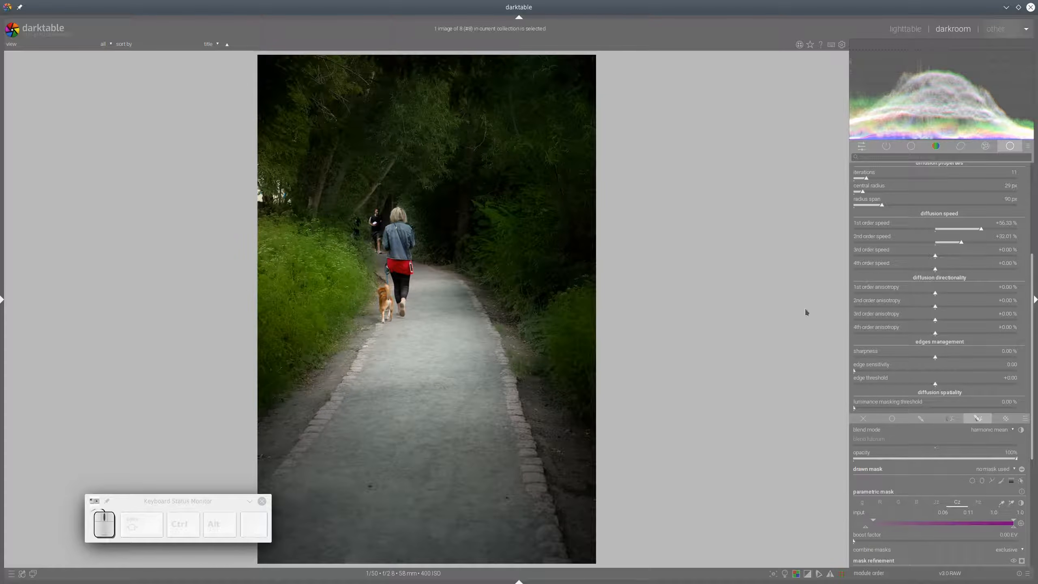
# Check the foliage and the woman up close, and set the central radius to 71 px and radius span to 75 px
pyautogui.scroll(4, 340, 272)
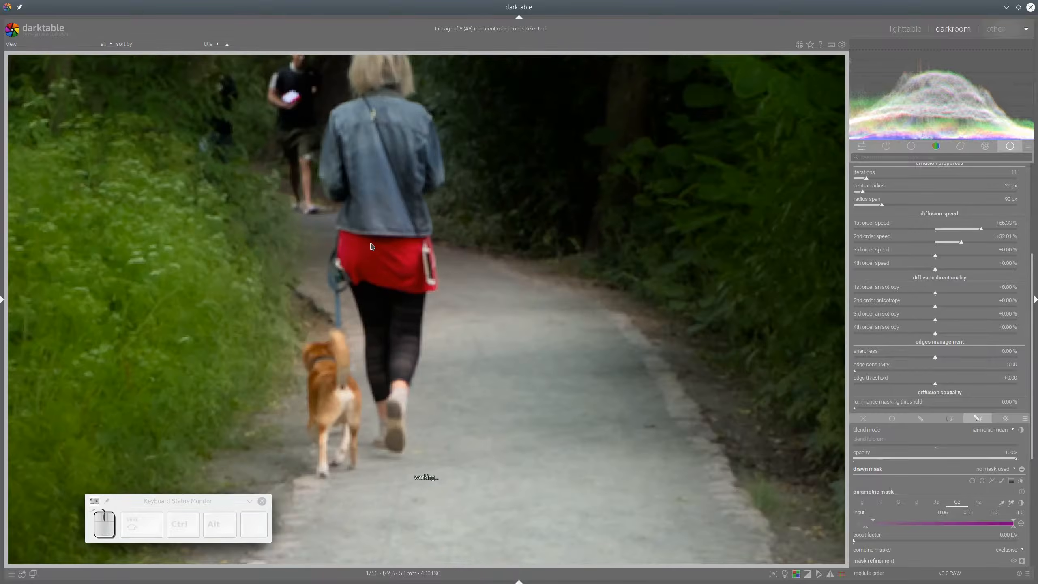
pyautogui.scroll(1, 425, 218)
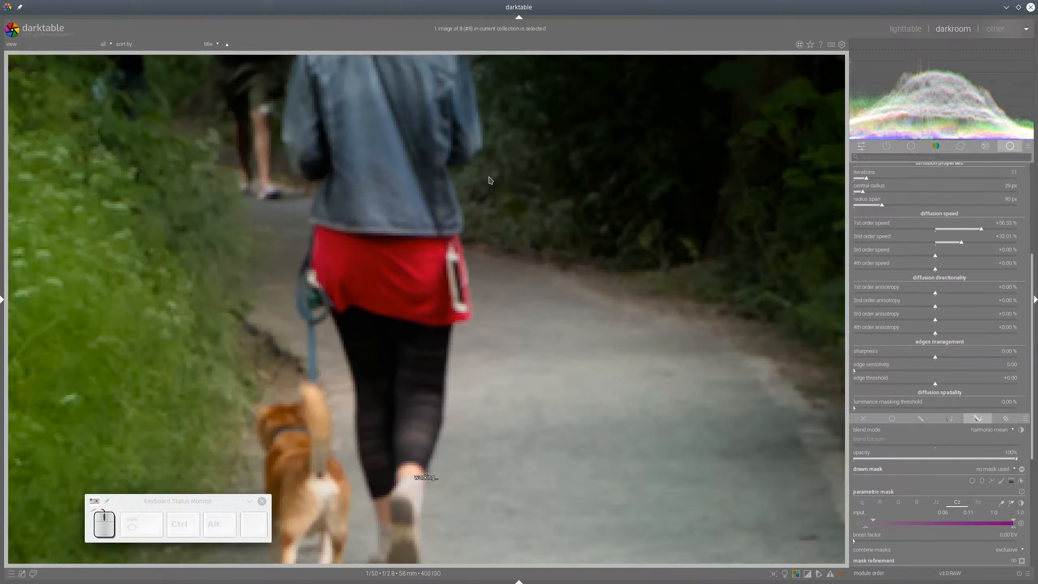
pyautogui.scroll(1, 488, 197)
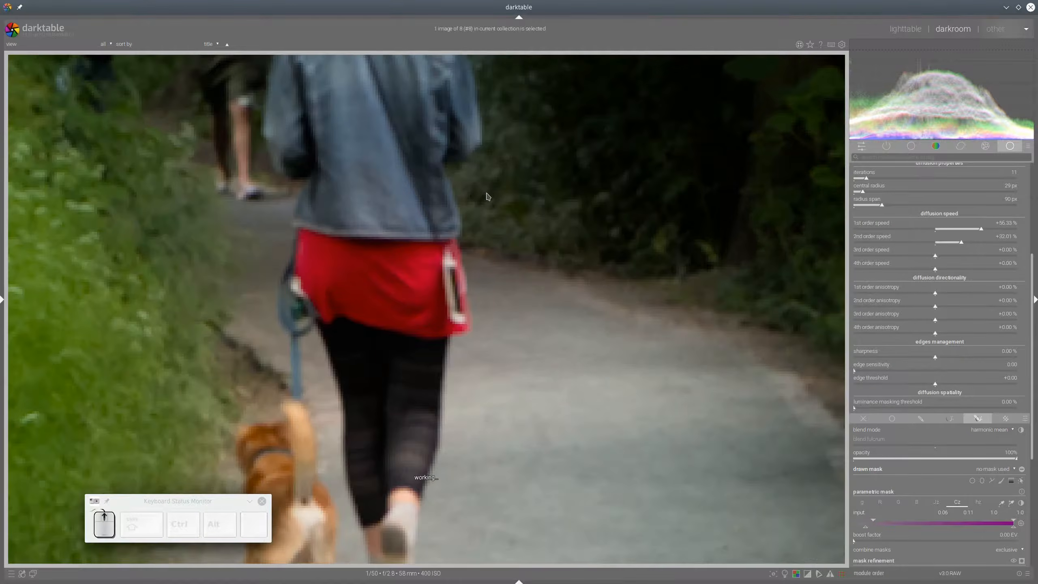
pyautogui.moveTo(488, 197); pyautogui.dragTo(483, 309)
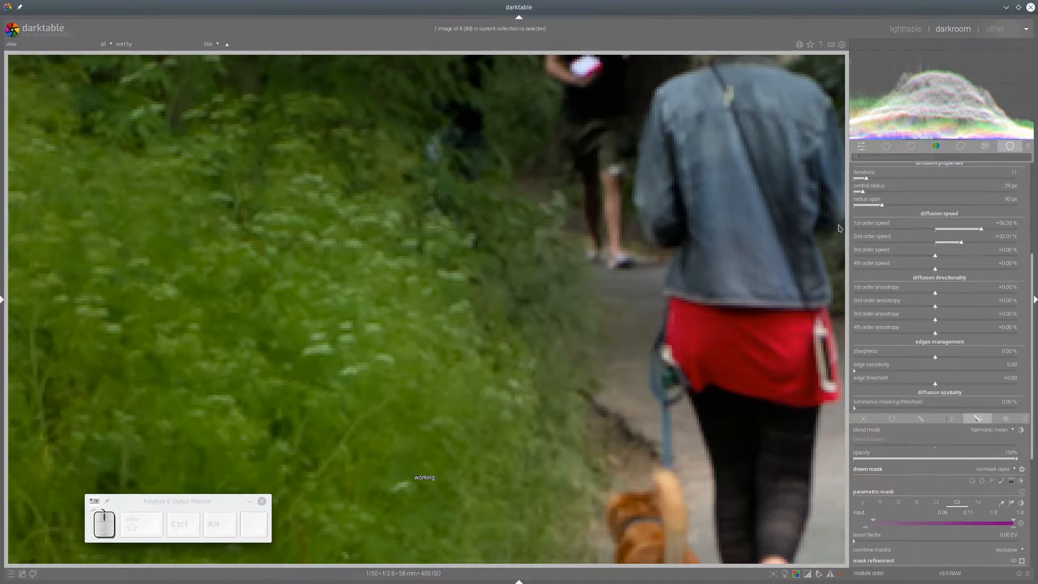
pyautogui.scroll(5, 922, 338)
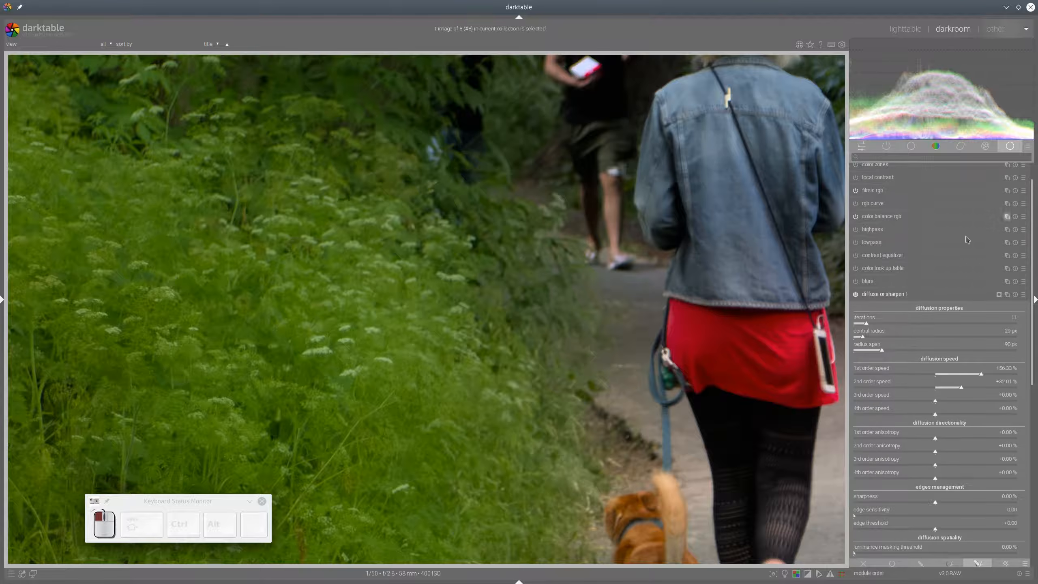
pyautogui.click(873, 339)
pyautogui.click(878, 353)
pyautogui.click(876, 340)
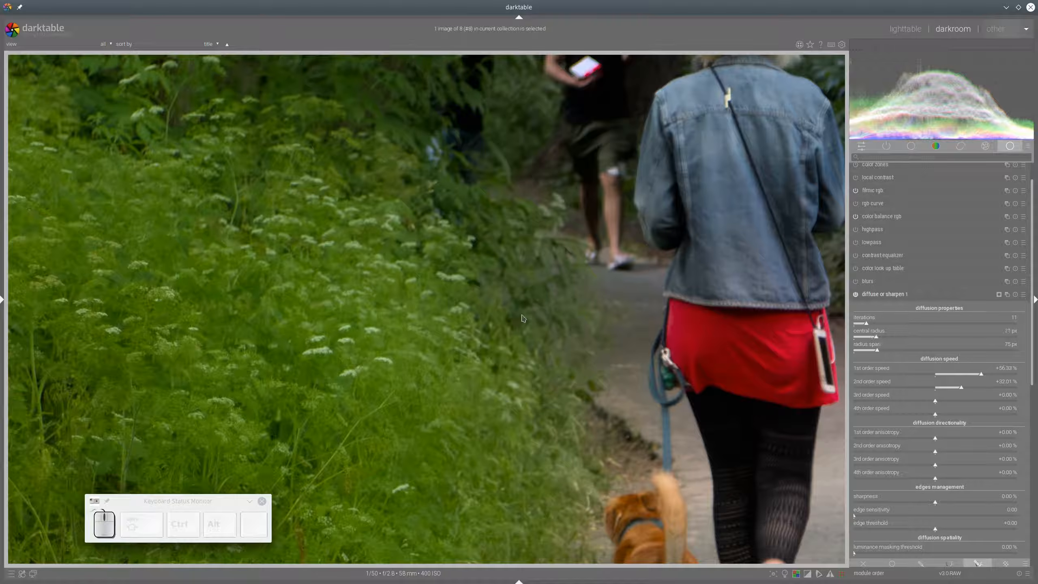
# Compare the whole photo with and without the masked diffuse or sharpen instance, and collapse the module
pyautogui.scroll(-5, 527, 312)
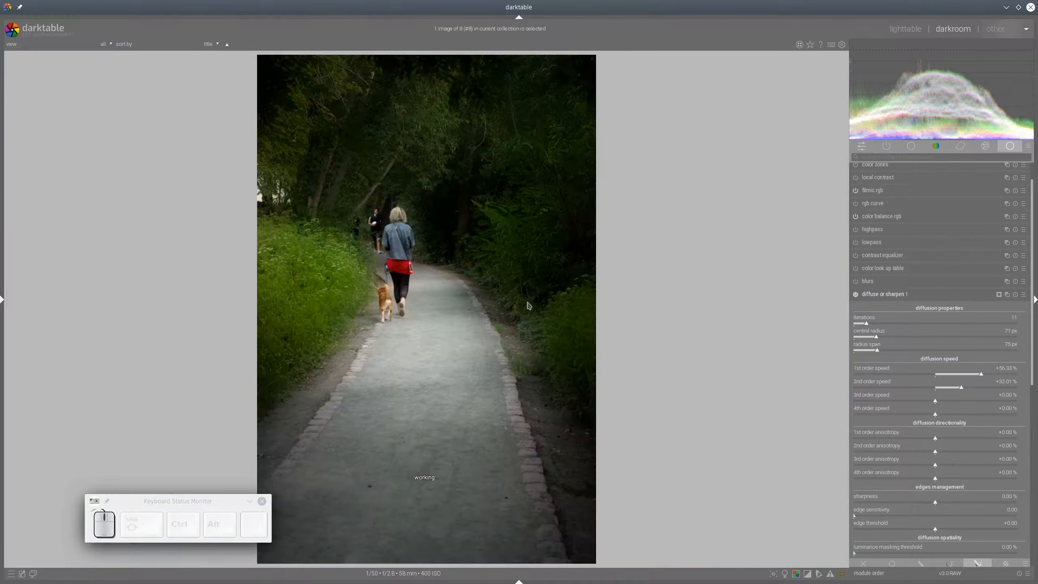
pyautogui.click(855, 295)
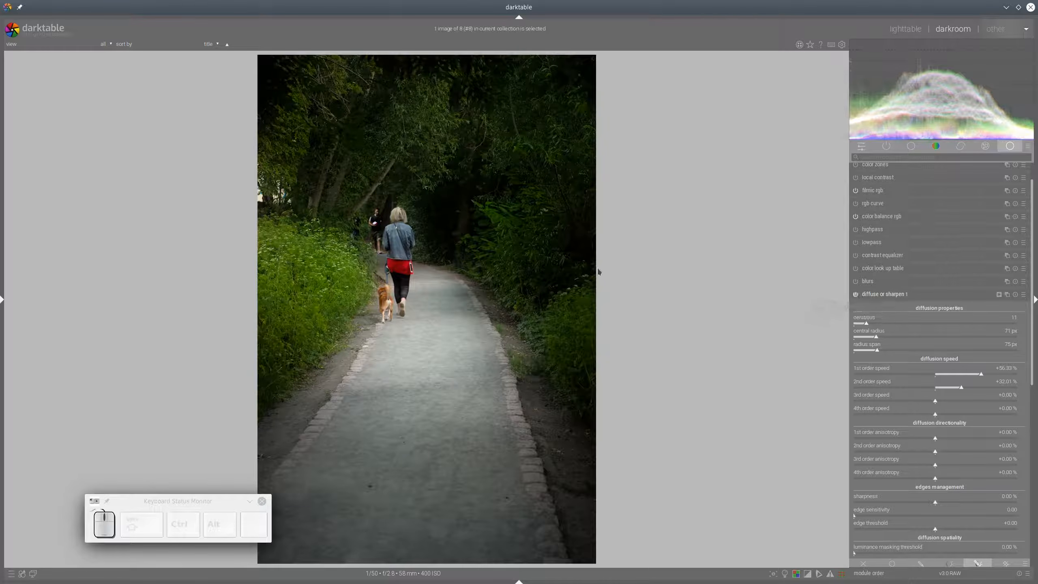
pyautogui.click(873, 299)
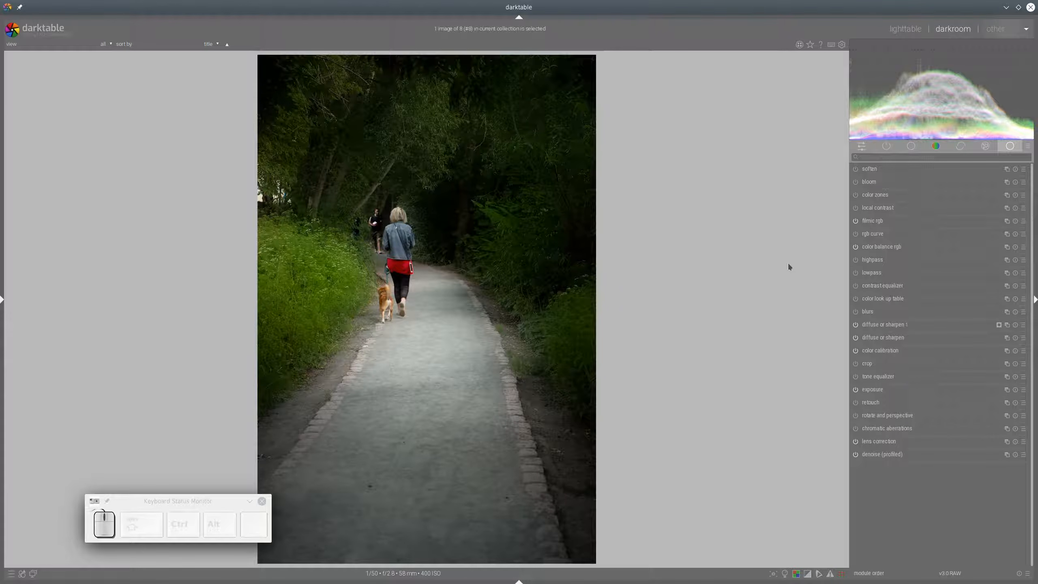
# Create a new instance of color balance rgb and apply the raster mask from diffuse or sharpen 1 to it
pyautogui.click(1007, 247)
pyautogui.click(979, 253)
pyautogui.click(979, 429)
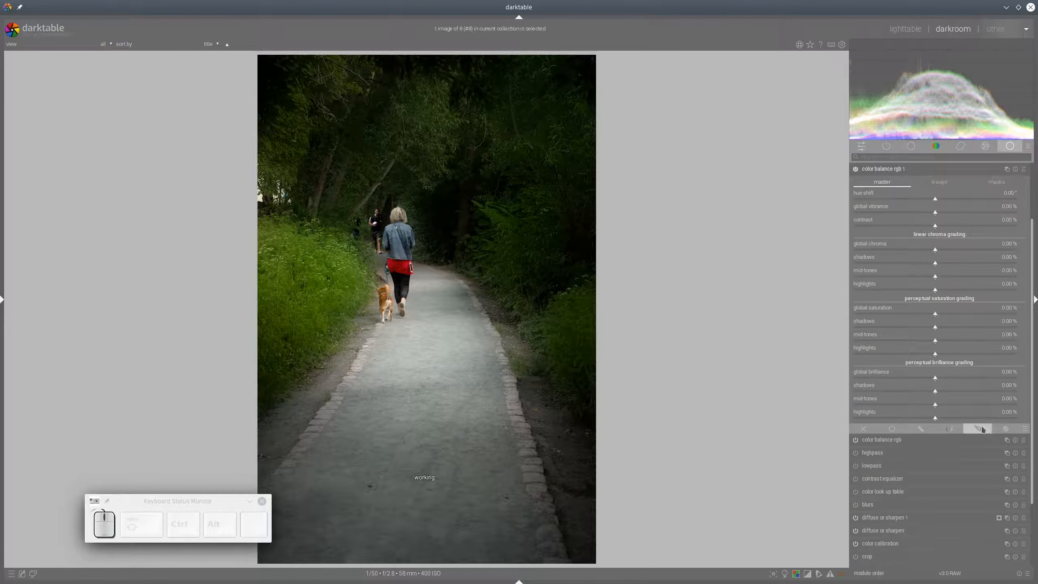
pyautogui.click(1006, 429)
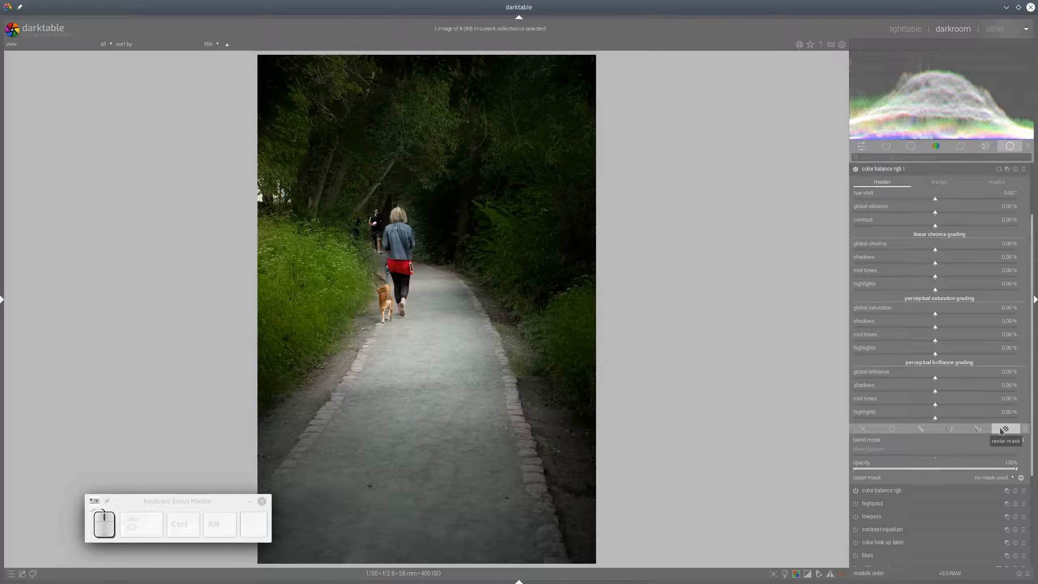
pyautogui.moveTo(1000, 428)
pyautogui.mouseDown()
pyautogui.moveTo(1016, 422)
pyautogui.moveTo(1005, 422)
pyautogui.mouseUp()
pyautogui.press('shift+super+F11')
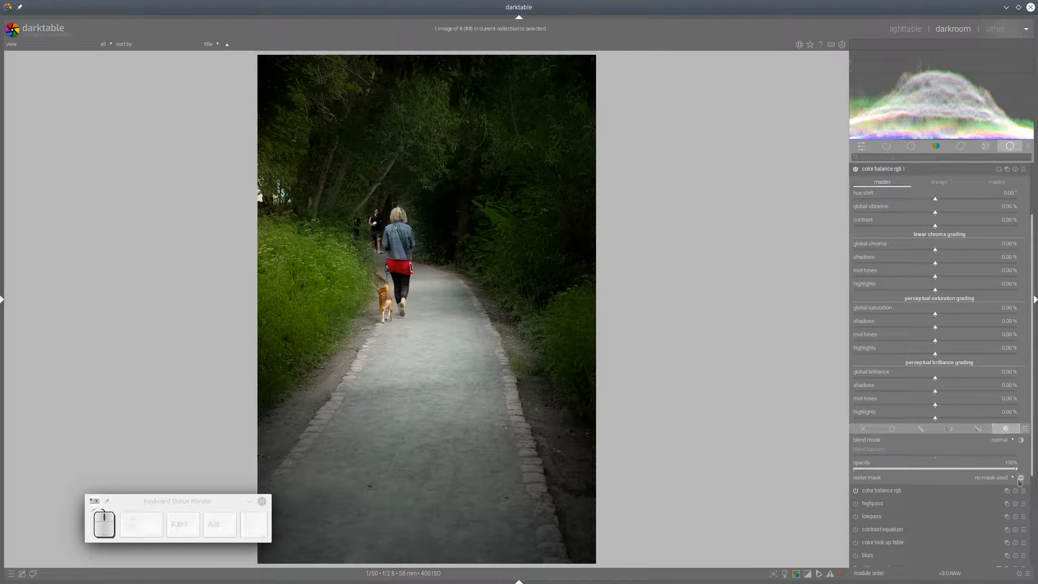
pyautogui.click(999, 480)
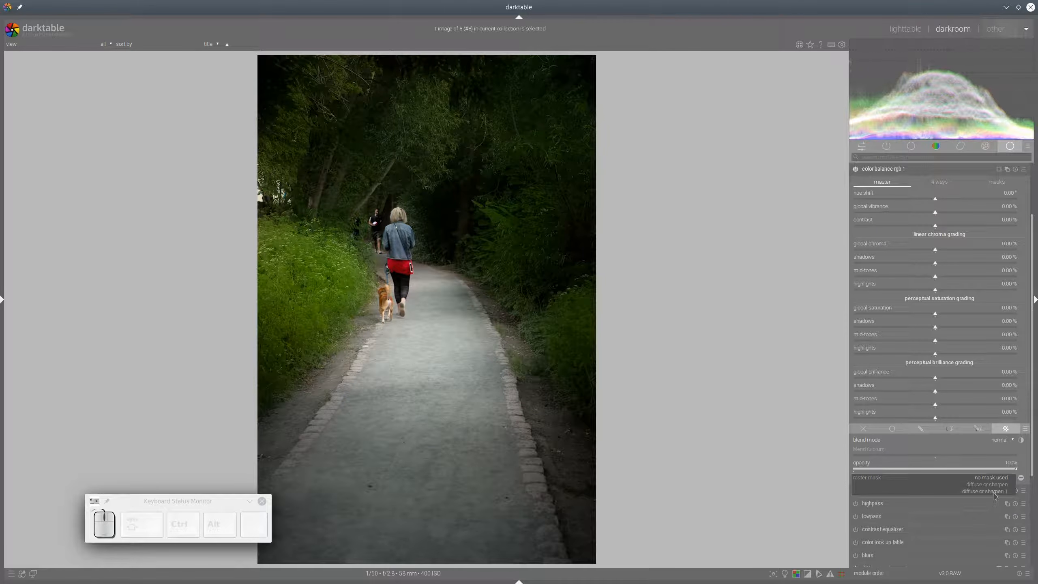
pyautogui.click(995, 496)
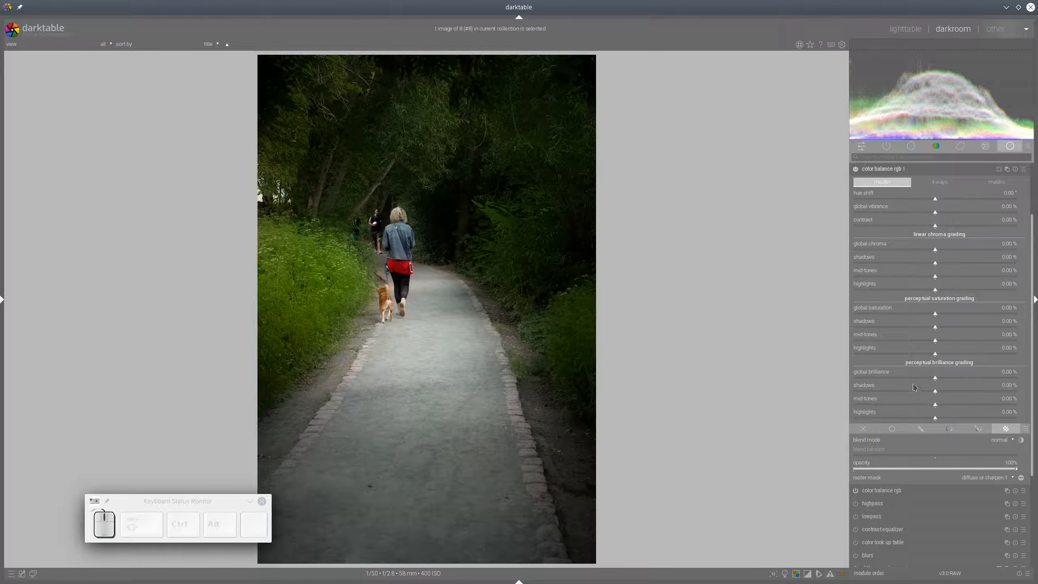
# Lower the global brilliance of the masked foliage to about -11% and raise its highlights brilliance
pyautogui.moveTo(907, 378); pyautogui.dragTo(900, 379)
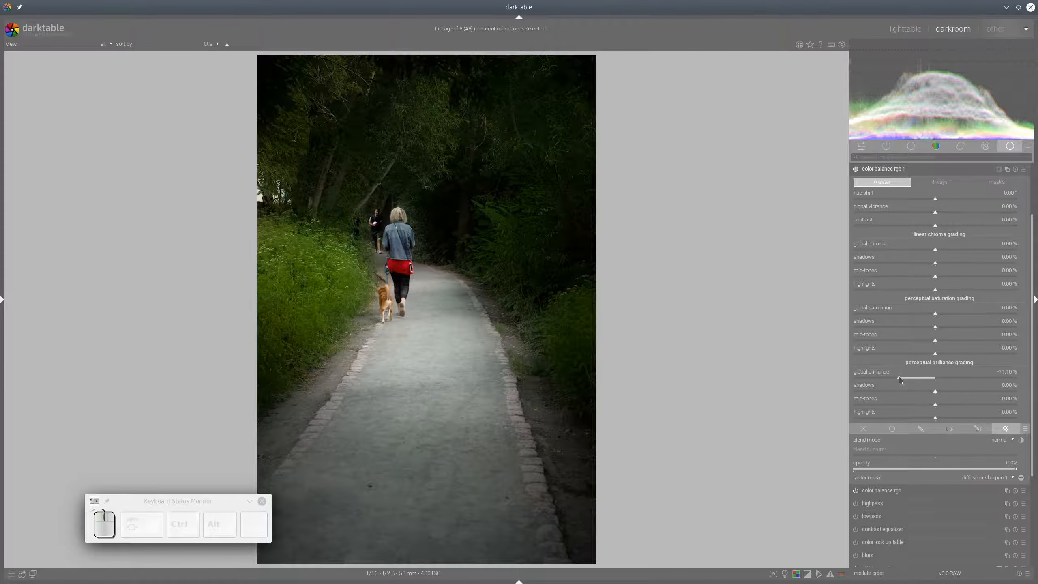
pyautogui.click(897, 377)
pyautogui.click(968, 420)
# Set the foliage's highlights gain luminance to 24.69% and its power luminance to about -7%
pyautogui.click(940, 182)
pyautogui.moveTo(923, 360); pyautogui.dragTo(920, 358)
pyautogui.moveTo(965, 309); pyautogui.dragTo(977, 312)
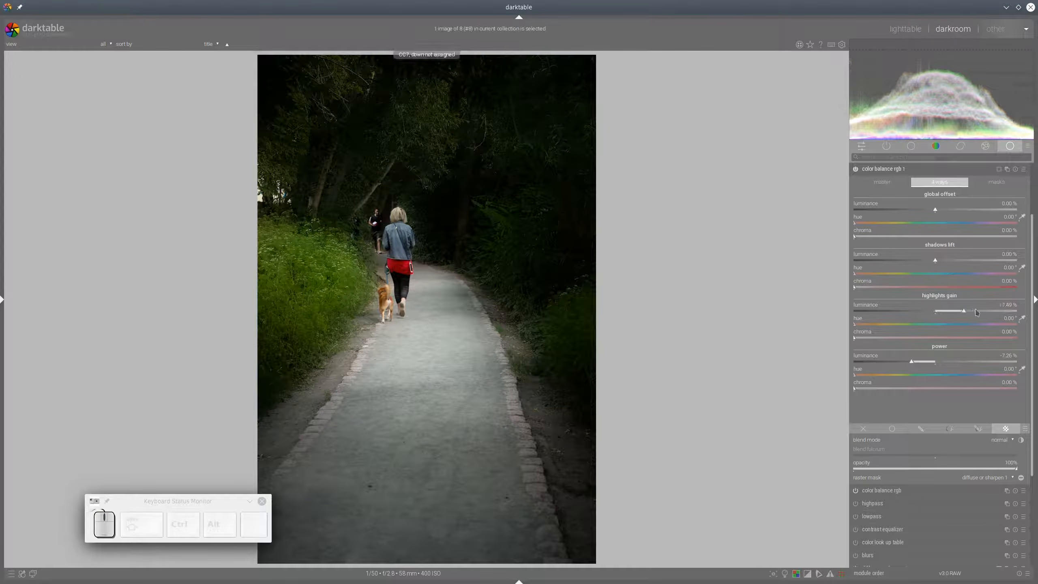
pyautogui.scroll(4, 935, 359)
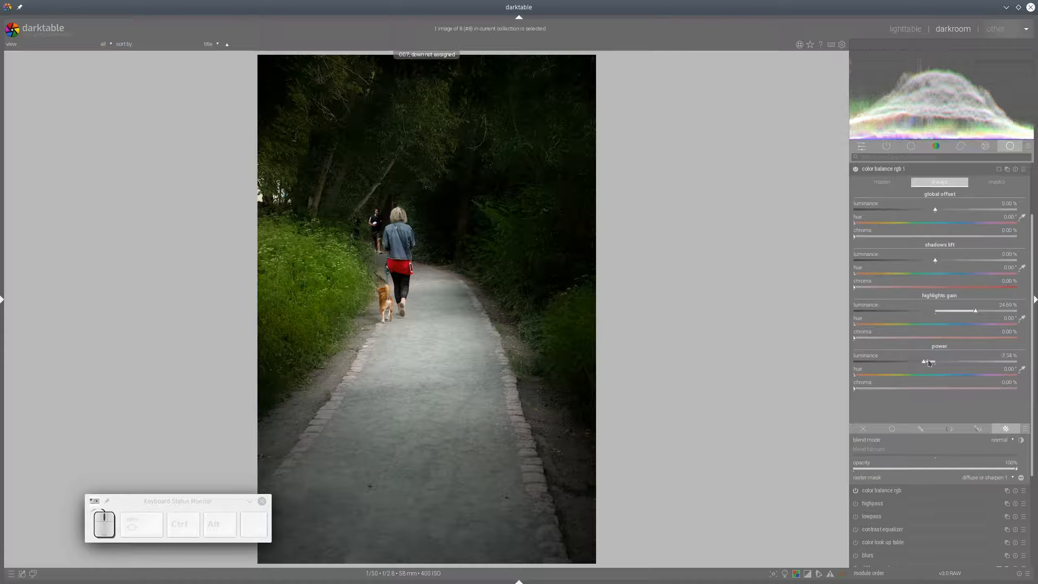
# Compare the photo with and without the new color balance rgb instance, and collapse the module
pyautogui.click(855, 169)
pyautogui.click(855, 169)
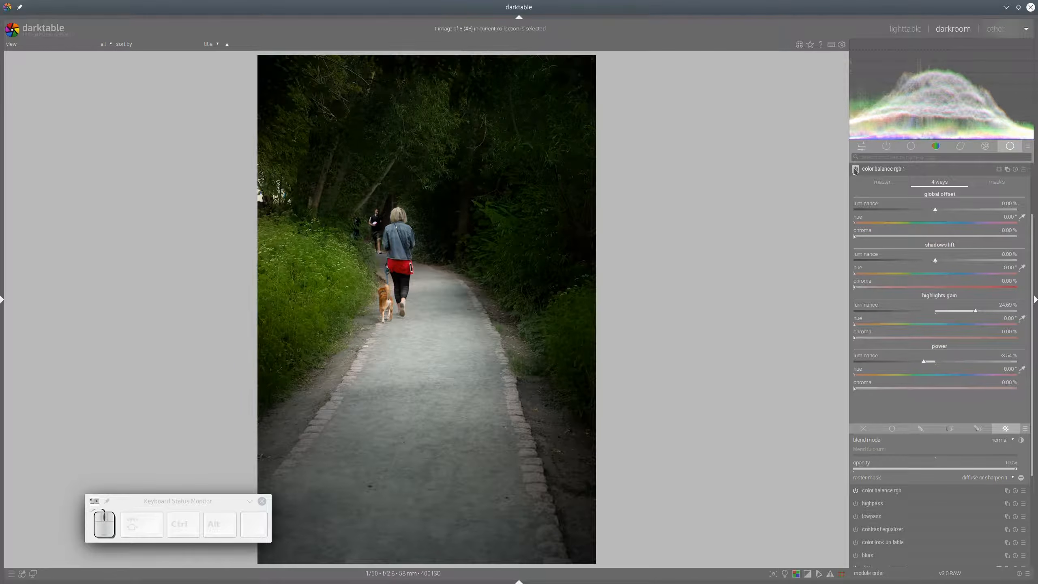
pyautogui.click(855, 169)
pyautogui.click(855, 169)
pyautogui.click(883, 170)
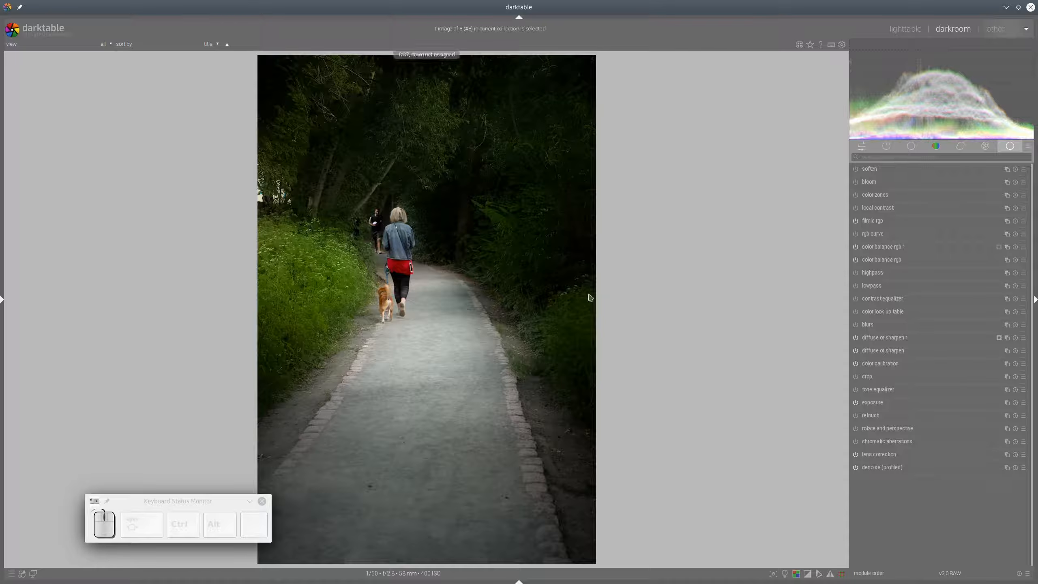
# Turn on the ISO 12646 color assessment conditions for judging the photo
pyautogui.click(785, 574)
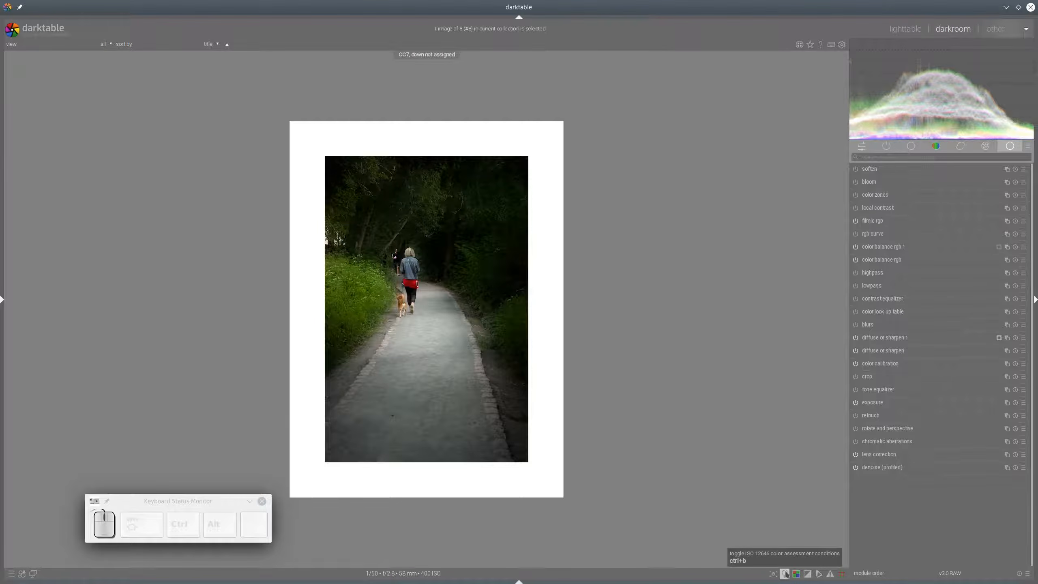
# Raise the path photo's exposure to about 1.53 EV and check it under the ISO 12646 color assessment conditions
pyautogui.click(785, 574)
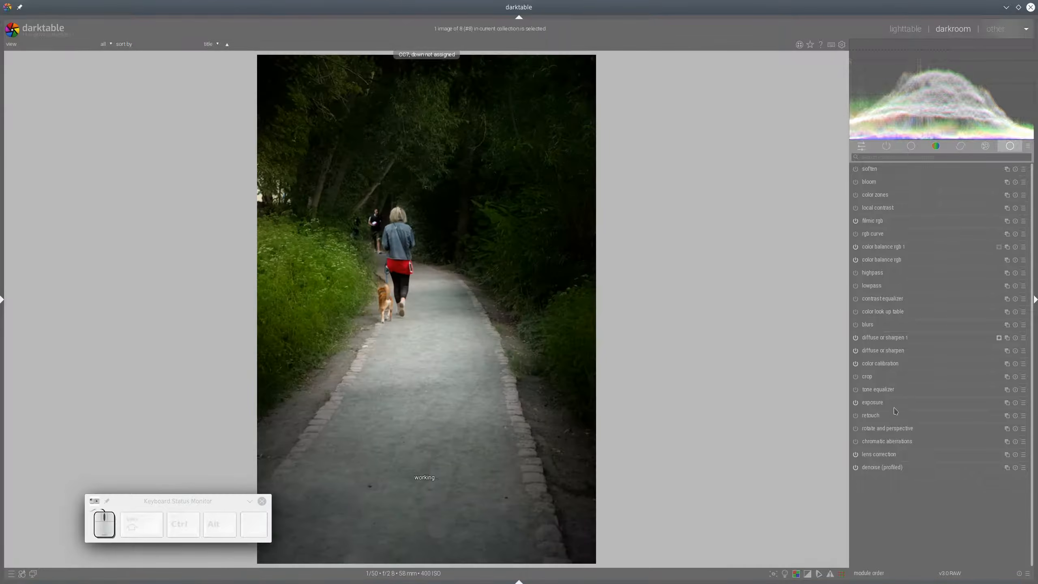
pyautogui.click(878, 405)
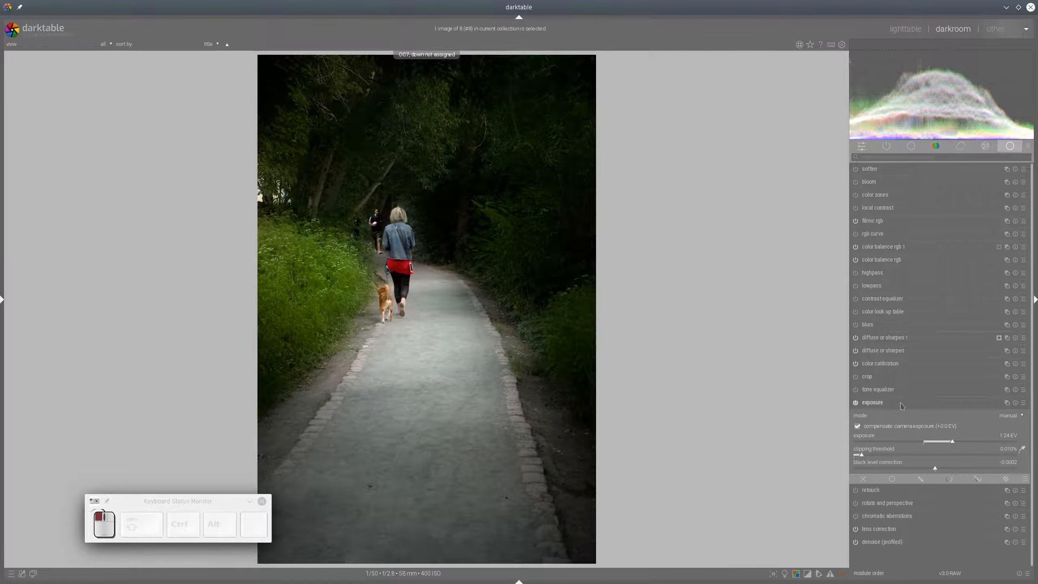
pyautogui.click(960, 444)
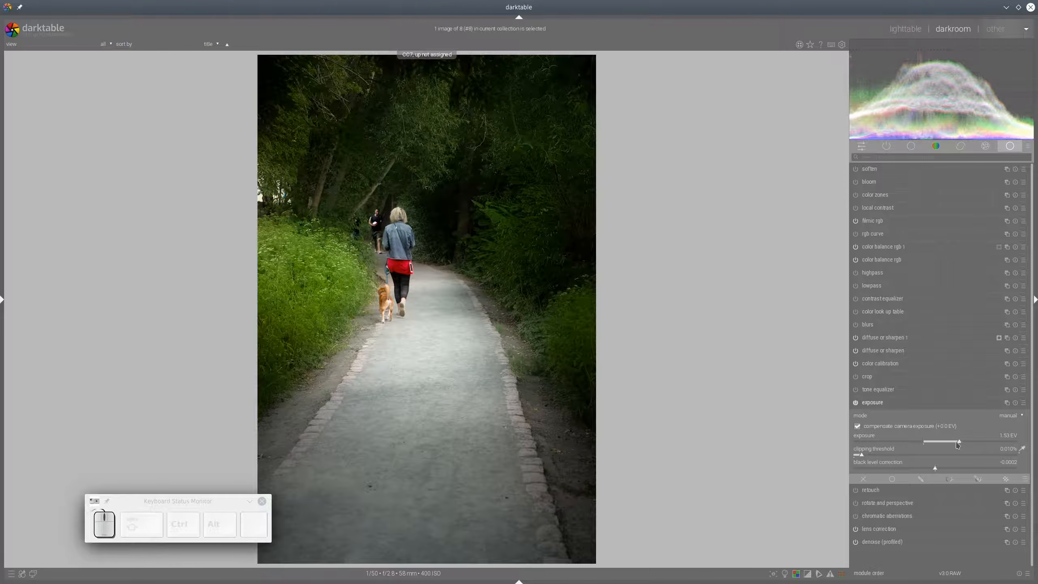
pyautogui.click(914, 405)
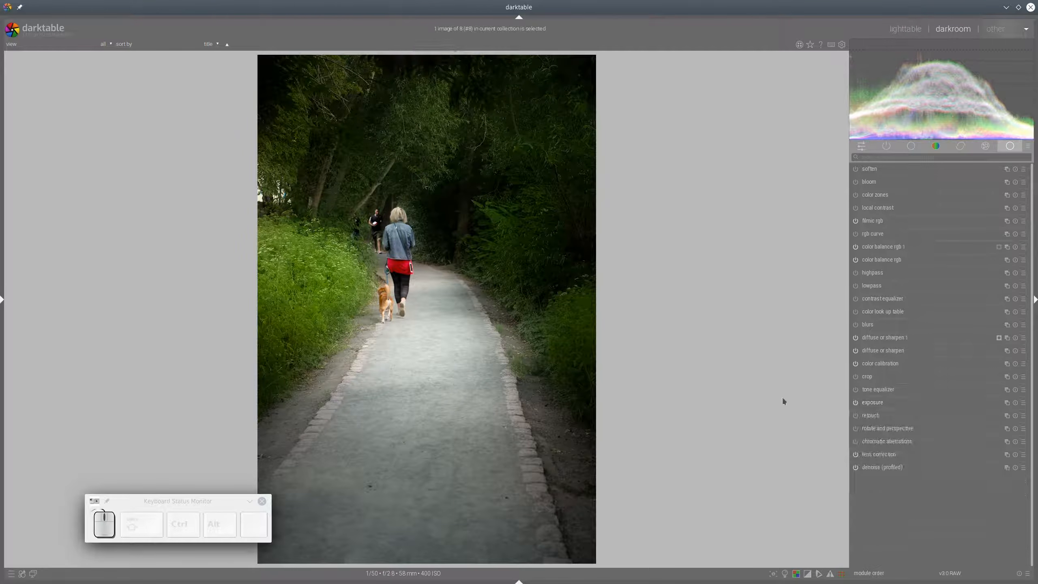
pyautogui.click(785, 573)
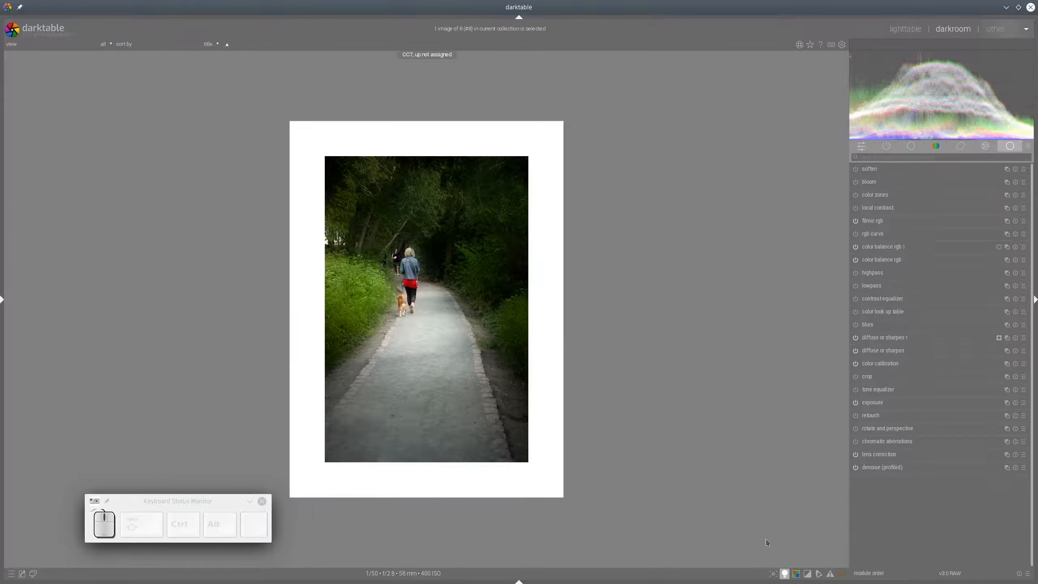
pyautogui.click(785, 574)
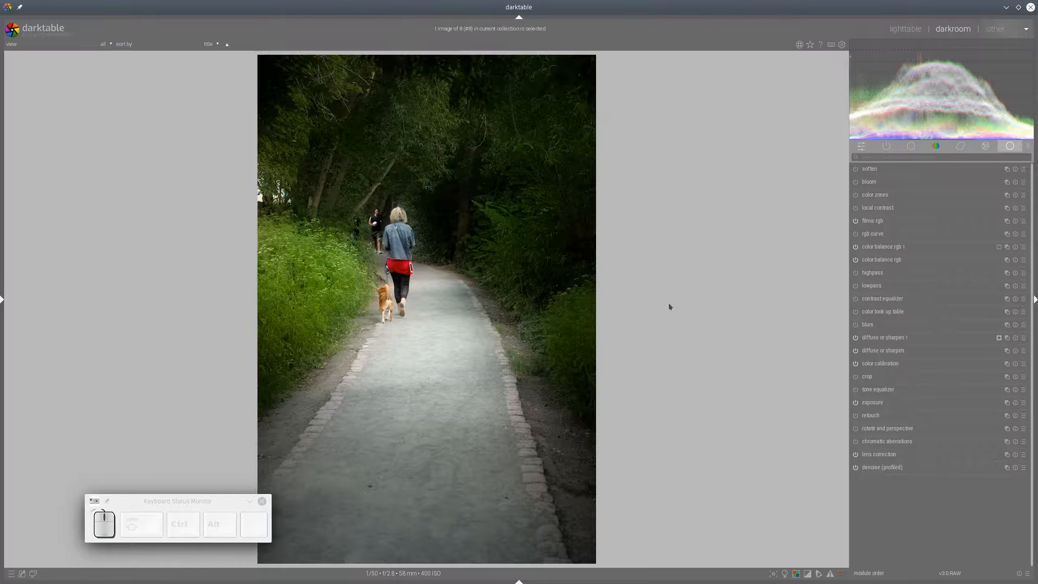
# Take a snapshot of the path photo at its lens correction history state for a before-and-after comparison
pyautogui.hotkey('ctrl', 'shift', 'l')
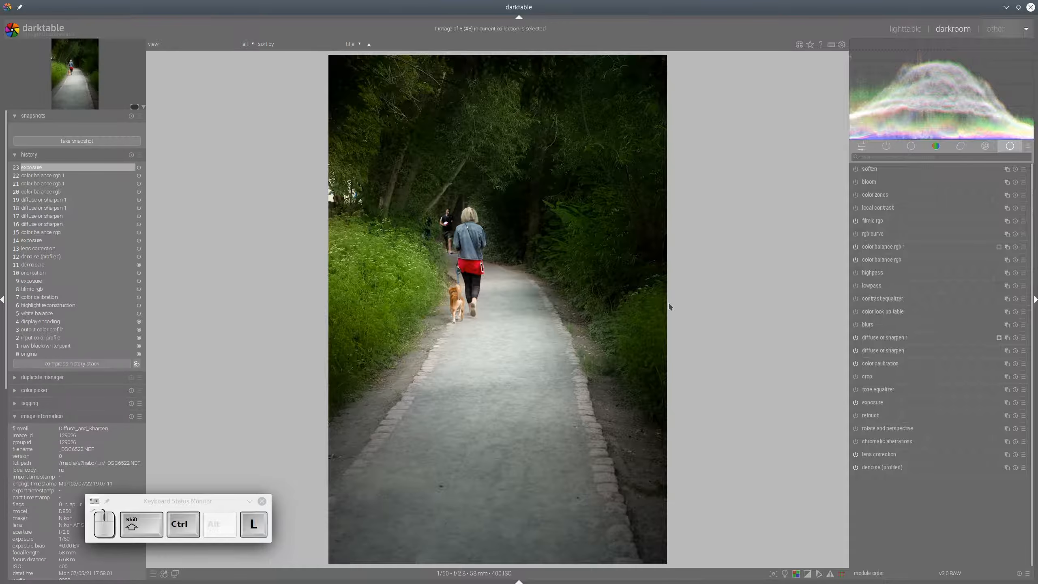
pyautogui.click(39, 245)
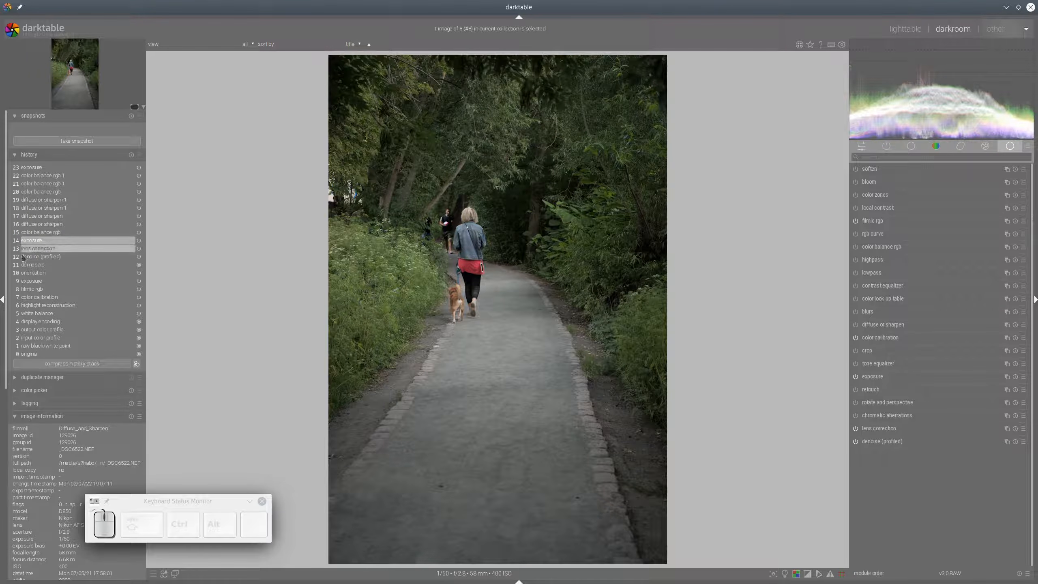
pyautogui.click(37, 250)
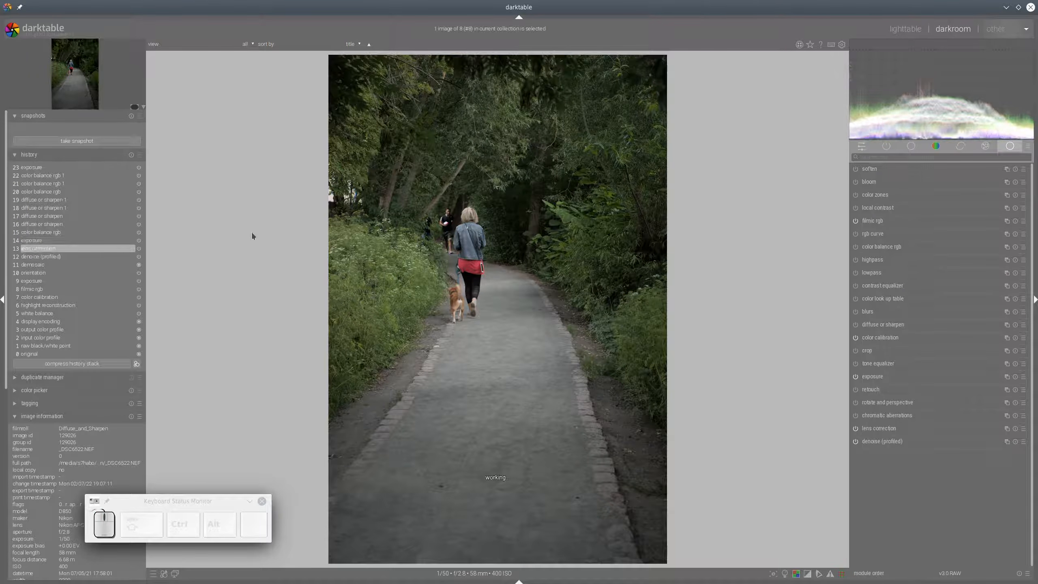
pyautogui.click(77, 141)
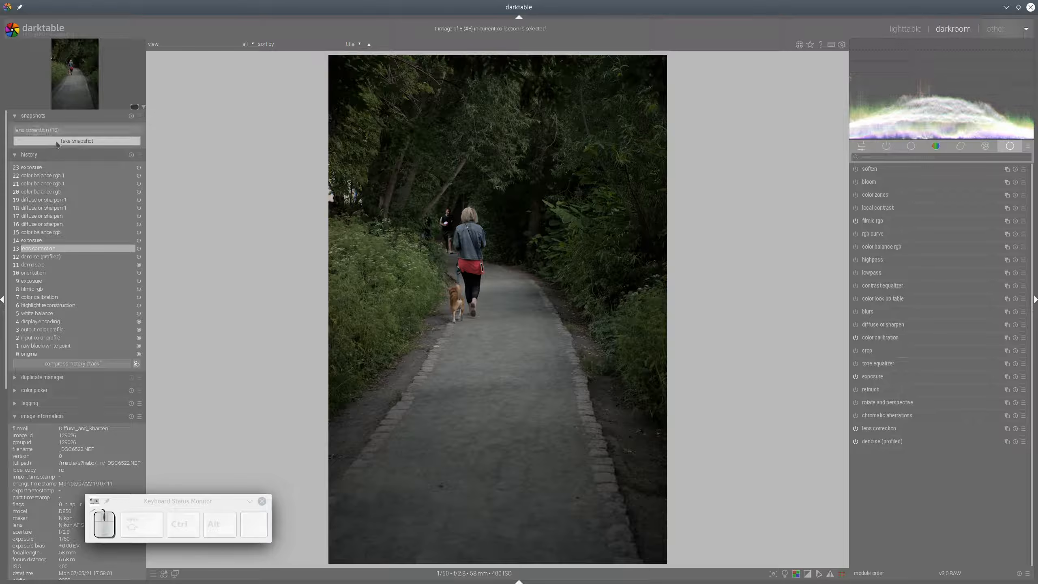
# Compare the lens correction snapshot with the latest exposure edit, sweeping the split line across the whole photo
pyautogui.click(77, 130)
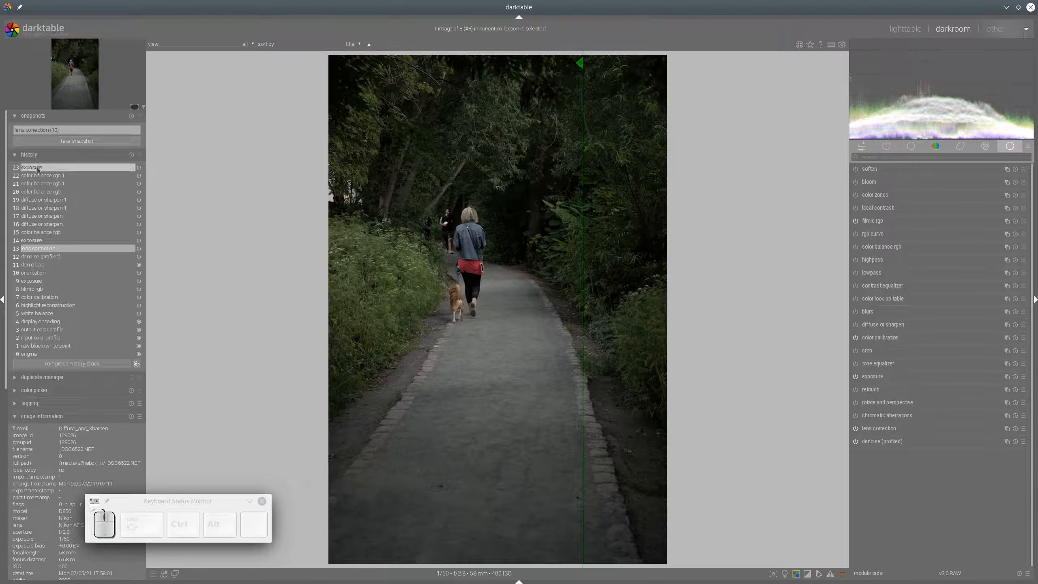
pyautogui.click(37, 167)
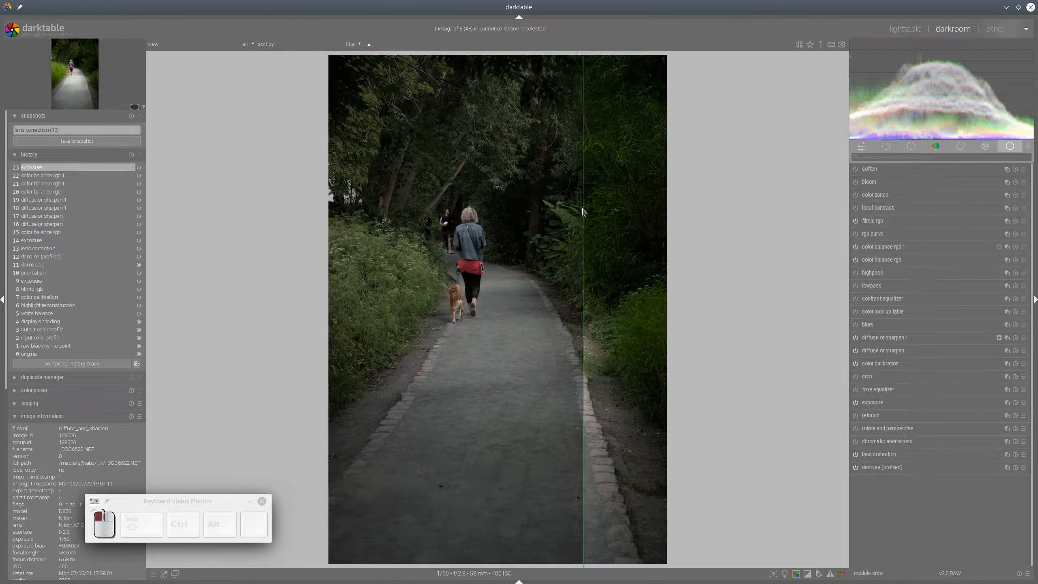
pyautogui.moveTo(583, 211); pyautogui.dragTo(285, 241)
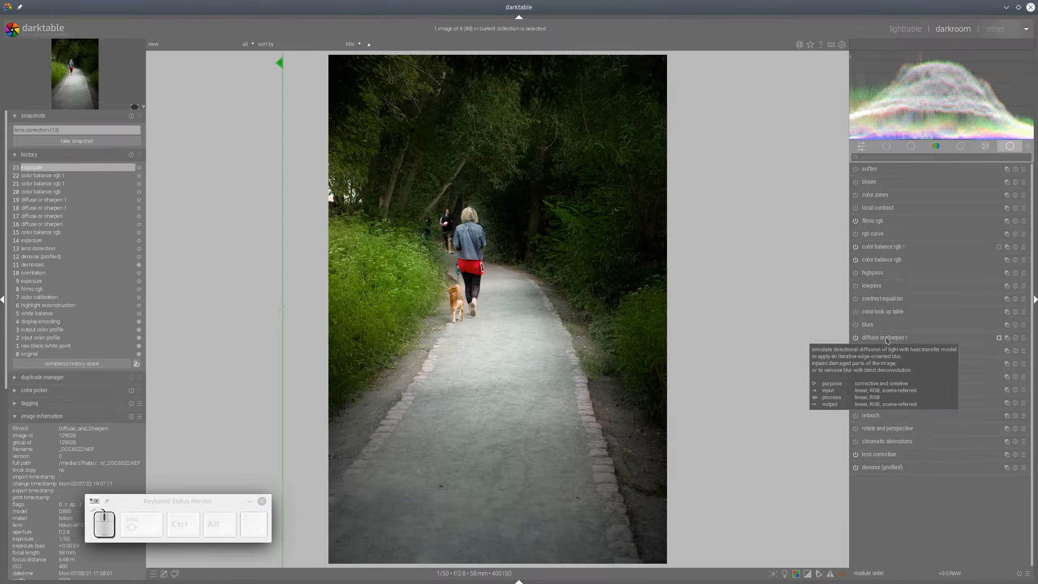
# Set the central radius of the masked diffuse or sharpen instance to about 110 px and compare the photo without it
pyautogui.click(885, 338)
pyautogui.click(890, 212)
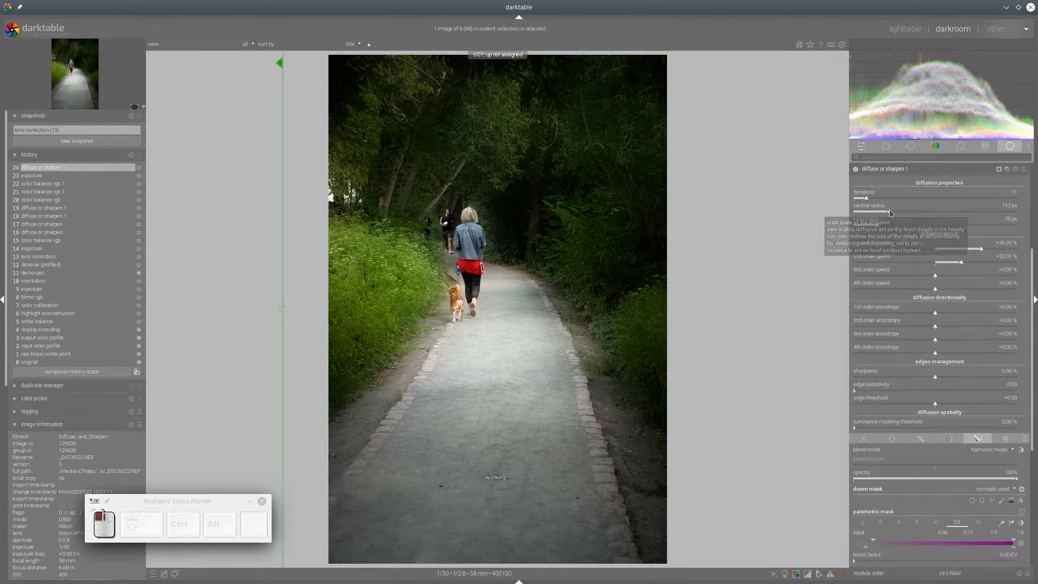
pyautogui.scroll(-4, 889, 213)
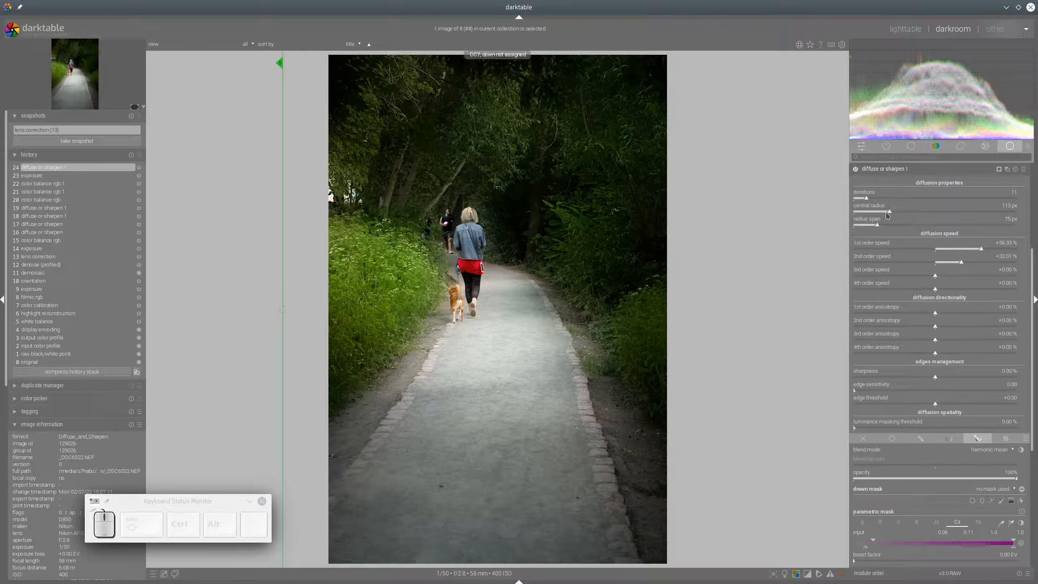
pyautogui.click(856, 169)
pyautogui.click(855, 169)
pyautogui.click(896, 167)
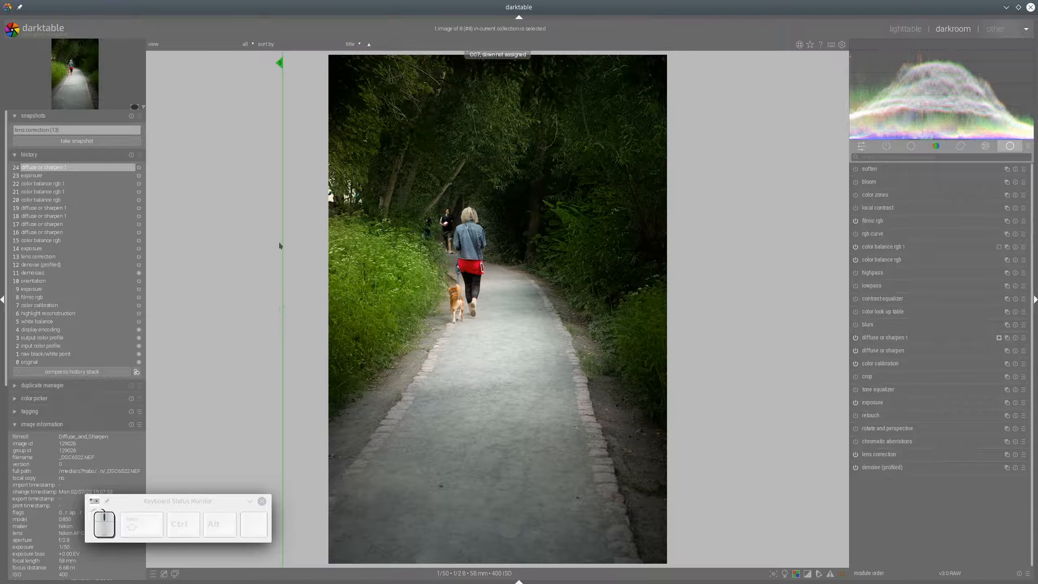
# Remove the comparison snapshot and view the edited path photo under the ISO 12646 color assessment conditions
pyautogui.moveTo(279, 245)
pyautogui.mouseDown()
pyautogui.moveTo(601, 266)
pyautogui.moveTo(285, 274)
pyautogui.moveTo(628, 296)
pyautogui.moveTo(255, 268)
pyautogui.moveTo(720, 297)
pyautogui.moveTo(255, 268)
pyautogui.moveTo(697, 304)
pyautogui.moveTo(264, 278)
pyautogui.moveTo(686, 292)
pyautogui.moveTo(274, 264)
pyautogui.mouseUp()
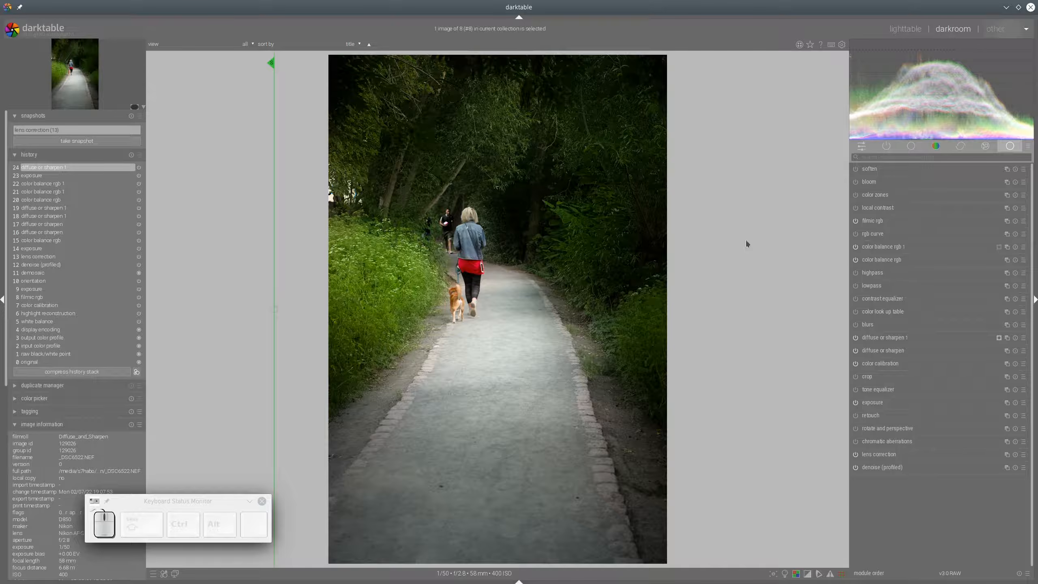
pyautogui.click(132, 116)
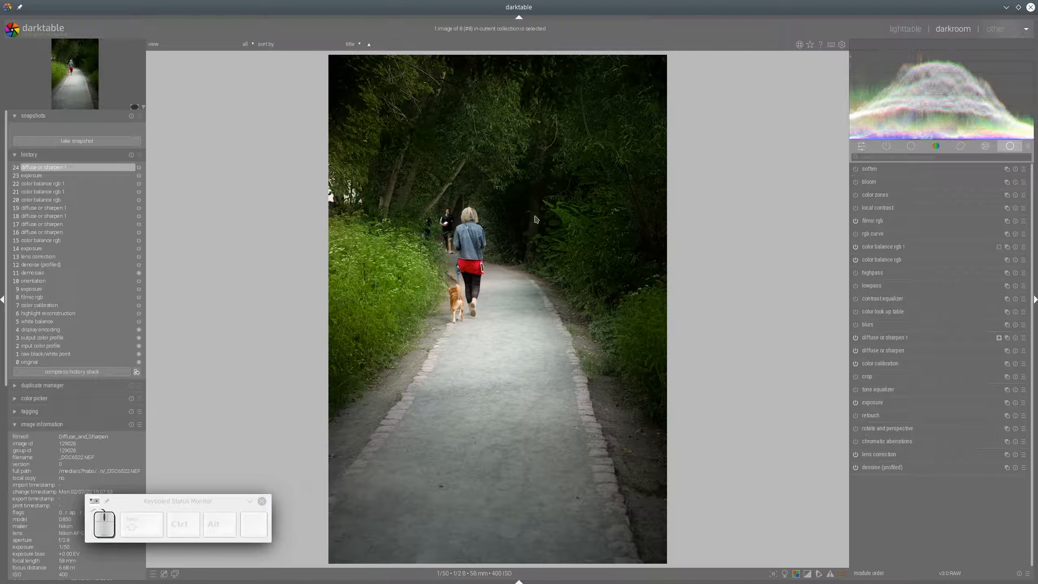
pyautogui.click(784, 574)
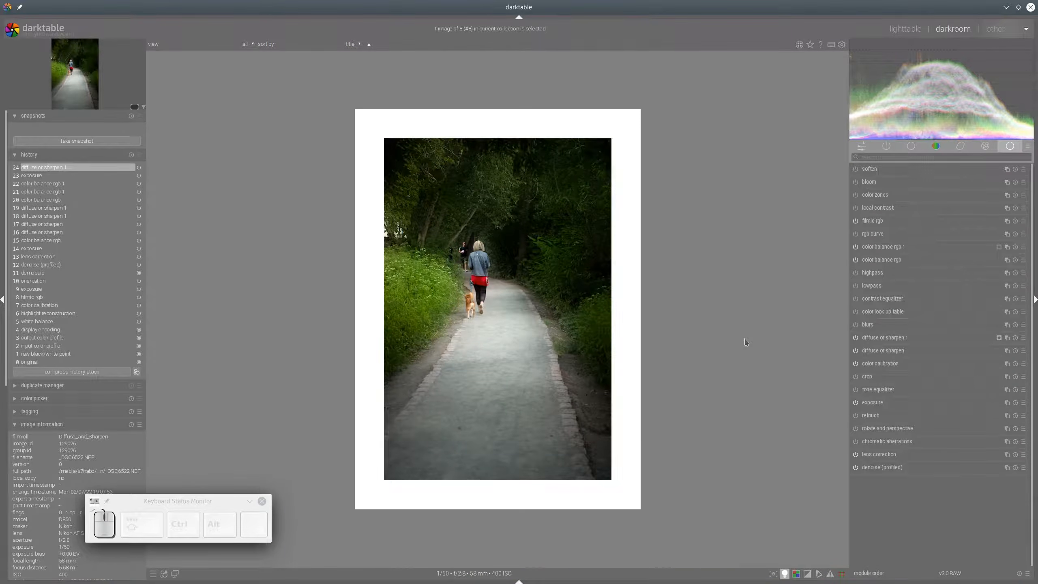
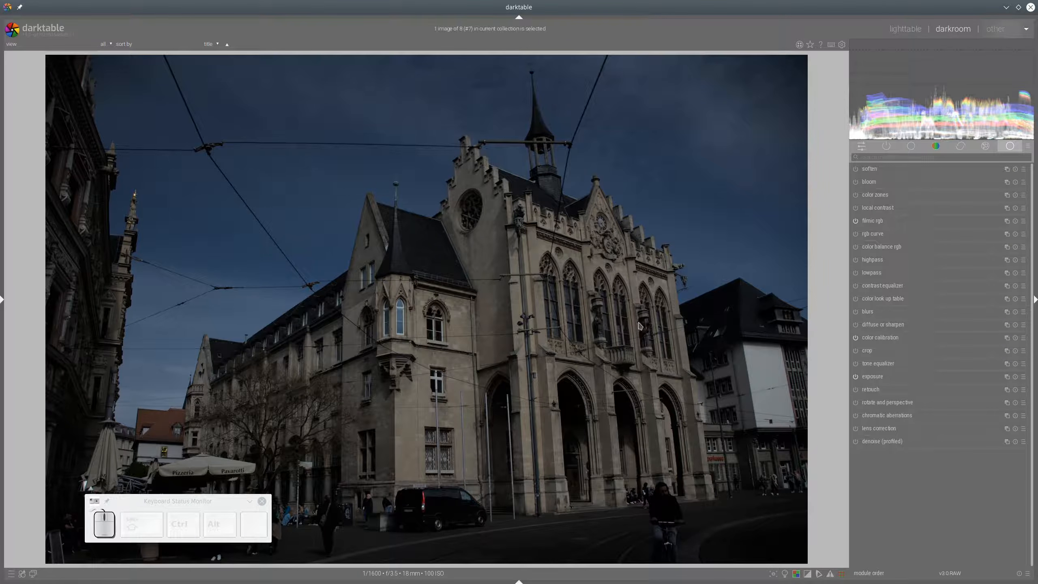
# Enable lens correction and profiled denoise for the Gothic building photo, and raise its exposure to about 3.2 EV
pyautogui.click(855, 429)
pyautogui.click(856, 442)
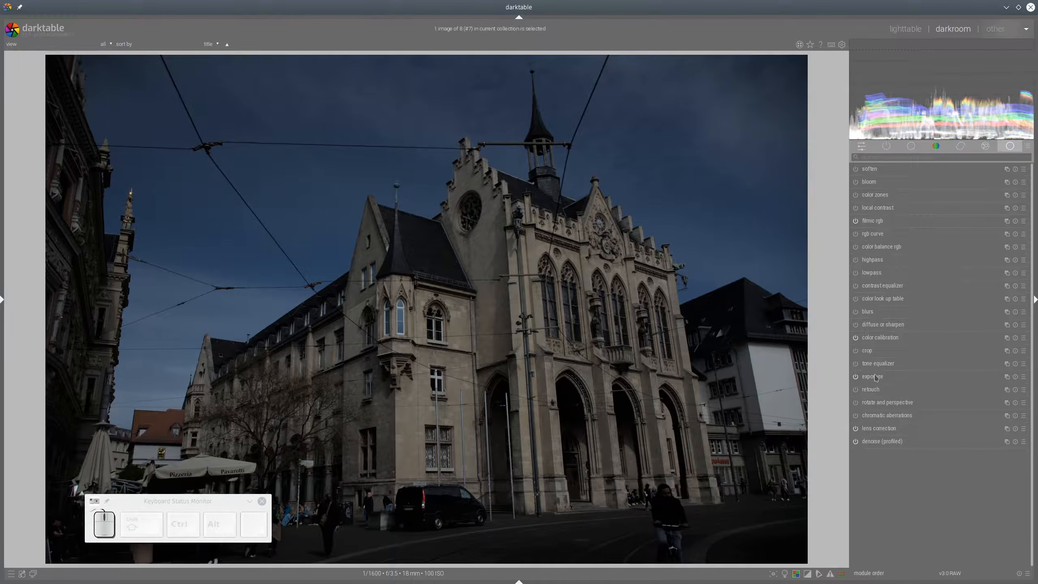
pyautogui.click(876, 377)
pyautogui.moveTo(936, 416); pyautogui.dragTo(991, 417)
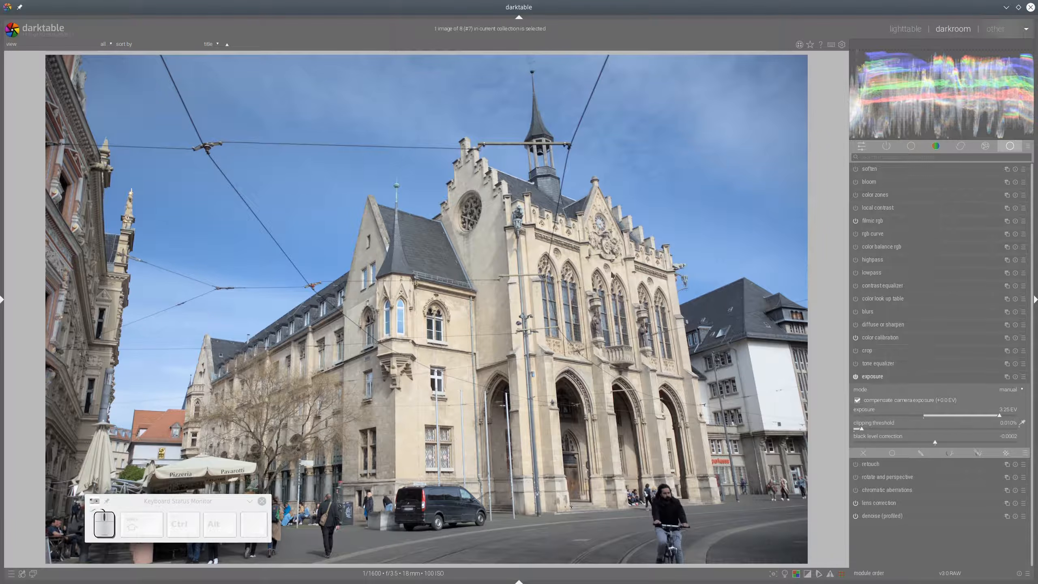
# Set the filmic rgb contrast to 0.996 and the shadows/highlights balance to about 10%
pyautogui.click(879, 222)
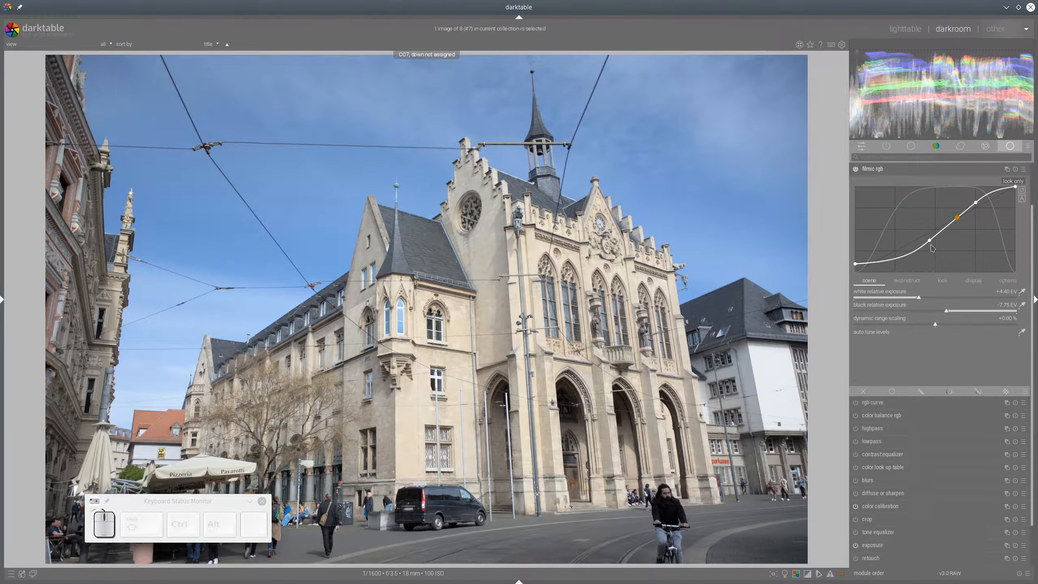
pyautogui.click(942, 282)
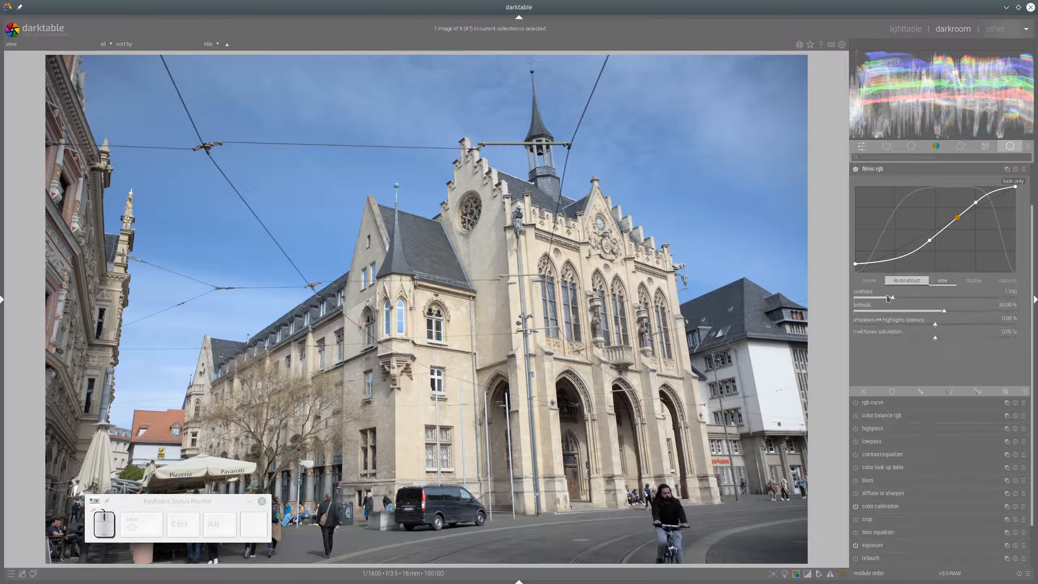
pyautogui.moveTo(888, 299); pyautogui.dragTo(886, 298)
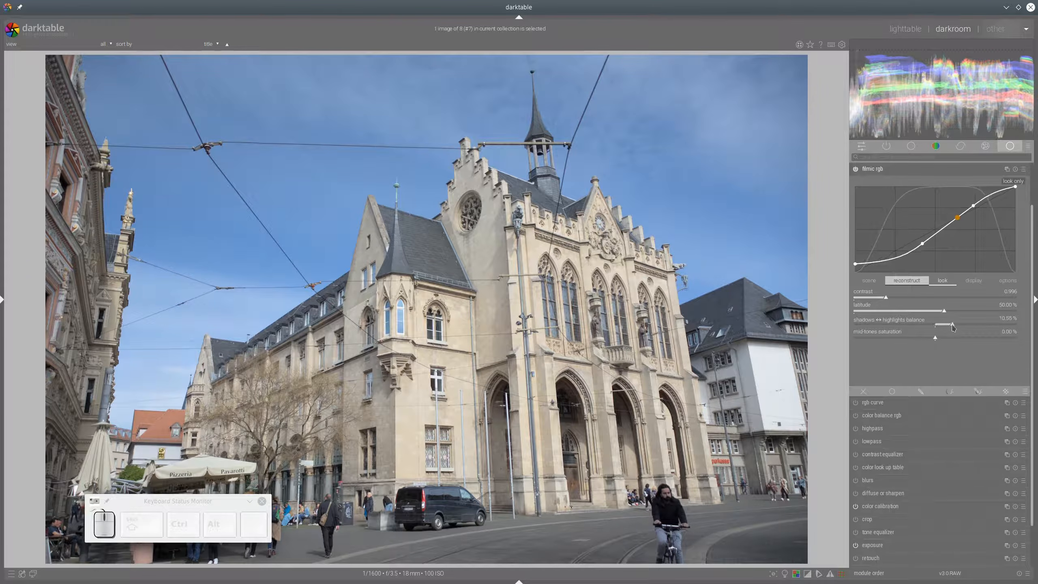
pyautogui.click(952, 325)
# Lower the black relative exposure in filmic rgb and collapse the module
pyautogui.click(870, 282)
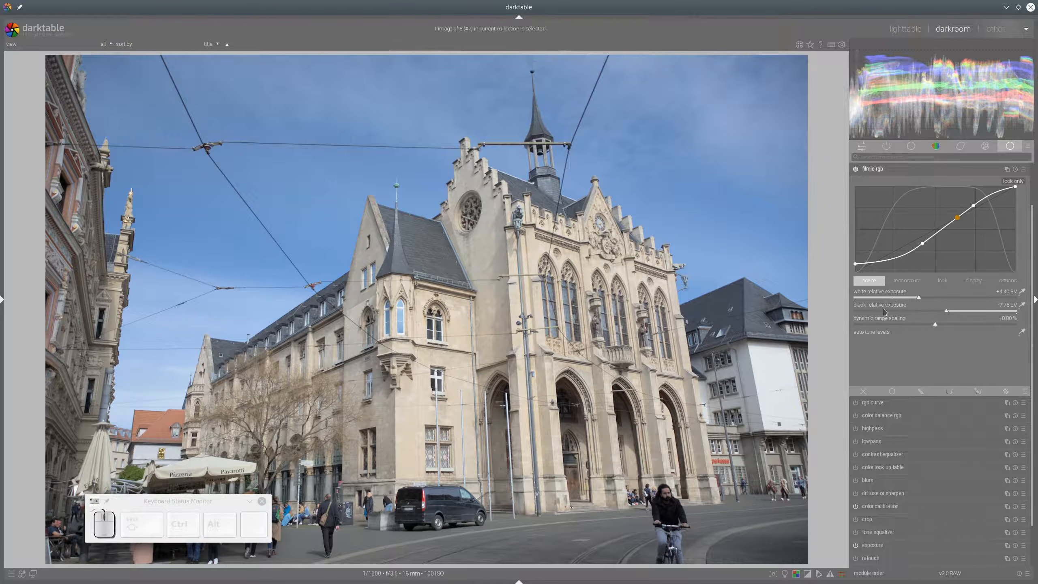
pyautogui.click(883, 311)
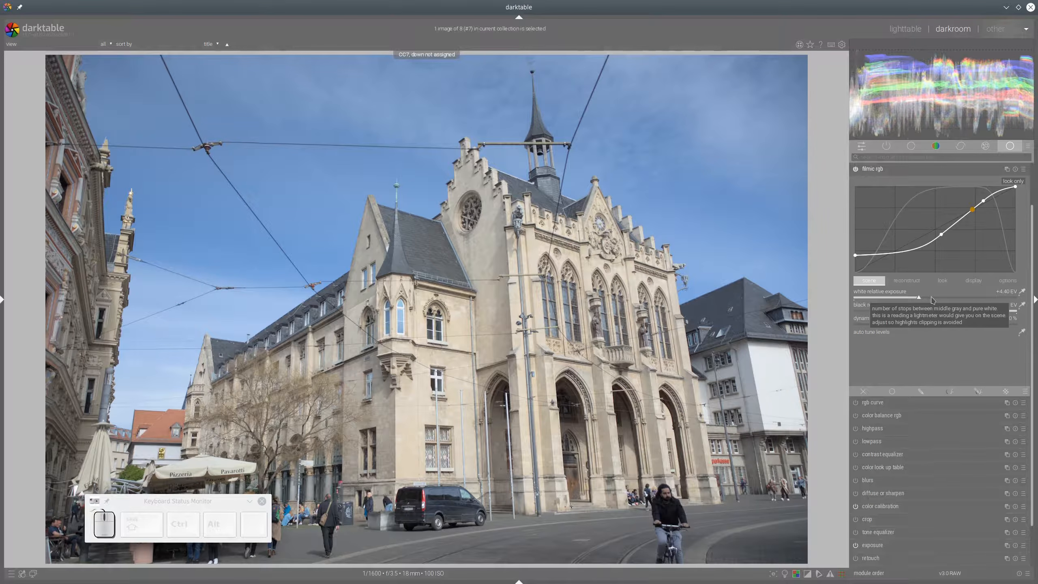
pyautogui.click(879, 169)
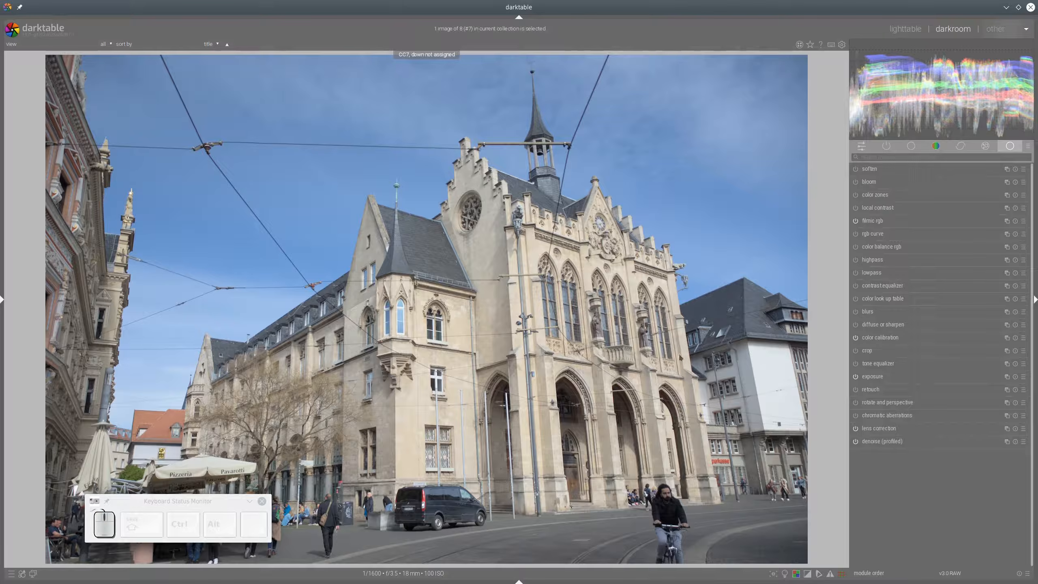
# Enable color balance rgb with about 17% global vibrance, 24% shadows and 9% mid-tones saturation, 9% highlights brilliance and -11.5% global brilliance
pyautogui.click(858, 247)
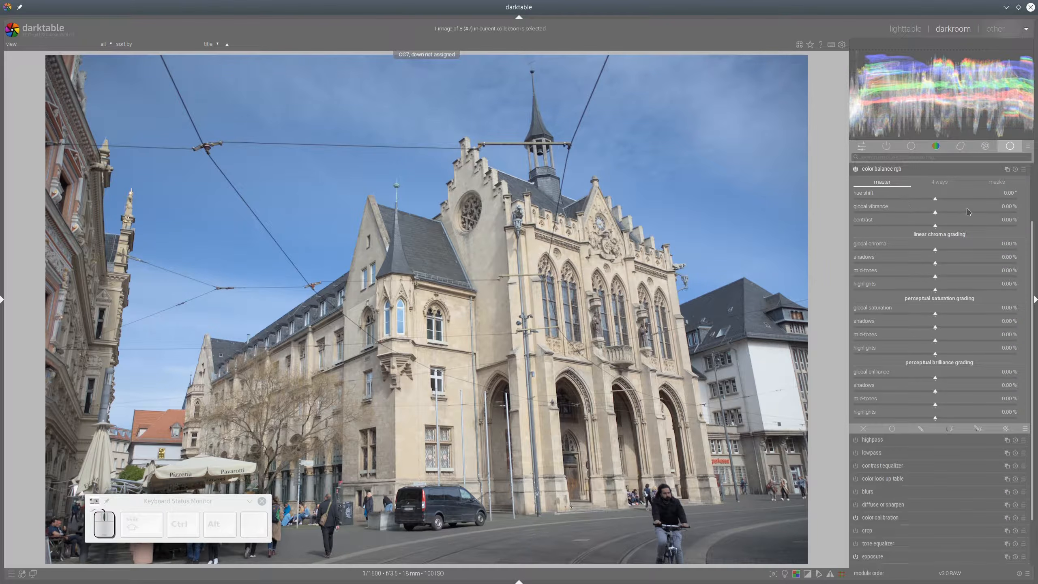
pyautogui.click(967, 211)
pyautogui.click(1013, 327)
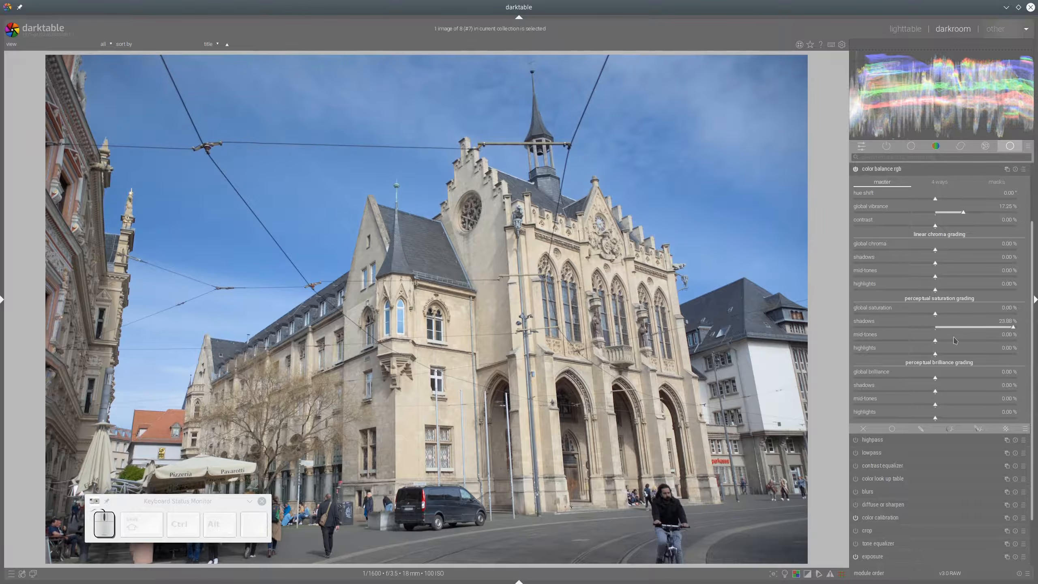
pyautogui.click(966, 340)
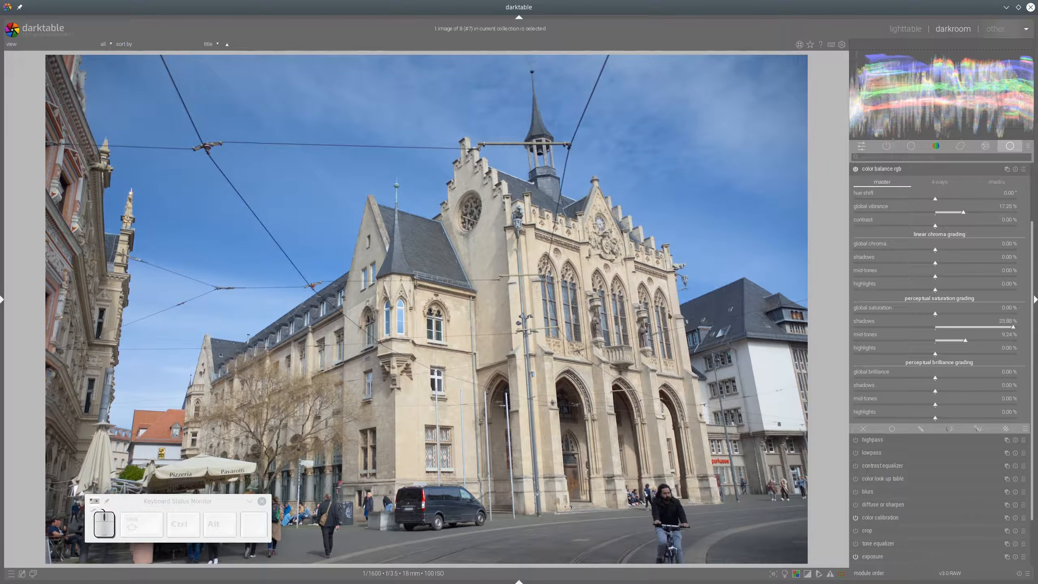
pyautogui.click(964, 418)
pyautogui.click(899, 379)
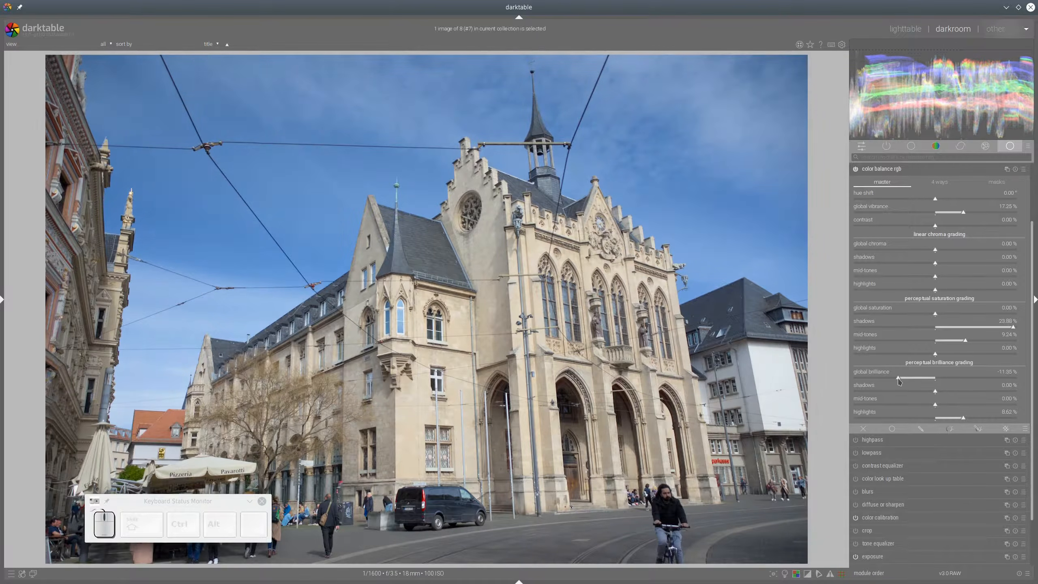
# Set the color balance power luminance to about -5% and the highlights gain luminance to about 12%, and collapse the module
pyautogui.click(939, 182)
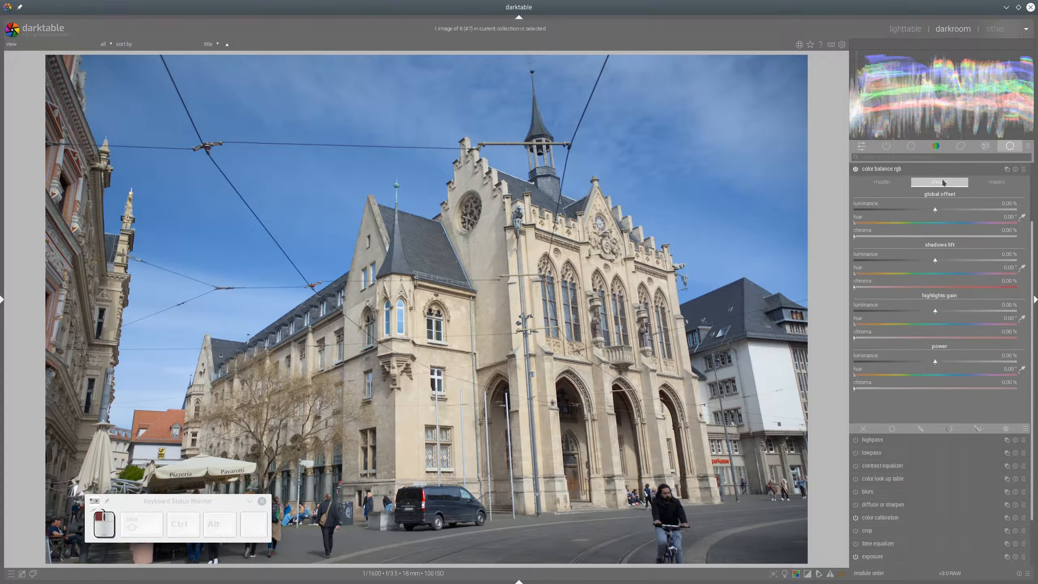
pyautogui.click(920, 361)
pyautogui.click(957, 311)
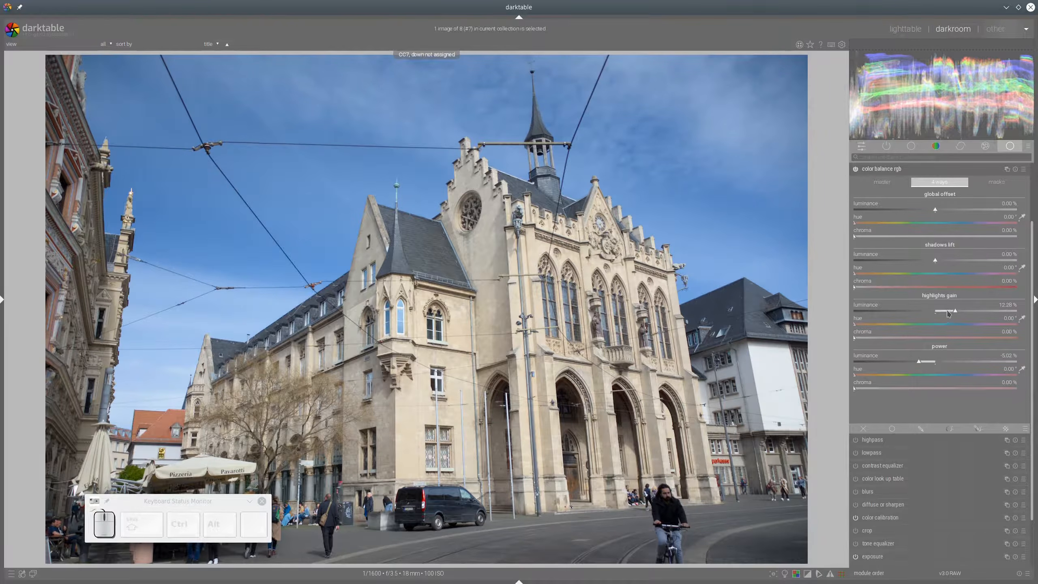
pyautogui.click(886, 169)
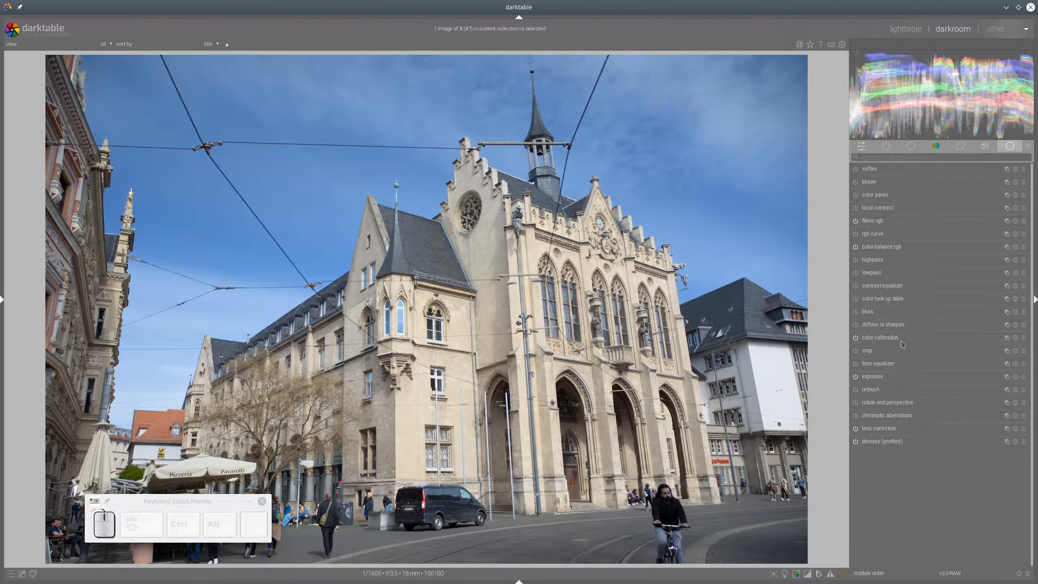
# Add a second color calibration instance with brightness input B at -0.320 and input R at about 0.19, and collapse it
pyautogui.click(1007, 337)
pyautogui.click(985, 350)
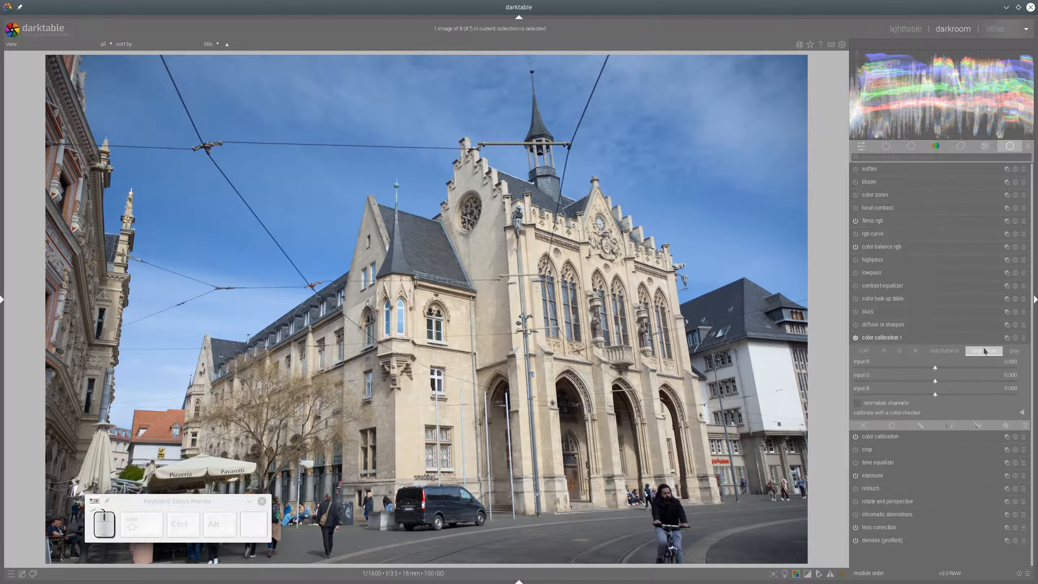
pyautogui.click(911, 395)
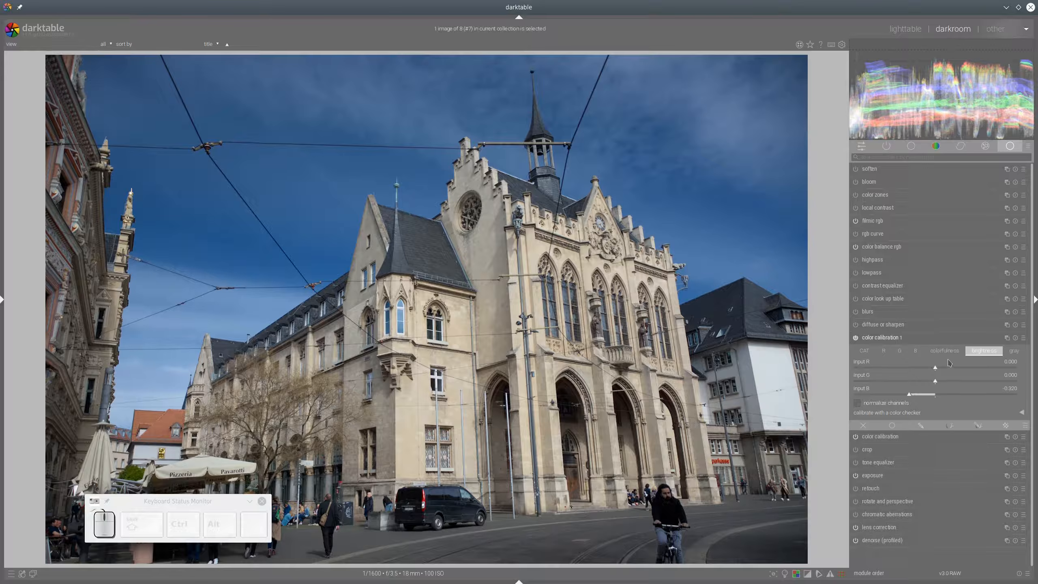
pyautogui.moveTo(960, 369); pyautogui.dragTo(948, 370)
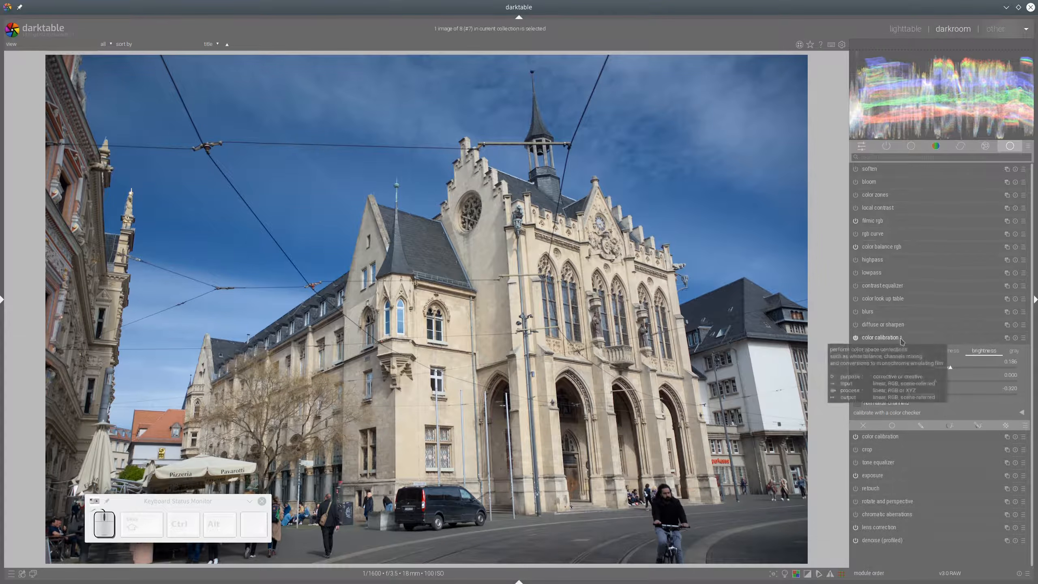
pyautogui.click(904, 337)
# Enable diffuse or sharpen with a drawn and parametric mask, picking the hue range from an area of the building's facade
pyautogui.moveTo(521, 572)
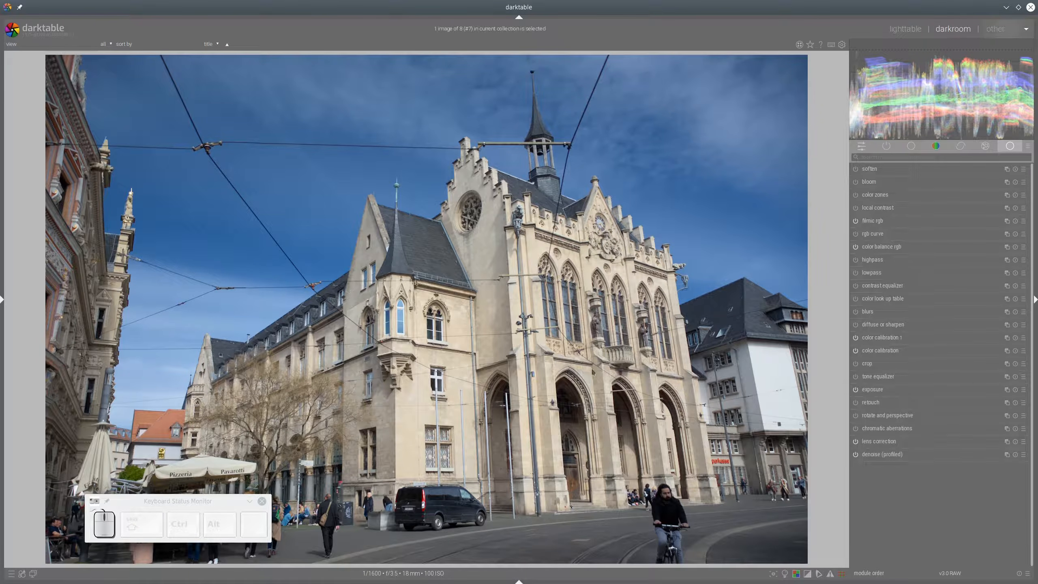
pyautogui.scroll(3, 479, 342)
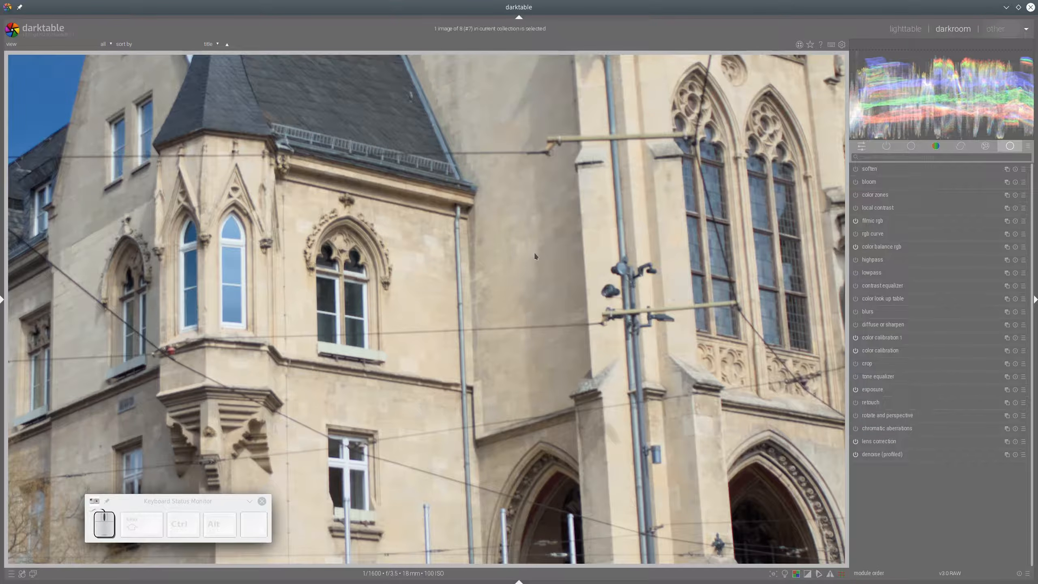
pyautogui.scroll(-4, 540, 284)
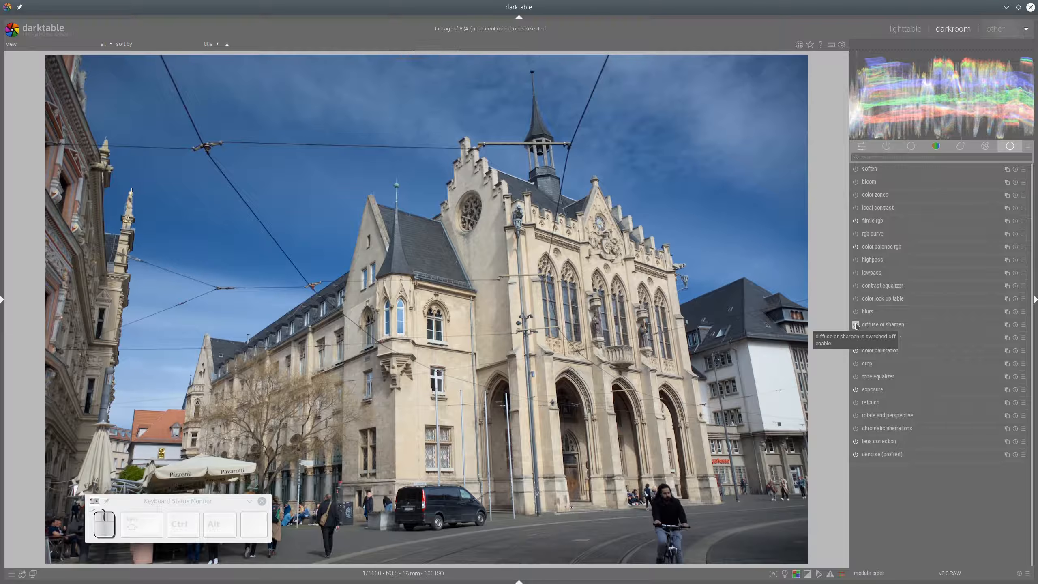
pyautogui.click(882, 327)
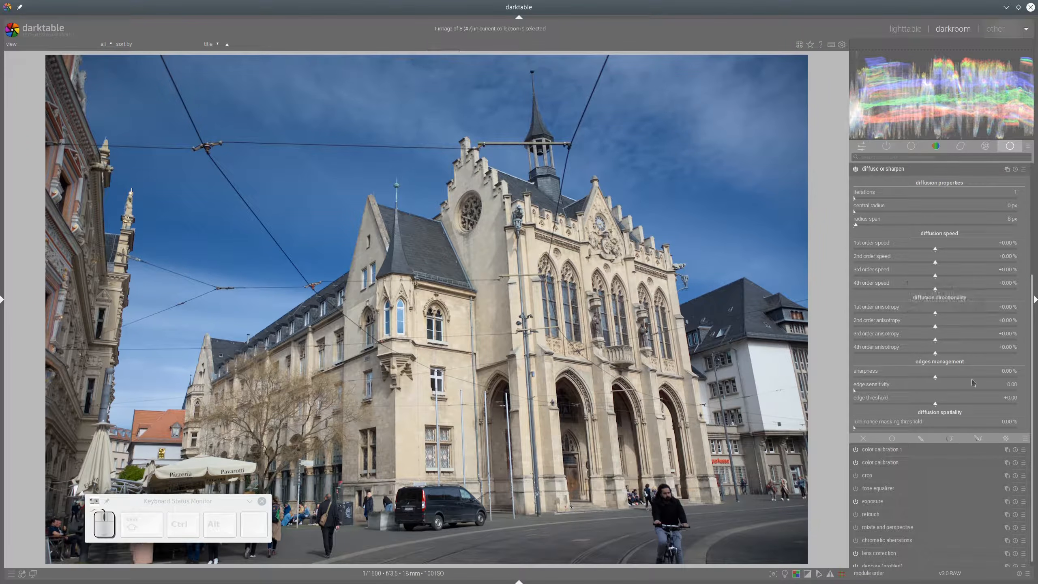
pyautogui.click(978, 439)
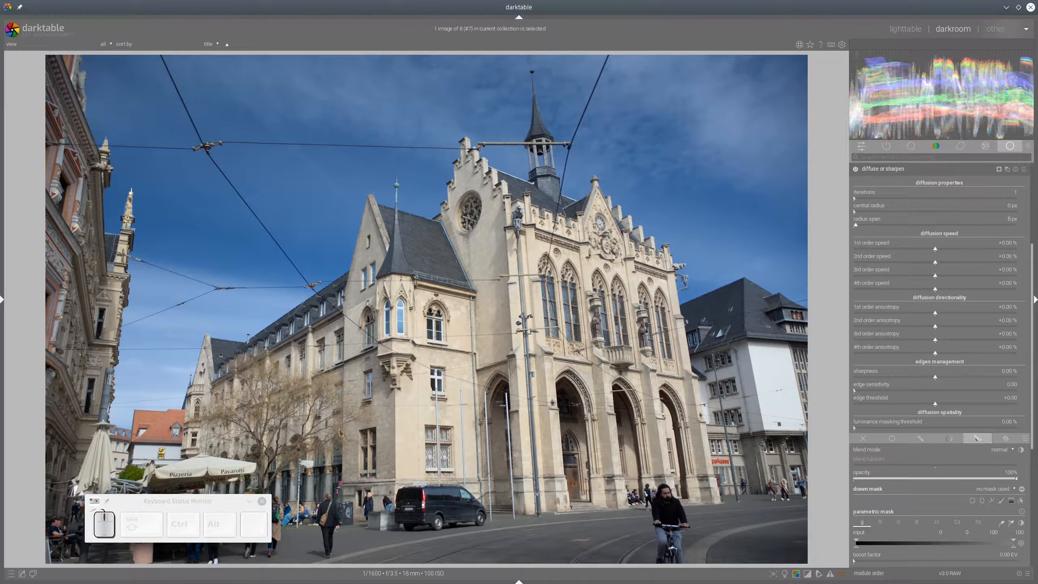
pyautogui.scroll(-5, 1034, 321)
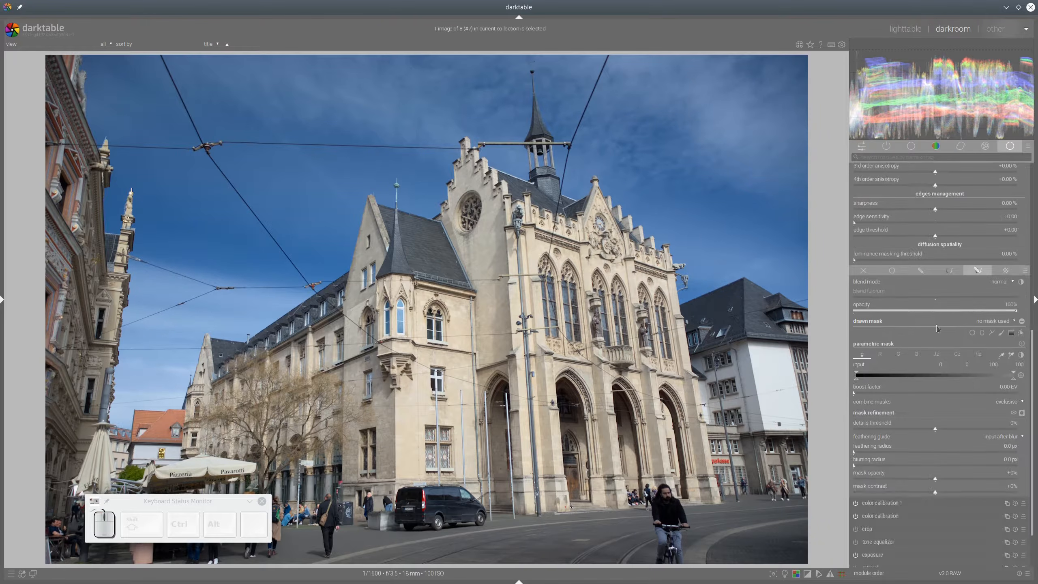
pyautogui.click(978, 355)
pyautogui.click(1011, 355)
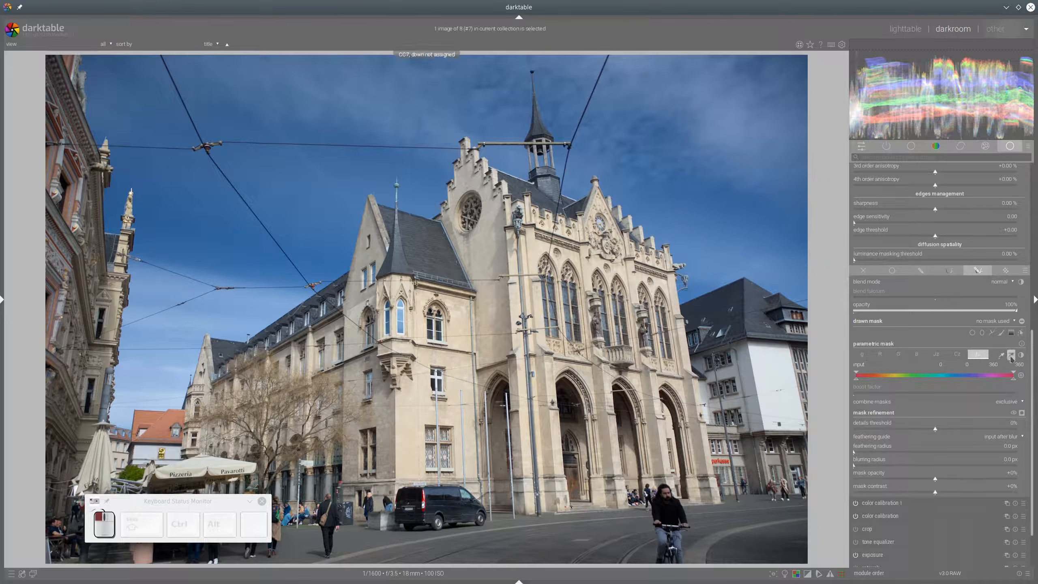
pyautogui.moveTo(483, 302); pyautogui.dragTo(507, 323)
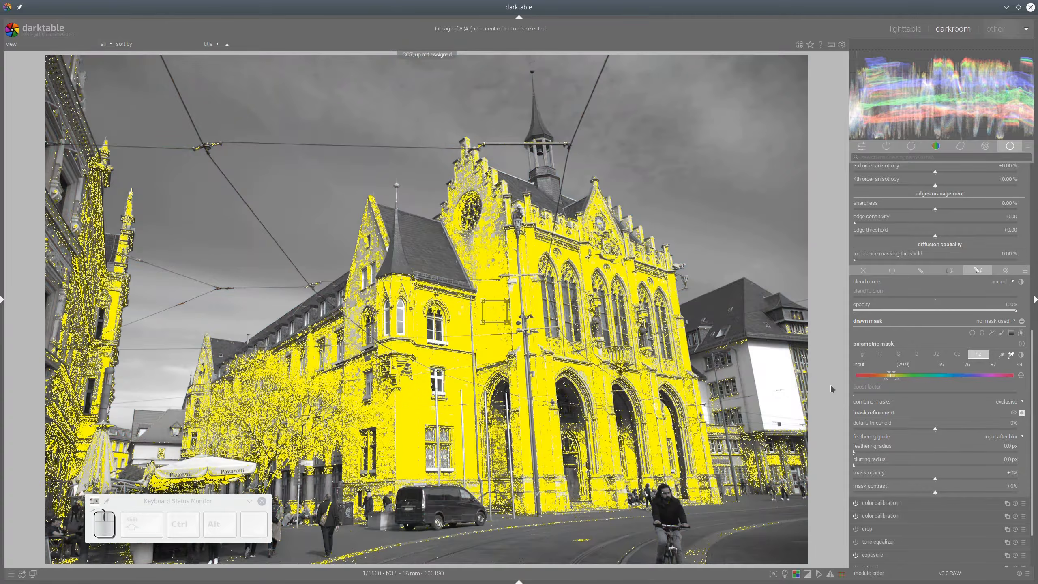
# Widen the mask's hue range to 41–113 with a falloff to 124, set feathering radius 47.5 px and contrast 17%, and hide the mask overlay
pyautogui.moveTo(885, 379)
pyautogui.mouseDown()
pyautogui.moveTo(875, 376)
pyautogui.moveTo(910, 380)
pyautogui.mouseUp()
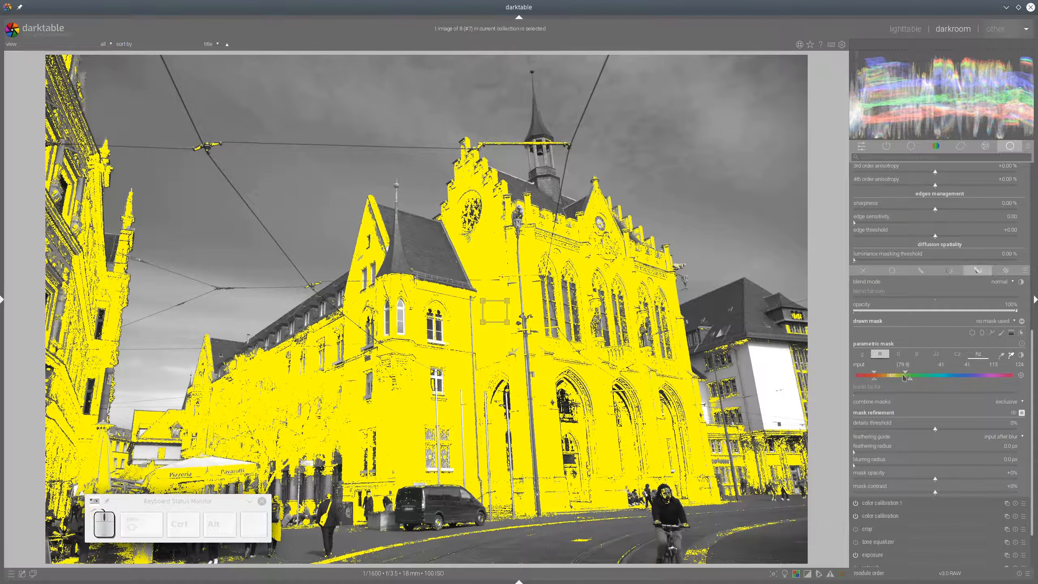
pyautogui.click(882, 452)
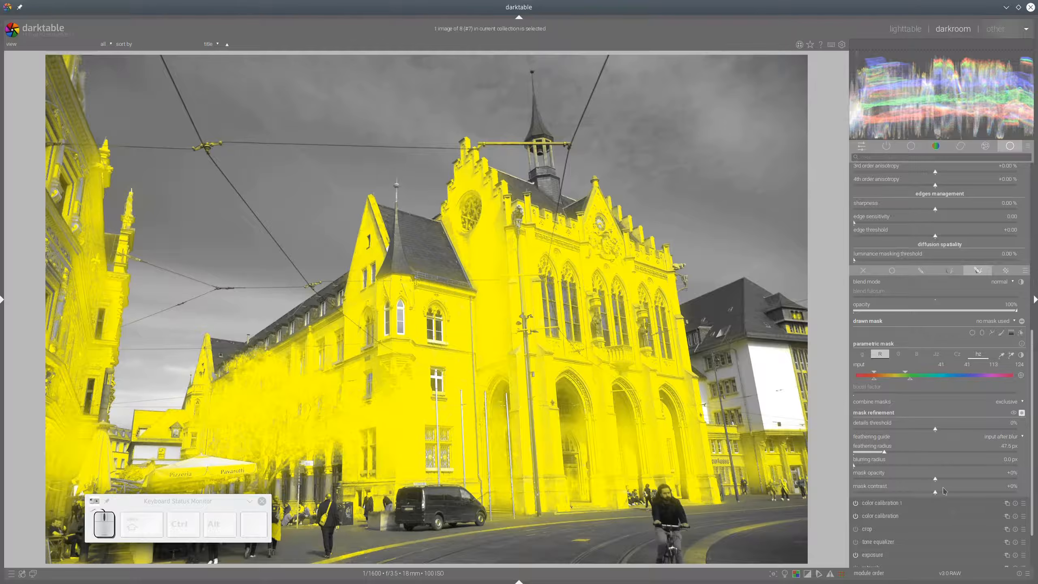
pyautogui.click(949, 492)
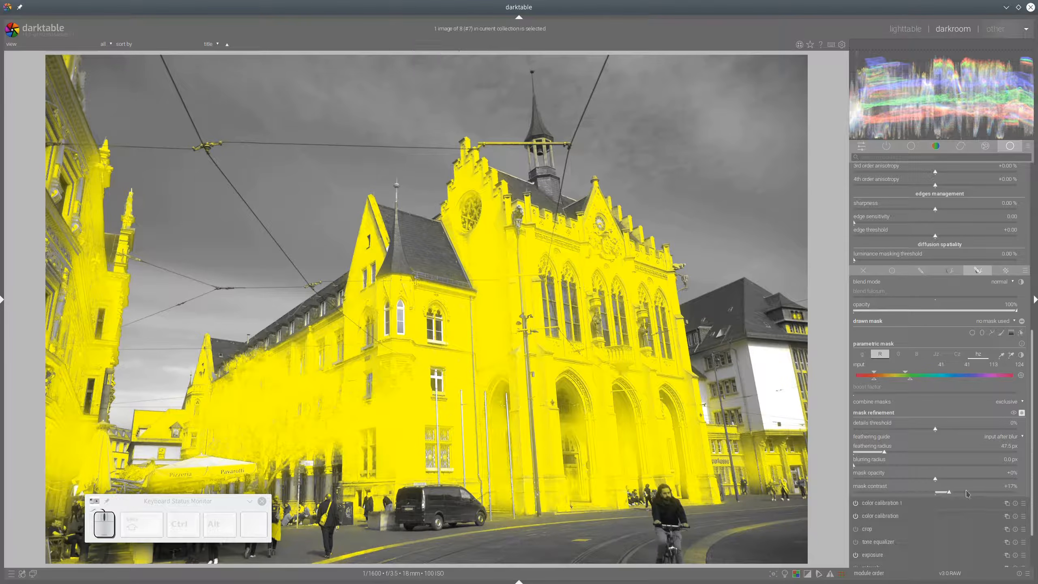
pyautogui.click(1022, 413)
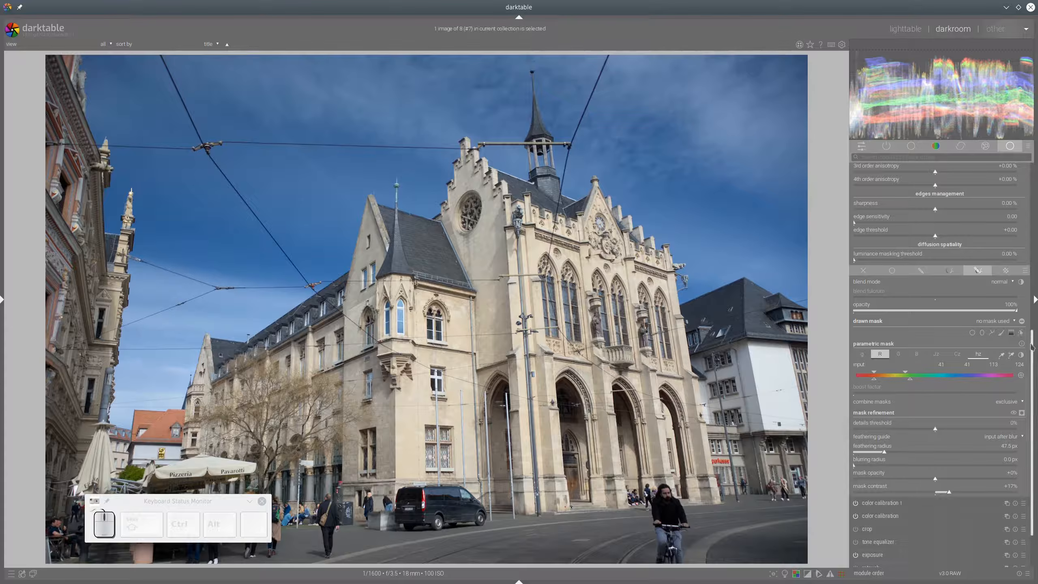
# Set diffuse or sharpen to about 52% 3rd order speed, 51% 4th order speed, 13 iterations and 82 px radius span
pyautogui.moveTo(1035, 345); pyautogui.dragTo(1001, 232)
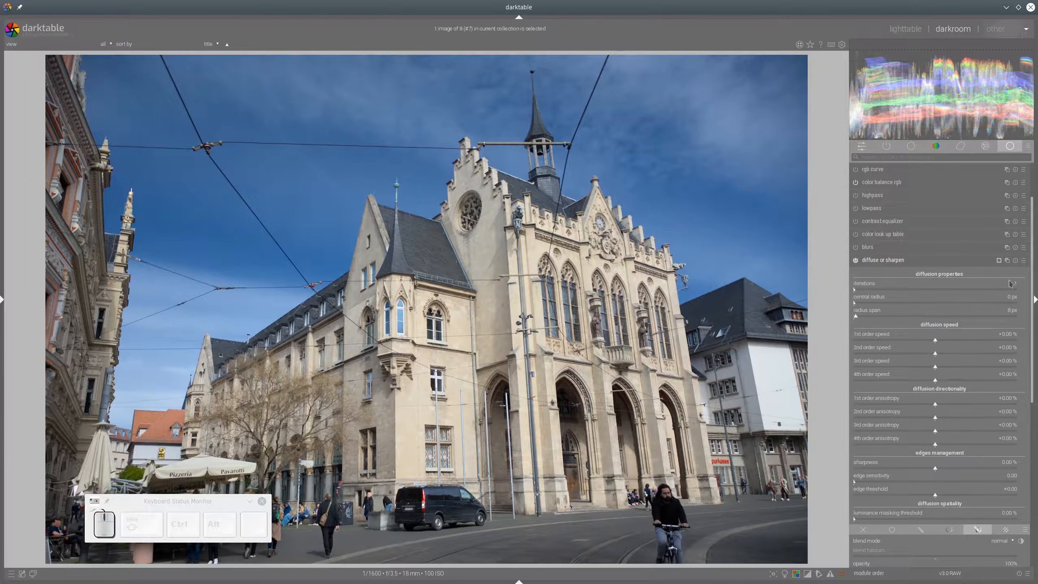
pyautogui.click(1024, 261)
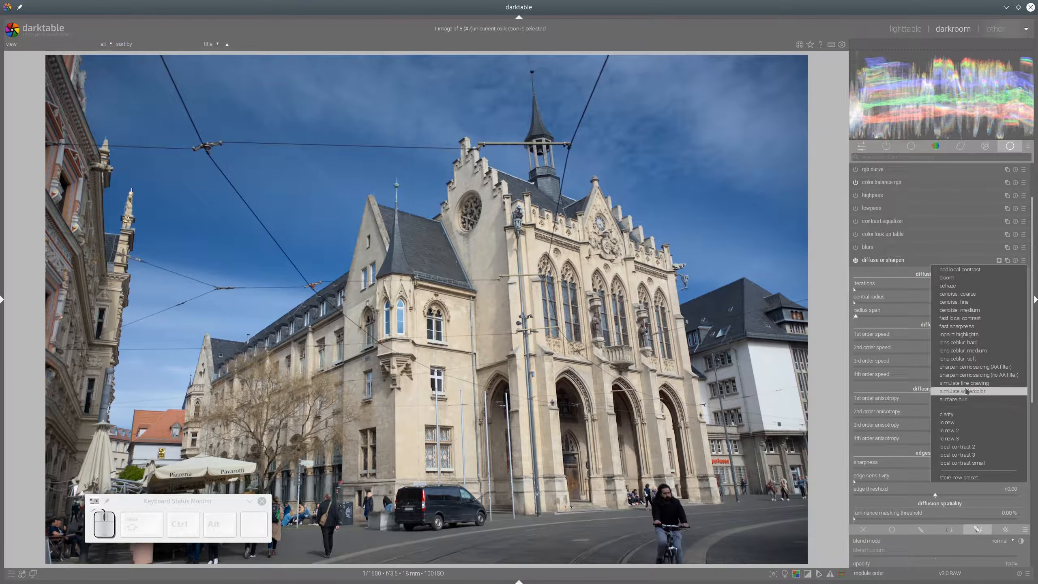
pyautogui.click(986, 370)
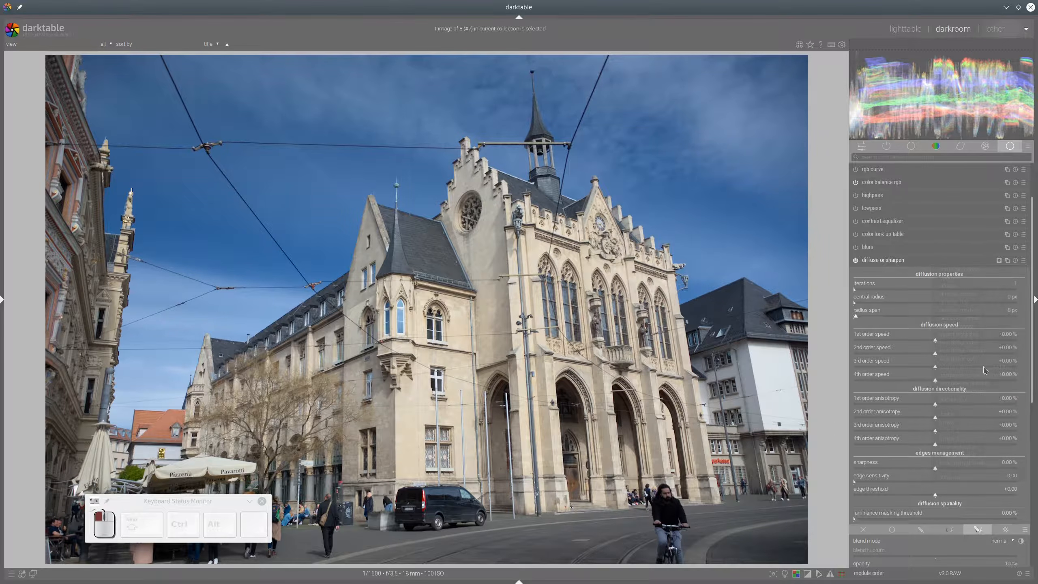
pyautogui.click(980, 368)
pyautogui.click(977, 381)
pyautogui.click(979, 369)
pyautogui.click(870, 290)
pyautogui.click(879, 314)
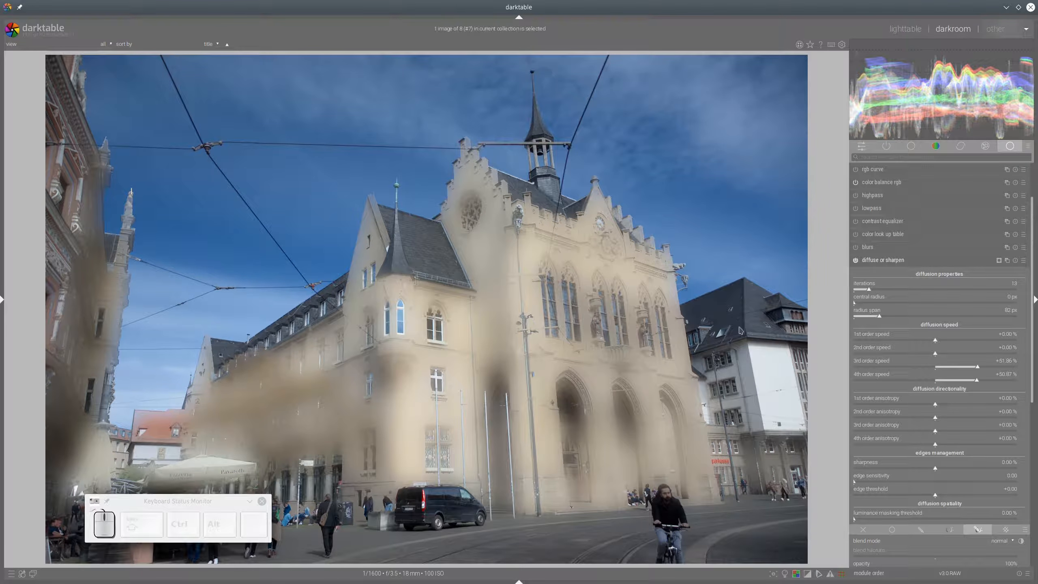
# Set the edge sensitivity of diffuse or sharpen to 2.11
pyautogui.scroll(-3, 942, 403)
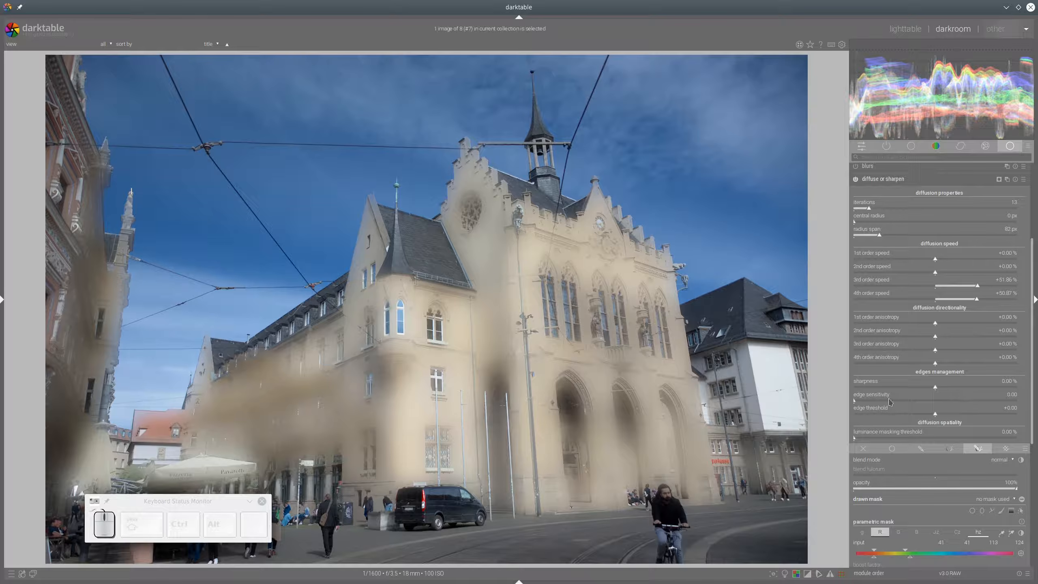
pyautogui.click(932, 400)
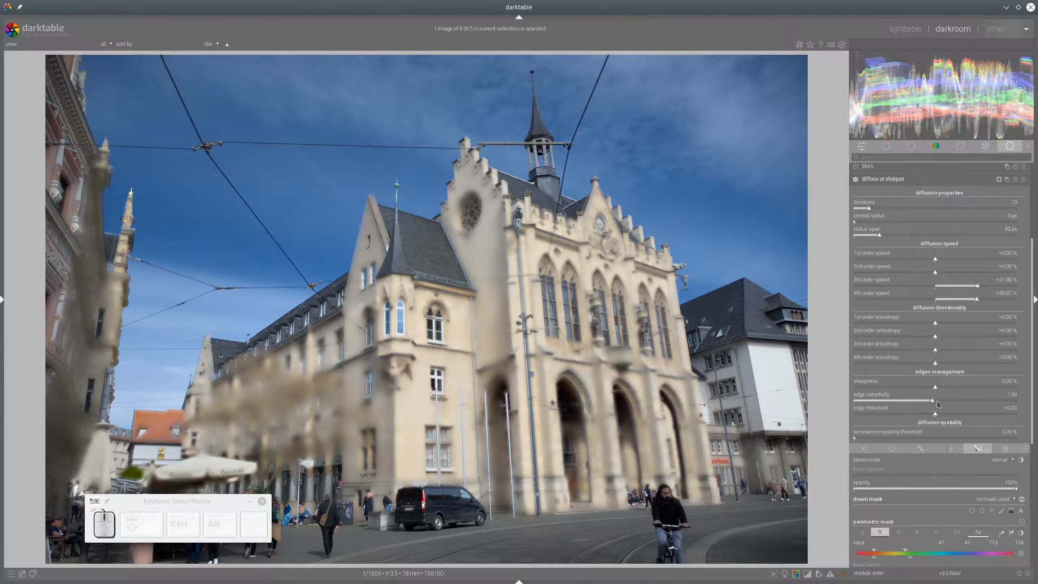
pyautogui.click(940, 404)
# Try the multiply blend mode for diffuse or sharpen and switch it to subtract
pyautogui.click(996, 460)
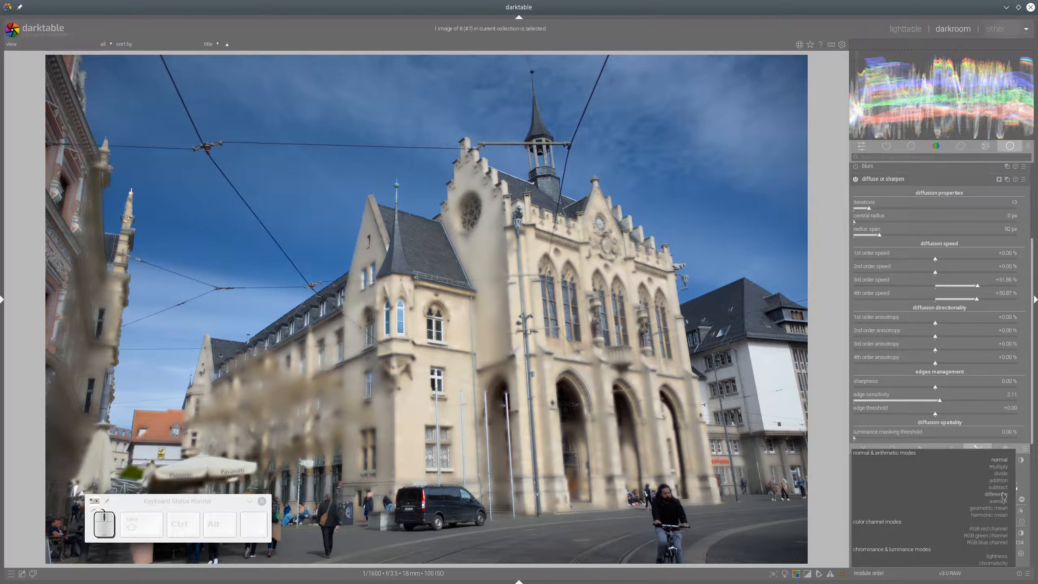
pyautogui.click(998, 467)
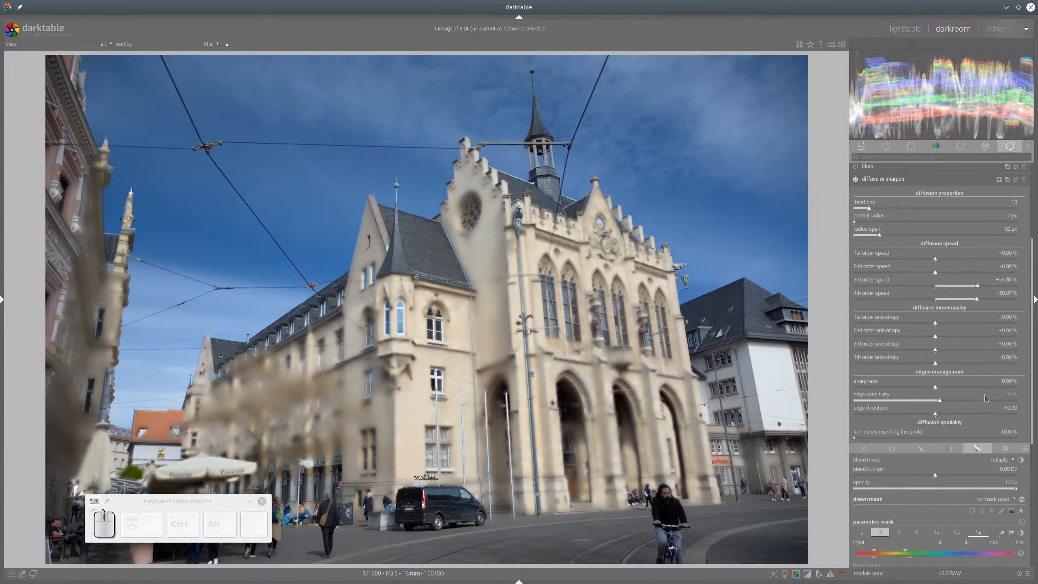
pyautogui.click(1006, 464)
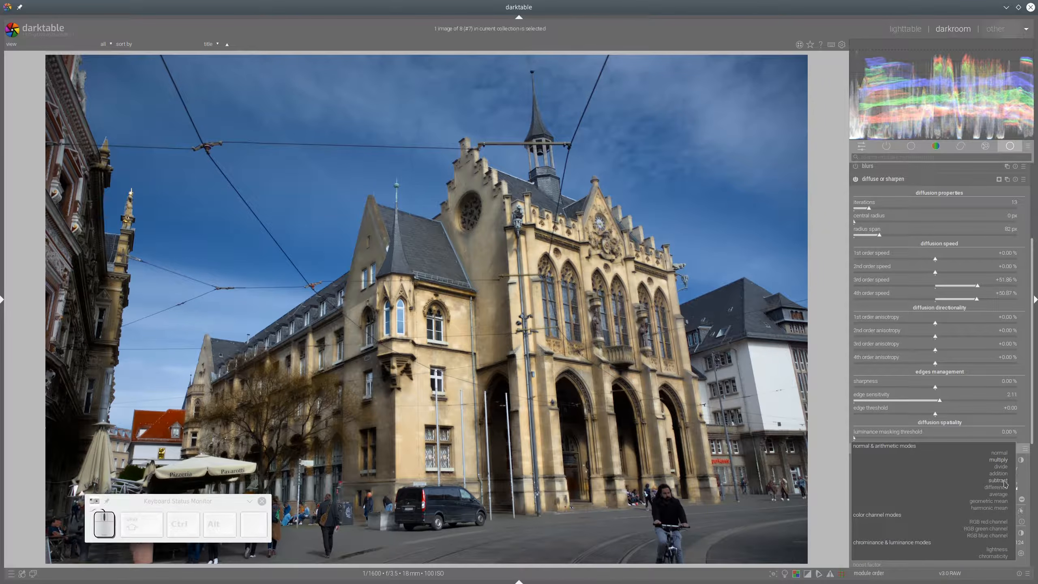
pyautogui.click(1005, 482)
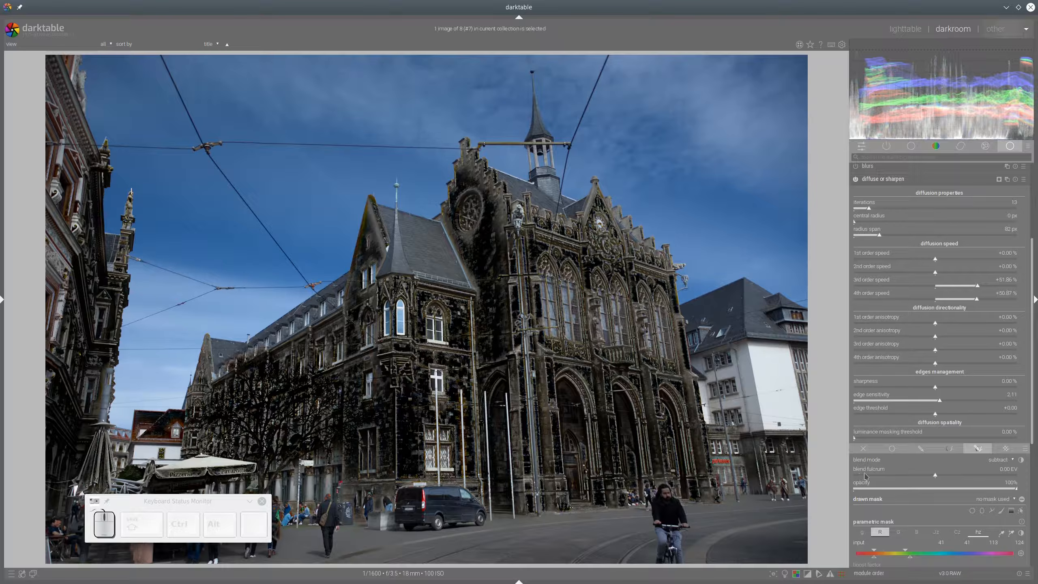
# Fine-tune the blend fulcrum of diffuse or sharpen to about -1.08 EV
pyautogui.click(911, 478)
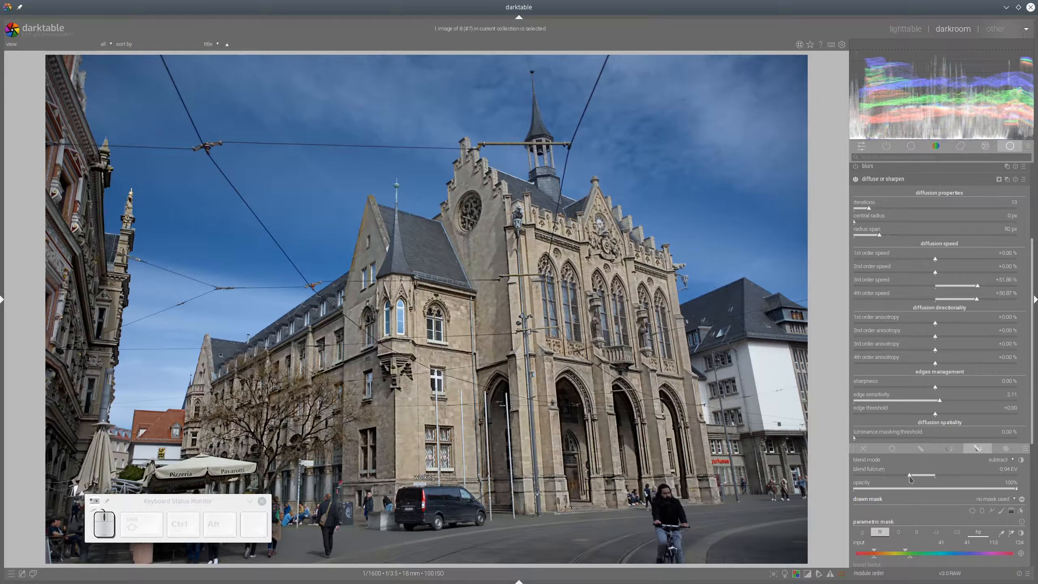
pyautogui.scroll(-2, 911, 478)
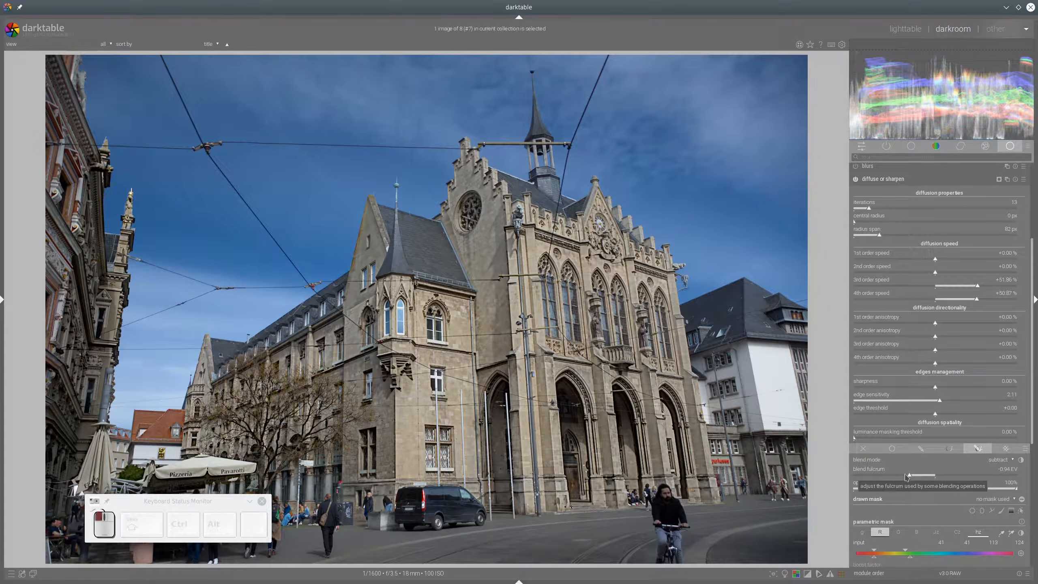
pyautogui.scroll(3, 908, 477)
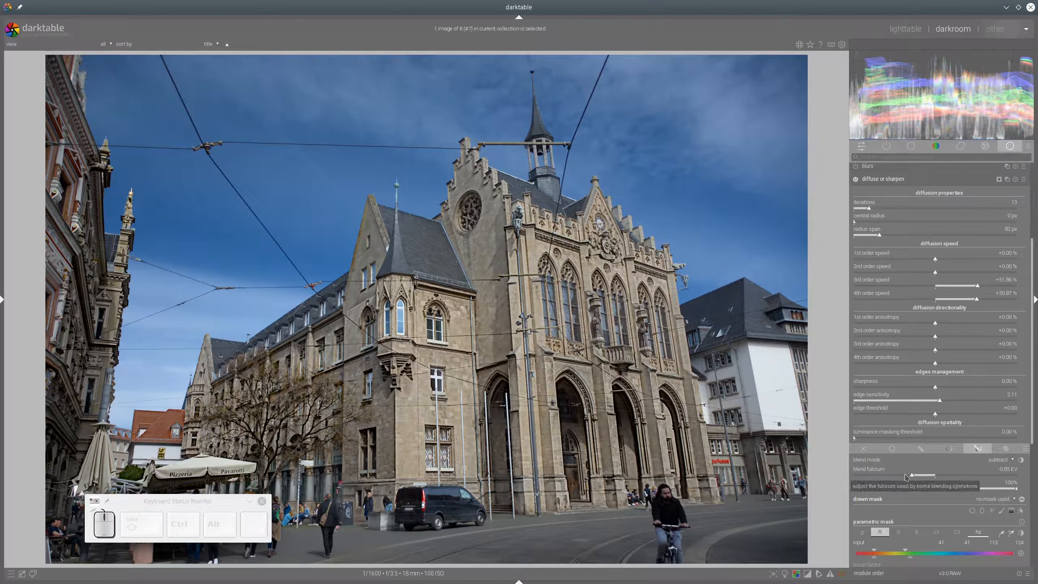
pyautogui.click(905, 478)
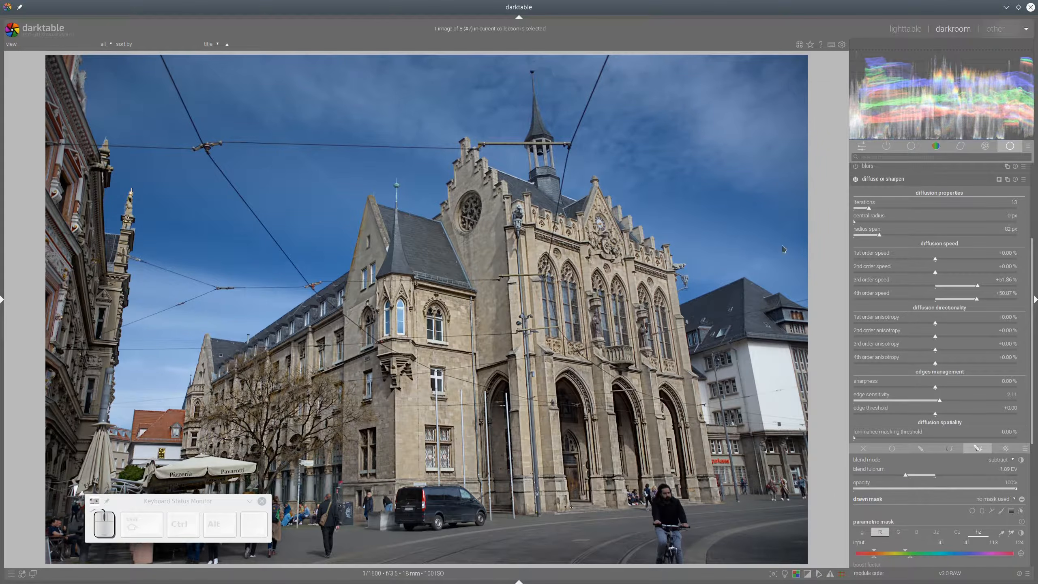
# Compare the photo with diffuse or sharpen switched off and on, and collapse the module
pyautogui.click(855, 179)
pyautogui.click(855, 179)
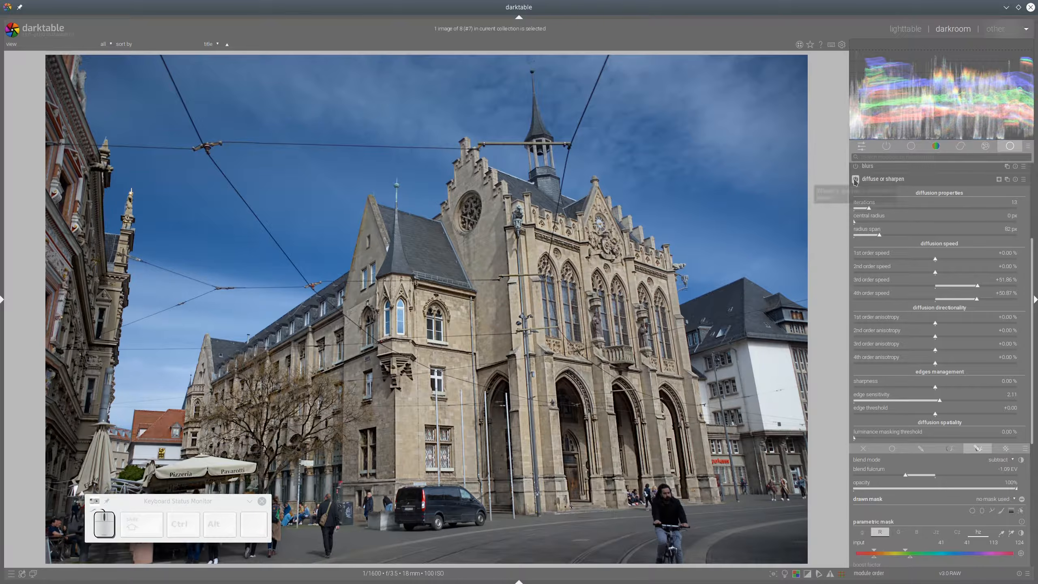
pyautogui.click(855, 180)
pyautogui.click(855, 180)
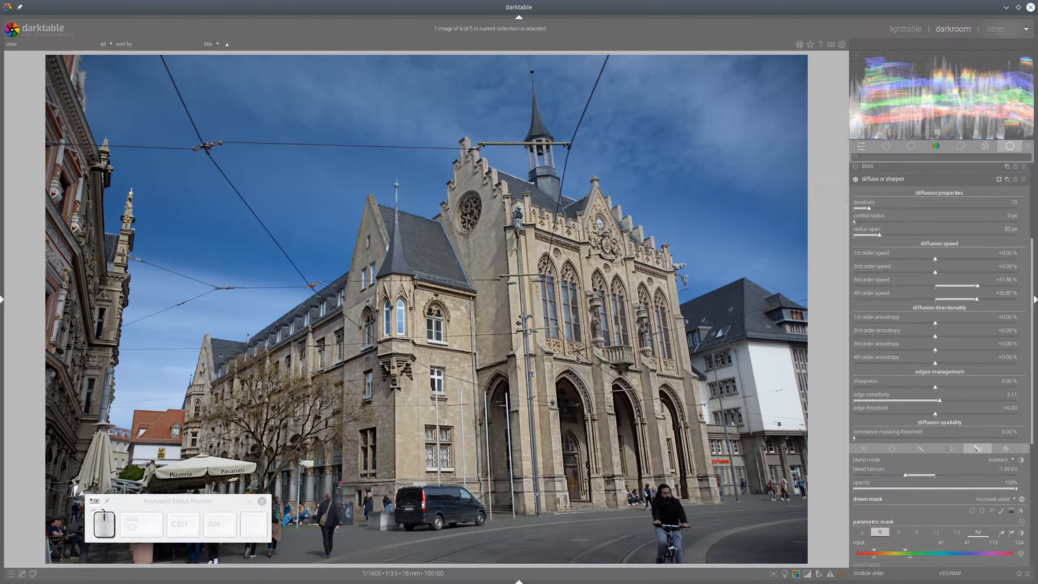
pyautogui.click(893, 181)
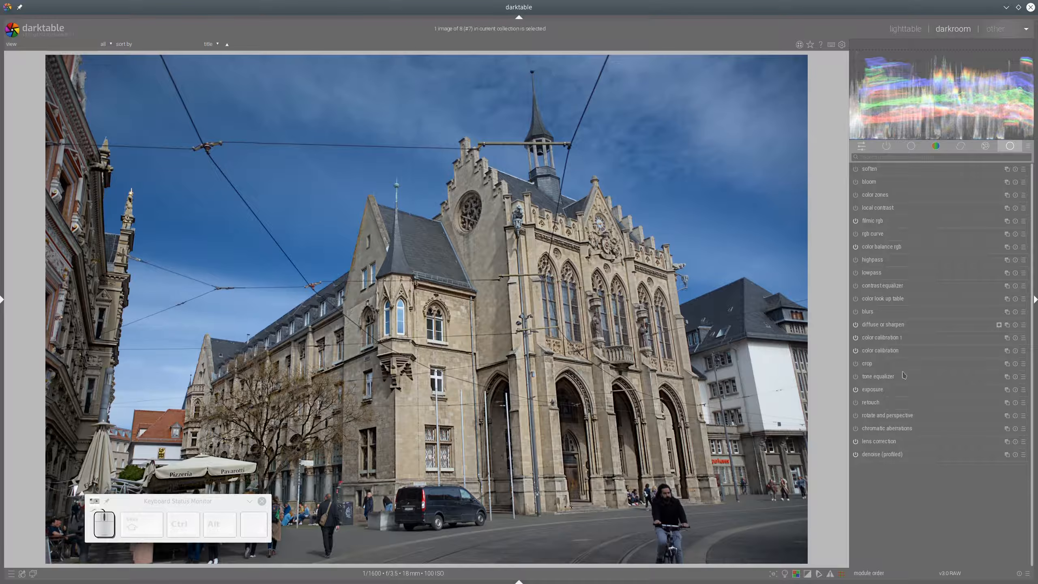
# Move tone equalizer directly above diffuse or sharpen in the module order and expand its settings
pyautogui.keyDown('ctrl'); pyautogui.keyDown('shift'); pyautogui.click(878, 376); pyautogui.keyUp('shift'); pyautogui.keyUp('ctrl')
pyautogui.keyDown('ctrl'); pyautogui.keyDown('shift'); pyautogui.click(877, 326); pyautogui.keyUp('shift'); pyautogui.keyUp('ctrl')
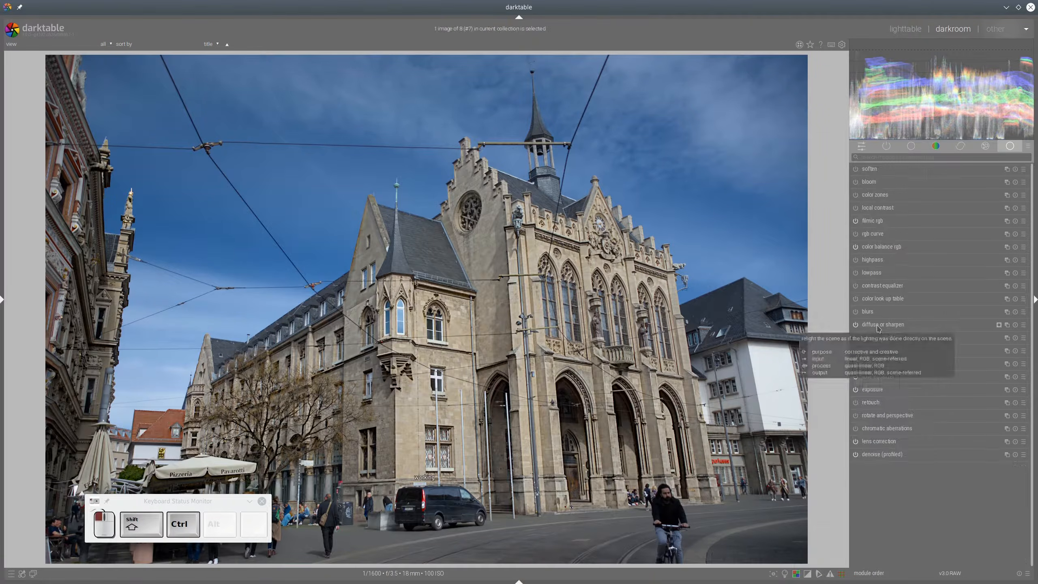
pyautogui.moveTo(880, 379); pyautogui.dragTo(886, 328)
pyautogui.click(885, 328)
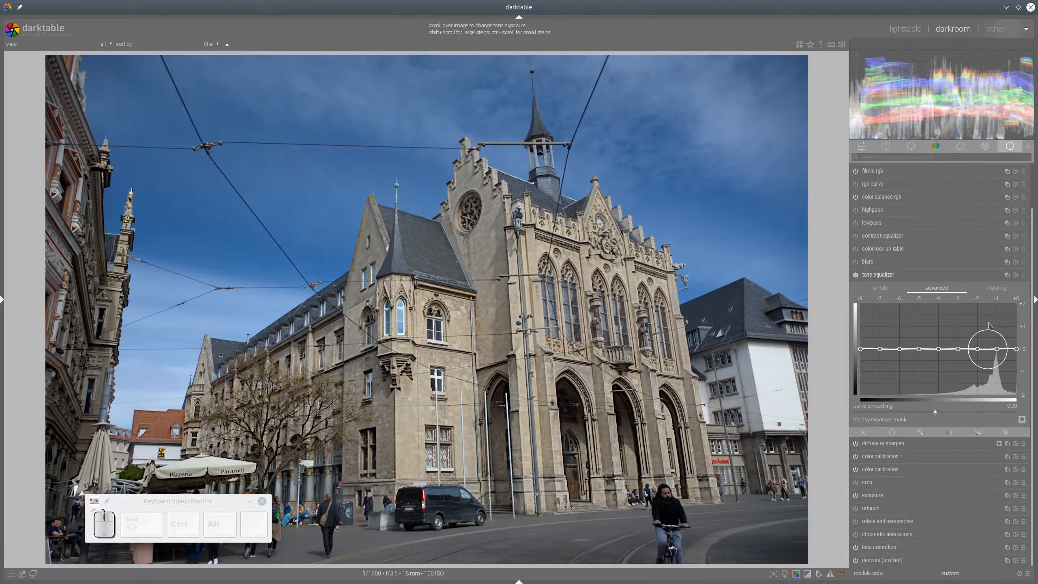
# Apply the simple tone curve preset to tone equalizer and review its masking settings and histogram
pyautogui.click(1024, 275)
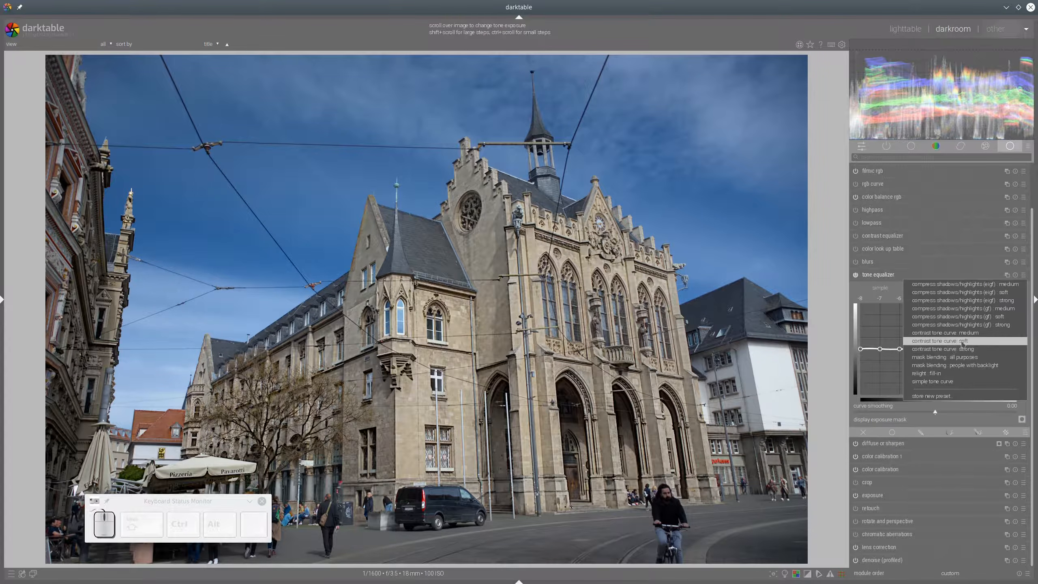
pyautogui.click(935, 382)
pyautogui.click(996, 288)
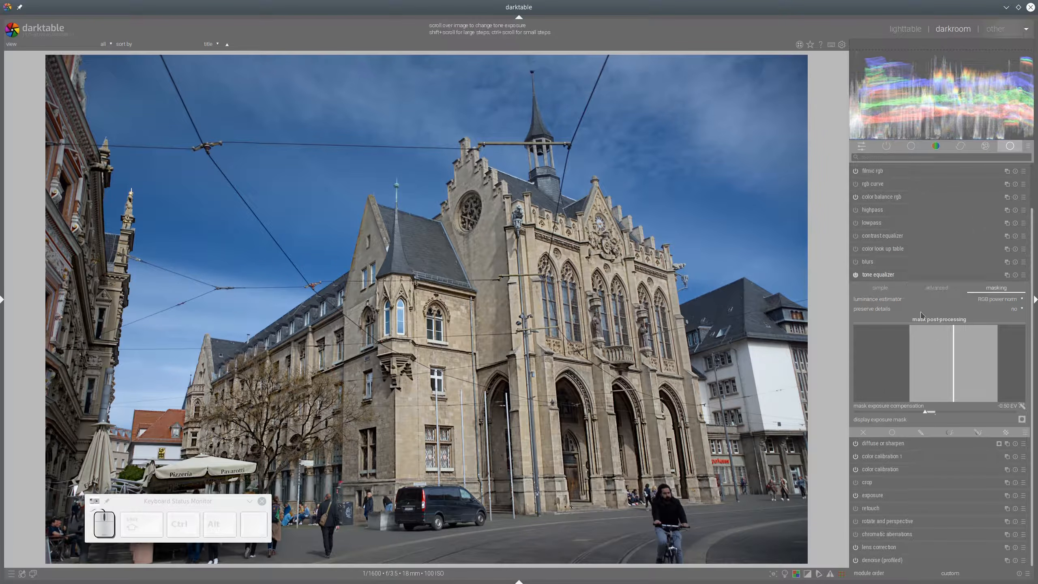
pyautogui.click(939, 288)
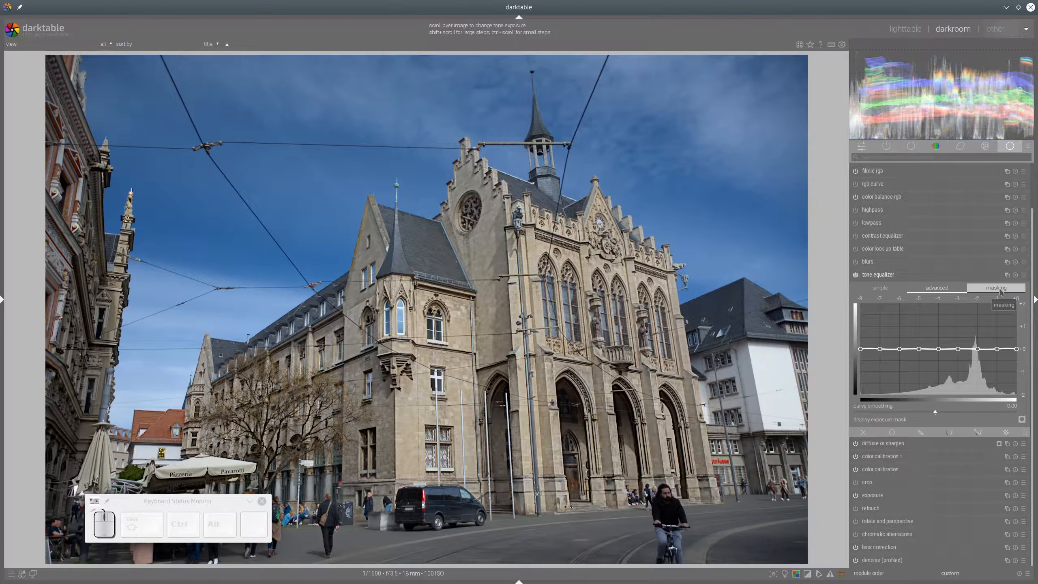
# Set tone equalizer's mask exposure compensation to about -1.00 EV and preview the exposure mask on the photo
pyautogui.click(1000, 289)
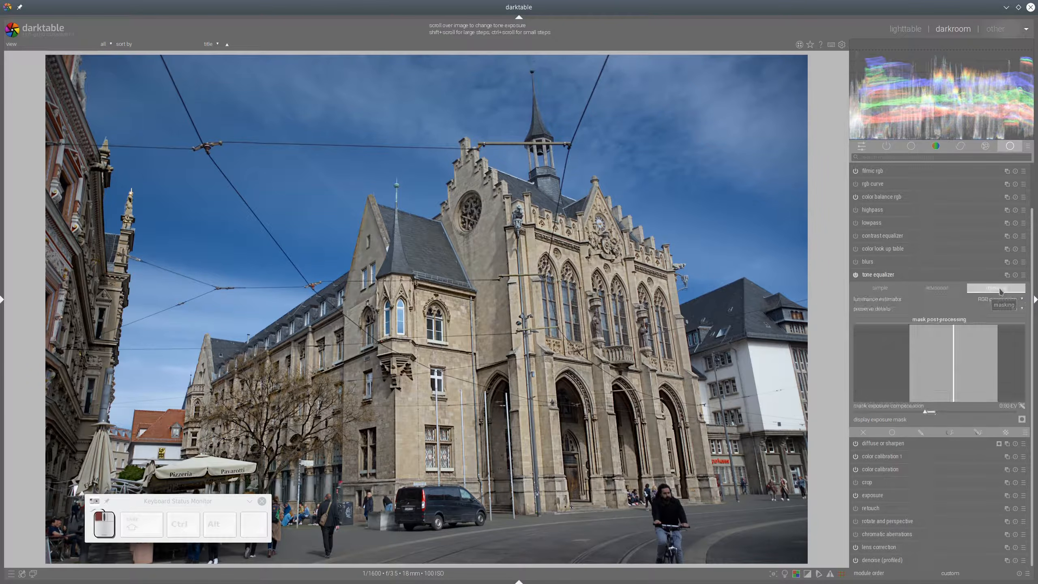
pyautogui.click(1023, 406)
pyautogui.click(937, 289)
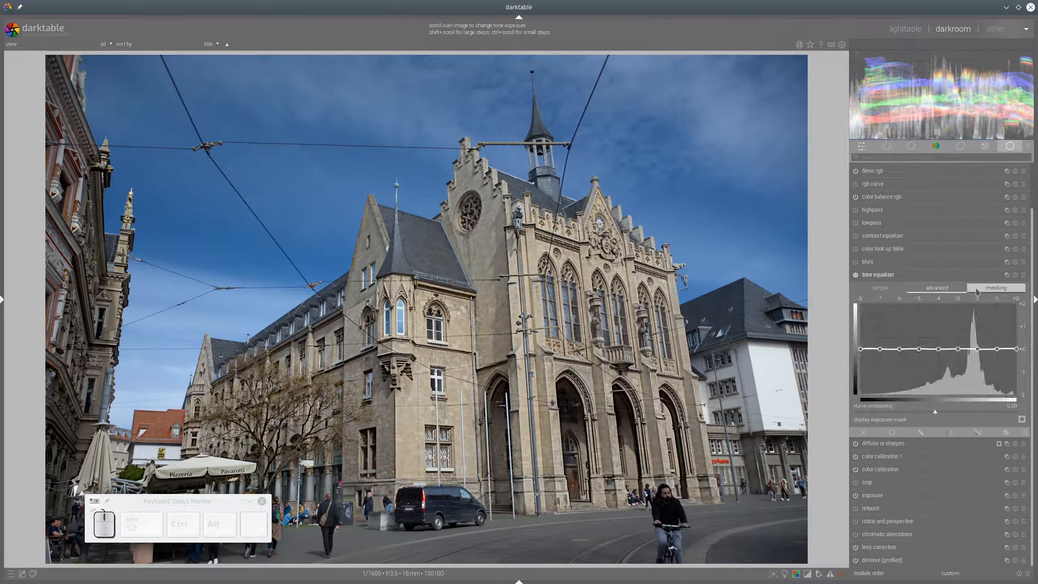
pyautogui.click(996, 288)
pyautogui.moveTo(920, 407); pyautogui.dragTo(912, 411)
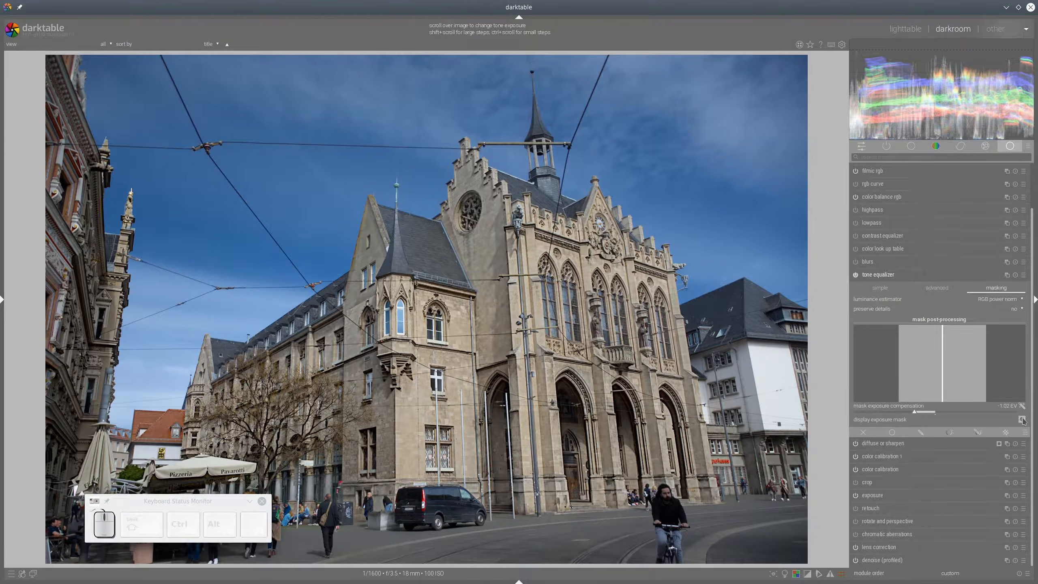
pyautogui.click(1023, 420)
pyautogui.click(1023, 420)
# Raise the tone equalizer curve around the -2 and -1 EV points to brighten the lighter tones
pyautogui.click(937, 288)
pyautogui.moveTo(993, 327); pyautogui.dragTo(998, 318)
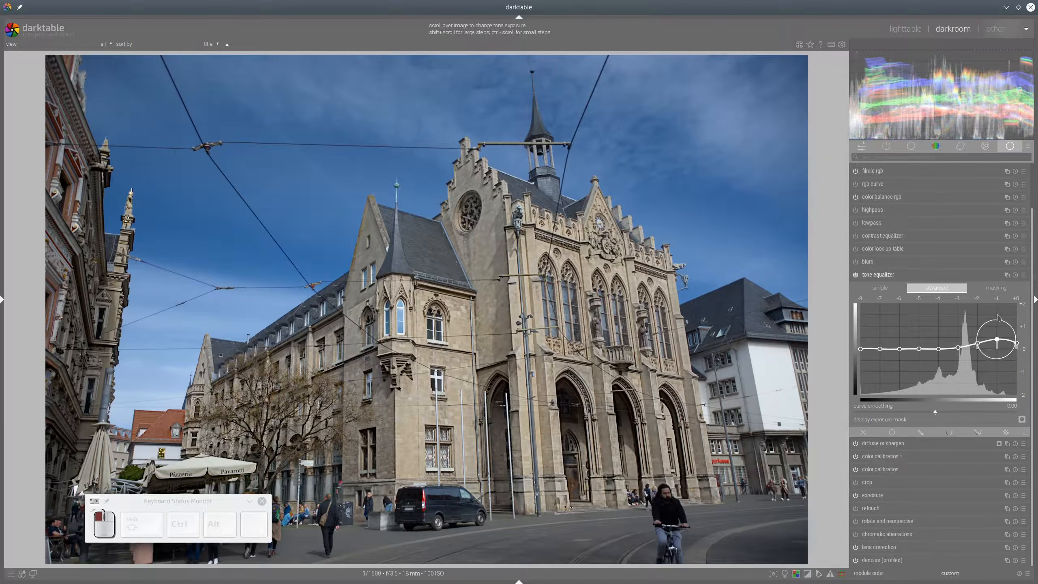
pyautogui.scroll(3, 982, 320)
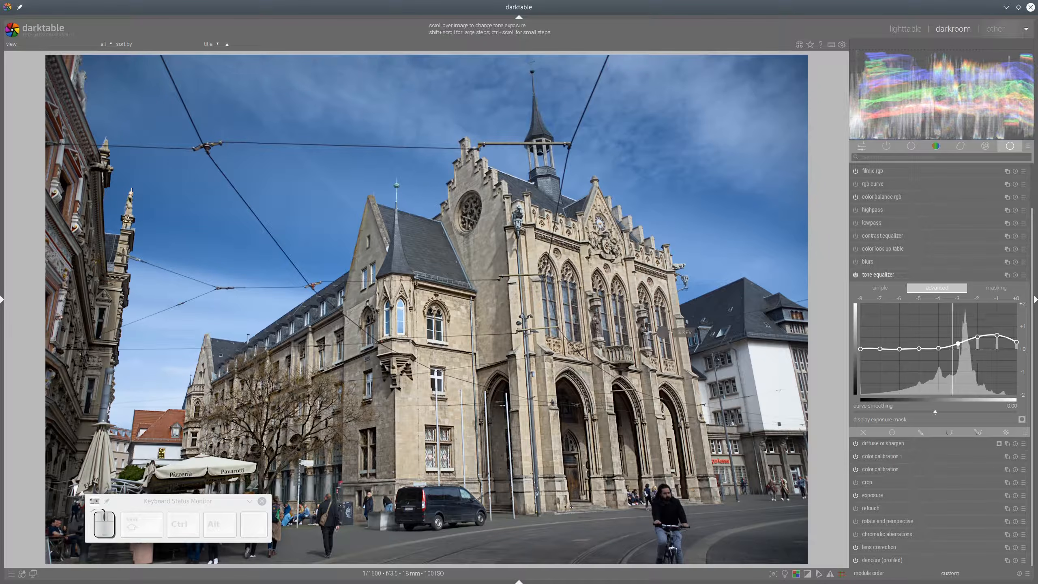
# Restrict tone equalizer with a raster mask taken from diffuse or sharpen
pyautogui.click(1006, 432)
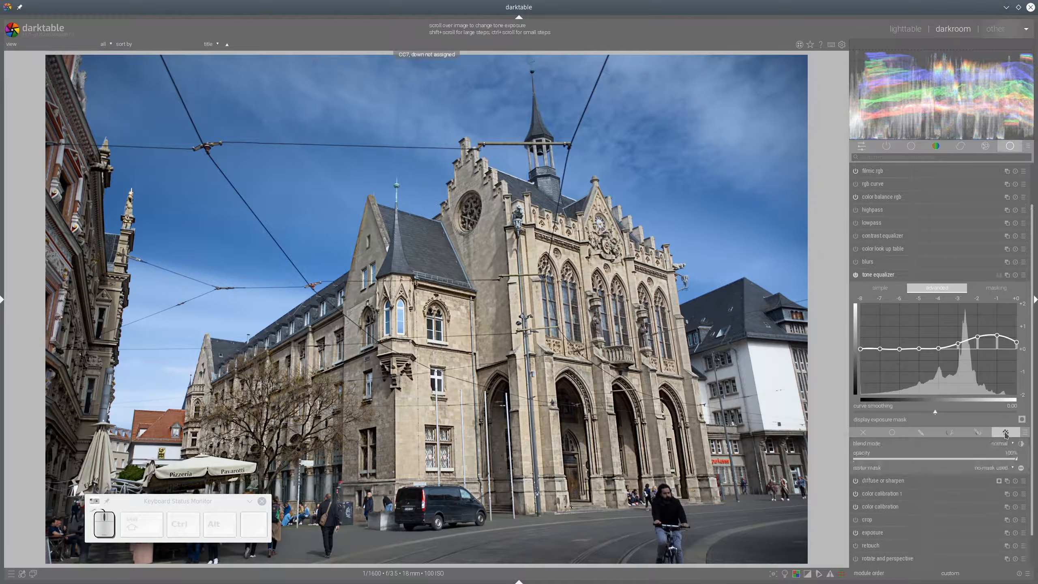
pyautogui.click(998, 468)
pyautogui.click(987, 475)
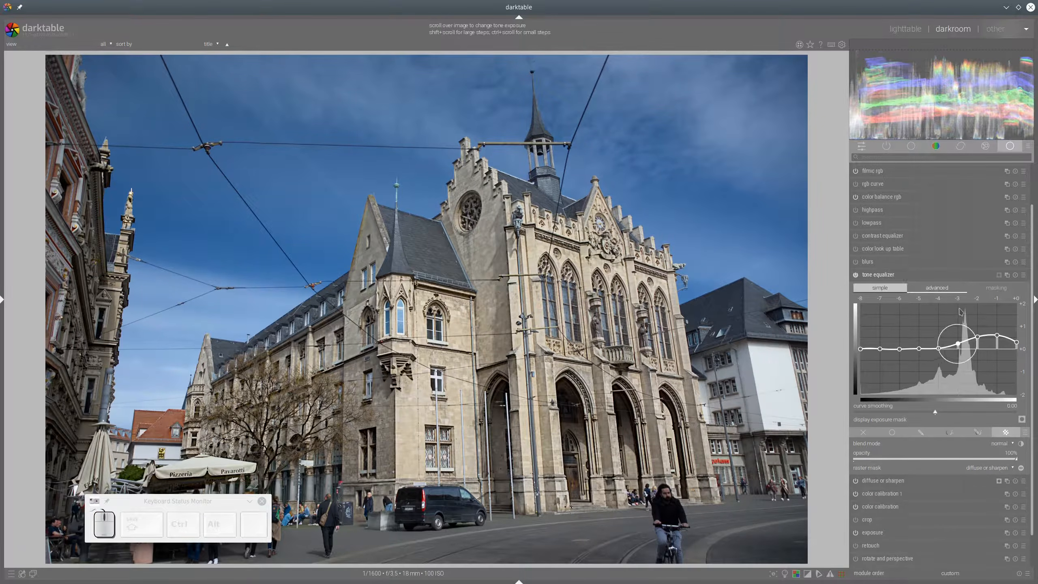
# Raise the tone equalizer curve slightly at -3 EV, compare the photo with the module off and on, and collapse it
pyautogui.moveTo(995, 333)
pyautogui.mouseDown()
pyautogui.moveTo(995, 317)
pyautogui.moveTo(992, 327)
pyautogui.mouseUp()
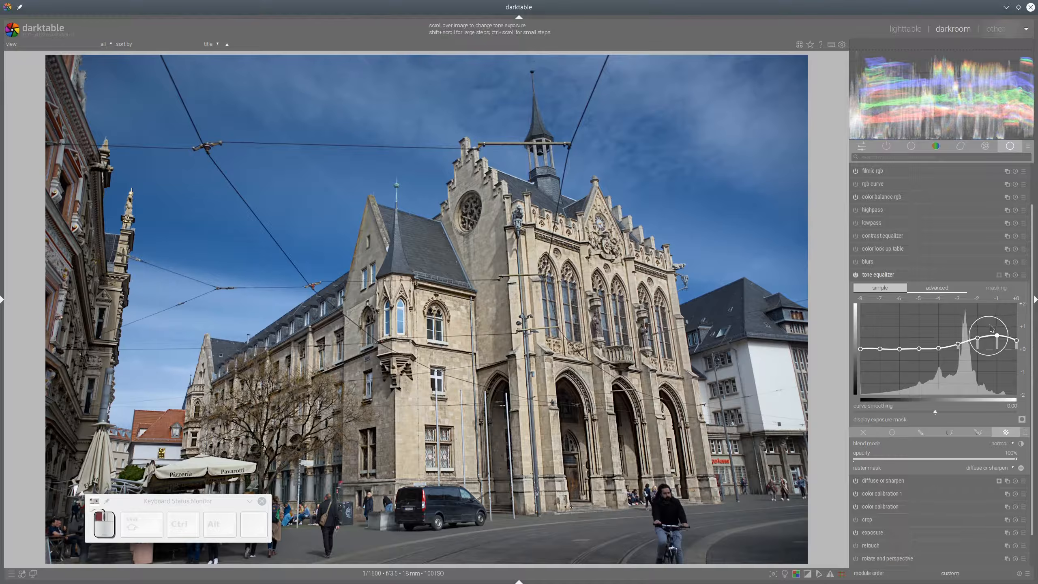
pyautogui.click(855, 275)
pyautogui.click(857, 276)
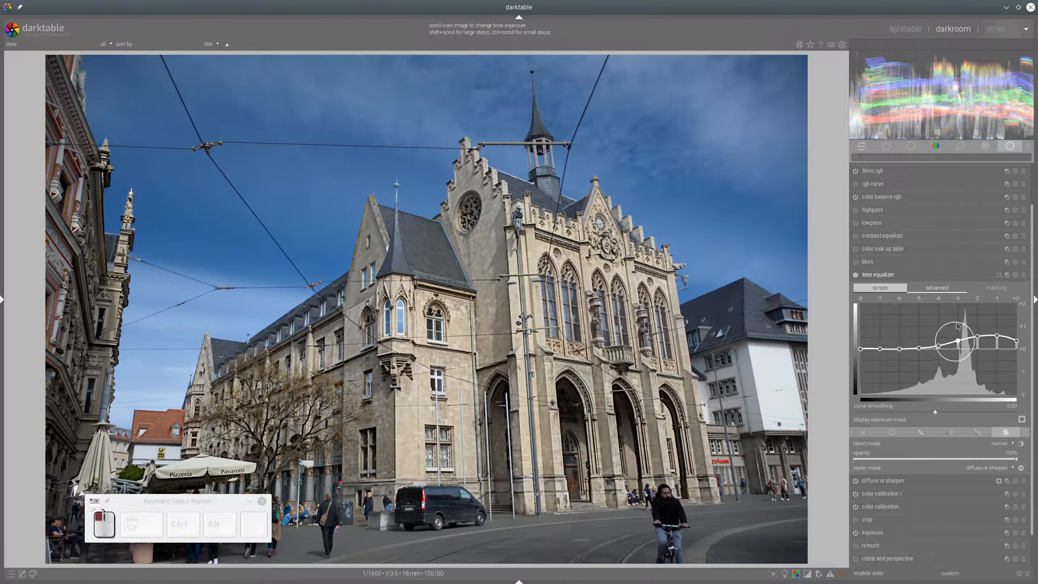
pyautogui.moveTo(957, 328); pyautogui.dragTo(957, 326)
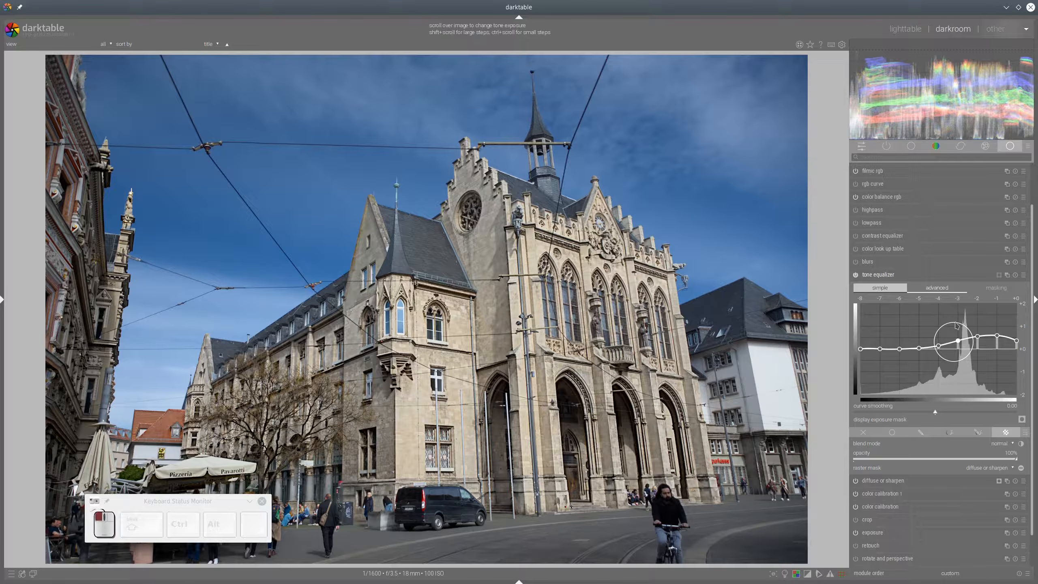
pyautogui.click(855, 276)
pyautogui.click(855, 276)
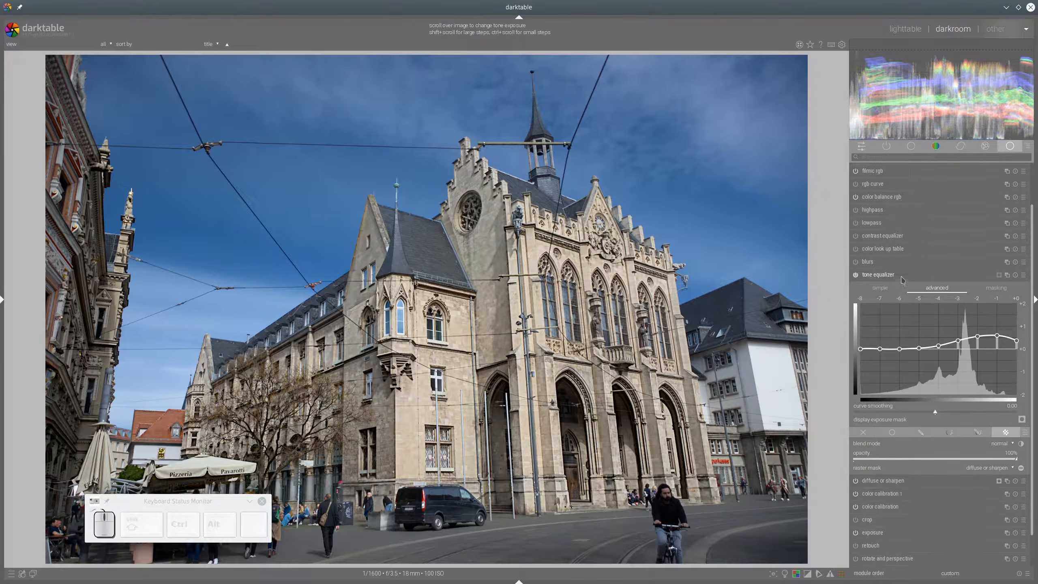
pyautogui.click(902, 277)
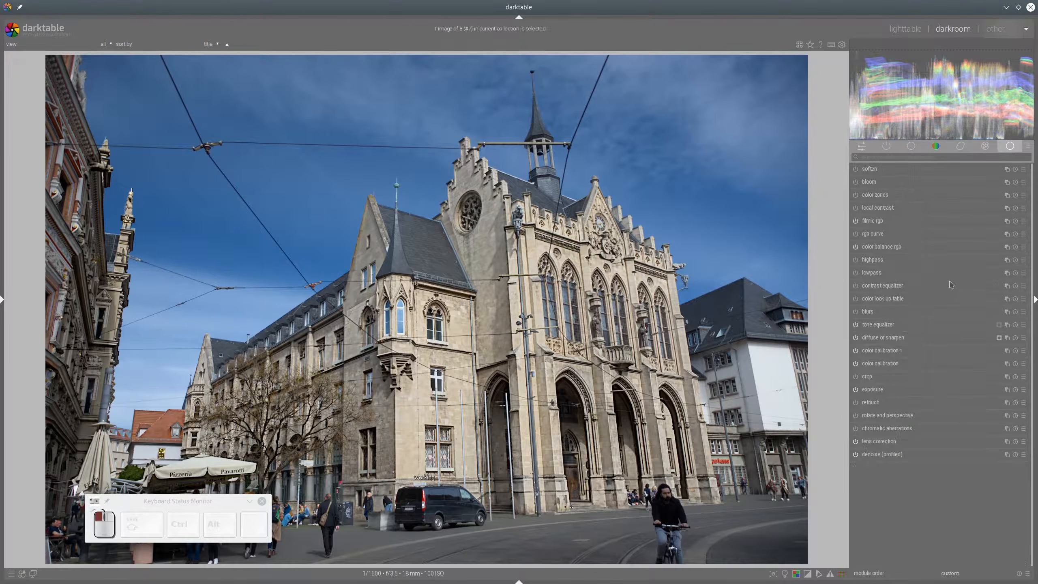
# Set color balance rgb's linear chroma to 14.02 % global, 22.08 % shadows, 11.66 % mid-tones and 17.62 % highlights
pyautogui.click(896, 250)
pyautogui.click(882, 182)
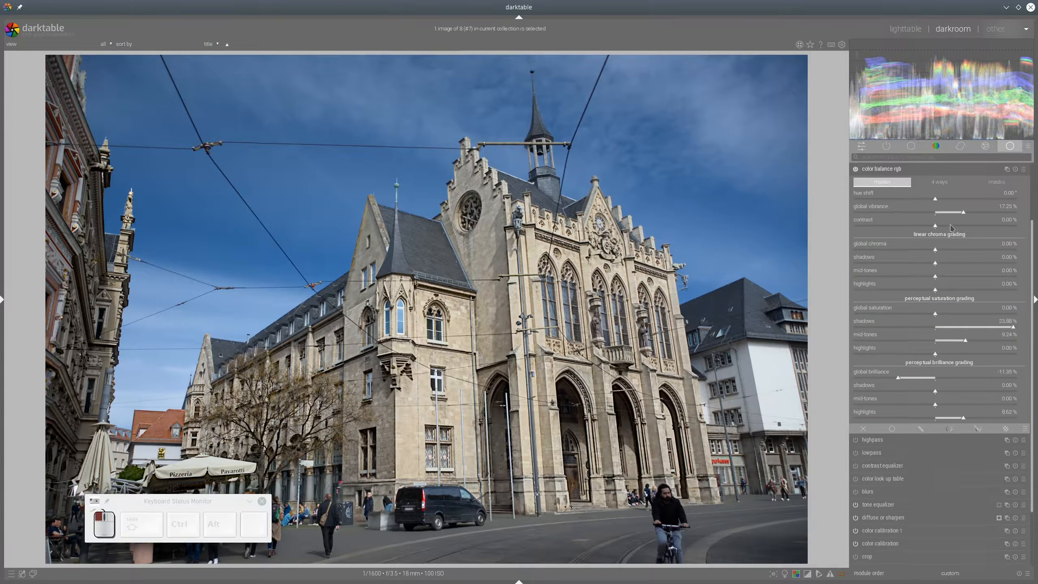
pyautogui.click(977, 250)
pyautogui.click(953, 263)
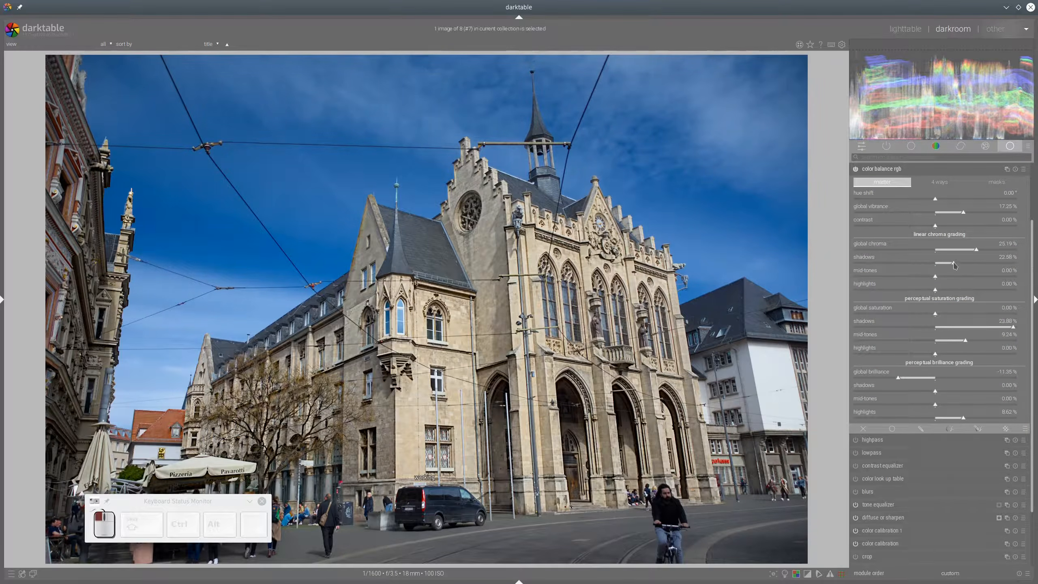
pyautogui.click(948, 289)
pyautogui.click(944, 277)
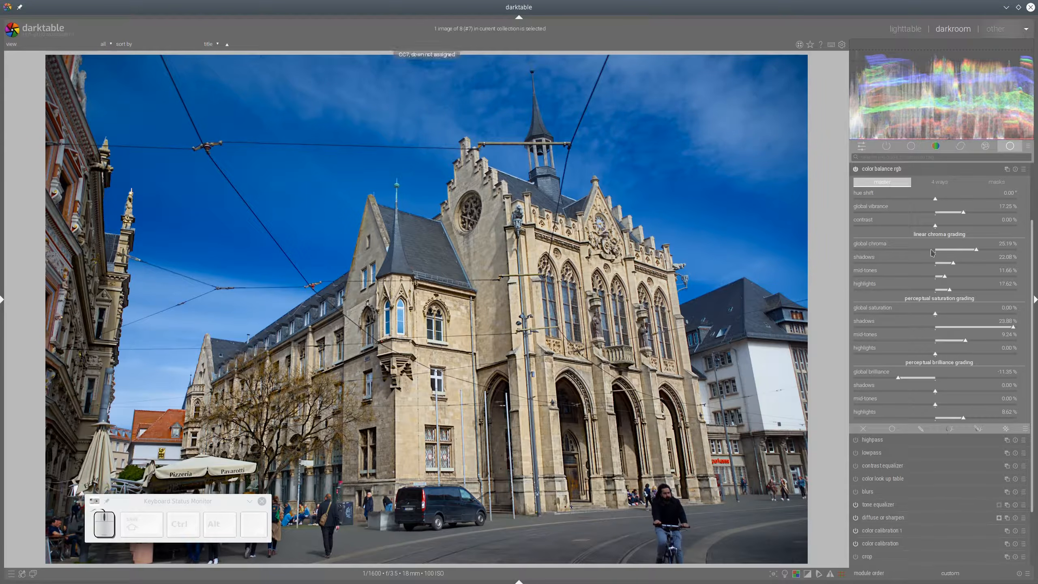
pyautogui.click(958, 249)
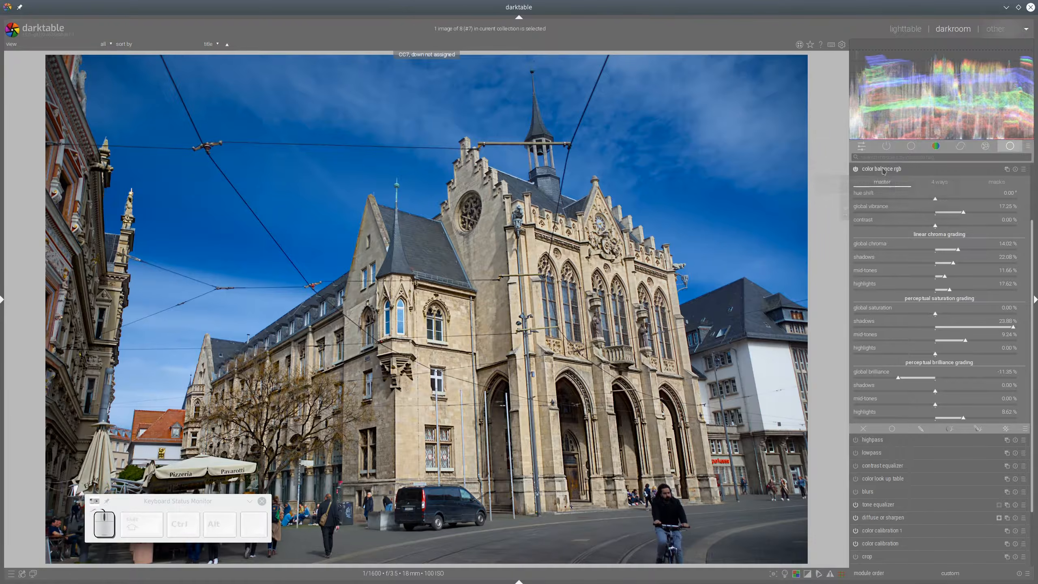
pyautogui.click(884, 171)
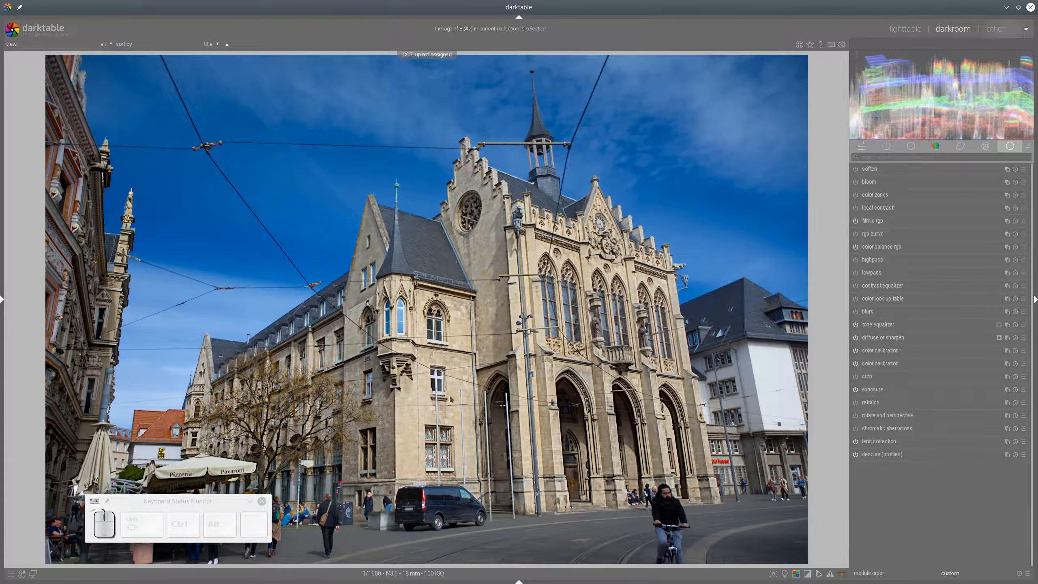
# Bring the building's corner turret into close view and expand the diffuse or sharpen settings
pyautogui.scroll(5, 473, 328)
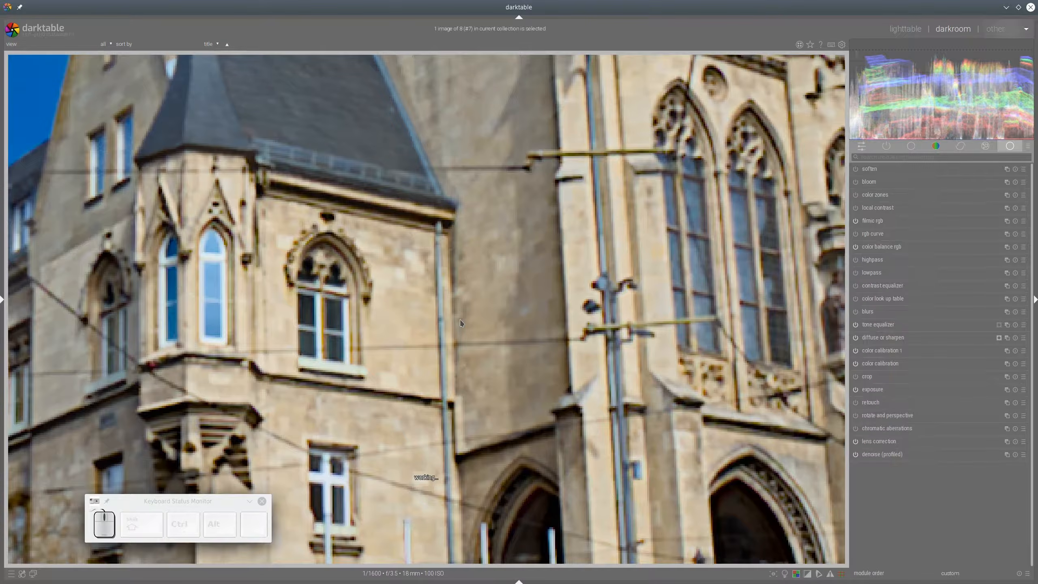
pyautogui.moveTo(294, 248); pyautogui.dragTo(520, 303)
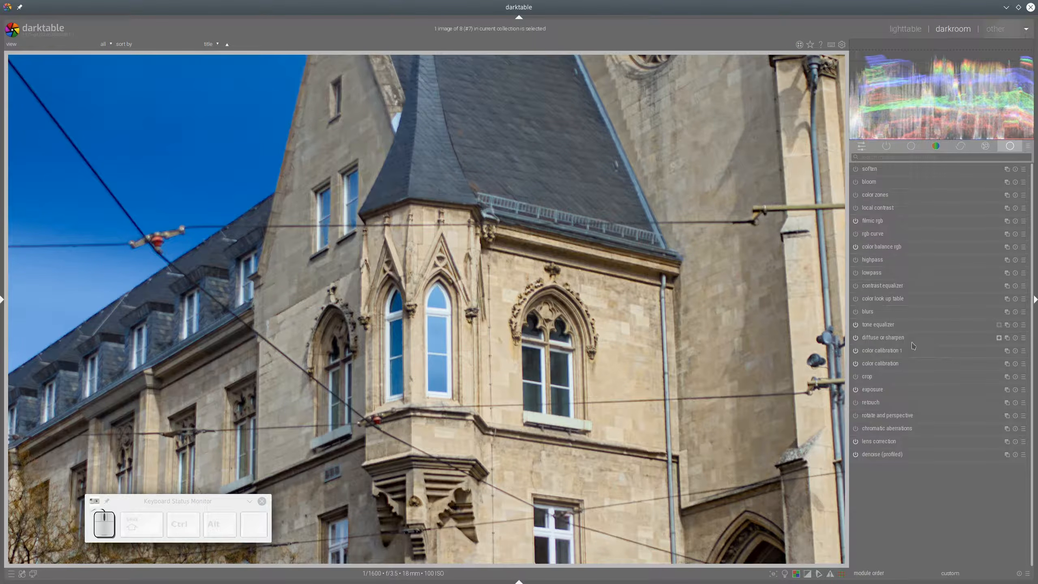
pyautogui.click(893, 342)
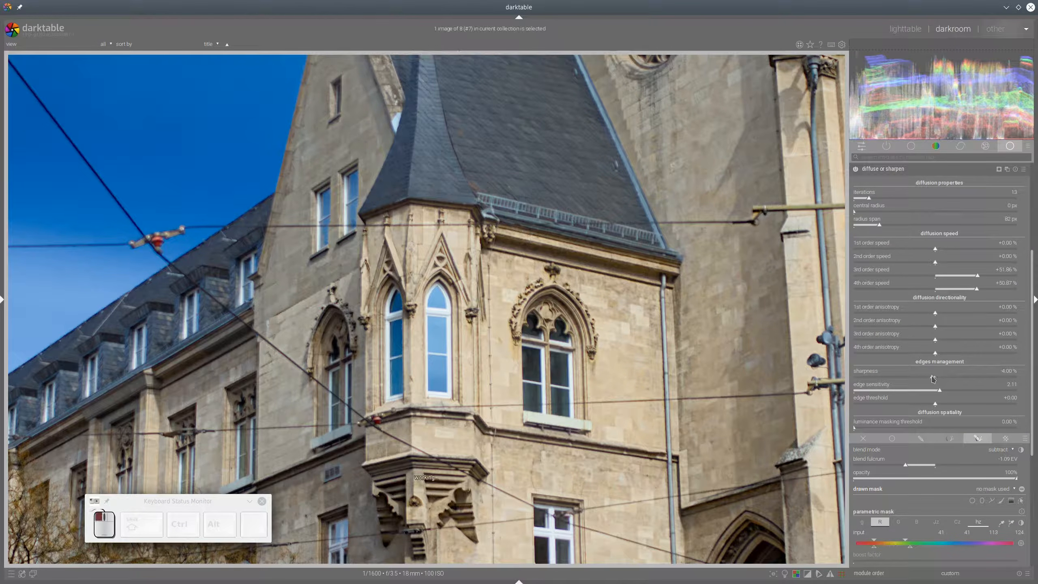
# Try several small sharpness values in diffuse or sharpen, ending with -1 %
pyautogui.scroll(2, 933, 379)
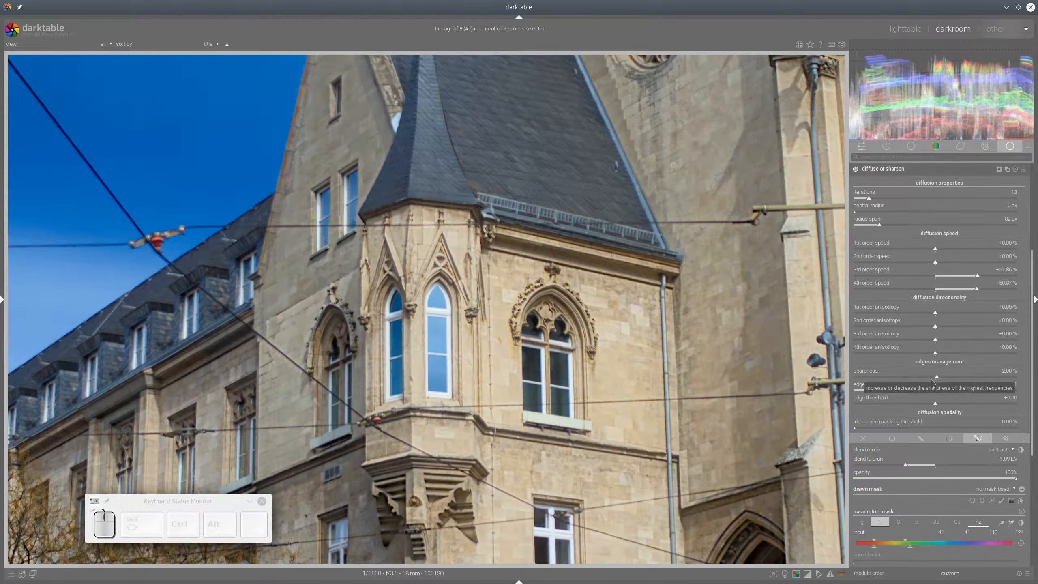
pyautogui.scroll(-4, 935, 380)
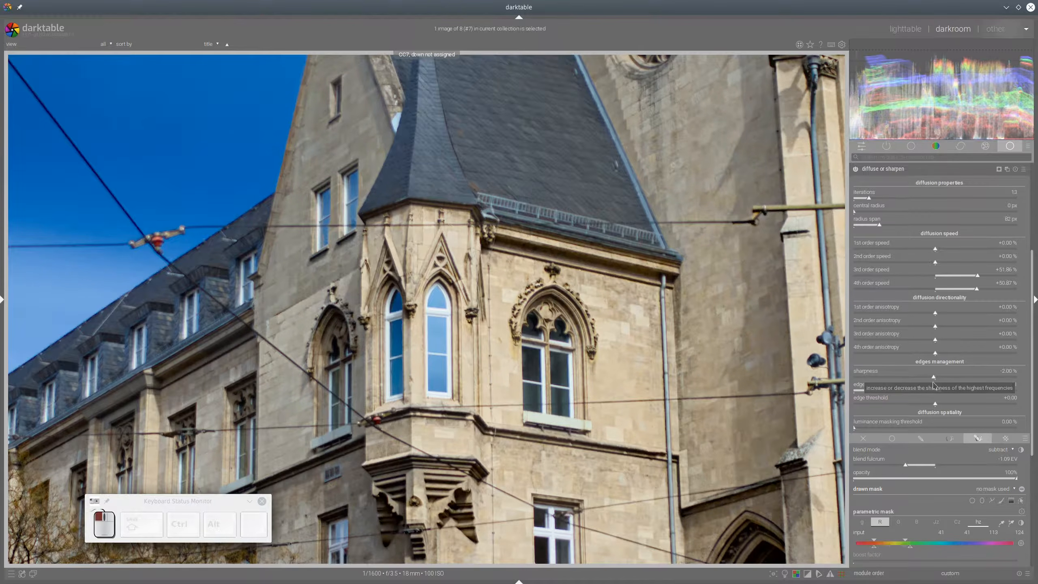
pyautogui.scroll(2, 935, 380)
pyautogui.rightClick(935, 381)
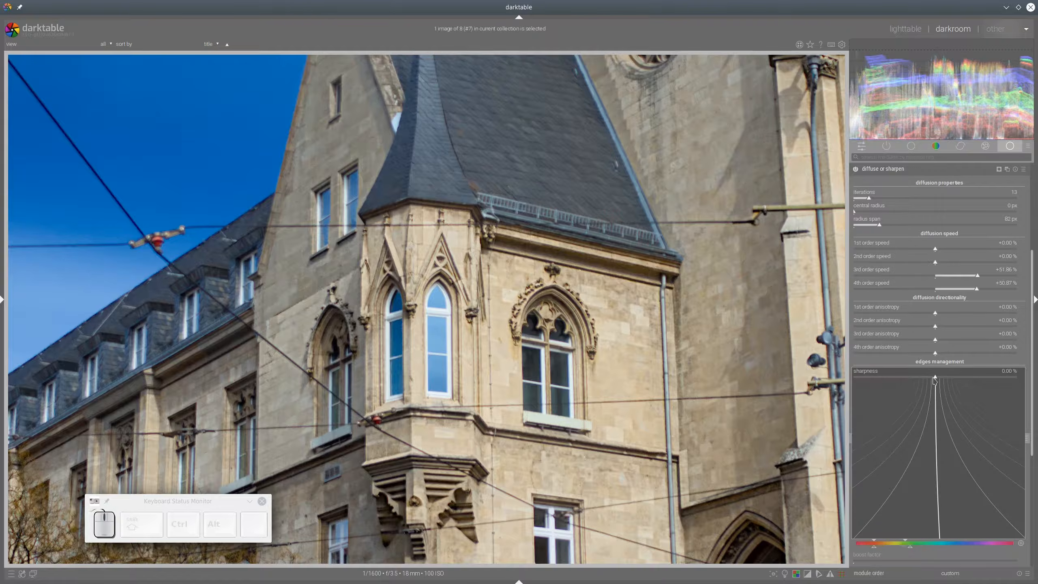
pyautogui.write('-1')
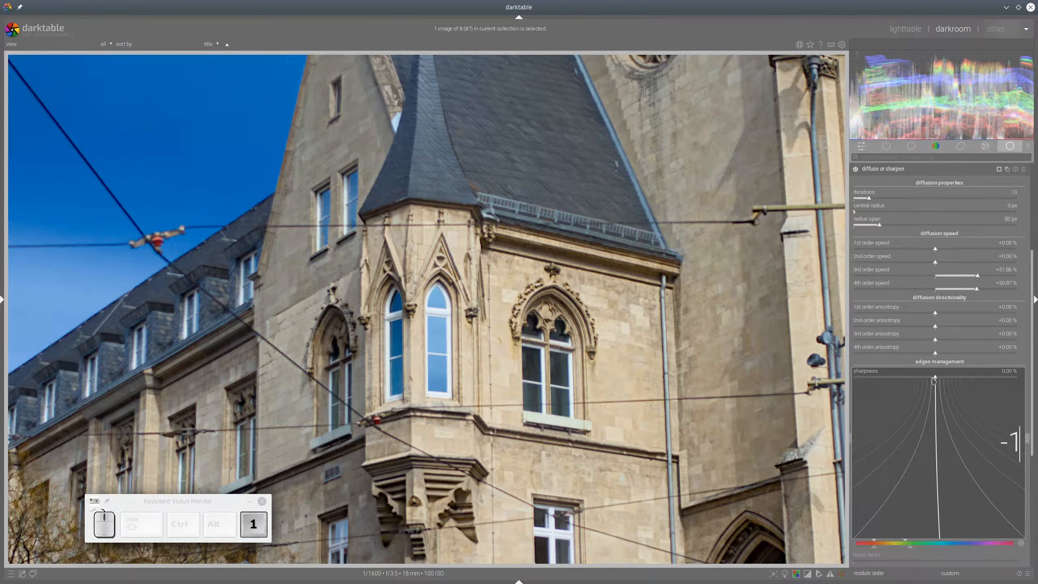
pyautogui.press('Return')
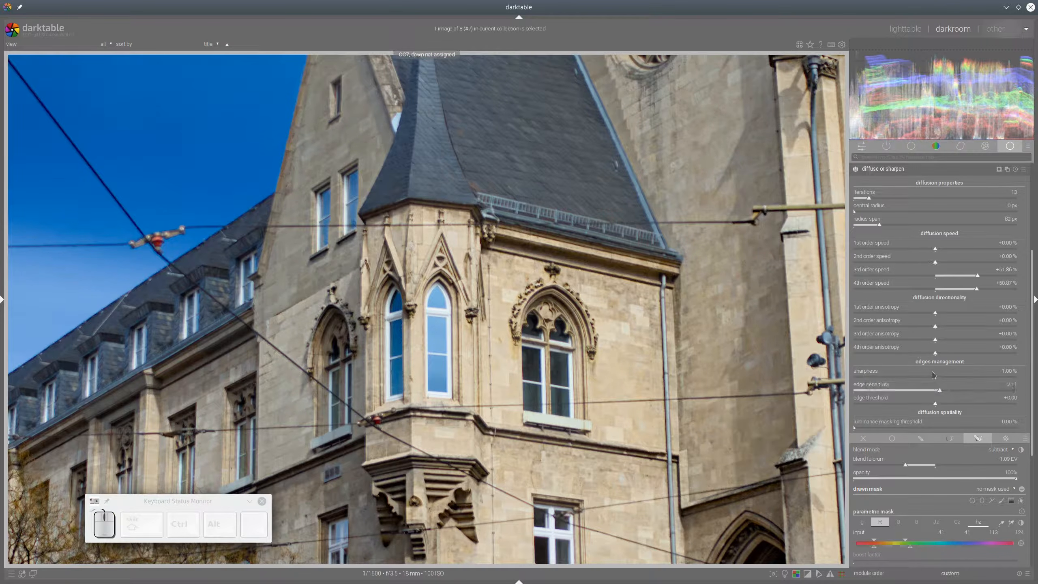
# Set the sharpness of diffuse or sharpen to -2 %, check the whole photo, and collapse the module
pyautogui.rightClick(935, 379)
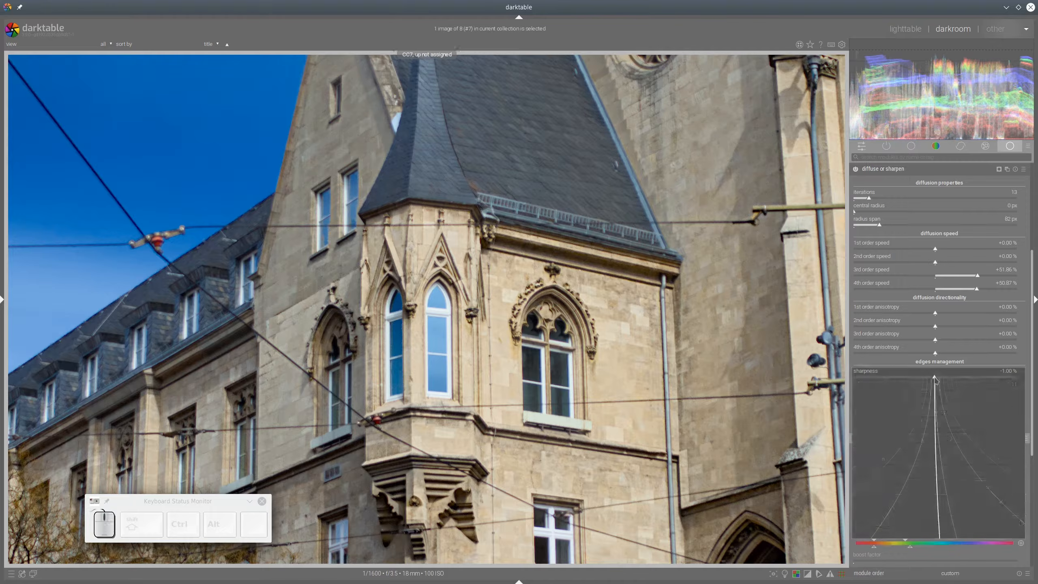
pyautogui.write('-2')
pyautogui.press('Return')
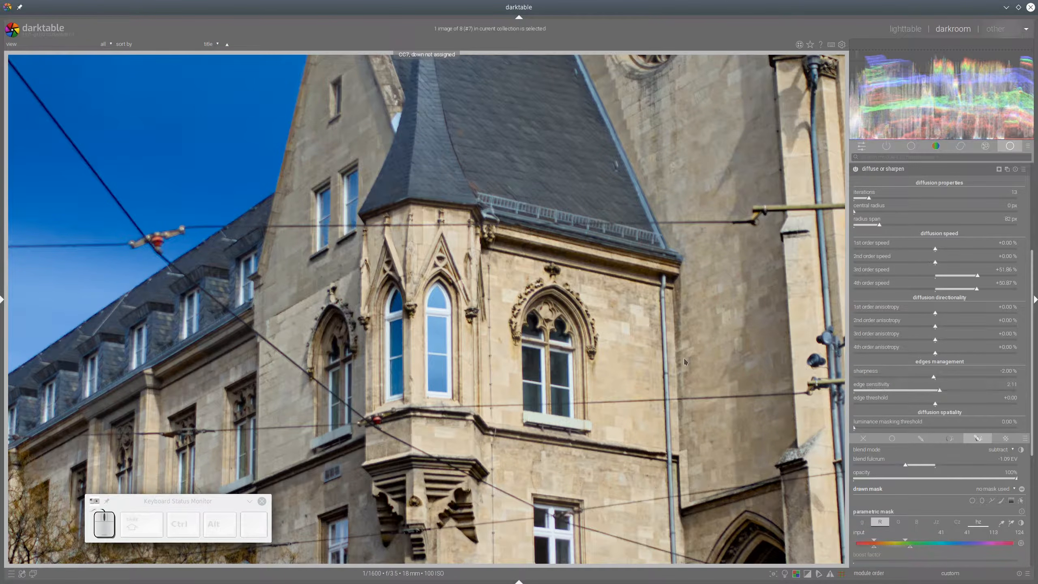
pyautogui.scroll(-5, 684, 355)
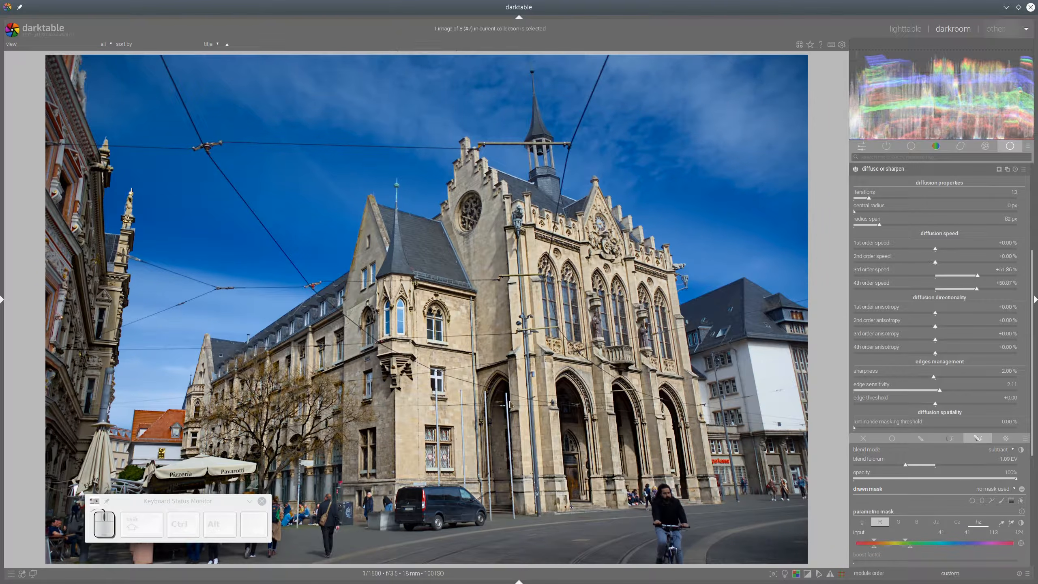
pyautogui.click(884, 169)
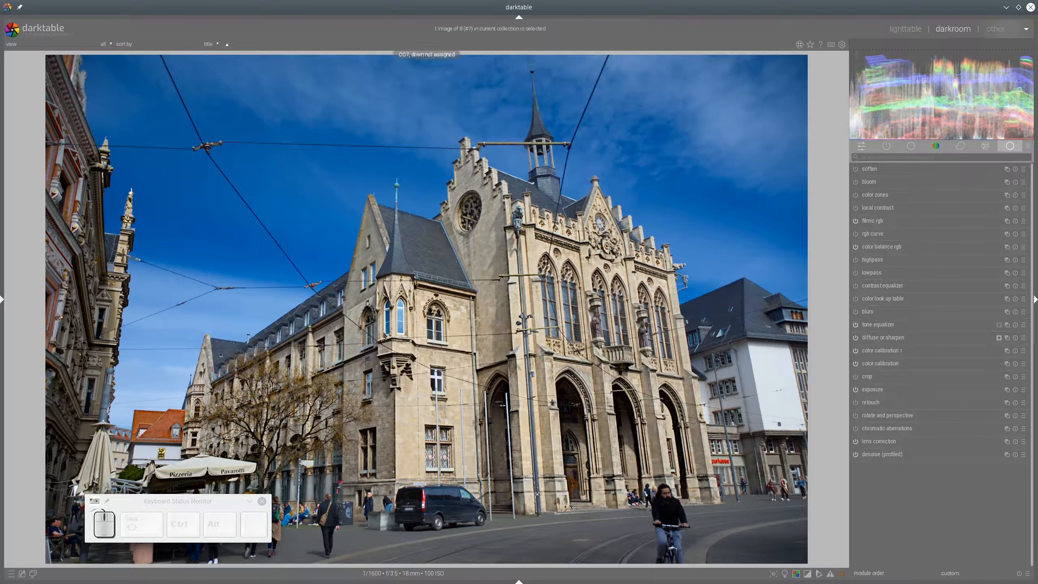
# Take a snapshot of history step 20, color calibration 1, and compare it with the latest diffuse or sharpen step across the photo
pyautogui.hotkey('ctrl', 'shift', 'l')
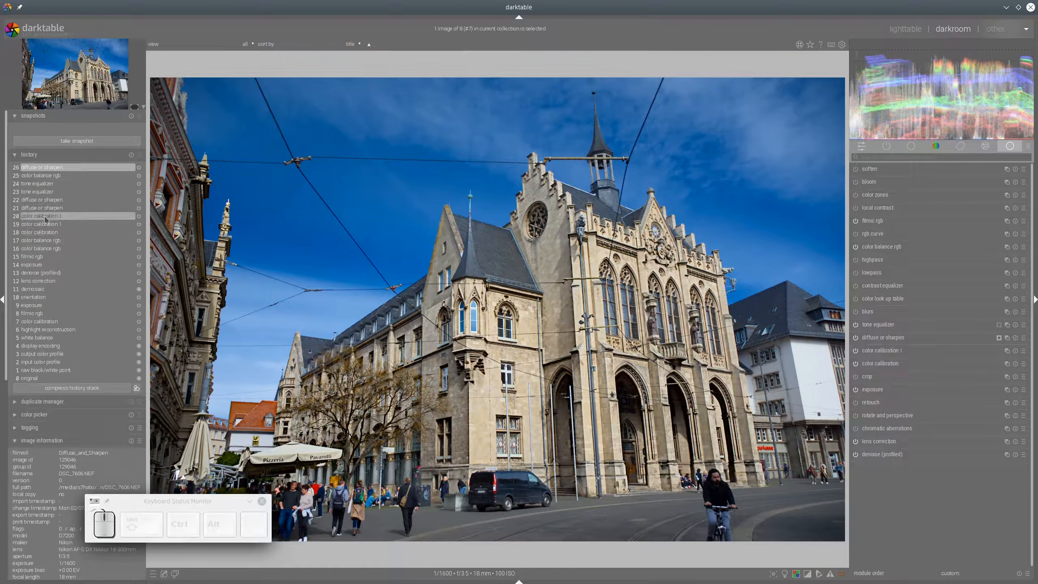
pyautogui.moveTo(45, 219)
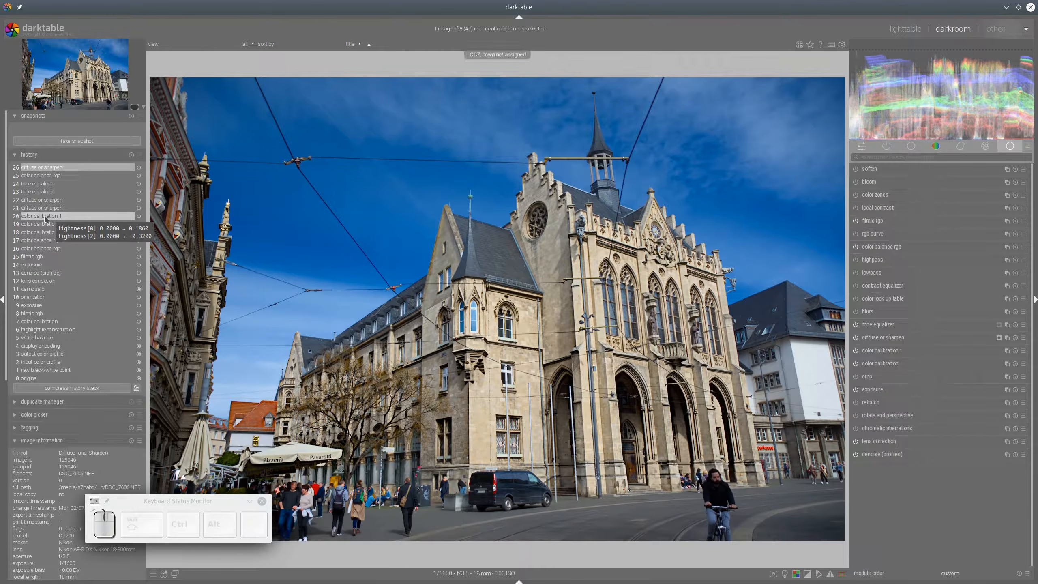
pyautogui.click(45, 217)
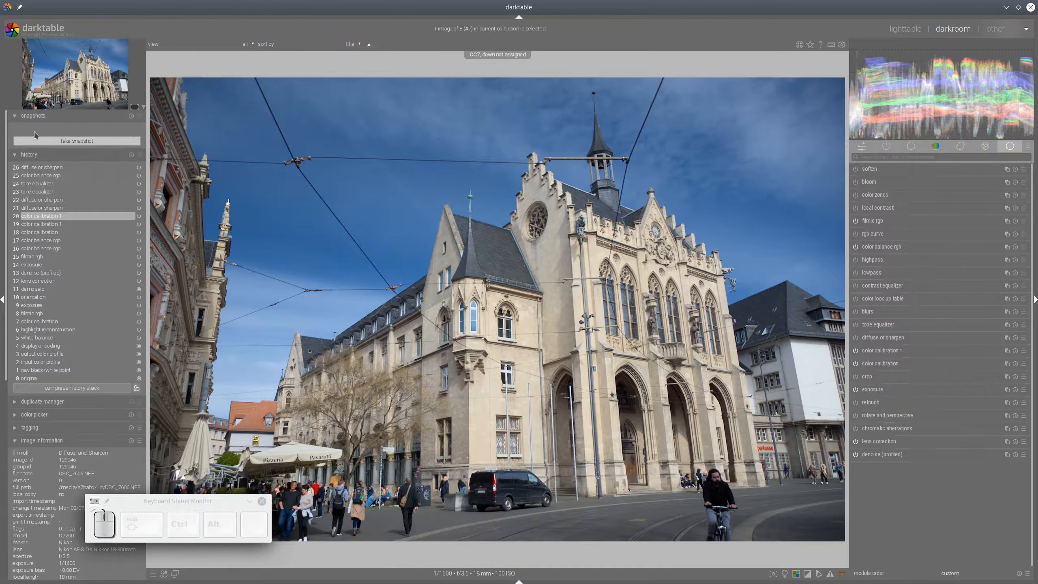
pyautogui.click(77, 141)
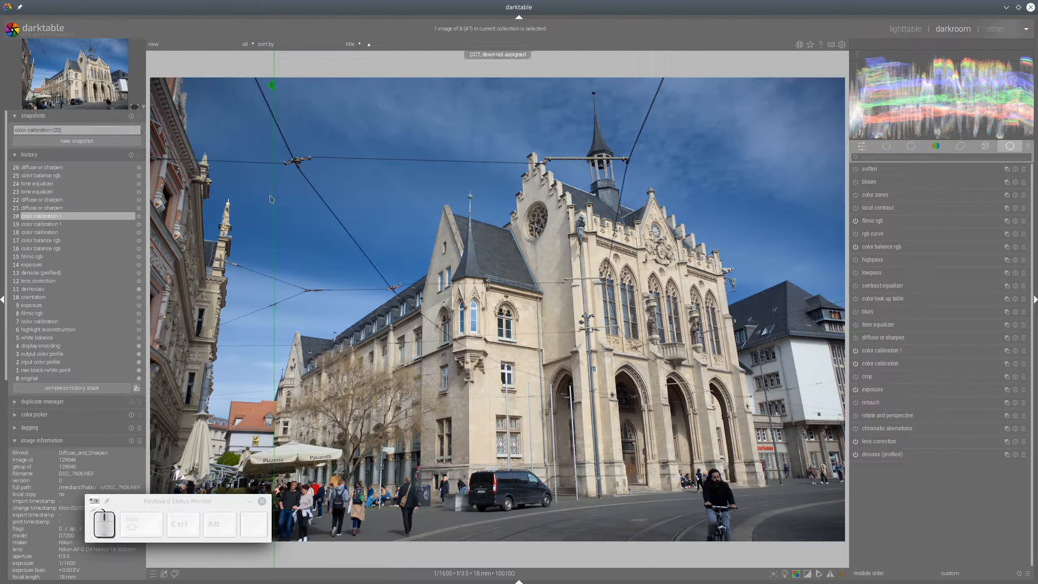
pyautogui.click(66, 168)
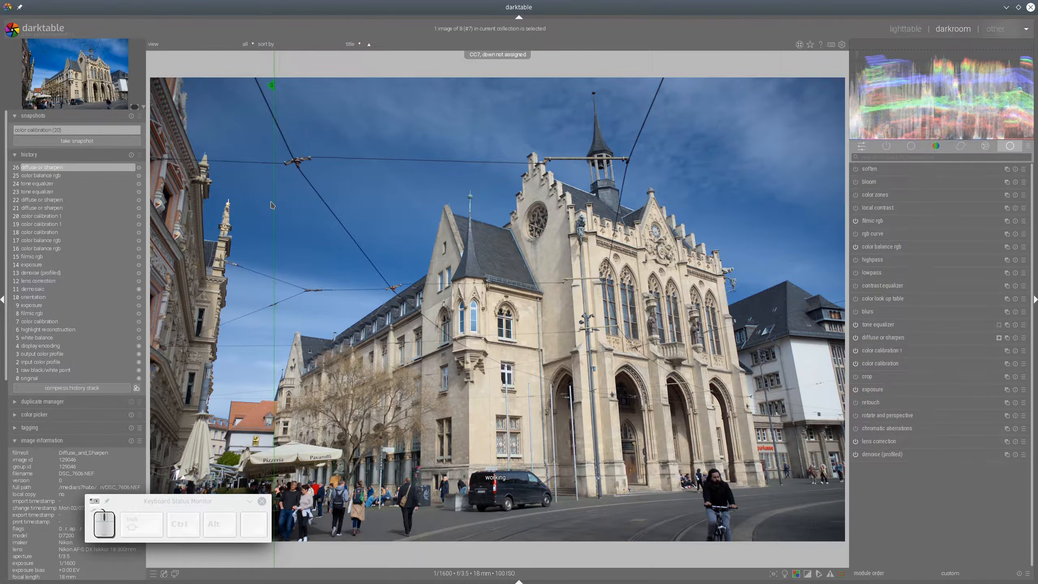
pyautogui.moveTo(272, 205); pyautogui.dragTo(339, 376)
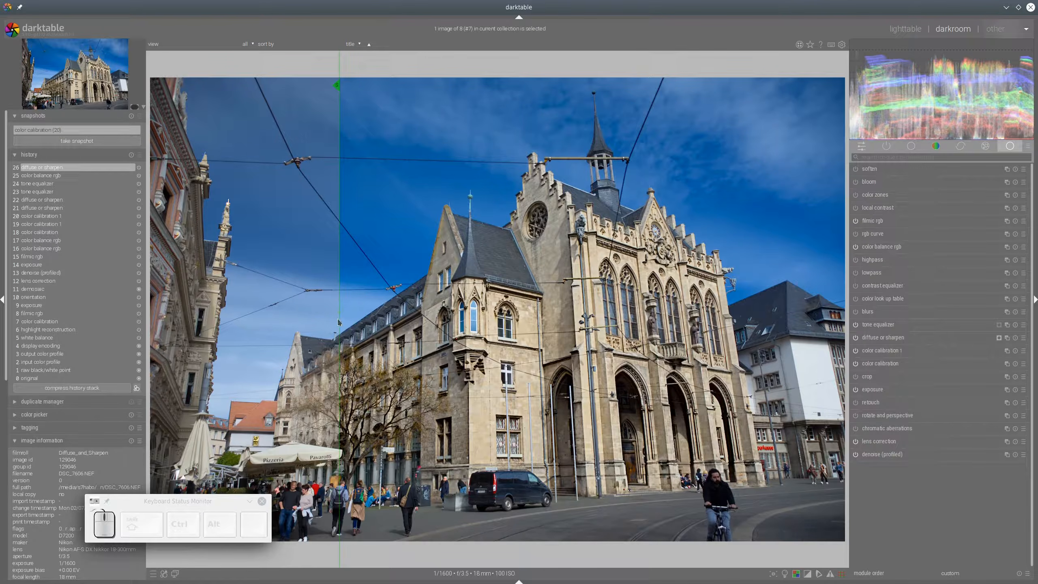
# Inspect the facade in close view against the snapshot, return to the whole photo, and remove the snapshot
pyautogui.middleClick(525, 361)
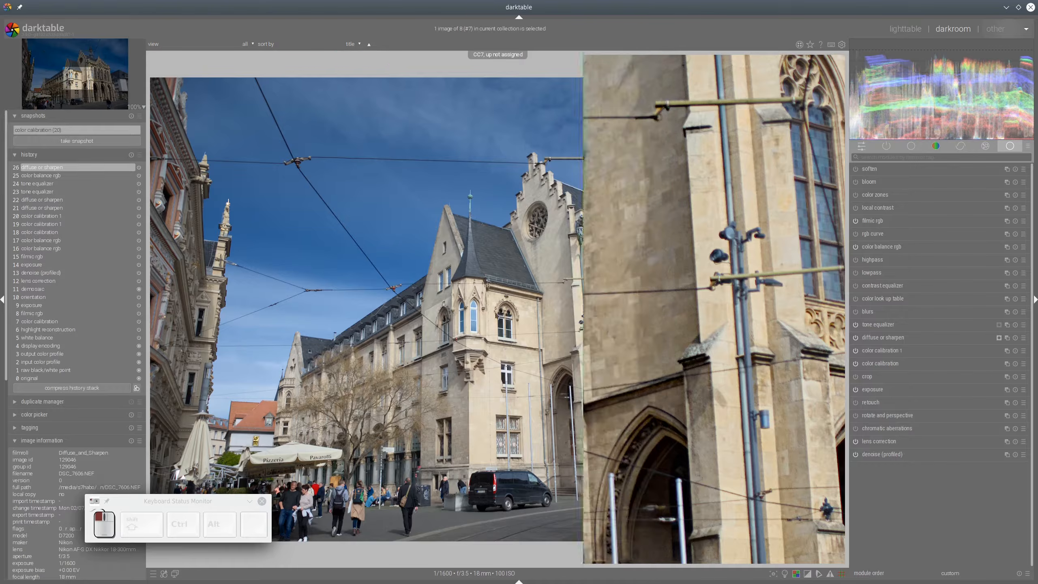
pyautogui.click(90, 131)
pyautogui.moveTo(341, 225); pyautogui.dragTo(449, 424)
pyautogui.moveTo(584, 520); pyautogui.dragTo(555, 335)
pyautogui.moveTo(624, 424); pyautogui.dragTo(502, 307)
pyautogui.scroll(-4, 500, 304)
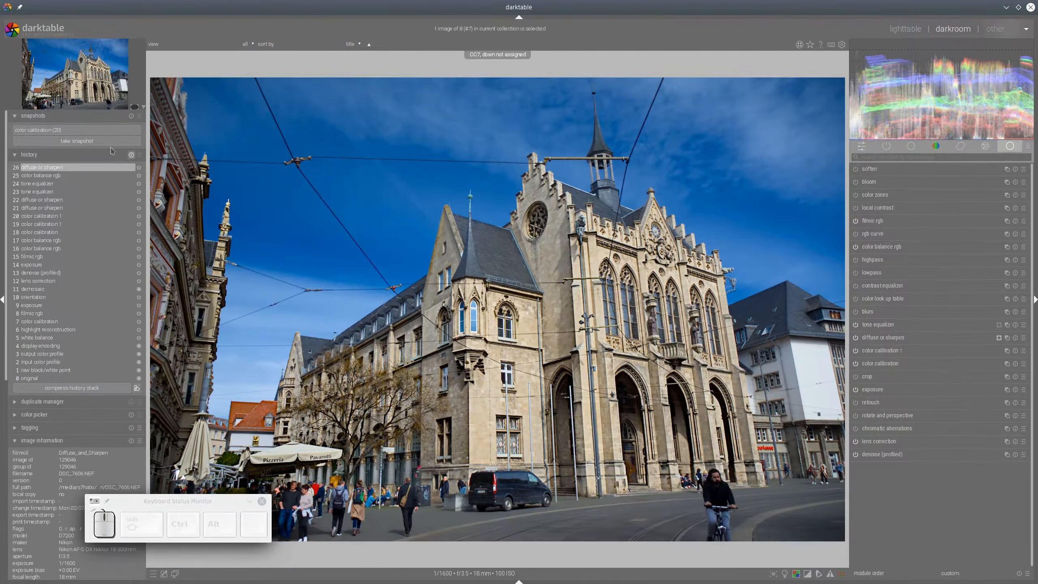
pyautogui.click(85, 266)
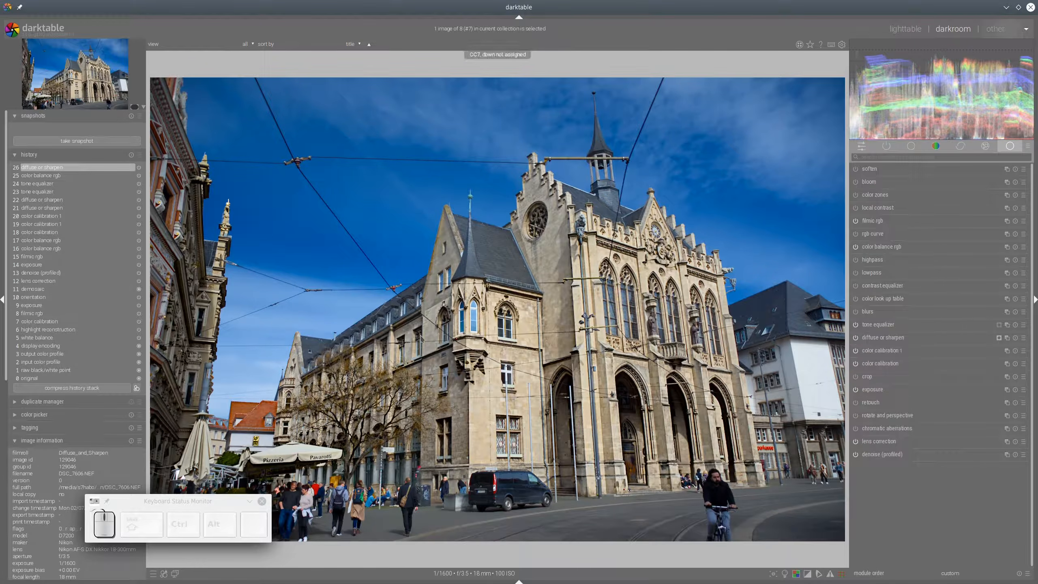
# Go back to the lens correction step in the history and activate a new snapshot of that state
pyautogui.click(33, 314)
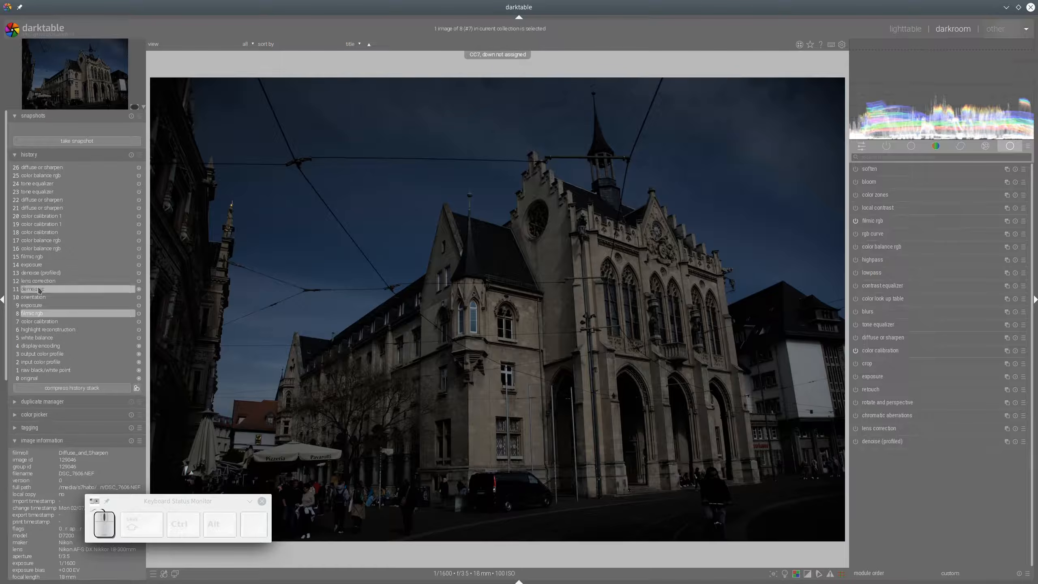
pyautogui.click(29, 281)
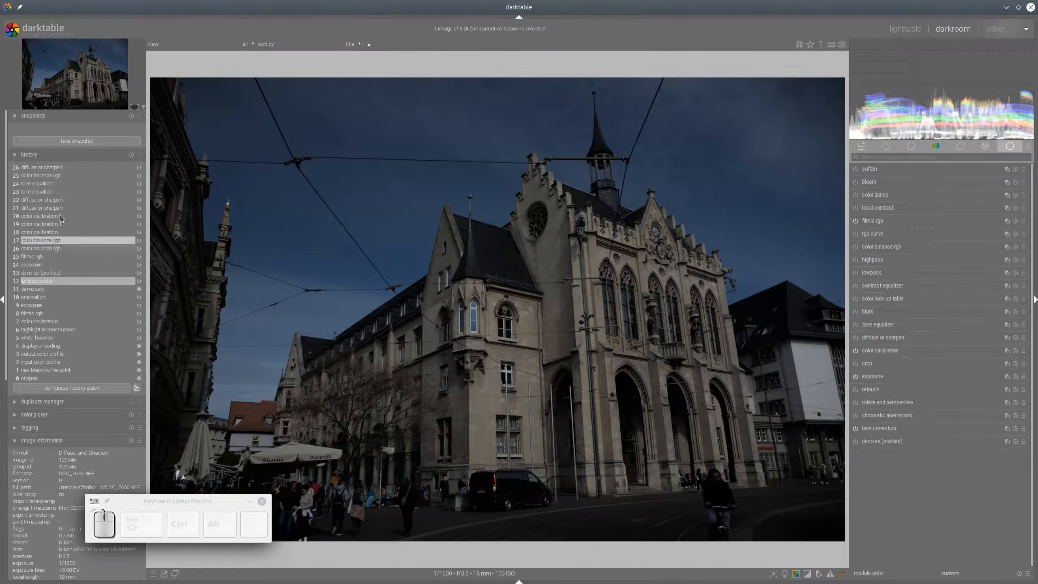
pyautogui.click(68, 143)
pyautogui.click(61, 130)
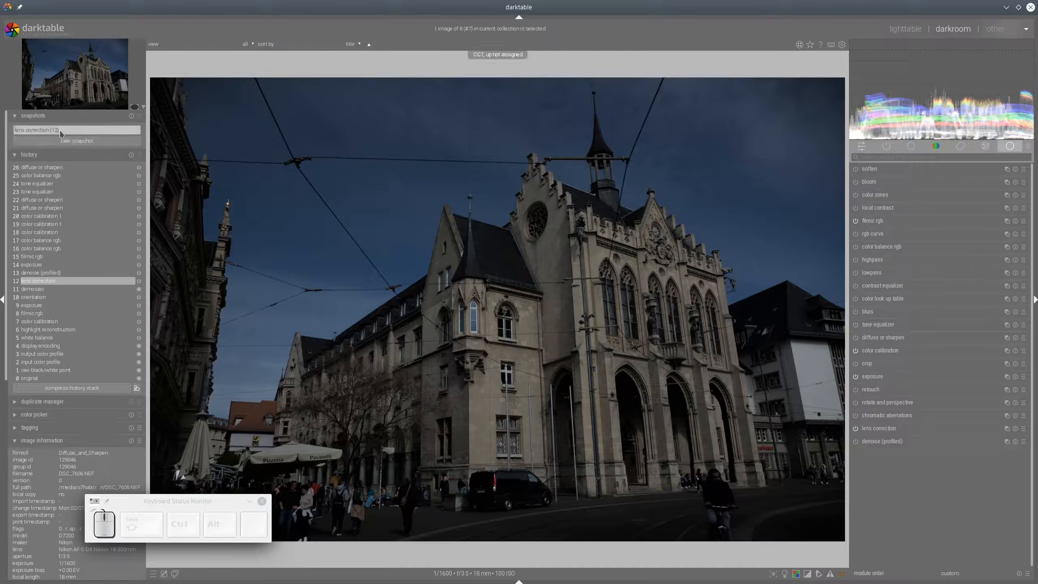
# Restore the latest diffuse or sharpen history step and sweep the comparison divider across the photo
pyautogui.click(61, 167)
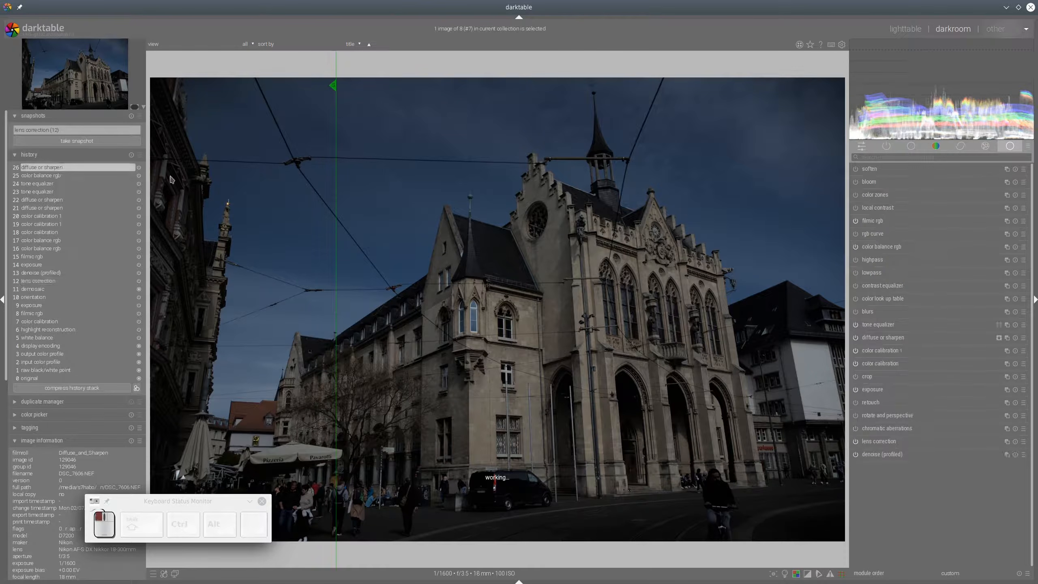
pyautogui.moveTo(332, 217); pyautogui.dragTo(645, 377)
pyautogui.moveTo(531, 380); pyautogui.dragTo(351, 349)
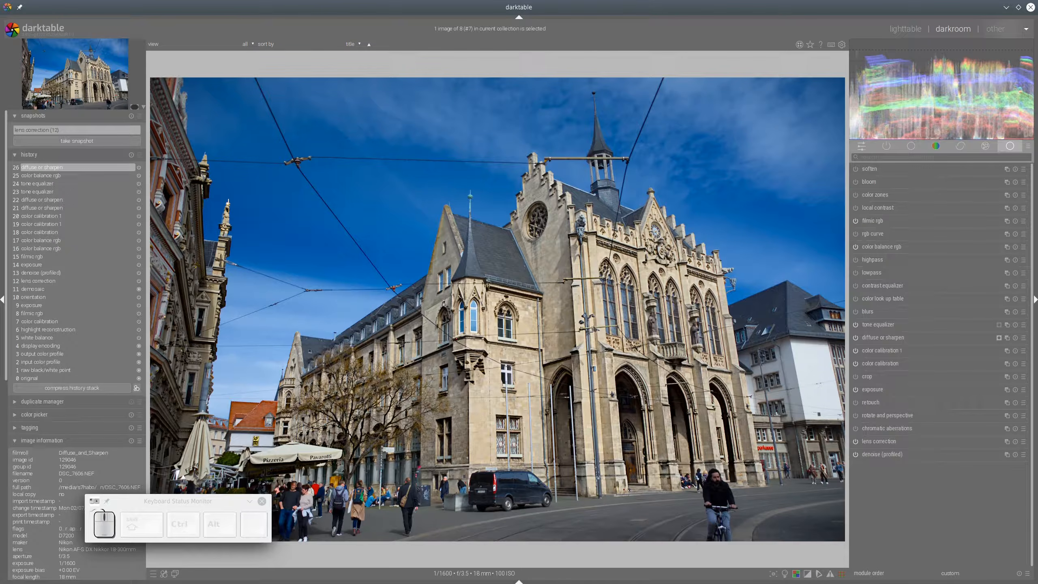
pyautogui.moveTo(154, 262); pyautogui.dragTo(152, 303)
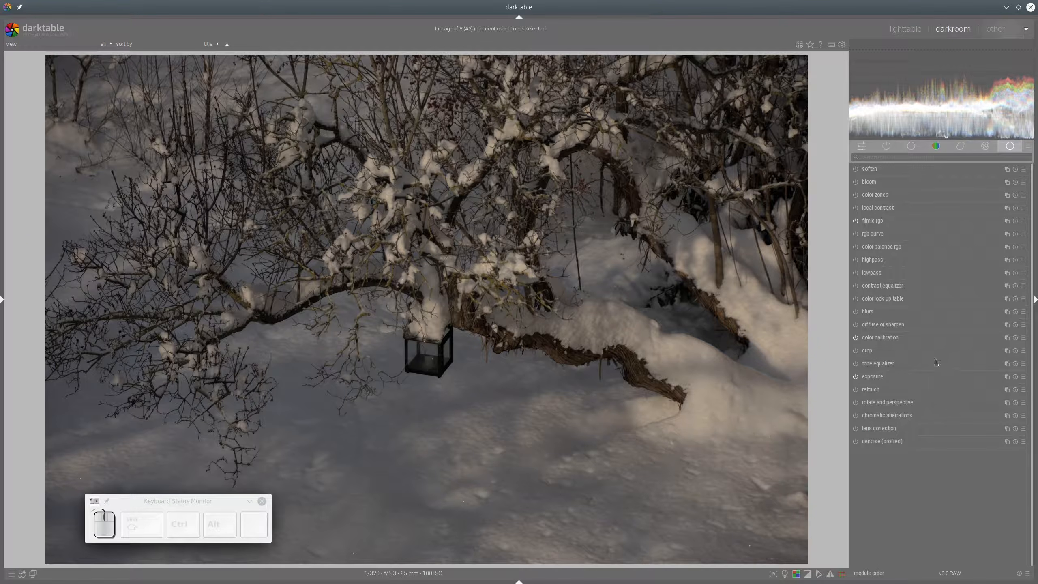
# Enable lens correction and denoise (profiled) on the snowy tree and lantern photo
pyautogui.click(882, 380)
pyautogui.click(882, 379)
pyautogui.click(856, 429)
pyautogui.click(856, 441)
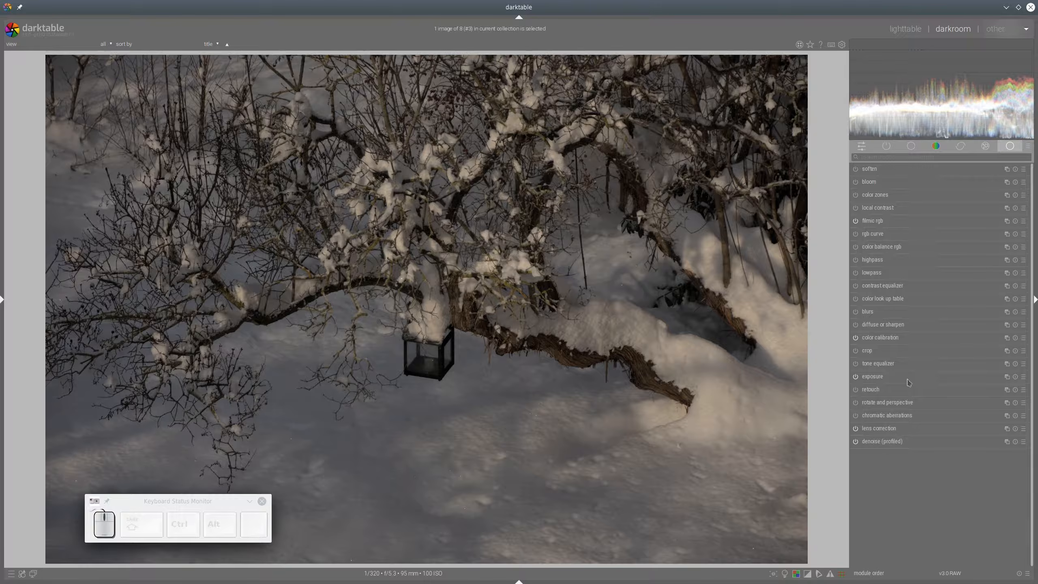
# Raise the exposure to 2.26 EV and lower the contrast in filmic rgb's look settings to about 0.9
pyautogui.click(871, 377)
pyautogui.click(976, 415)
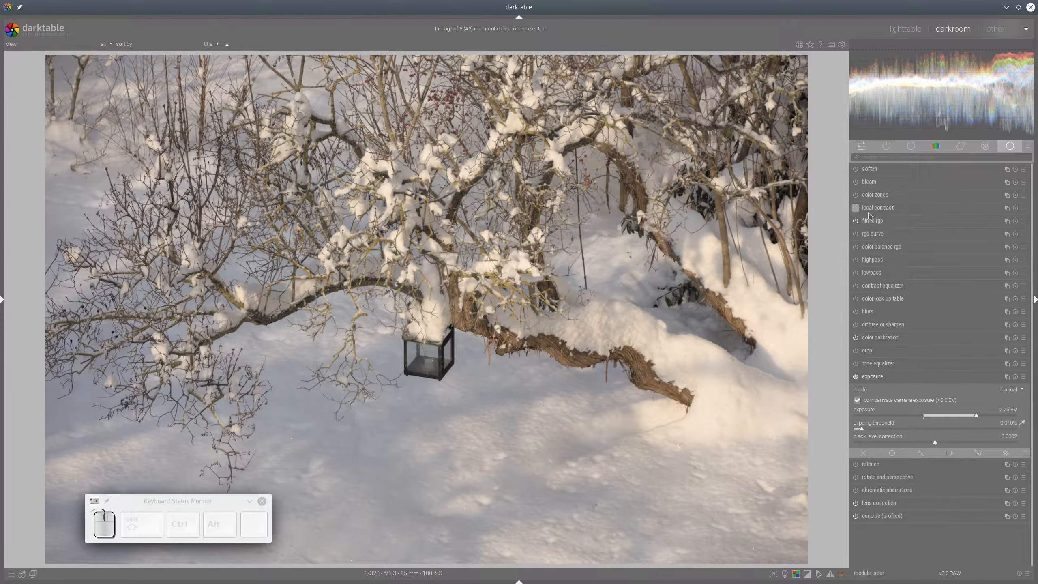
pyautogui.click(876, 222)
pyautogui.click(939, 286)
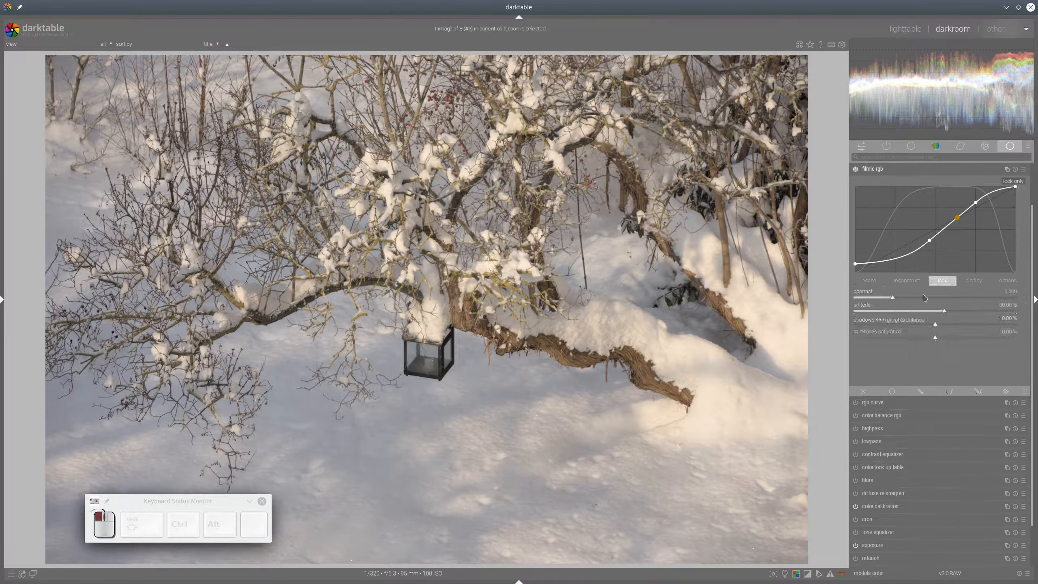
pyautogui.click(882, 298)
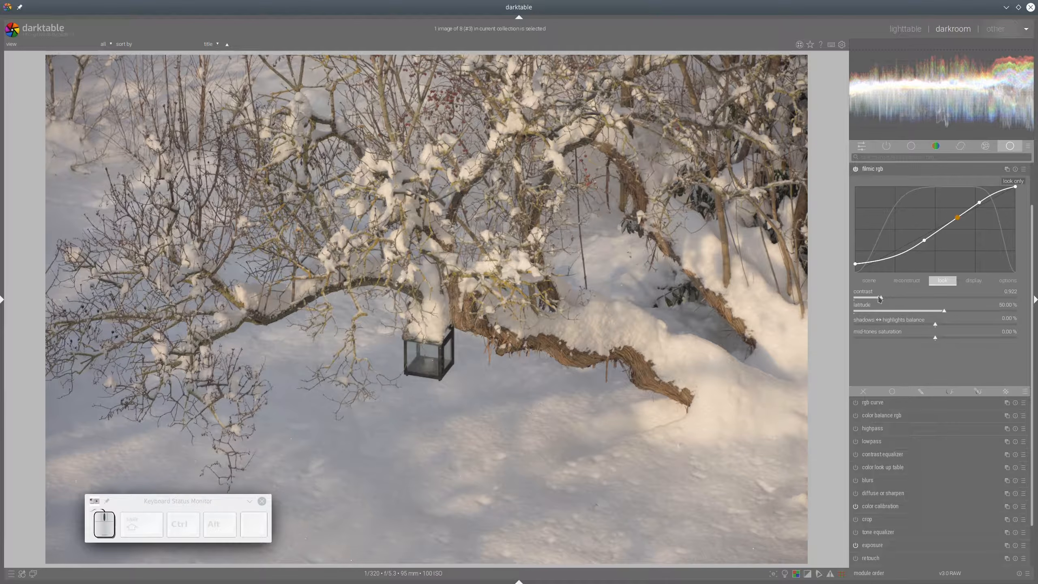
pyautogui.click(879, 298)
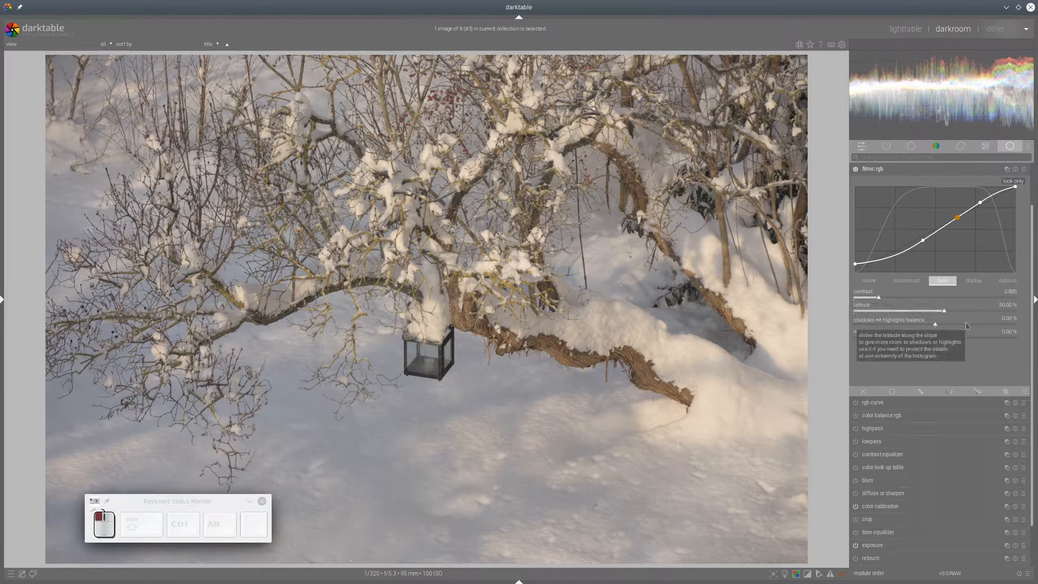
pyautogui.click(879, 171)
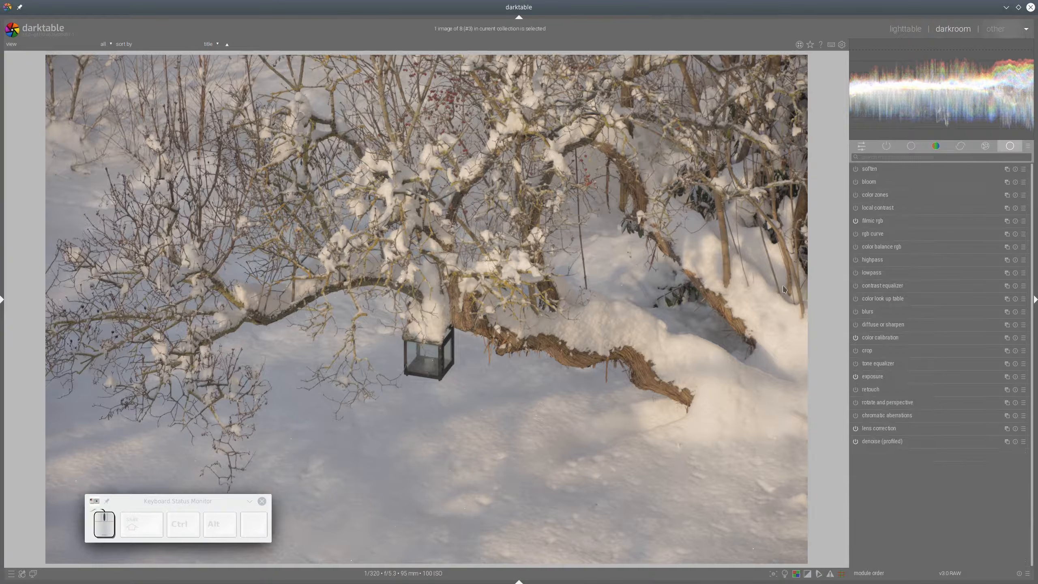
# In color balance rgb, set global vibrance to 16.25 %, saturation to 24.13 % shadows and 10.24 % mid-tones, and brilliance to -10.24 % global and 11.25 % highlights
pyautogui.click(876, 248)
pyautogui.click(962, 212)
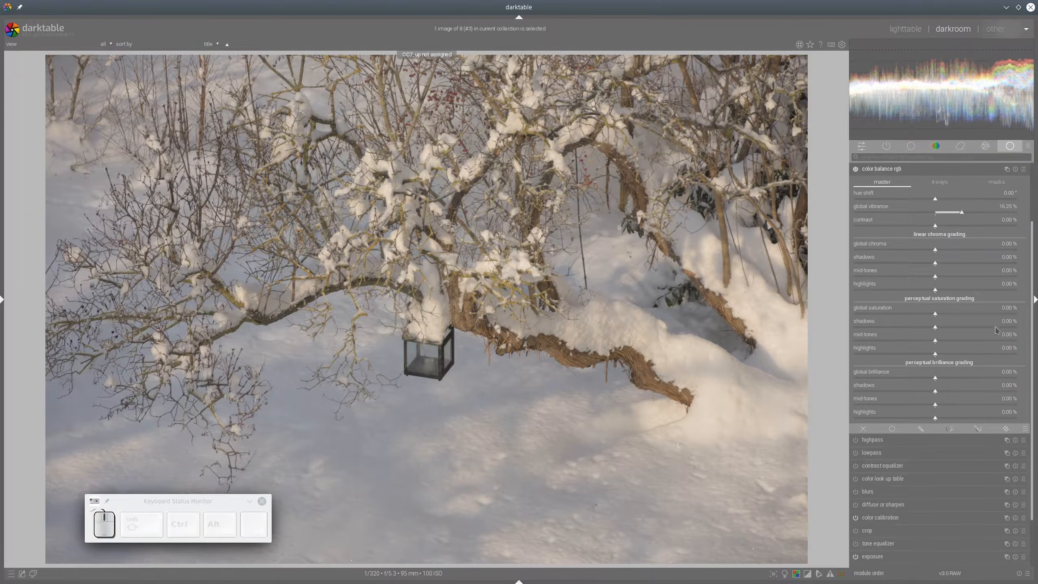
pyautogui.moveTo(996, 328); pyautogui.dragTo(1014, 329)
pyautogui.click(969, 339)
pyautogui.click(972, 418)
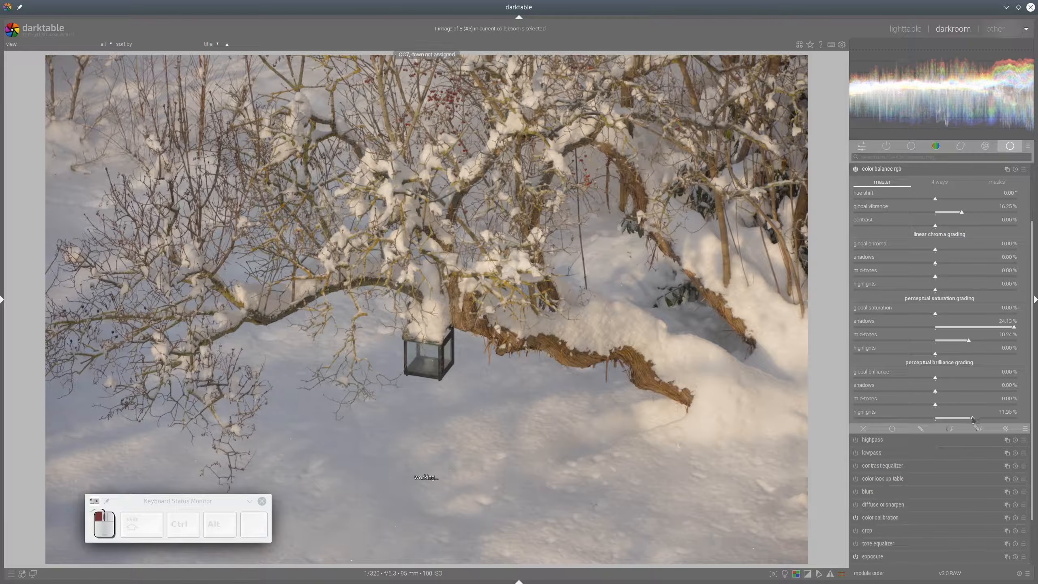
pyautogui.click(903, 377)
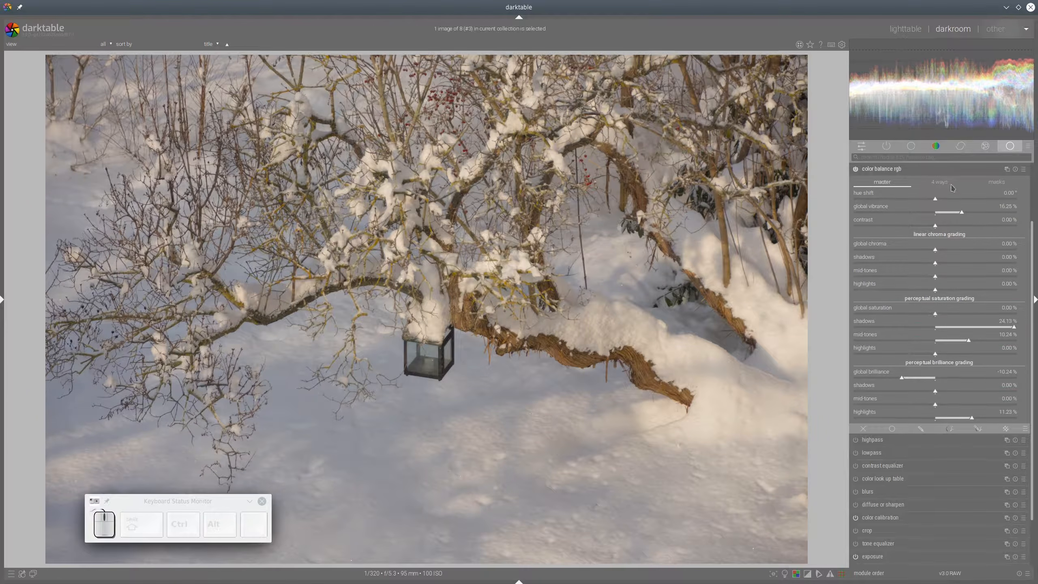
# Set color balance rgb's power luminance to -8.13 % and highlights gain luminance to 21.96 %, compare with the module off, and collapse it
pyautogui.click(951, 186)
pyautogui.click(908, 362)
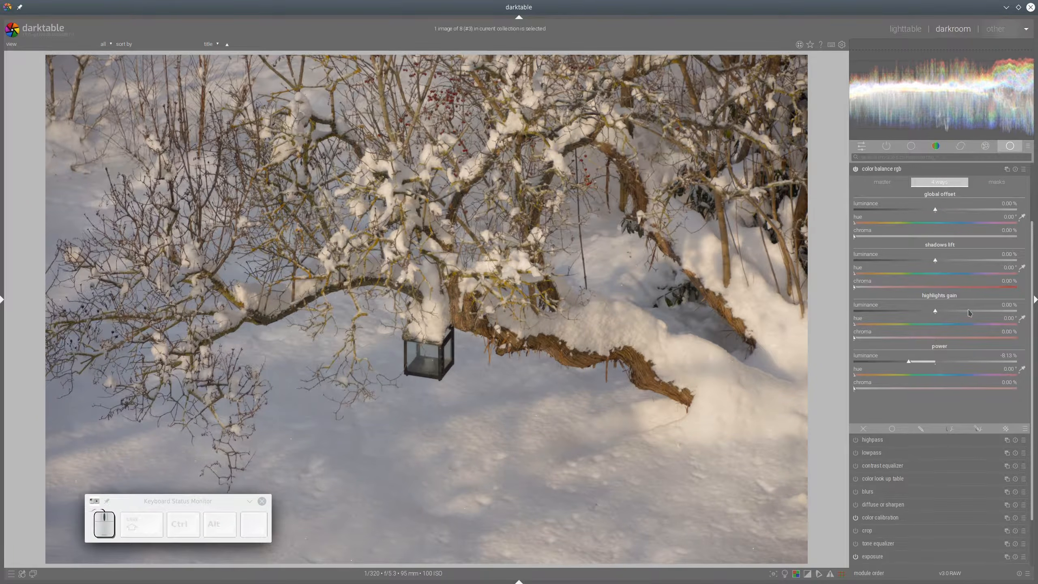
pyautogui.click(970, 312)
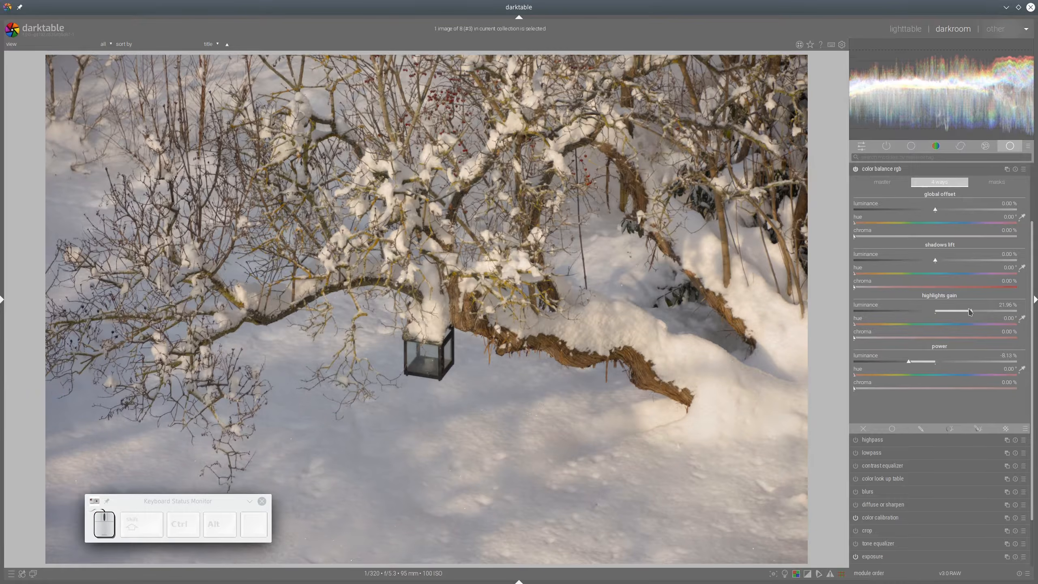
pyautogui.click(856, 169)
pyautogui.click(856, 170)
pyautogui.click(883, 169)
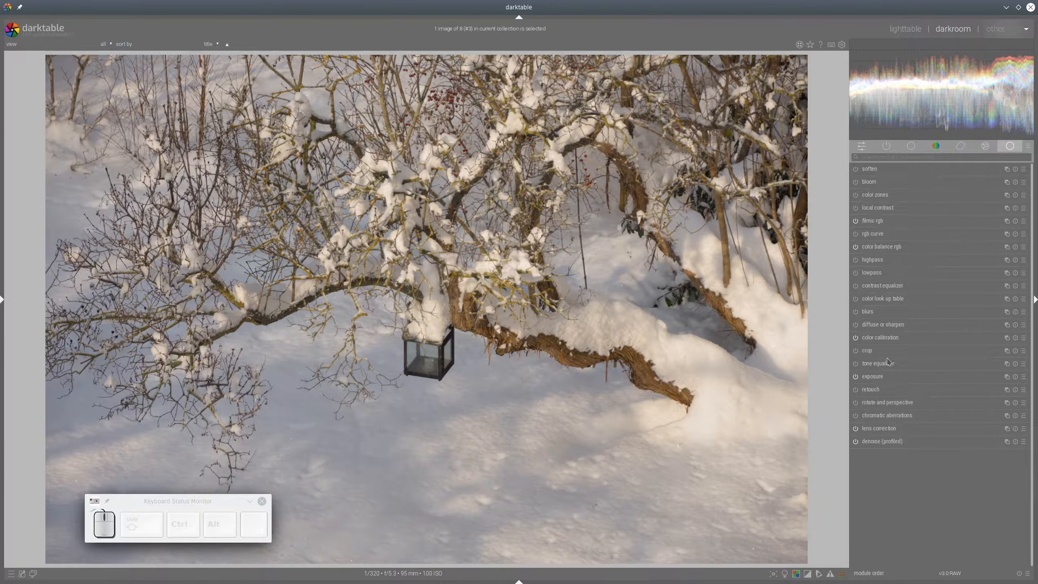
# Adjust the tone equalizer's mask exposure compensation, lower its tone curve around -1 EV to darken the brightest tones, and collapse the module
pyautogui.click(862, 365)
pyautogui.click(996, 339)
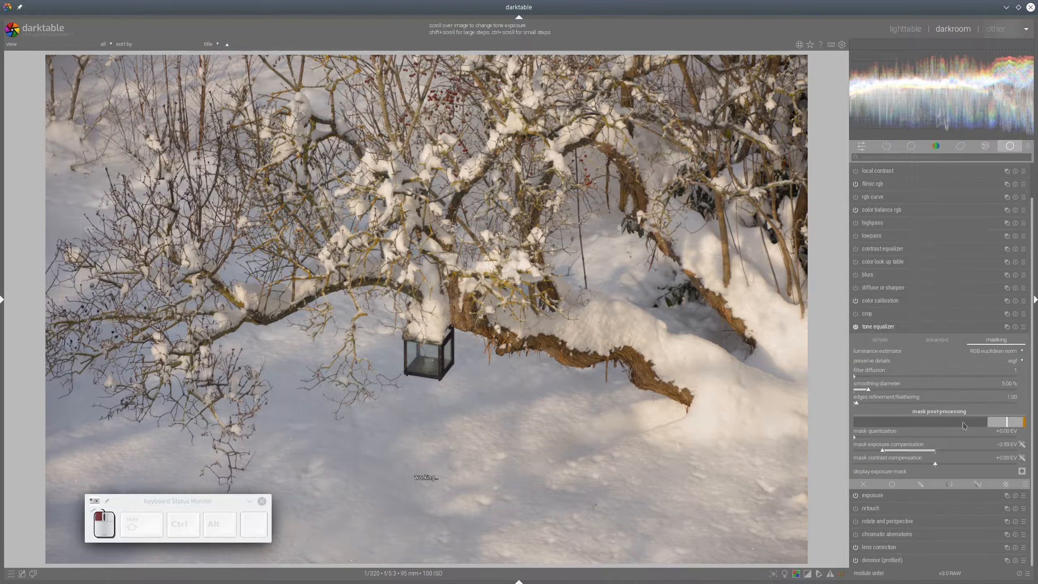
pyautogui.click(936, 339)
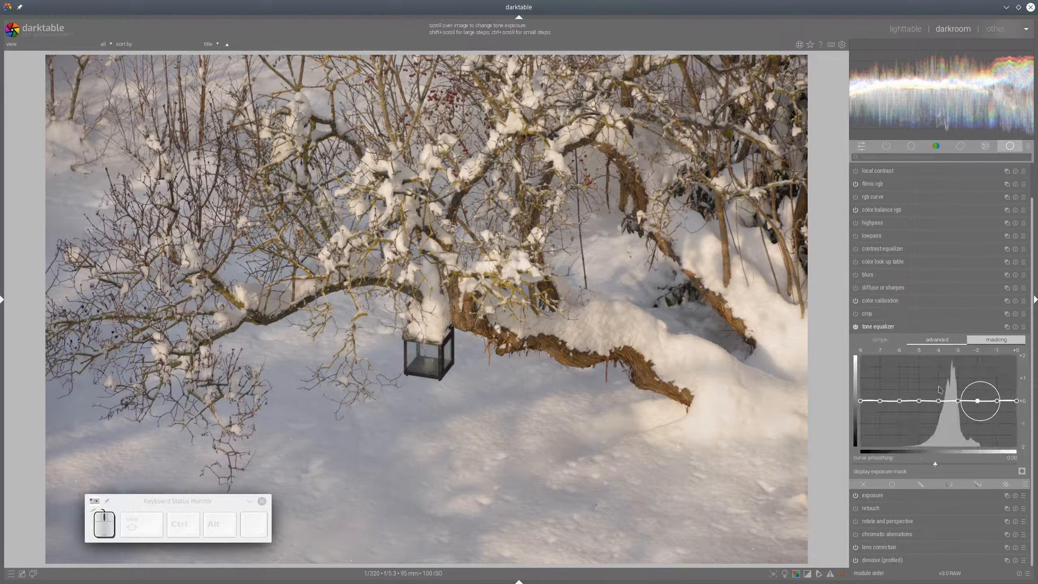
pyautogui.moveTo(1002, 399); pyautogui.dragTo(998, 418)
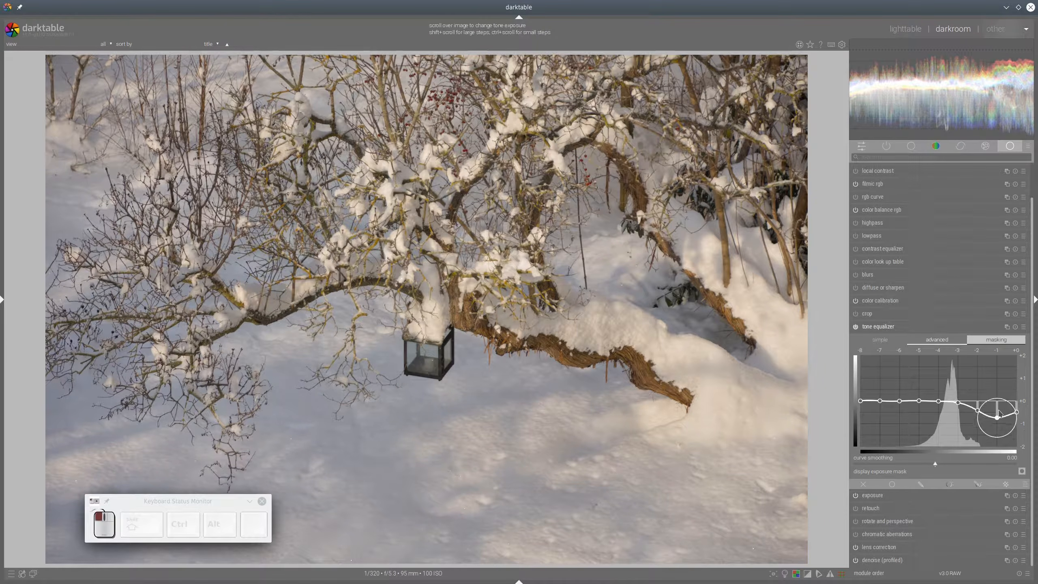
pyautogui.click(919, 326)
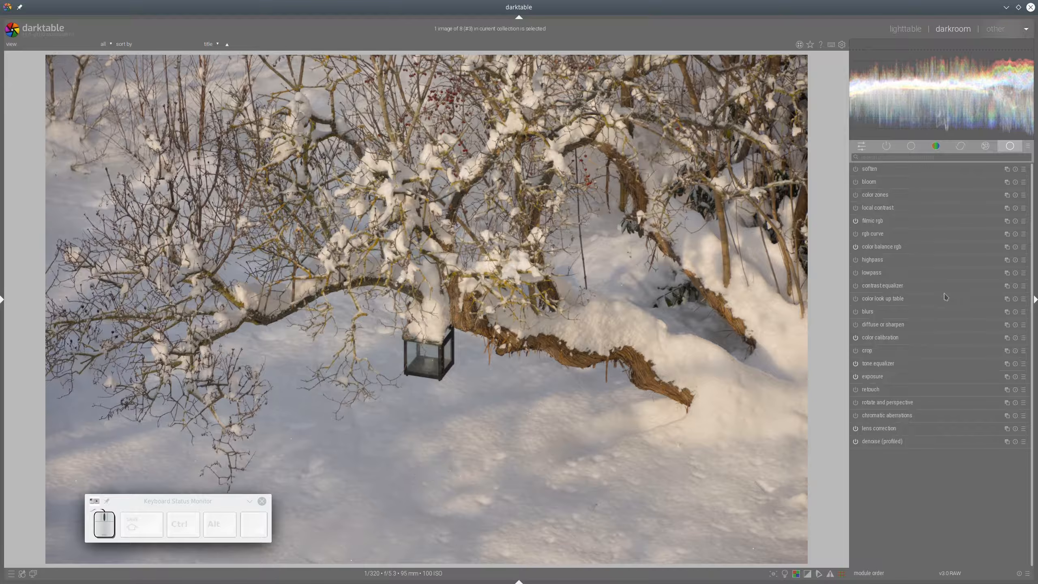
# Apply the diffuse or sharpen preset that uses 4 iterations, a 64 px radius span and +50 % third and fourth order speeds
pyautogui.click(865, 325)
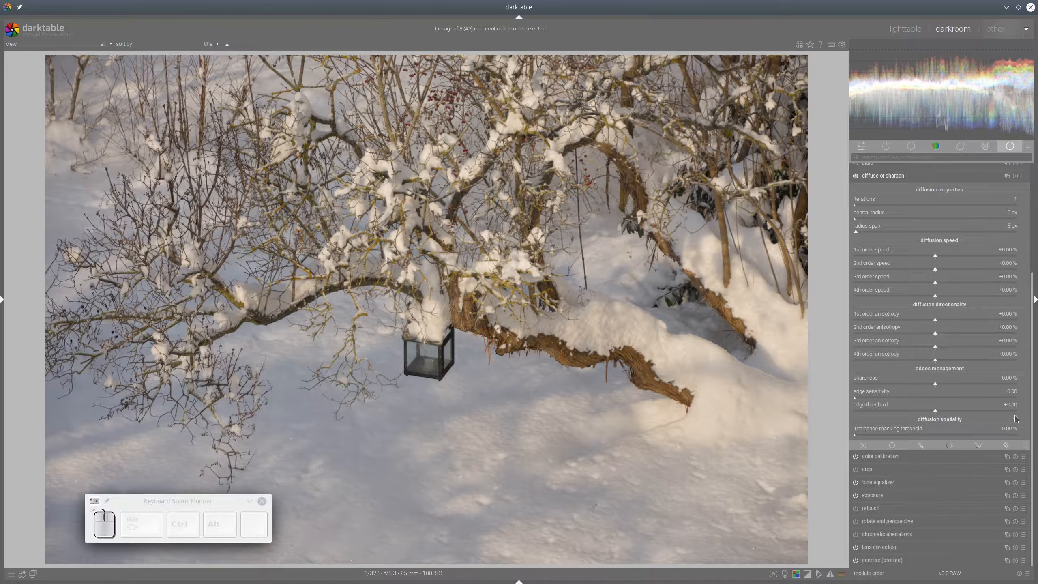
pyautogui.click(1024, 176)
pyautogui.click(963, 307)
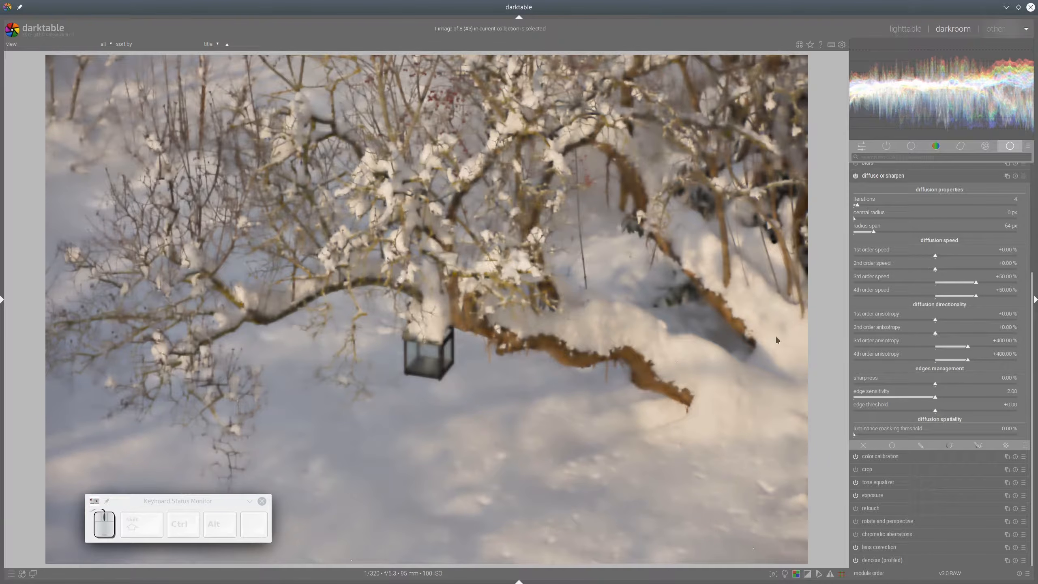
# Blend diffuse or sharpen uniformly in subtract mode with a blend fulcrum of -1.40 EV
pyautogui.click(892, 445)
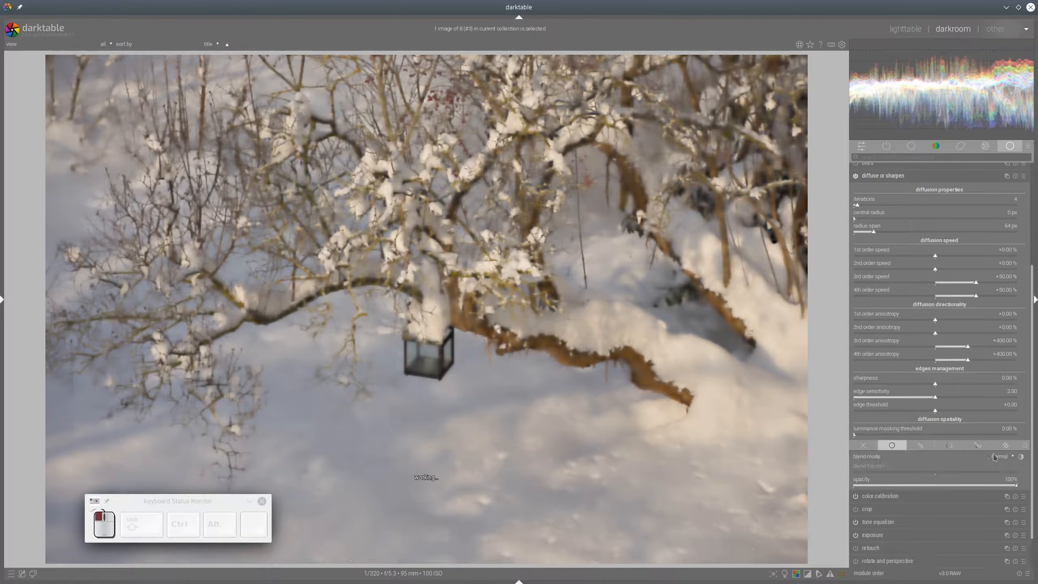
pyautogui.click(1004, 459)
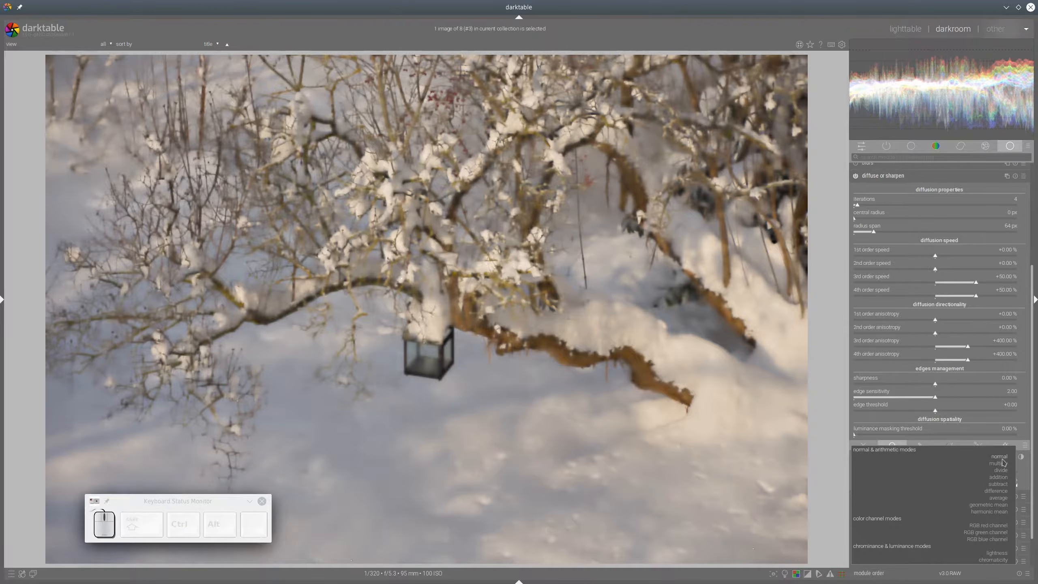
pyautogui.click(999, 484)
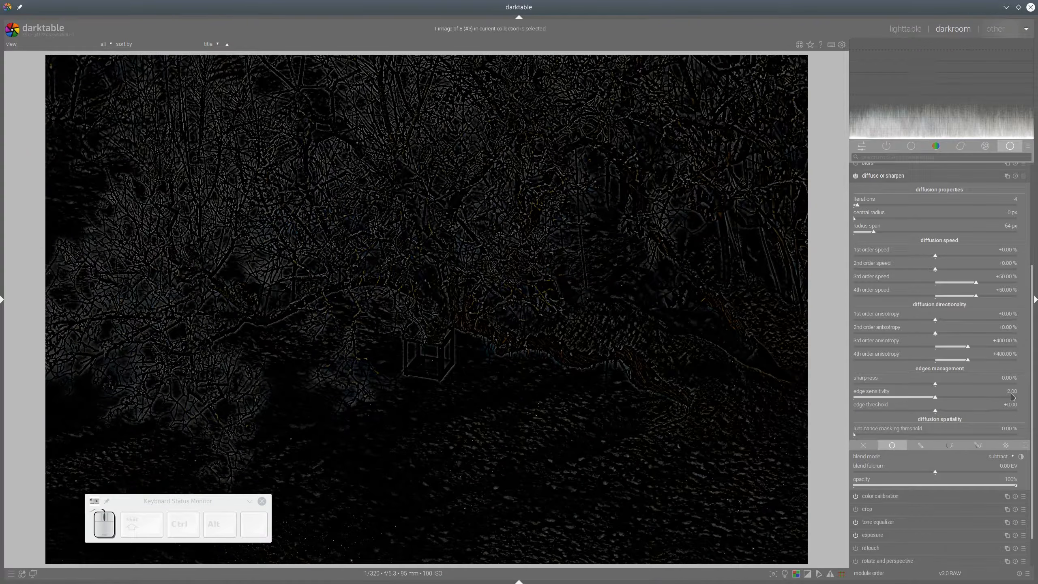
pyautogui.moveTo(915, 473); pyautogui.dragTo(904, 474)
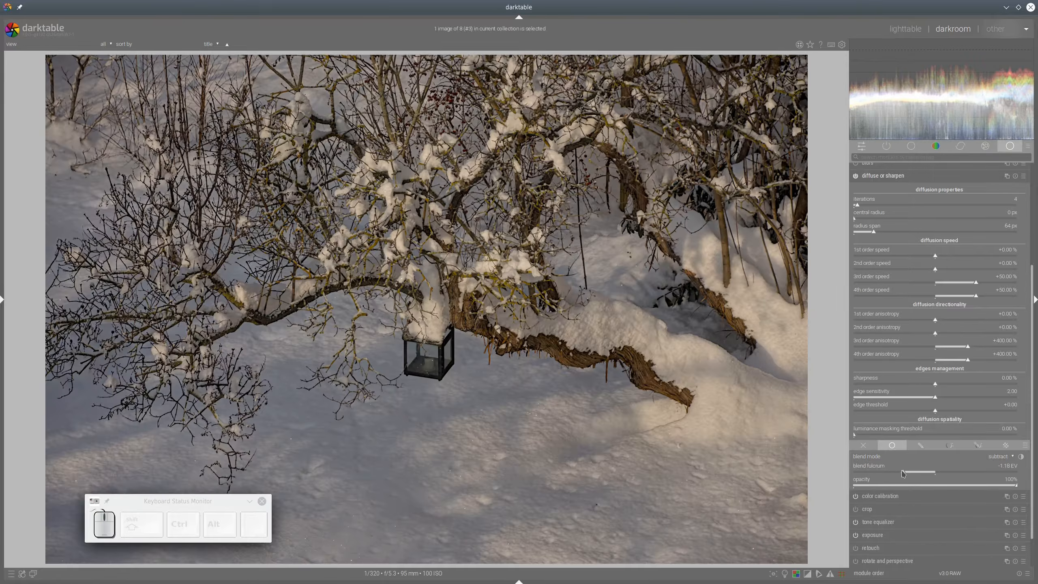
pyautogui.click(898, 473)
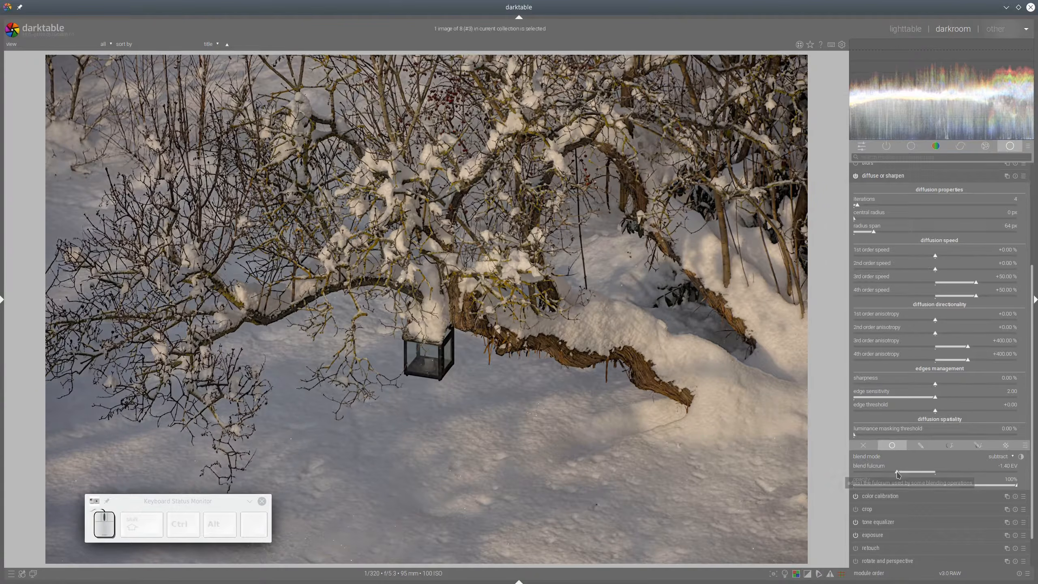
# Compare the photo with diffuse or sharpen off and on, and collapse the module
pyautogui.click(856, 177)
pyautogui.click(855, 176)
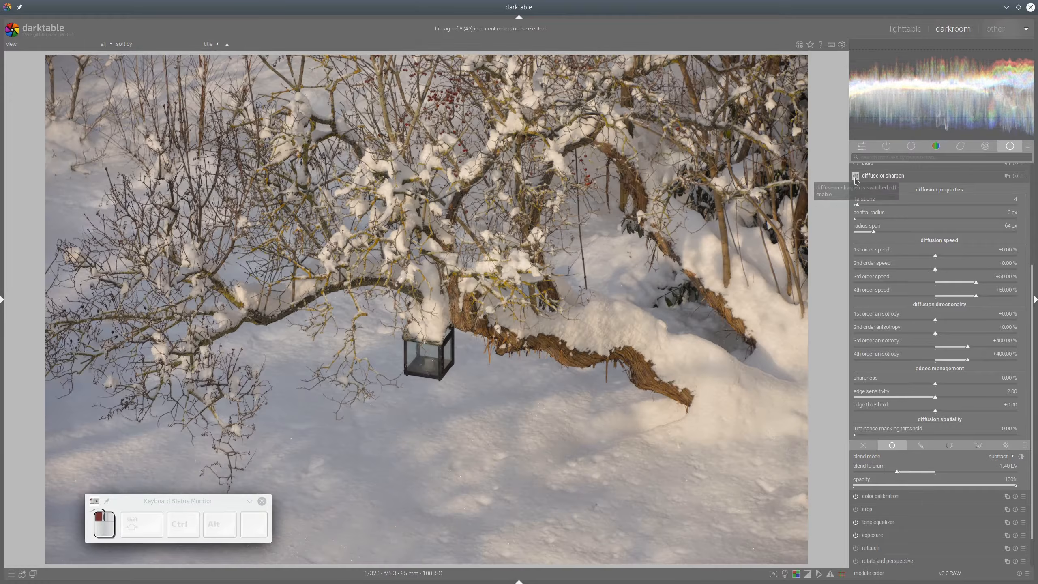
pyautogui.click(855, 176)
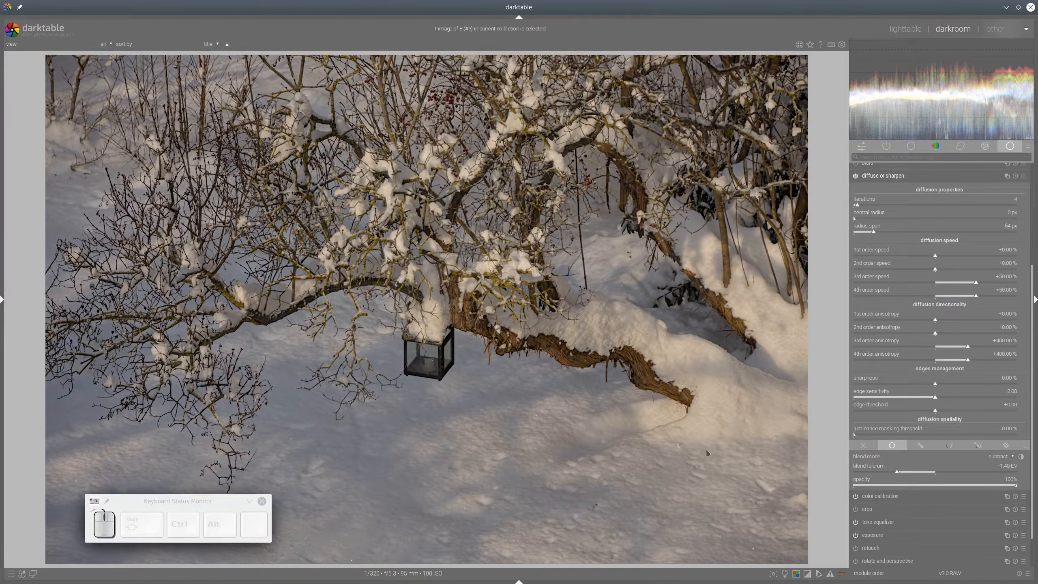
pyautogui.click(897, 178)
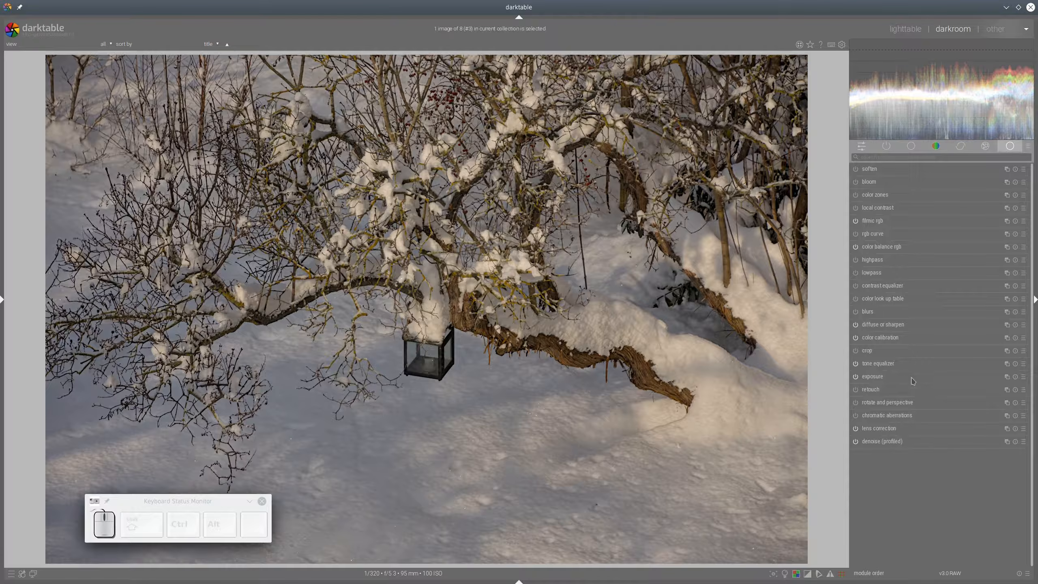
# Create a new tone equalizer instance and move it above diffuse or sharpen in the module order
pyautogui.click(1007, 363)
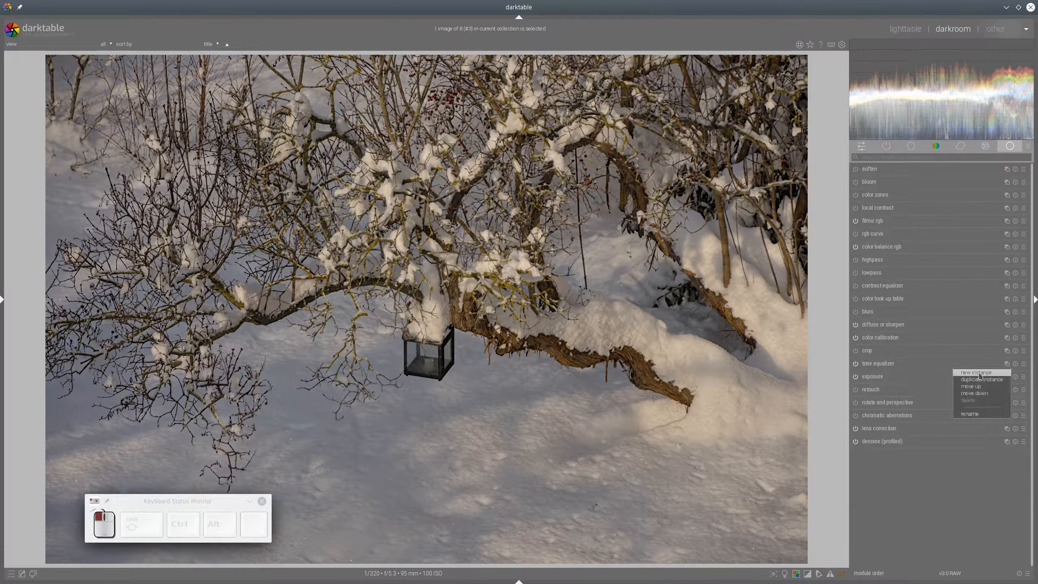
pyautogui.click(982, 374)
pyautogui.click(913, 314)
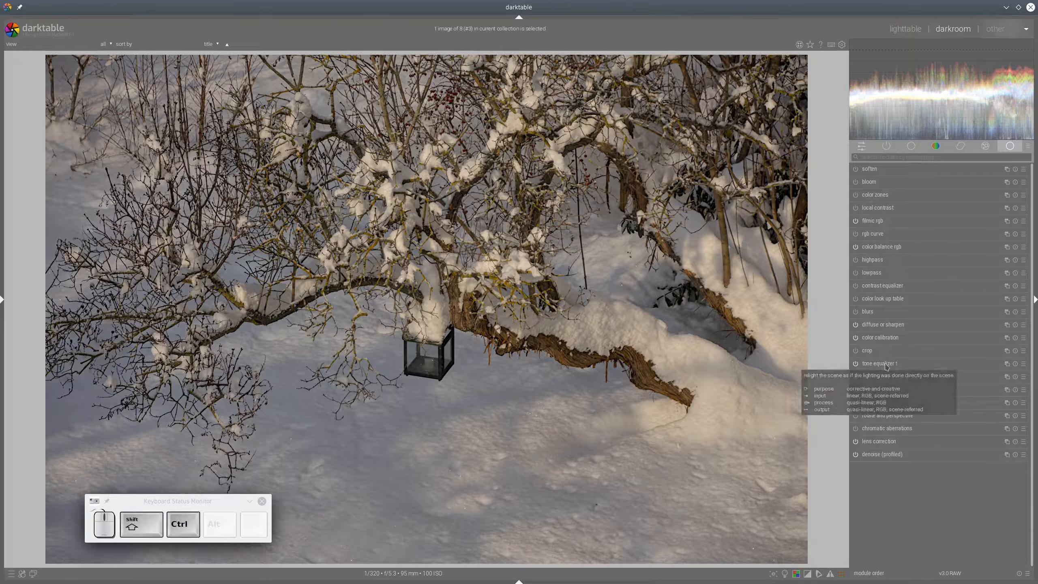
pyautogui.moveTo(882, 368); pyautogui.dragTo(896, 324)
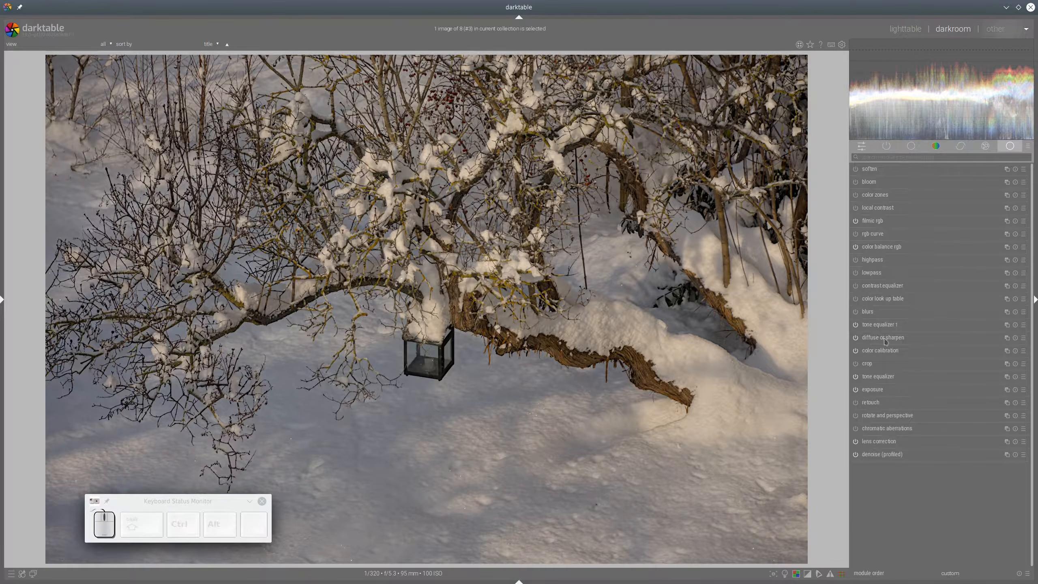
# Apply the simple tone curve preset to tone equalizer 1, and check its exposure mask and masking settings
pyautogui.click(880, 326)
pyautogui.click(1023, 276)
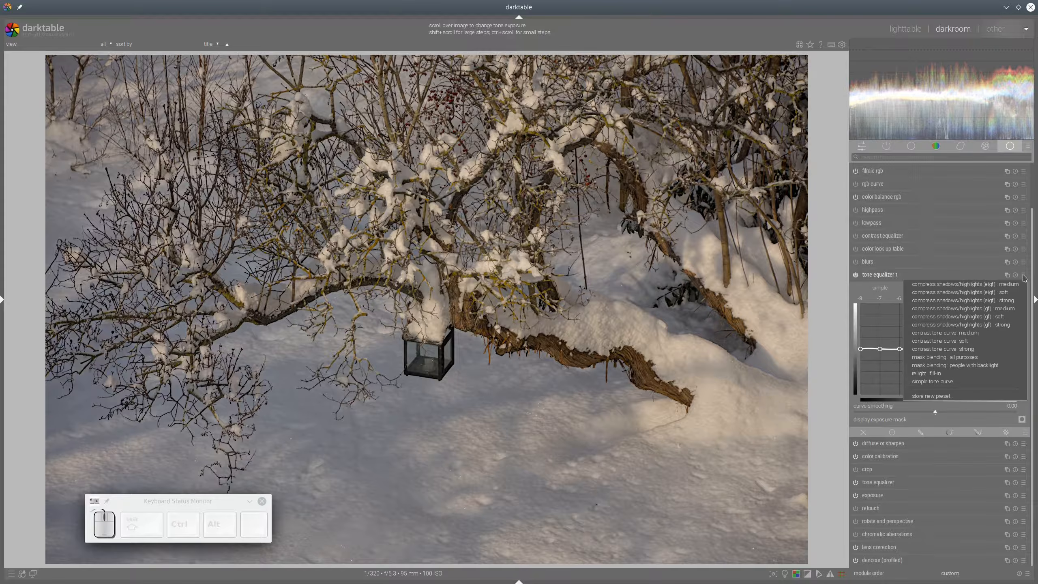
pyautogui.click(937, 382)
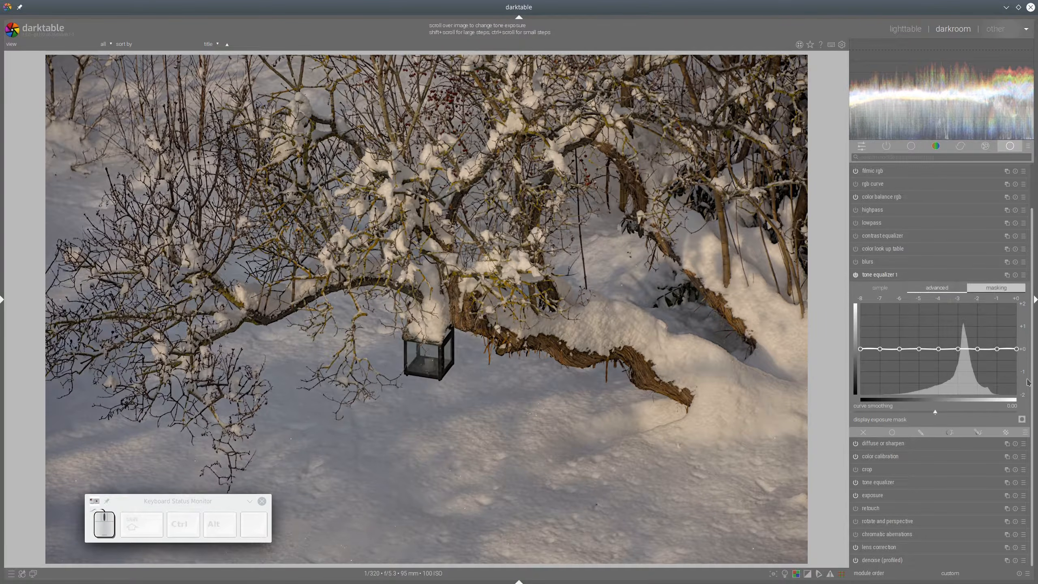
pyautogui.click(1023, 419)
pyautogui.click(1023, 419)
pyautogui.click(995, 289)
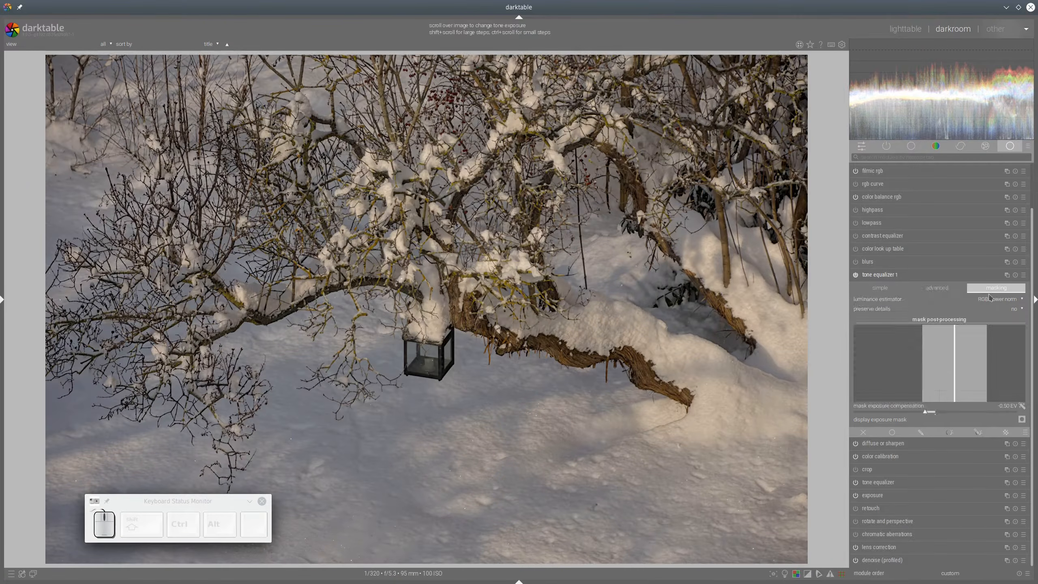
# Raise tone equalizer 1's advanced curve around -1 EV to brighten the snow highlights, and collapse the module
pyautogui.click(935, 289)
pyautogui.scroll(2, 997, 319)
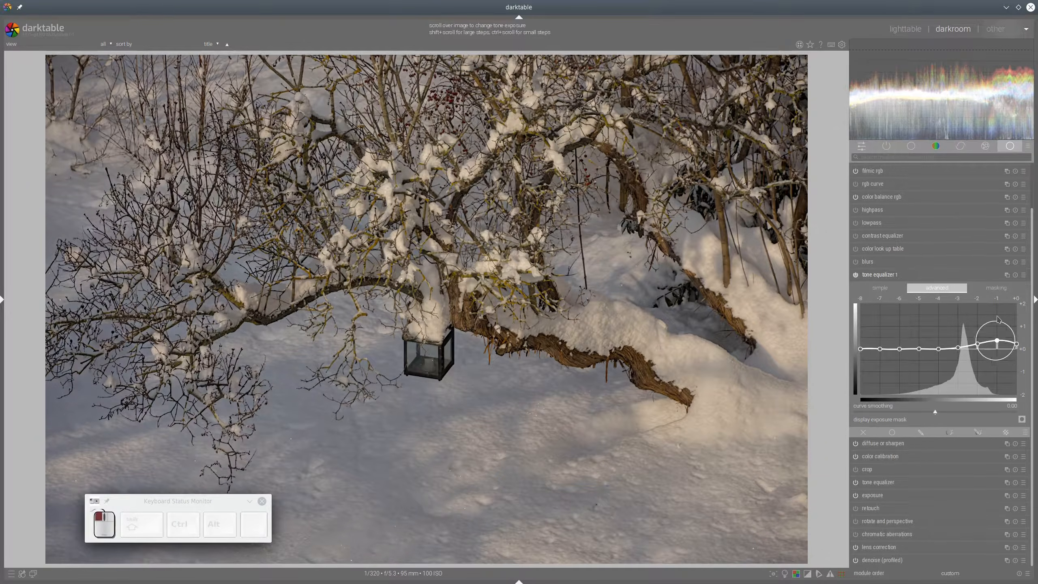
pyautogui.moveTo(995, 323)
pyautogui.mouseDown()
pyautogui.moveTo(945, 327)
pyautogui.moveTo(999, 319)
pyautogui.mouseUp()
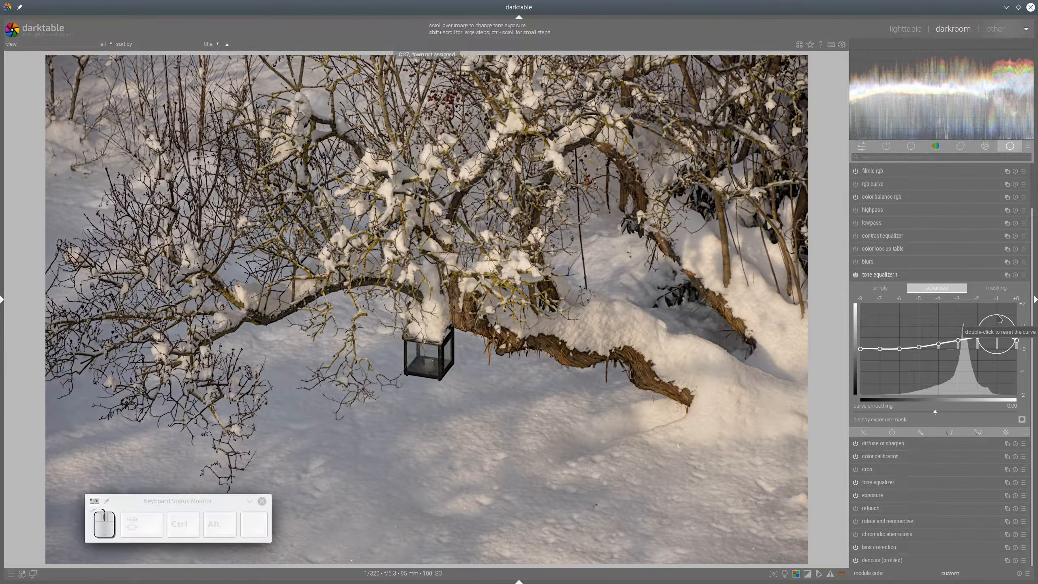
pyautogui.click(910, 275)
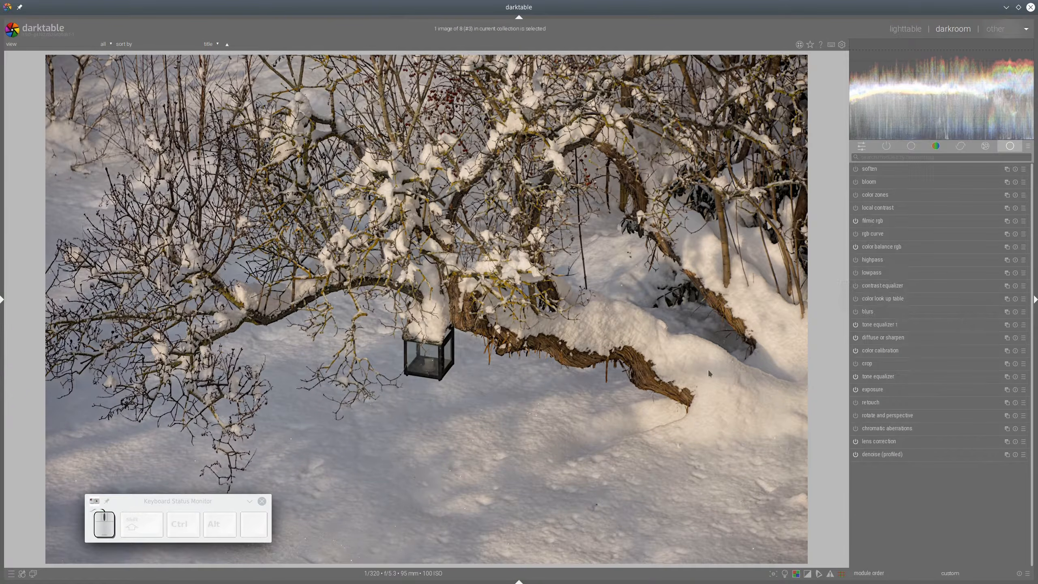
# Inspect the snowy branch and the lantern up close, and return to the full photo
pyautogui.scroll(3, 718, 373)
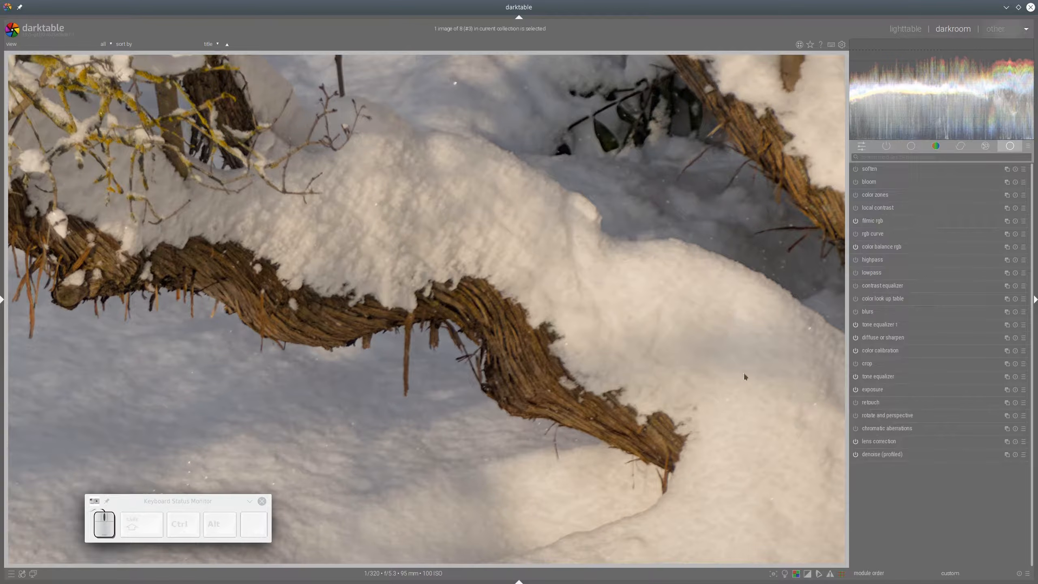
pyautogui.moveTo(502, 306); pyautogui.dragTo(716, 490)
pyautogui.moveTo(363, 330); pyautogui.dragTo(555, 163)
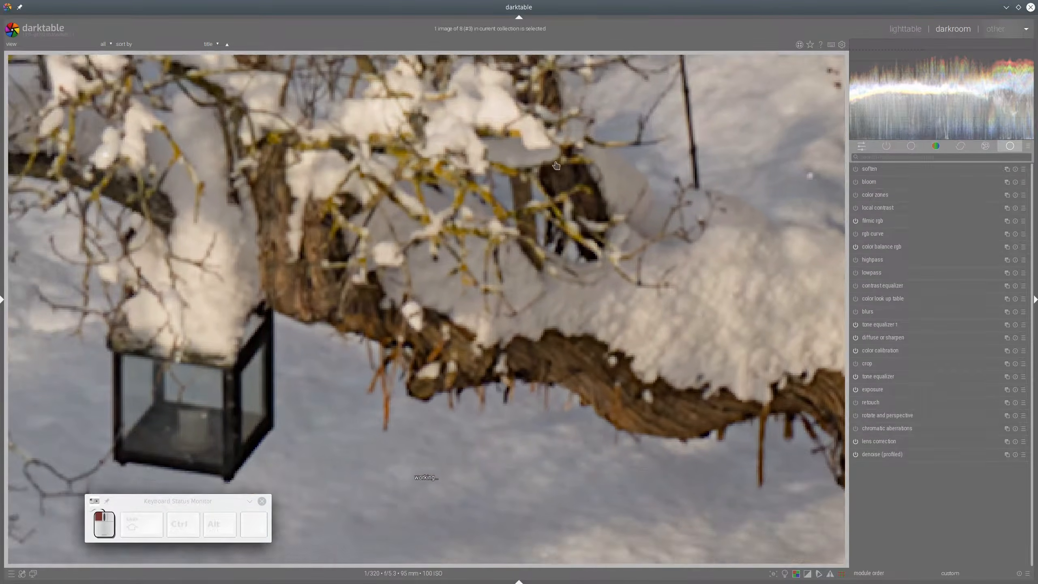
pyautogui.scroll(-4, 563, 258)
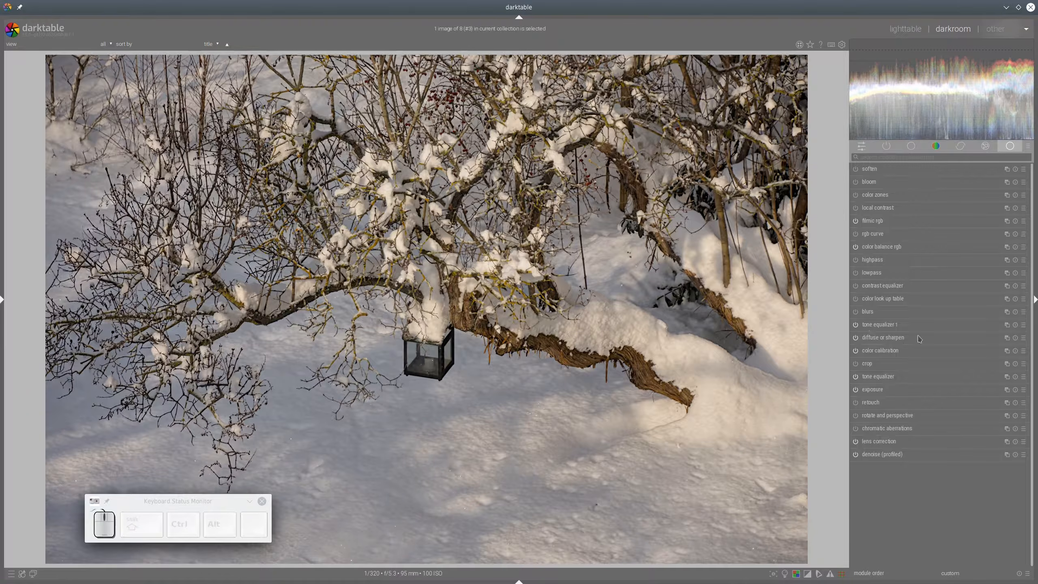
# Add a new color calibration instance and set its R channel to input R about 1.16, input G about -0.13 and input B about -0.12
pyautogui.click(1007, 351)
pyautogui.click(961, 360)
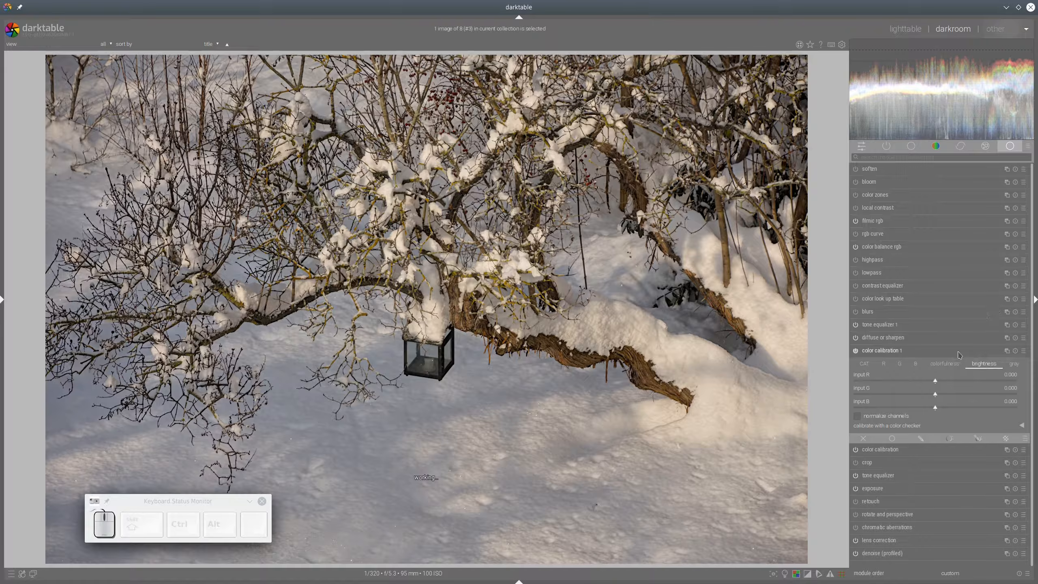
pyautogui.click(884, 364)
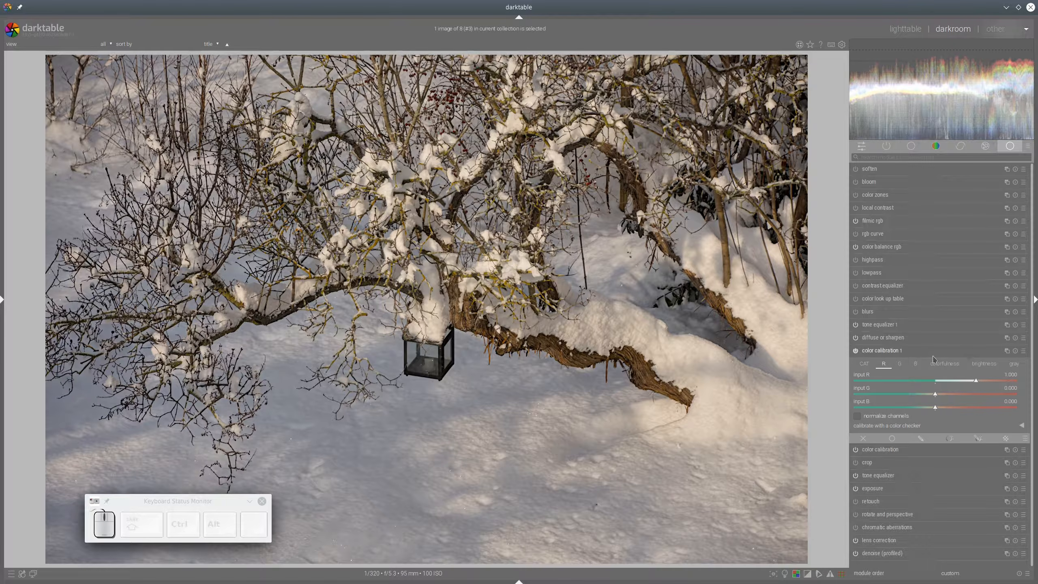
pyautogui.click(886, 367)
pyautogui.click(930, 395)
pyautogui.click(931, 408)
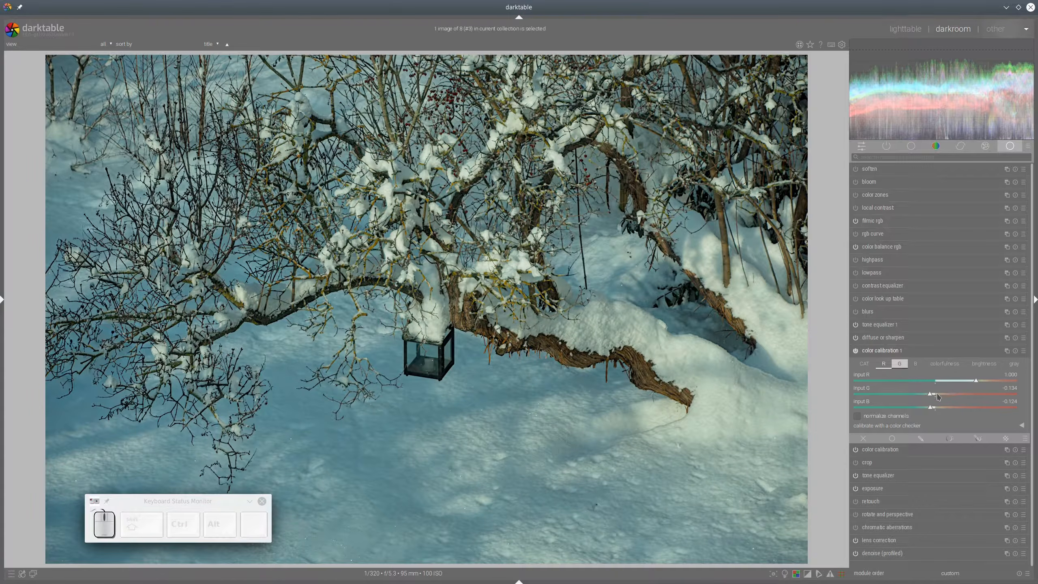
pyautogui.click(983, 381)
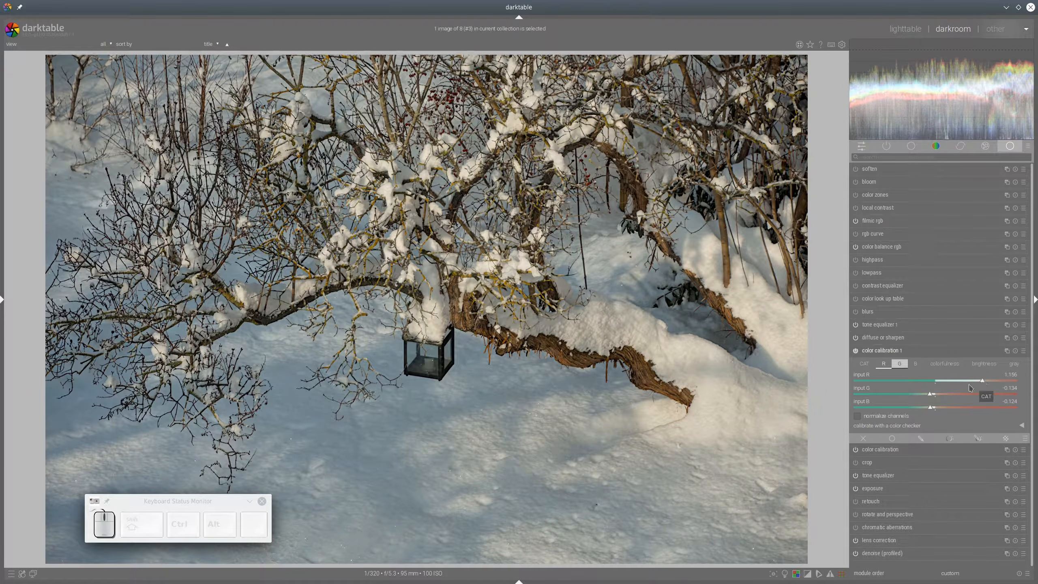
pyautogui.scroll(3, 984, 382)
# Set color calibration 1's B channel to input R -0.074 and input B 1.057, and collapse the module
pyautogui.click(916, 364)
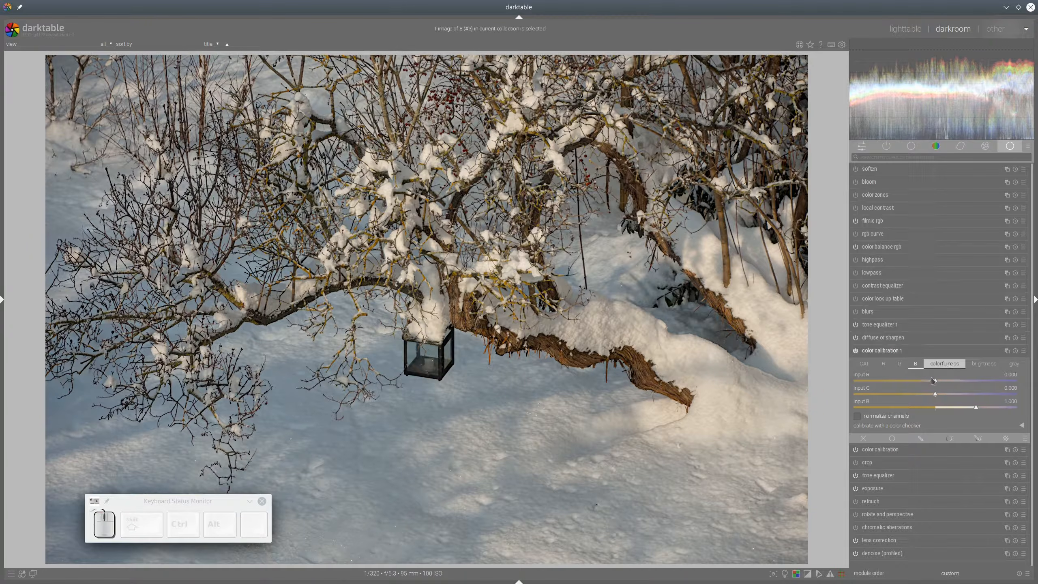
pyautogui.scroll(3, 934, 383)
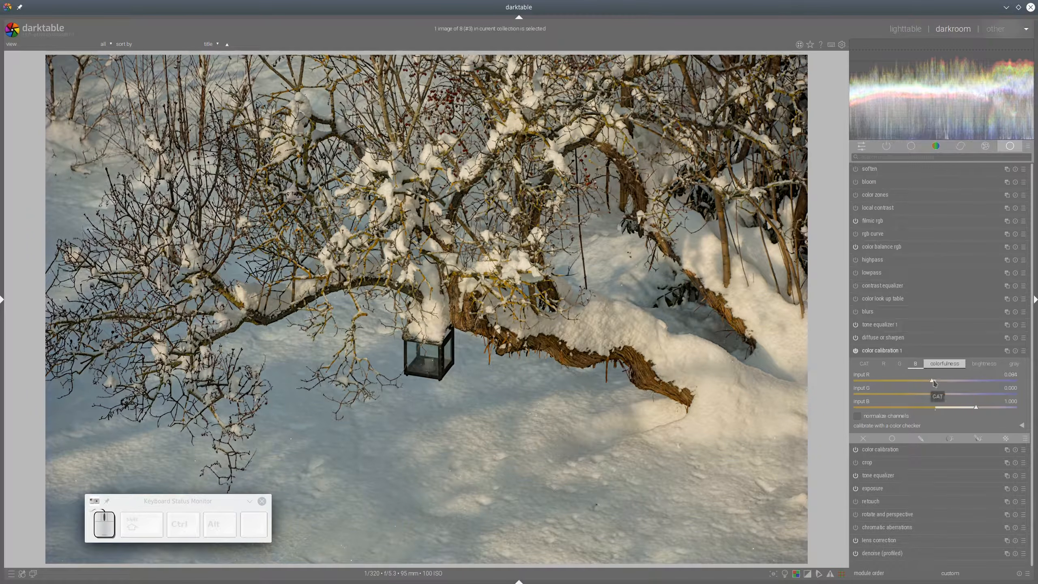
pyautogui.scroll(3, 935, 382)
pyautogui.scroll(-2, 935, 382)
pyautogui.click(979, 409)
pyautogui.scroll(-1, 933, 382)
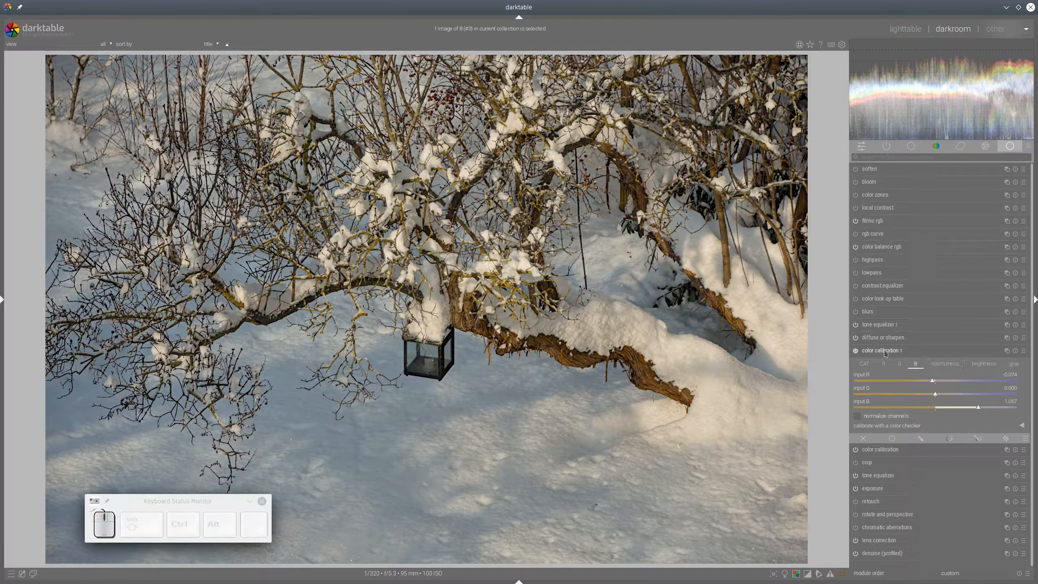
pyautogui.click(915, 351)
# In color balance rgb, set linear chroma grading to 17.99 % global and 20.10 % shadows, and collapse the module
pyautogui.click(879, 245)
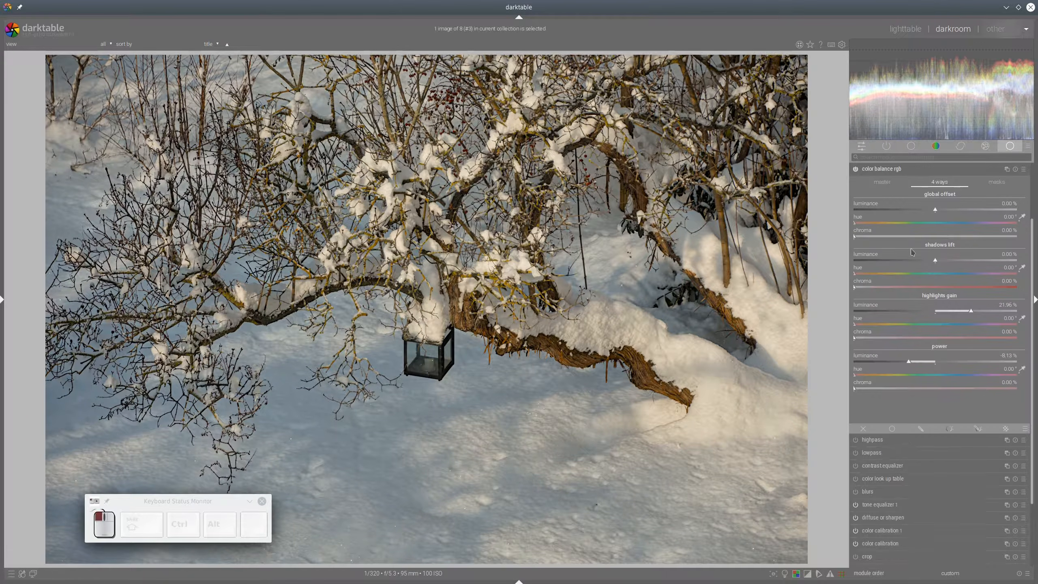
pyautogui.click(964, 251)
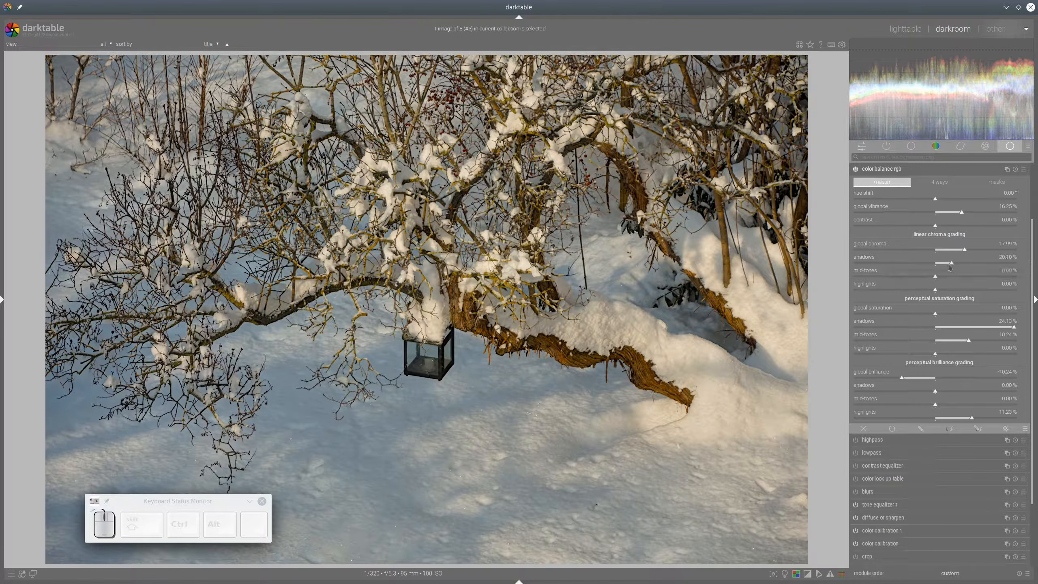
pyautogui.click(882, 168)
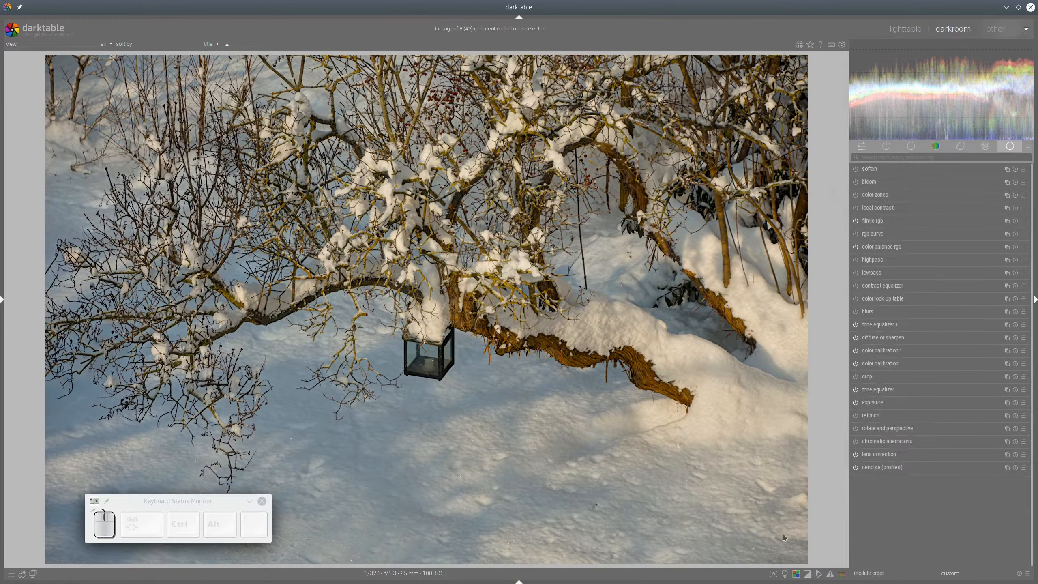
# Check the photo in color assessment mode, set the exposure module's exposure to 2.54 EV, and collapse it
pyautogui.click(785, 574)
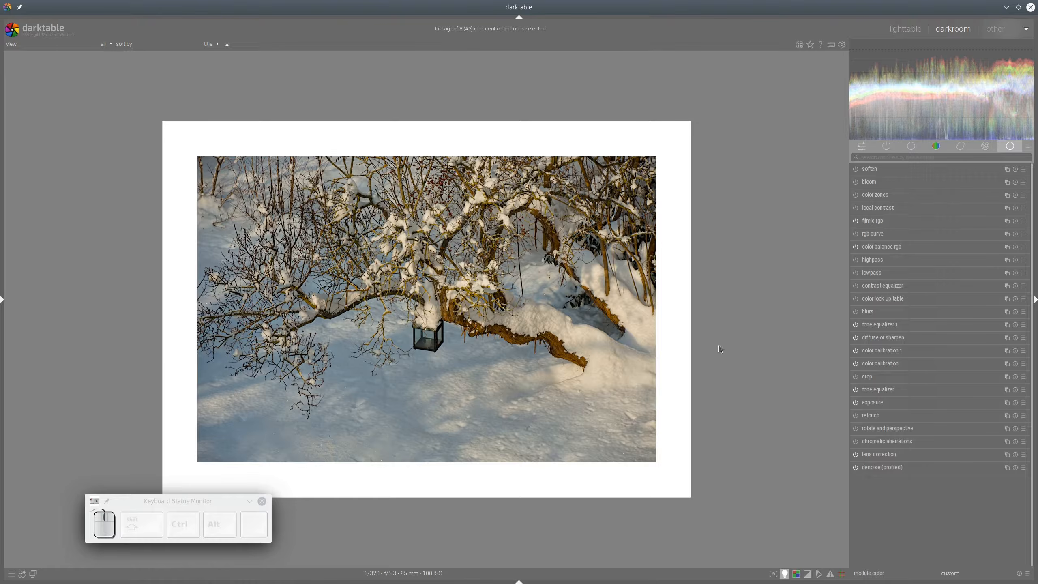
pyautogui.click(785, 574)
pyautogui.click(885, 404)
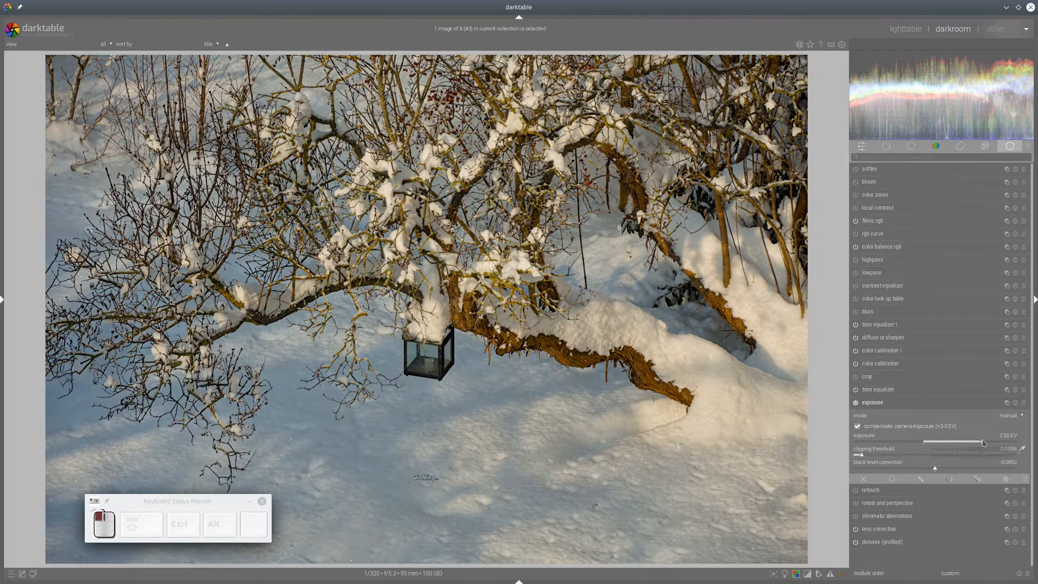
pyautogui.scroll(10, 978, 442)
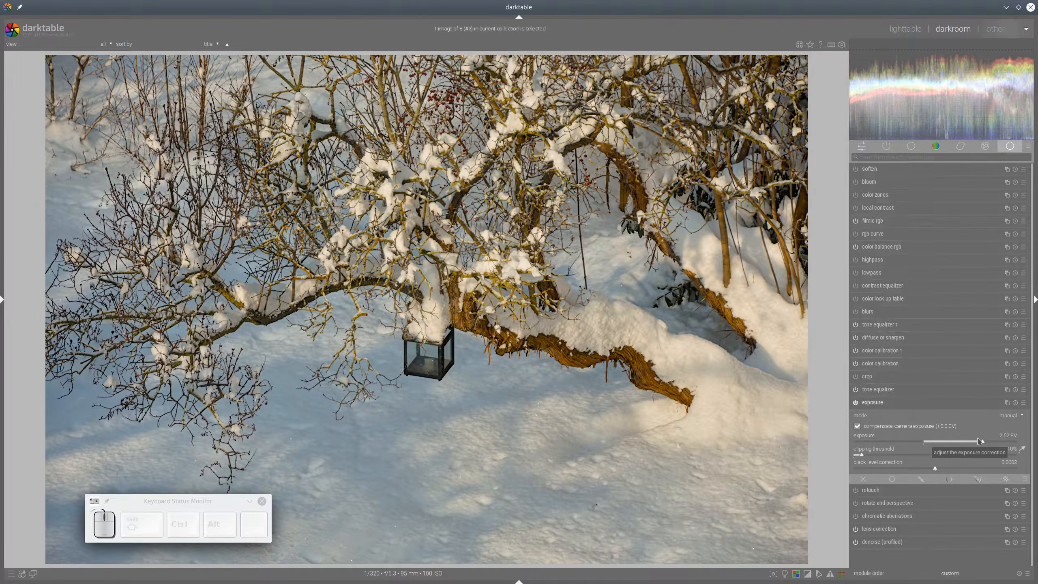
pyautogui.scroll(1, 979, 442)
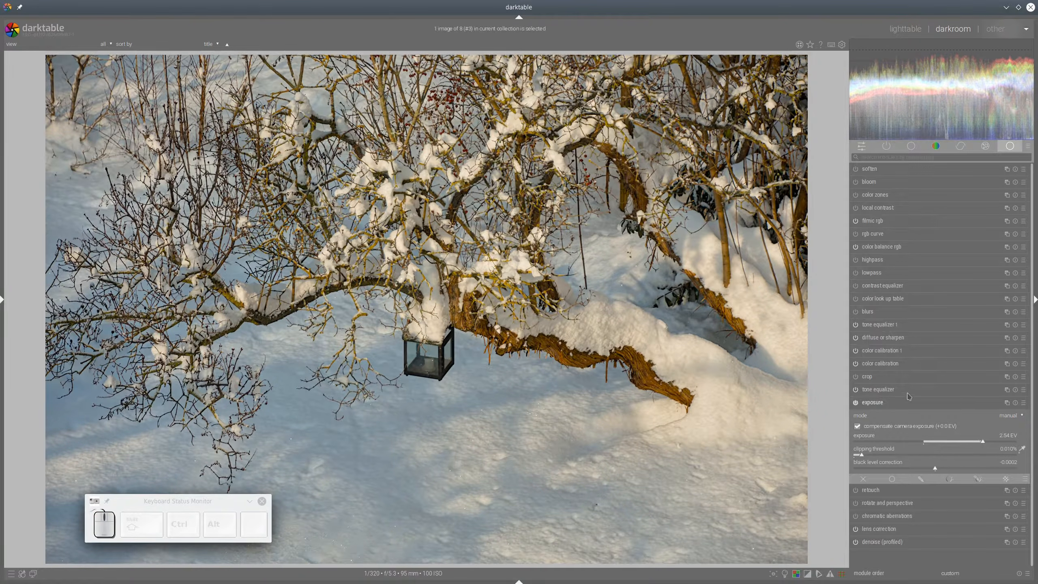
pyautogui.click(897, 406)
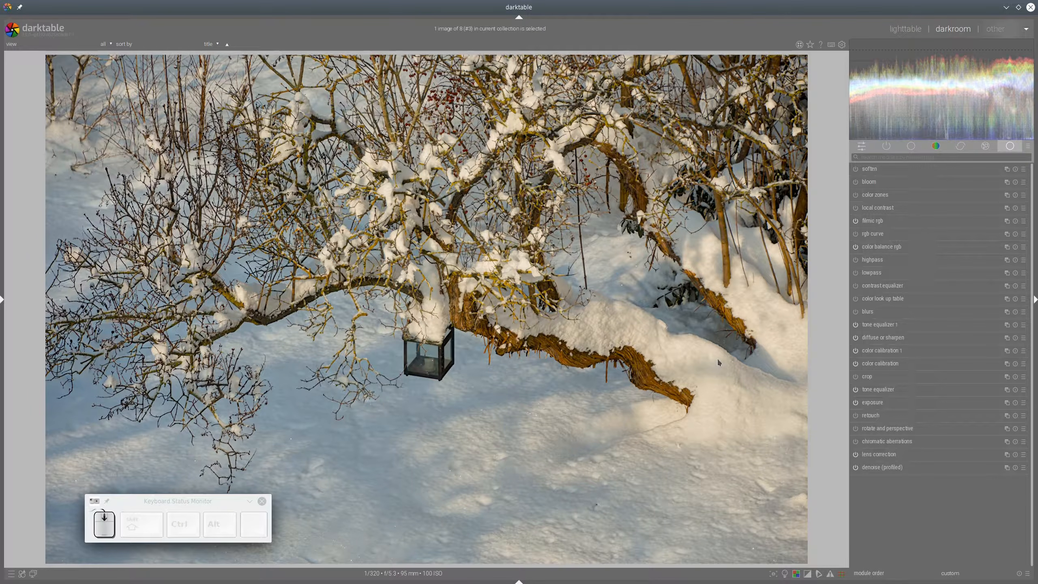
# Show the editing history, revert the photo to the denoise (profiled) entry, and take a snapshot of that state
pyautogui.click(785, 574)
pyautogui.click(785, 574)
pyautogui.hotkey('ctrl', 'shift', 'l')
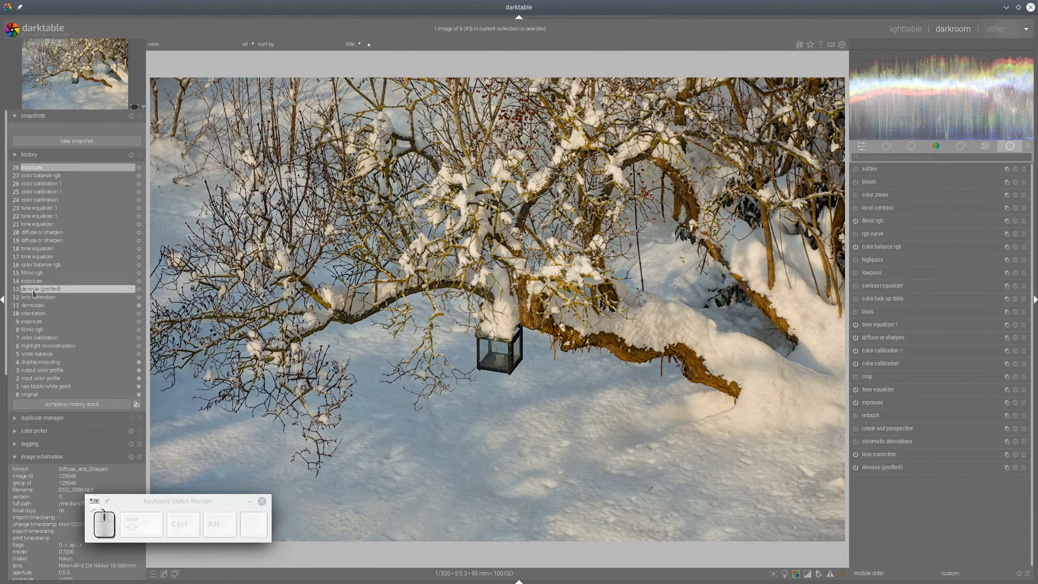
pyautogui.click(34, 322)
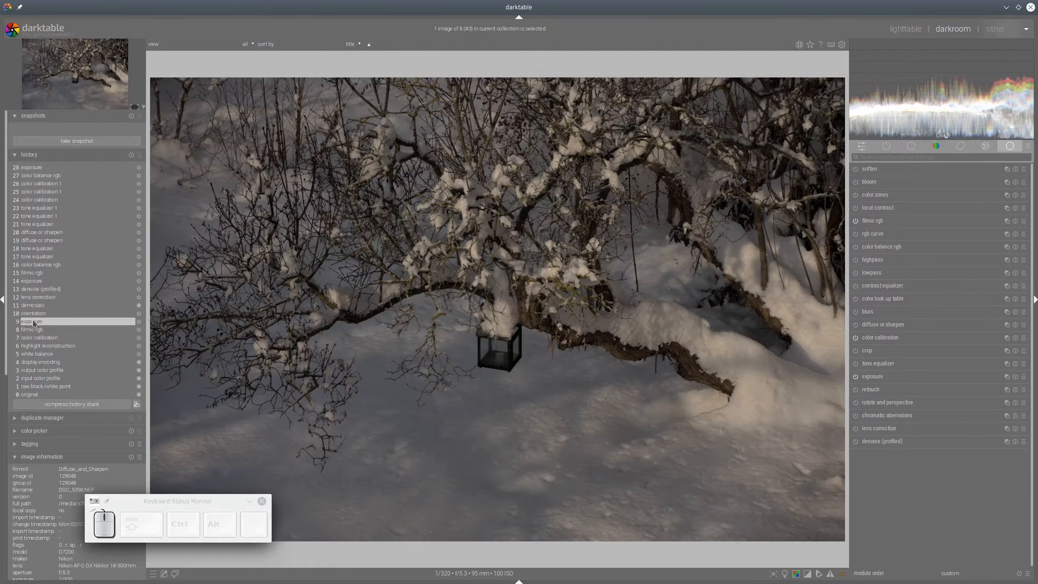
pyautogui.click(37, 298)
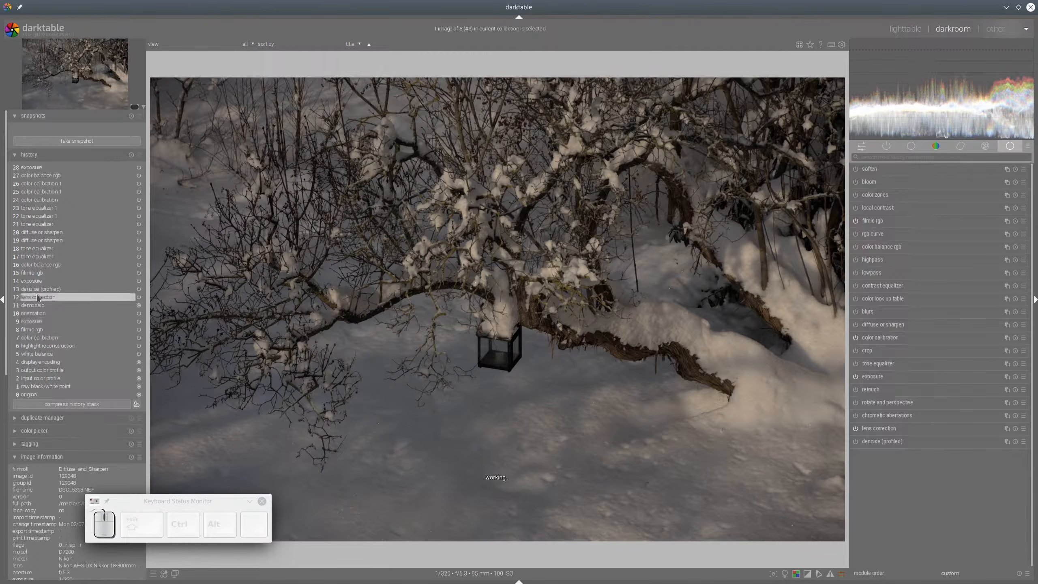
pyautogui.click(35, 289)
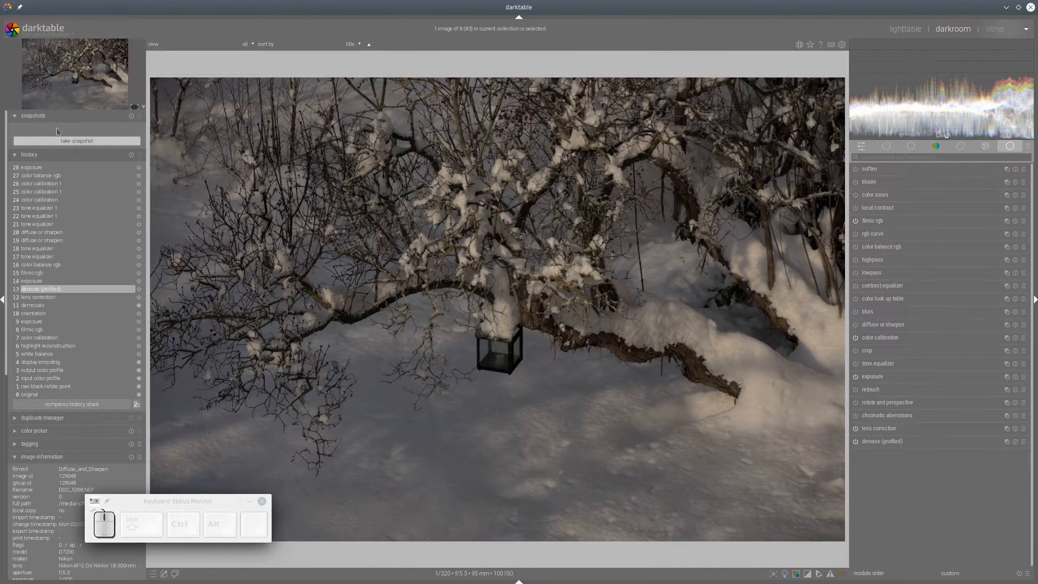
pyautogui.click(49, 141)
# Restore the latest exposure entry in the history and compare the finished edit with the denoise (profiled) snapshot by sweeping the split line across the photo
pyautogui.click(37, 167)
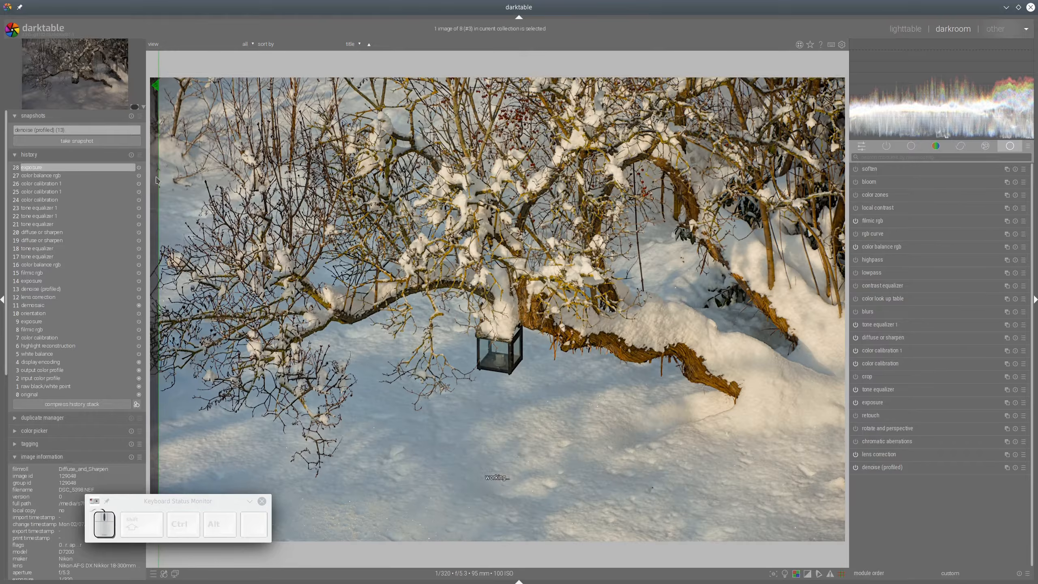
pyautogui.moveTo(423, 204); pyautogui.dragTo(495, 217)
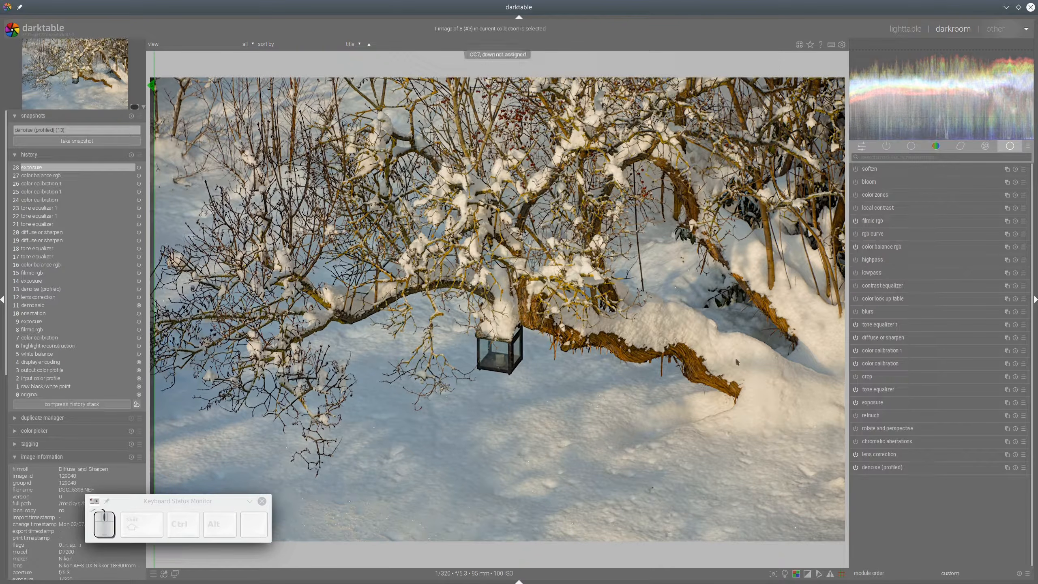
pyautogui.moveTo(155, 230)
pyautogui.mouseDown()
pyautogui.moveTo(837, 234)
pyautogui.moveTo(157, 238)
pyautogui.mouseUp()
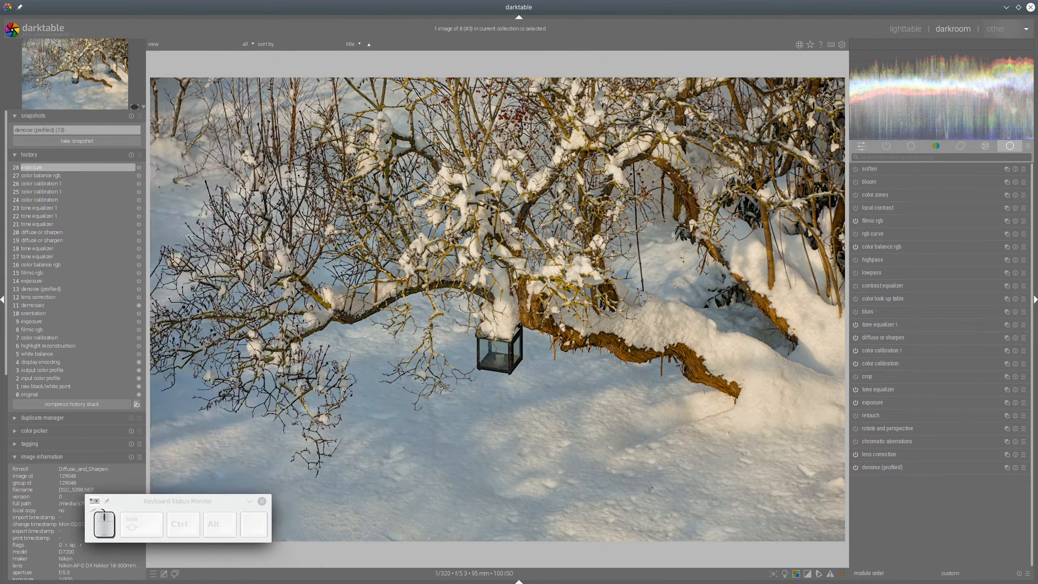